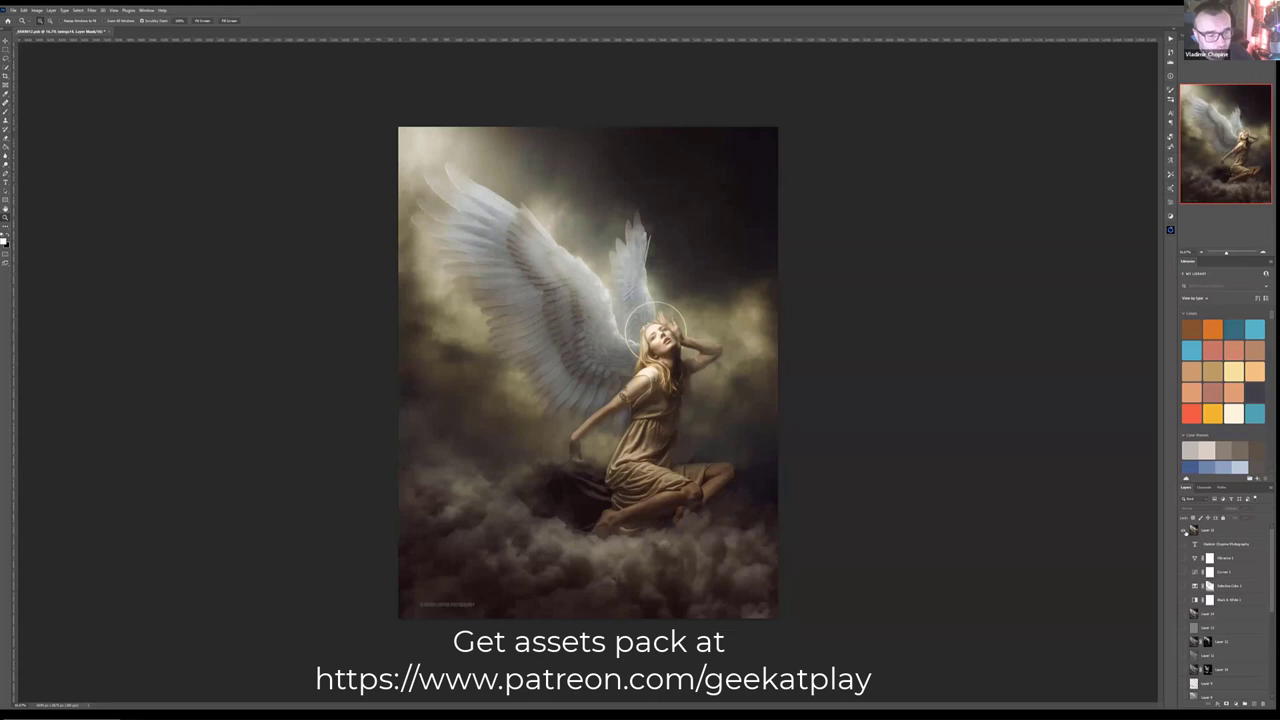
Step: Hide the finished composite layer and reveal the lower layers one after another, from the cloudy sky up to the angel wings
click(1186, 532)
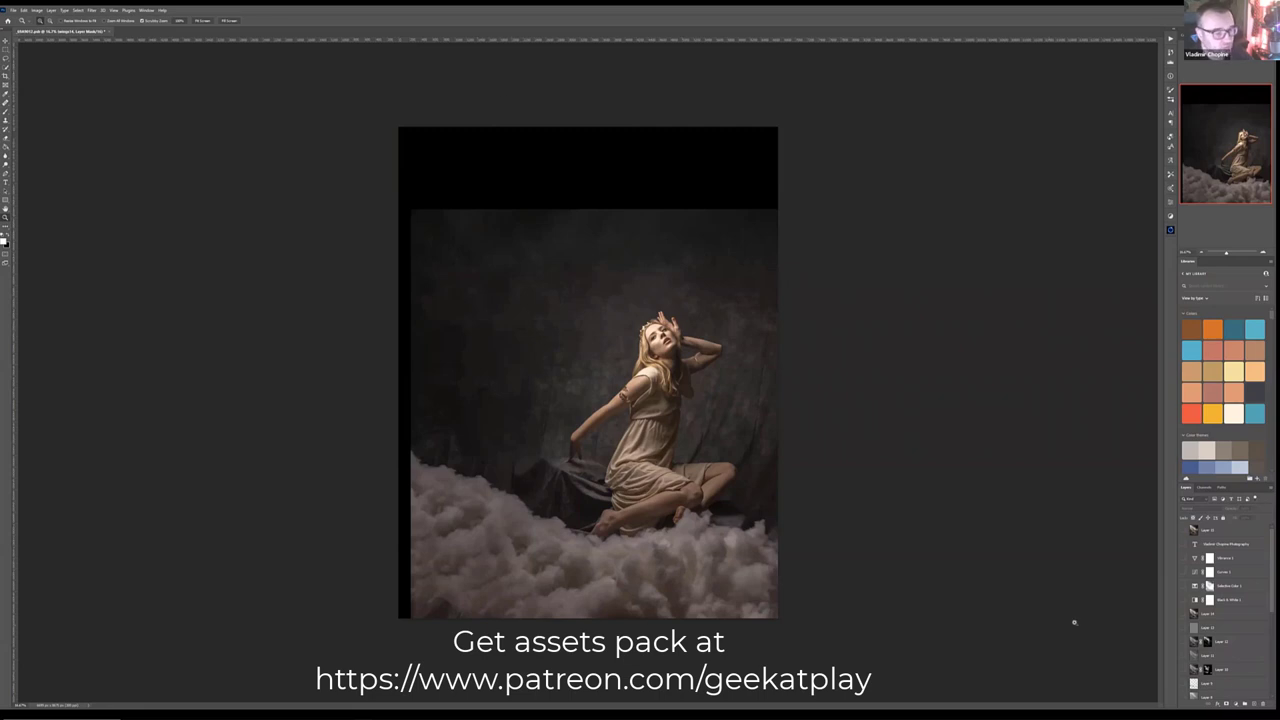
scroll(1236, 664, down, 5)
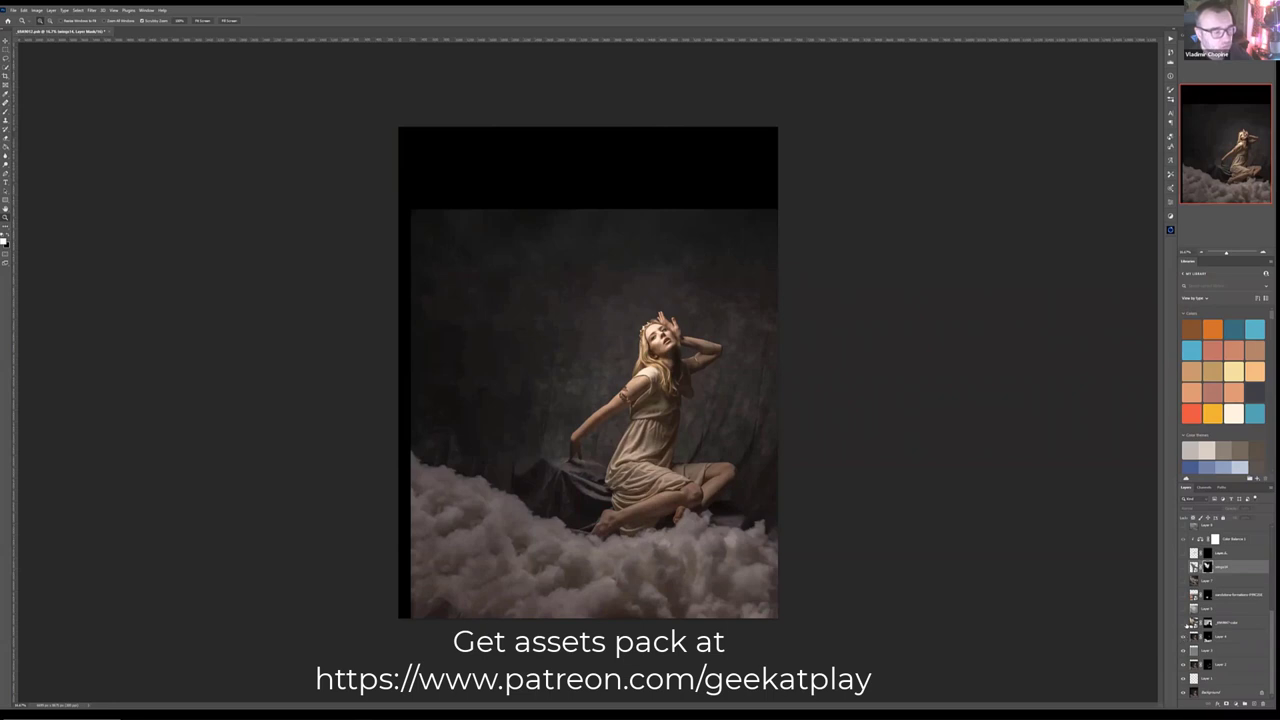
click(1186, 623)
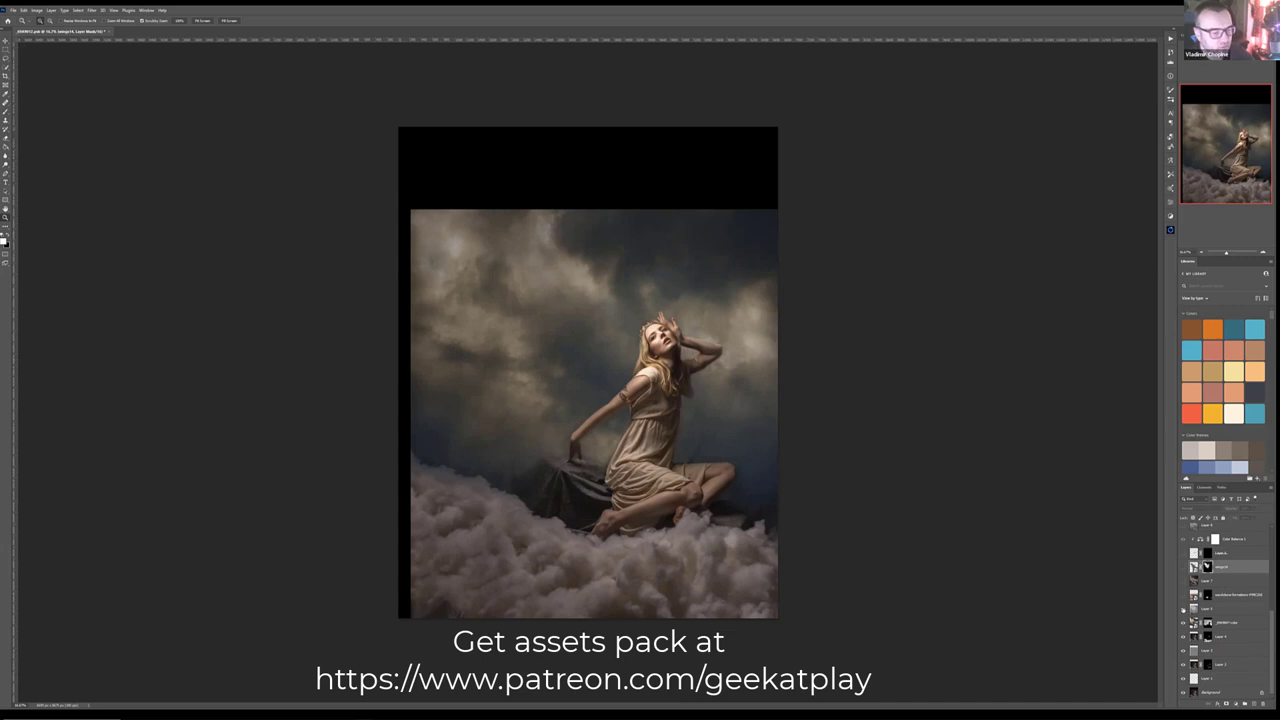
click(1183, 609)
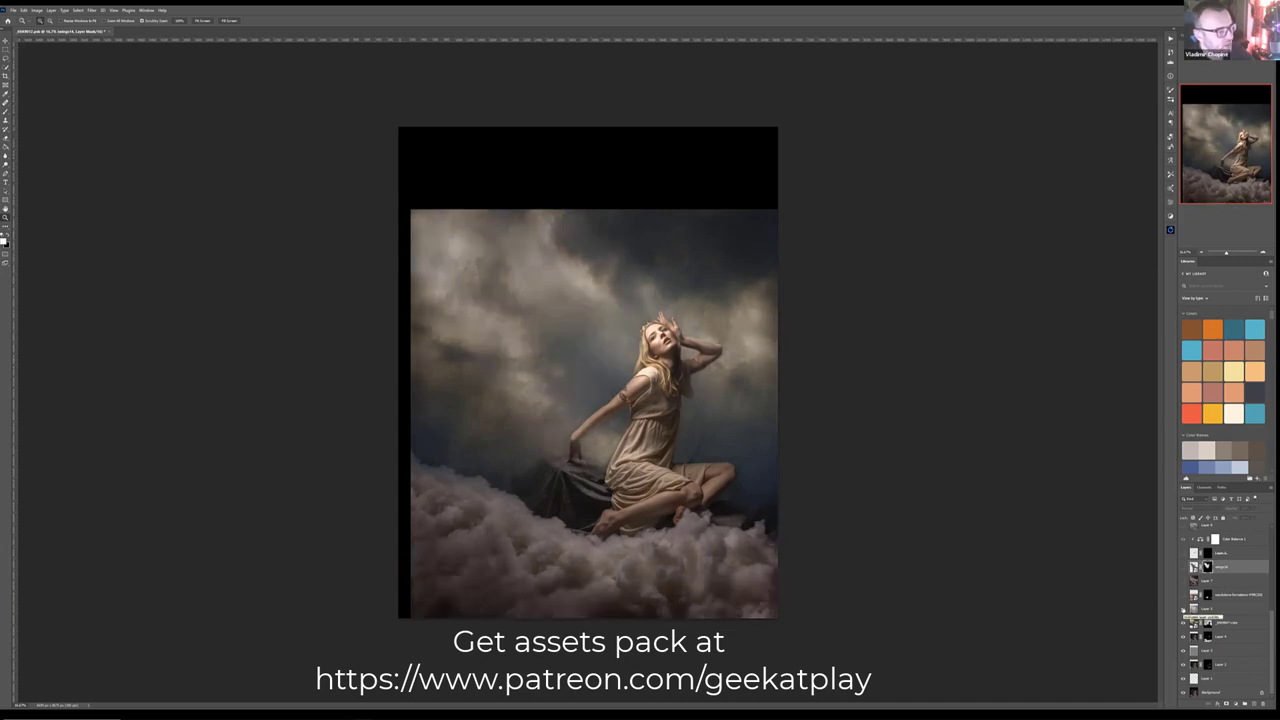
drag(1184, 610, 1184, 604)
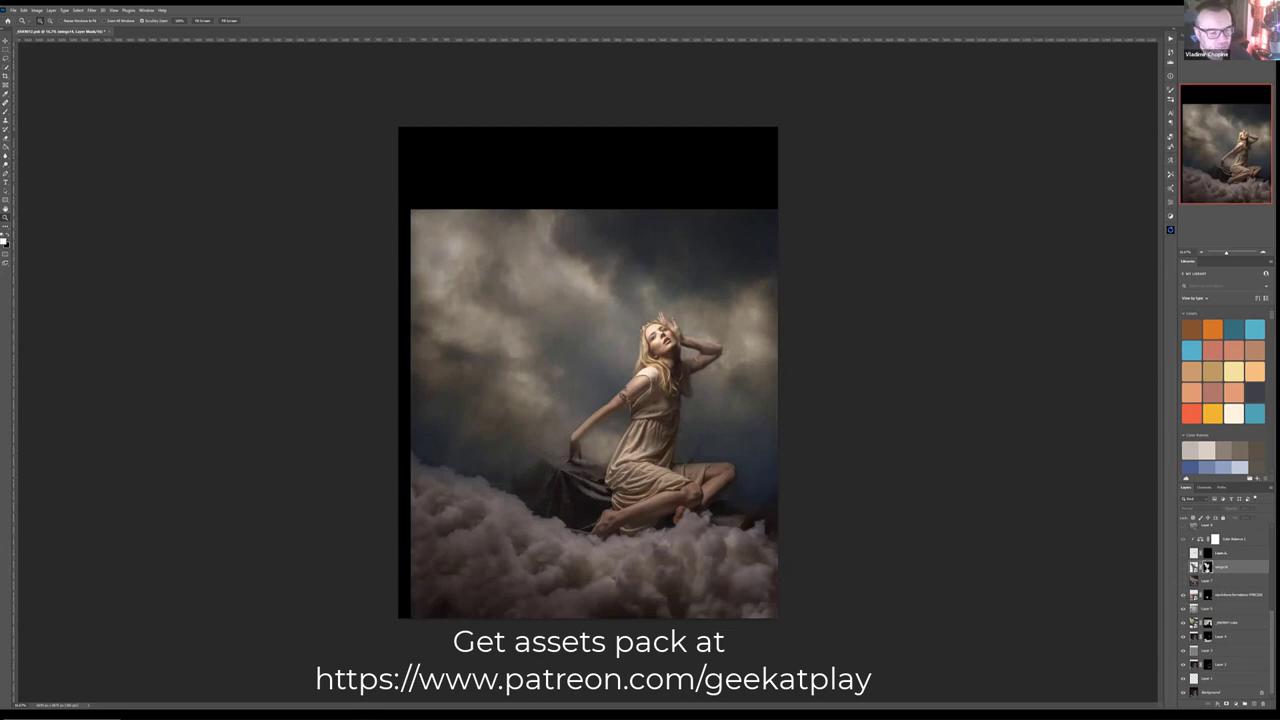
click(1183, 566)
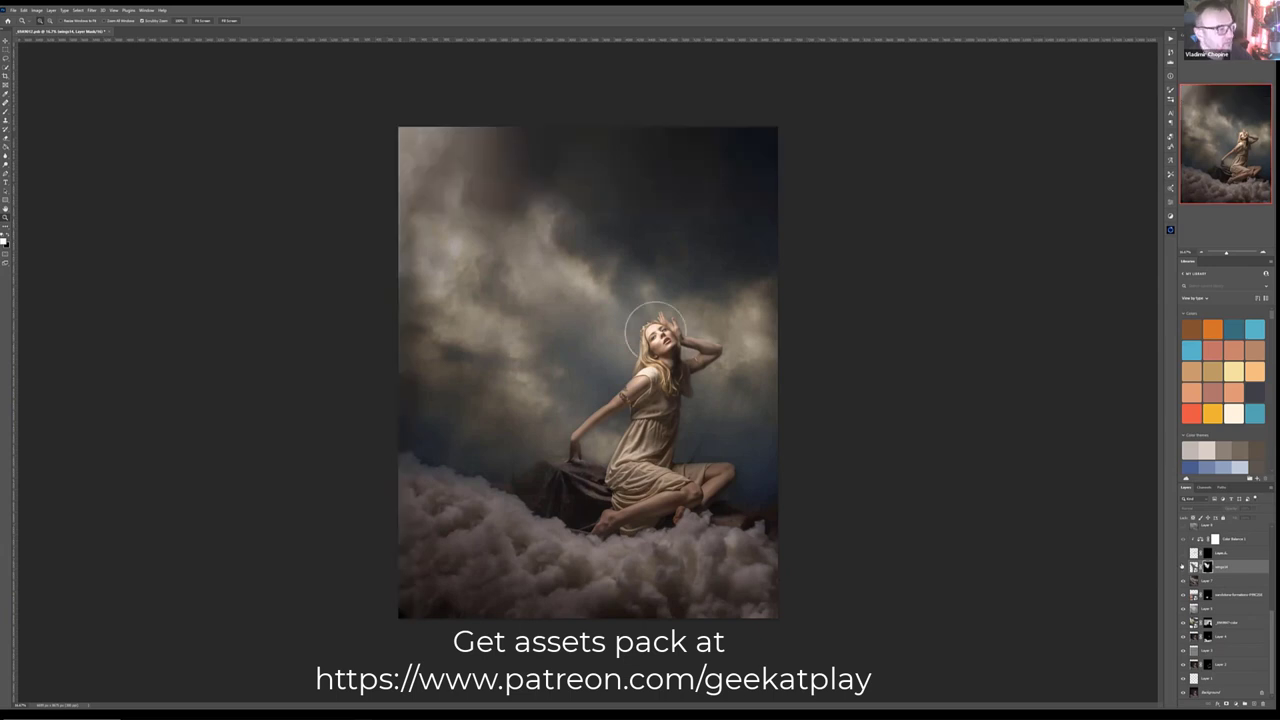
click(1183, 553)
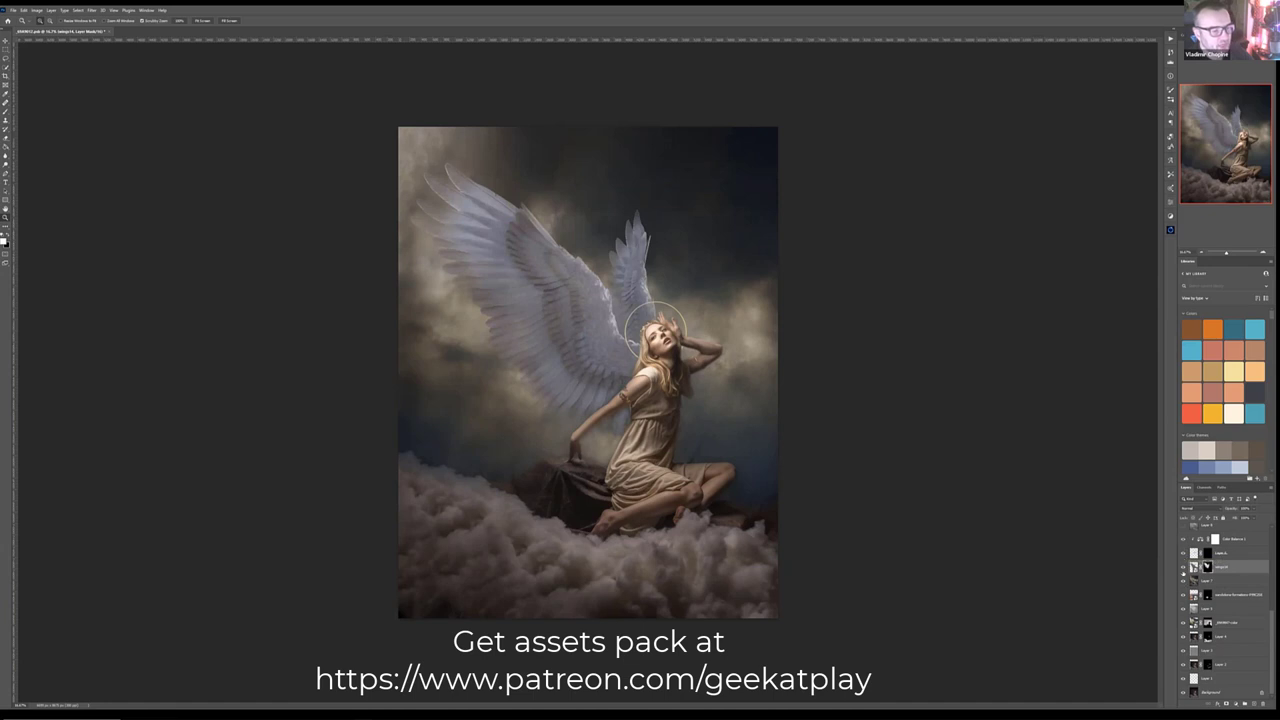
Step: Switch the wings layer and the layer above it off and on to compare the image with and without them
click(1183, 553)
click(1183, 566)
click(1183, 566)
click(1183, 566)
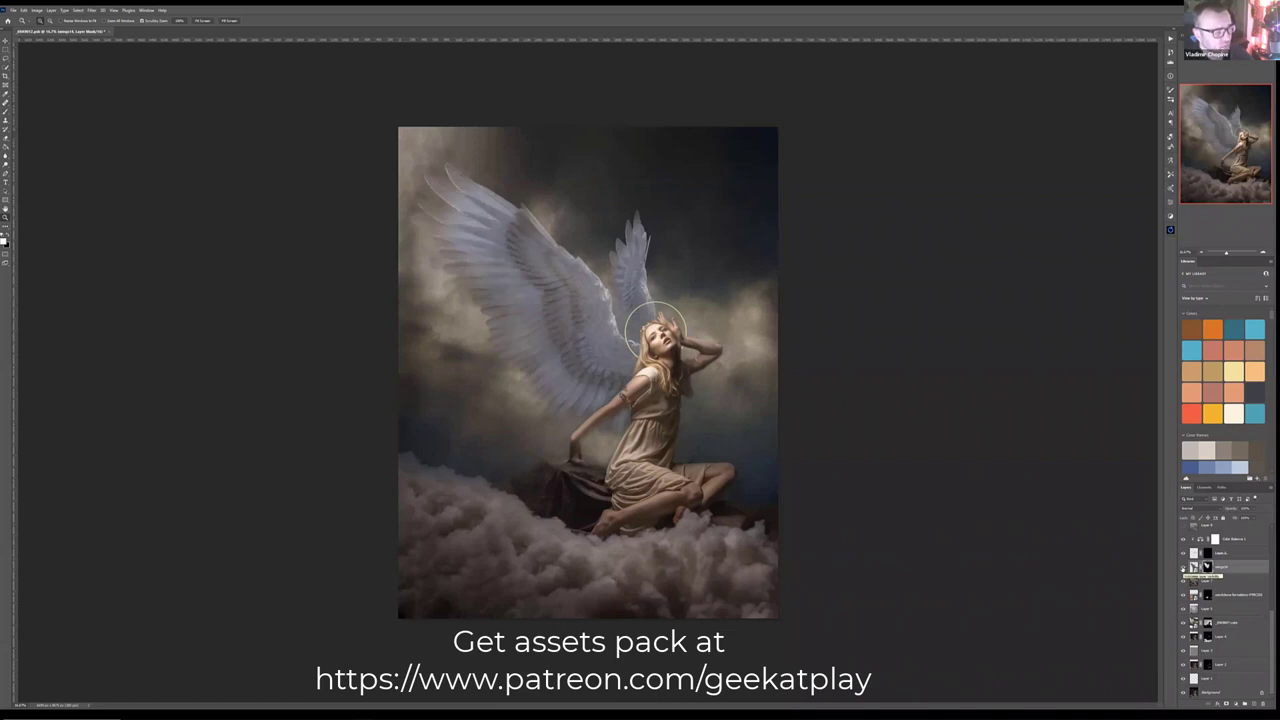
Step: Reveal the remaining layers above the wings, up through the Selective Color, Curves and Vibrance adjustments
scroll(1184, 567, up, 2)
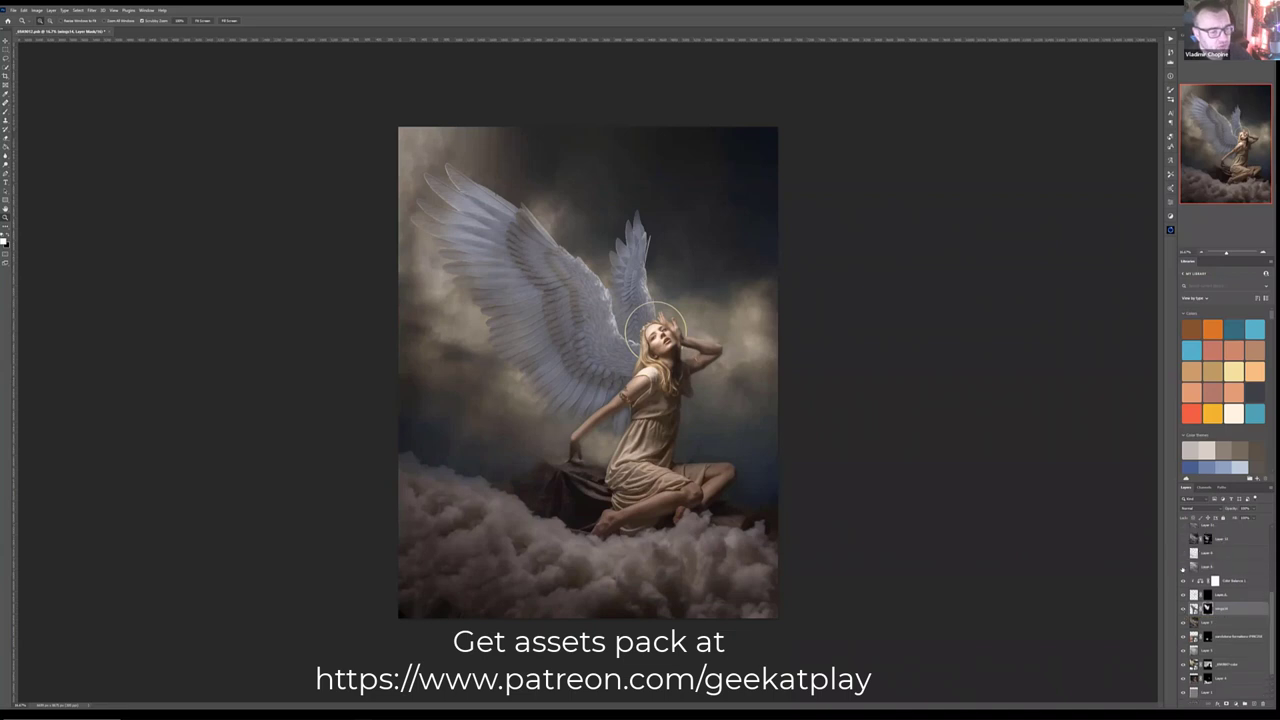
click(1183, 539)
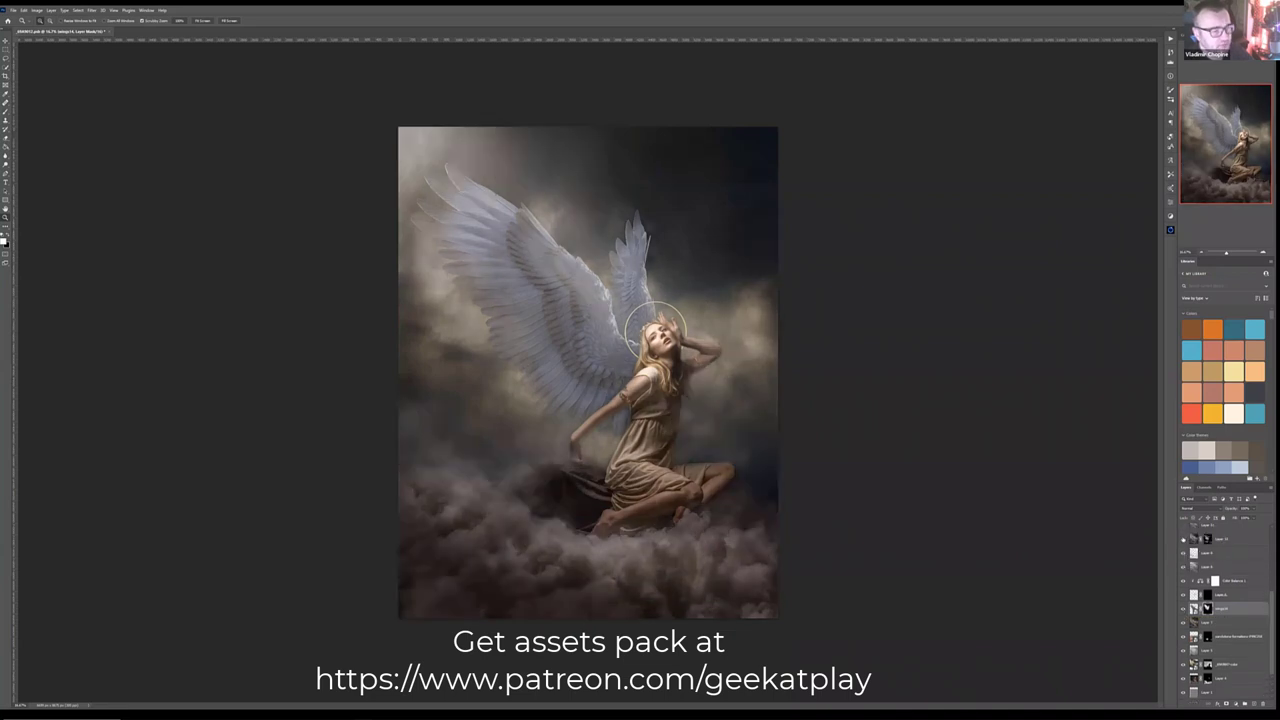
scroll(1186, 558, up, 2)
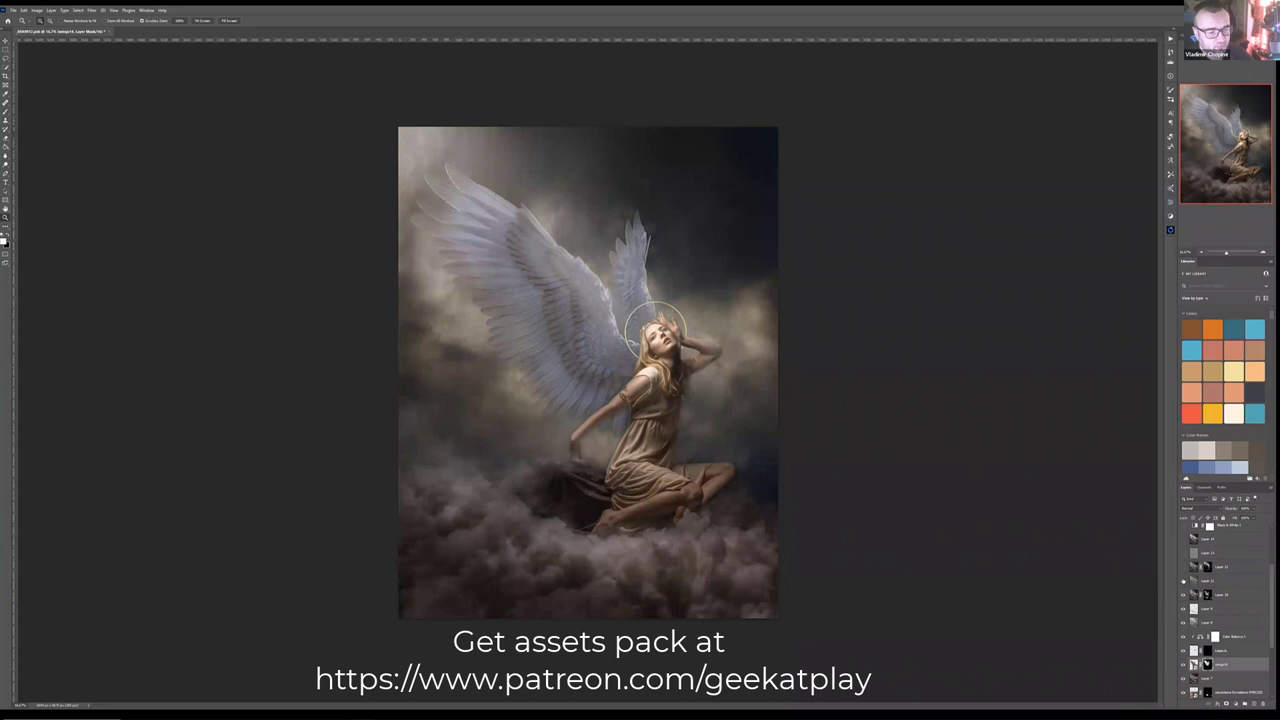
click(1184, 538)
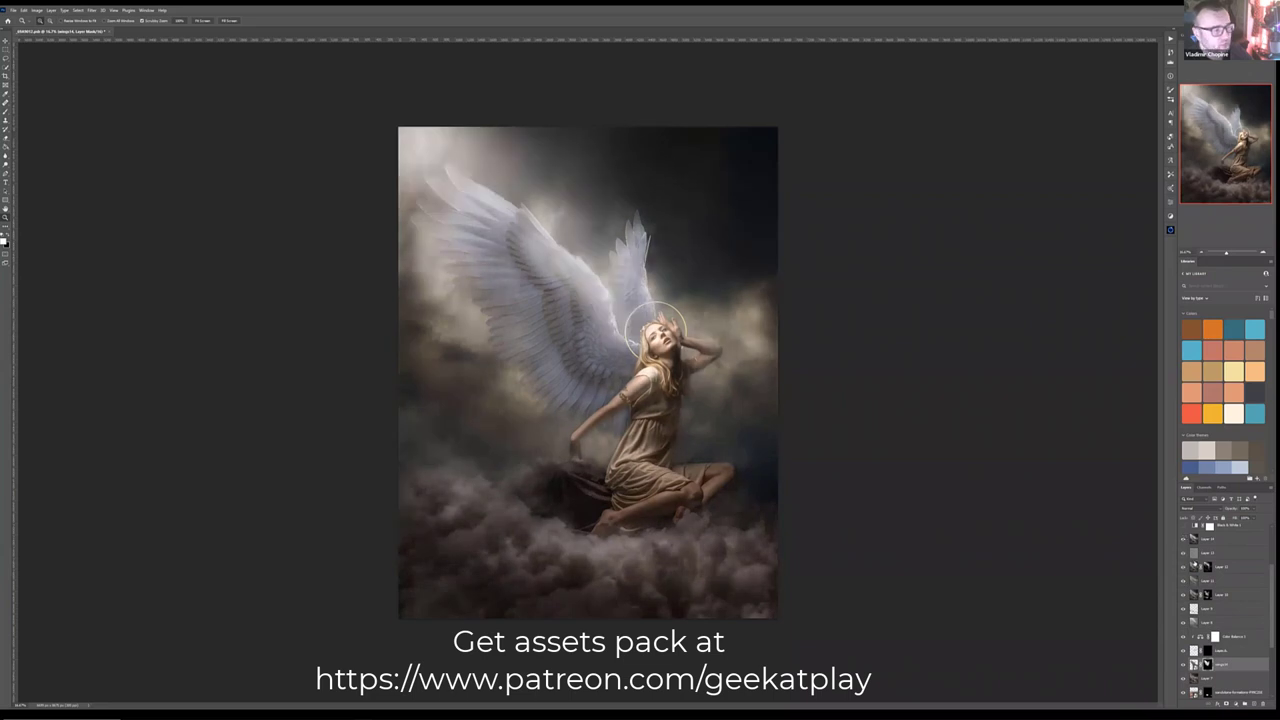
scroll(1220, 600, up, 2)
click(1184, 566)
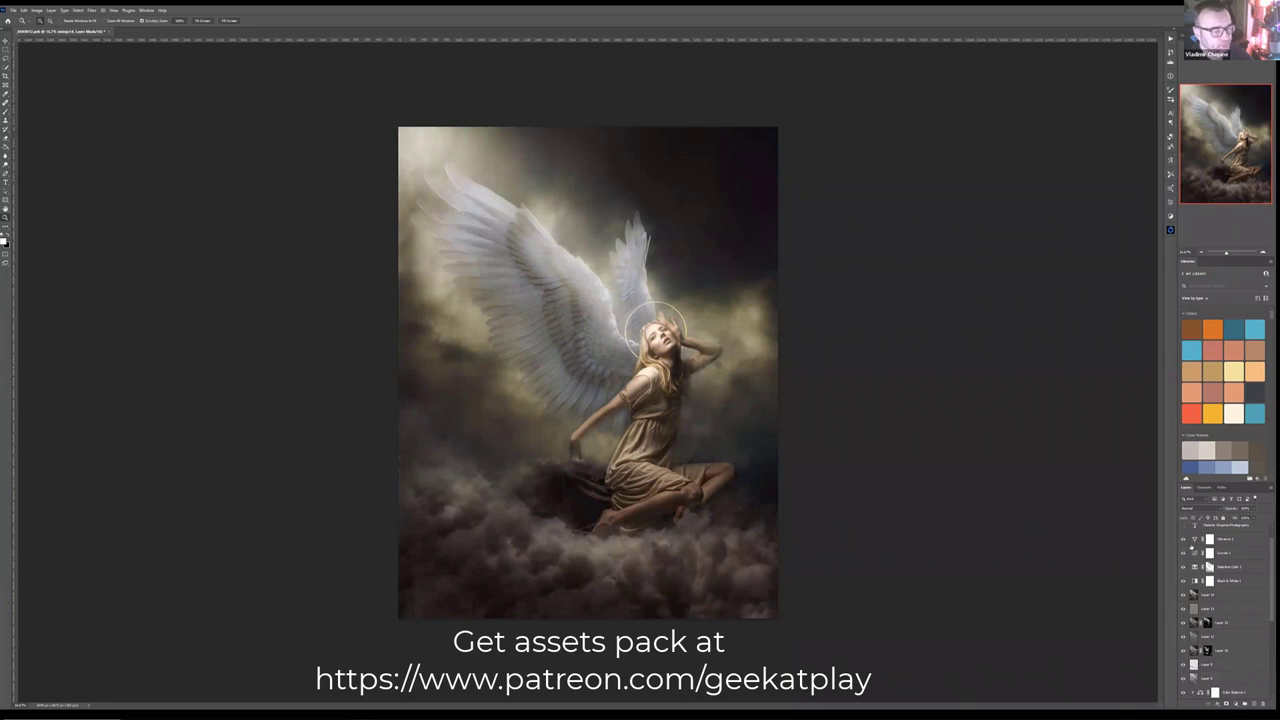
Step: Hide all layers above the Background so that only the original photo is shown
scroll(1191, 548, down, 2)
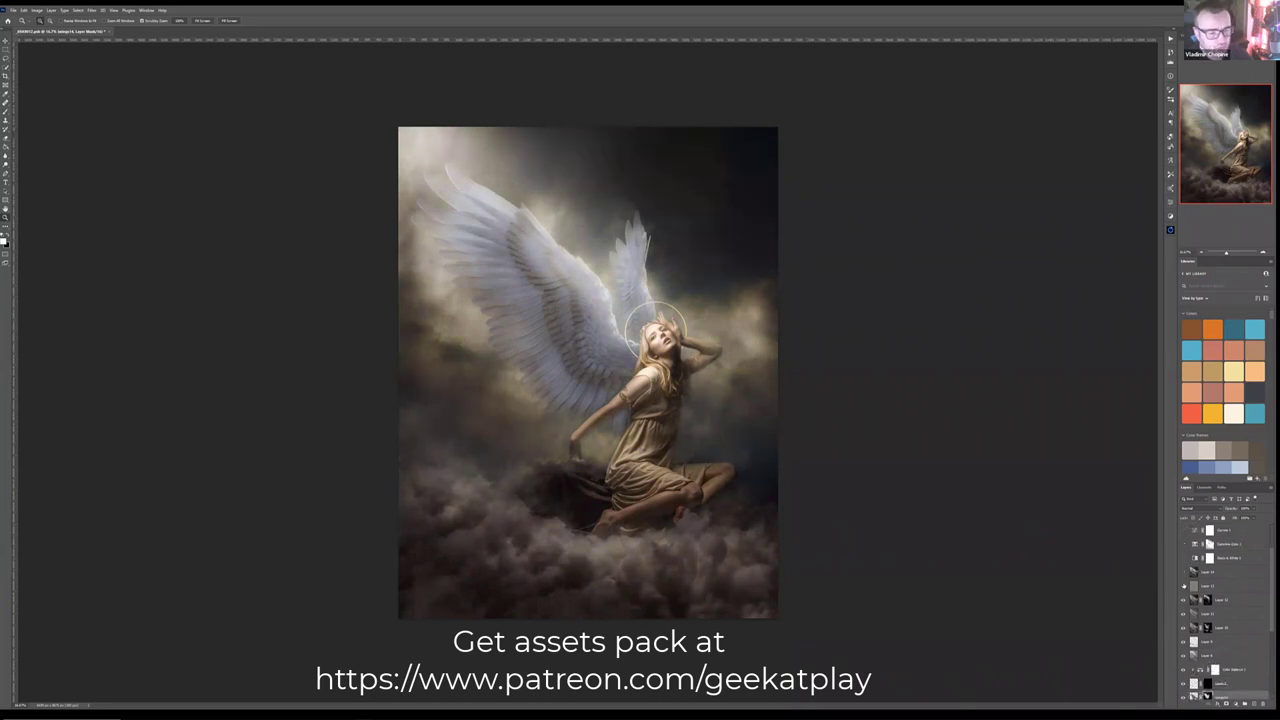
click(1184, 602)
scroll(1195, 668, down, 5)
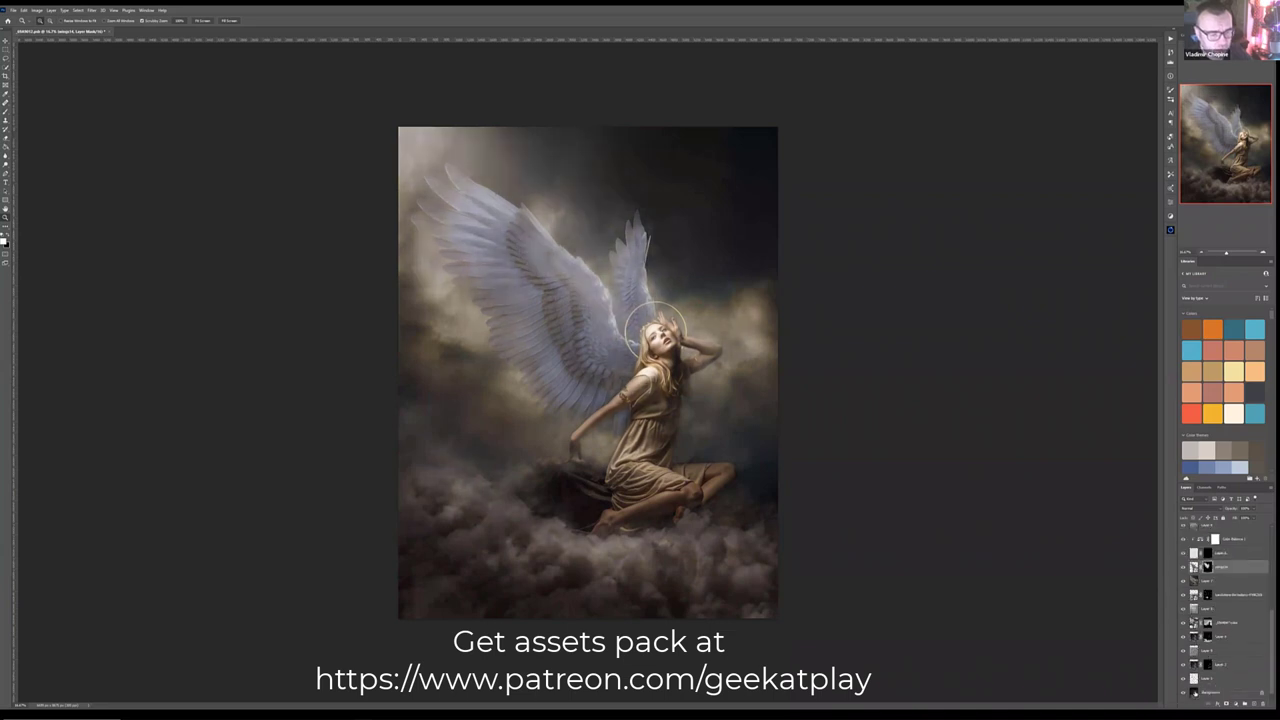
alt+click(1183, 692)
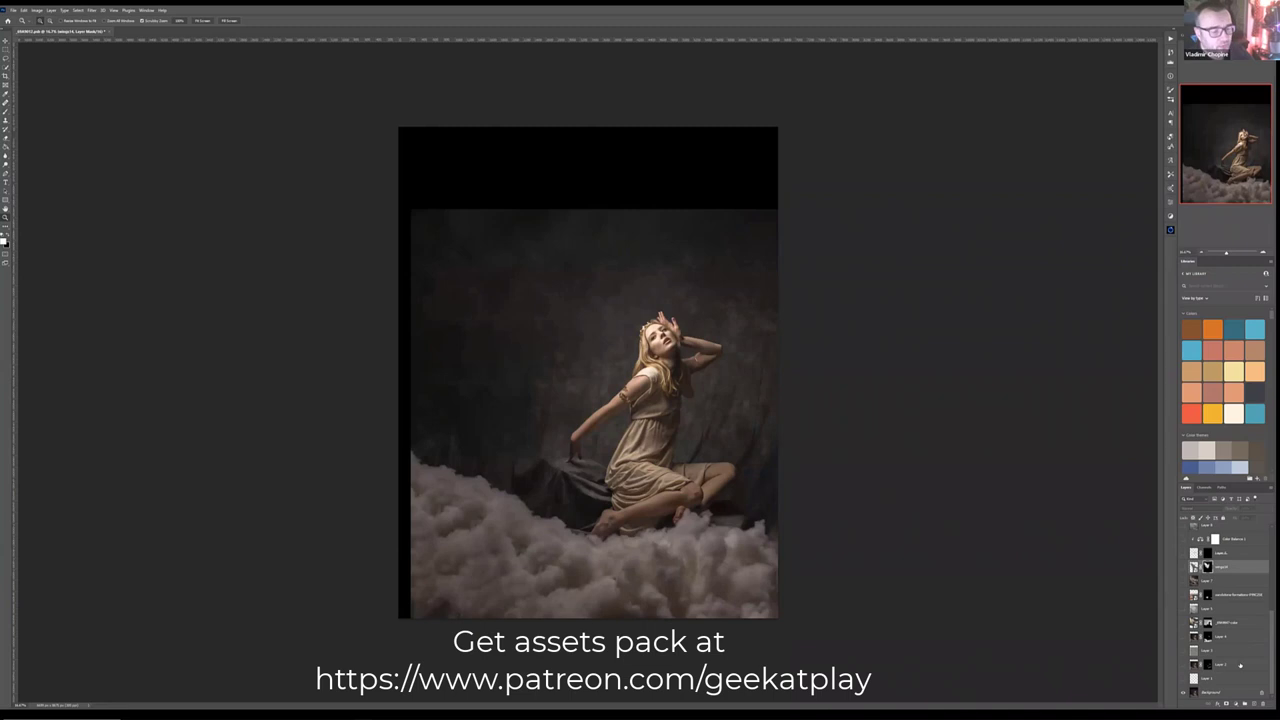
Step: Select the Background layer, examine the model's face and crown up close, and fit the whole image in view
click(1232, 692)
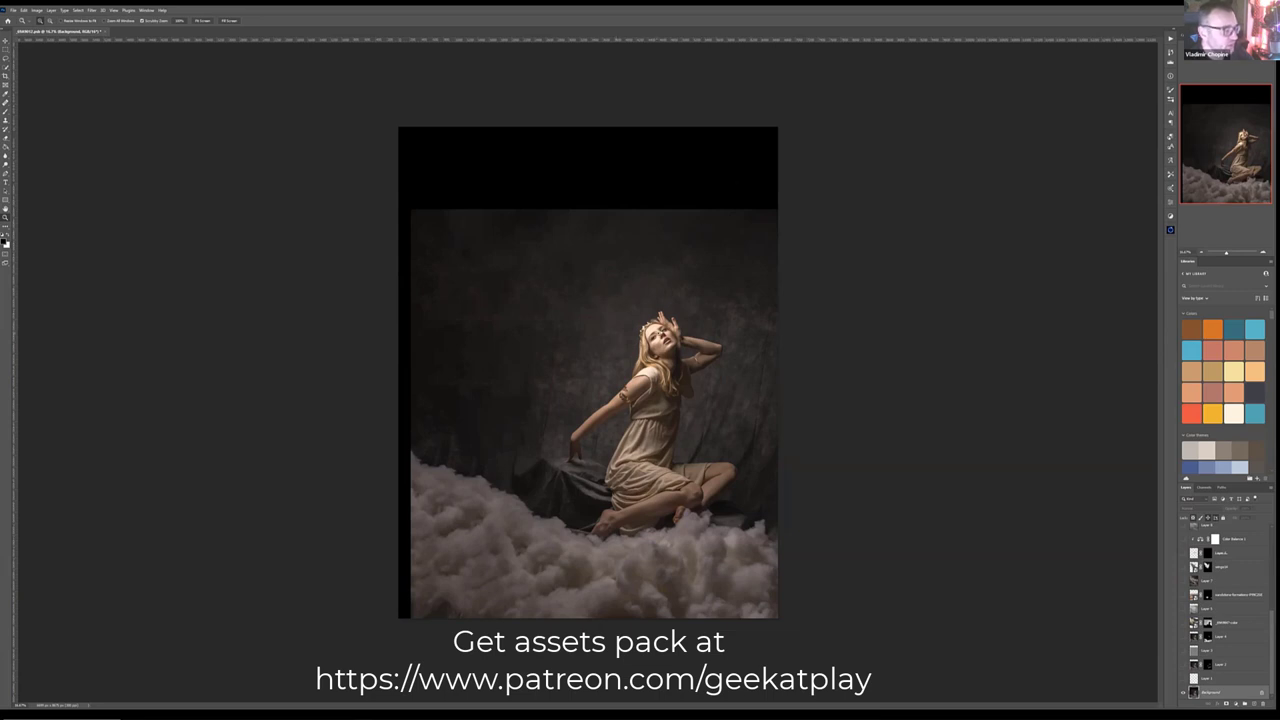
drag(685, 353, 930, 450)
drag(637, 426, 707, 297)
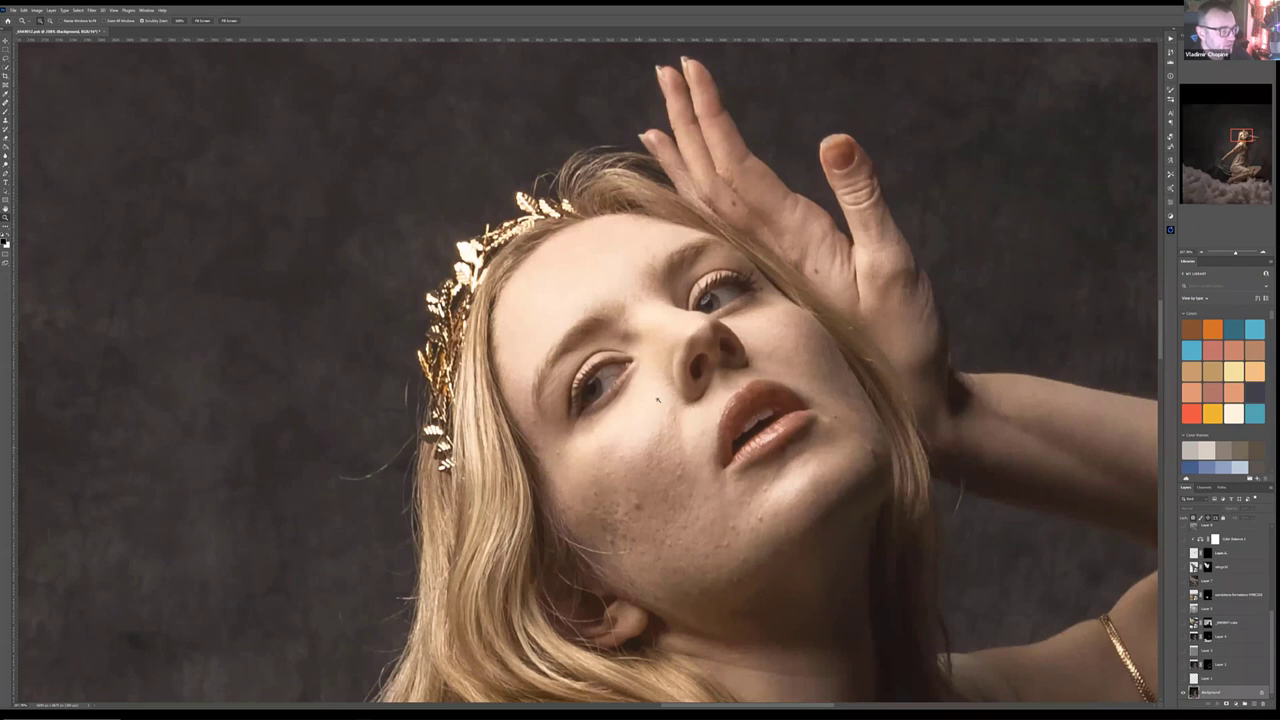
key(ctrl+0)
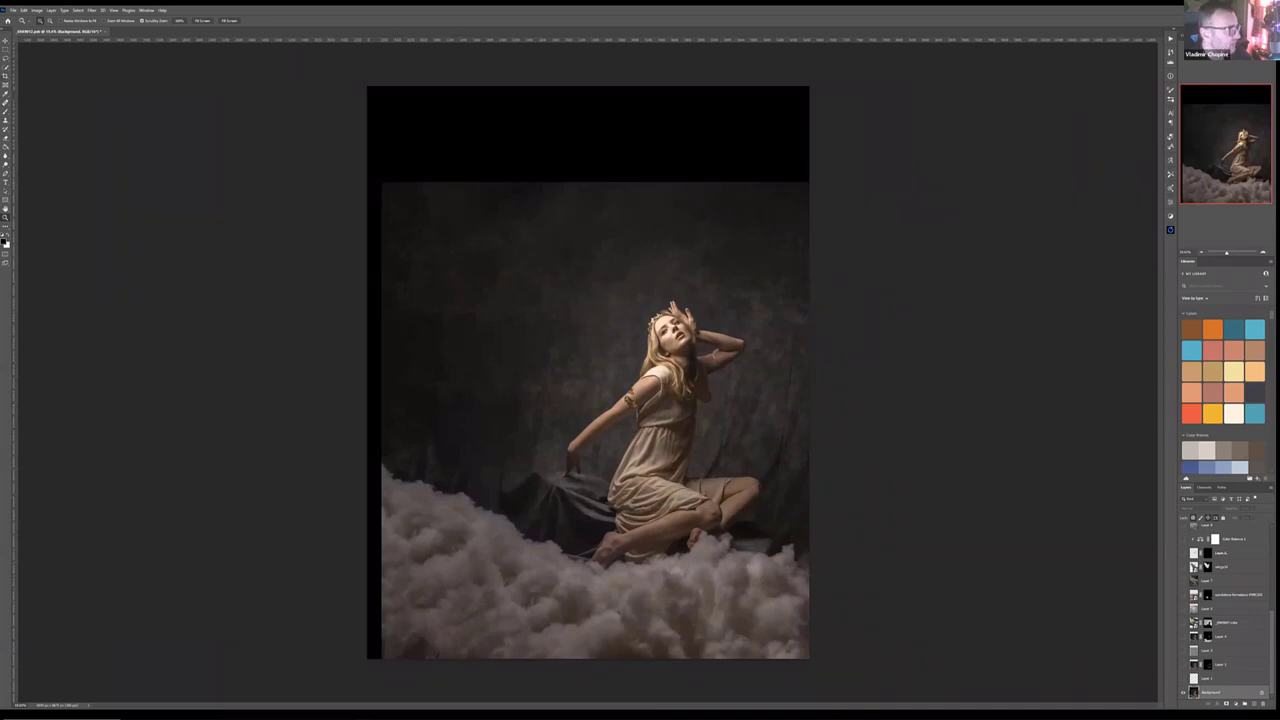
Step: Open the raw photo of the kneeling model in Camera Raw and examine the face, crown and backdrop
key(v)
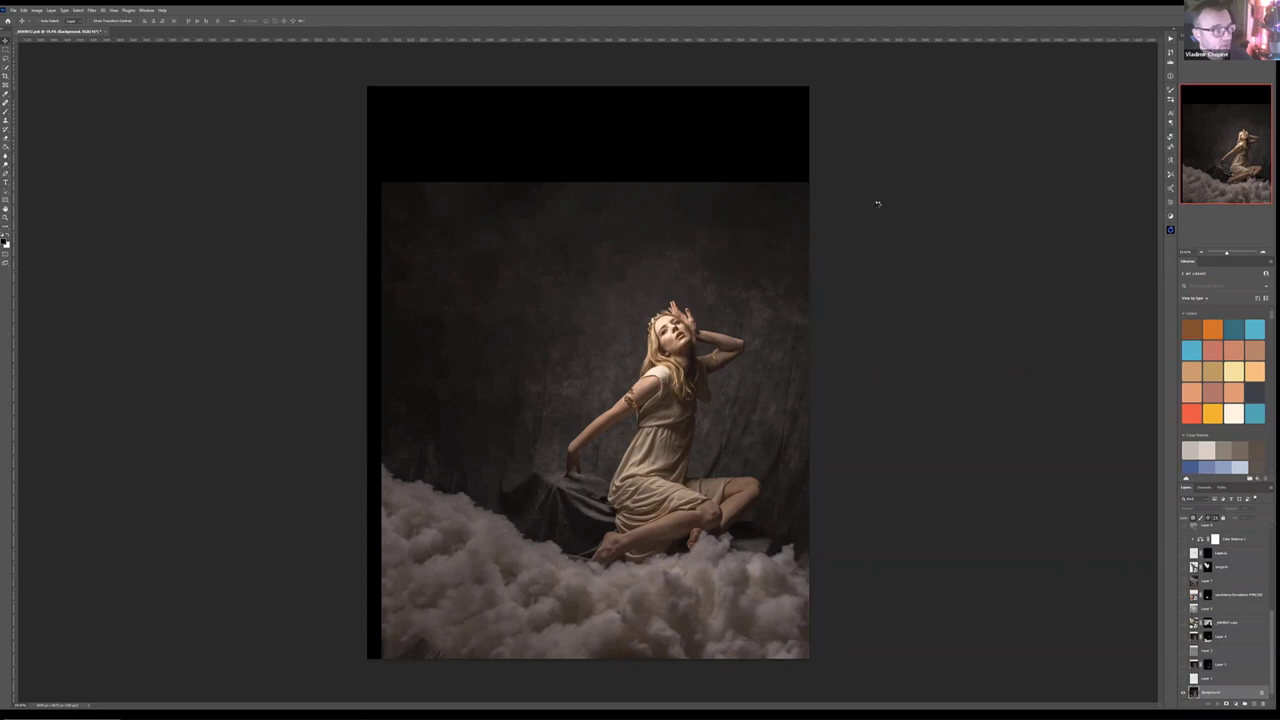
key(ctrl+shift+a)
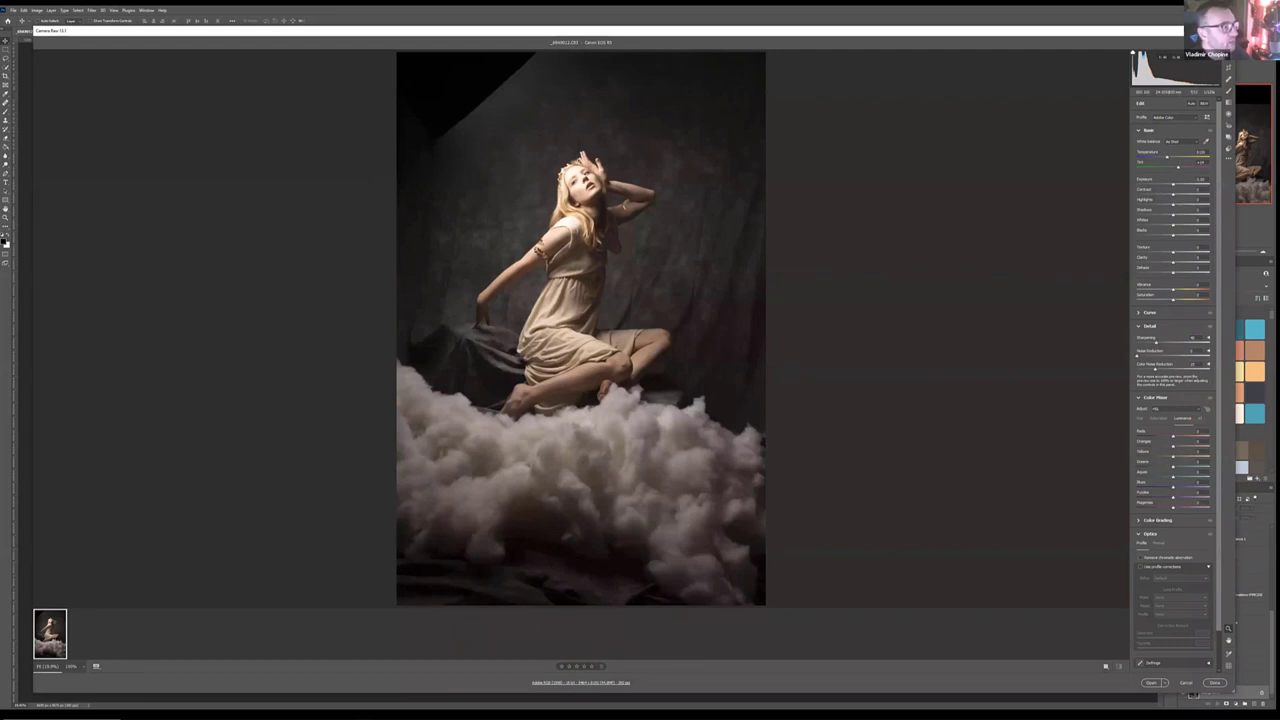
drag(570, 167, 745, 237)
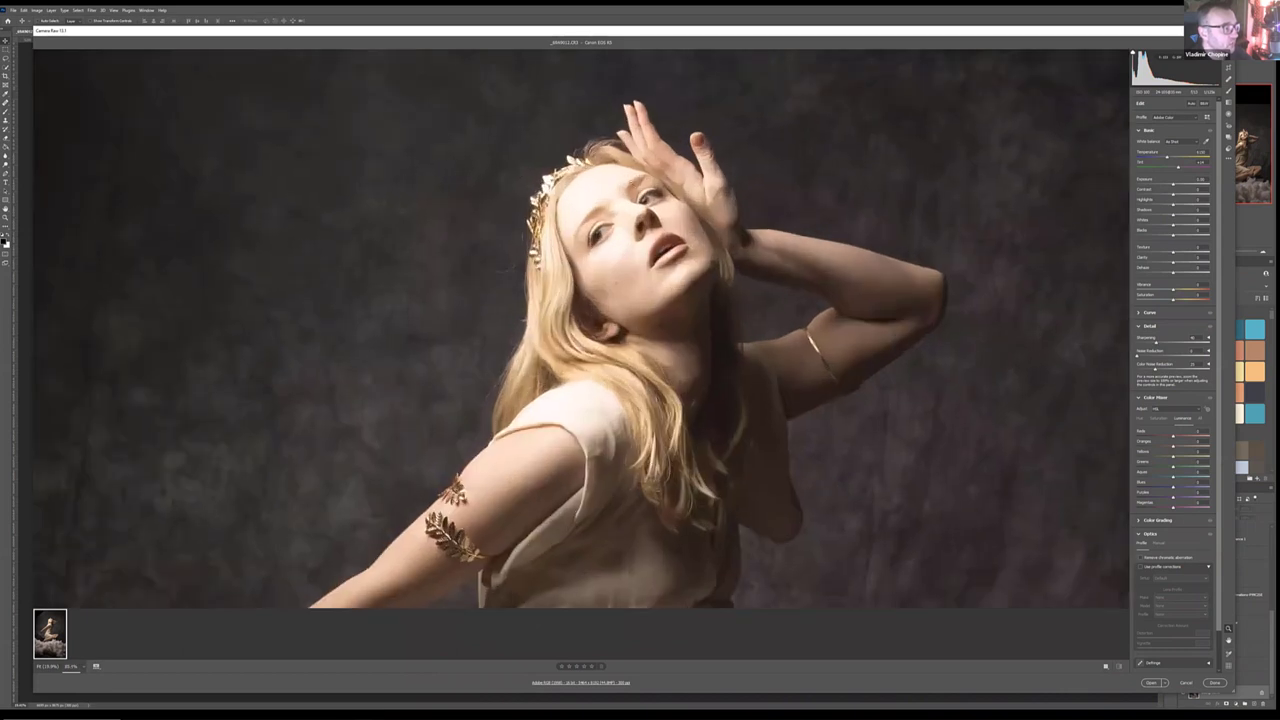
scroll(502, 222, down, 5)
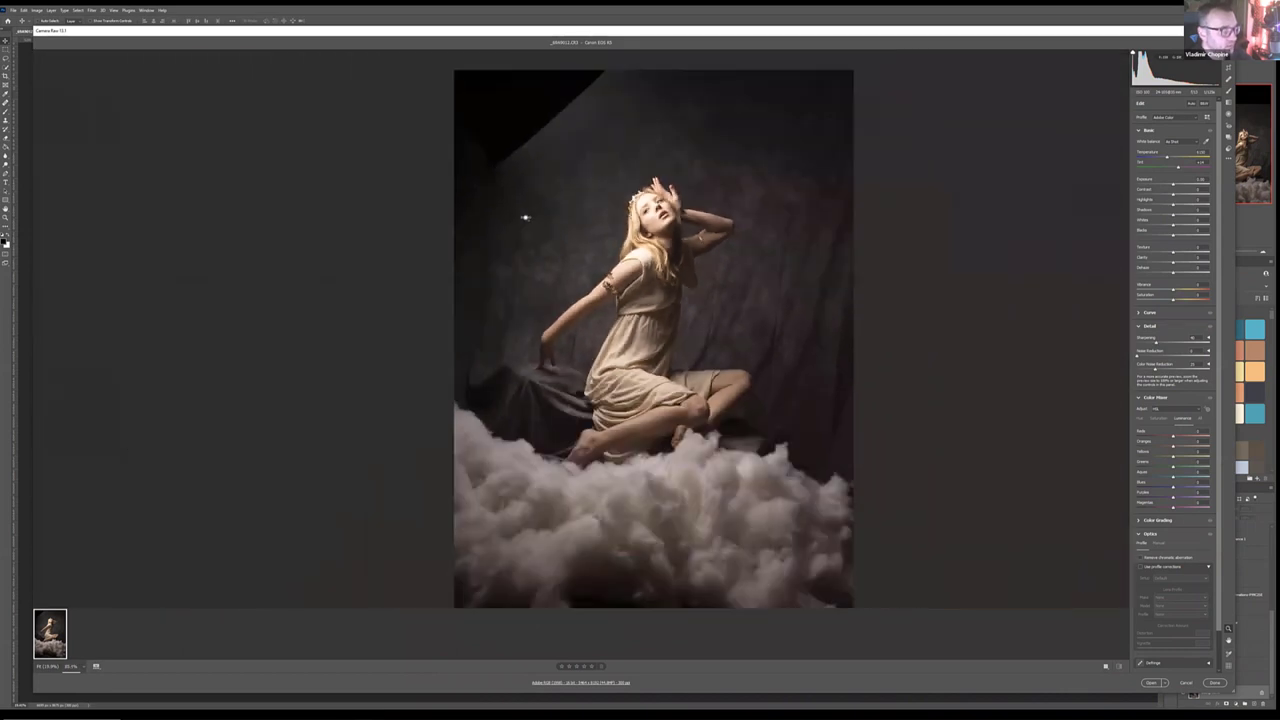
drag(502, 222, 526, 220)
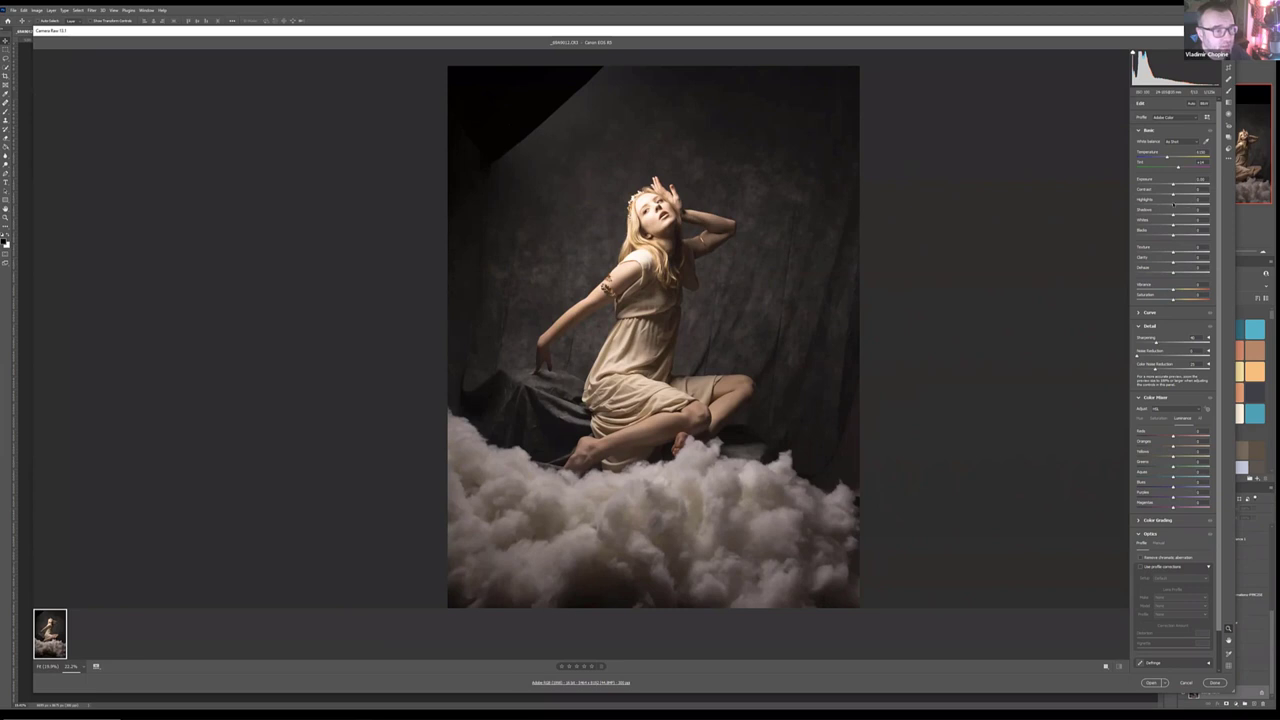
Step: Lower the raw photo's Highlights to -100 and raise the Shadows slightly
drag(1161, 205, 1135, 206)
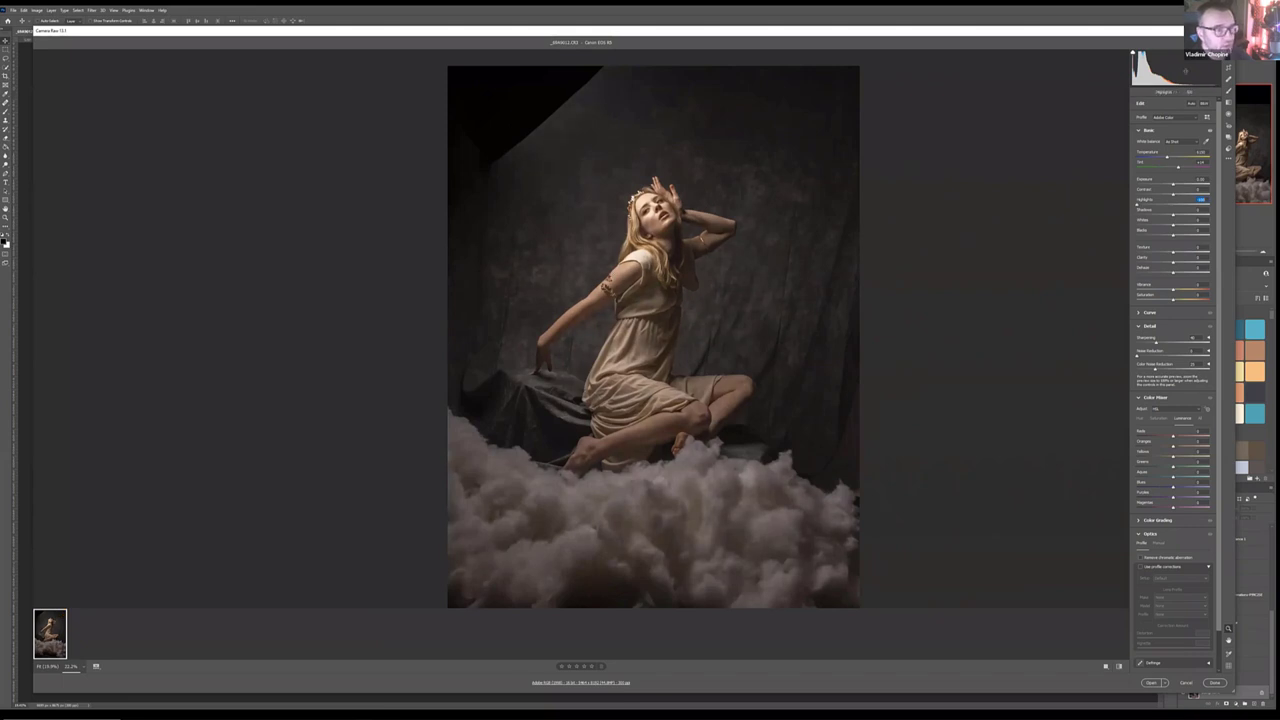
double_click(1137, 206)
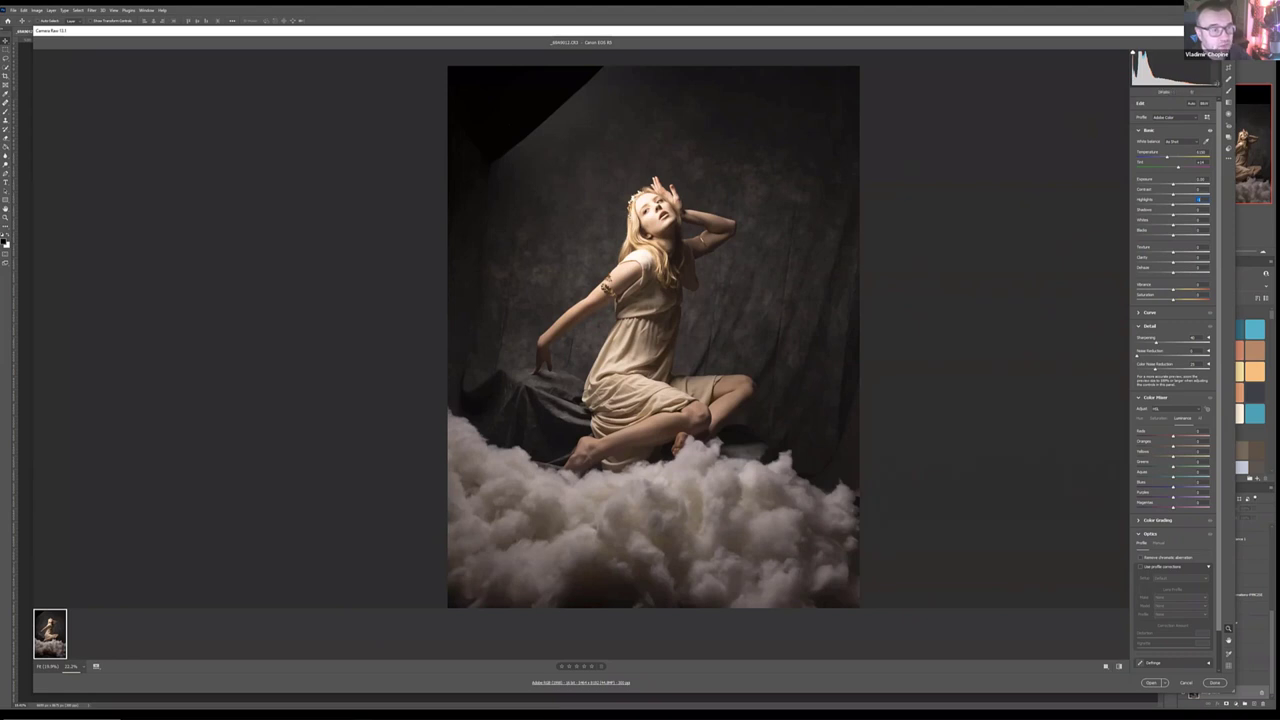
drag(1174, 205, 1137, 205)
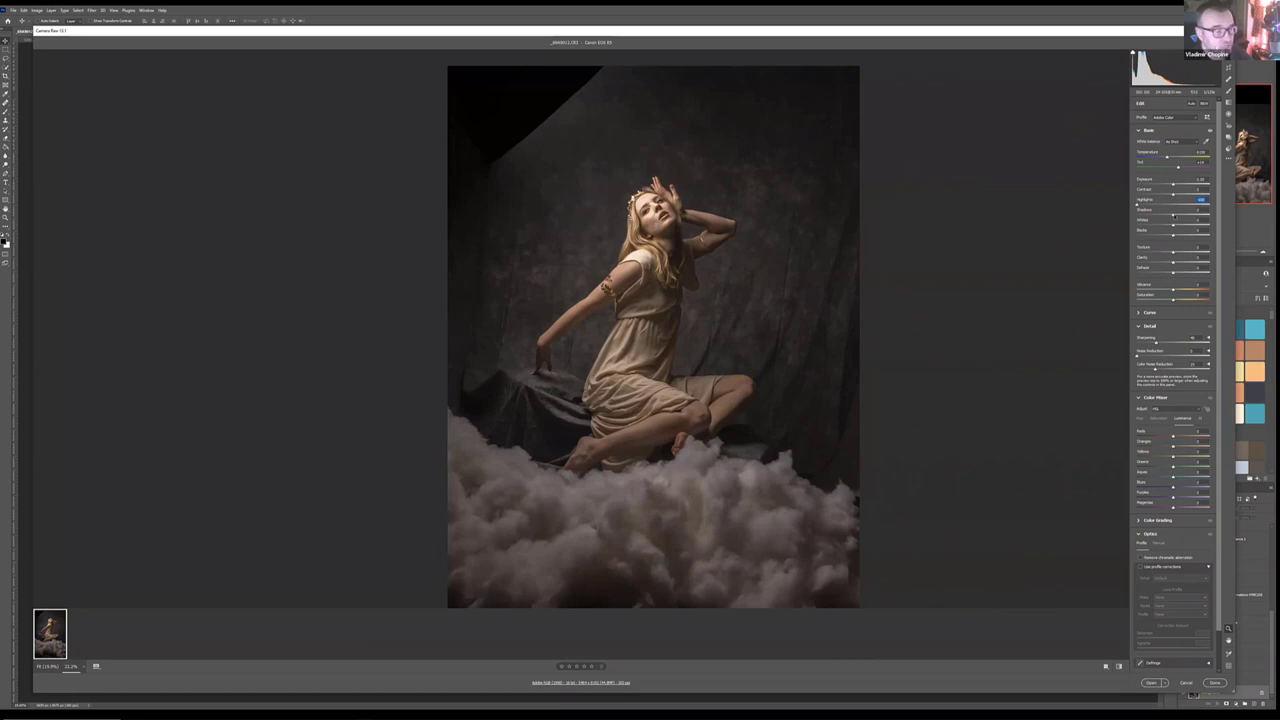
mouse_move(1174, 216)
mouse_down()
mouse_move(1196, 216)
mouse_move(1178, 215)
mouse_up()
Step: Increase the photo's sharpening, check the fringing around the golden crown, and enable chromatic aberration removal
drag(656, 208, 708, 295)
scroll(707, 294, down, 3)
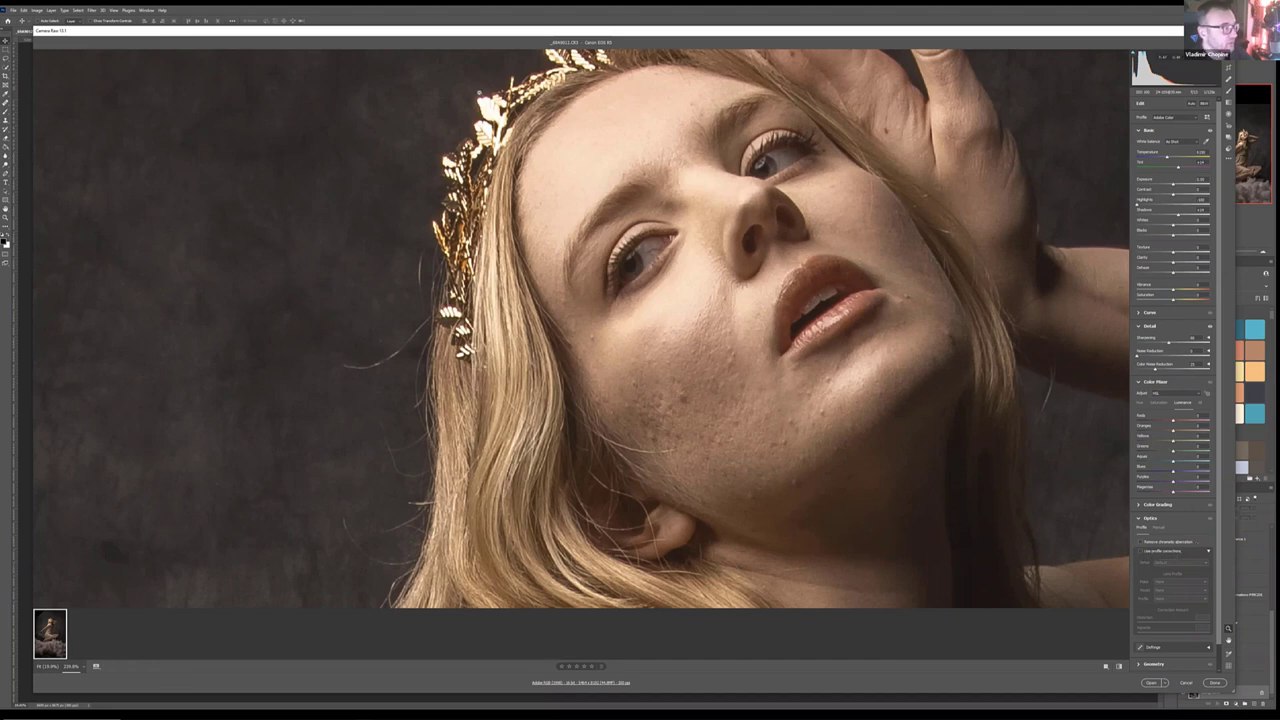
drag(482, 96, 594, 96)
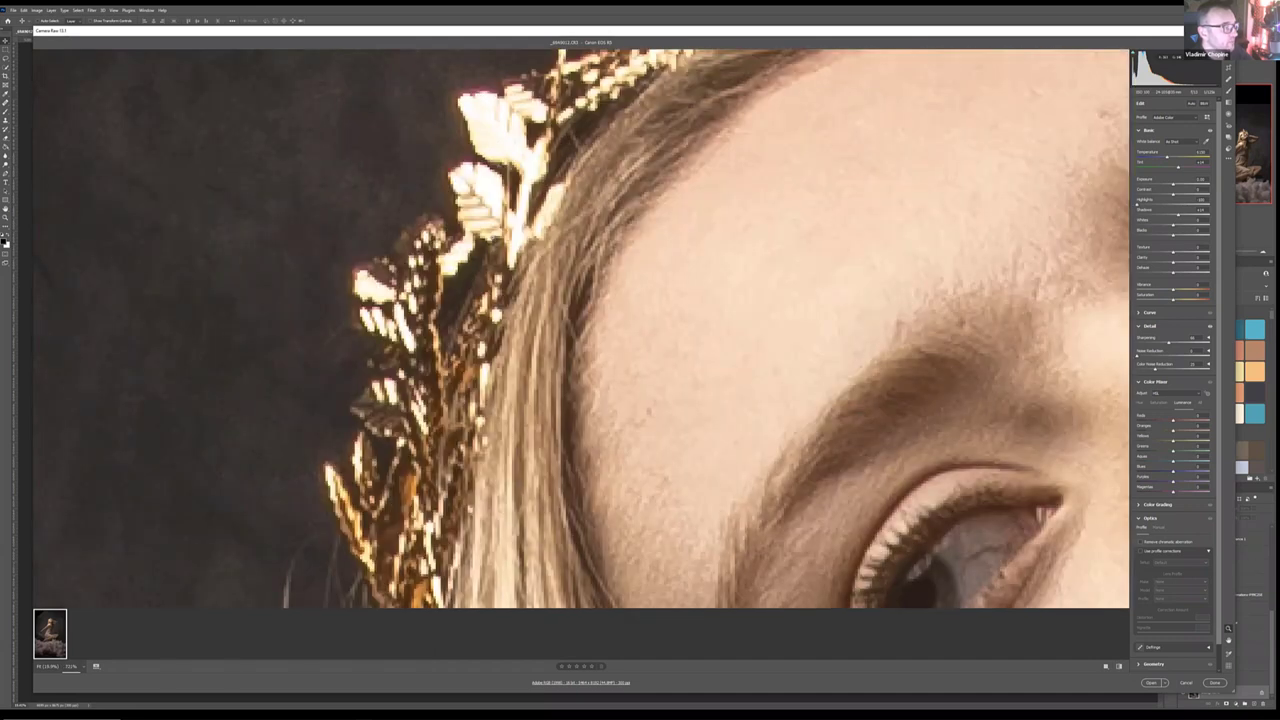
scroll(550, 222, down, 8)
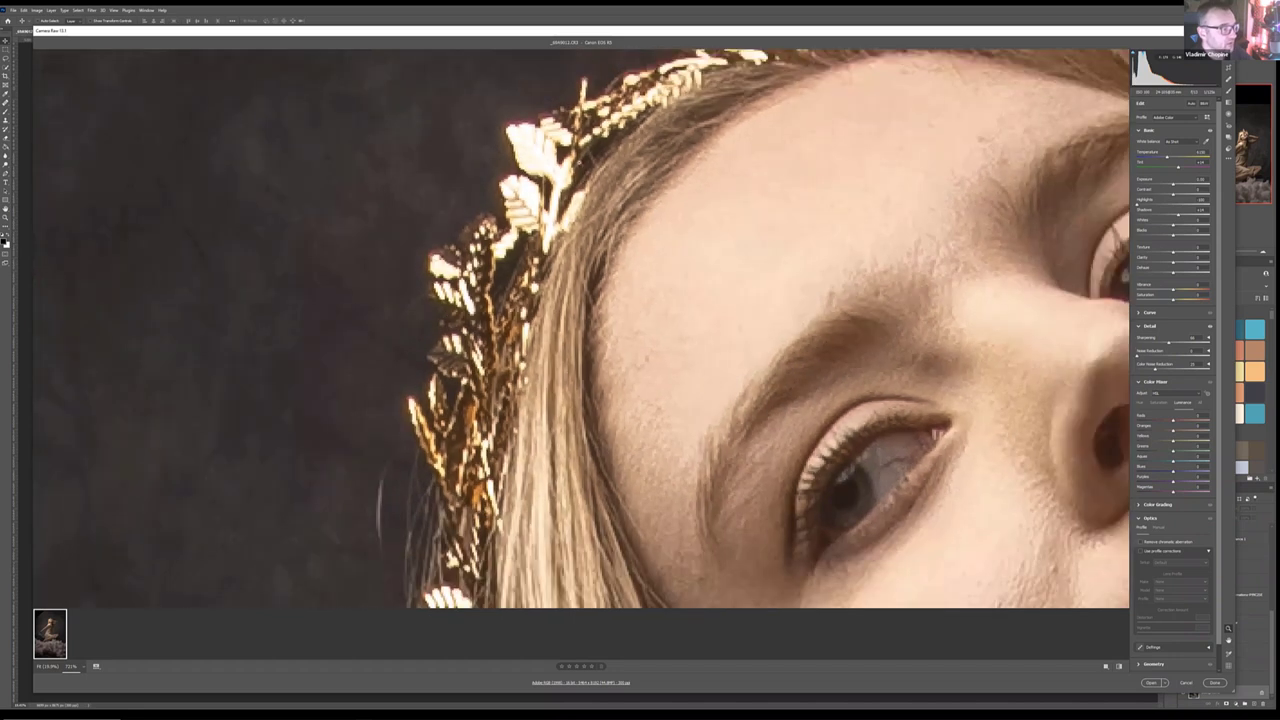
scroll(628, 190, up, 5)
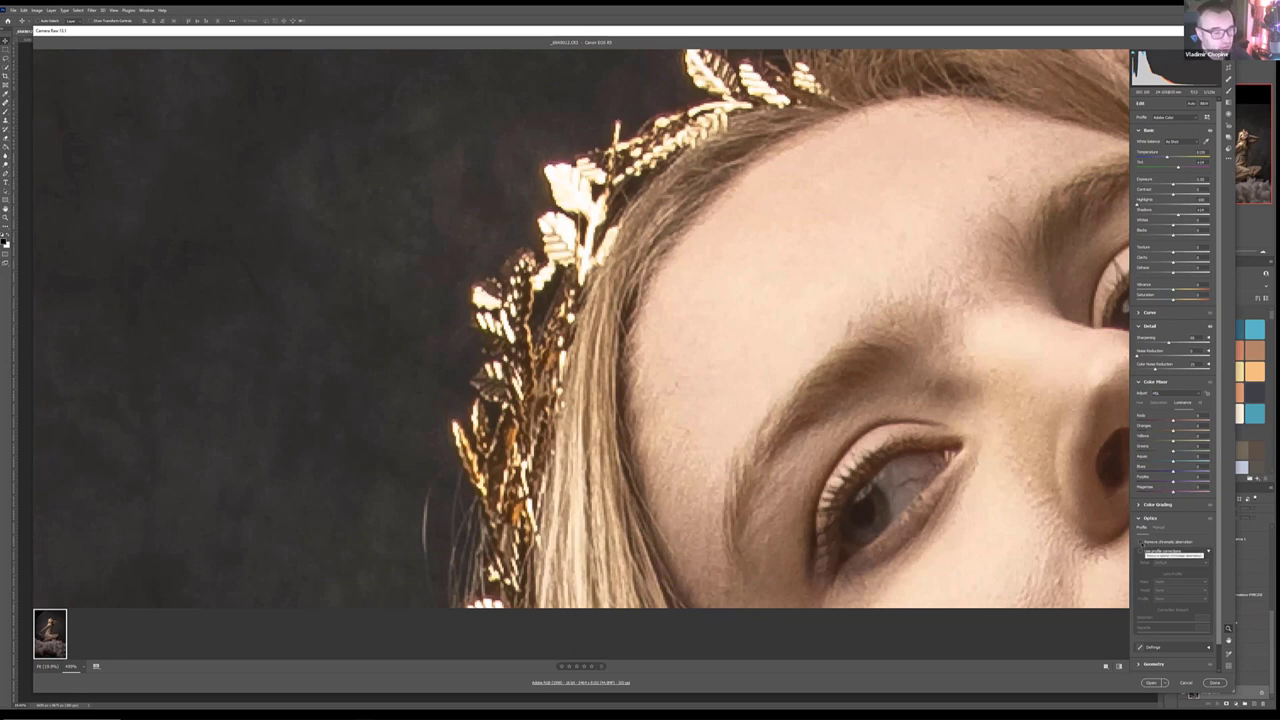
click(1140, 542)
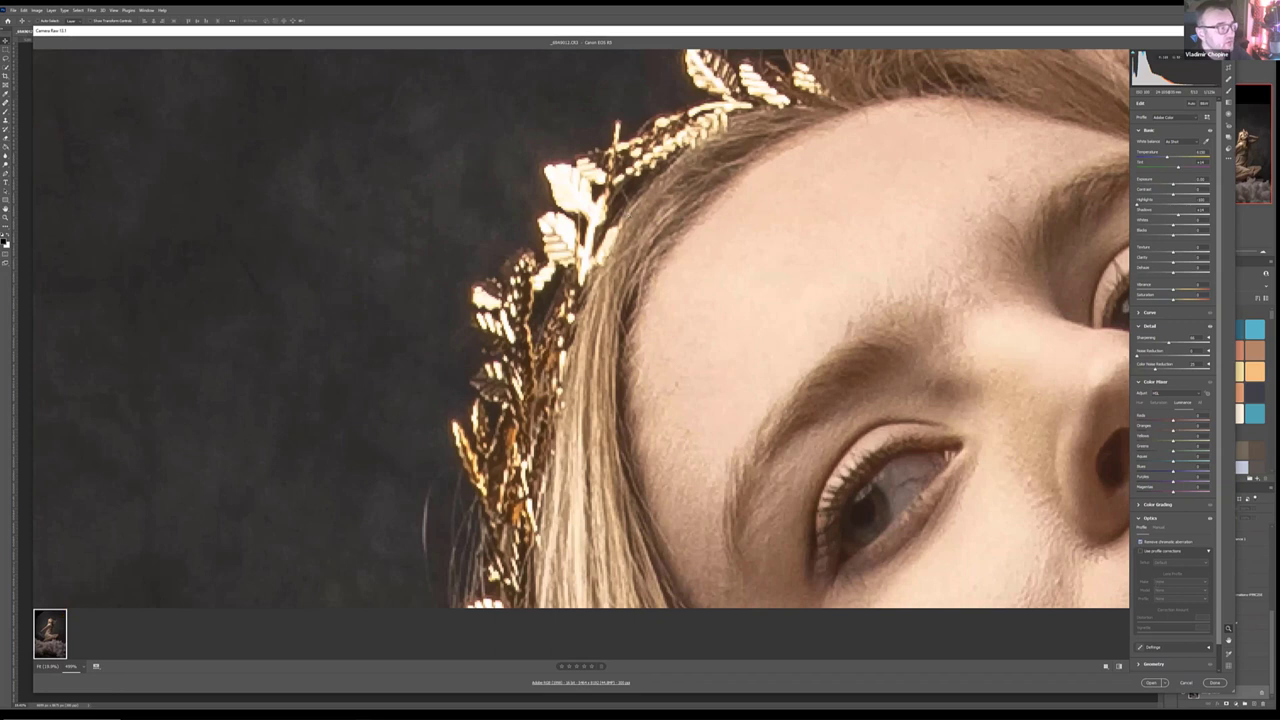
Step: Examine the corrected crown, face and whole figure at different magnifications
drag(738, 207, 583, 219)
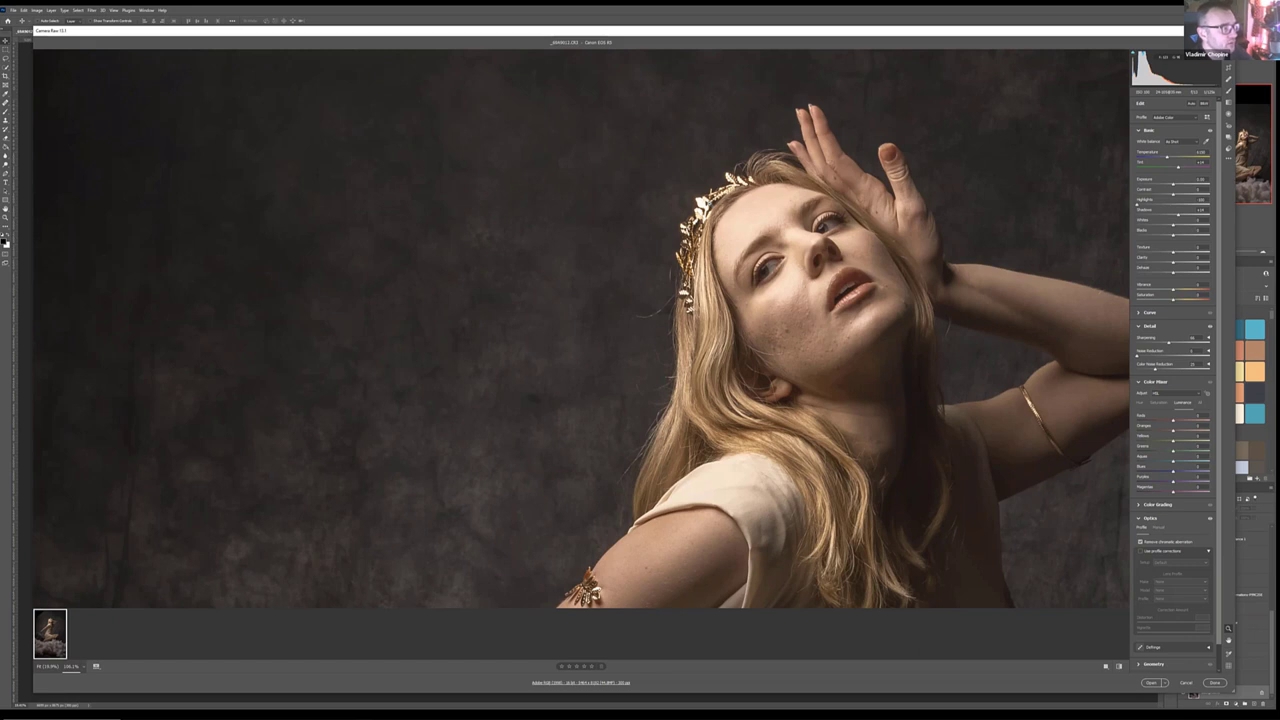
drag(710, 203, 765, 240)
drag(741, 301, 436, 201)
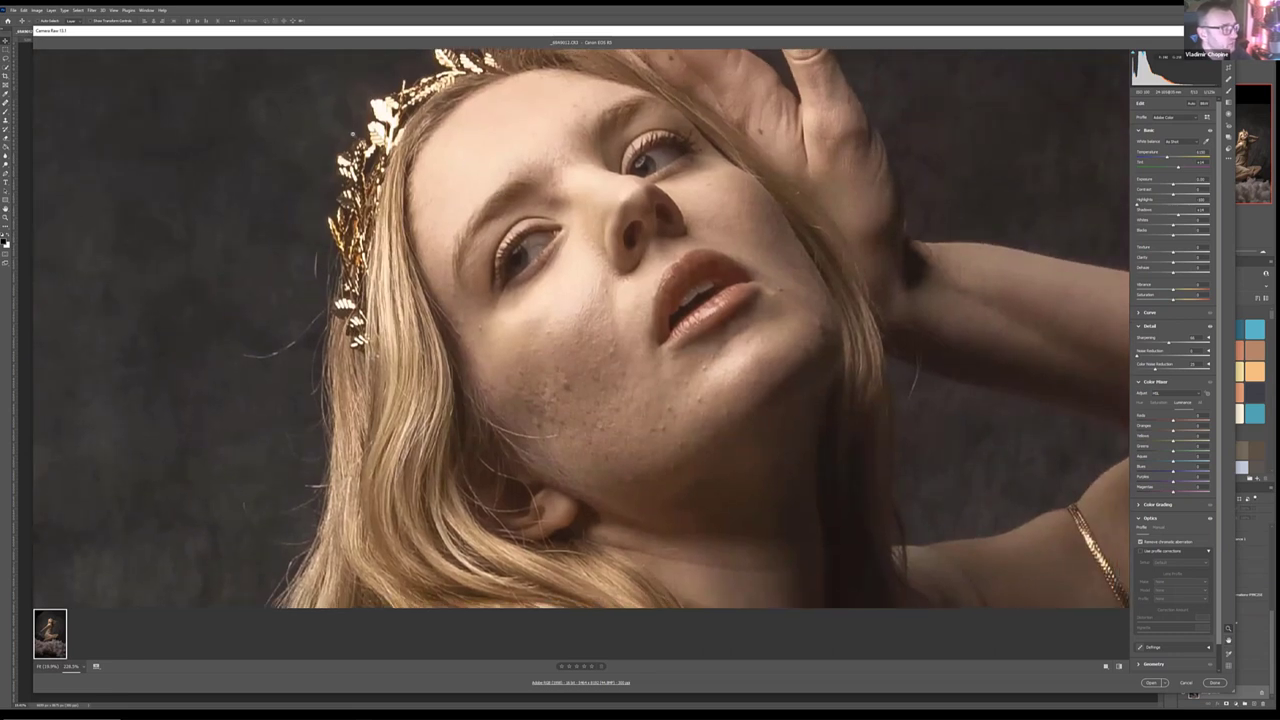
drag(746, 413, 475, 500)
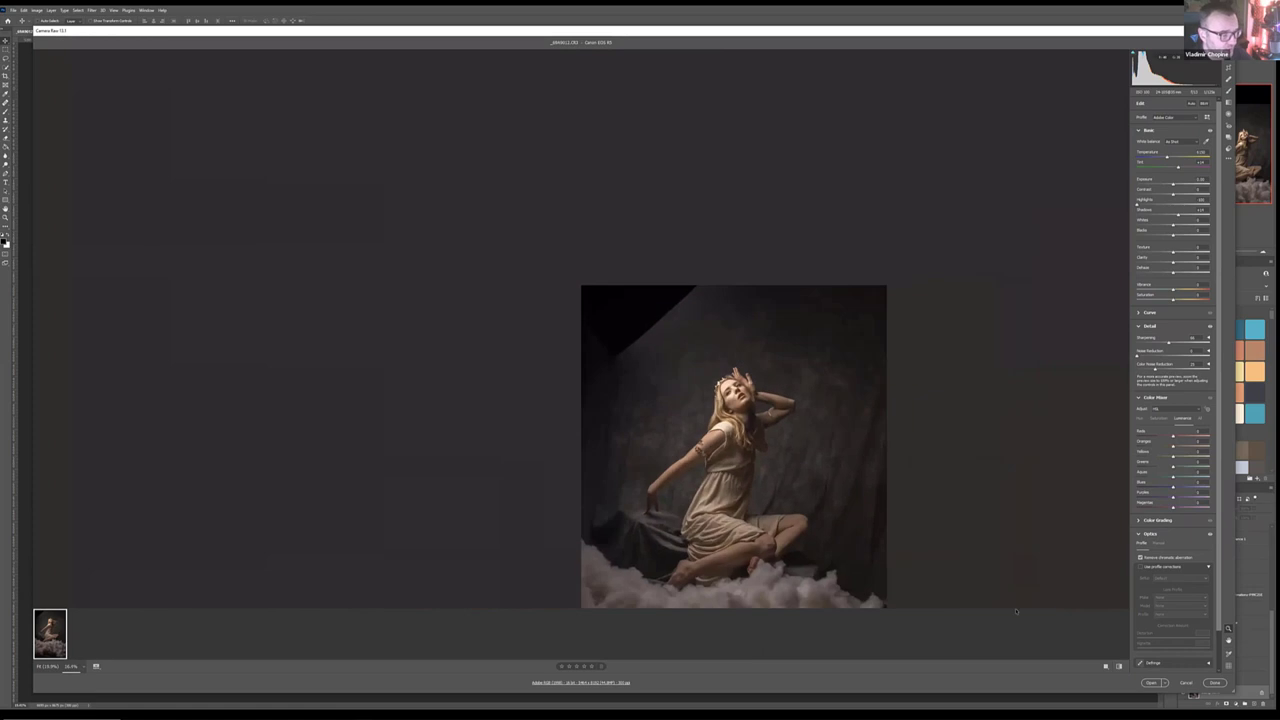
Step: Enable the lens profile corrections for the raw photo, comparing the image with and without them
click(1140, 566)
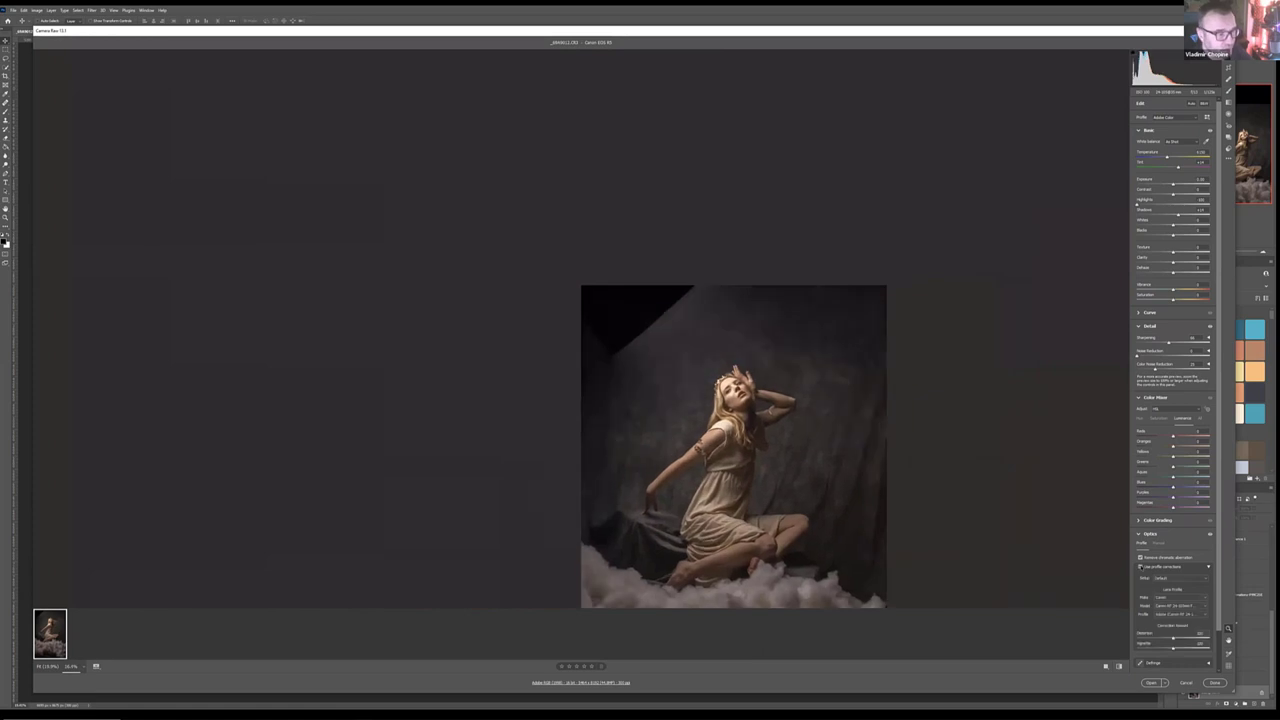
click(1140, 566)
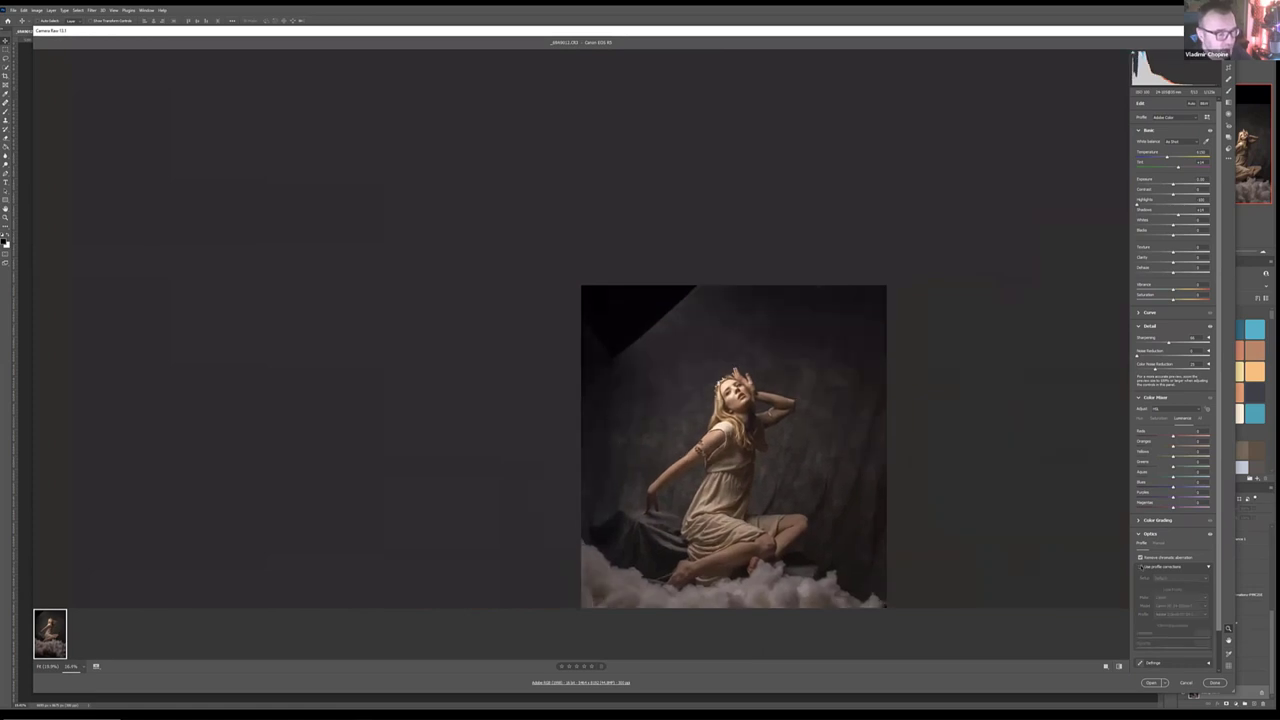
click(1140, 566)
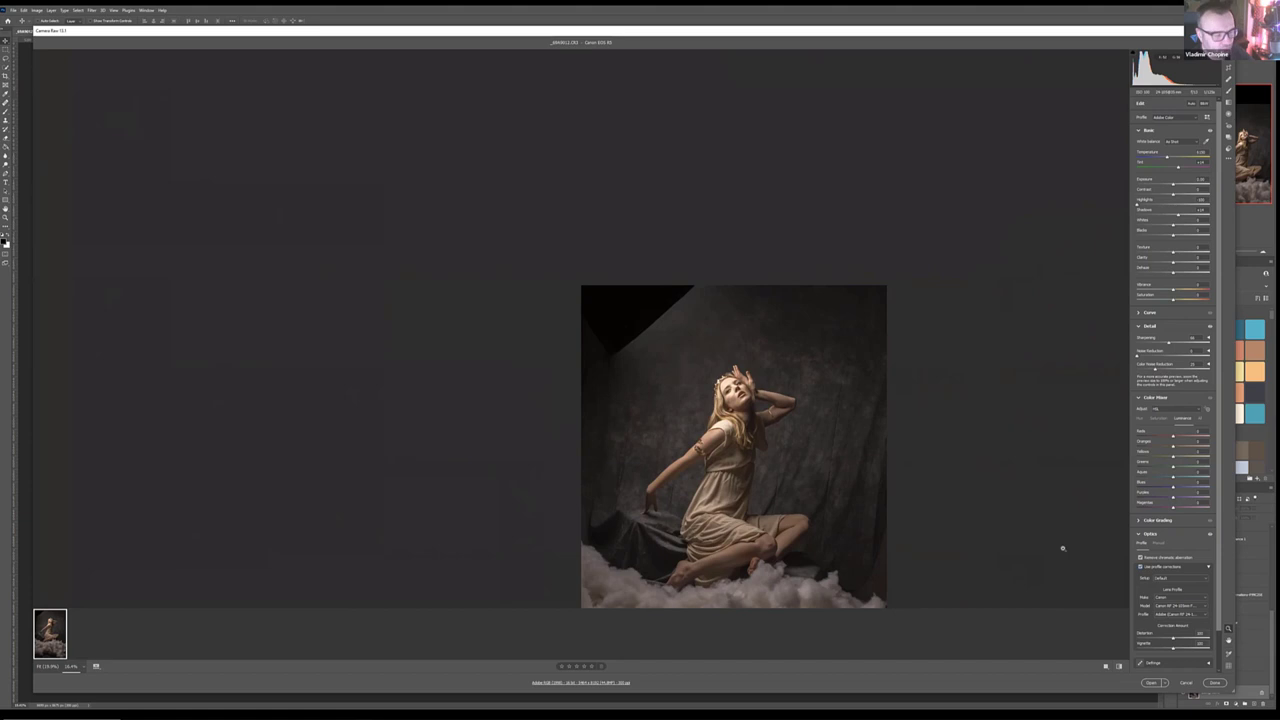
scroll(1220, 521, down, 2)
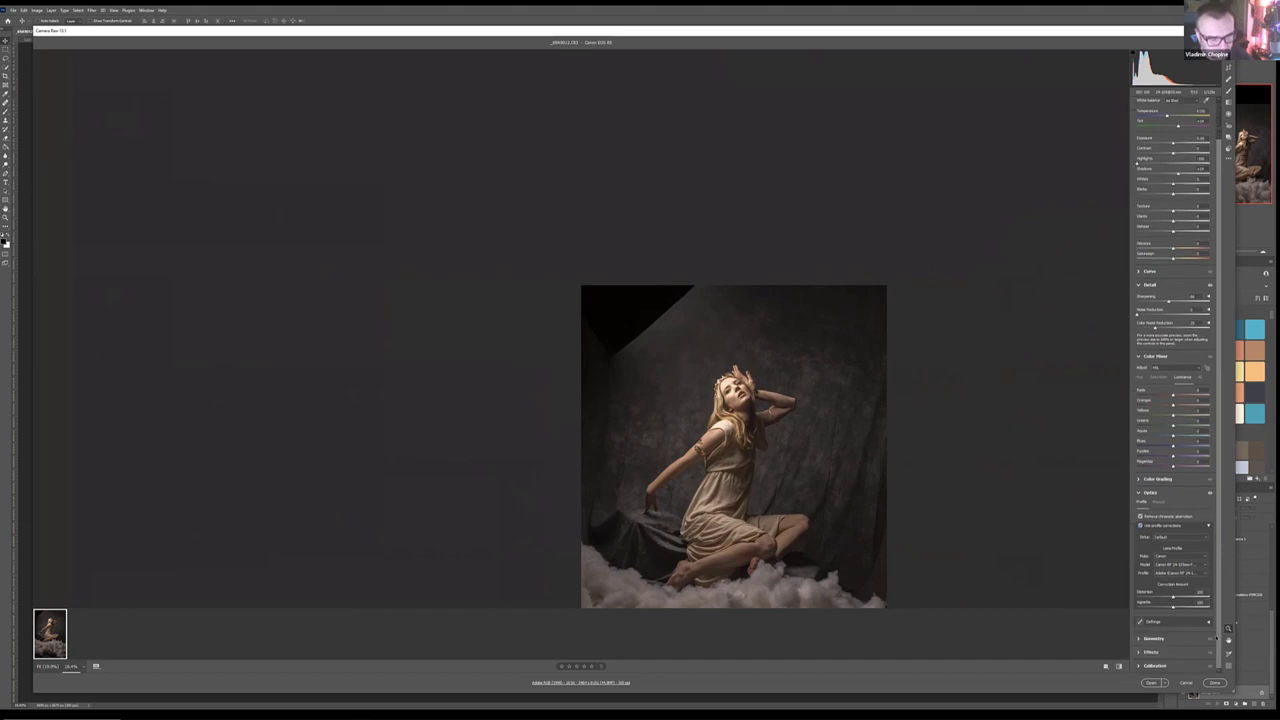
scroll(1215, 488, up, 2)
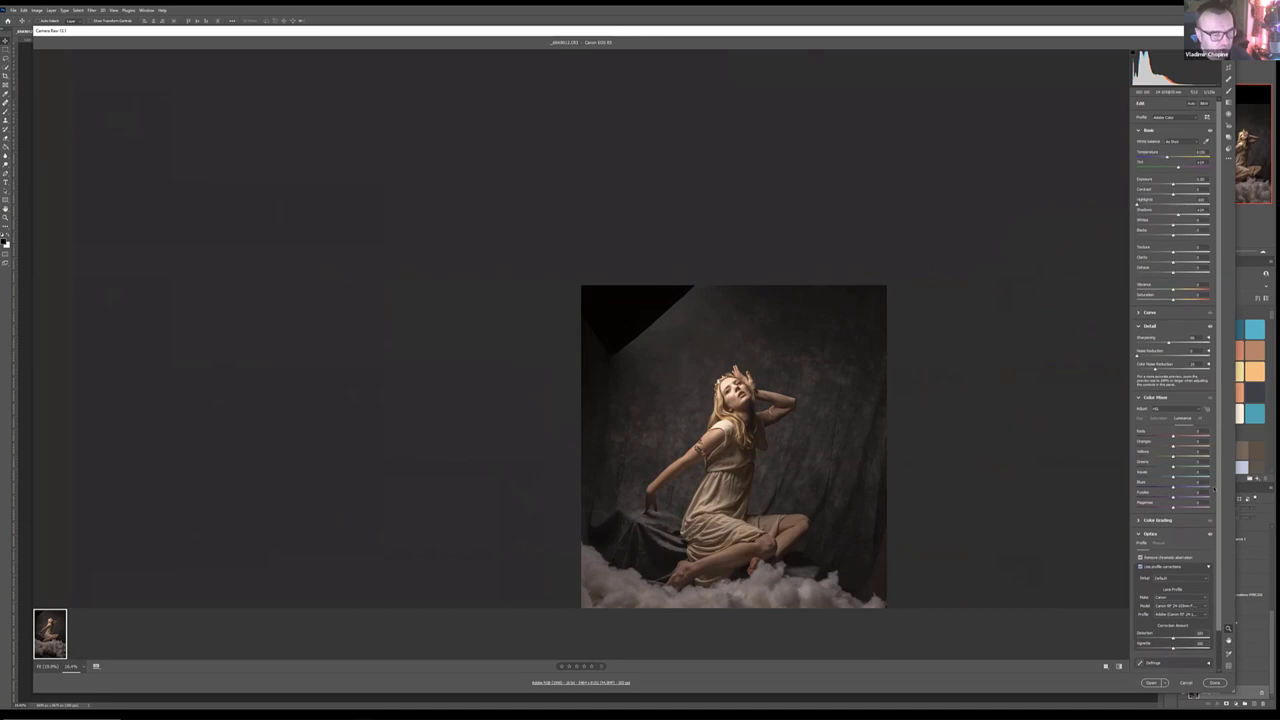
scroll(1217, 500, down, 2)
scroll(1225, 550, up, 2)
Step: Try desaturating the photo, restore Saturation to 0, and slightly raise the luminance of the reds, oranges and yellows
drag(755, 402, 862, 475)
key(space)
drag(804, 406, 616, 199)
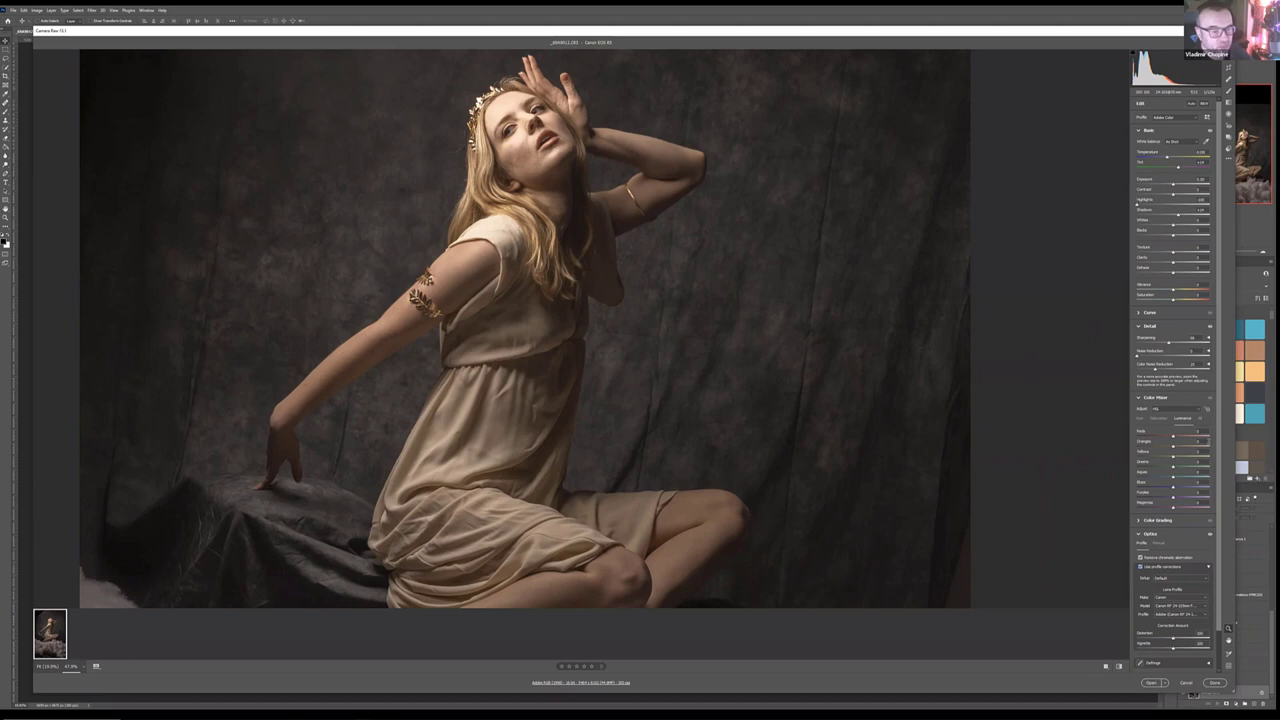
drag(1168, 296, 1137, 297)
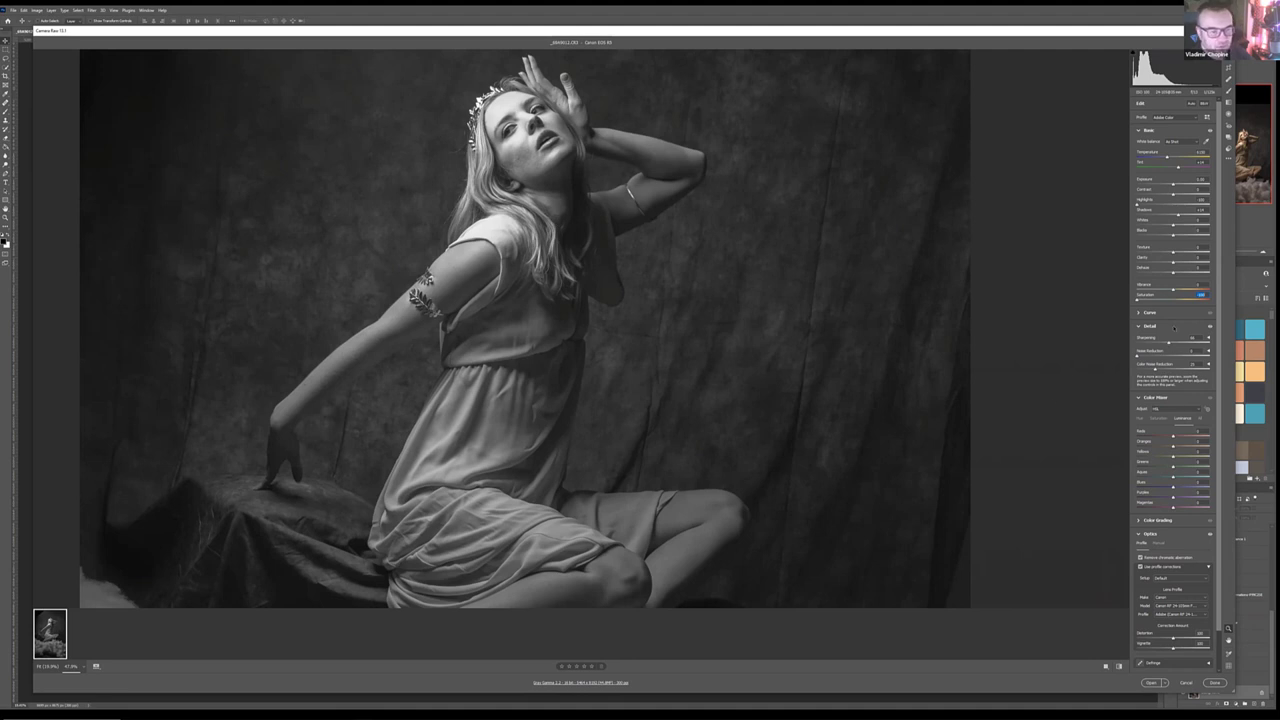
text(0)
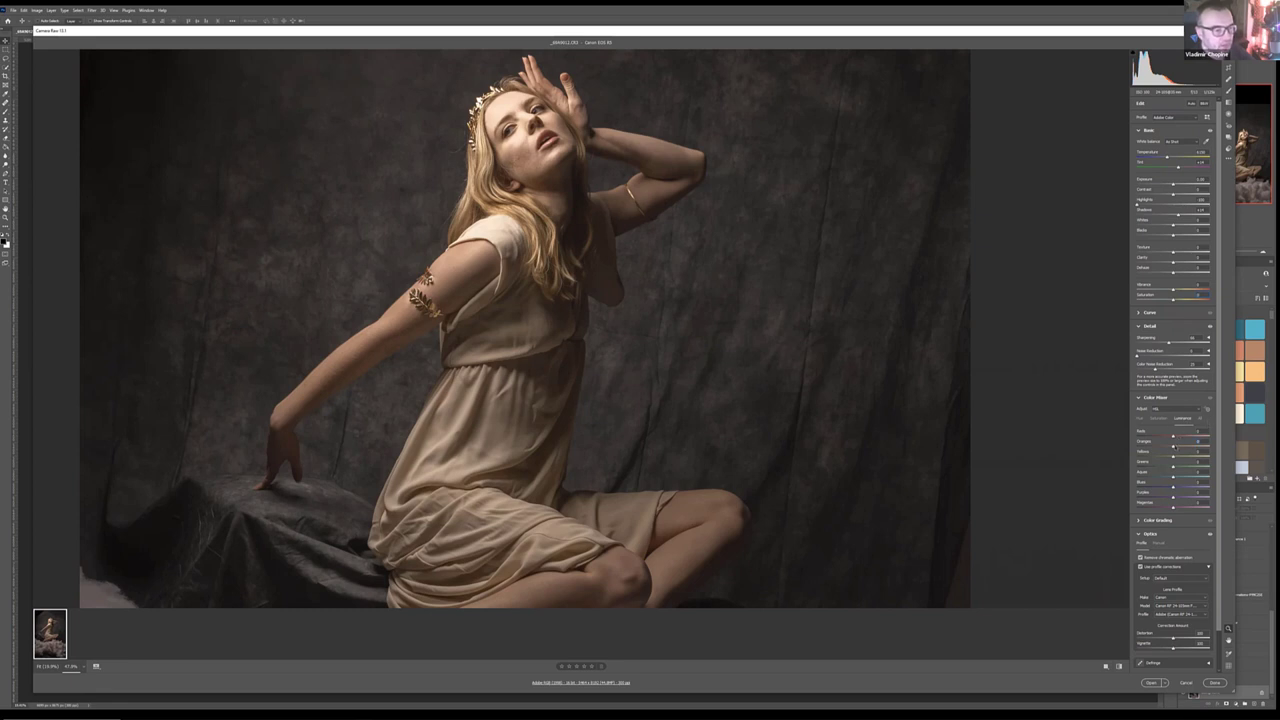
mouse_move(1192, 449)
mouse_down()
mouse_move(1207, 449)
mouse_move(1138, 450)
mouse_move(1234, 459)
mouse_move(1148, 451)
mouse_move(1177, 457)
mouse_up()
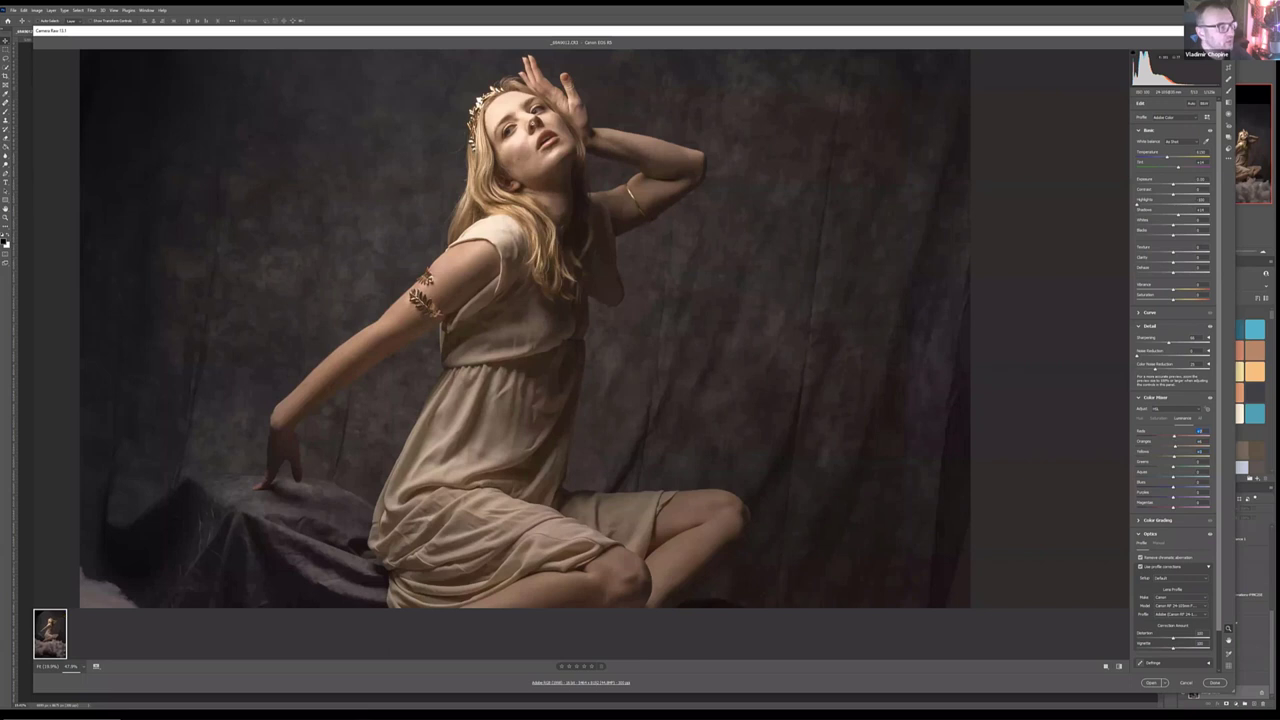
Step: Examine the model's face, golden crown and skin up close, and check the whole figure with the clouds
drag(530, 154, 486, 165)
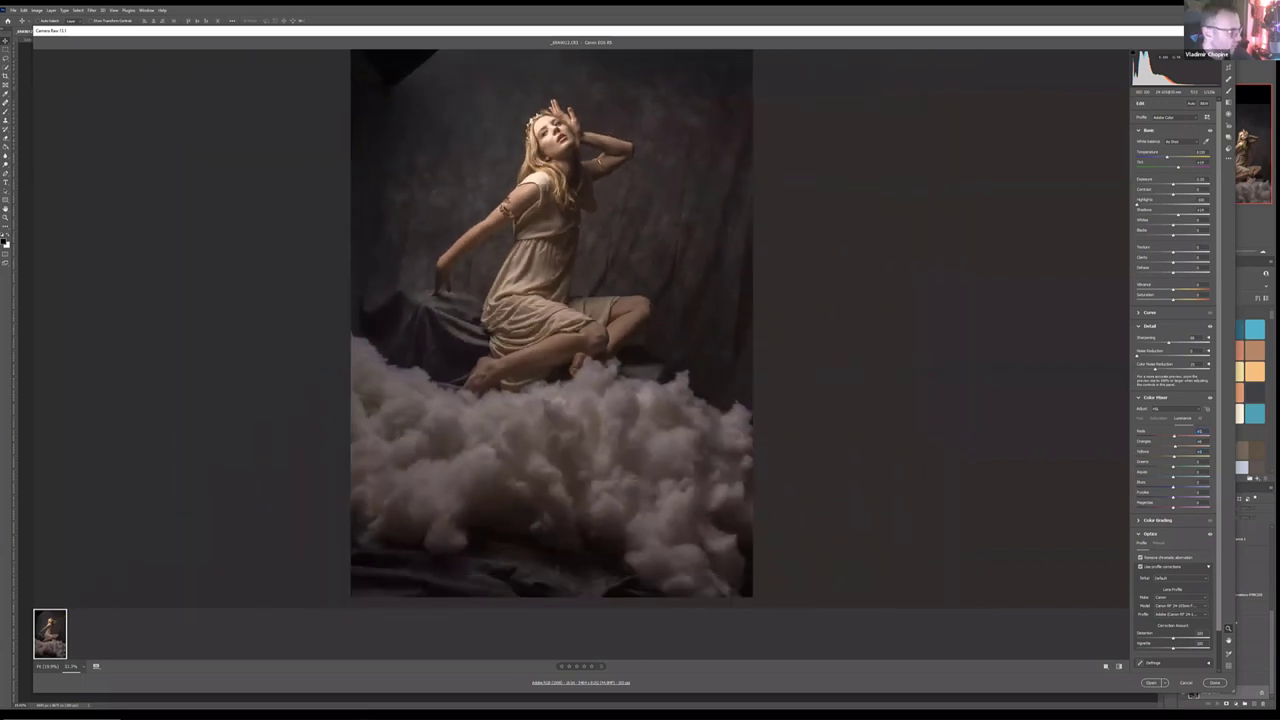
drag(566, 161, 589, 191)
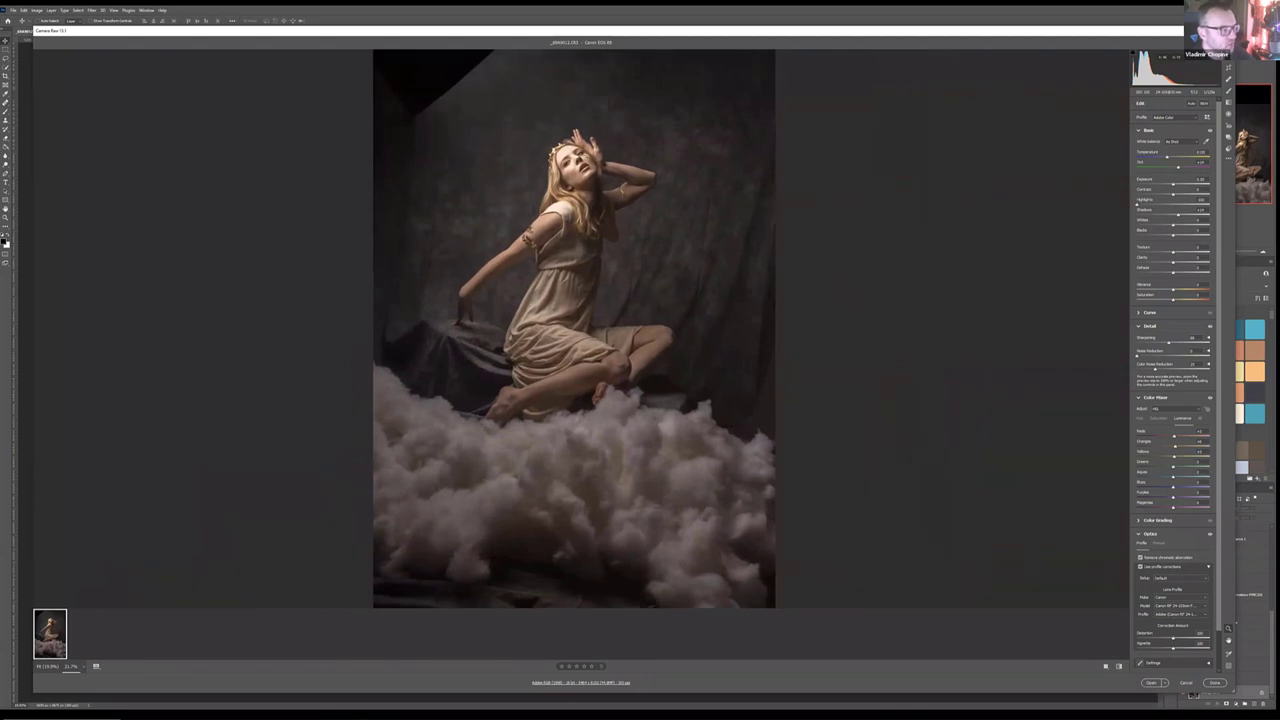
click(592, 163)
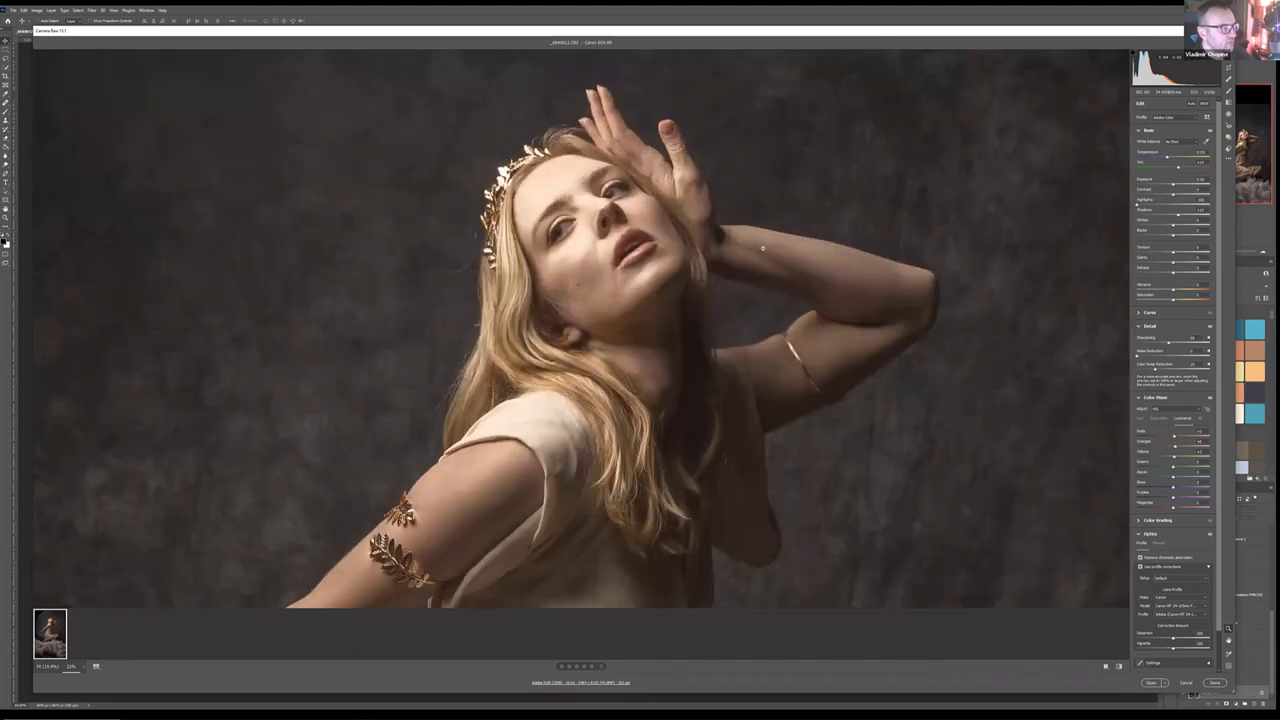
drag(502, 229, 705, 77)
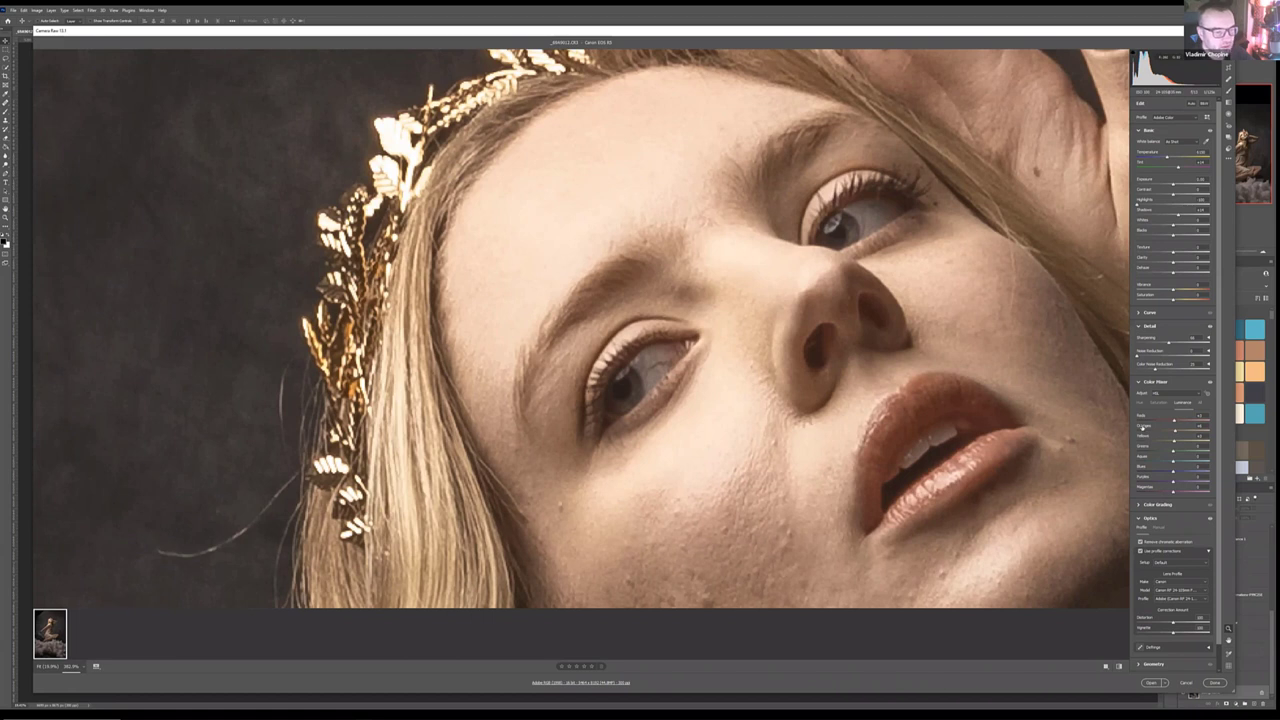
drag(866, 339, 310, 336)
key(space)
drag(753, 430, 528, 261)
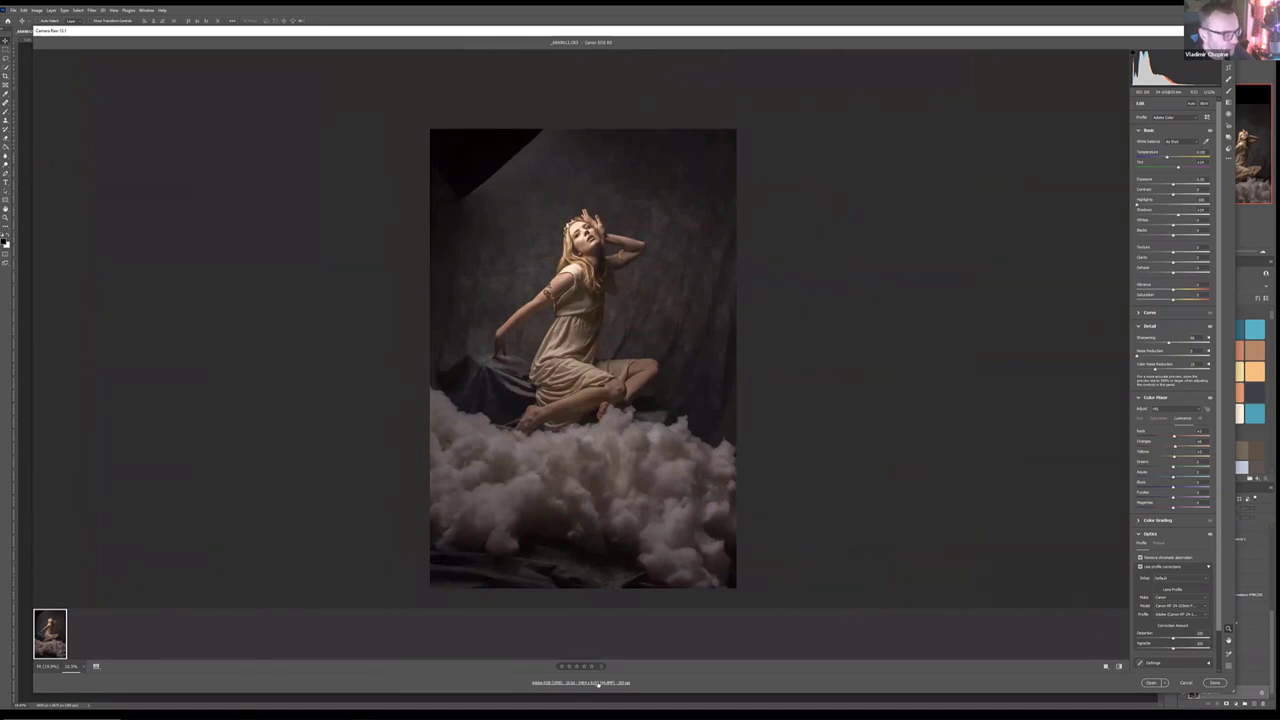
Step: Set the Camera Raw workflow output depth to 16 Bits/Channel
click(592, 683)
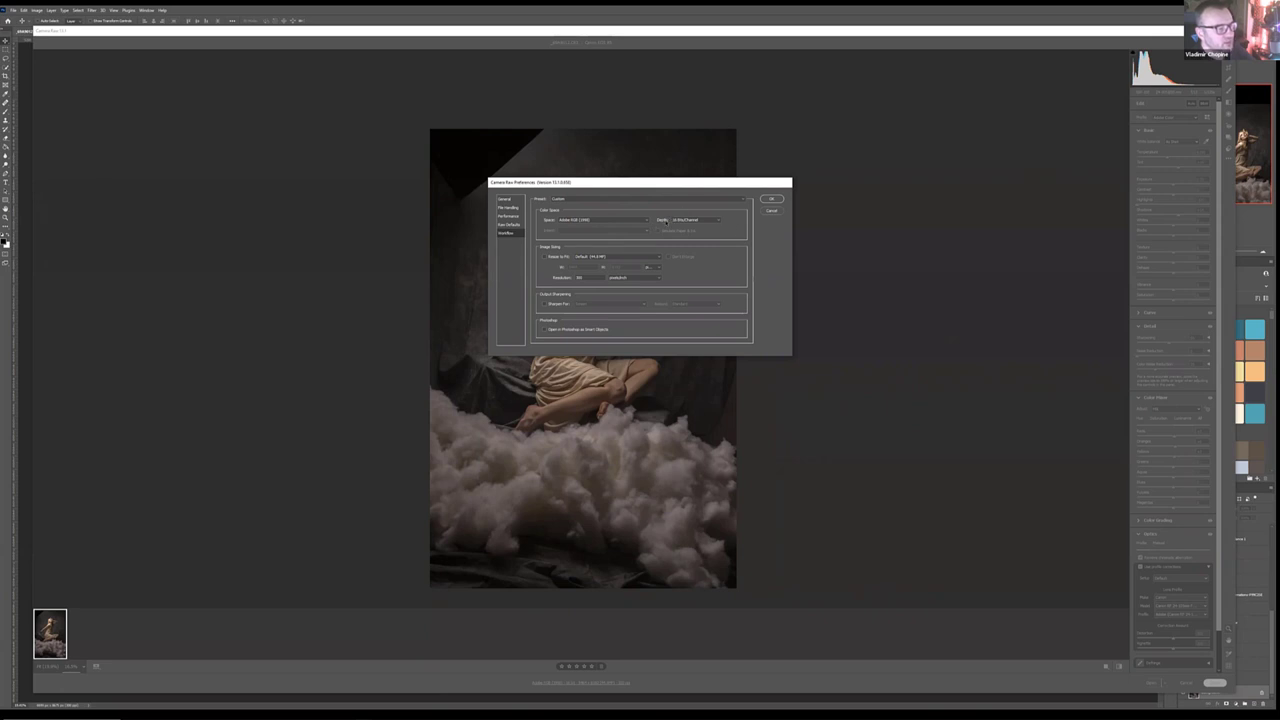
click(708, 222)
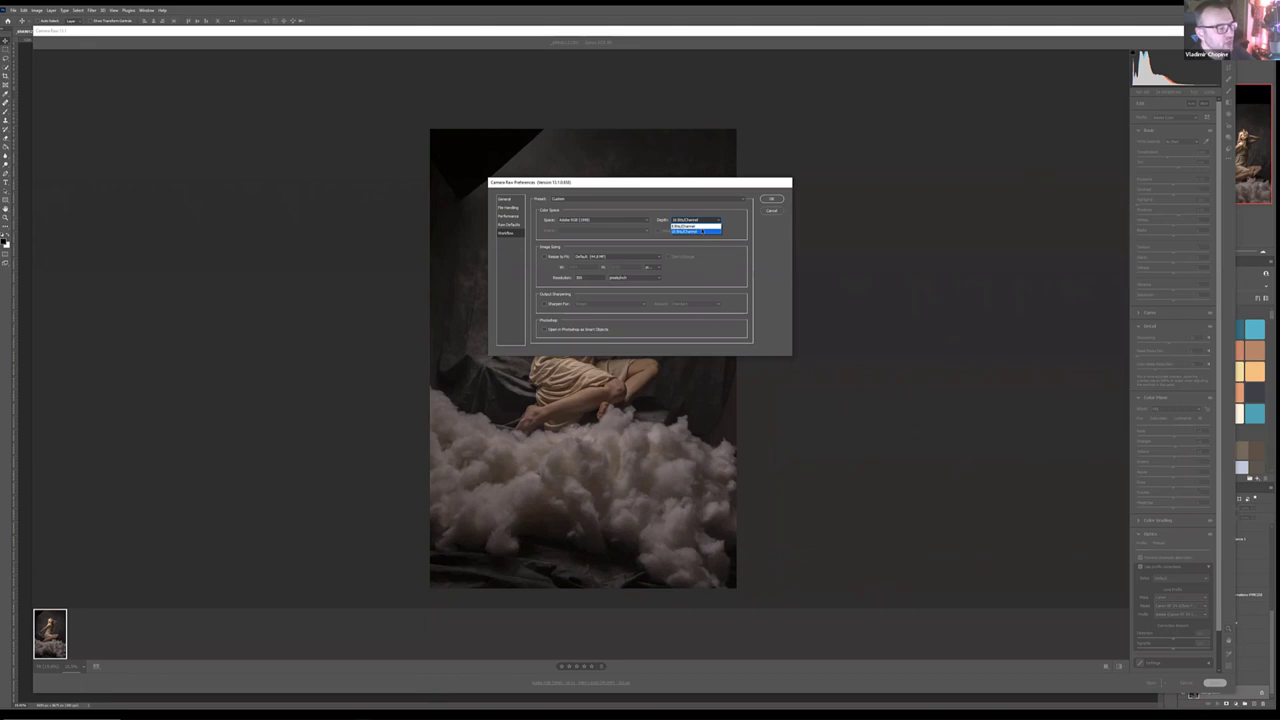
click(709, 232)
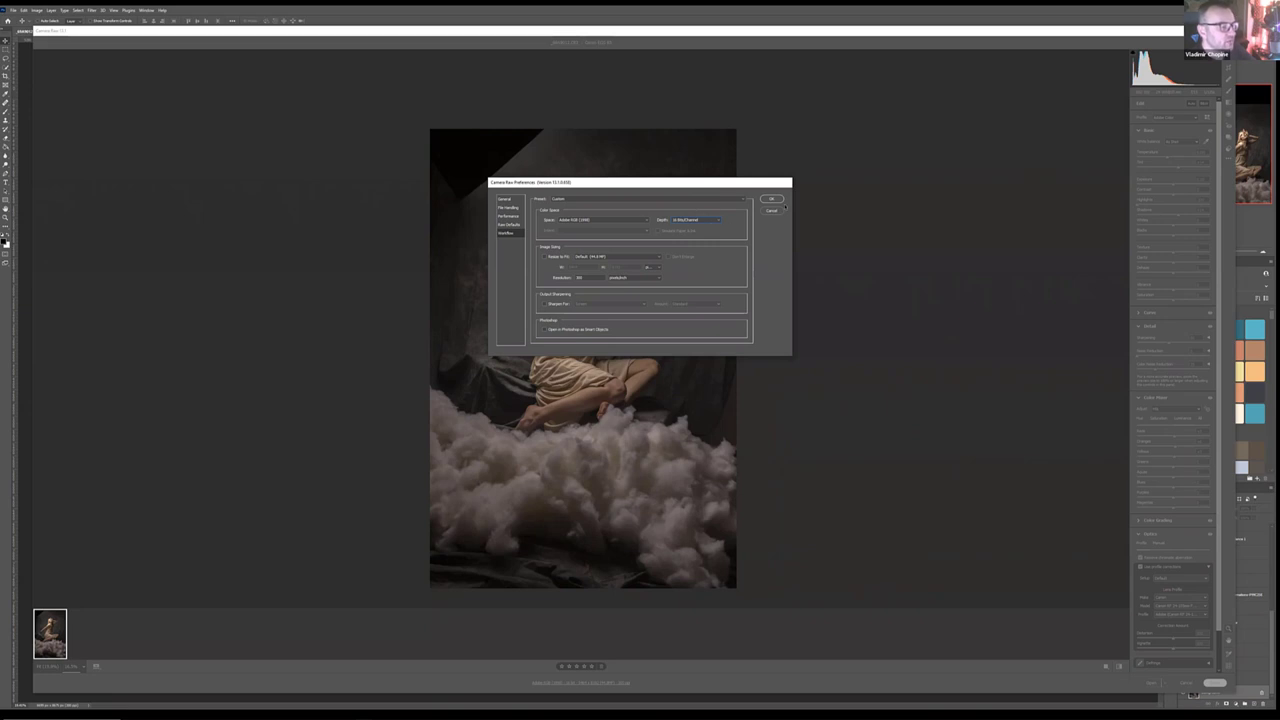
click(771, 198)
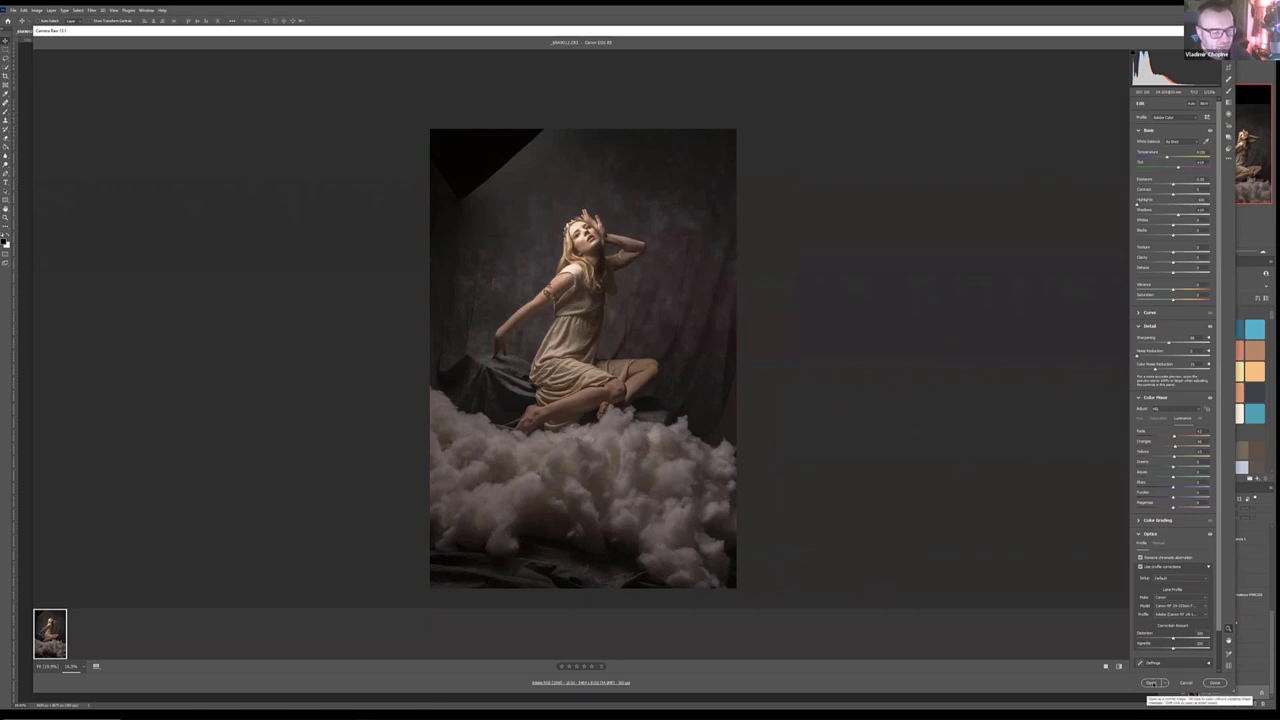
Step: Open the adjusted raw photo in Photoshop as a regular image
key(alt)
key(shift)
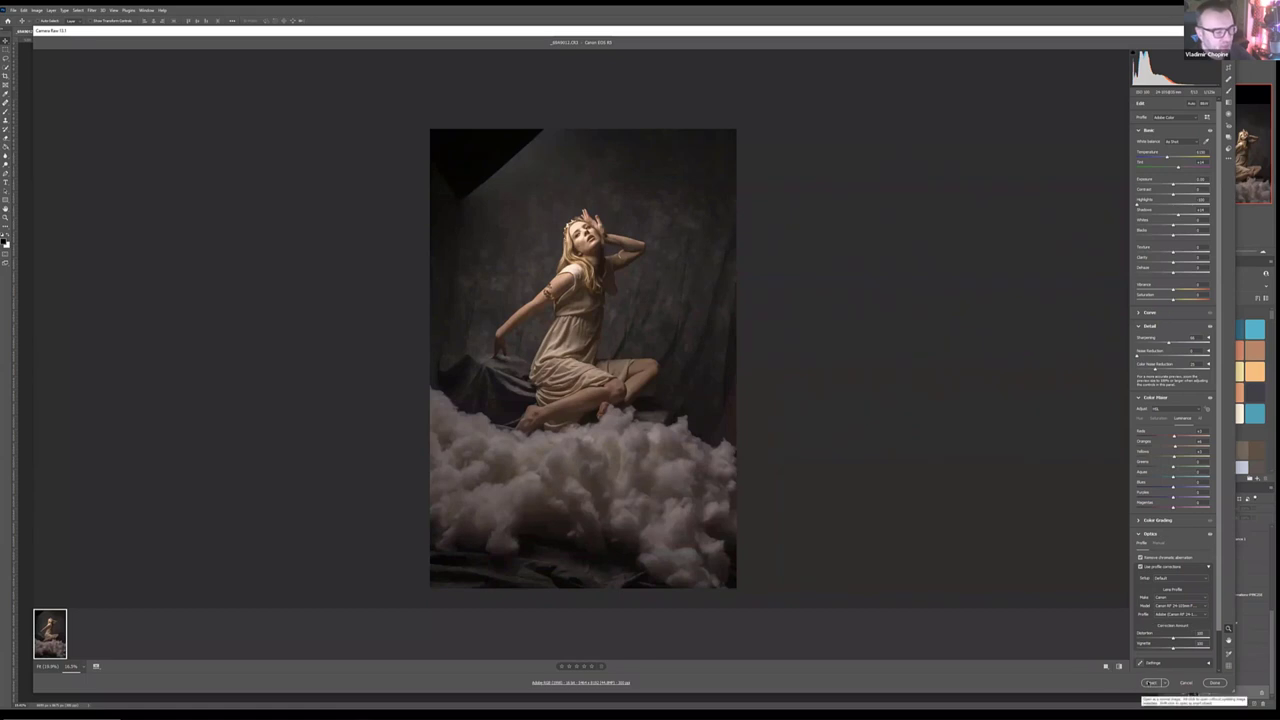
click(1152, 683)
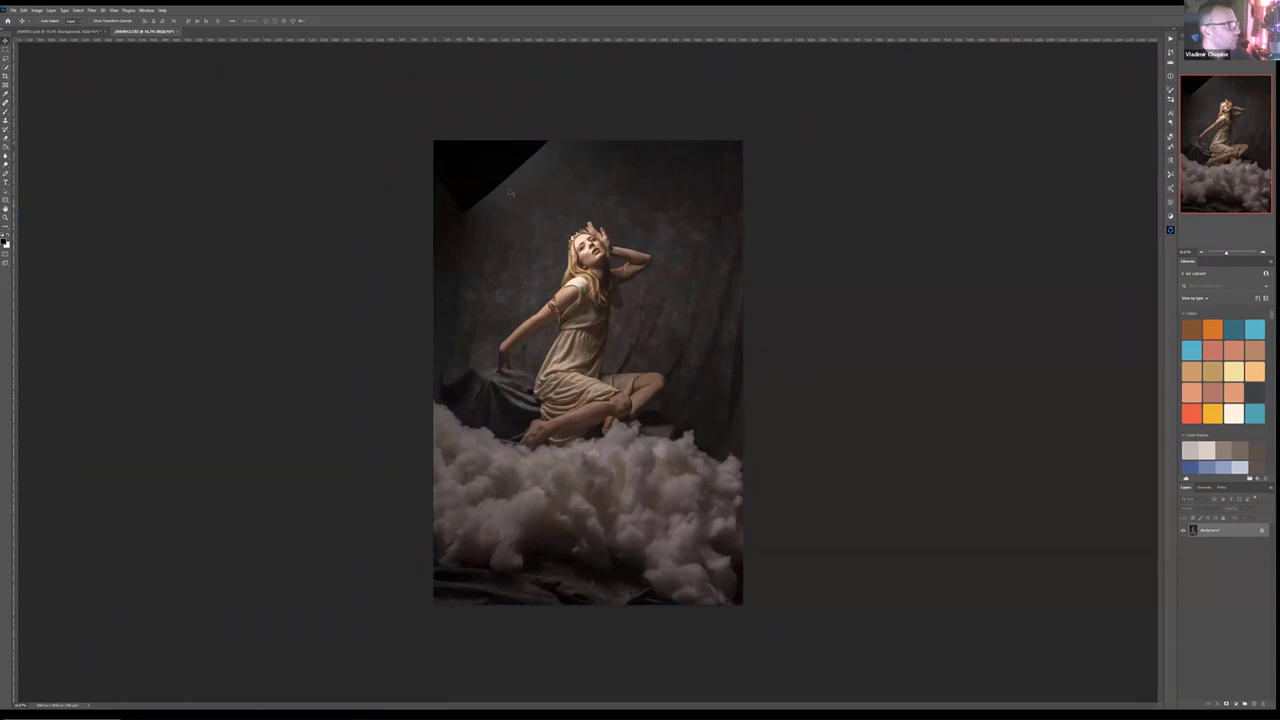
Step: Try covering the black upper-left corner of the photo with the Patch tool, and undo the attempt
right_click(6, 103)
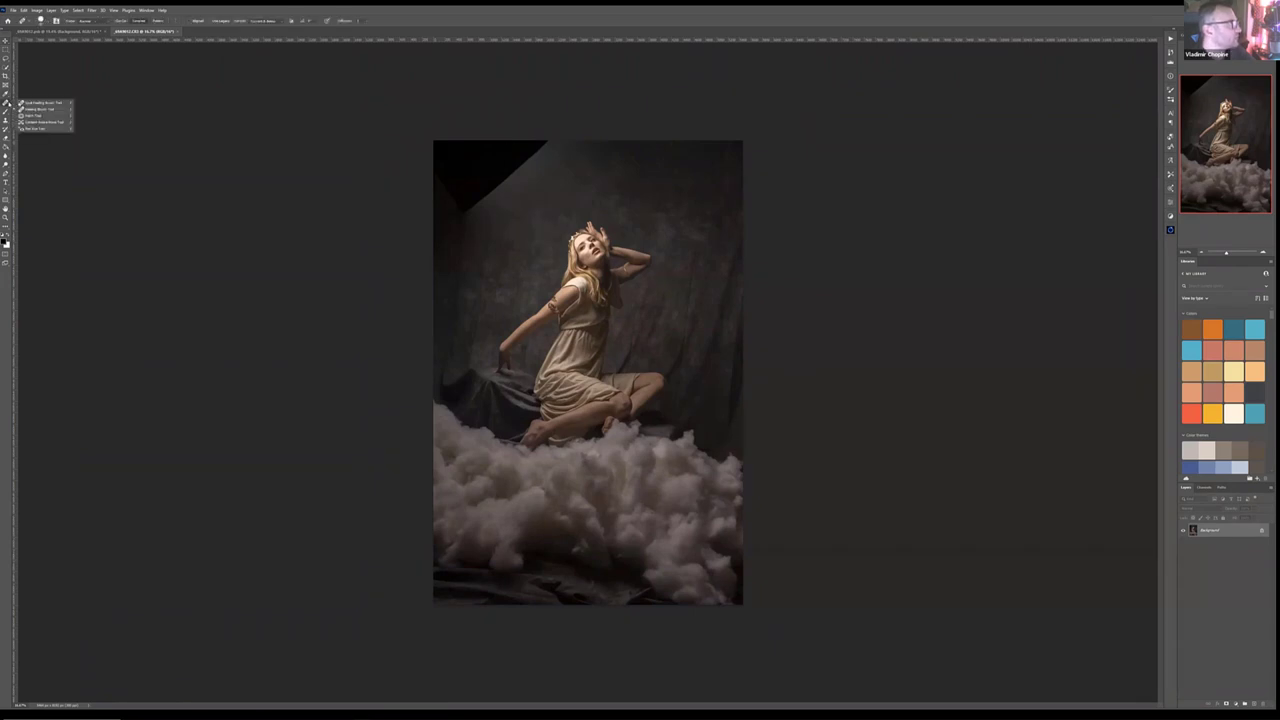
click(40, 114)
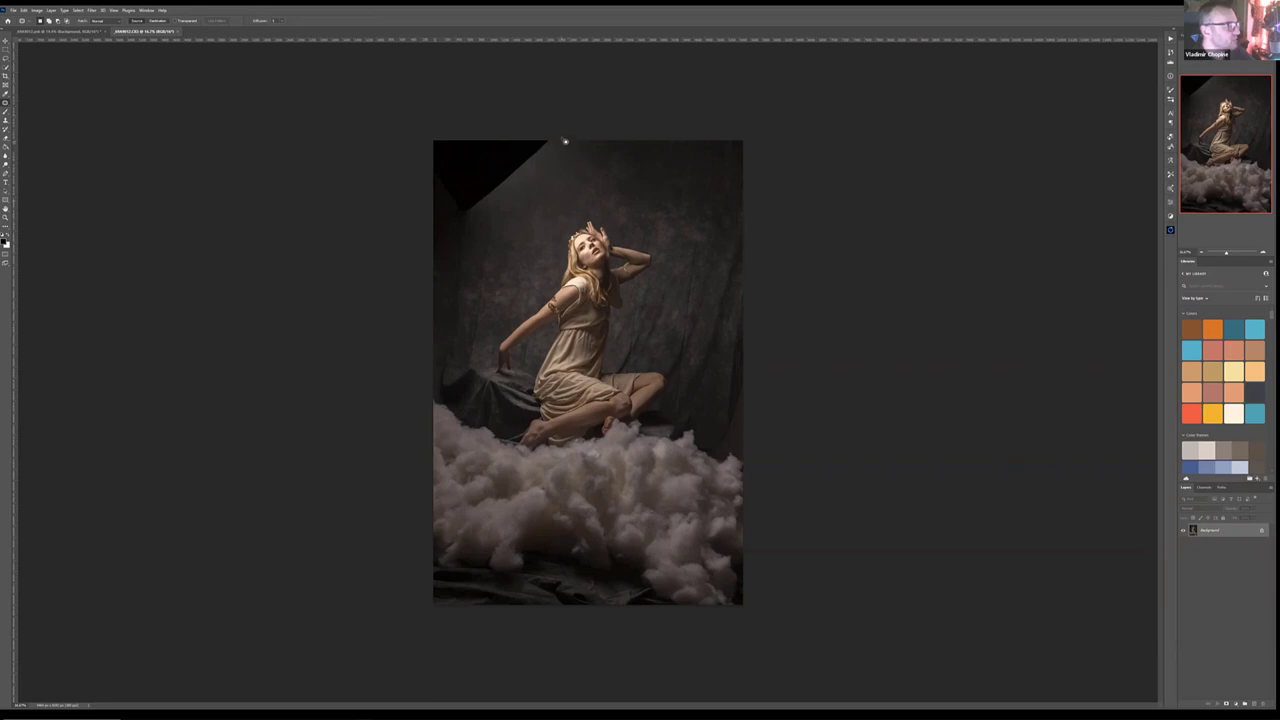
mouse_move(552, 143)
mouse_down()
mouse_move(444, 211)
mouse_move(430, 132)
mouse_move(546, 139)
mouse_move(495, 183)
mouse_move(506, 266)
mouse_move(508, 245)
mouse_move(667, 178)
mouse_up()
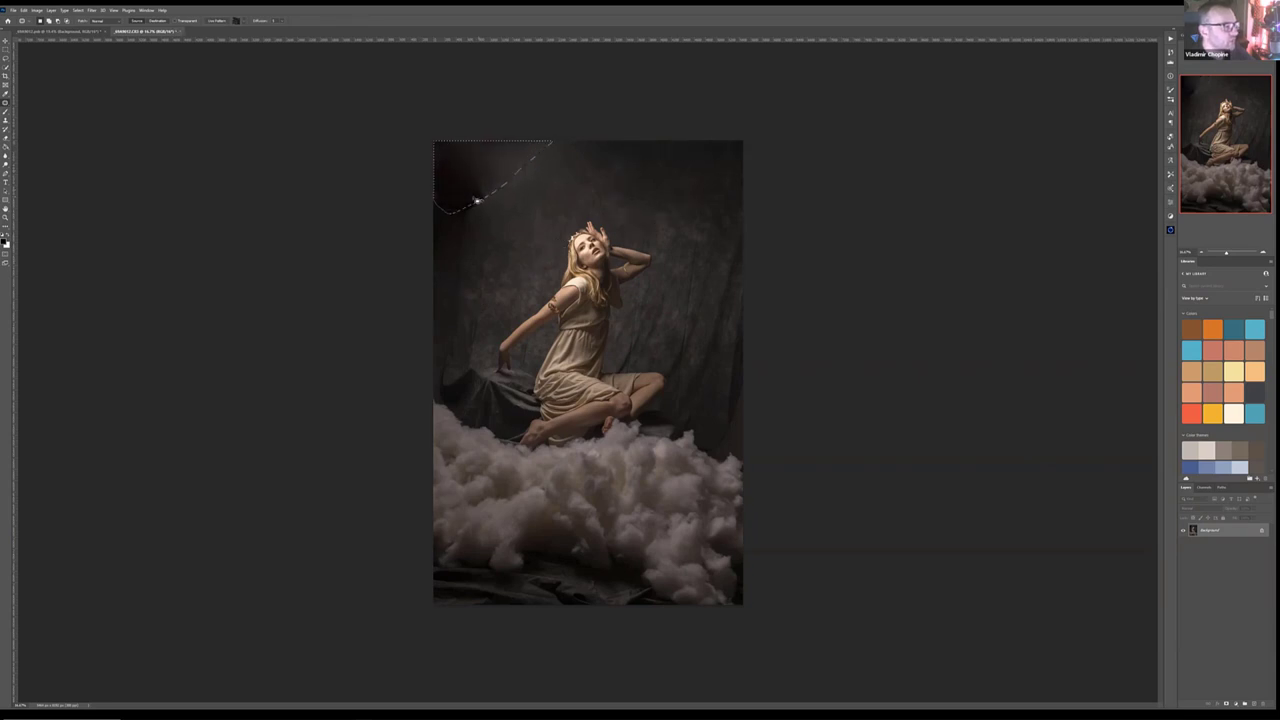
key(ctrl+z)
key(ctrl+z)
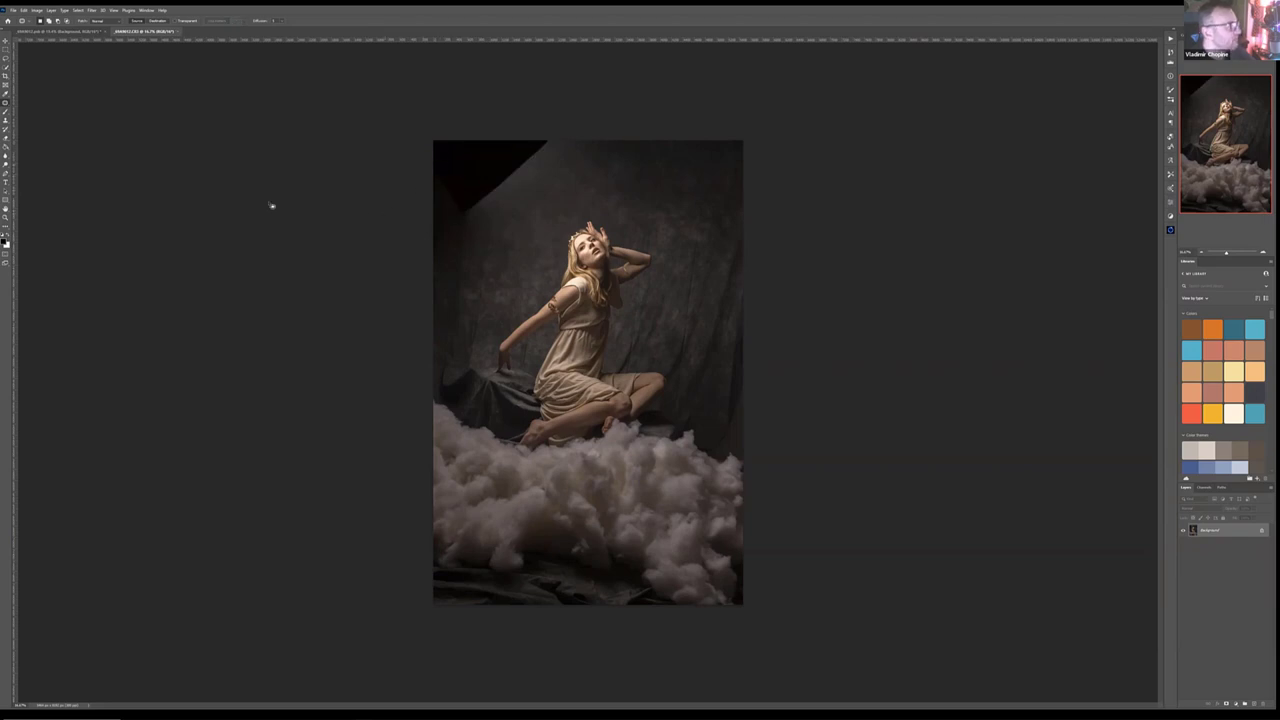
Step: Clone backdrop texture from the photo's upper-right area over the black upper-left corner with an enlarged Clone Stamp brush
click(6, 120)
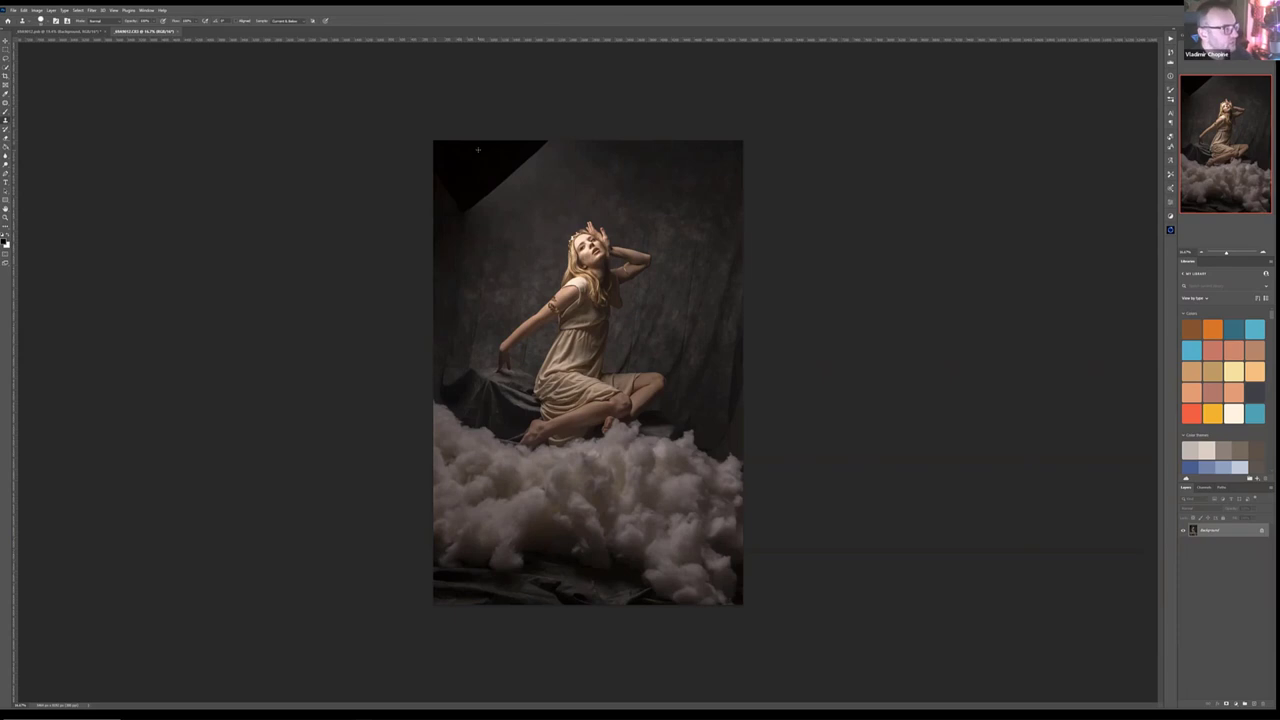
key(bracketright)
key(bracketright)
key(bracketright)
key(bracketright)
alt+click(673, 206)
mouse_move(525, 137)
mouse_down()
mouse_move(496, 164)
mouse_move(520, 149)
mouse_move(488, 153)
mouse_move(478, 133)
mouse_move(449, 172)
mouse_move(465, 191)
mouse_move(483, 183)
mouse_move(449, 191)
mouse_up()
alt+click(672, 190)
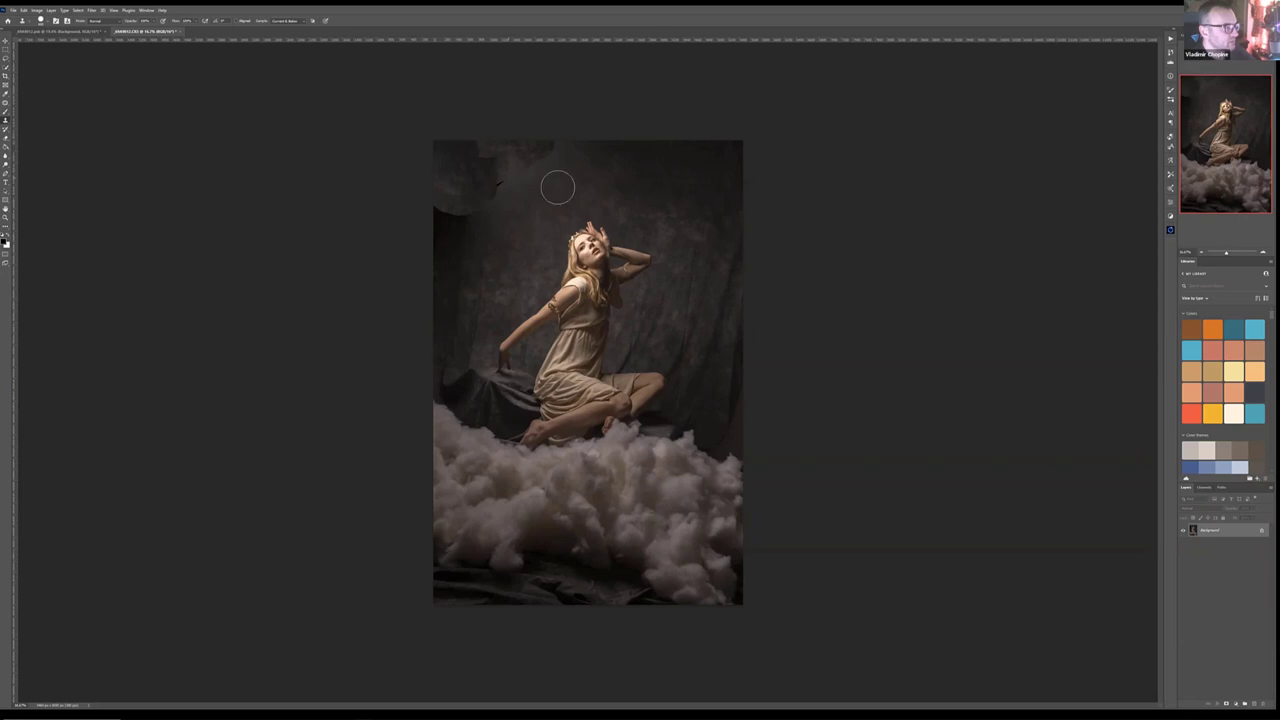
mouse_move(491, 189)
mouse_down()
mouse_move(549, 148)
mouse_move(464, 199)
mouse_move(481, 196)
mouse_move(498, 150)
mouse_move(575, 190)
mouse_move(514, 180)
mouse_up()
Step: Blend the cloned corner and the photo's top edge into the backdrop with the Patch tool
key(l)
mouse_move(413, 135)
mouse_down()
mouse_move(429, 232)
mouse_move(494, 222)
mouse_move(563, 181)
mouse_move(575, 152)
mouse_move(465, 115)
mouse_up()
drag(533, 160, 697, 169)
key(ctrl+d)
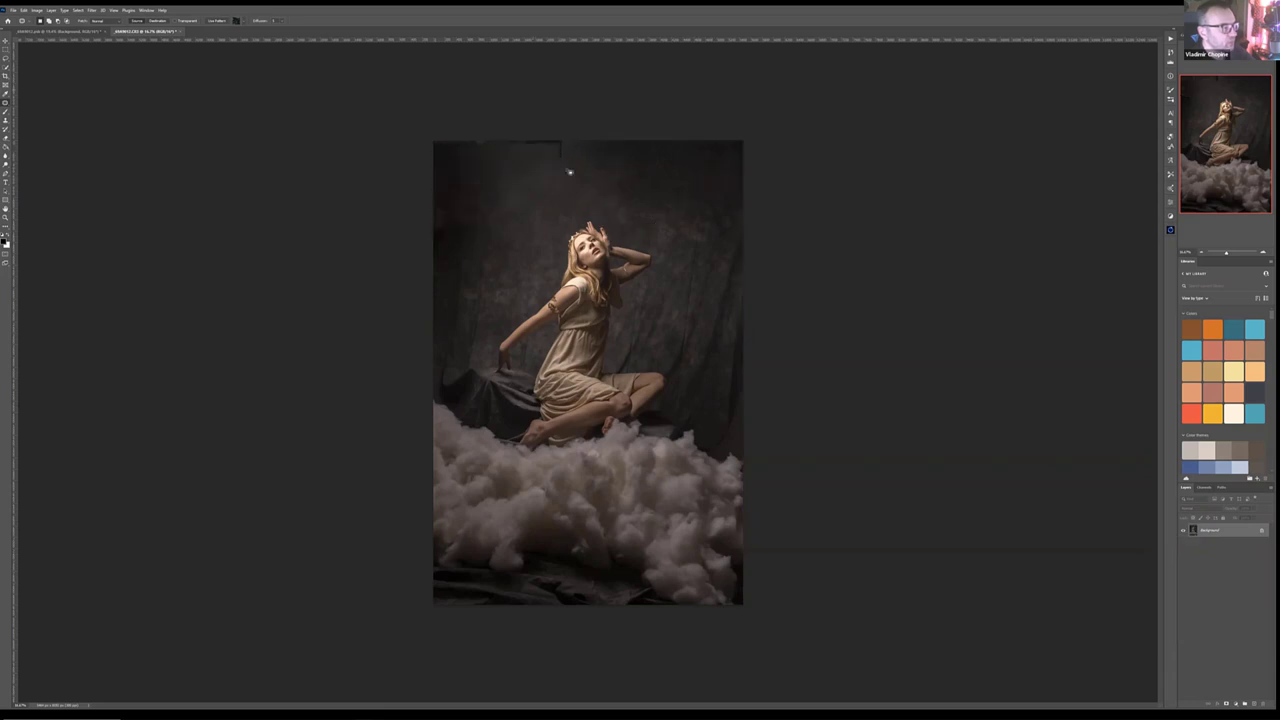
mouse_move(465, 146)
mouse_down()
mouse_move(571, 160)
mouse_move(574, 137)
mouse_move(650, 147)
mouse_up()
click(606, 109)
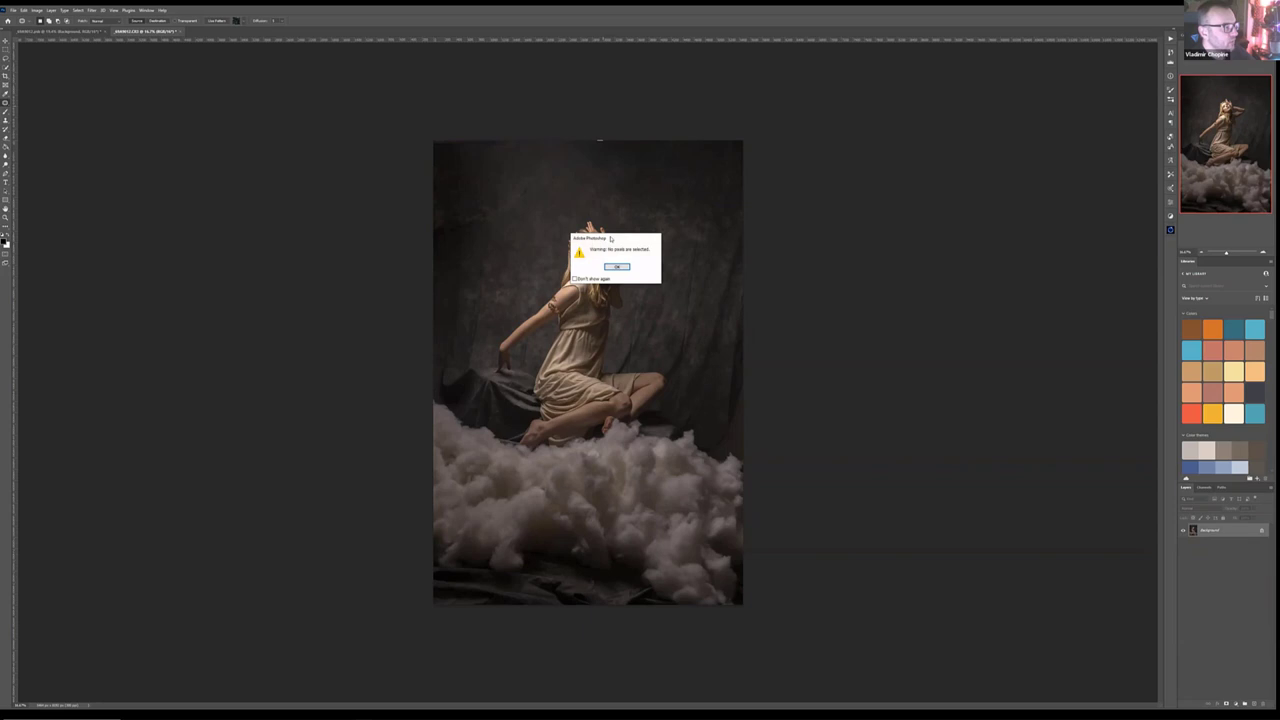
click(617, 266)
Step: Patch the remaining uneven patches along the upper-left side of the backdrop
mouse_move(454, 130)
mouse_down()
mouse_move(477, 148)
mouse_move(455, 153)
mouse_move(500, 242)
mouse_up()
mouse_move(435, 183)
mouse_down()
mouse_move(485, 246)
mouse_move(500, 183)
mouse_move(476, 199)
mouse_move(494, 247)
mouse_move(467, 218)
mouse_move(456, 287)
mouse_up()
key(ctrl+d)
mouse_move(526, 173)
mouse_down()
mouse_move(521, 247)
mouse_move(530, 176)
mouse_up()
key(ctrl+d)
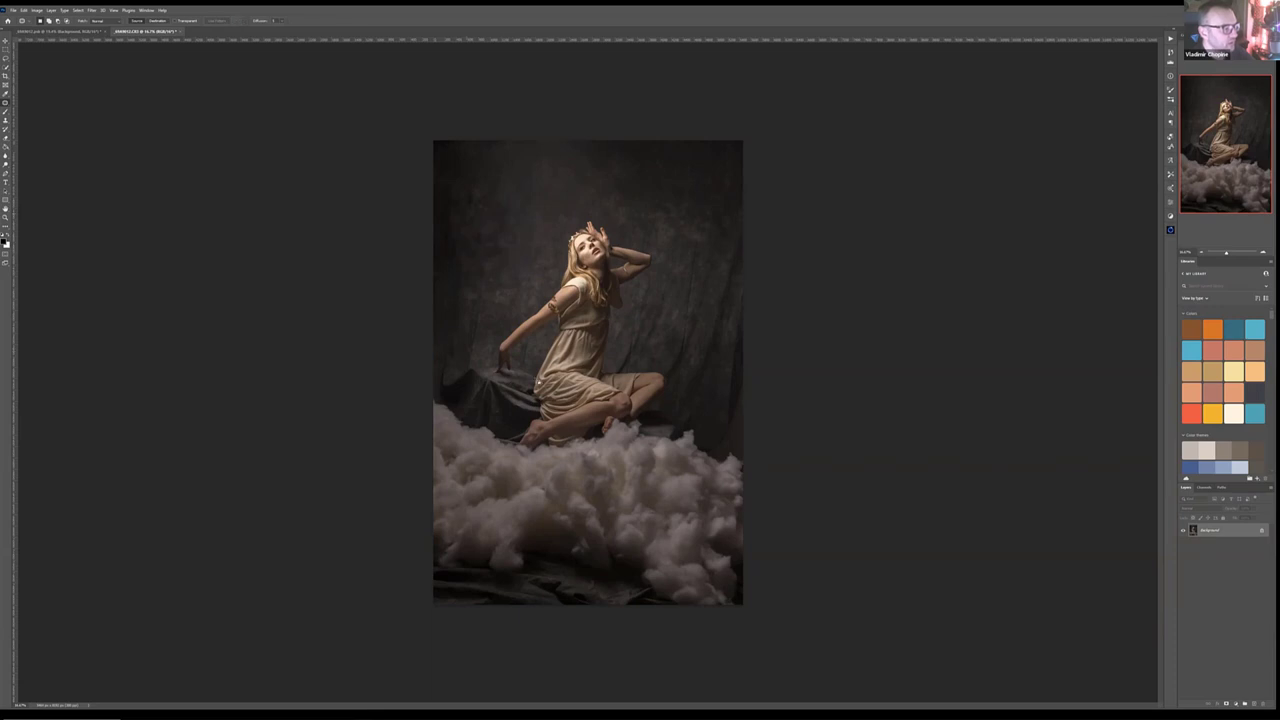
mouse_move(421, 145)
mouse_down()
mouse_move(477, 151)
mouse_move(447, 122)
mouse_move(511, 189)
mouse_up()
key(ctrl+d)
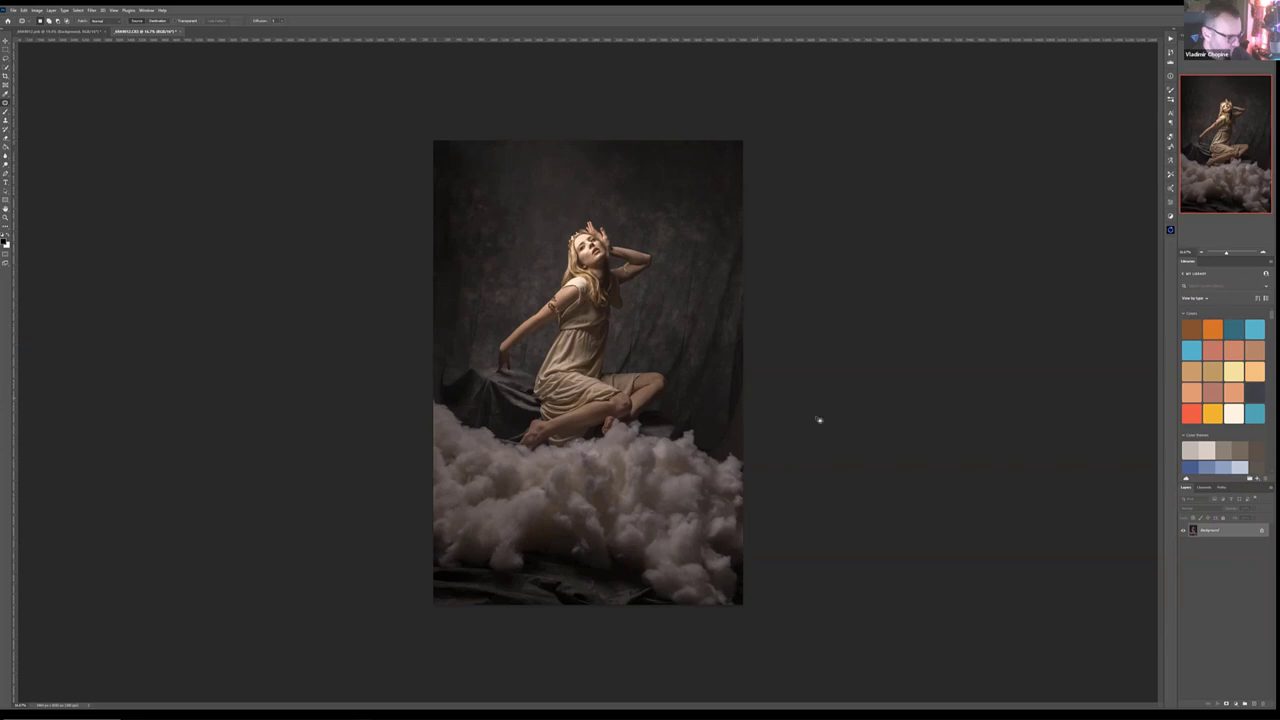
Step: Patch the backdrop's right edge above the clouds to remove the exposed strip beside the fabric, and check the result
scroll(744, 450, up, 5)
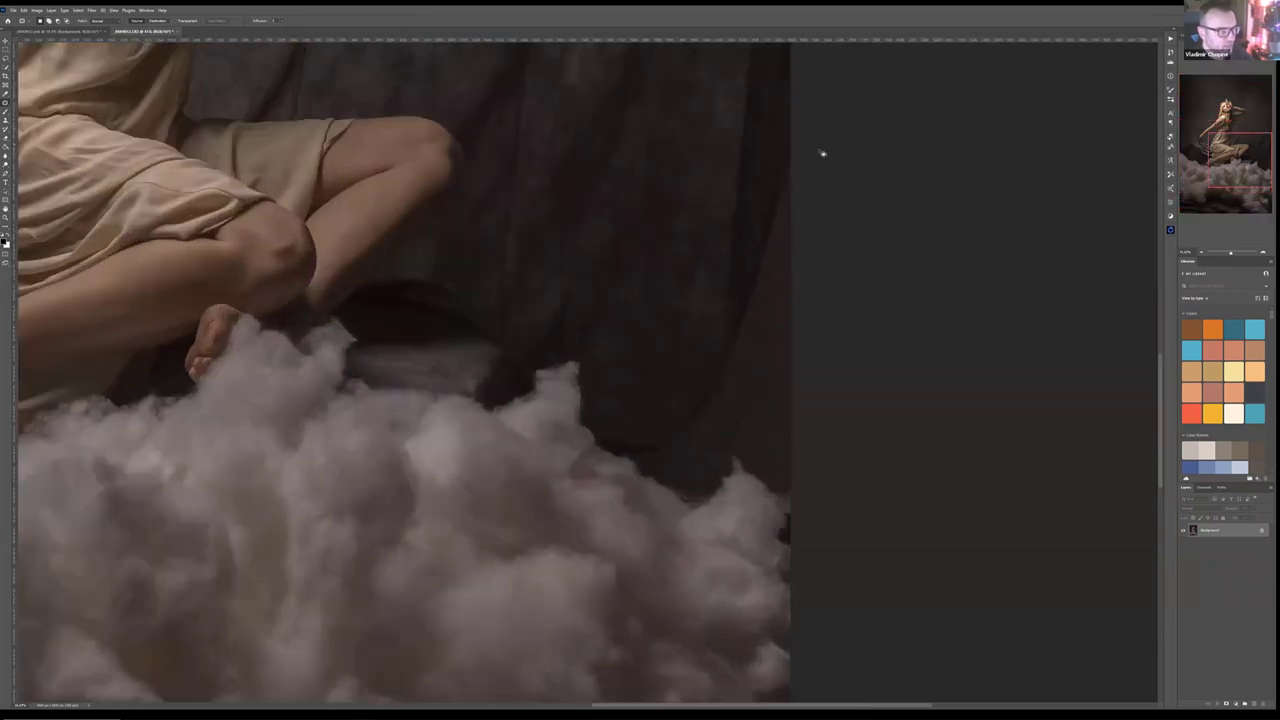
mouse_move(796, 73)
mouse_down()
mouse_move(740, 282)
mouse_move(694, 372)
mouse_move(591, 452)
mouse_move(645, 494)
mouse_move(751, 485)
mouse_move(805, 528)
mouse_move(825, 501)
mouse_move(818, 95)
mouse_move(800, 263)
mouse_up()
scroll(763, 292, down, 3)
scroll(763, 298, down, 2)
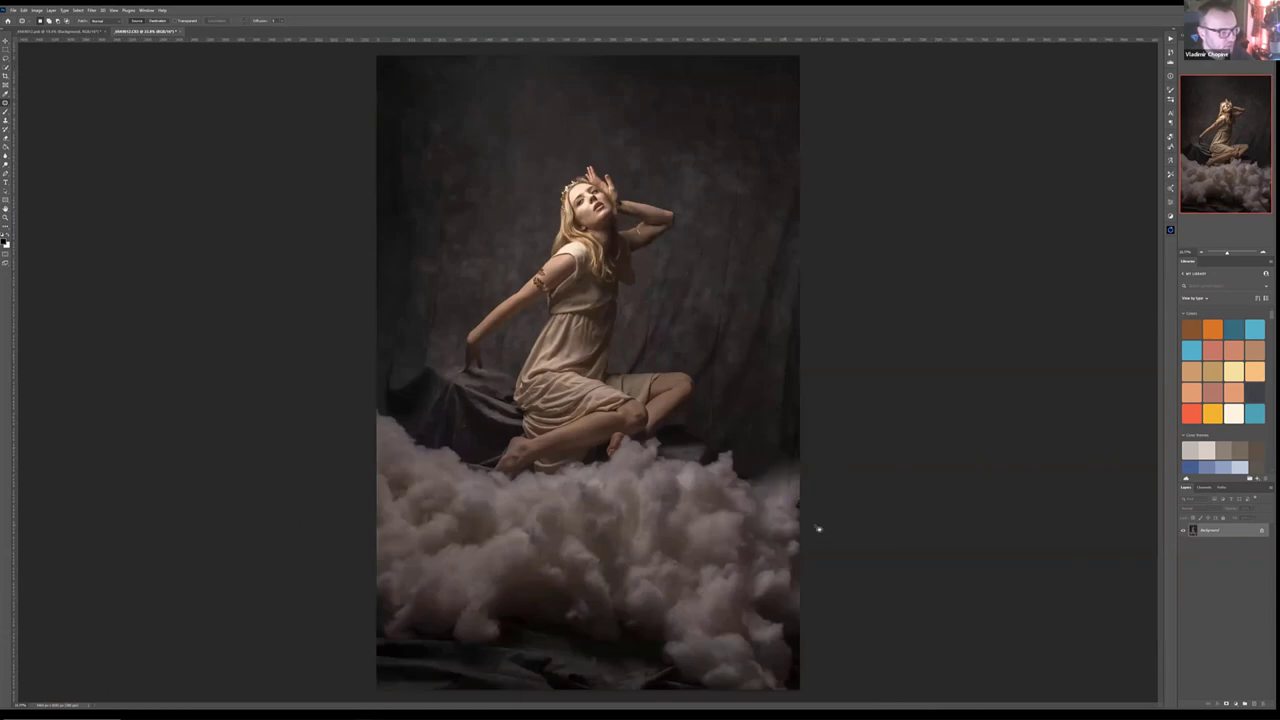
scroll(797, 515, up, 3)
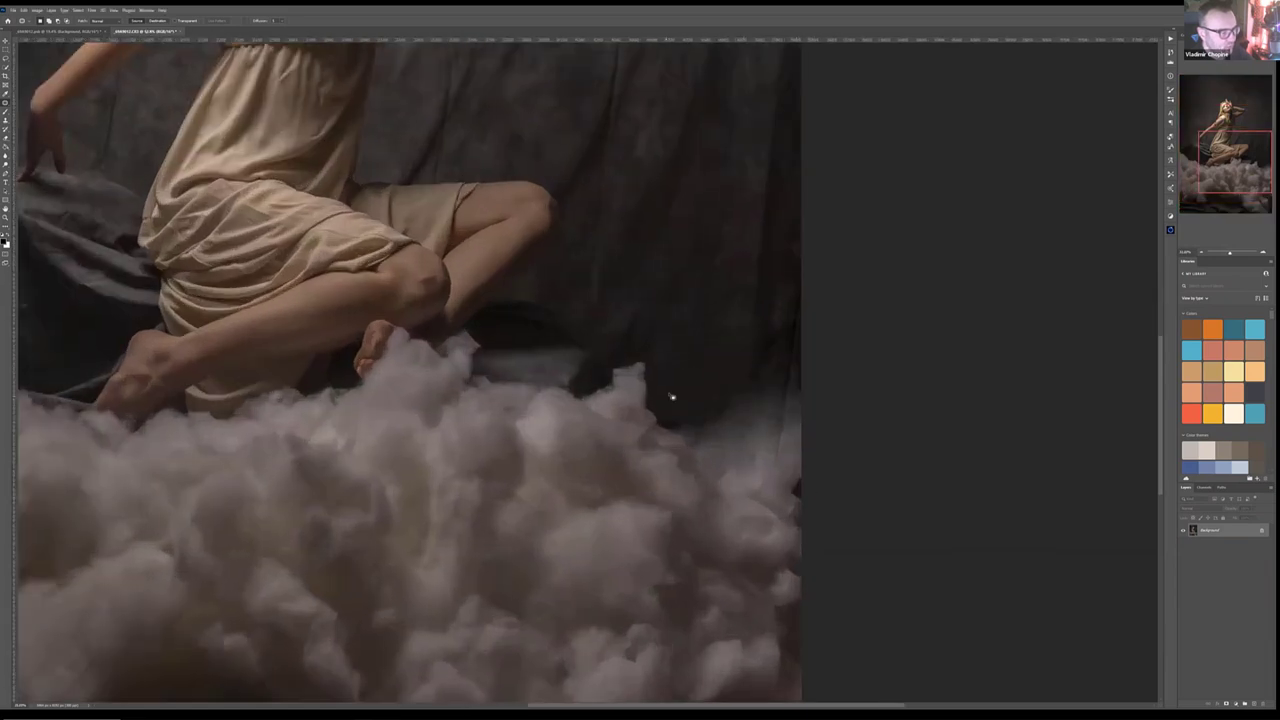
scroll(498, 385, down, 5)
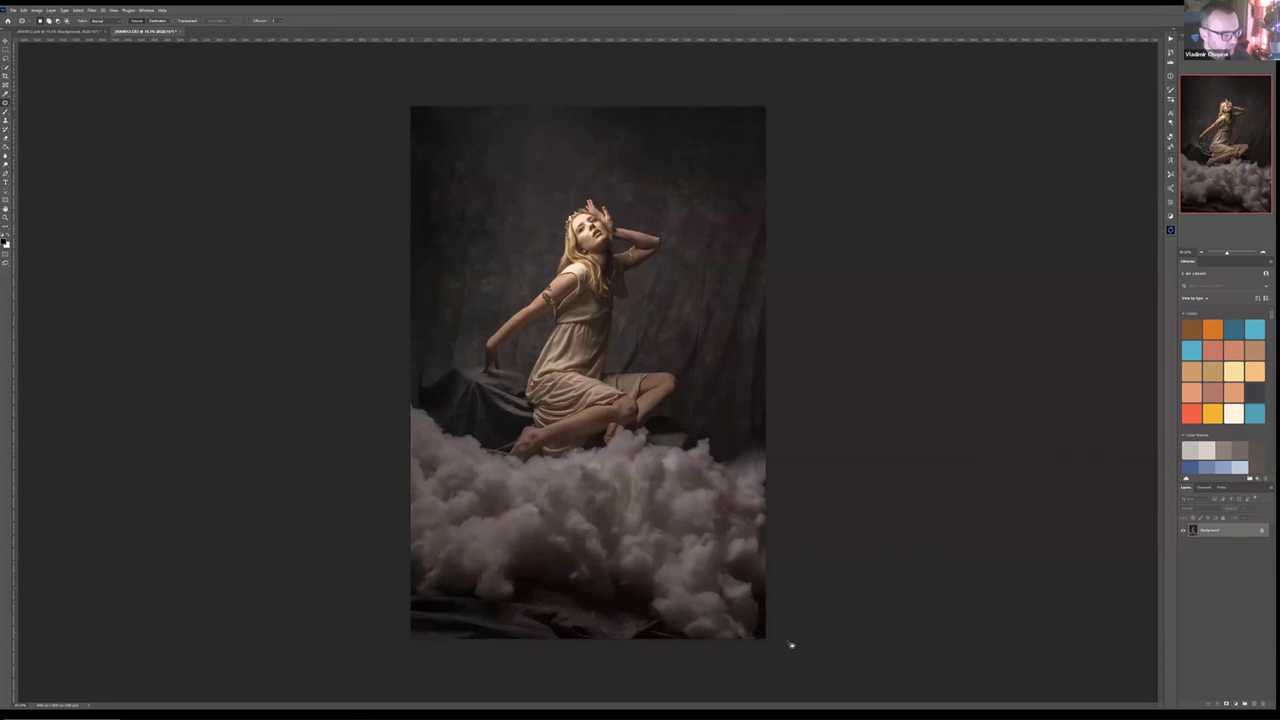
scroll(790, 648, up, 5)
scroll(757, 630, down, 5)
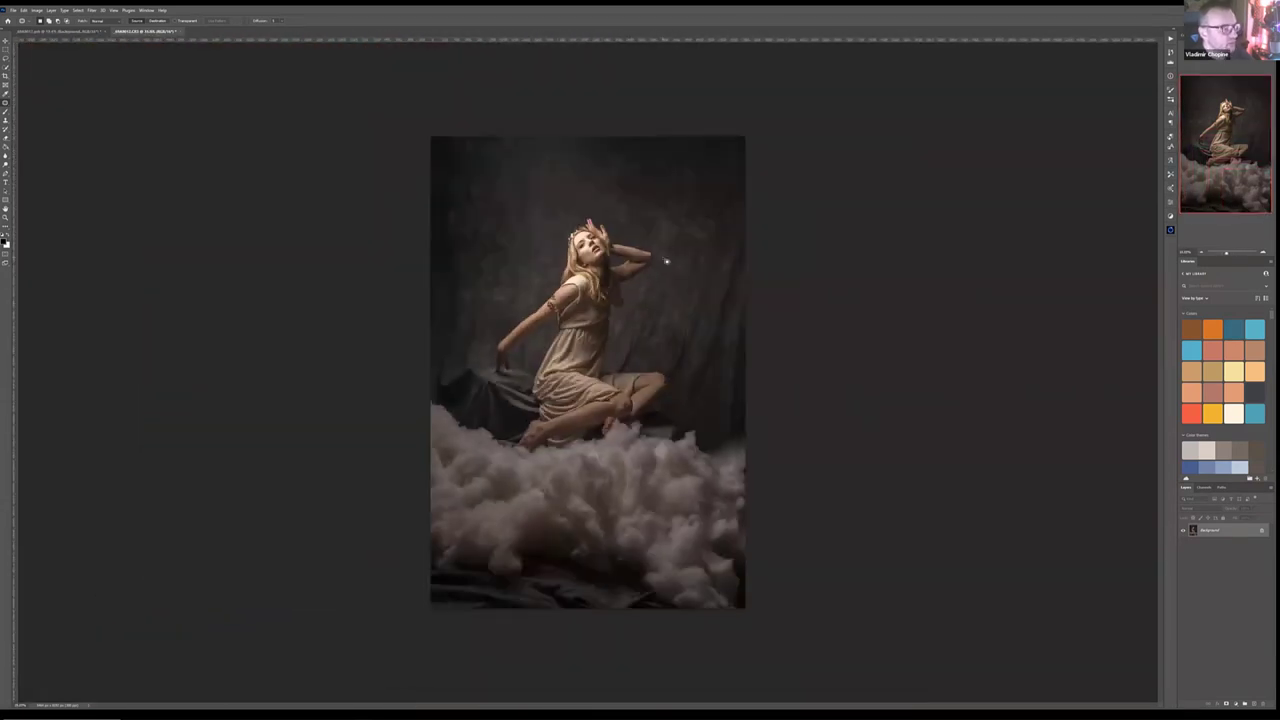
scroll(736, 371, up, 2)
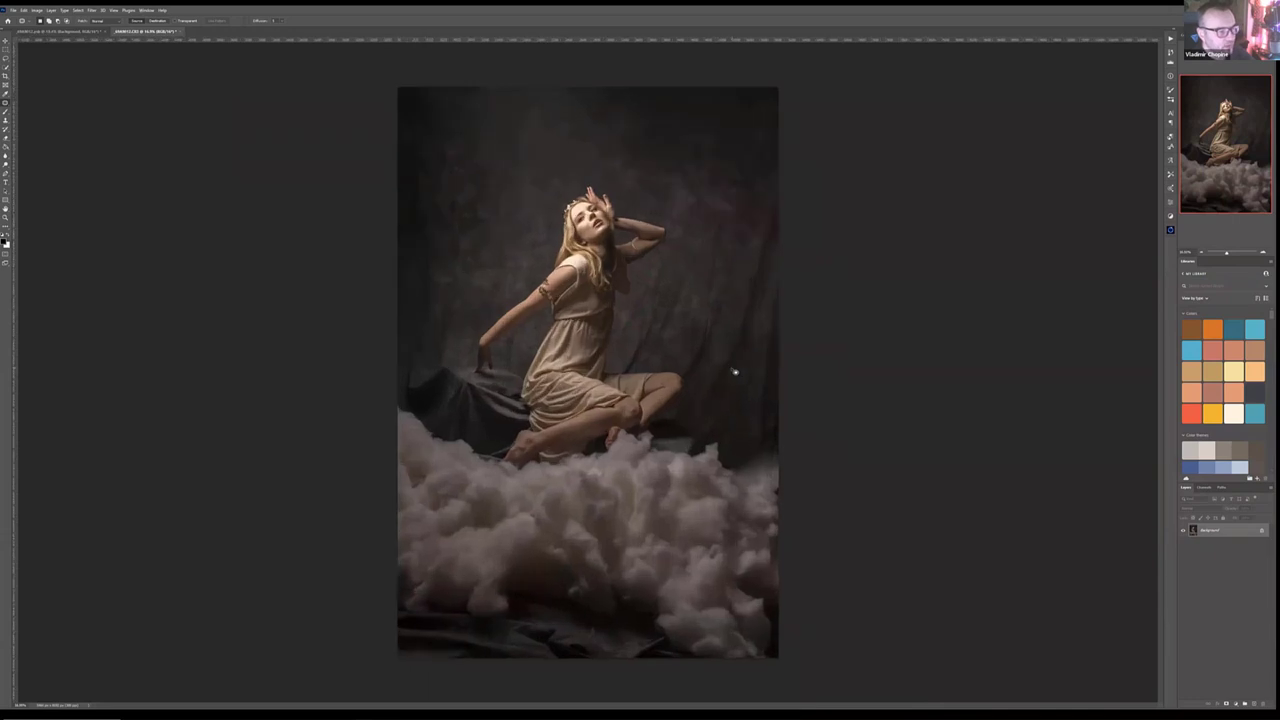
Step: Patch the right side of the backdrop with a clean area from higher up and clear the selection
mouse_move(802, 313)
mouse_down()
mouse_move(776, 413)
mouse_move(802, 347)
mouse_move(781, 188)
mouse_up()
key(ctrl+d)
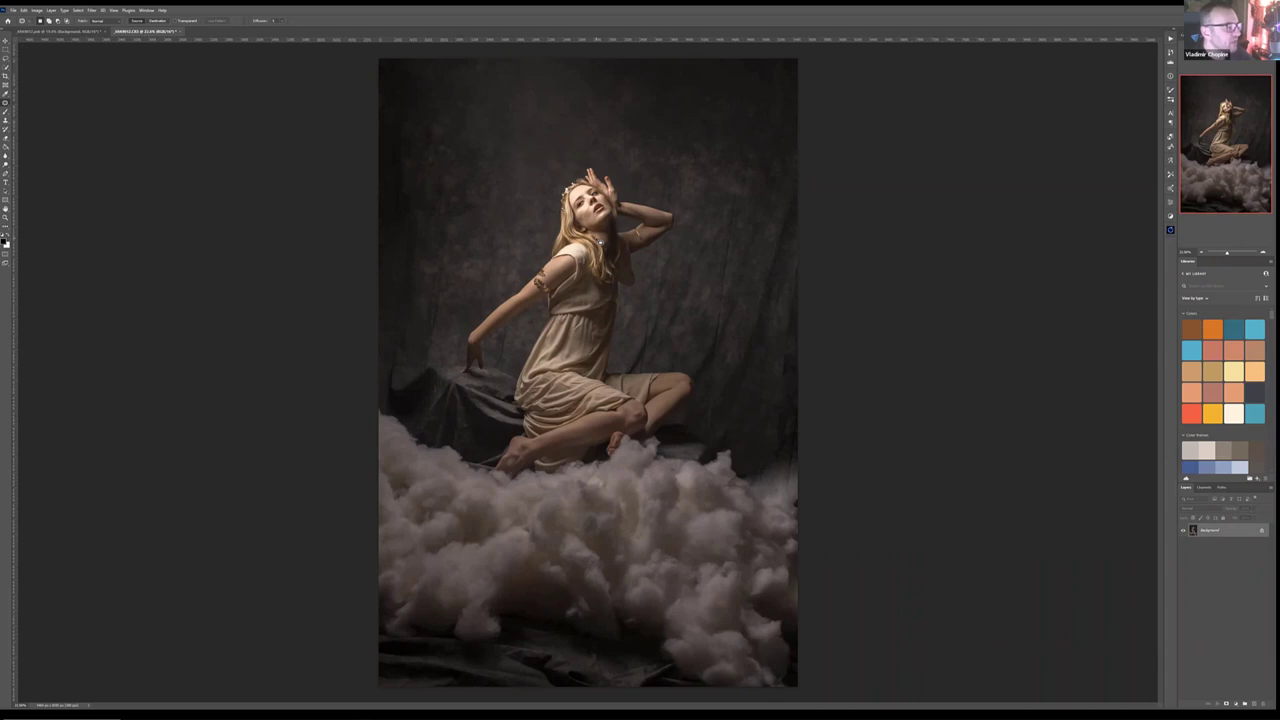
key(v)
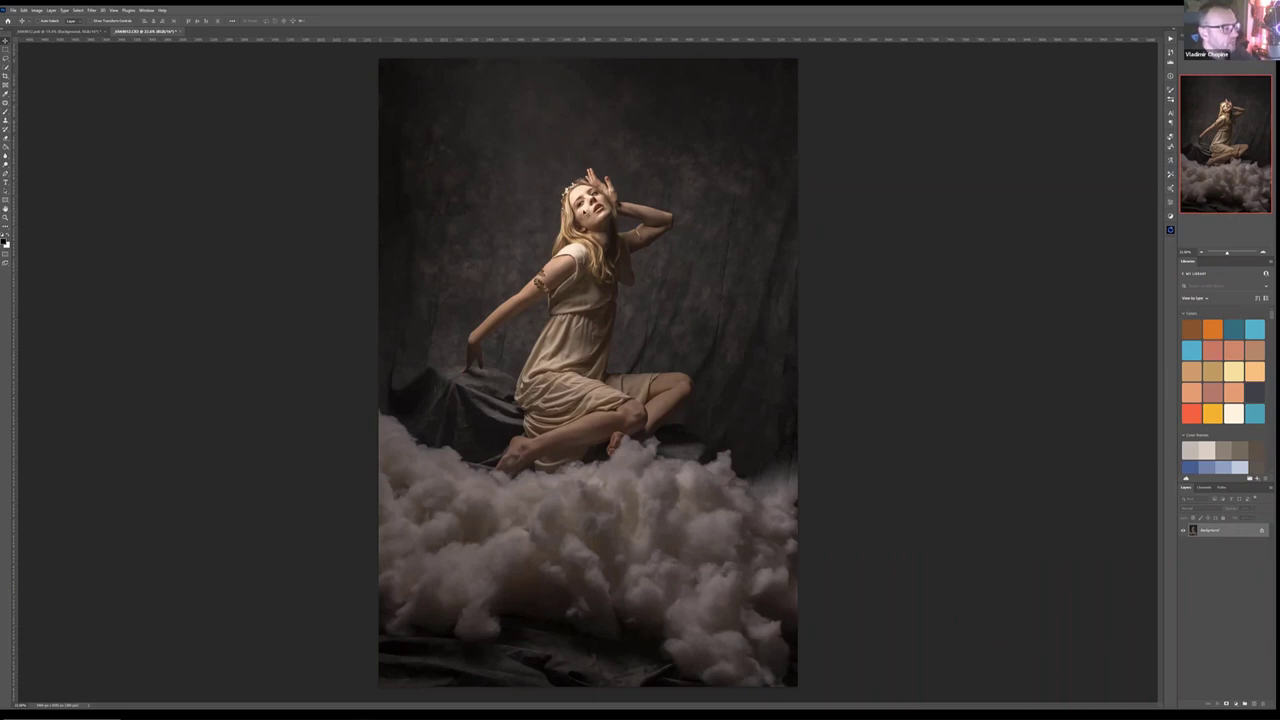
Step: Add a new empty layer above the background for the face cleanup and name it "retouch"
scroll(592, 195, up, 12)
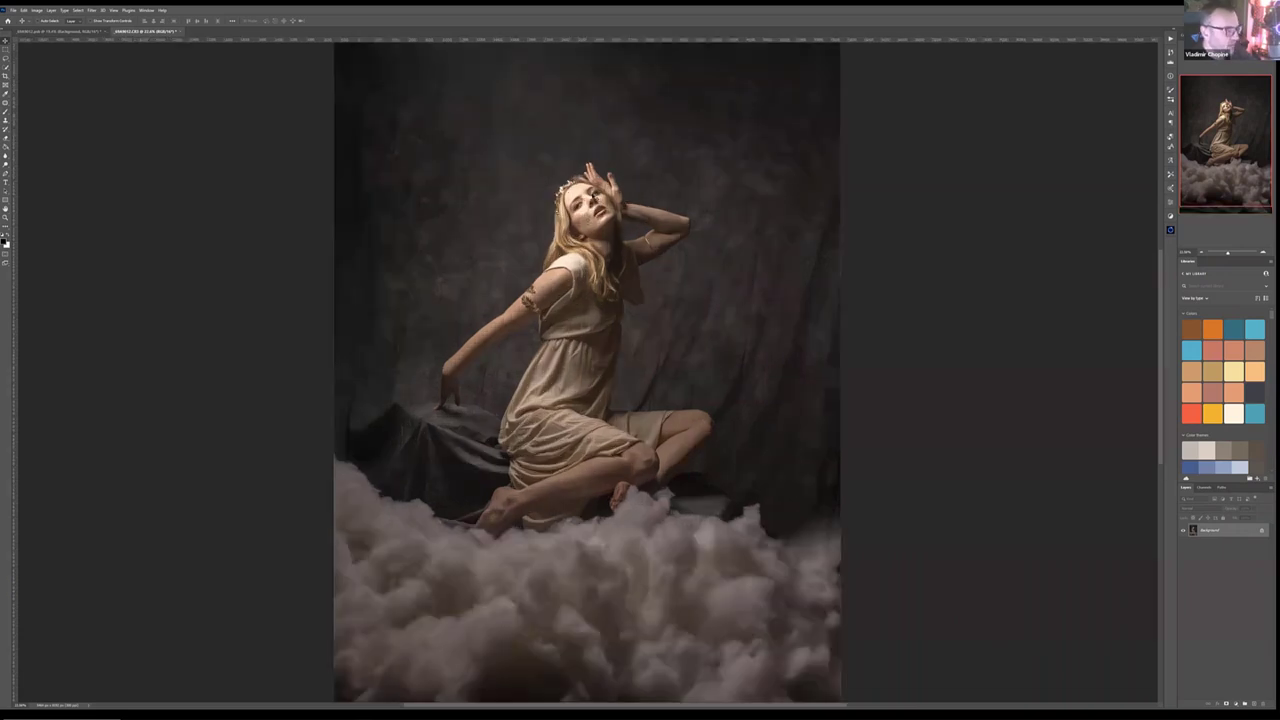
scroll(574, 308, up, 6)
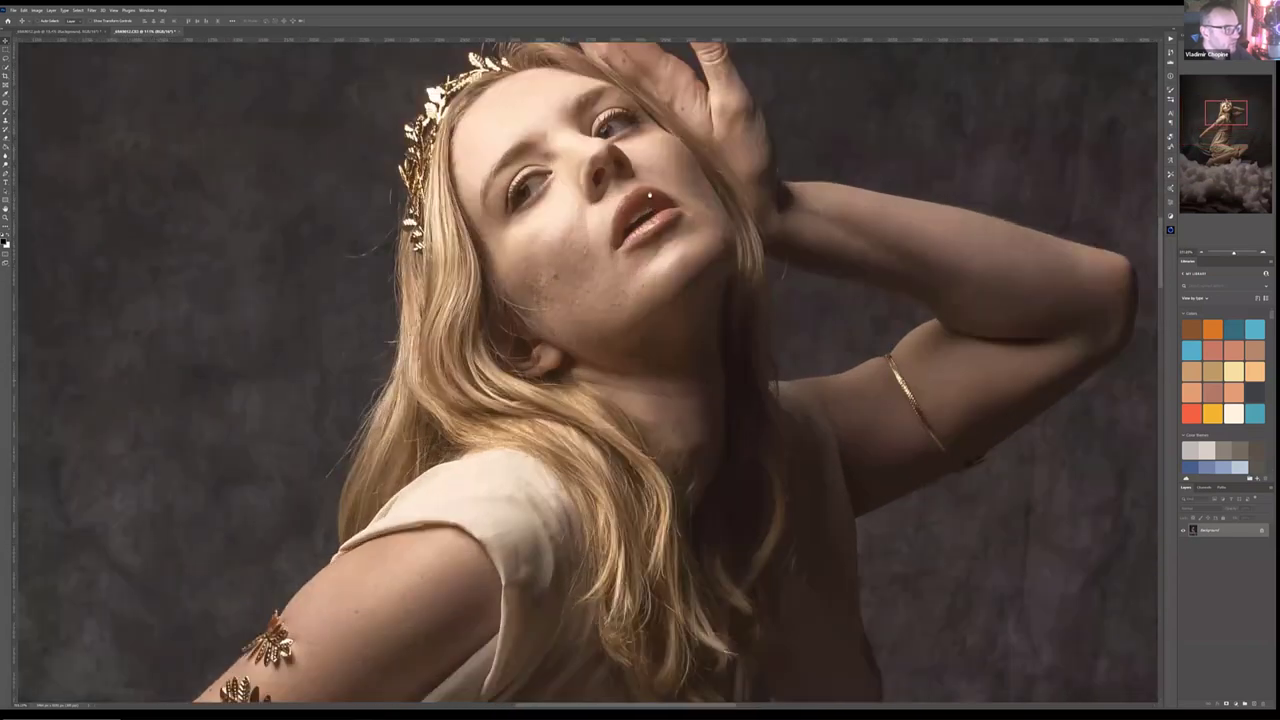
scroll(649, 355, up, 5)
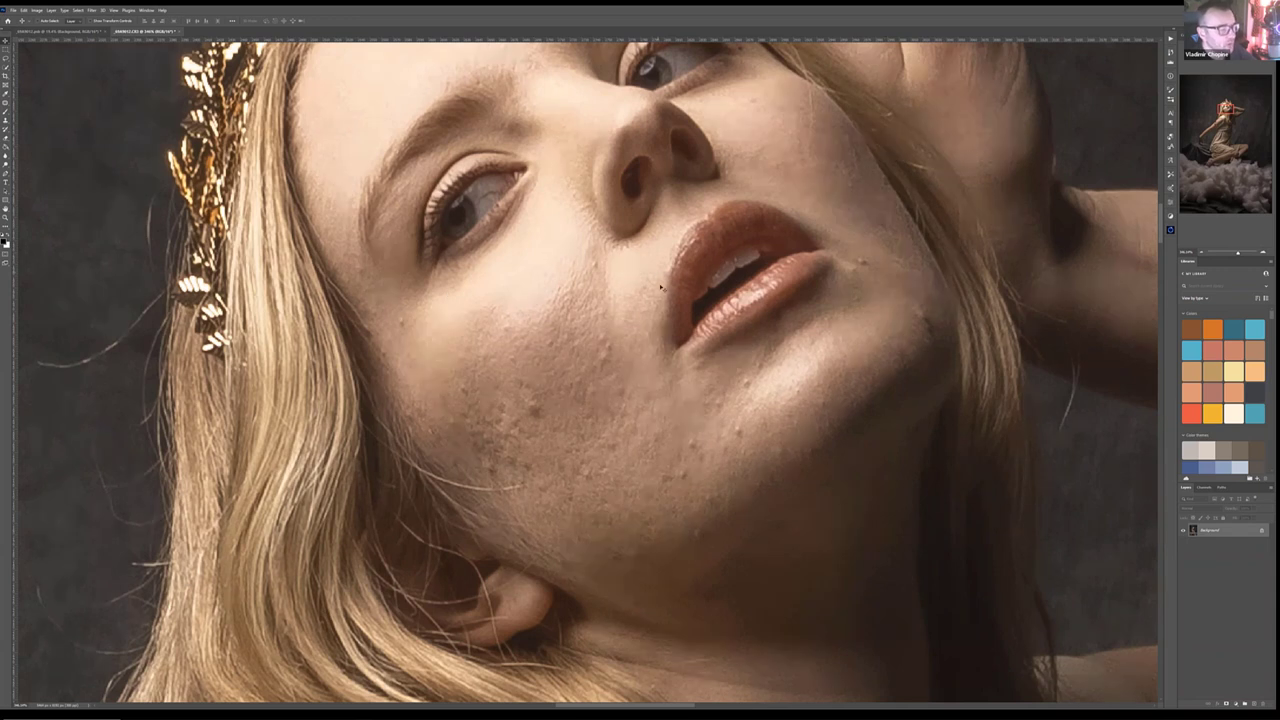
key(ctrl+shift+alt+n)
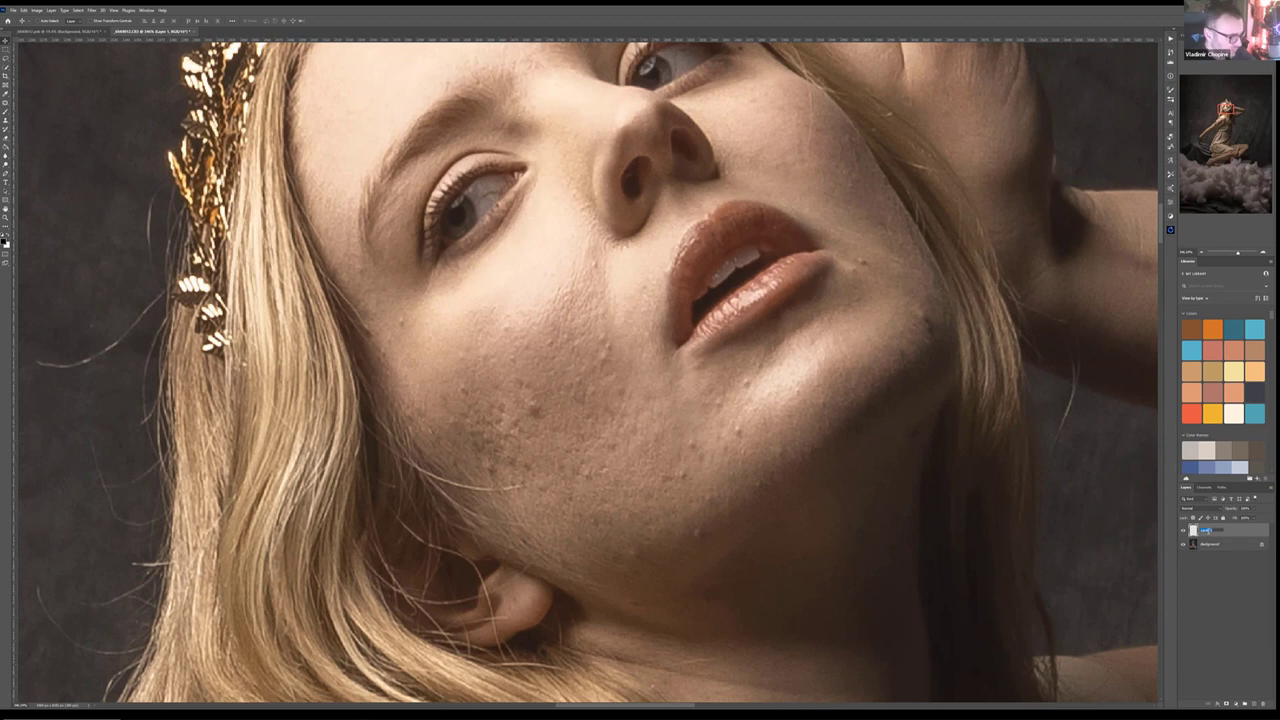
click(1209, 531)
text(retouch)
key(Return)
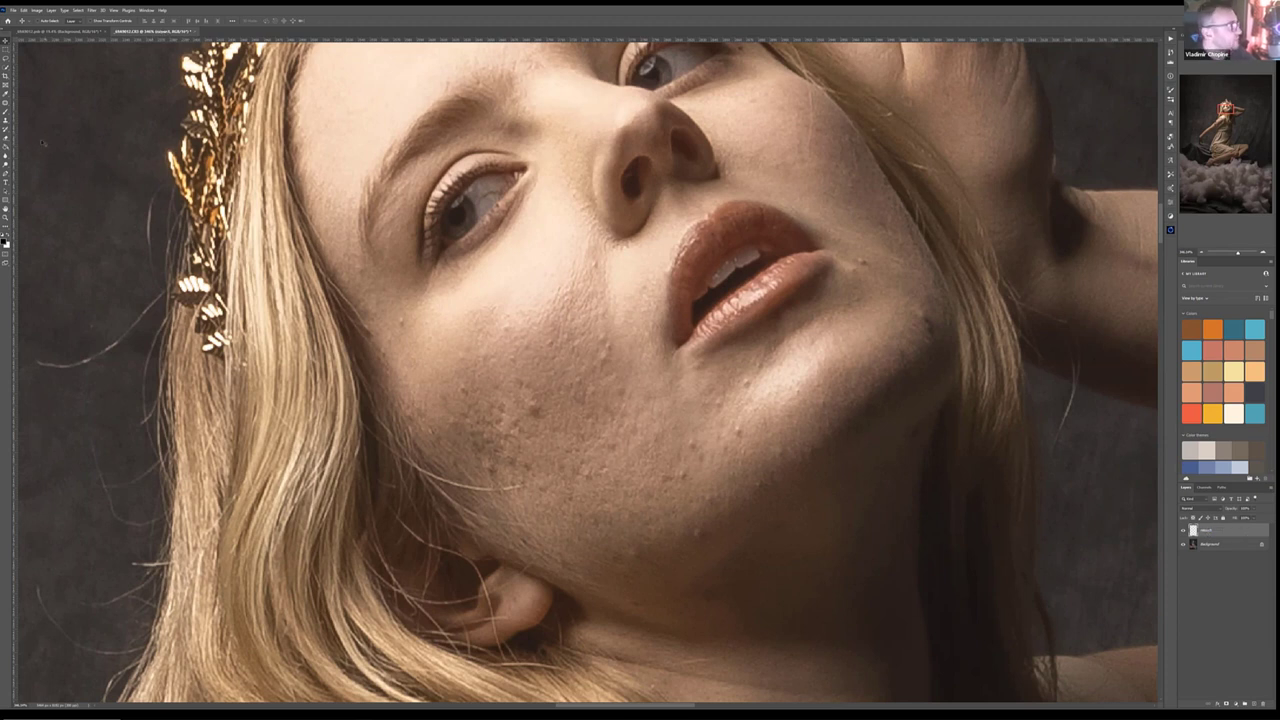
Step: Heal the larger blemishes on the model's shaded cheek using the Healing Brush with a reduced brush size
click(5, 103)
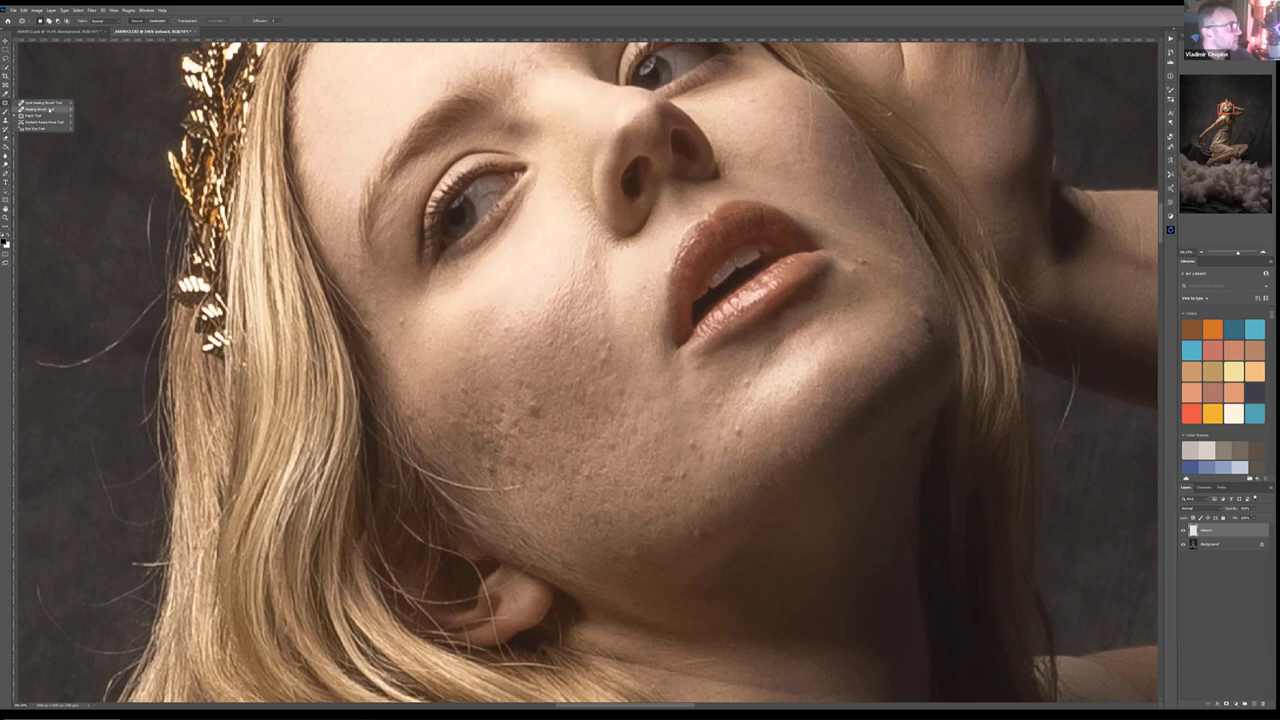
click(50, 108)
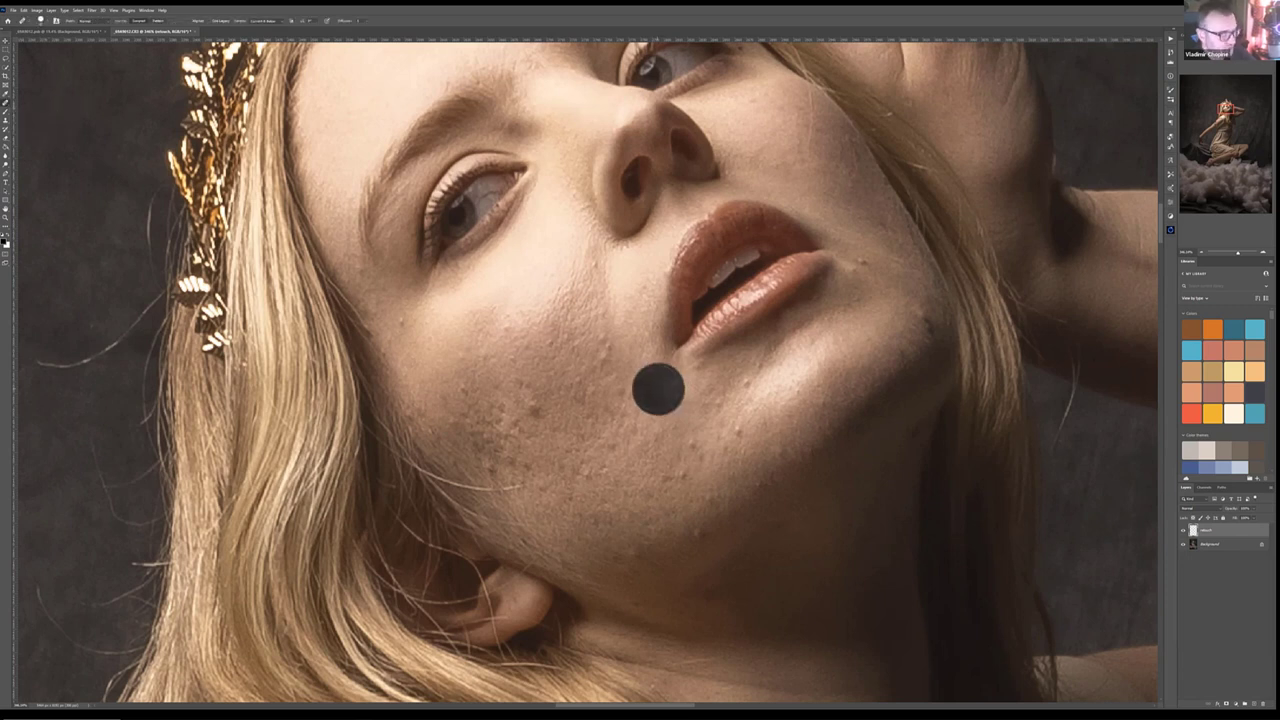
key(bracketleft)
key(bracketleft)
key(bracketleft)
key(bracketleft)
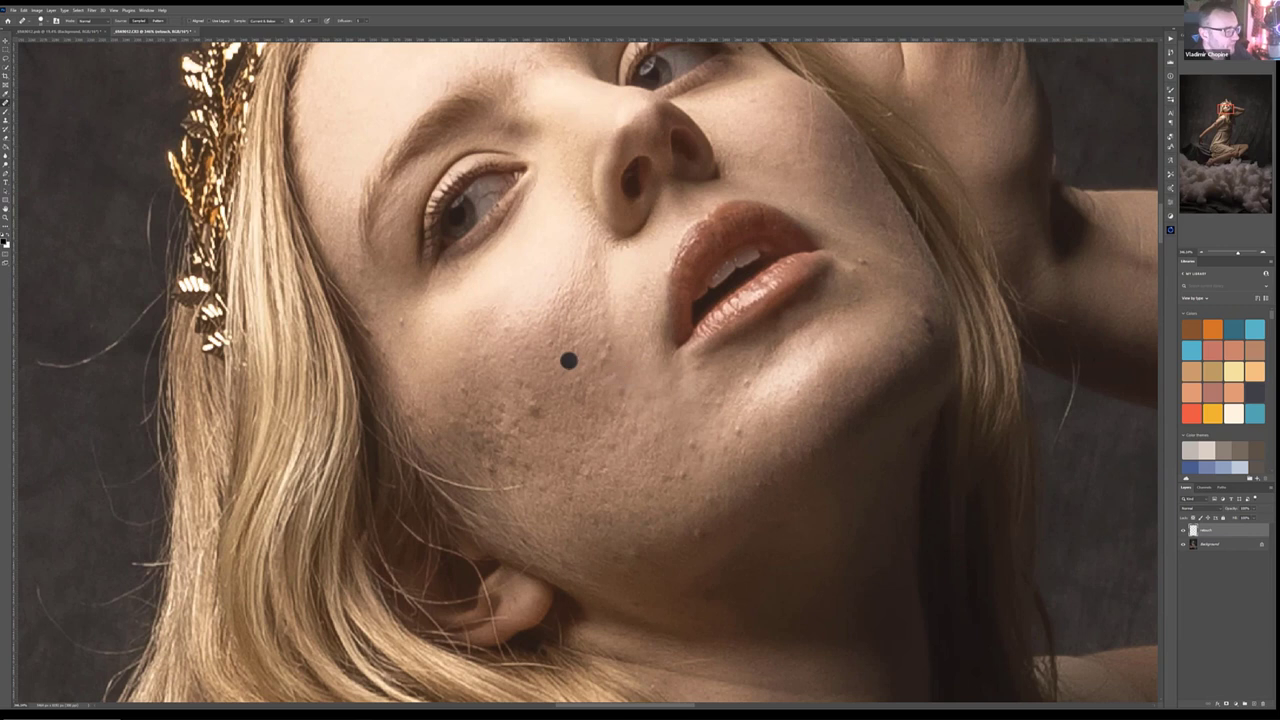
alt+click(419, 348)
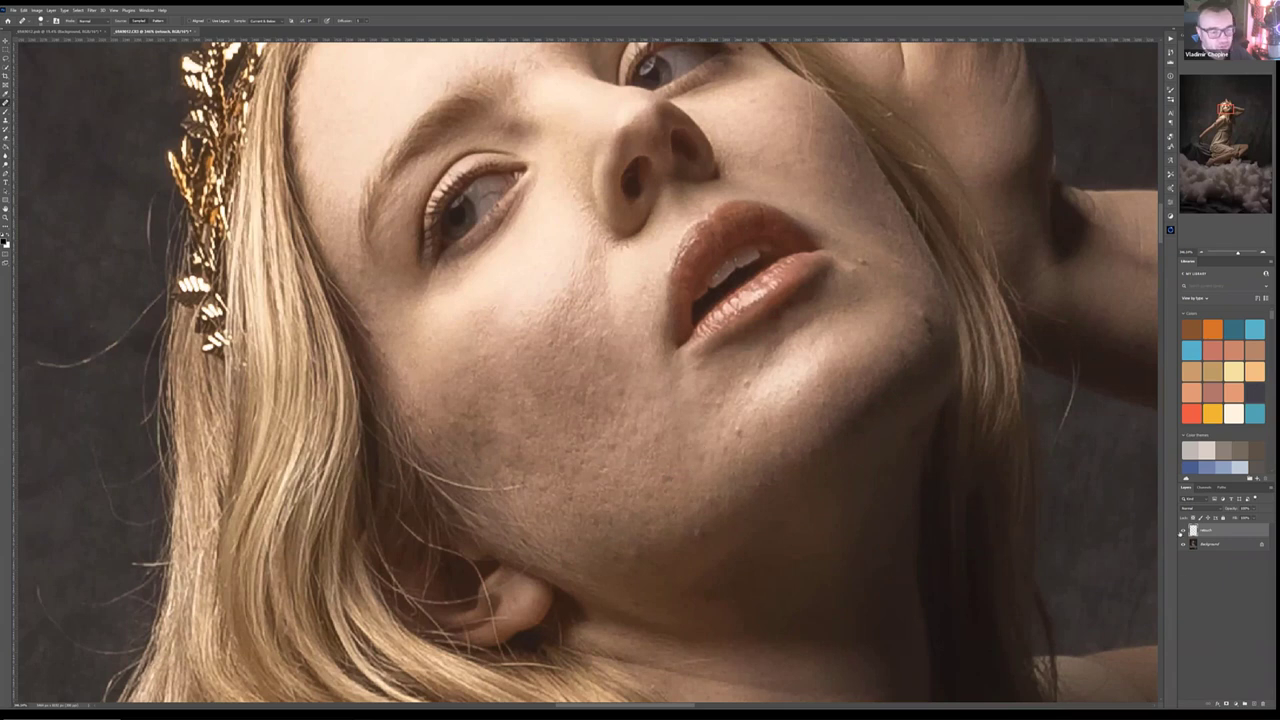
Step: Duplicate the Background layer with the retouch layer hidden, and rename the copy
click(1225, 545)
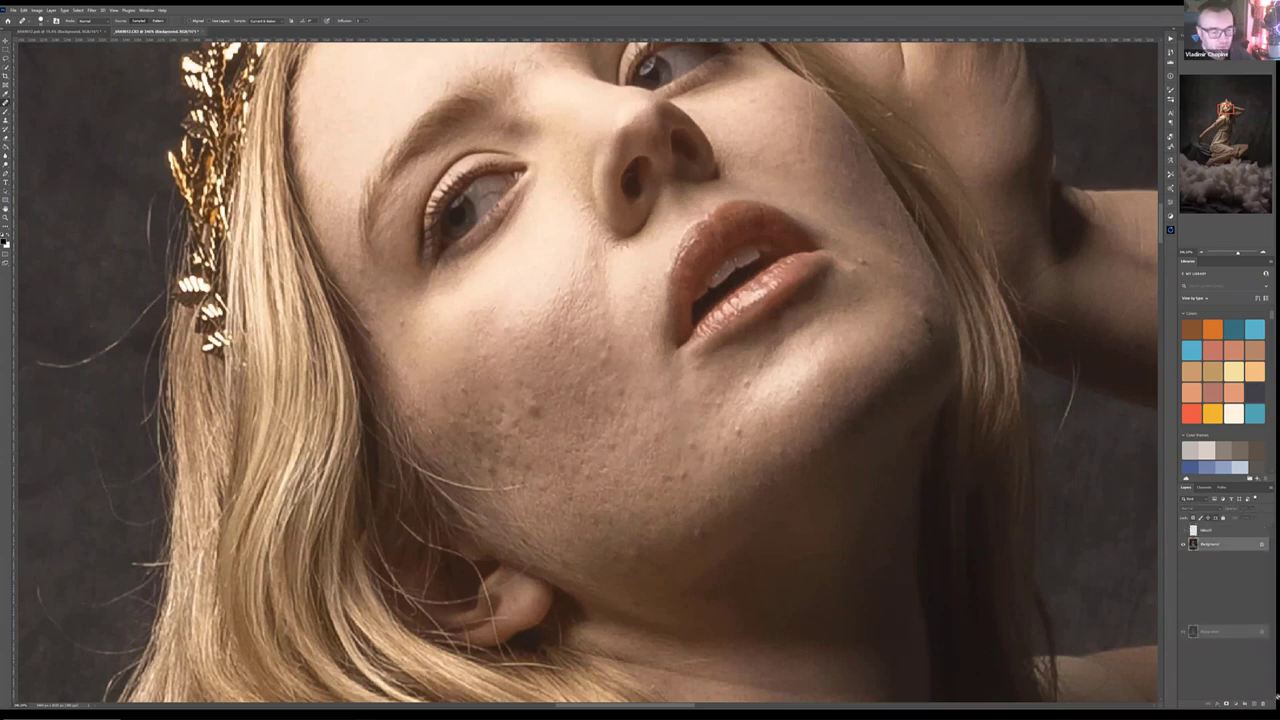
drag(1265, 705, 1254, 704)
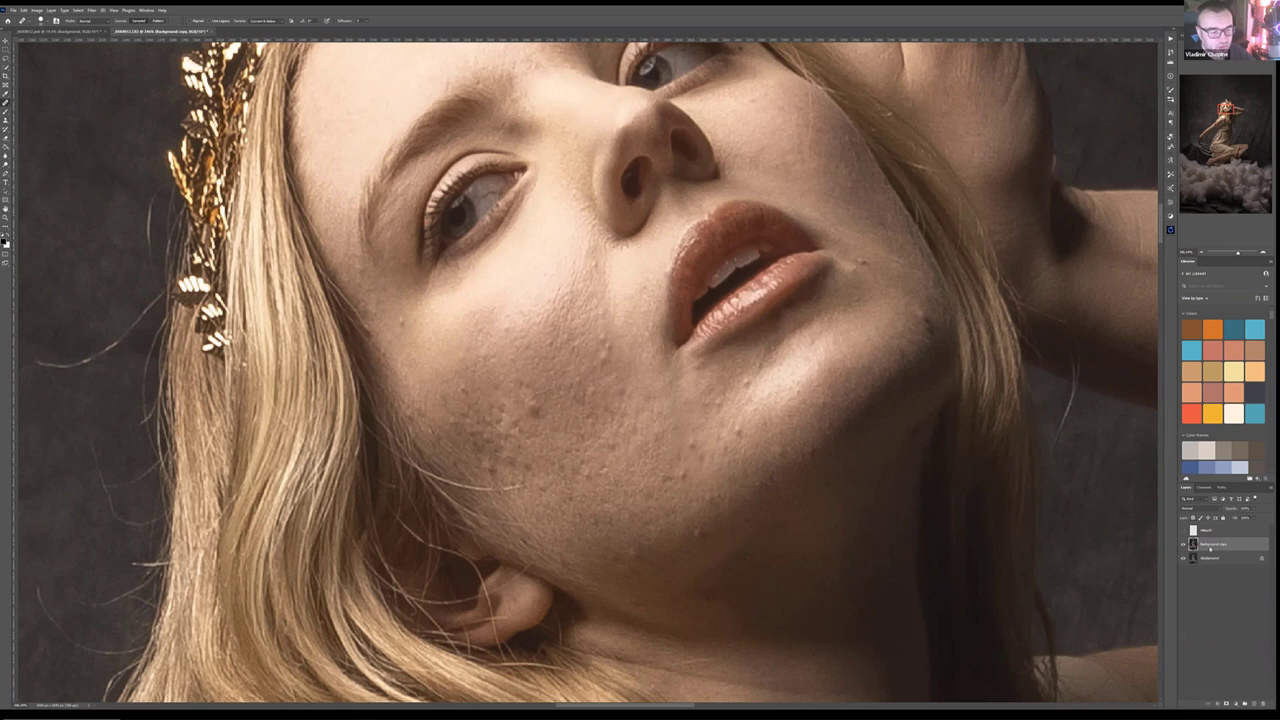
text(text)
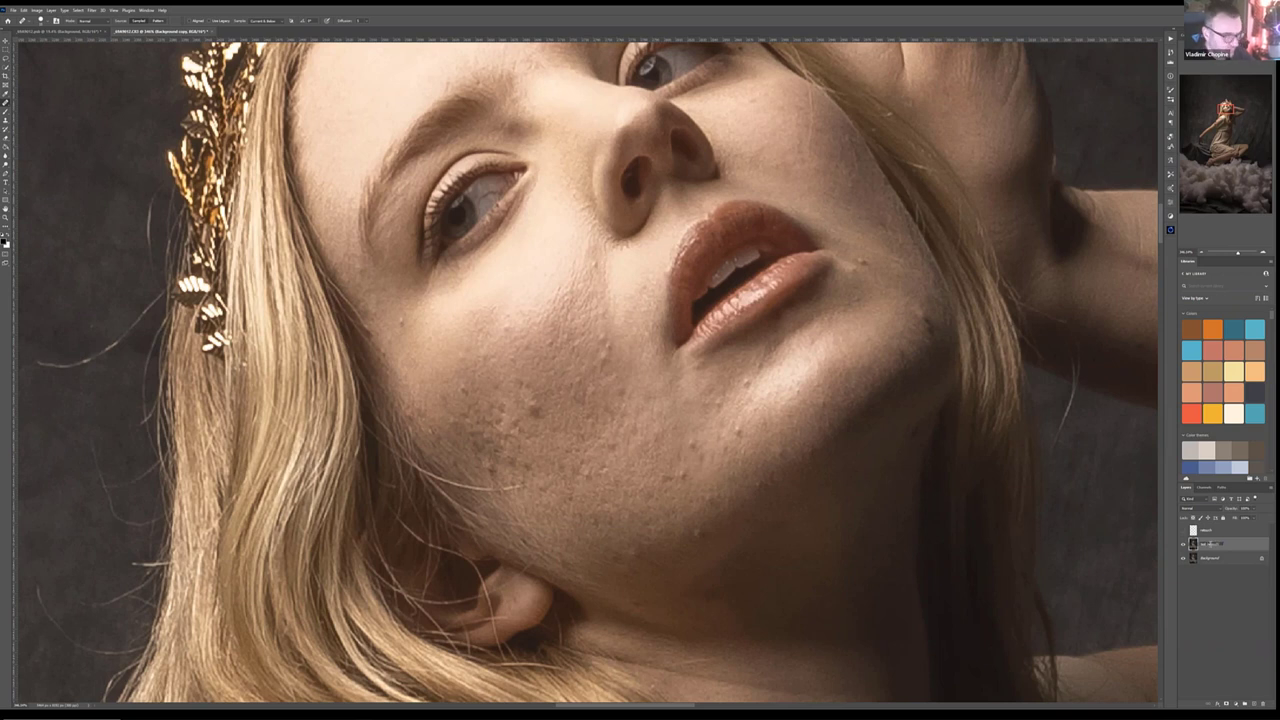
key(Return)
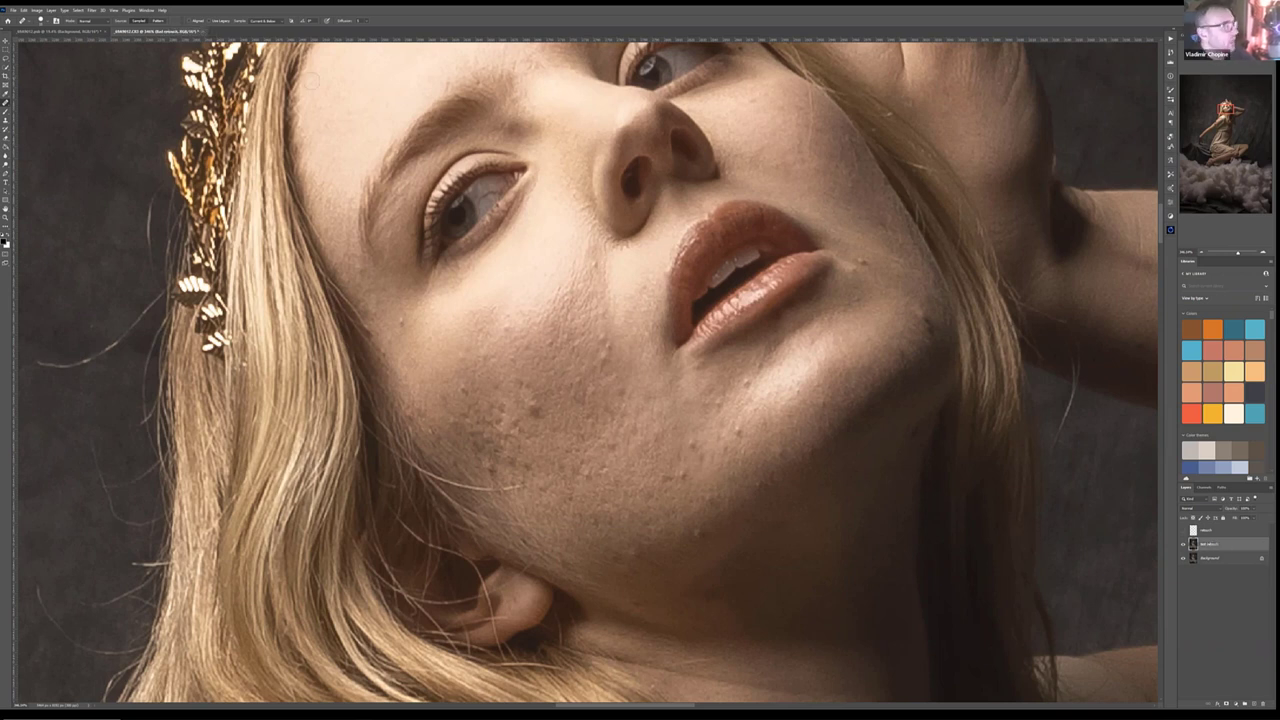
Step: Apply the Retouch4me Heal filter to the duplicate layer at sensitivity 100 with Make Mask enabled
click(126, 11)
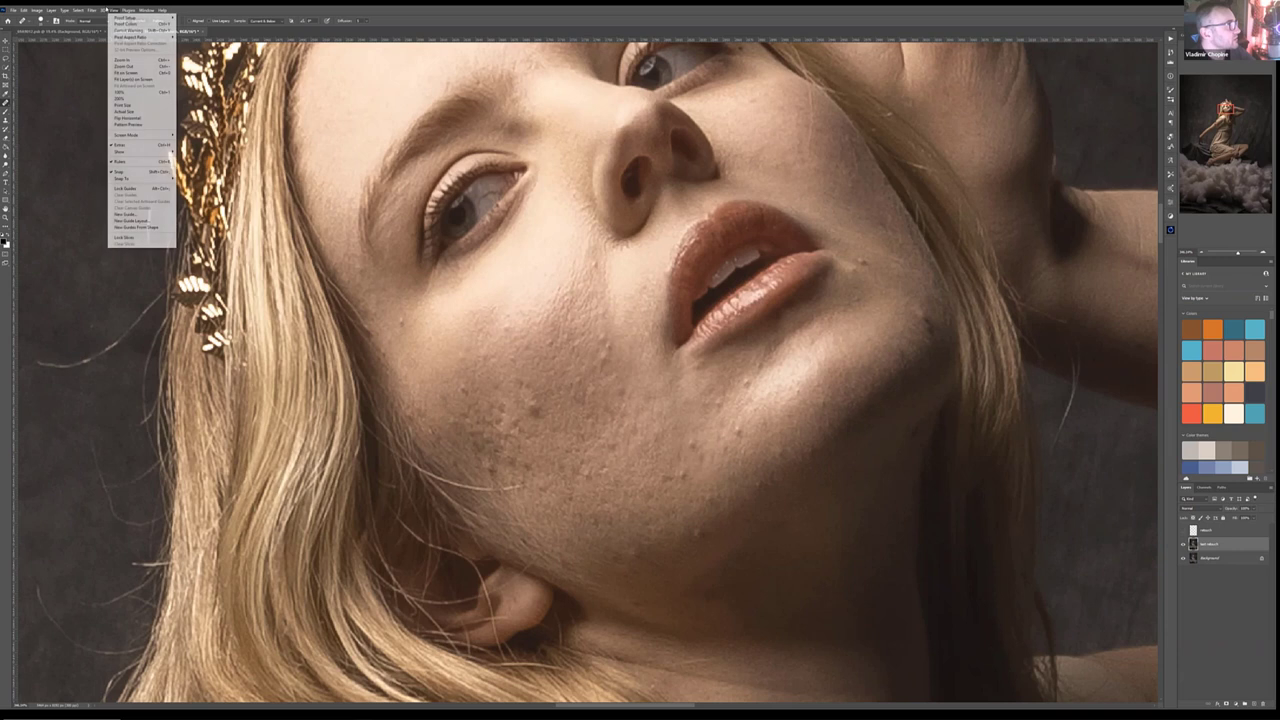
mouse_move(91, 10)
mouse_move(133, 179)
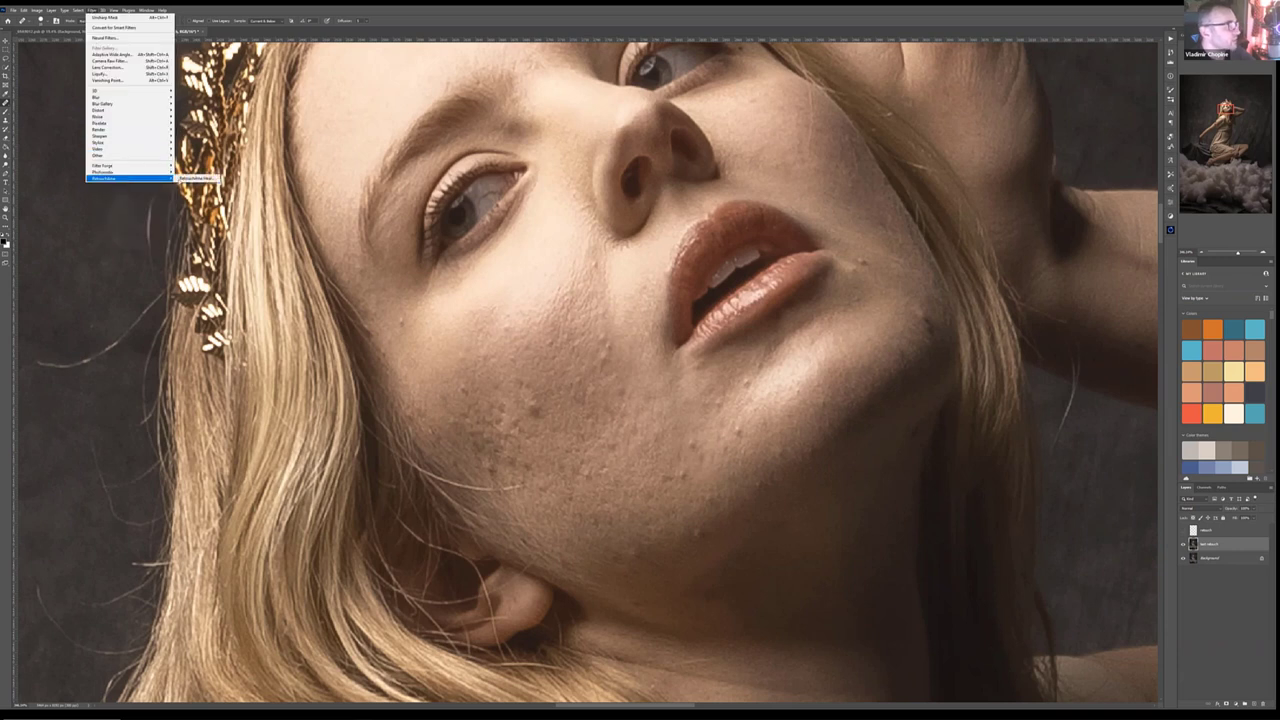
click(196, 178)
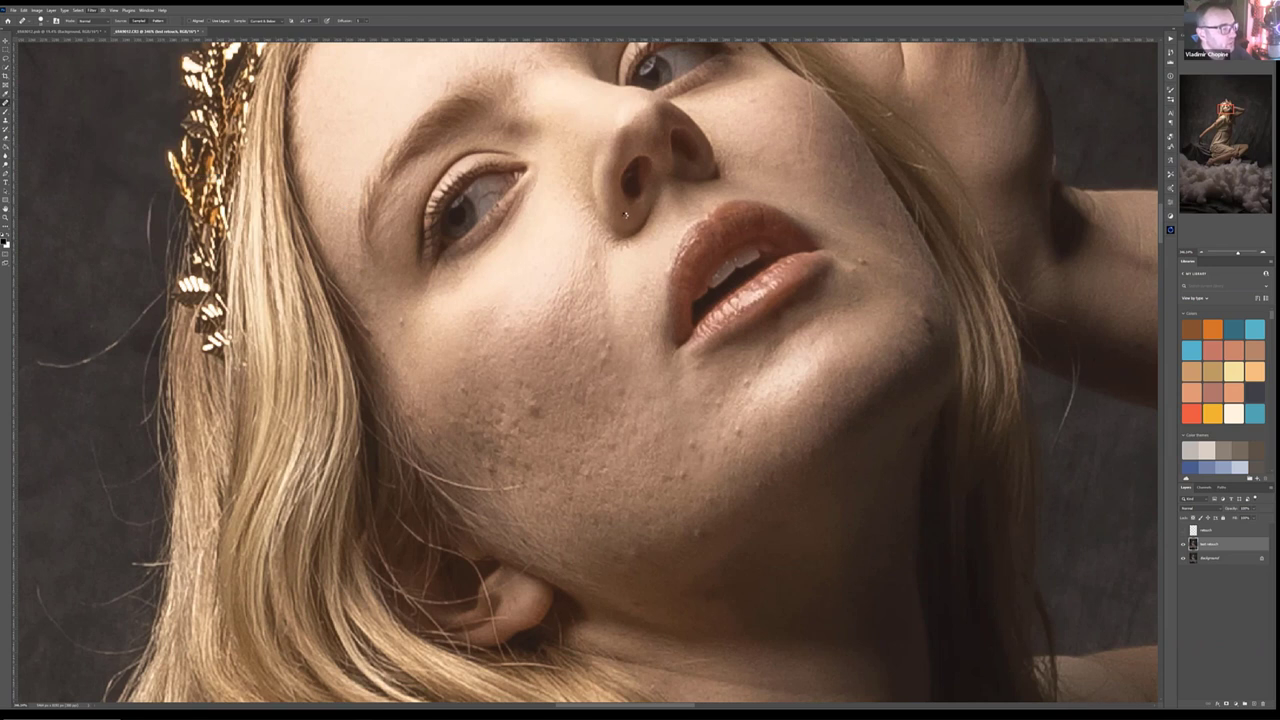
key(ctrl+alt+f)
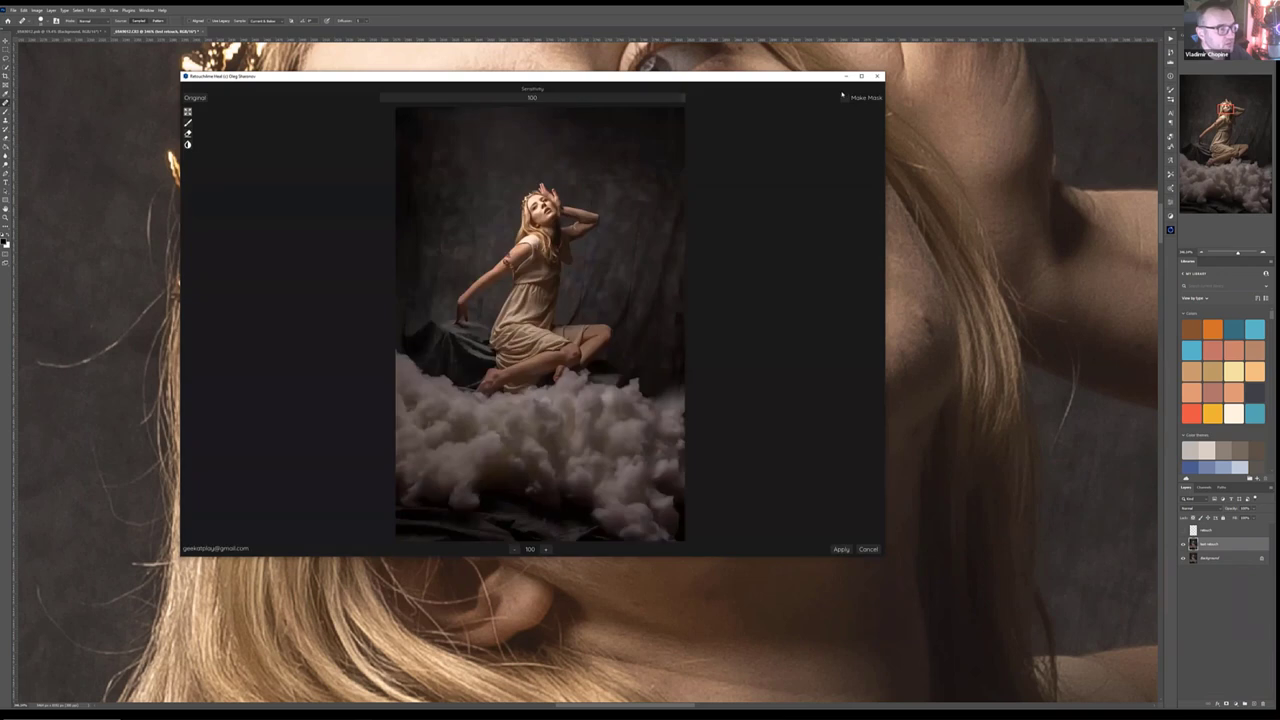
click(840, 549)
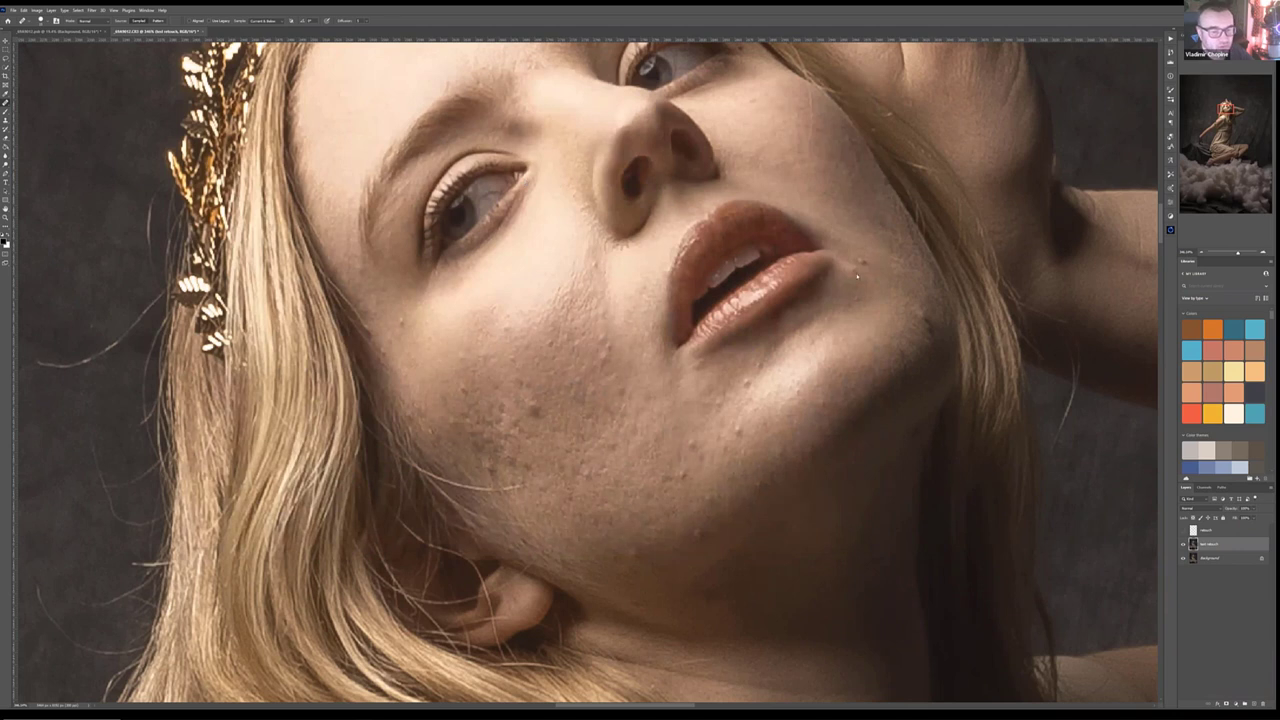
Step: Toggle the filtered layer's visibility to compare the model's skin before and after the automatic healing
click(458, 313)
key(ctrl+z)
click(1183, 545)
click(1183, 545)
click(1184, 544)
click(1183, 543)
click(1183, 543)
click(1183, 543)
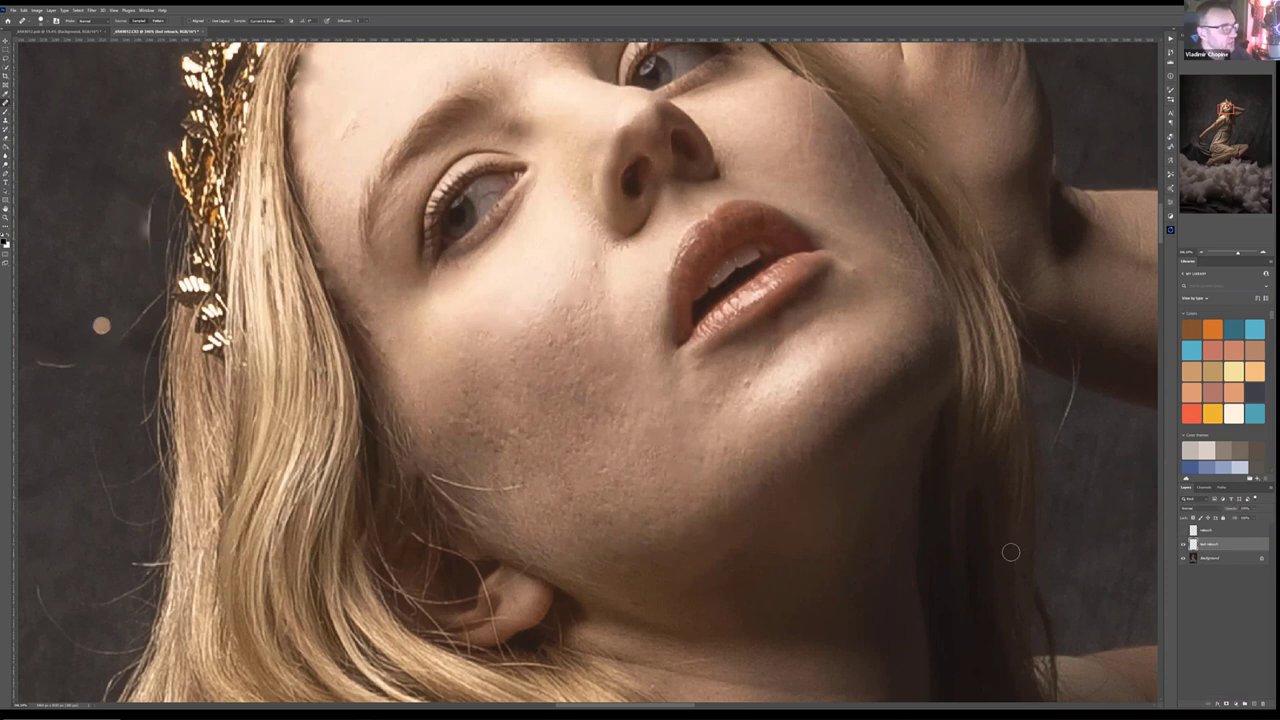
Step: Hide the background to examine the filter's healing patches on their own, and show it again to inspect the face
click(1183, 557)
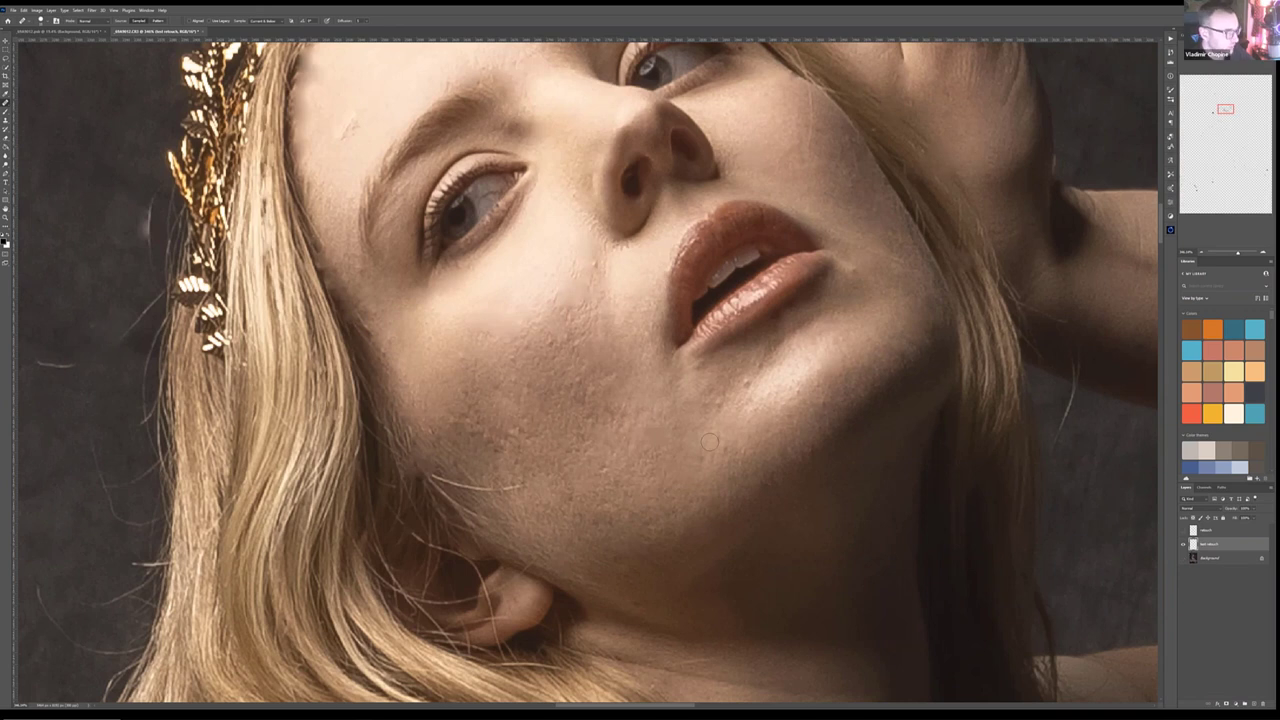
scroll(710, 442, down, 2)
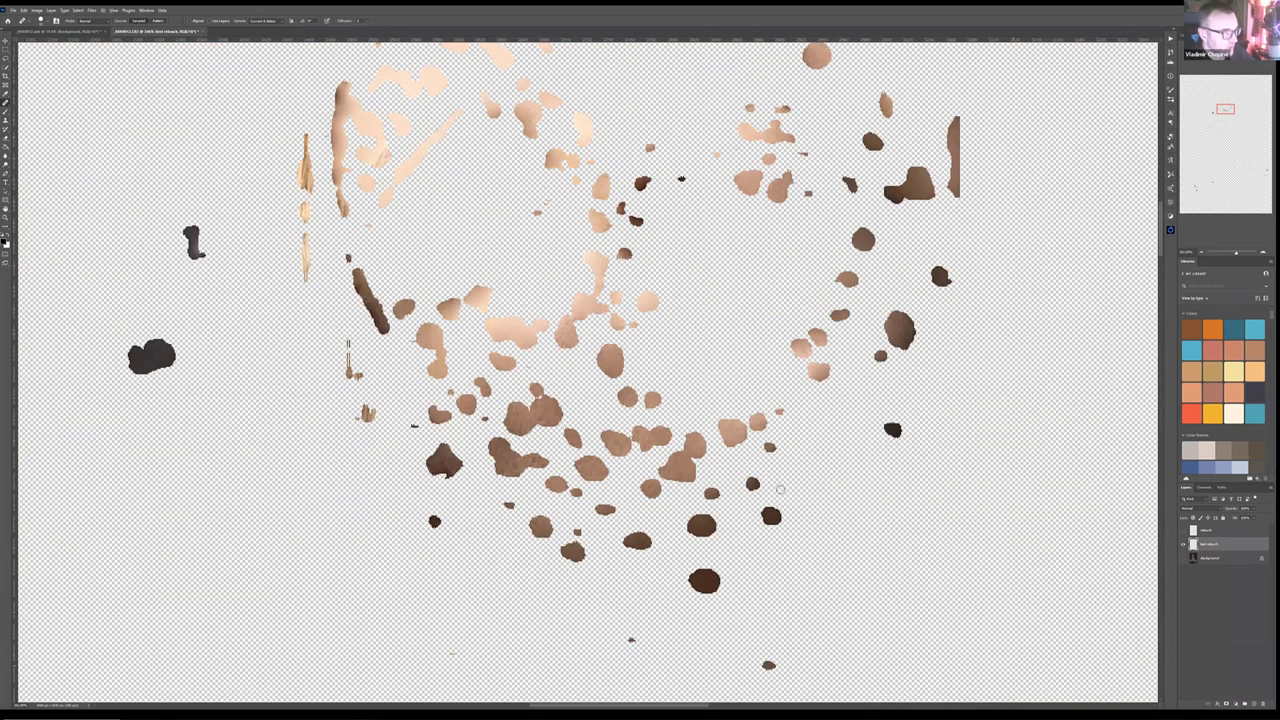
scroll(676, 467, down, 3)
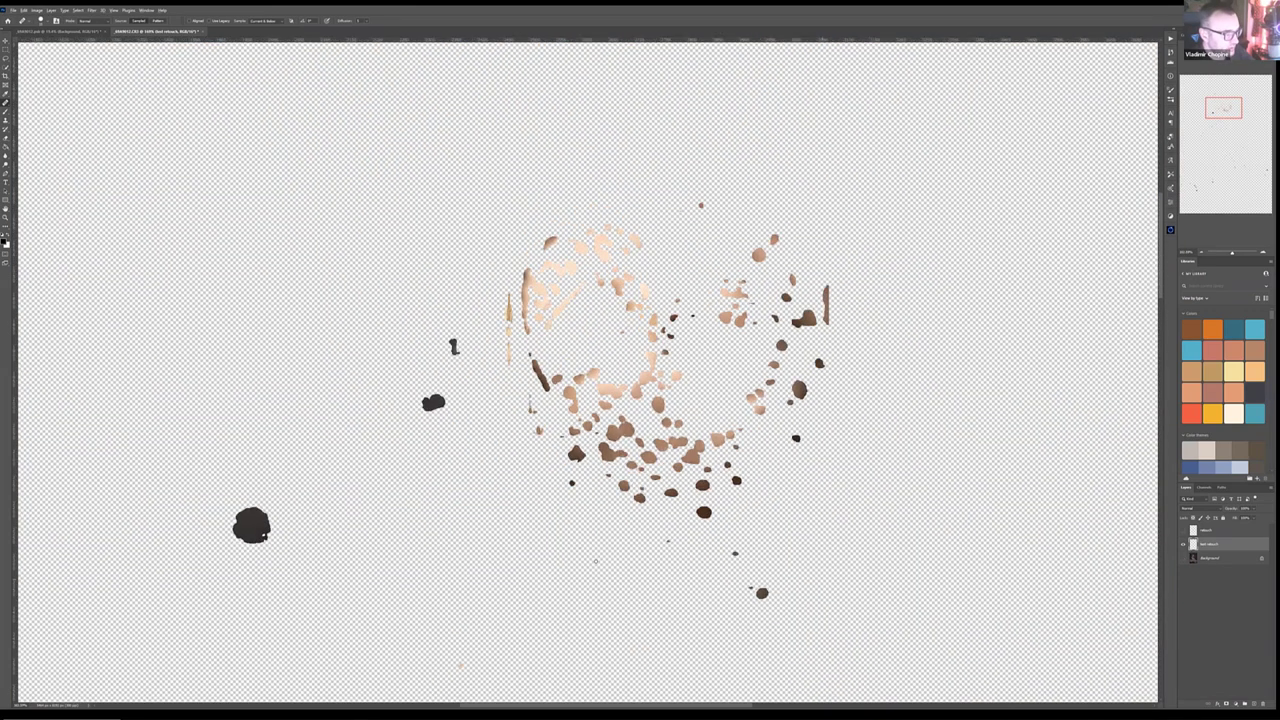
scroll(611, 448, down, 2)
scroll(604, 371, down, 2)
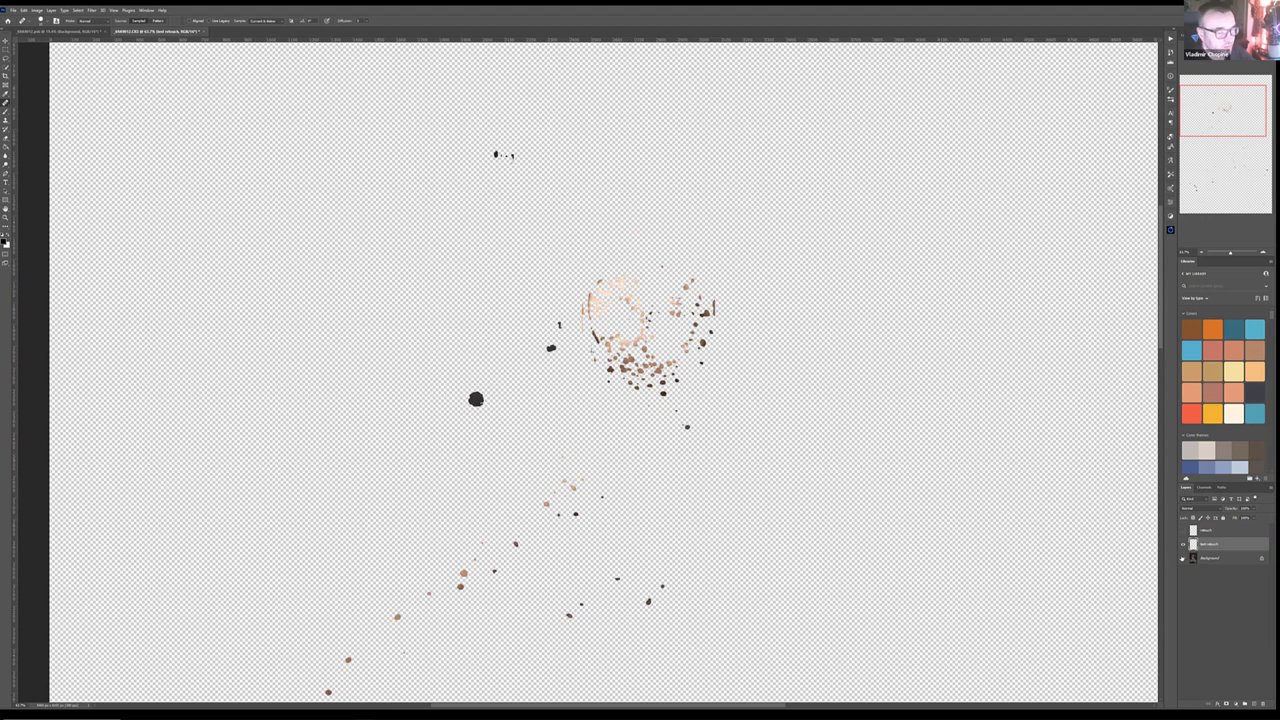
click(1182, 558)
scroll(682, 333, up, 6)
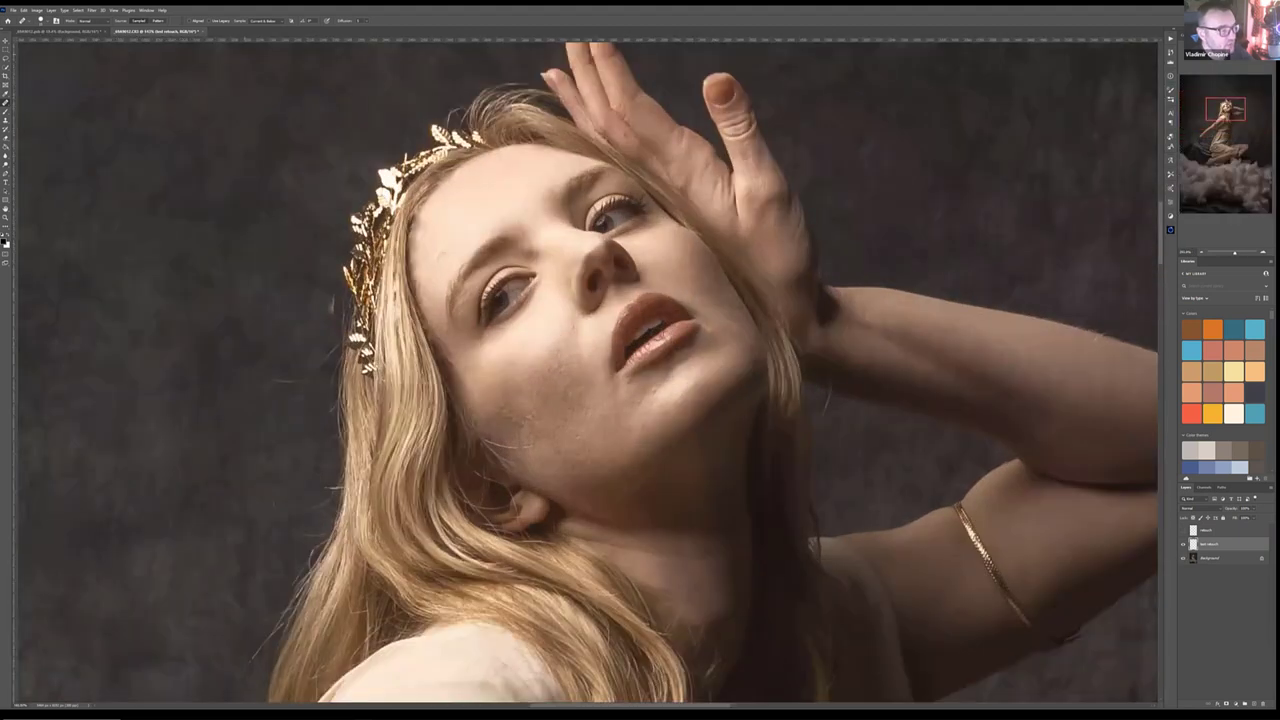
scroll(672, 340, up, 2)
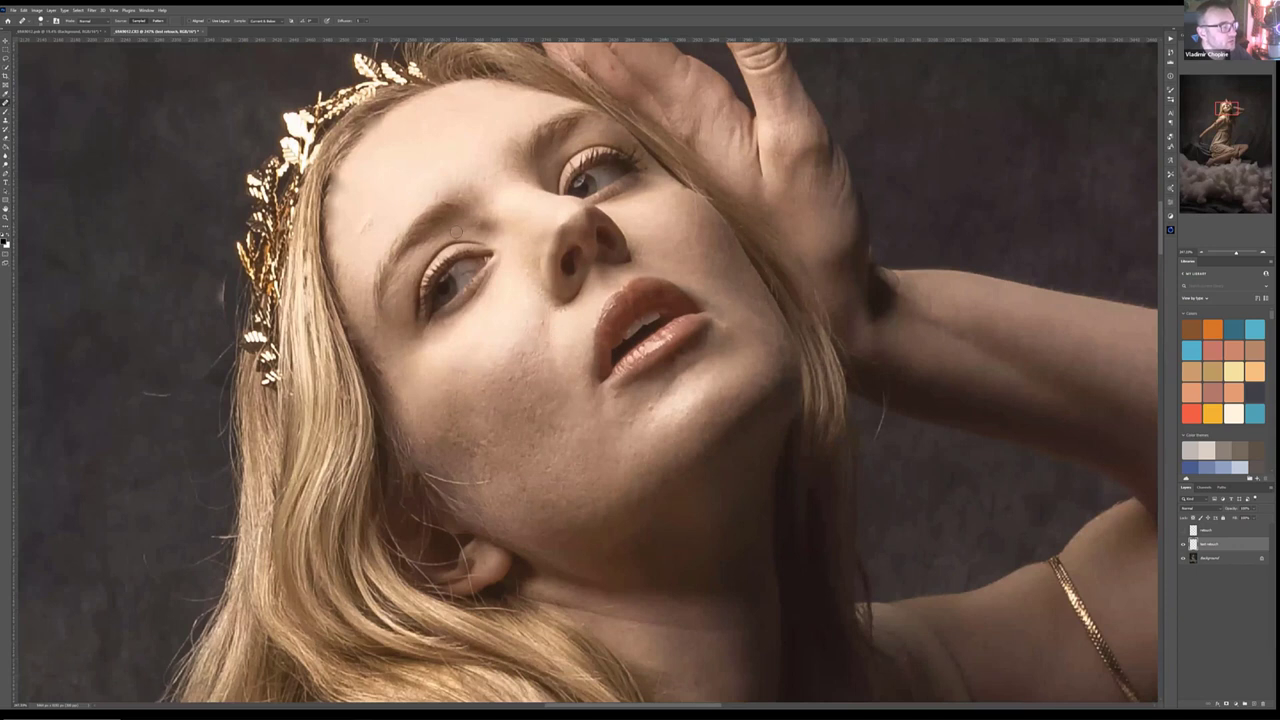
Step: Delete the filtered layer and heal the remaining blemishes on the chin and cheek on the retouch layer
mouse_move(1234, 545)
mouse_down()
mouse_move(1230, 643)
mouse_move(1245, 695)
mouse_move(1262, 704)
mouse_up()
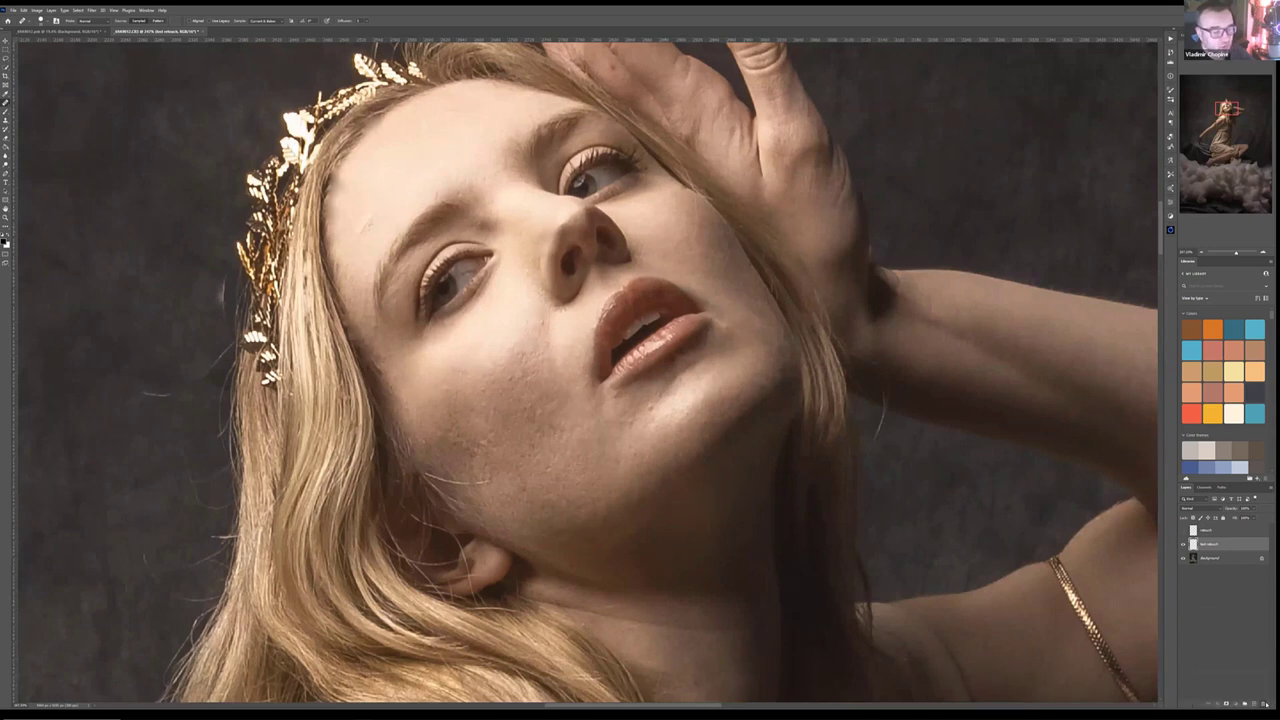
click(1236, 530)
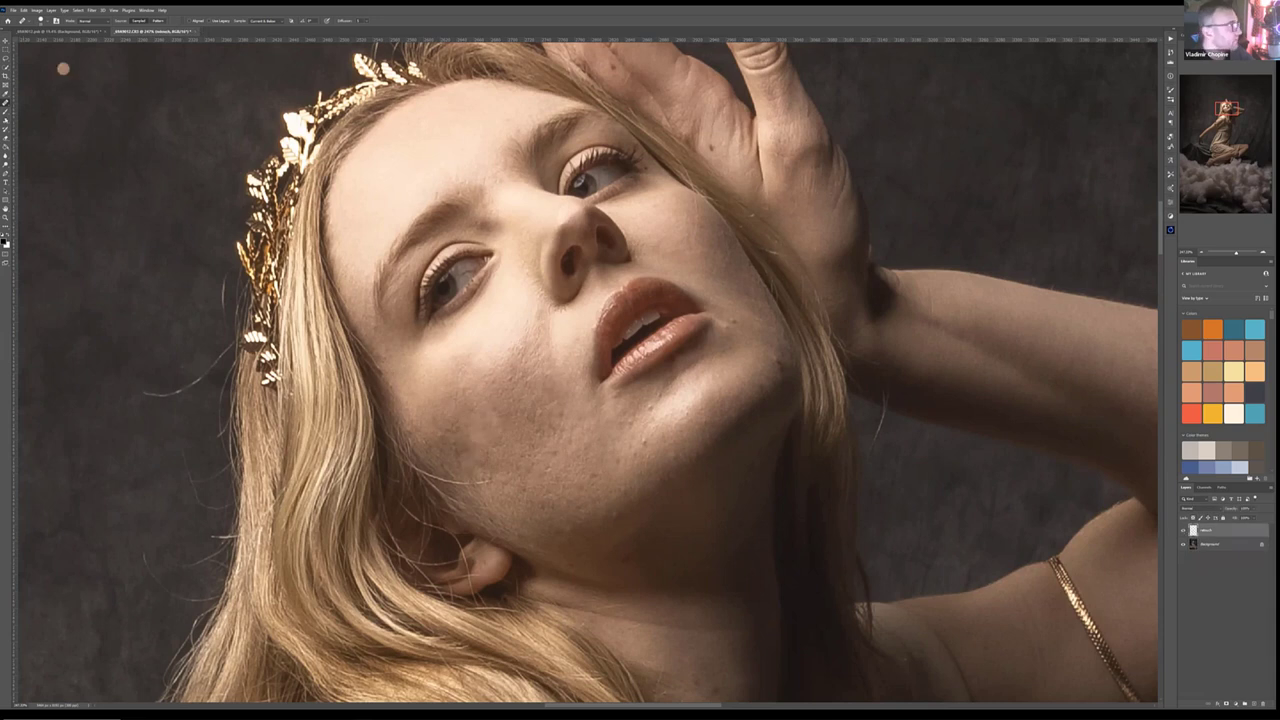
click(659, 411)
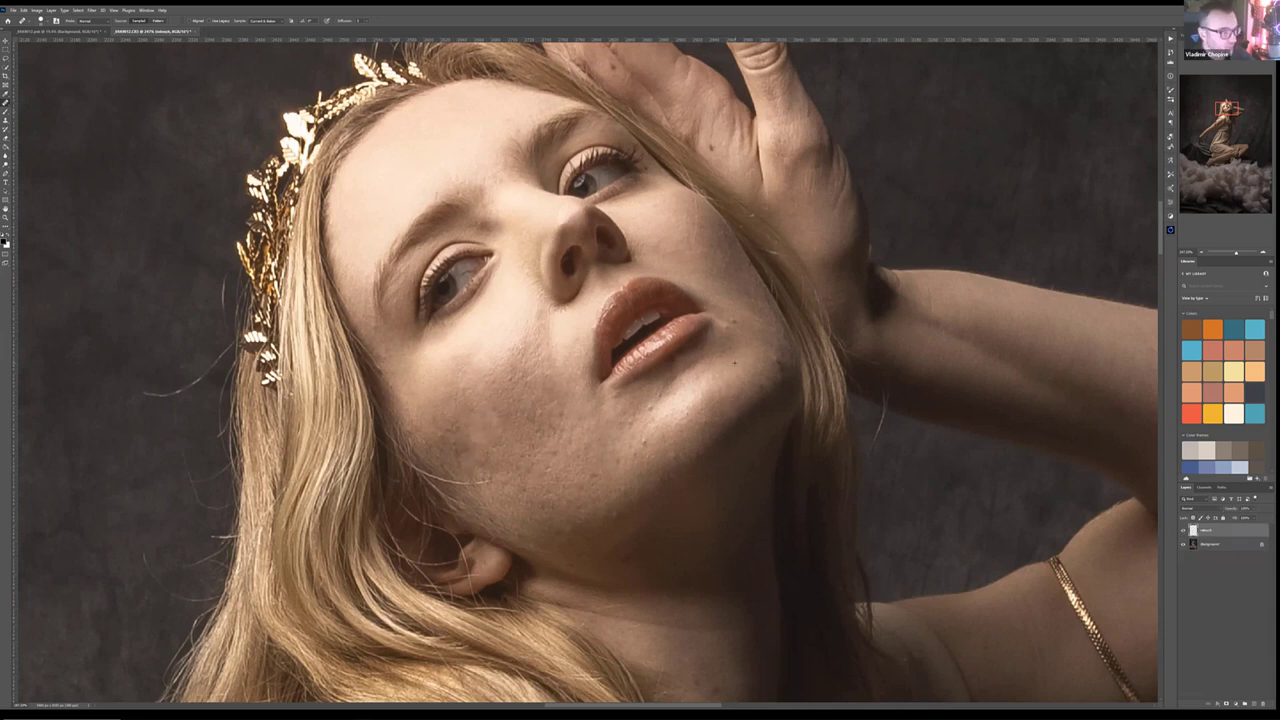
click(779, 366)
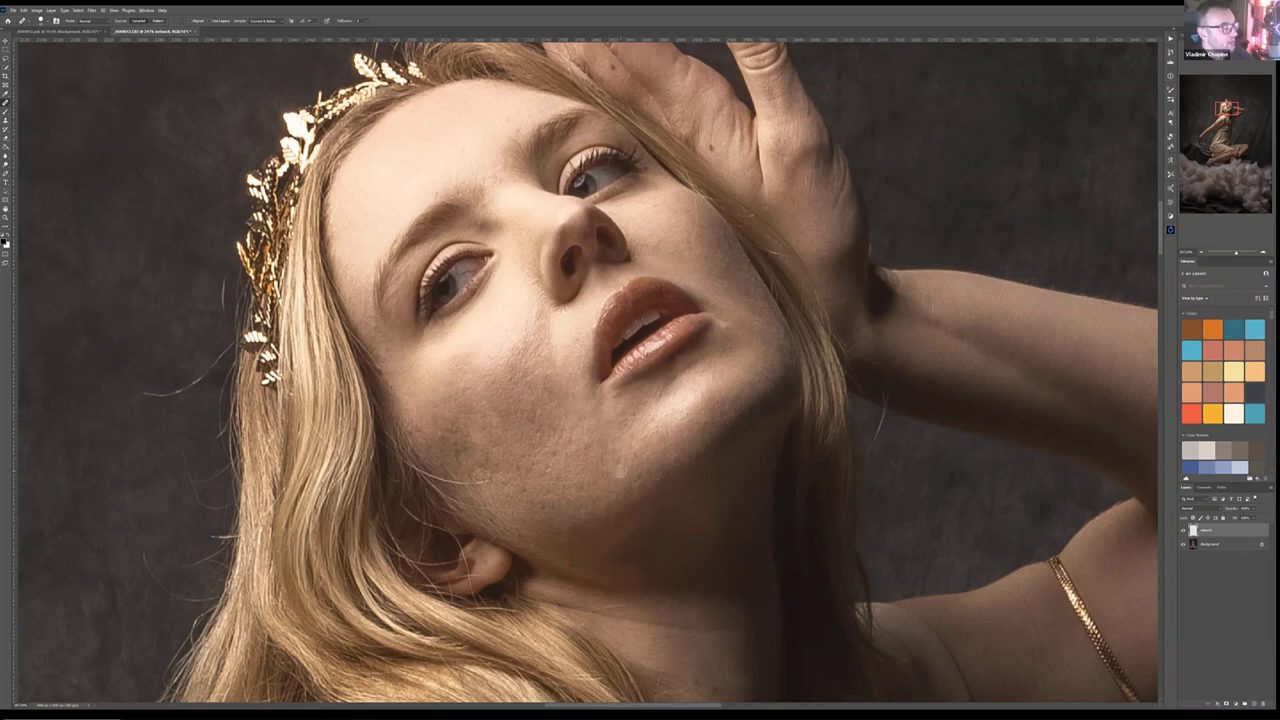
click(521, 336)
click(554, 455)
click(627, 464)
Step: Check the face, raised hand and bent arm for blemishes and heal the remaining small spots
drag(690, 476, 630, 584)
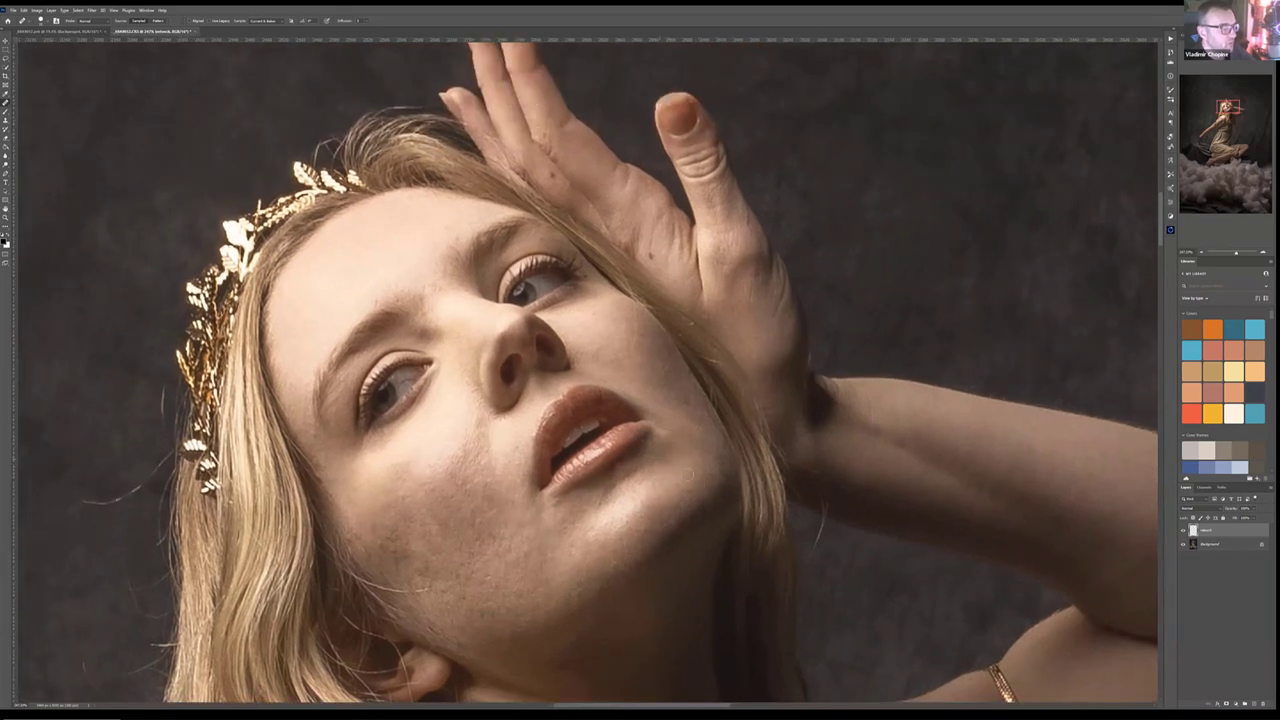
drag(692, 304, 742, 410)
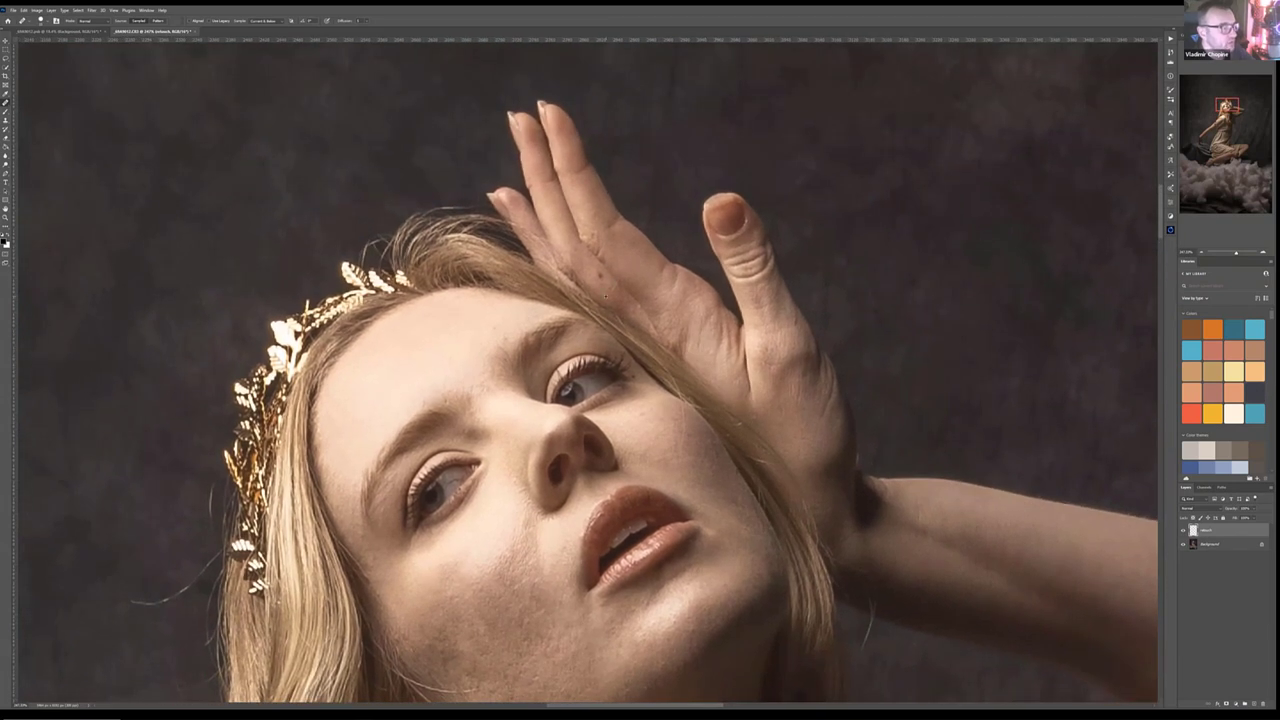
drag(917, 467, 765, 308)
drag(954, 556, 669, 366)
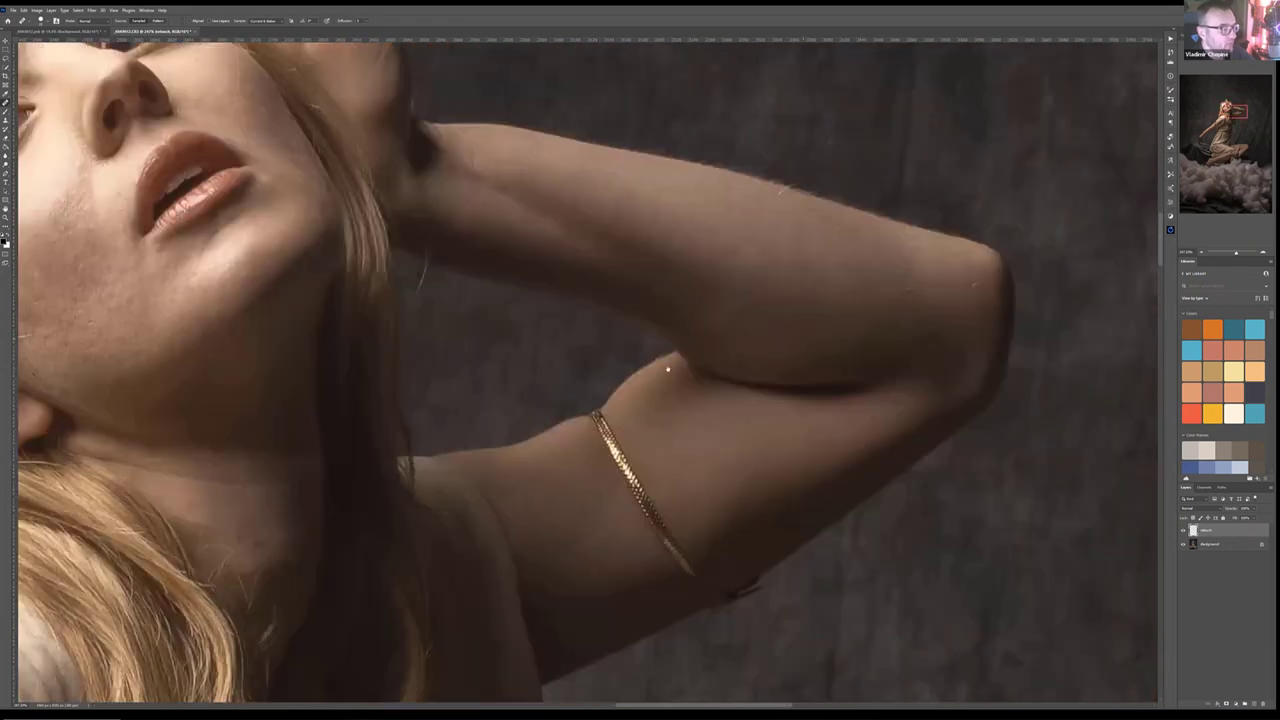
drag(726, 408, 866, 297)
drag(590, 408, 654, 334)
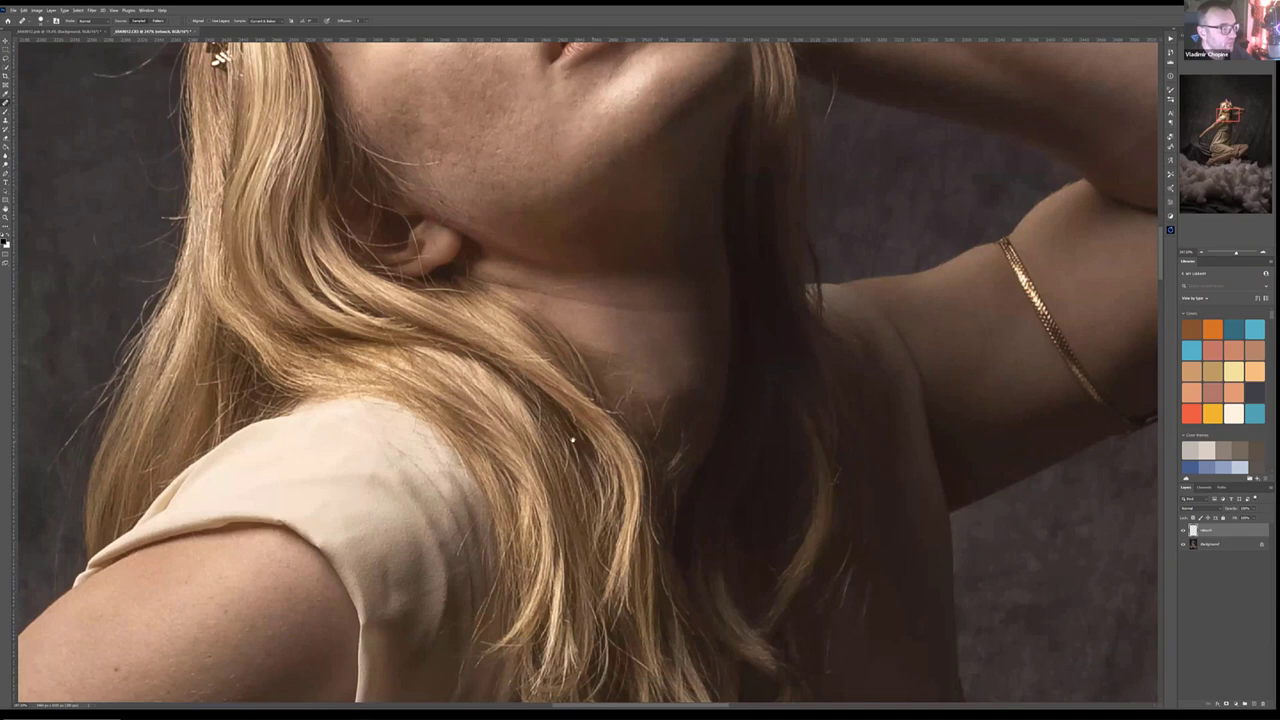
Step: Heal the small spots on the lowered arm's shoulder and around the golden leaf armlet
drag(755, 225, 787, 205)
drag(657, 374, 871, 174)
drag(371, 434, 646, 220)
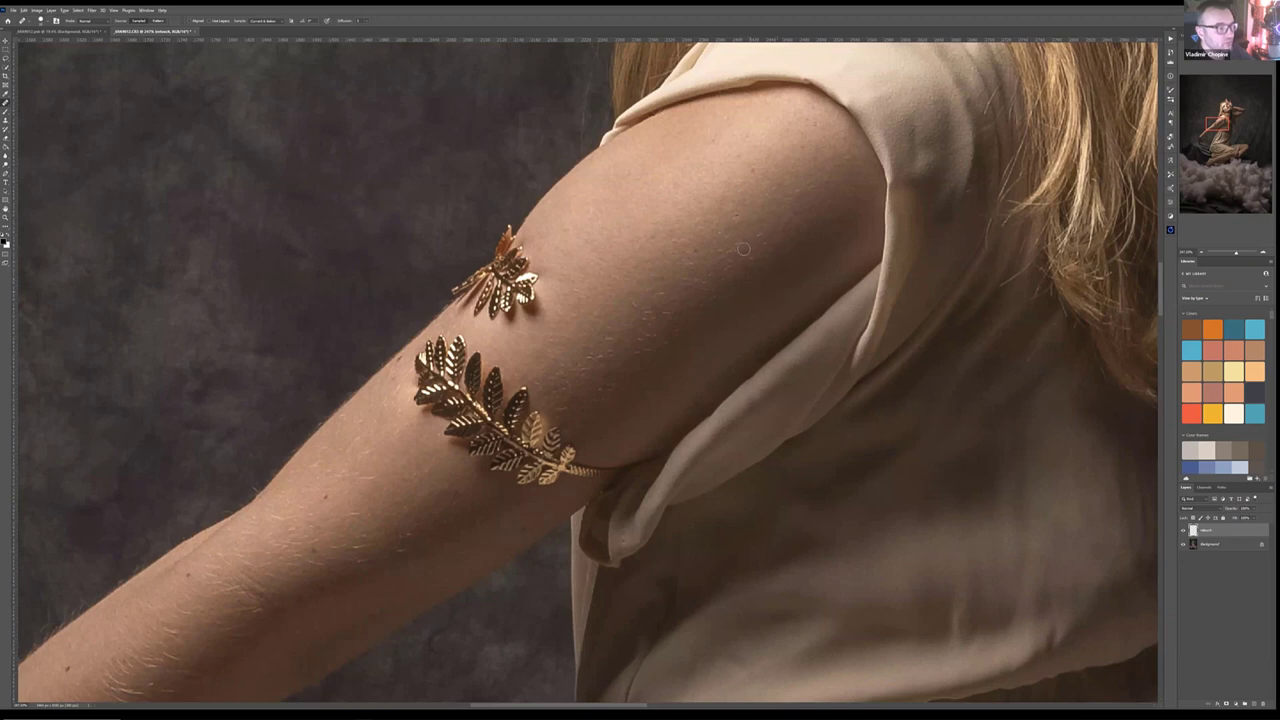
drag(664, 271, 664, 233)
drag(596, 314, 770, 175)
drag(540, 340, 694, 214)
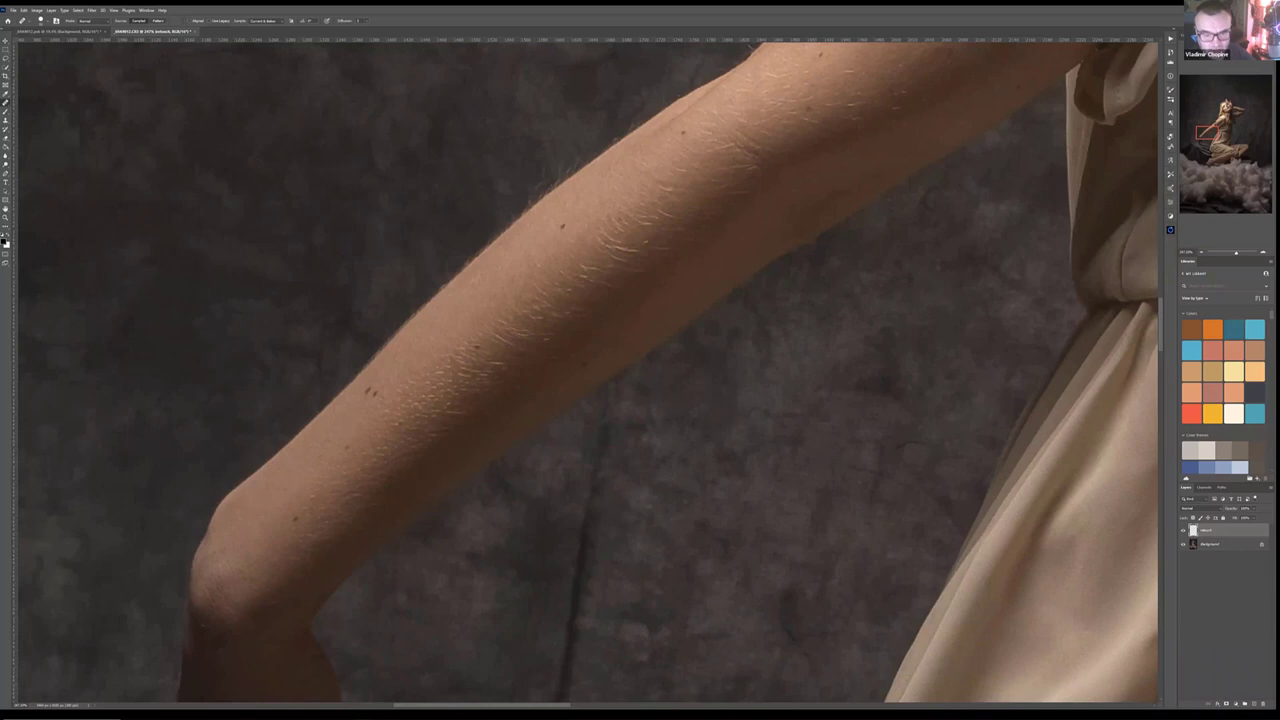
Step: Heal the dark moles along the lowered forearm from the elbow to the wrist
drag(662, 234, 765, 210)
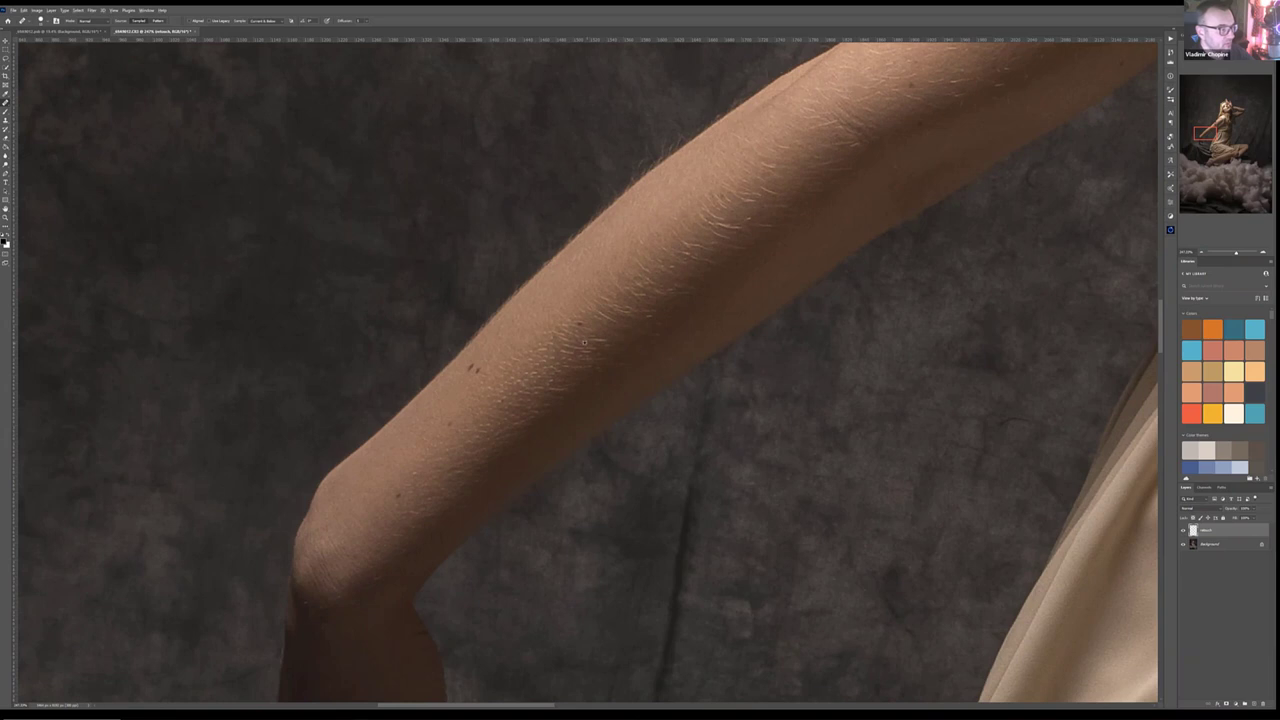
click(581, 321)
mouse_move(537, 383)
mouse_down()
mouse_move(607, 351)
mouse_move(647, 351)
mouse_up()
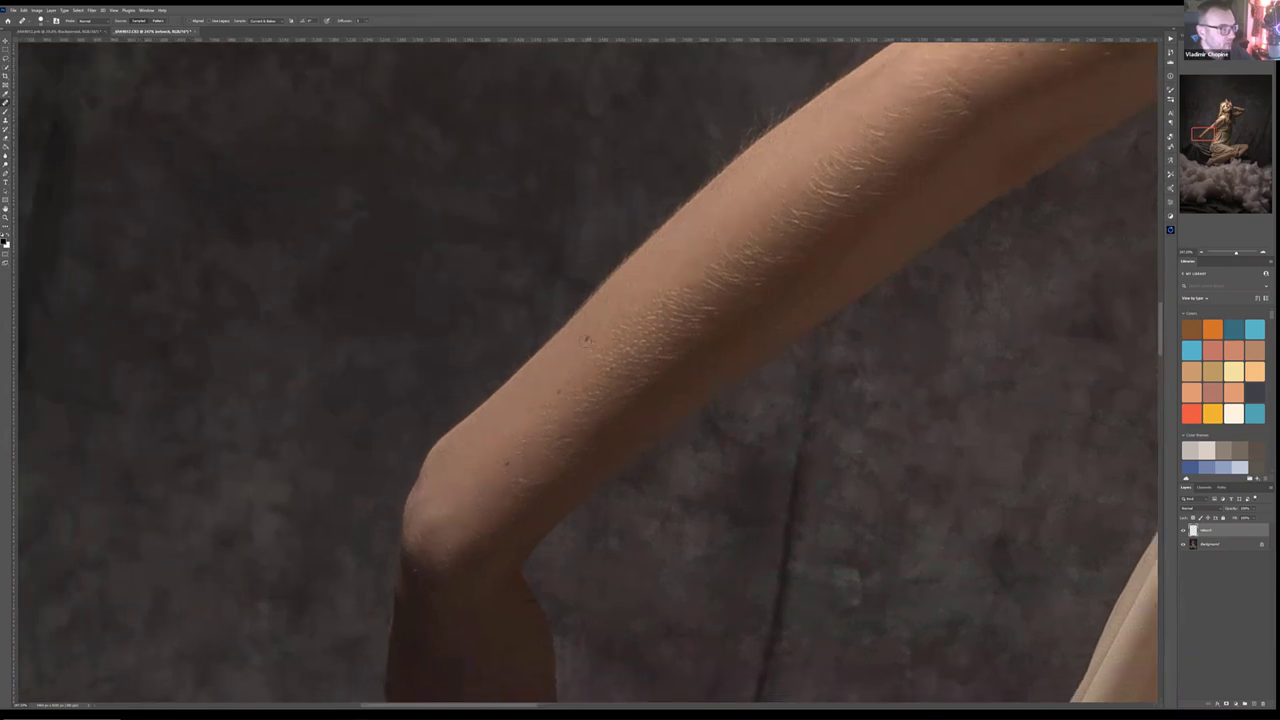
drag(658, 315, 716, 262)
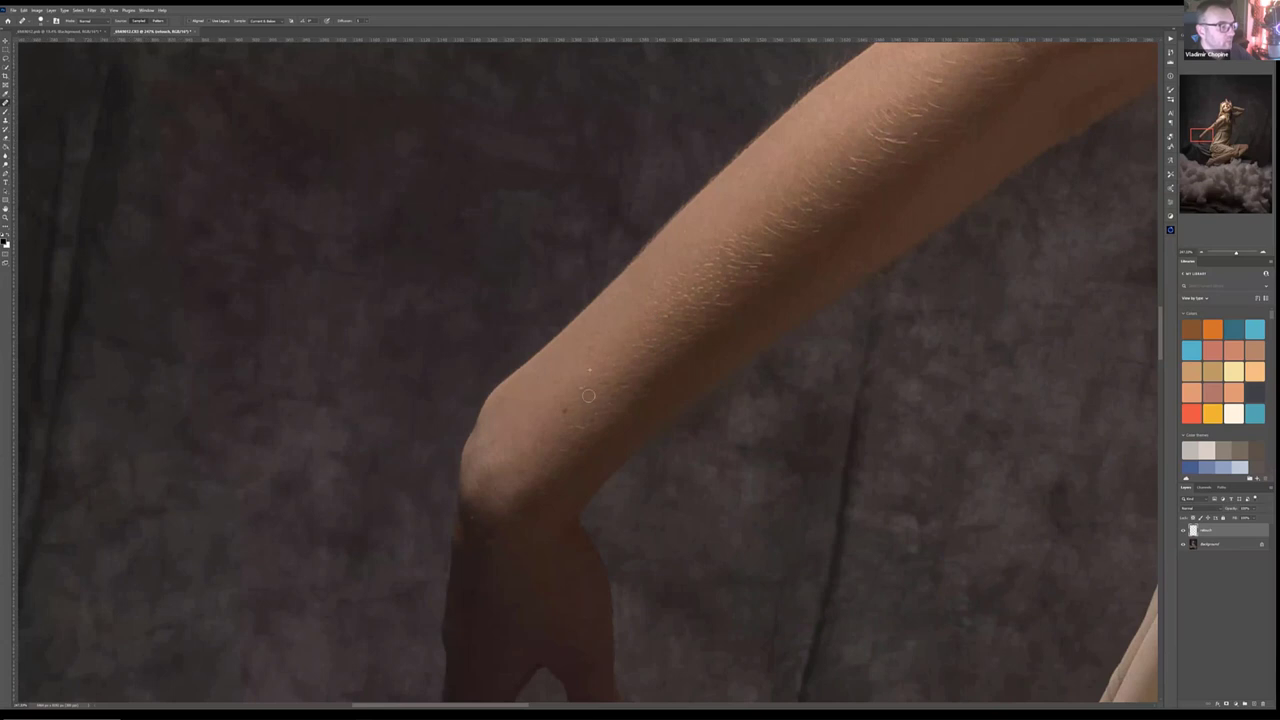
drag(765, 264, 515, 455)
drag(803, 220, 690, 288)
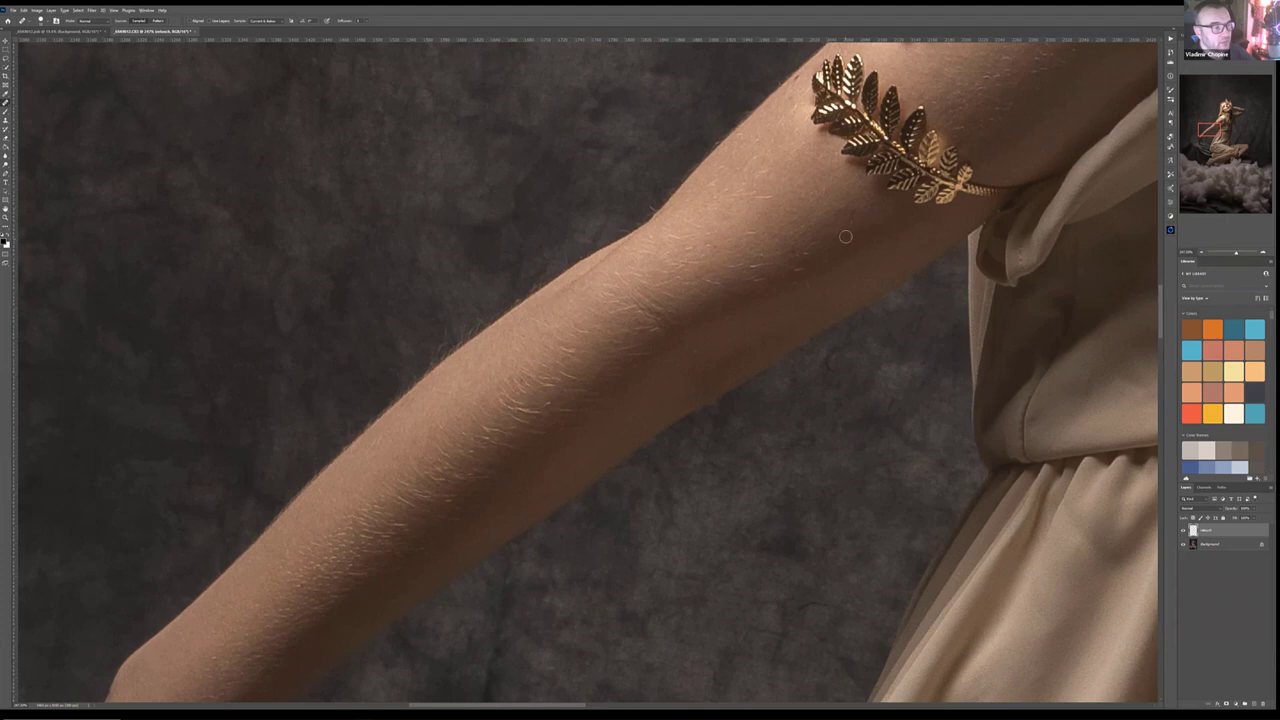
Step: Examine the dress, legs and both knees up close for remaining skin blemishes
scroll(856, 261, down, 3)
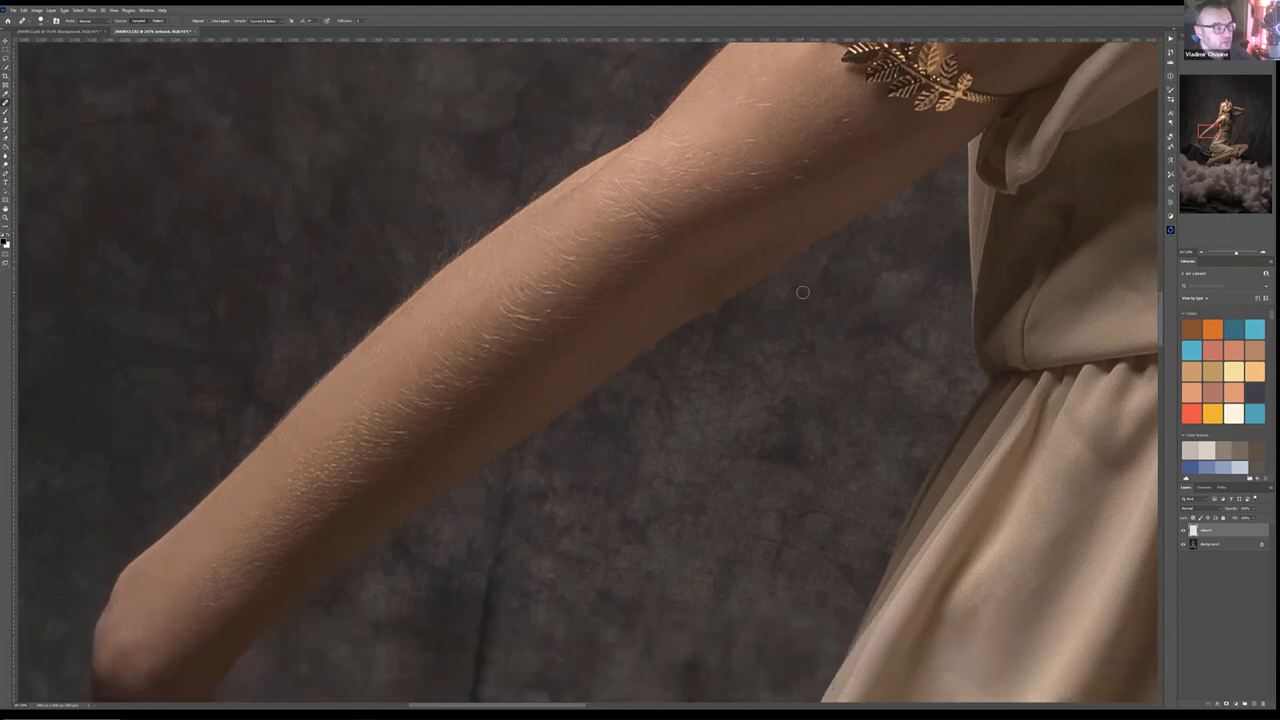
scroll(802, 292, down, 4)
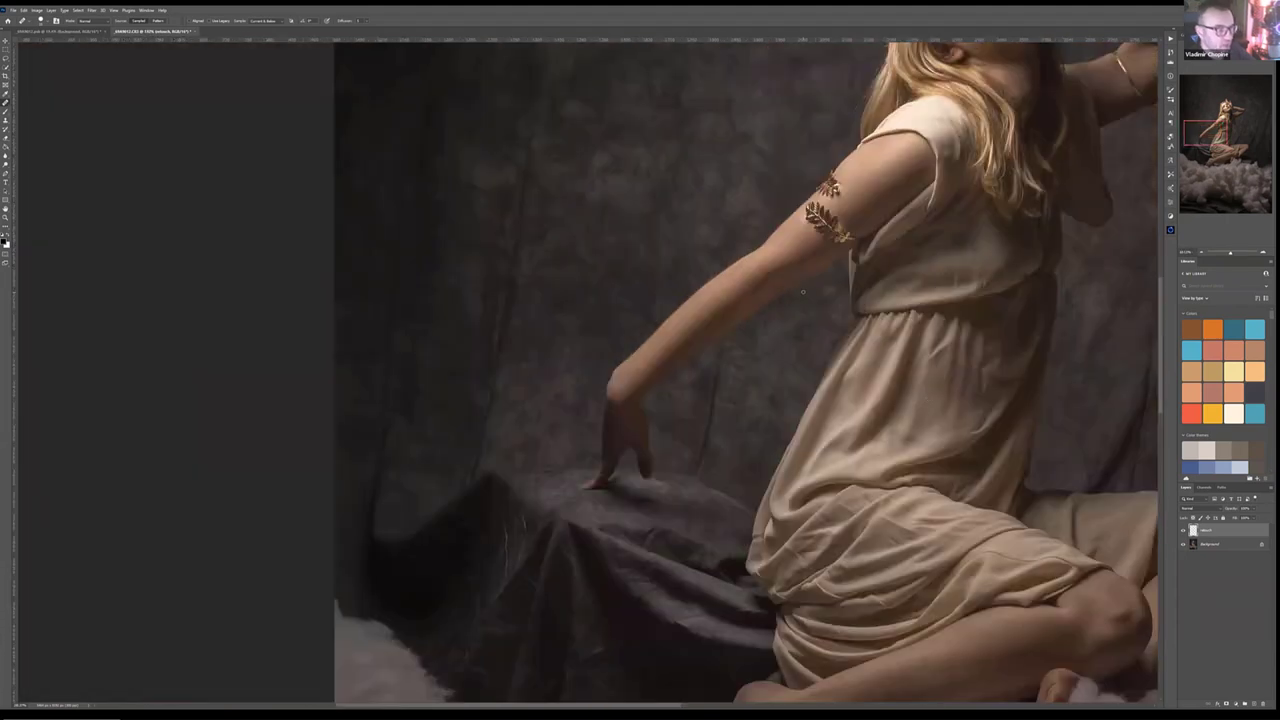
drag(463, 213, 334, 101)
drag(368, 471, 648, 308)
drag(843, 346, 729, 423)
scroll(729, 424, up, 5)
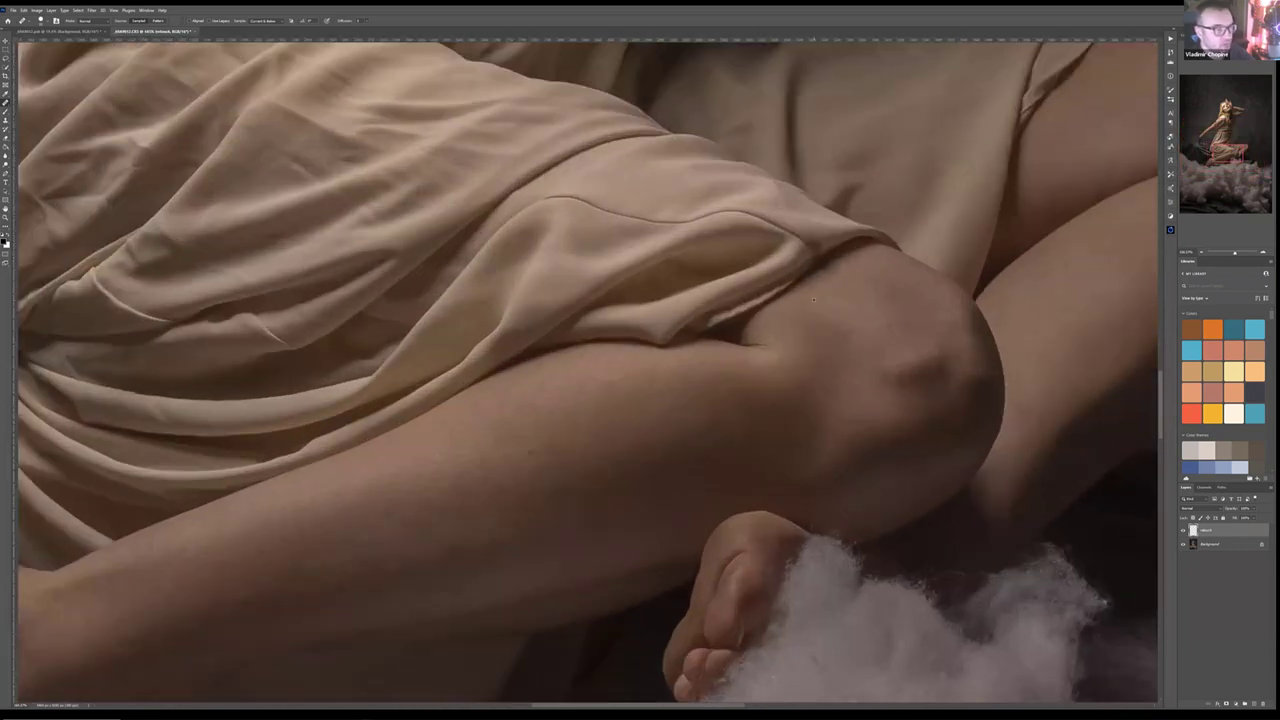
scroll(738, 410, down, 4)
drag(739, 411, 612, 540)
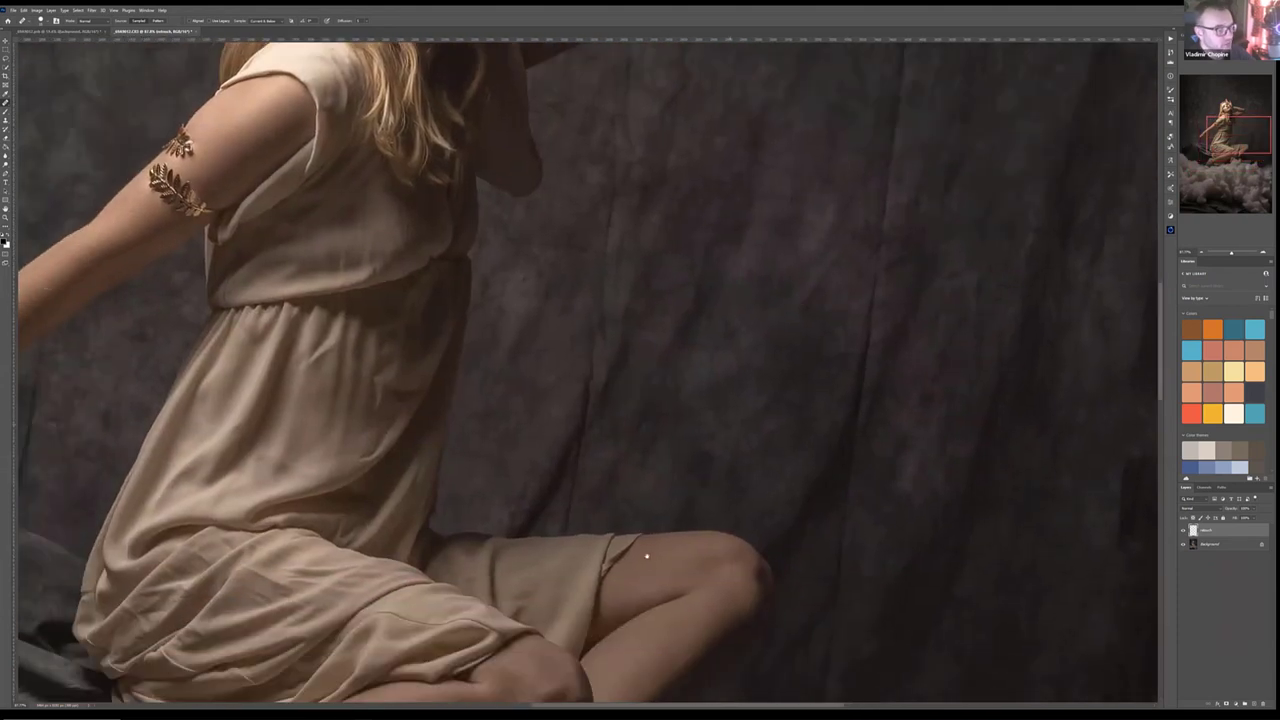
drag(694, 620, 690, 645)
scroll(685, 603, up, 5)
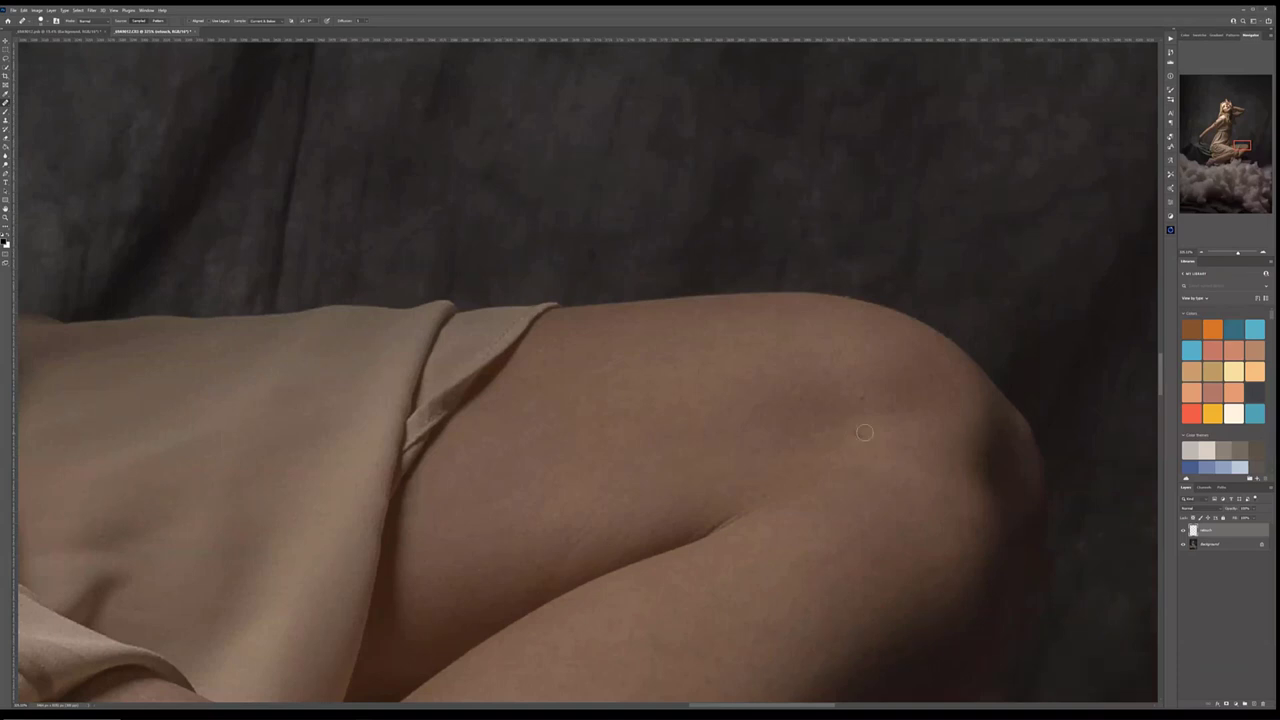
scroll(789, 485, down, 2)
scroll(790, 485, down, 4)
Step: Heal the skin marks on the raised upper arm between the shoulder and the thin gold armband
drag(660, 105, 714, 668)
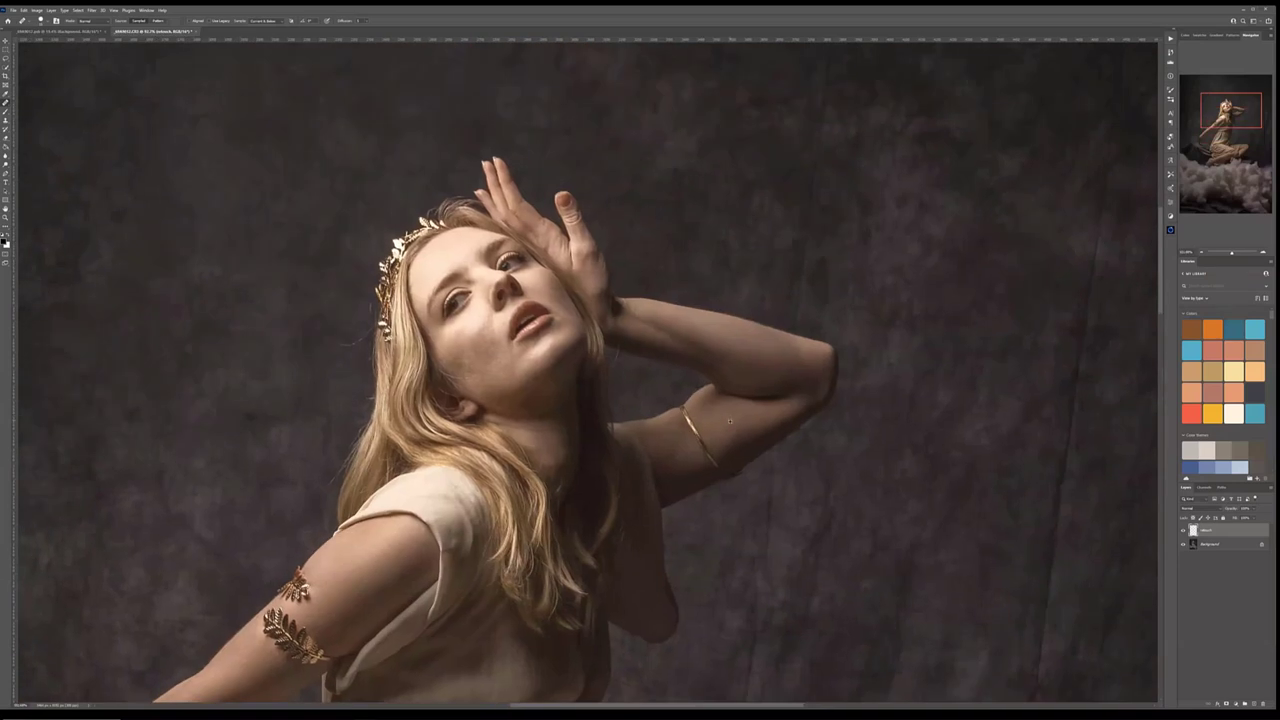
scroll(730, 416, up, 4)
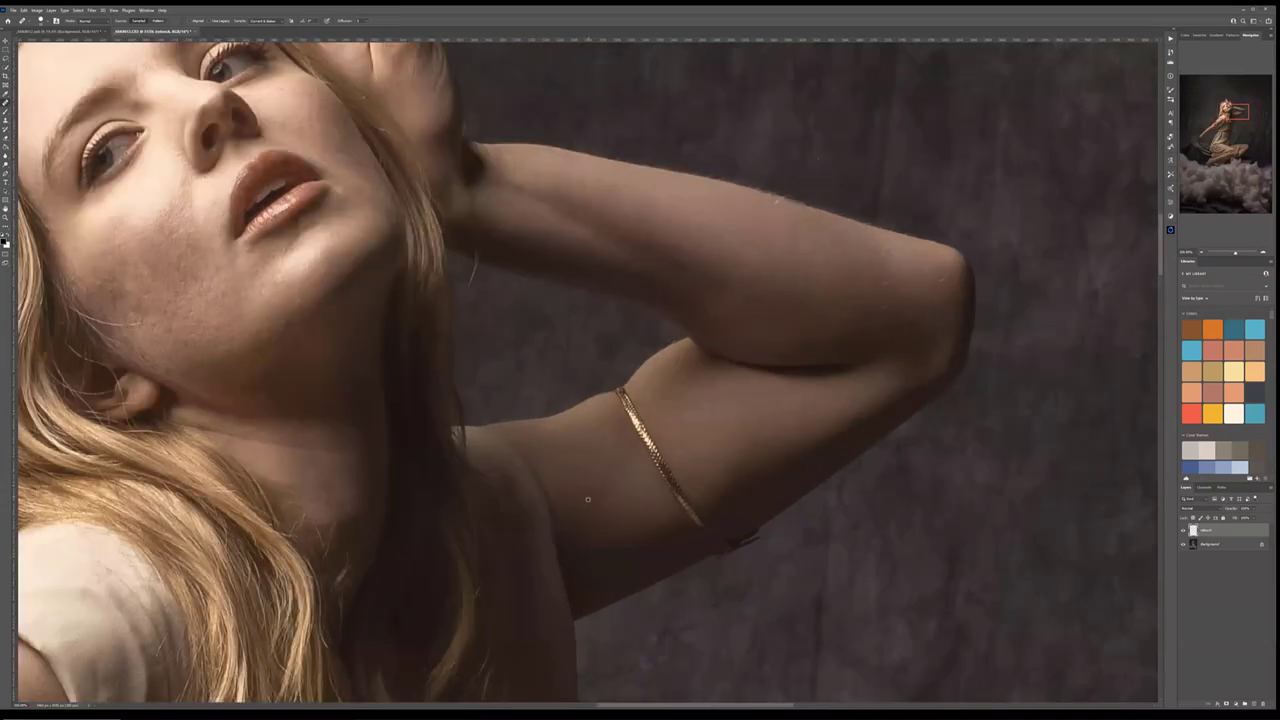
scroll(588, 498, up, 4)
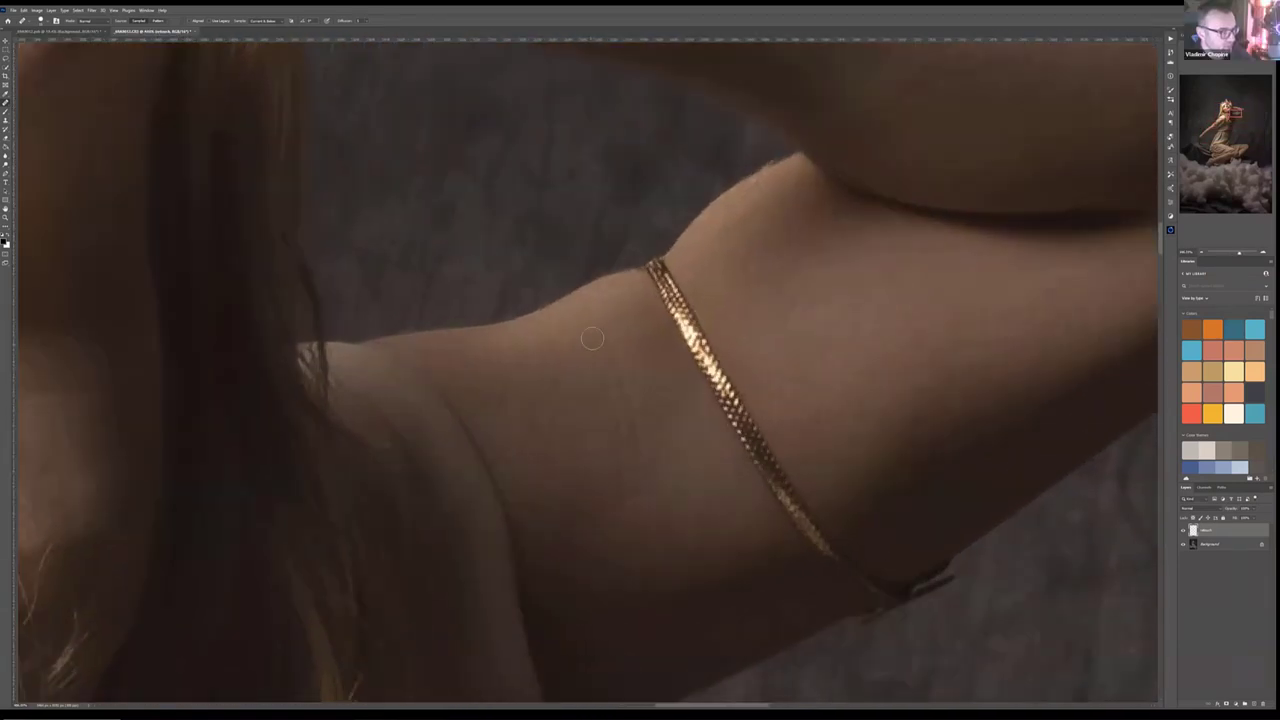
drag(623, 424, 641, 470)
mouse_move(604, 438)
mouse_down()
mouse_move(640, 470)
mouse_move(612, 489)
mouse_move(623, 449)
mouse_move(612, 506)
mouse_up()
drag(672, 356, 681, 332)
Step: Heal the remaining blemish in the dark shadow area on the underside of the raised upper arm
scroll(681, 333, down, 5)
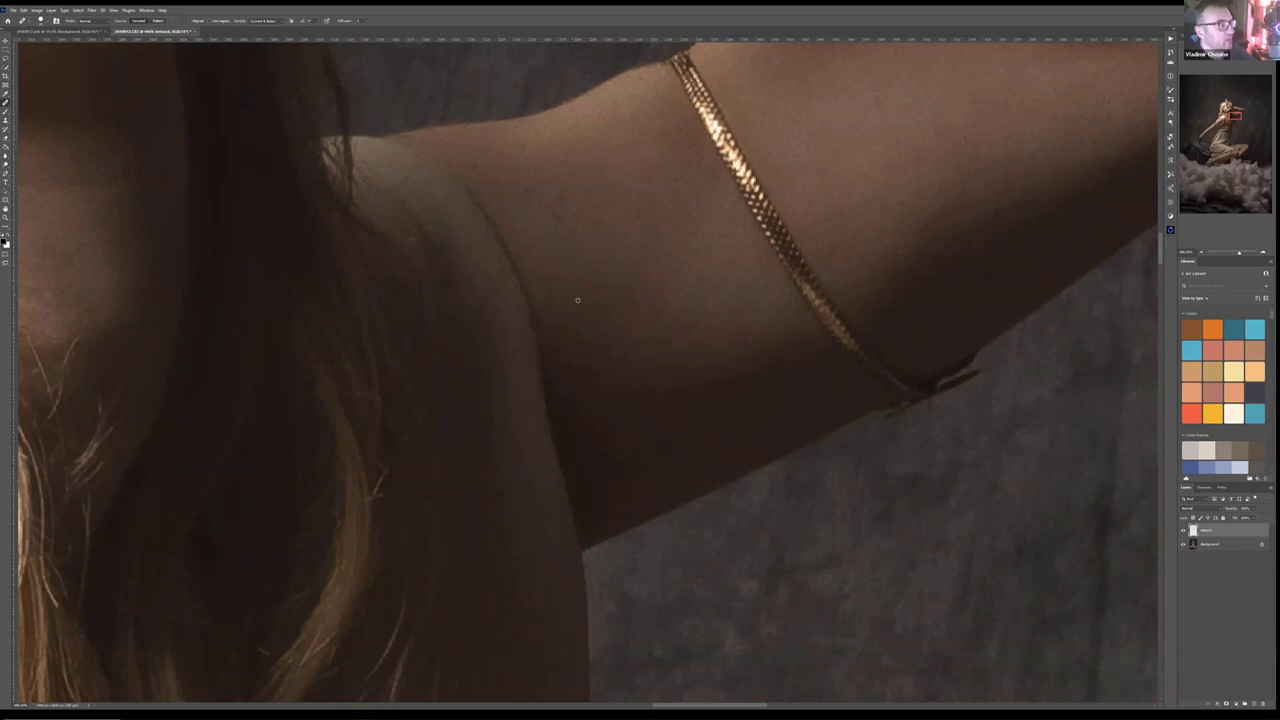
scroll(577, 300, down, 3)
scroll(633, 243, up, 3)
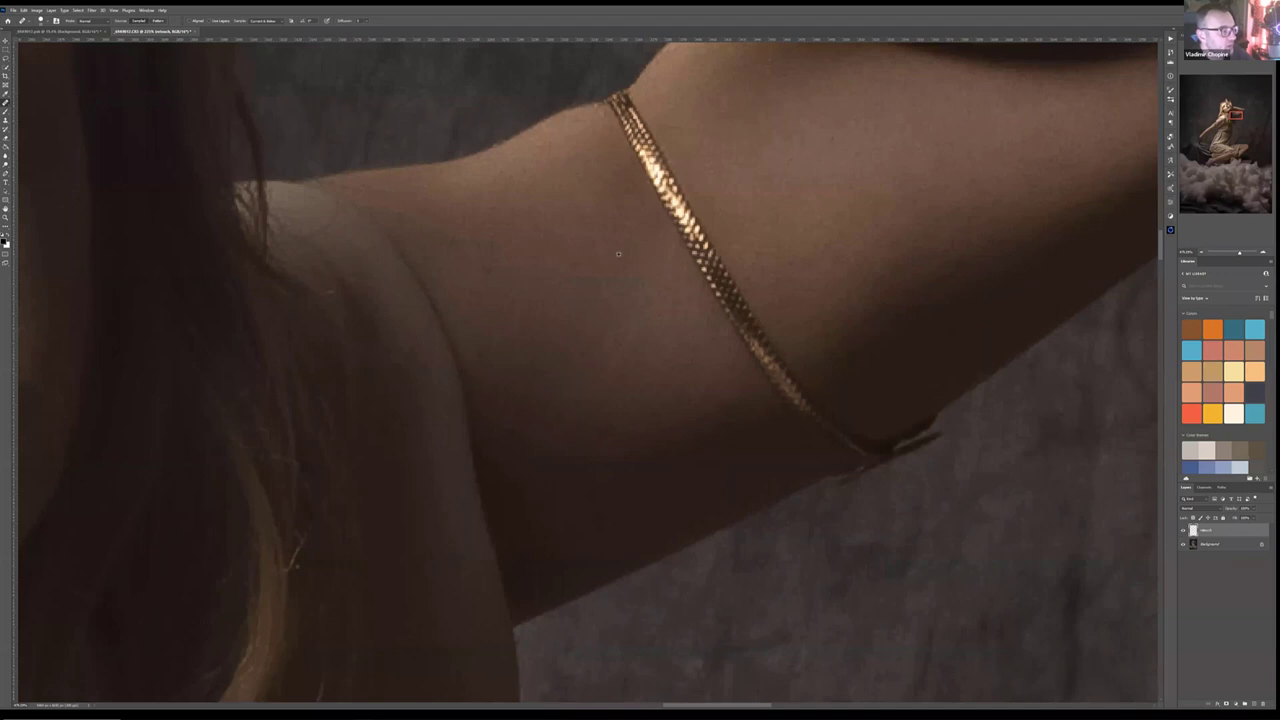
scroll(600, 252, up, 1)
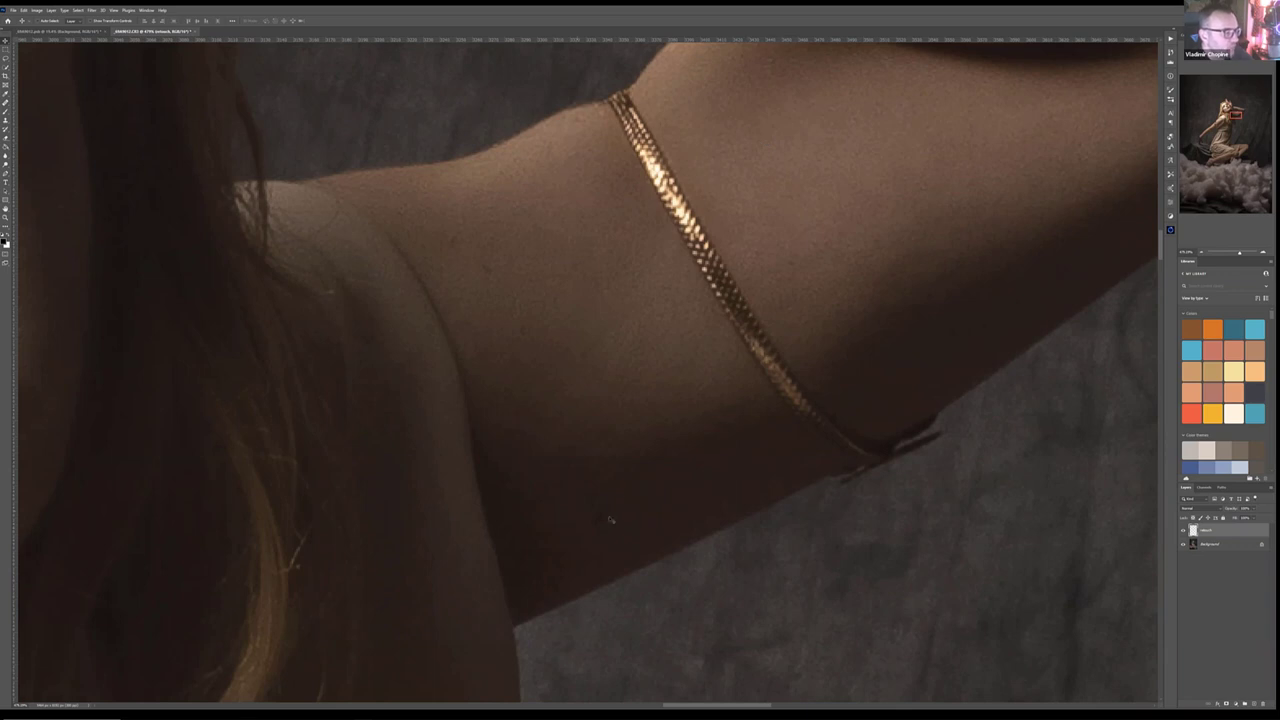
key(j)
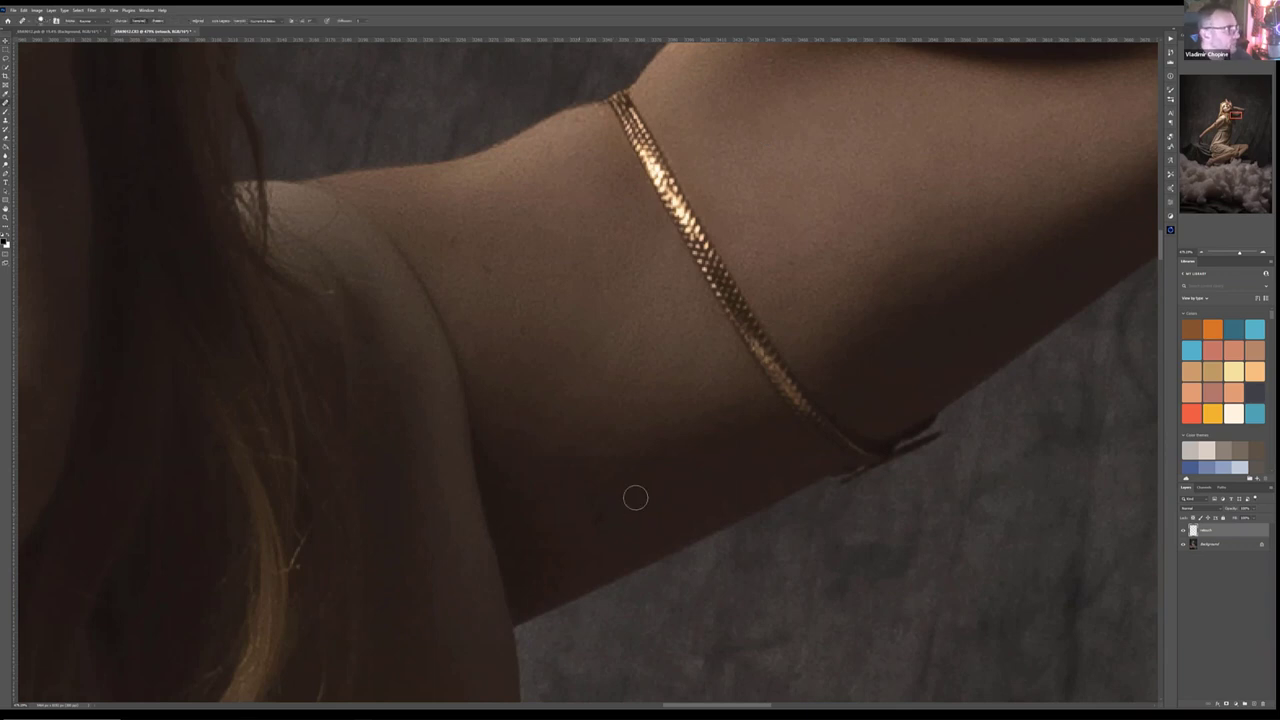
alt+click(643, 503)
mouse_move(622, 510)
mouse_down()
mouse_move(600, 526)
mouse_move(636, 500)
mouse_up()
Step: Review the retouched model from the face down and check the whole picture at full view
scroll(624, 455, down, 3)
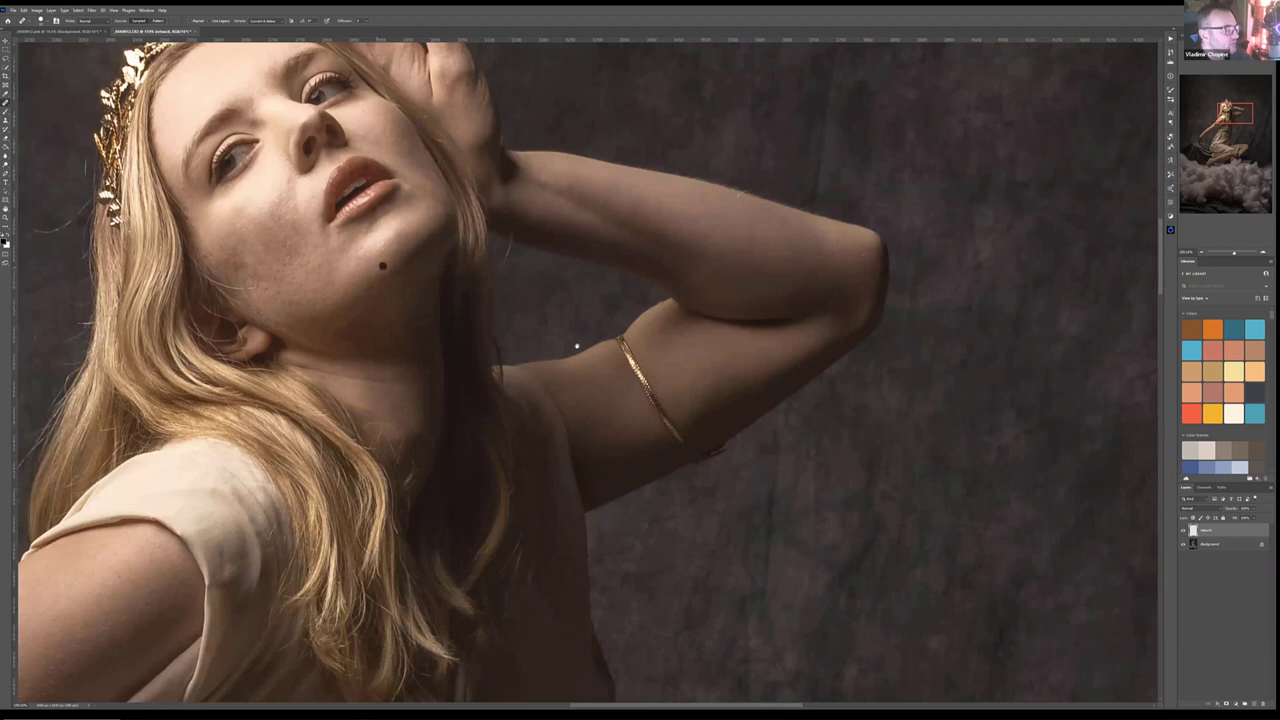
drag(380, 264, 647, 352)
scroll(578, 325, down, 4)
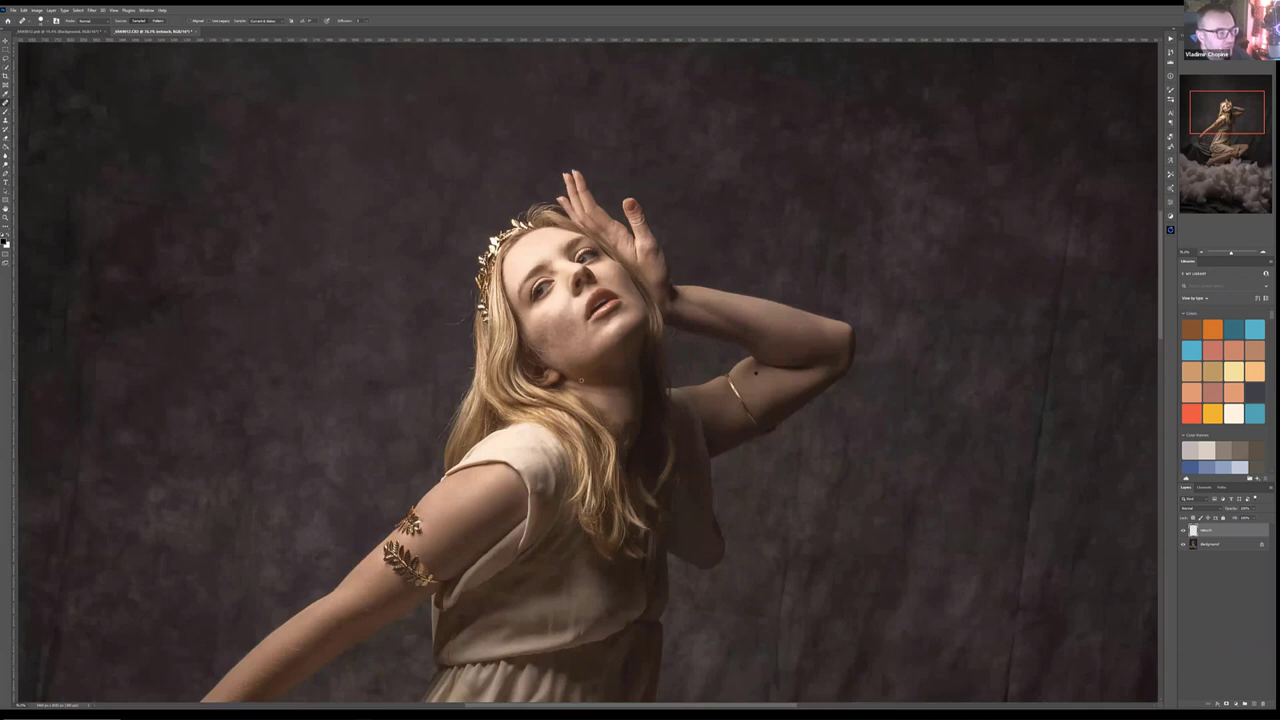
scroll(581, 381, down, 4)
drag(643, 526, 700, 329)
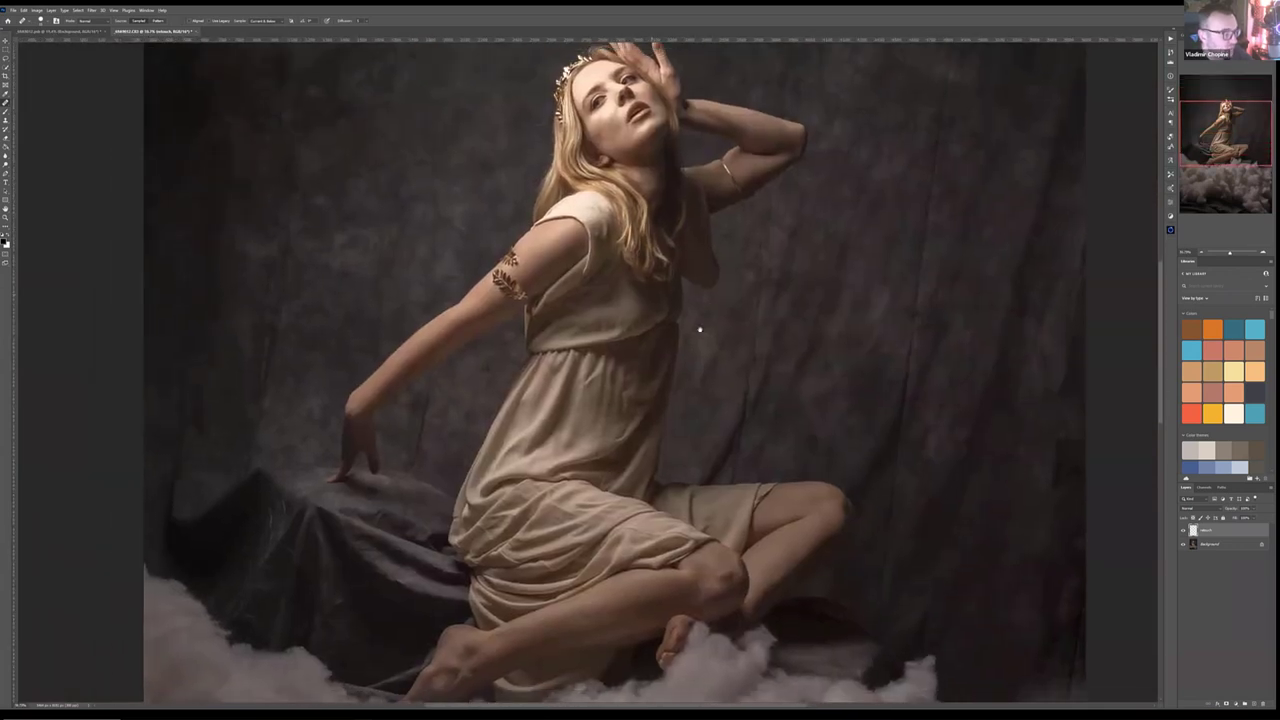
scroll(690, 322, down, 2)
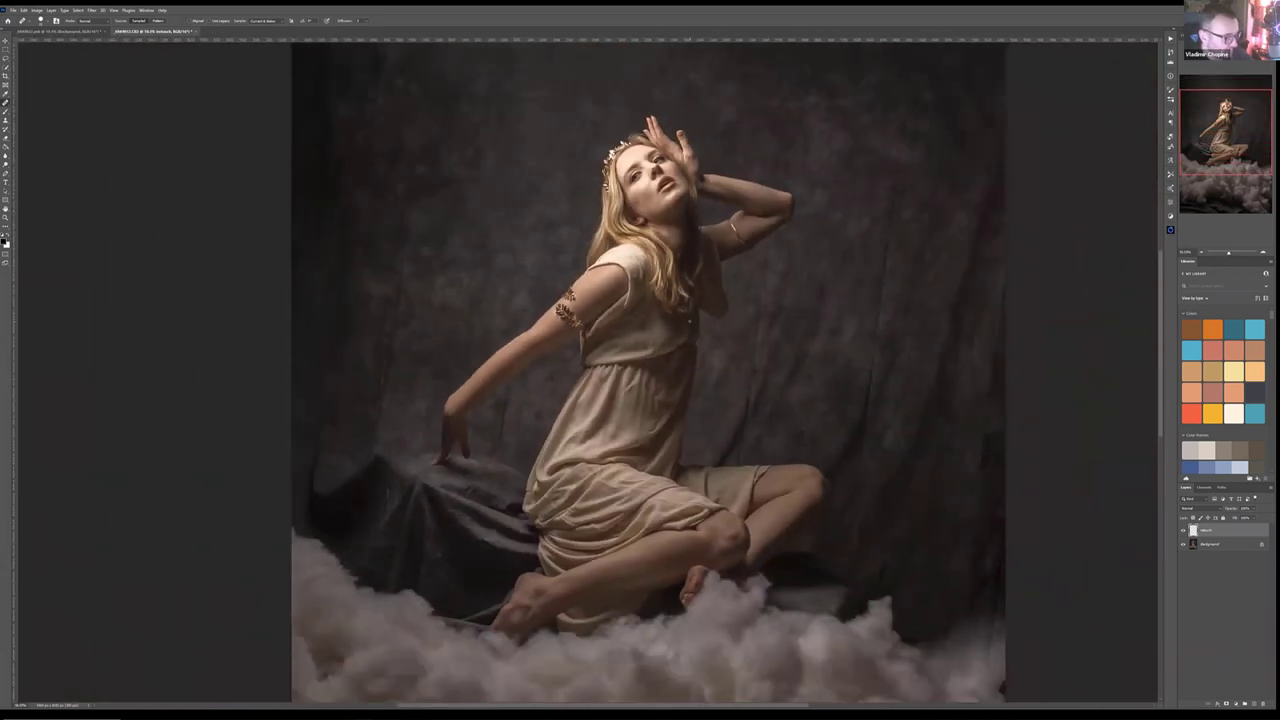
scroll(690, 322, down, 3)
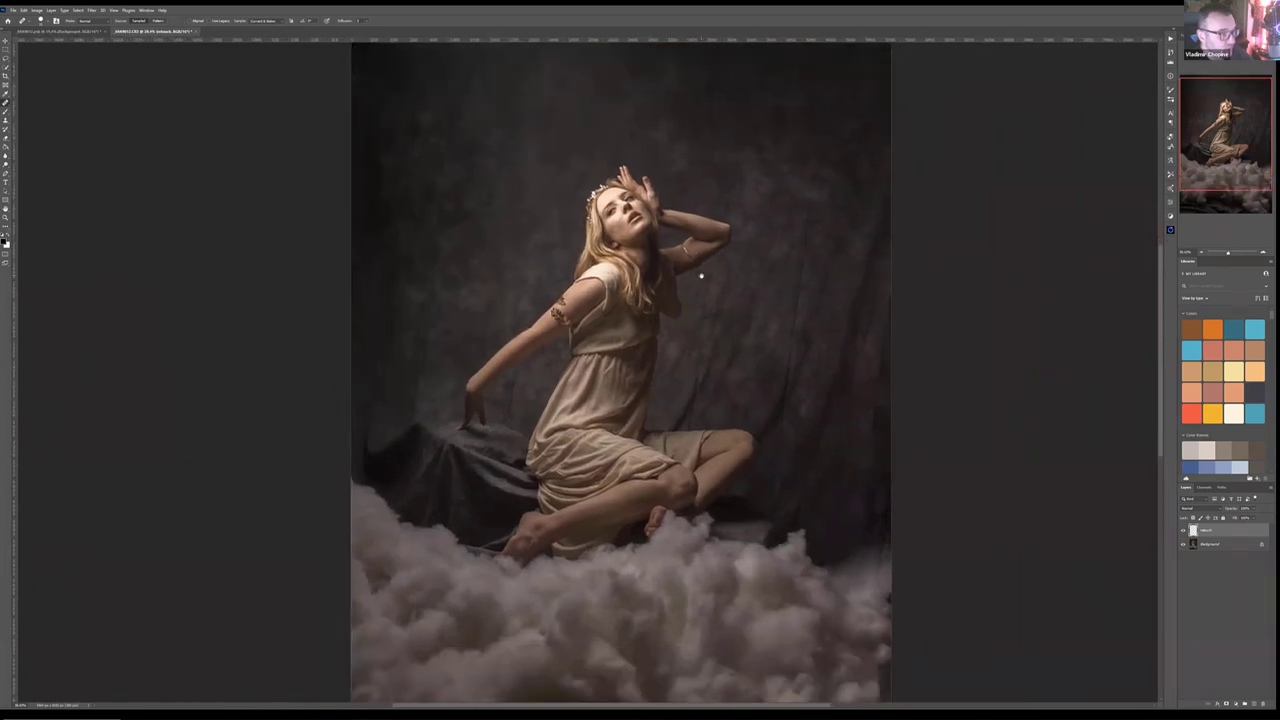
scroll(484, 272, down, 3)
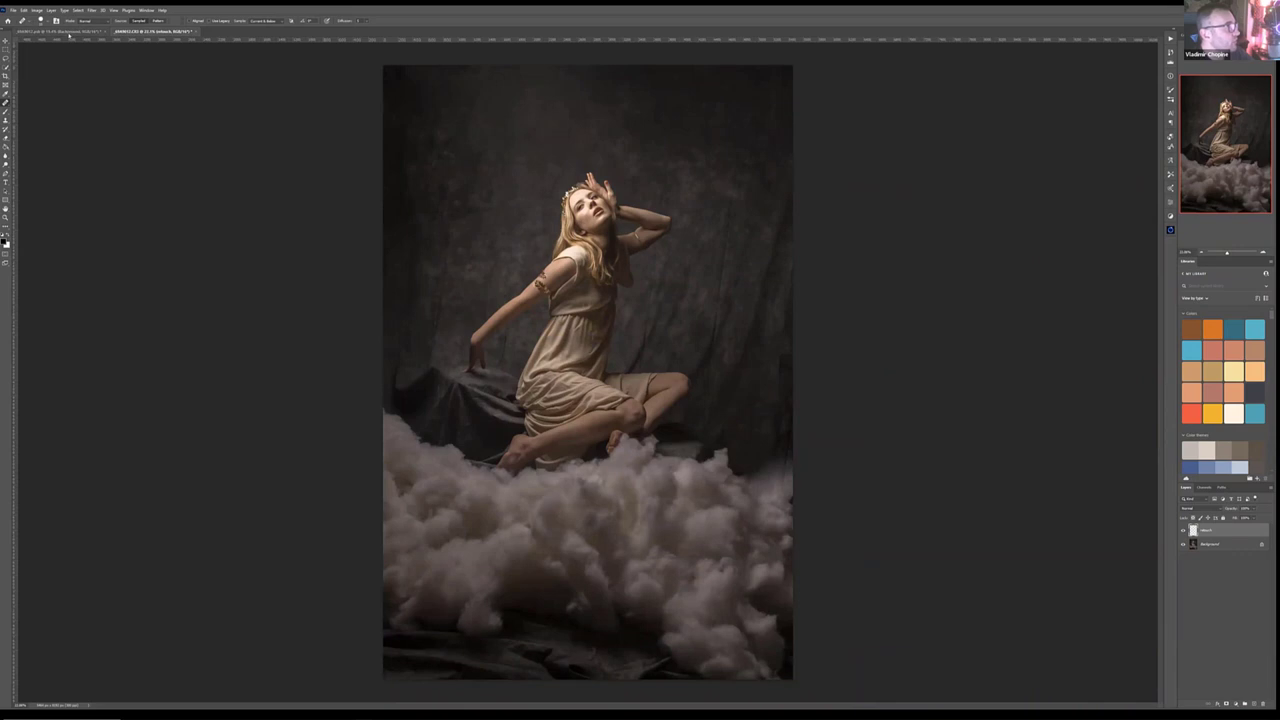
Step: Show the wings layer in the other angel composite document as a reference, and return to the retouched photo
click(80, 31)
click(1184, 567)
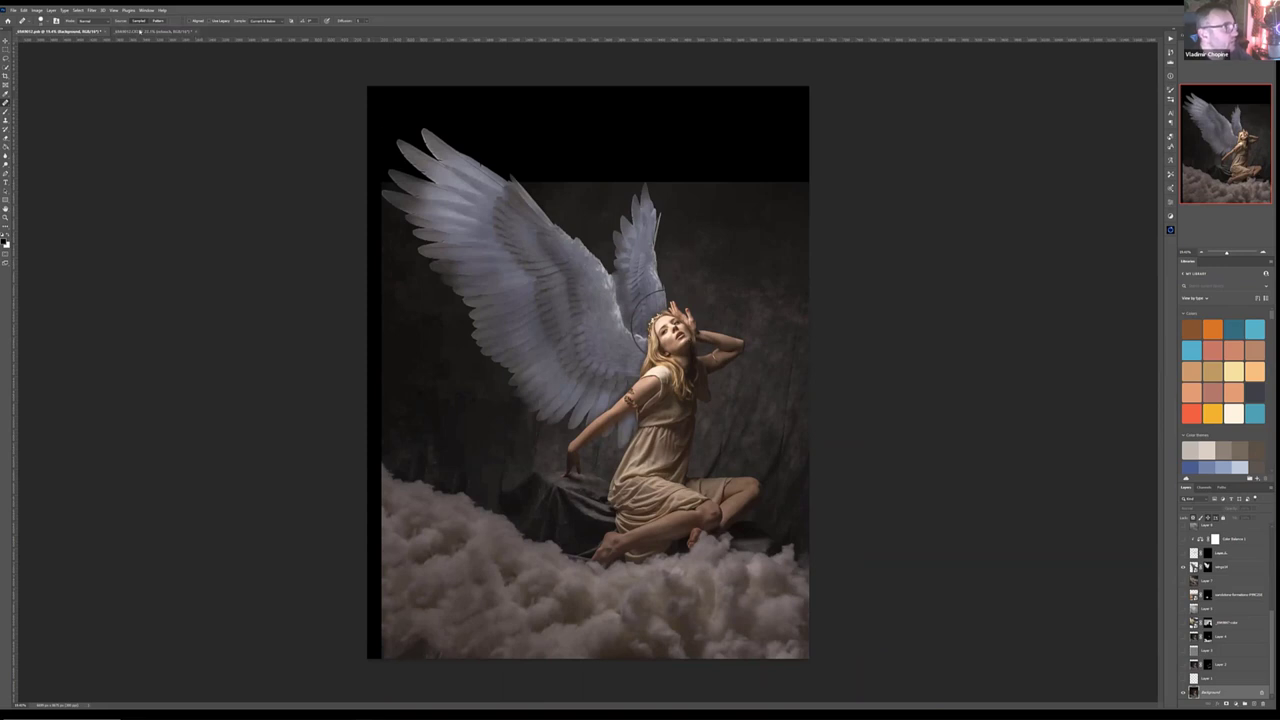
click(150, 31)
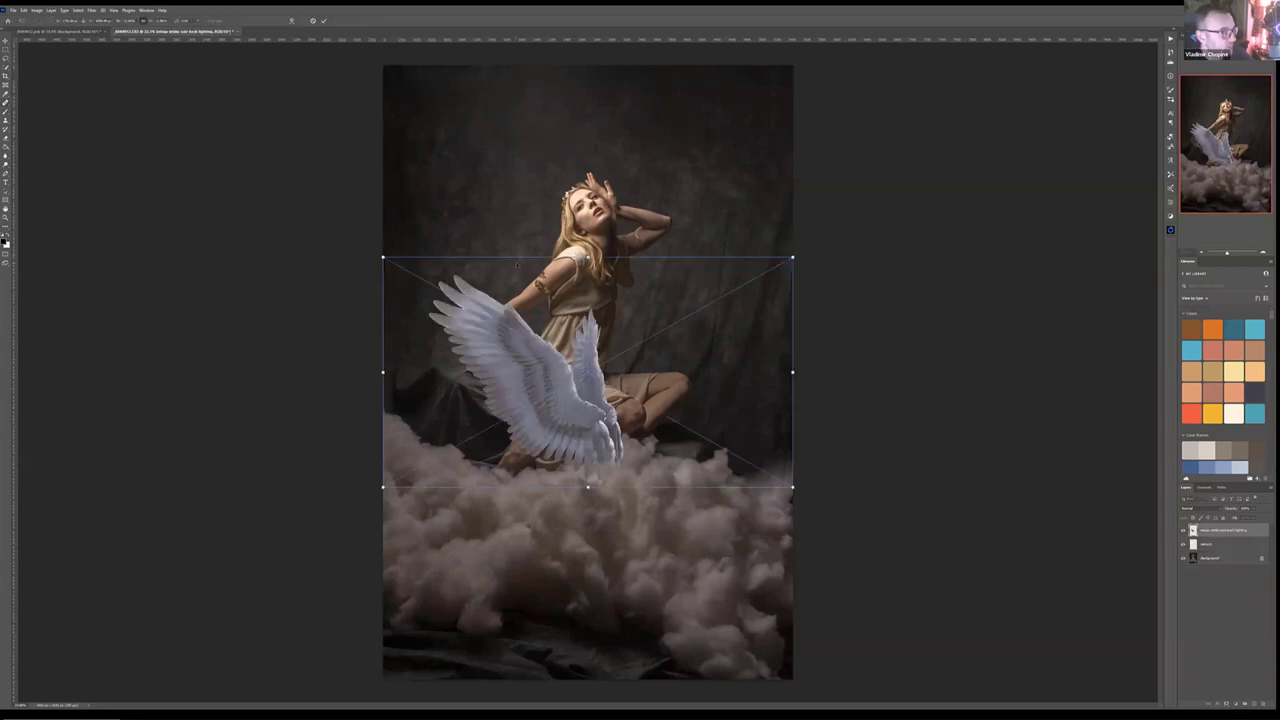
Step: Move the placed white wings image up over the model's back, enlarge it well beyond the photo's width, and commit the transformation
drag(530, 370, 523, 213)
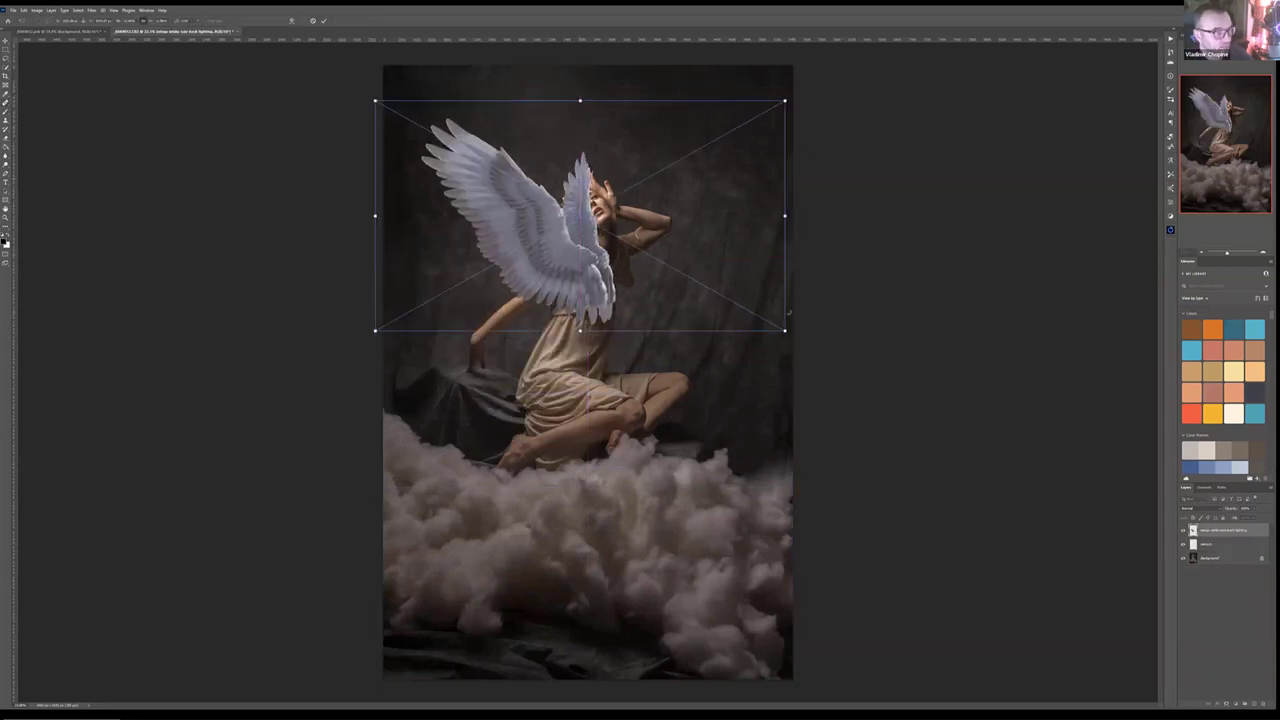
drag(785, 330, 991, 443)
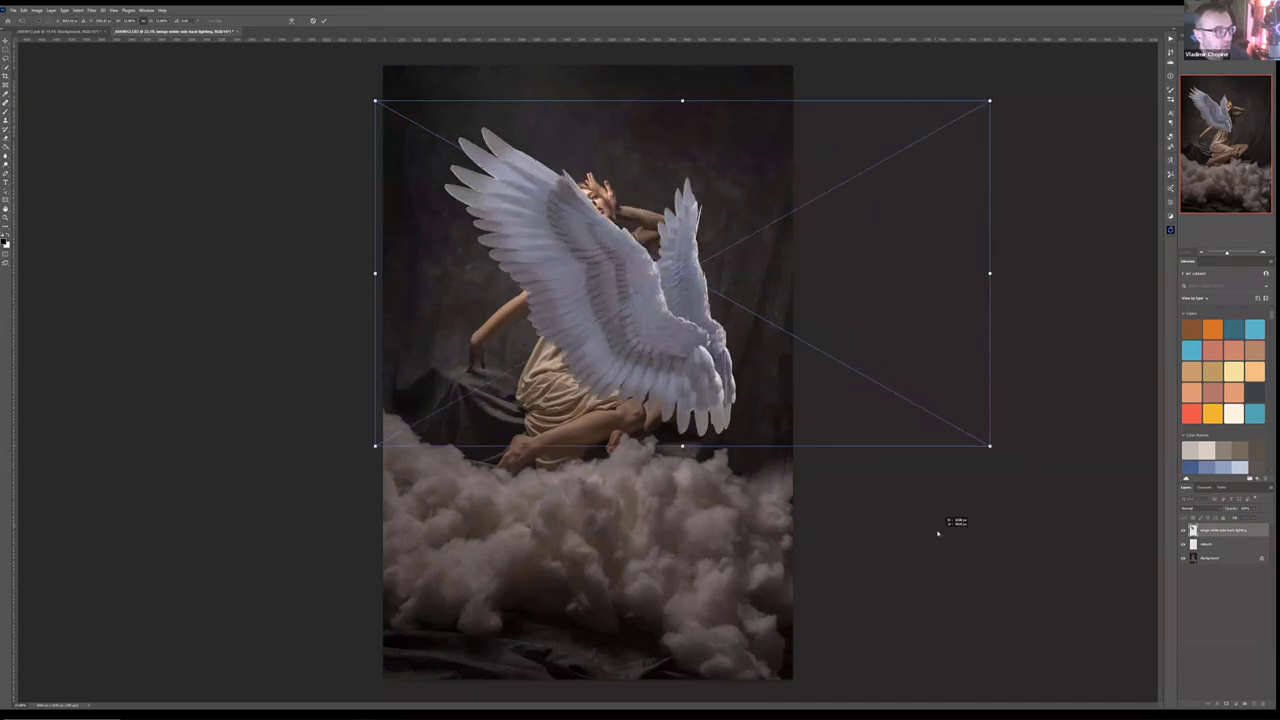
drag(797, 403, 687, 307)
drag(911, 384, 993, 435)
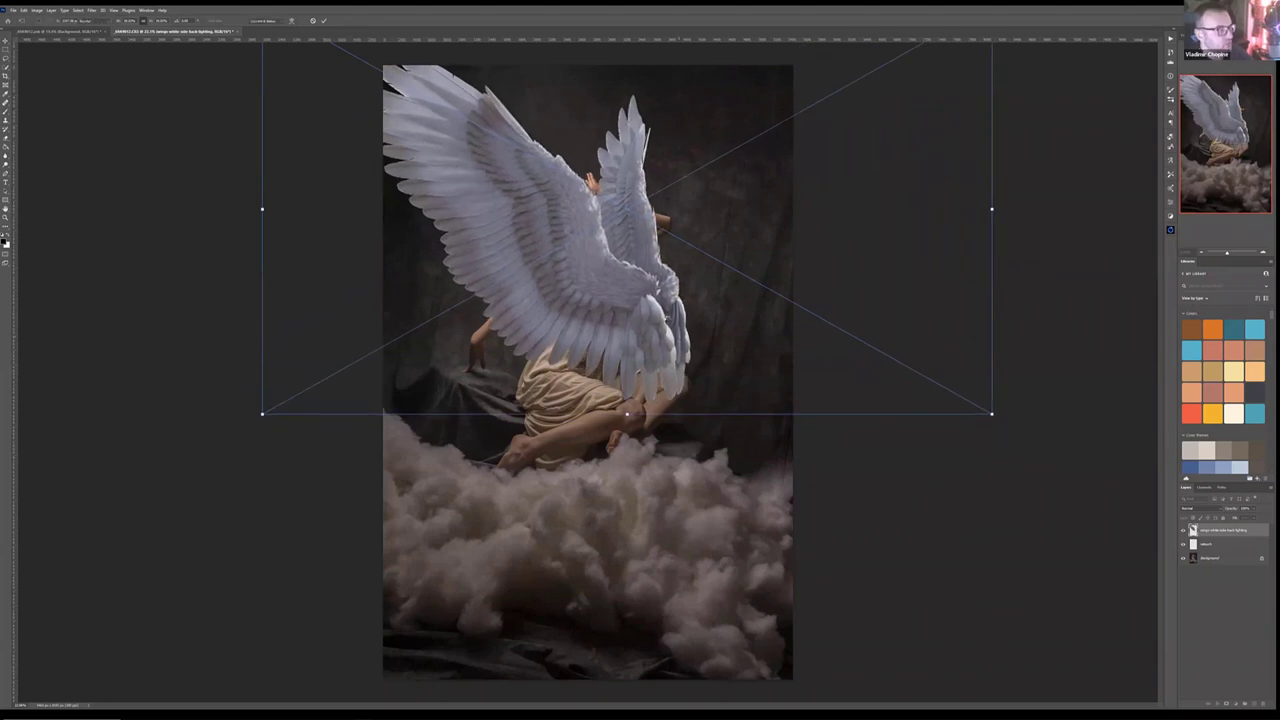
key(Return)
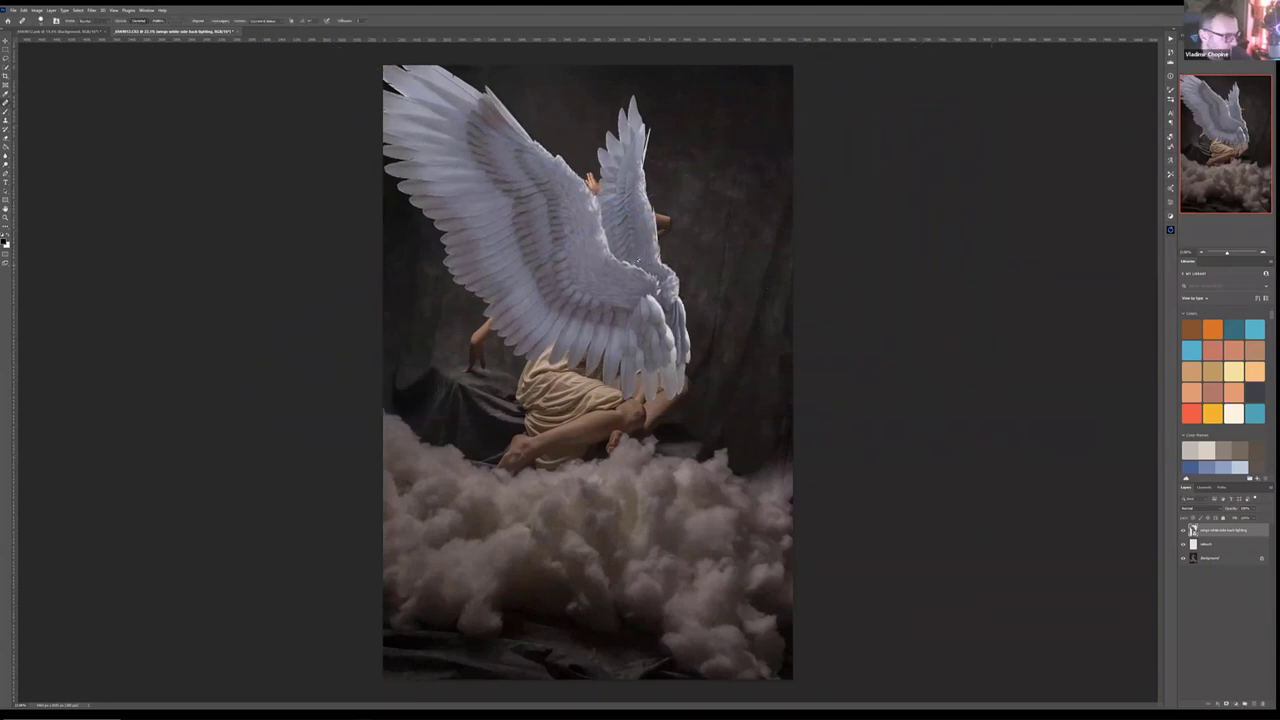
click(641, 292)
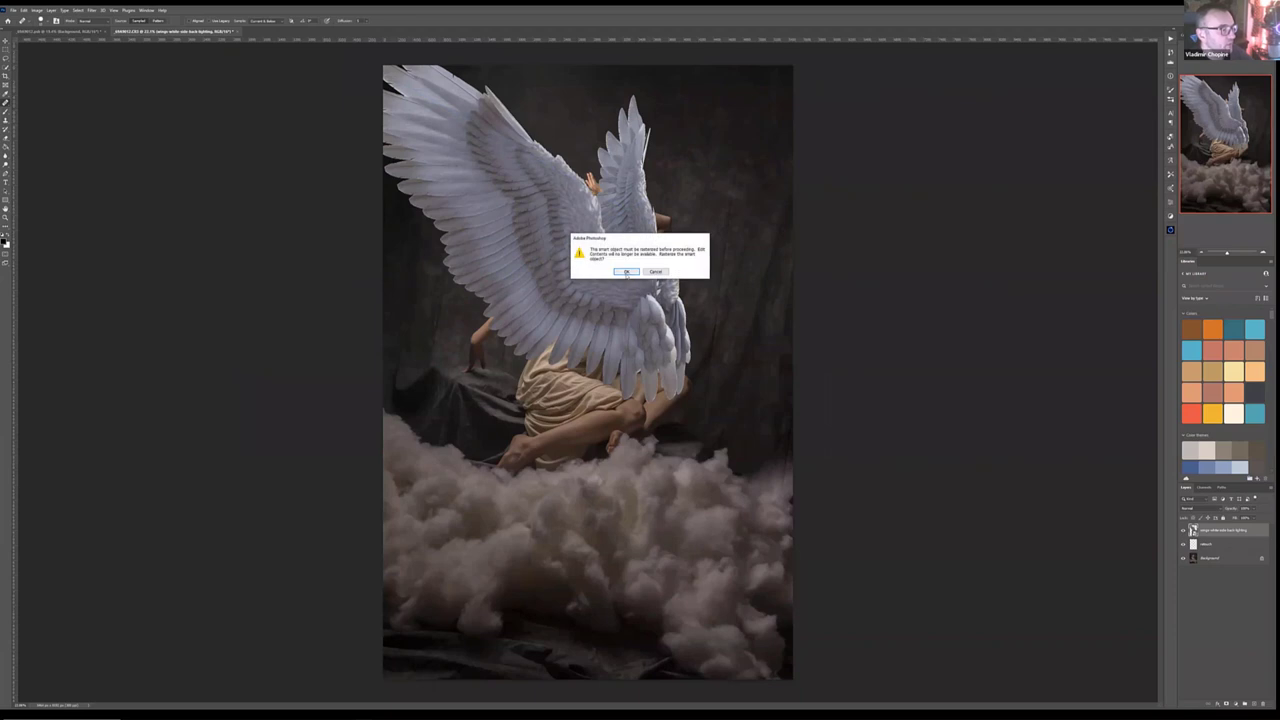
Step: Rasterize the placed wings layer and move the wings left and up so their base sits against the model's back
click(627, 272)
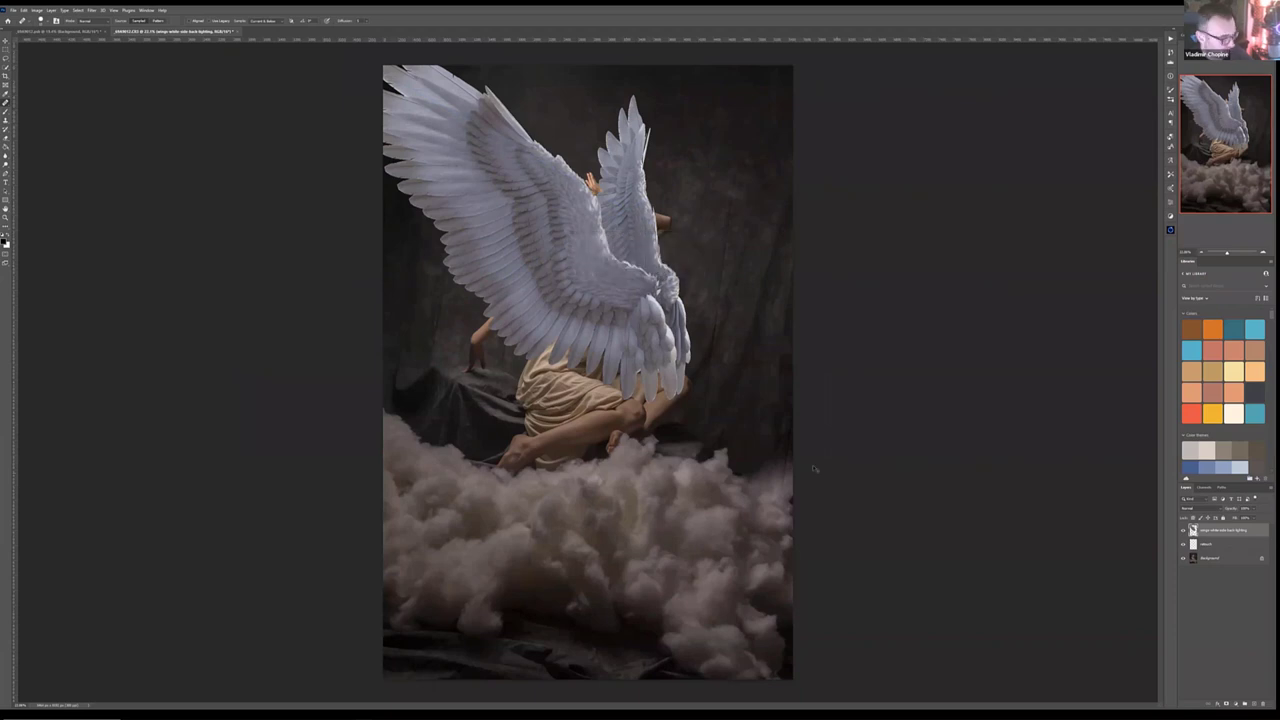
key(v)
drag(610, 258, 531, 222)
key(ctrl+minus)
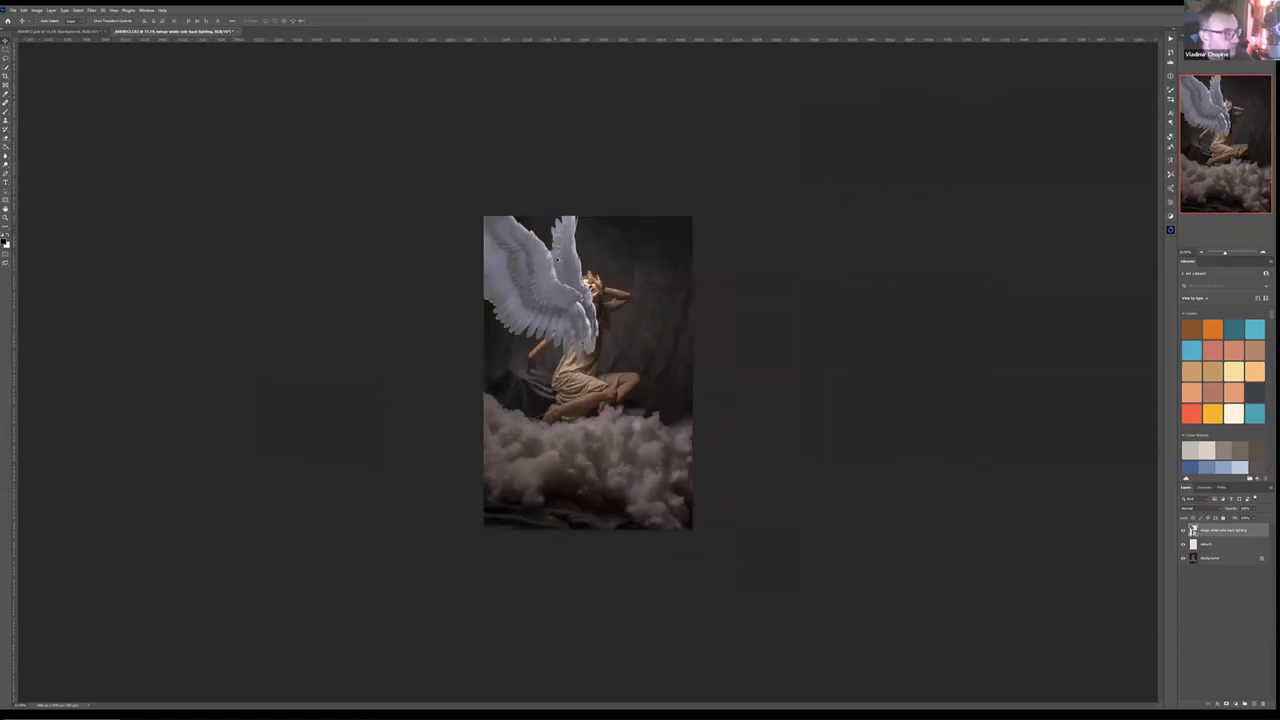
scroll(558, 260, up, 3)
scroll(559, 262, down, 2)
mouse_move(562, 284)
mouse_down()
mouse_move(552, 298)
mouse_move(563, 296)
mouse_up()
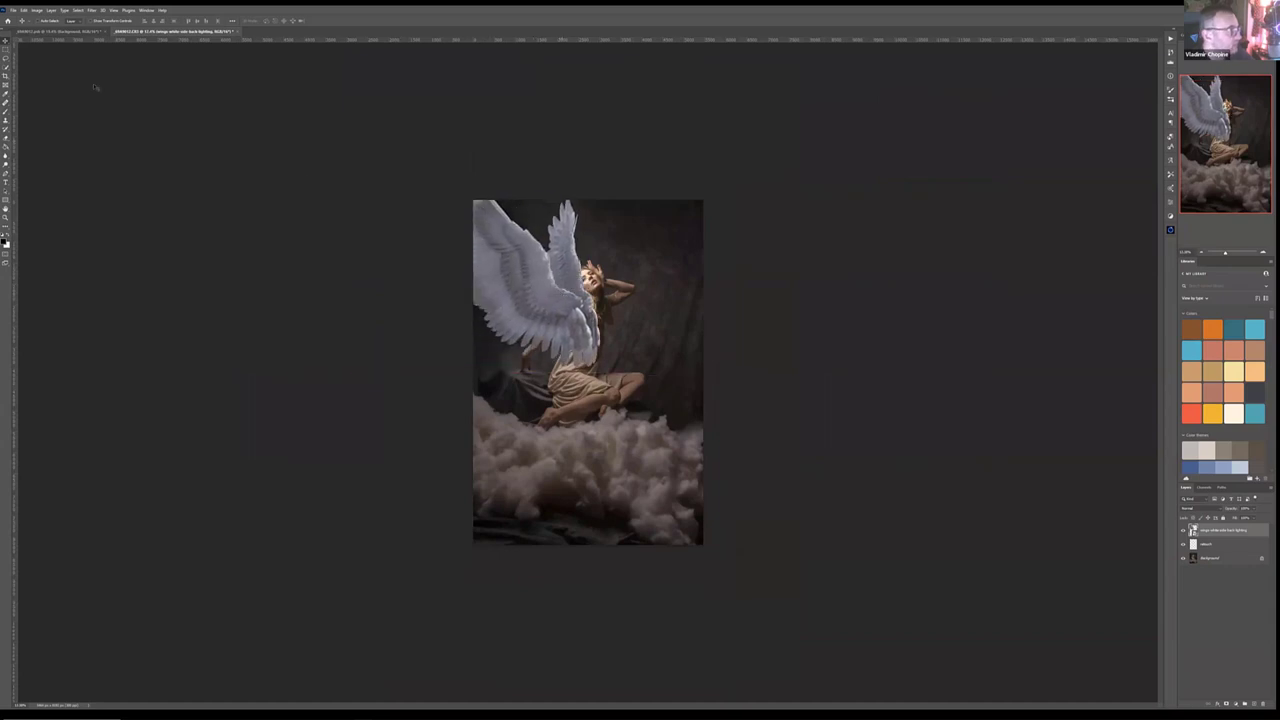
key(c)
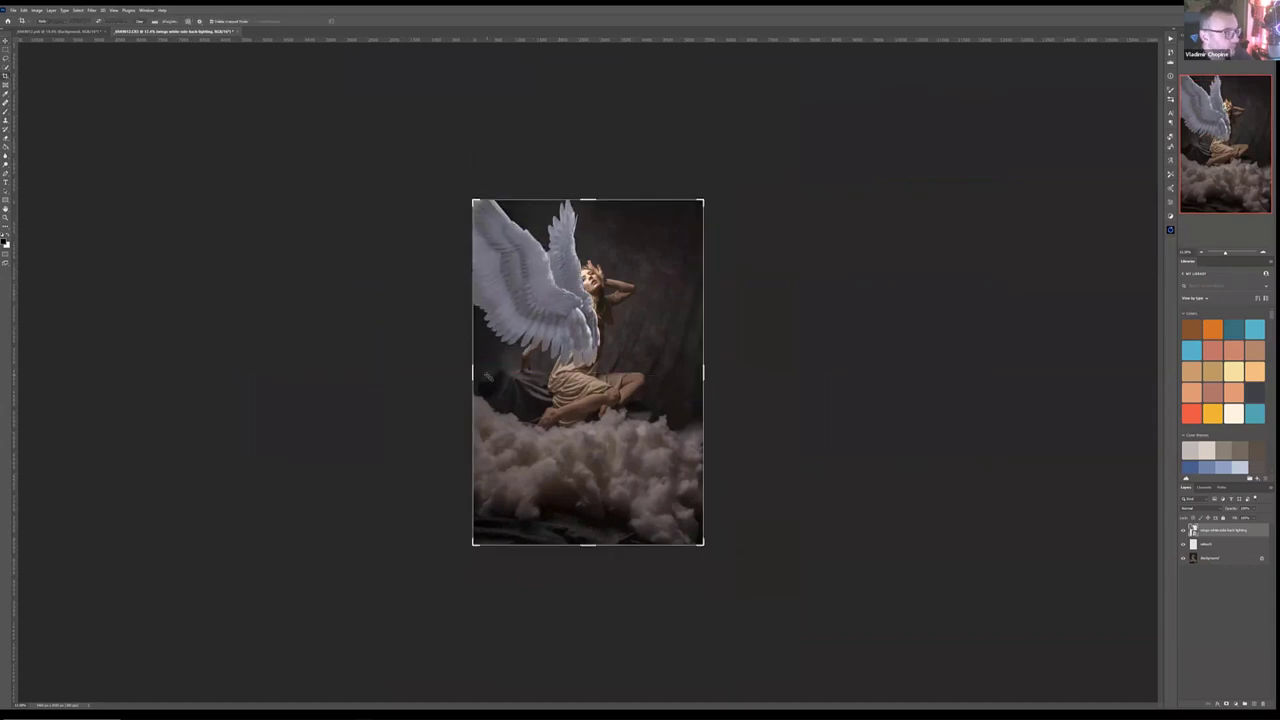
drag(473, 372, 436, 372)
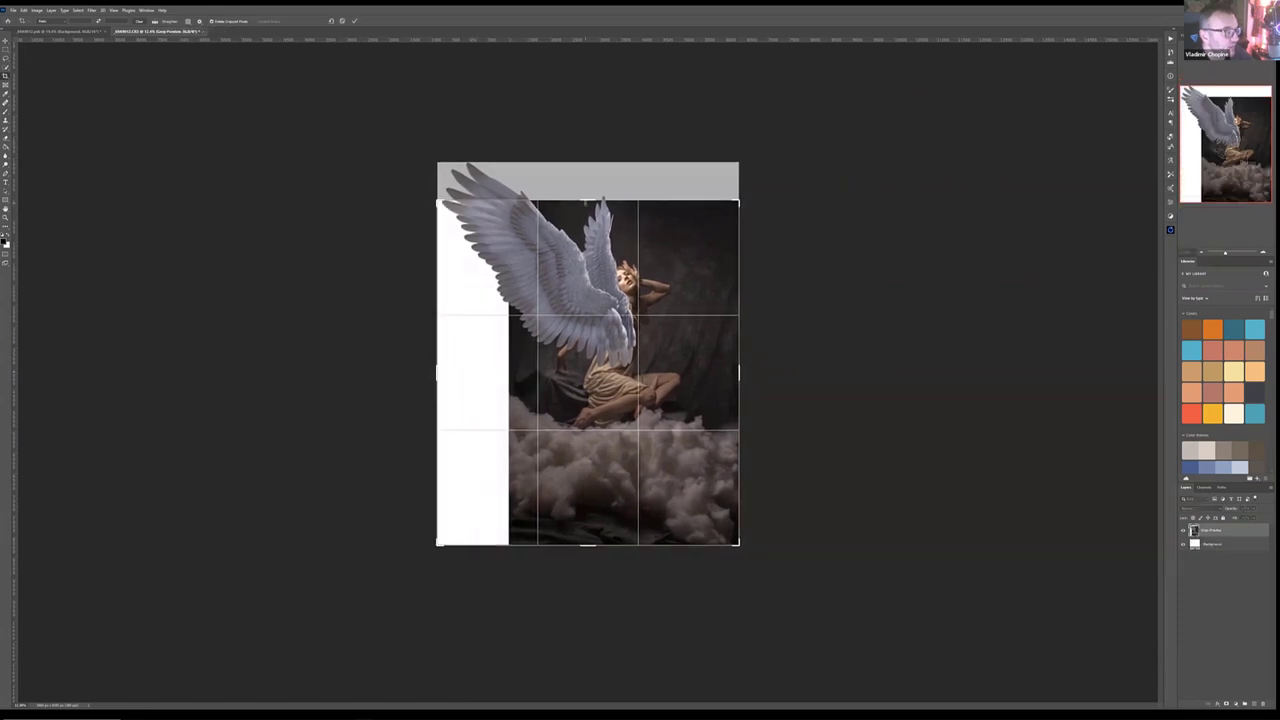
drag(588, 200, 588, 174)
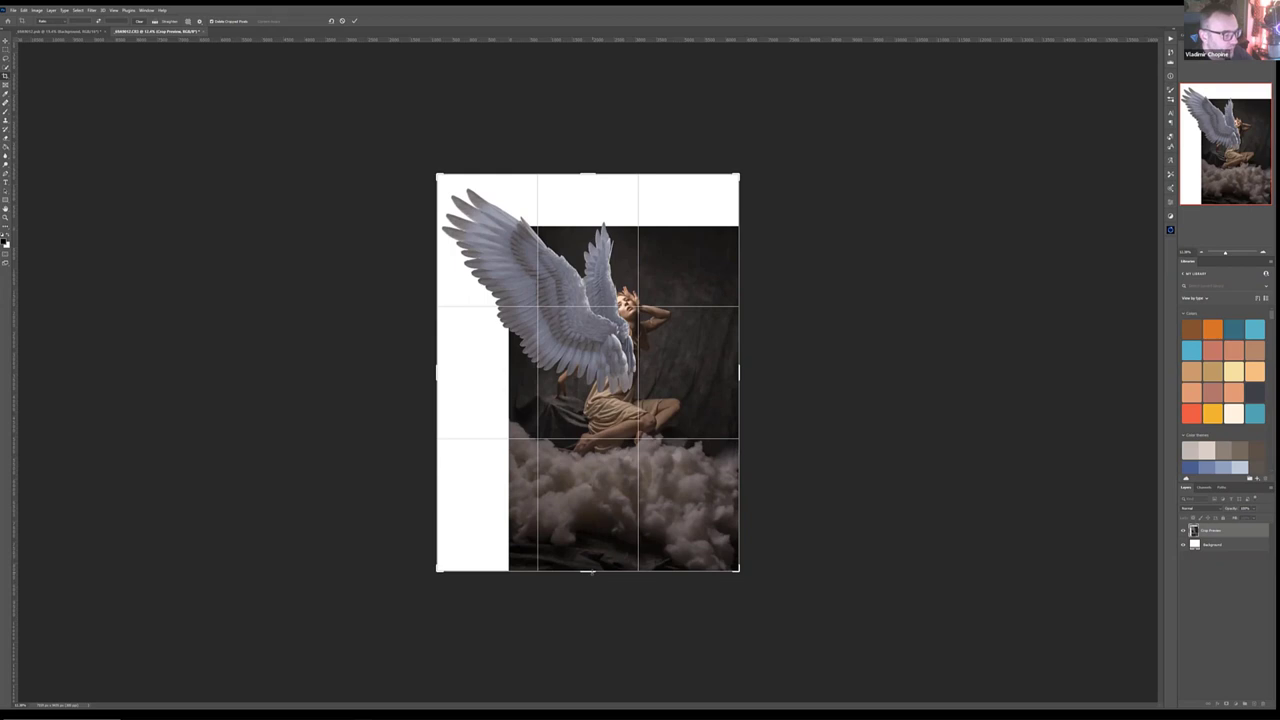
drag(587, 173, 588, 146)
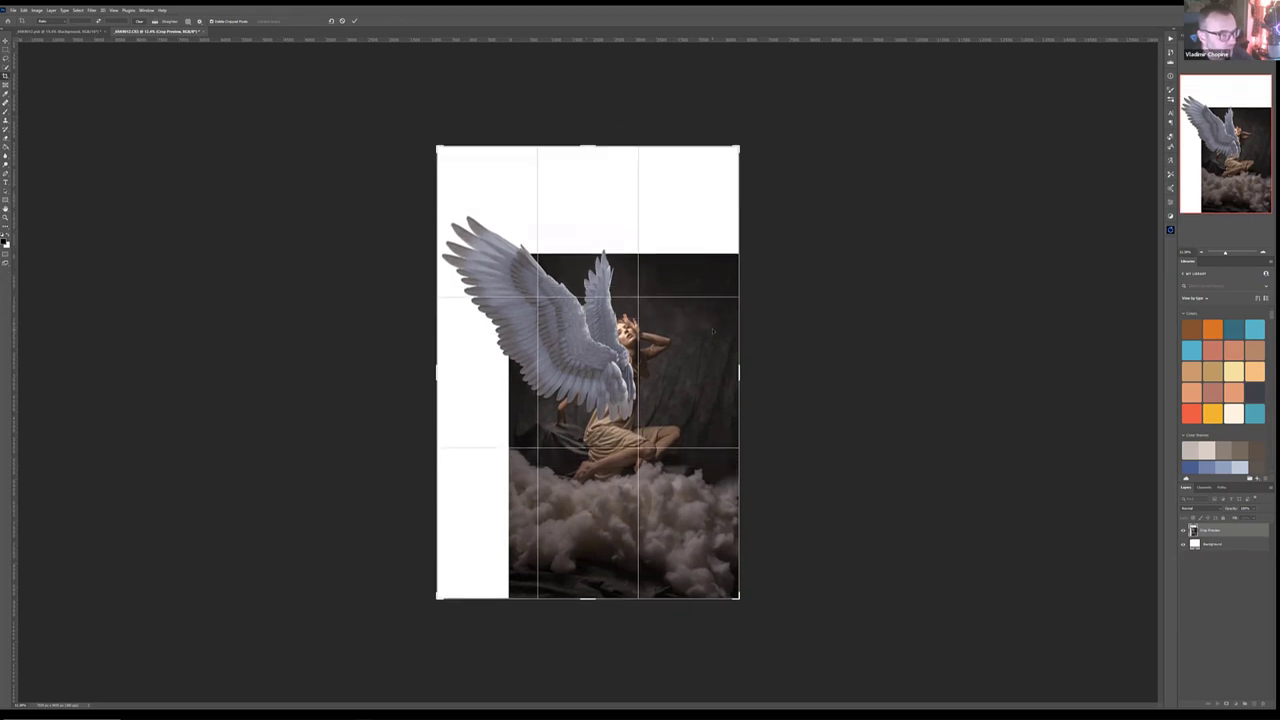
drag(424, 368, 417, 368)
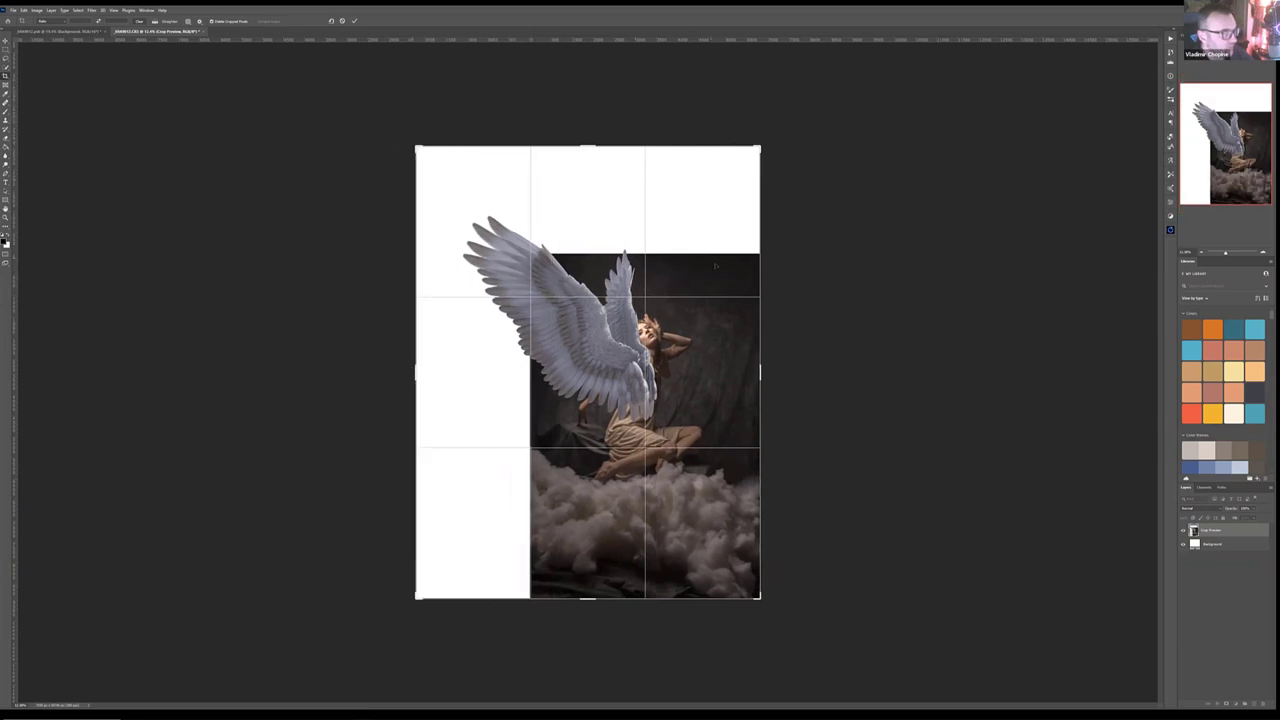
drag(416, 370, 416, 370)
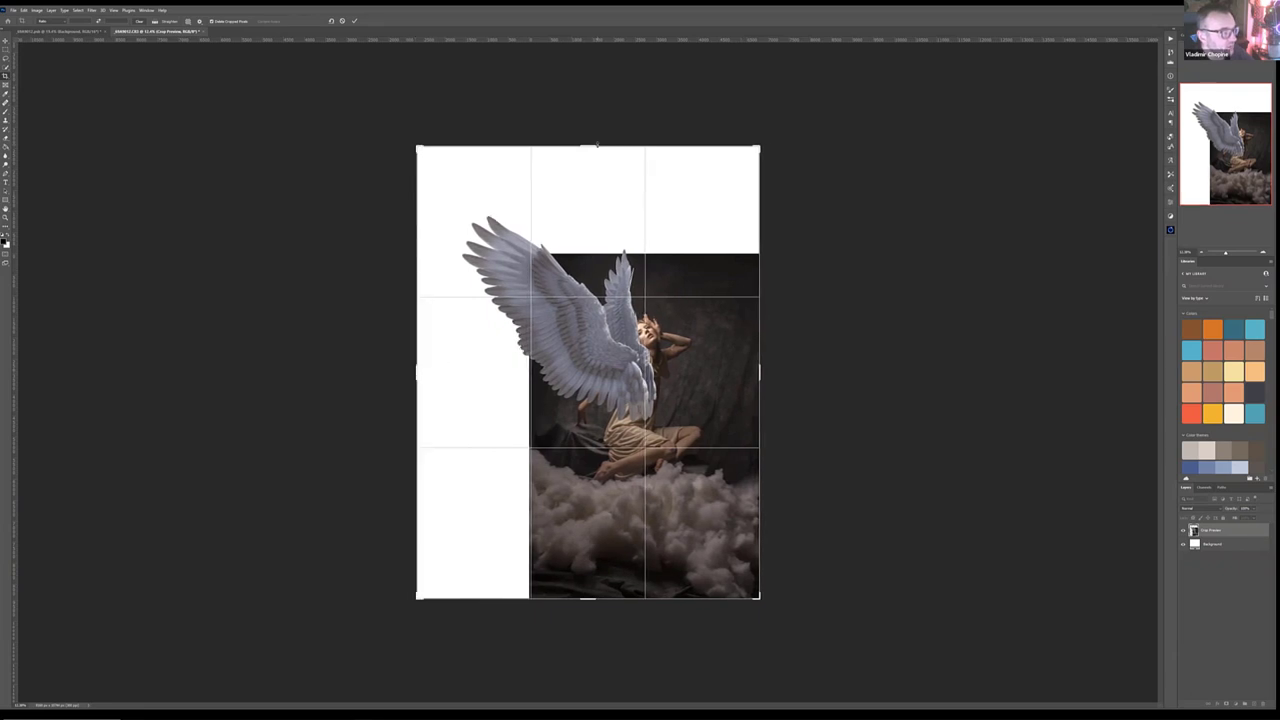
drag(594, 153, 597, 143)
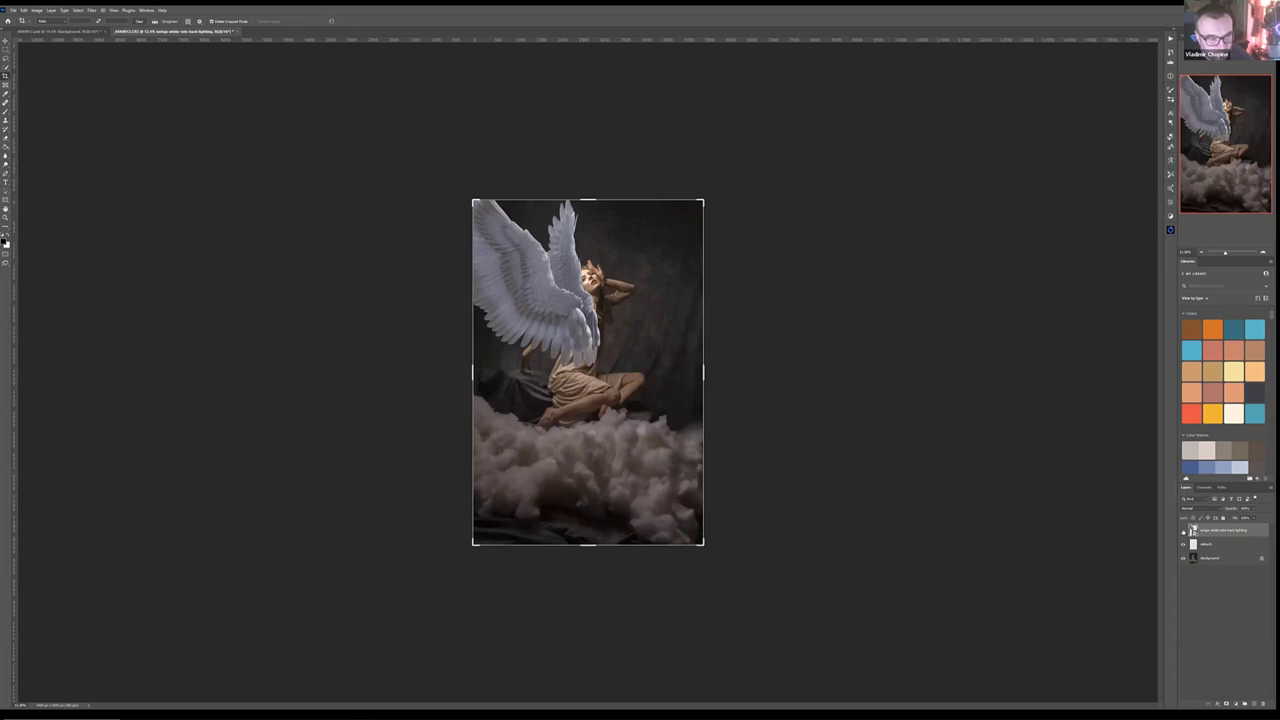
Step: Hide the wings and retouch layers and unlock the background photo as a regular layer
click(1183, 530)
click(1228, 560)
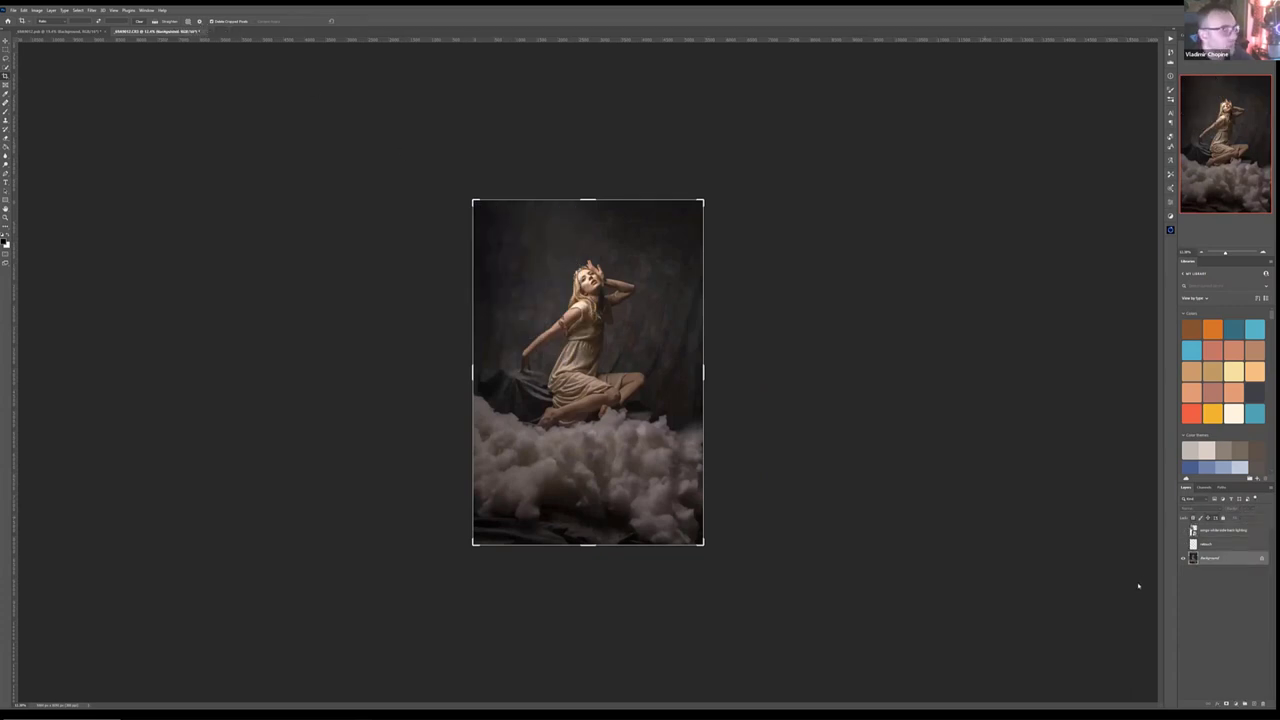
click(1262, 560)
Step: Try a content-aware crop extending the photo far to the left and above the model in one go, and undo it
drag(471, 373, 419, 372)
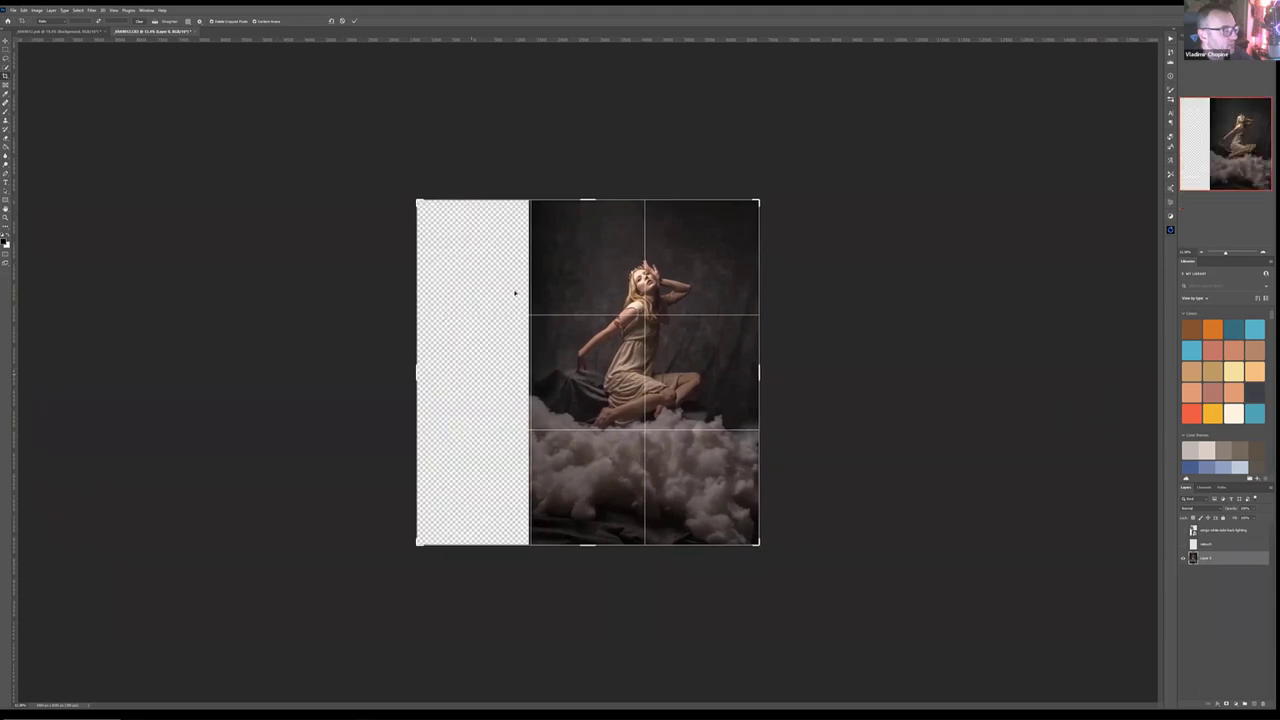
drag(593, 197, 590, 164)
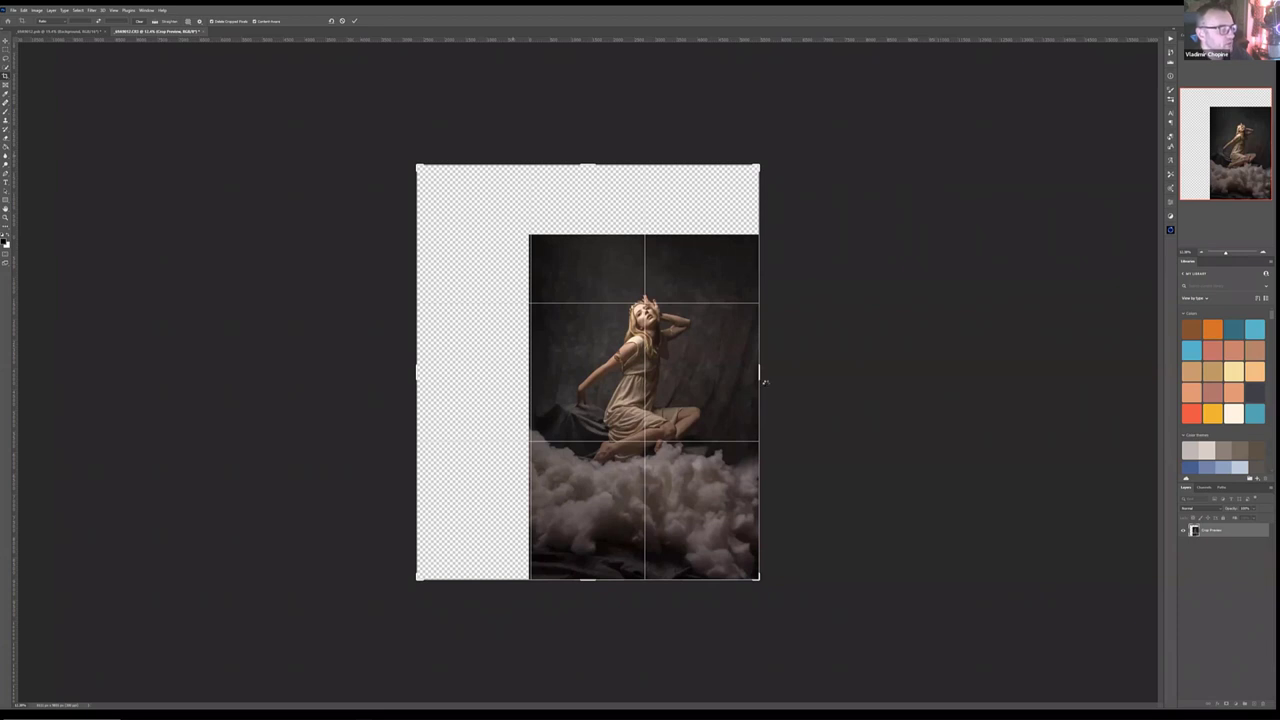
key(Return)
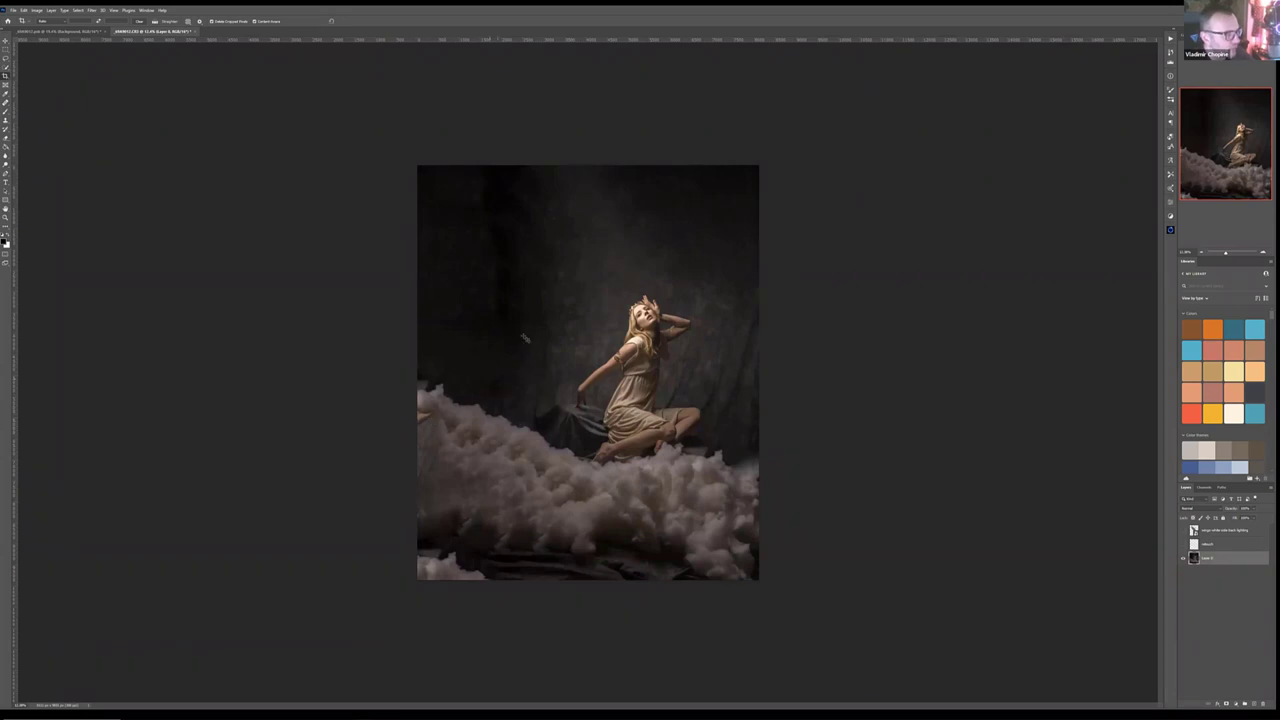
key(ctrl+z)
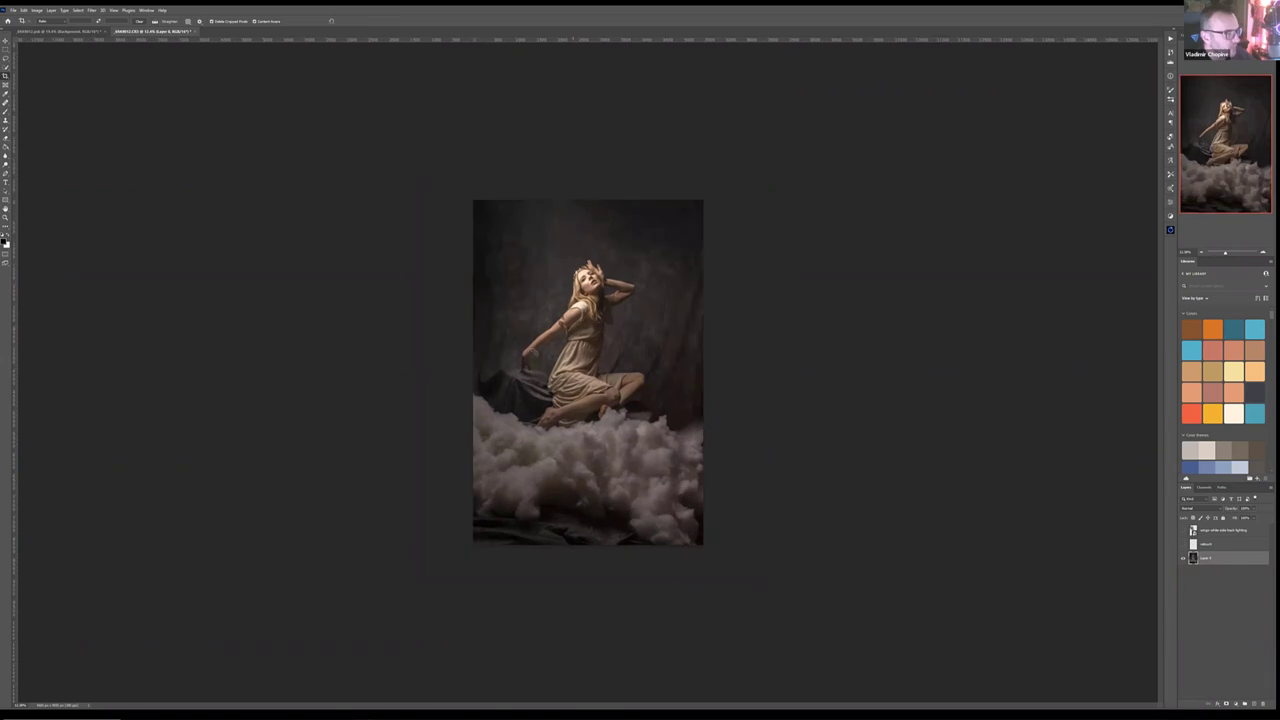
Step: Extend the photo by a narrow strip on its left and upper sides with a content-aware crop
click(466, 364)
drag(471, 372, 458, 372)
drag(590, 198, 588, 188)
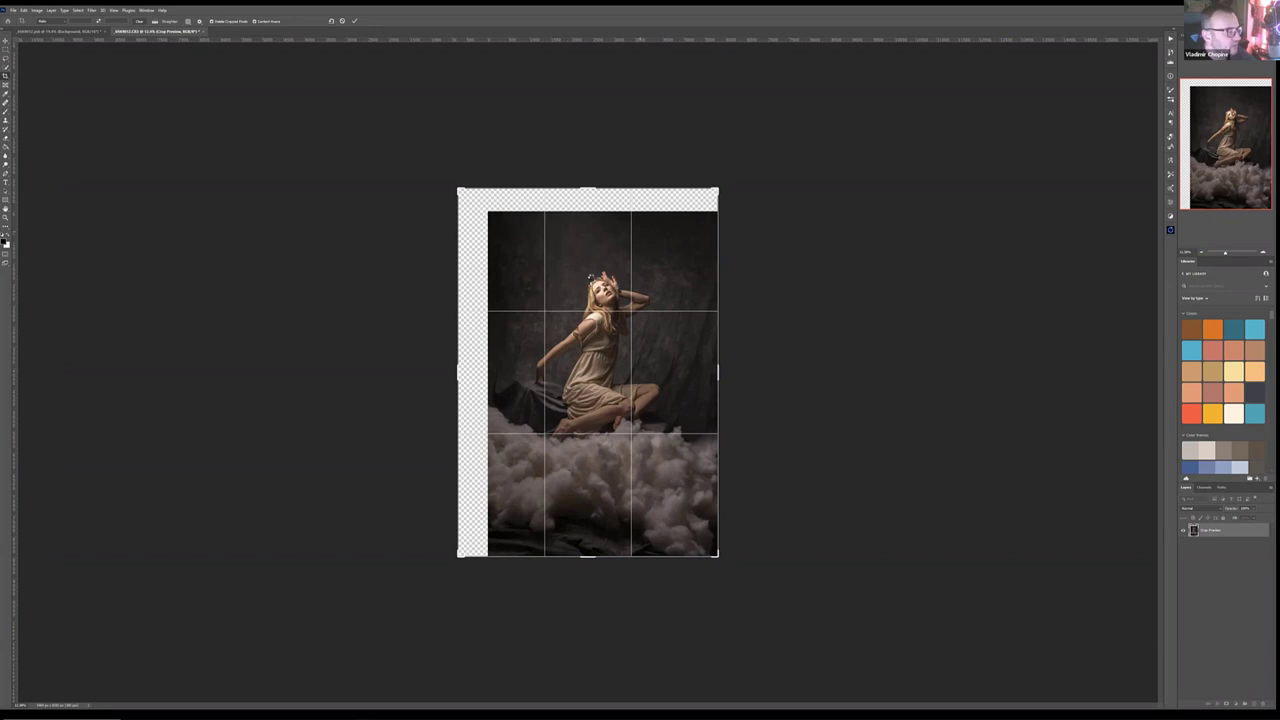
key(Return)
Step: Widen the content-aware crop frame well beyond the photo's left and upper edges, and trim the dark lower edge and a sliver of the right edge
click(476, 351)
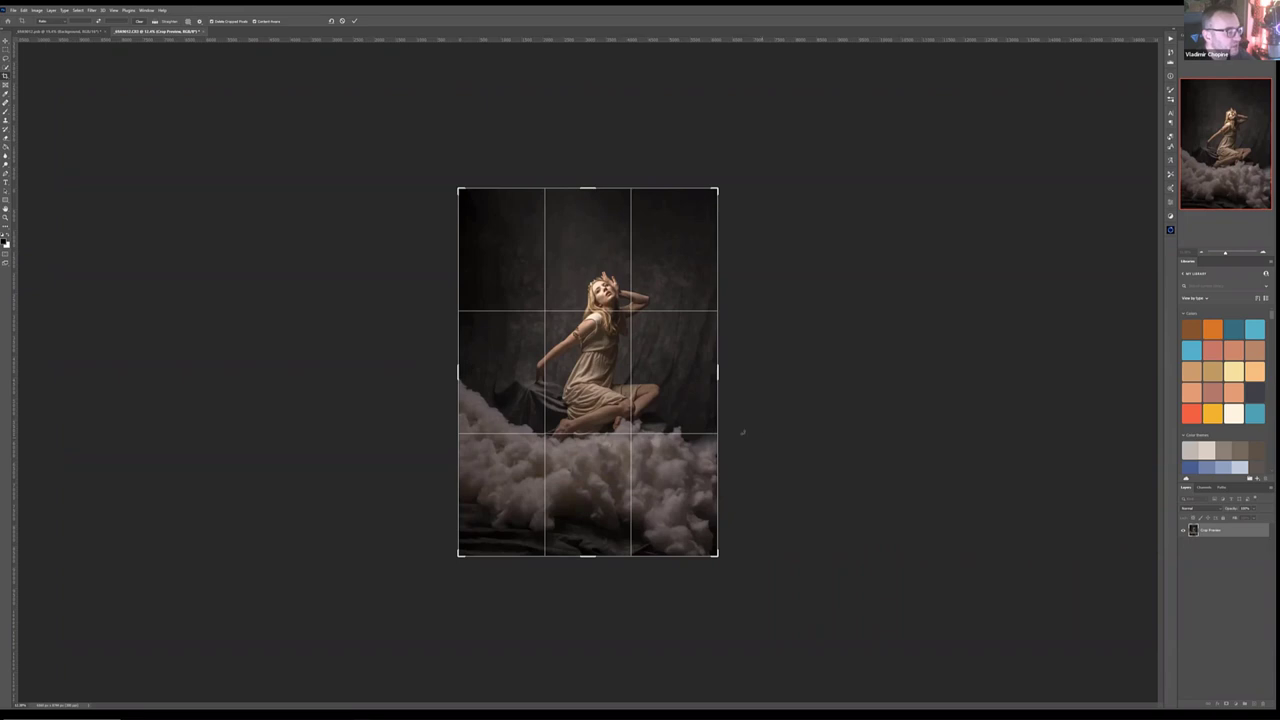
drag(455, 373, 439, 372)
drag(590, 187, 588, 160)
drag(431, 374, 419, 371)
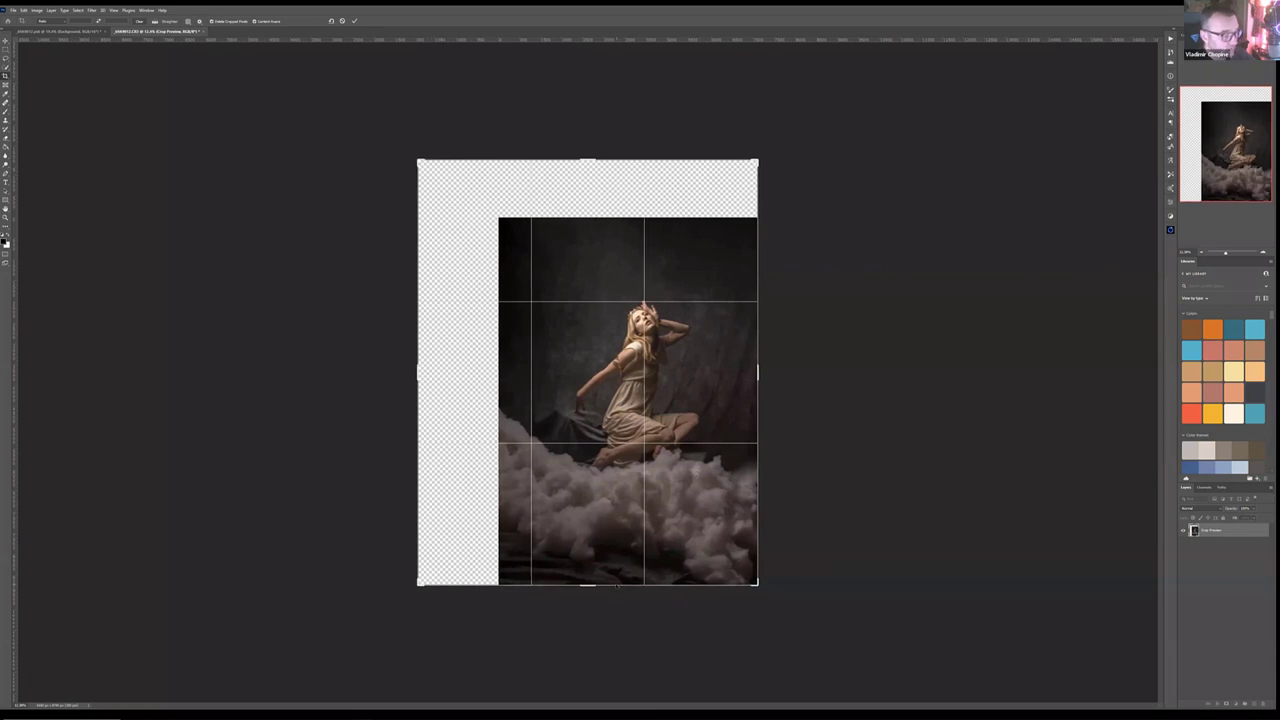
drag(586, 587, 572, 567)
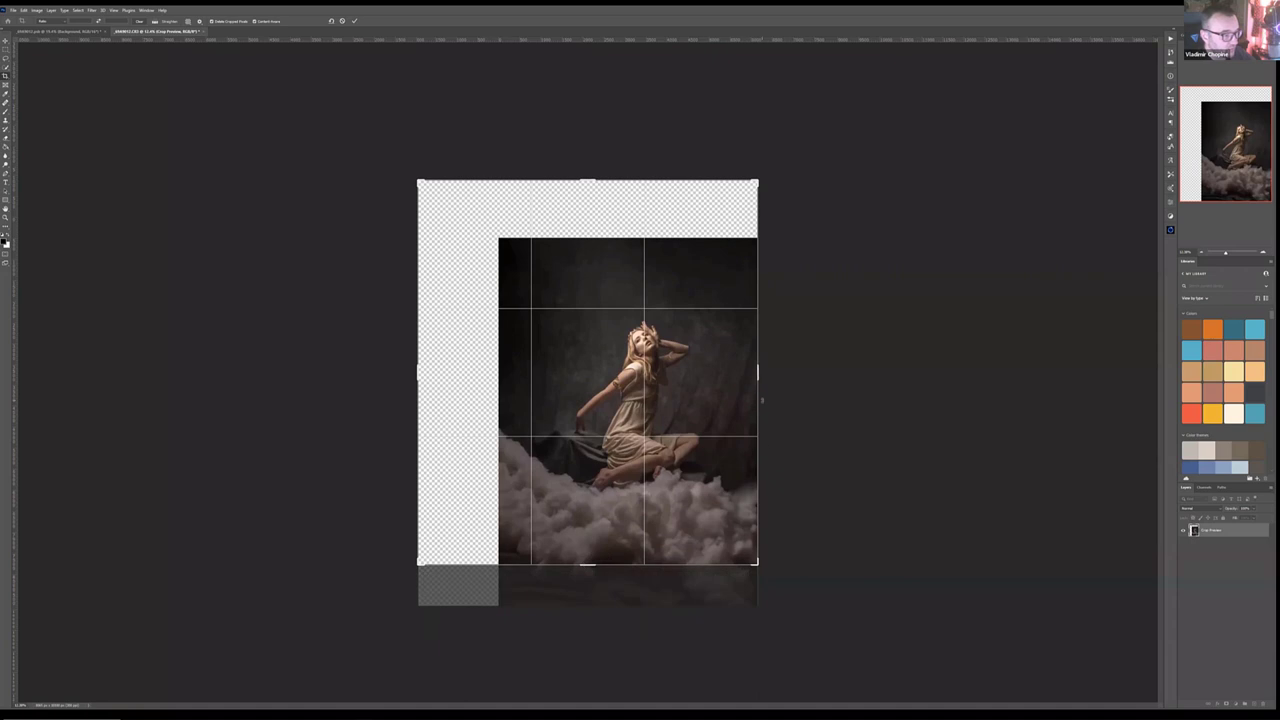
mouse_move(758, 373)
mouse_down()
mouse_move(766, 363)
mouse_move(755, 370)
mouse_up()
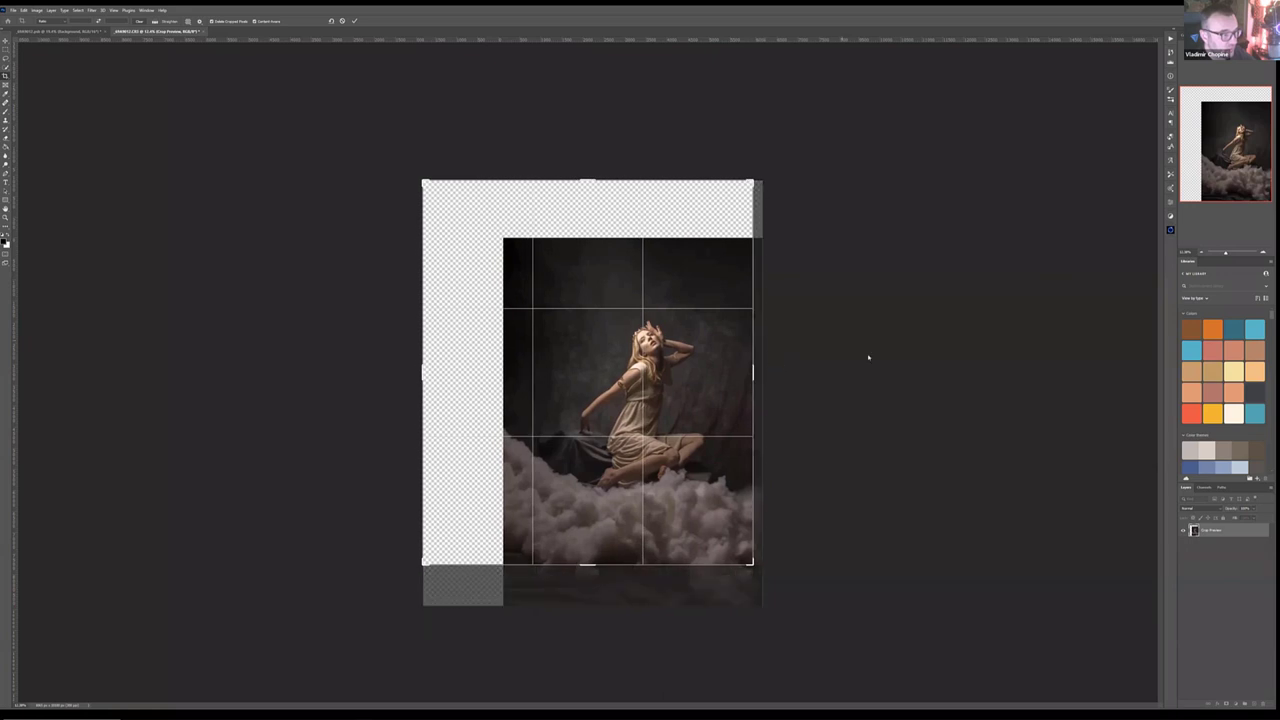
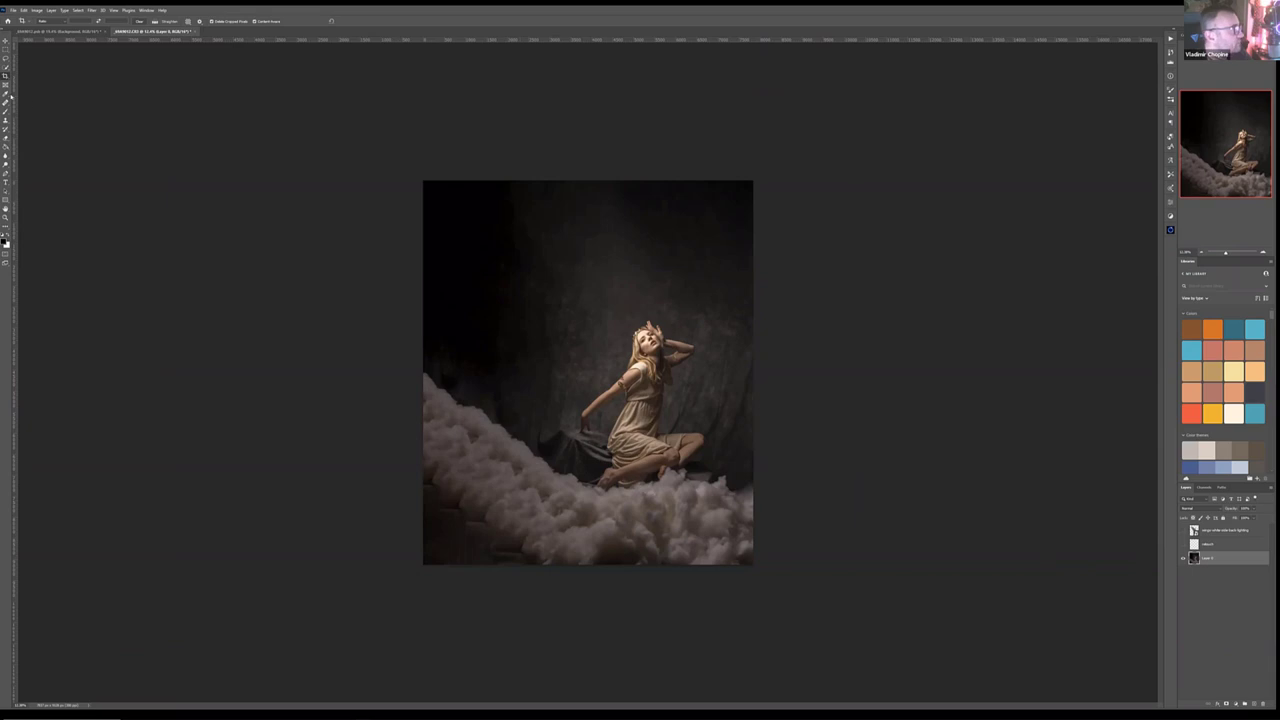
Step: Cover the dark gap in the lower-left corner of the extended photo with cloud texture using the Patch tool
click(5, 104)
click(44, 118)
mouse_move(422, 476)
mouse_down()
mouse_move(455, 511)
mouse_move(406, 497)
mouse_move(421, 476)
mouse_up()
drag(442, 503, 479, 455)
mouse_move(486, 498)
mouse_down()
mouse_move(416, 530)
mouse_move(476, 534)
mouse_move(486, 518)
mouse_move(611, 528)
mouse_up()
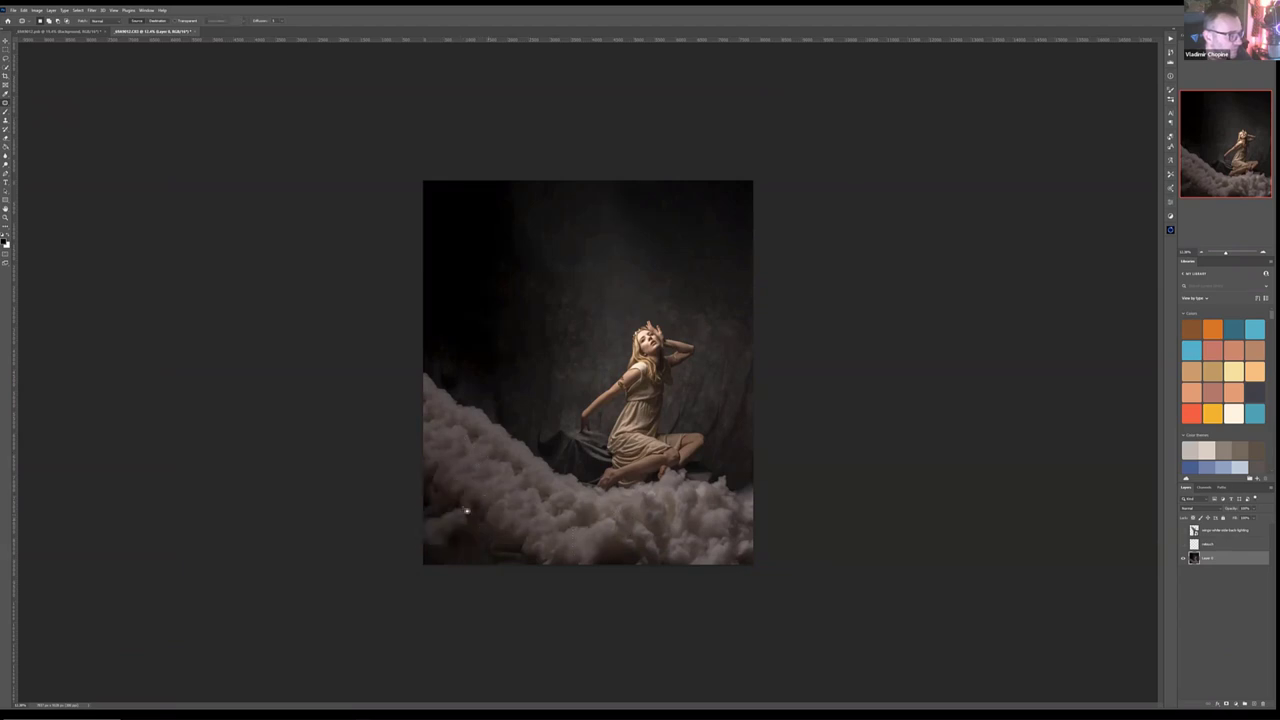
mouse_move(488, 524)
mouse_down()
mouse_move(427, 575)
mouse_move(496, 555)
mouse_move(518, 483)
mouse_move(472, 561)
mouse_move(531, 577)
mouse_move(536, 548)
mouse_move(509, 531)
mouse_up()
drag(518, 547, 608, 514)
key(ctrl+d)
mouse_move(481, 517)
mouse_down()
mouse_move(478, 555)
mouse_move(514, 541)
mouse_move(538, 509)
mouse_up()
key(ctrl+d)
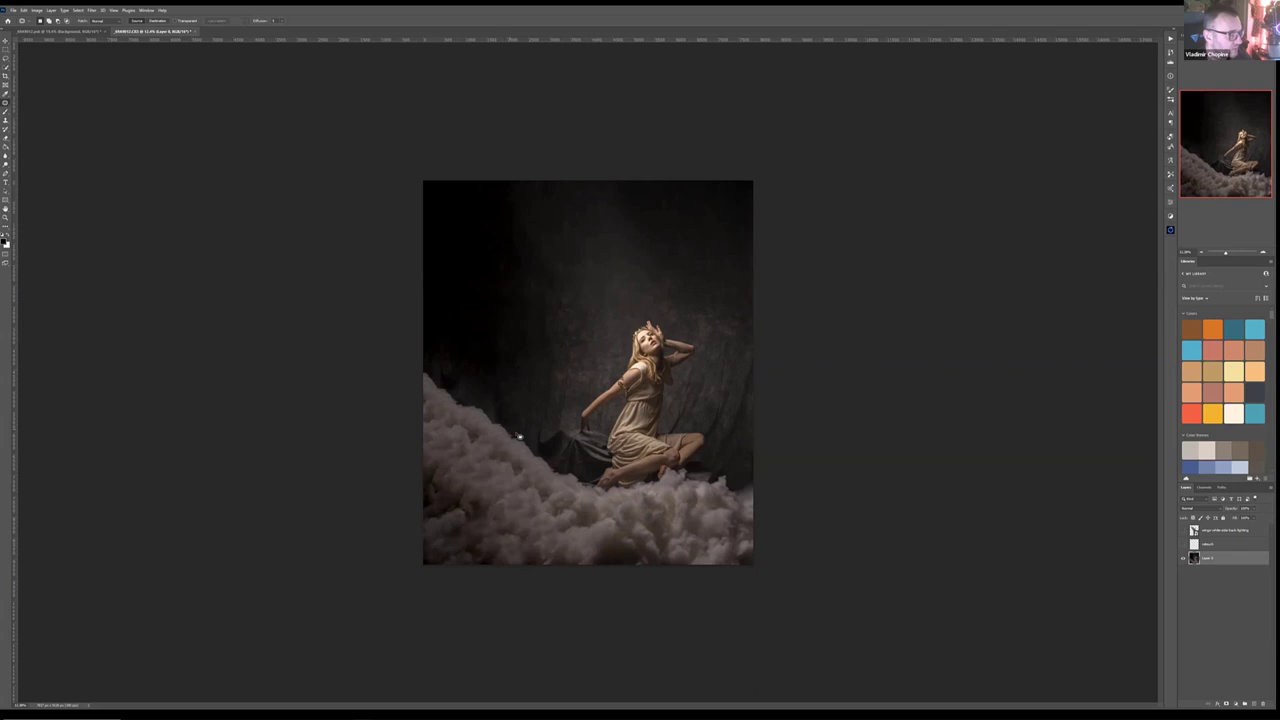
Step: Patch the upper edge of the cloud bank left of the model to break up its smooth, straight outline
mouse_move(514, 433)
mouse_down()
mouse_move(511, 455)
mouse_move(534, 436)
mouse_move(514, 430)
mouse_up()
drag(520, 441, 466, 403)
key(ctrl+d)
mouse_move(470, 430)
mouse_down()
mouse_move(505, 409)
mouse_move(475, 393)
mouse_move(510, 436)
mouse_up()
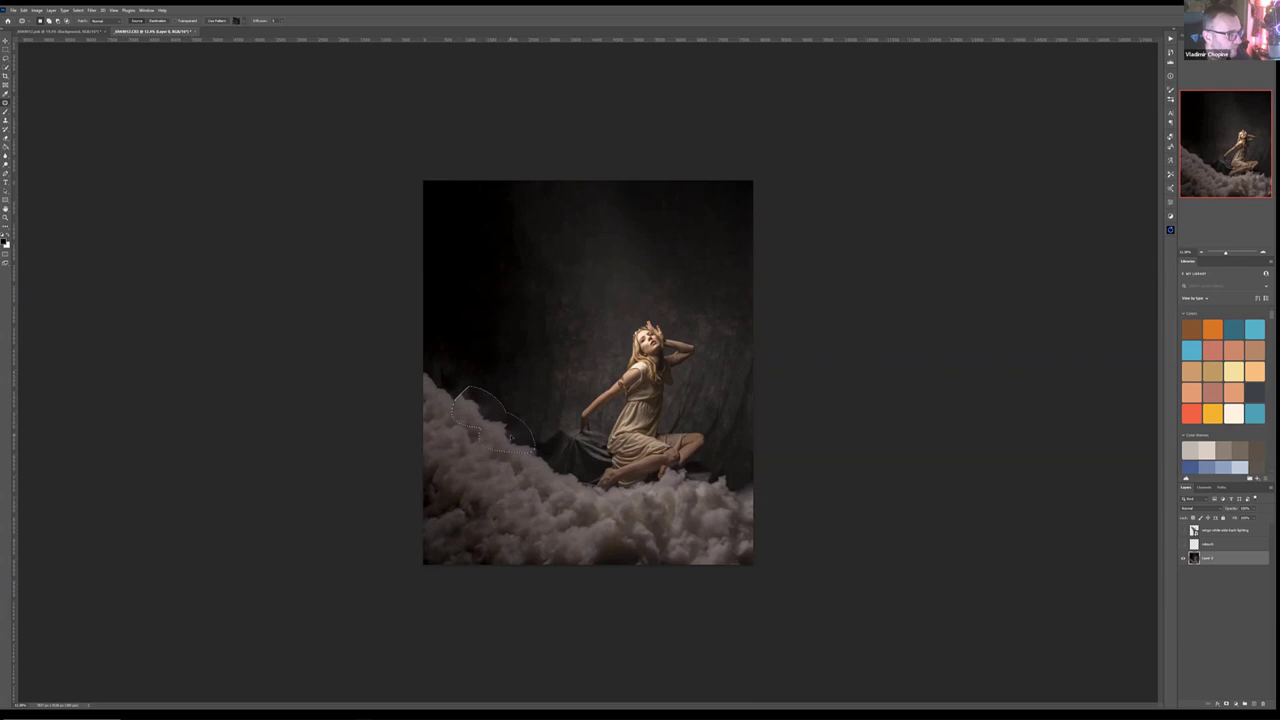
key(ctrl+d)
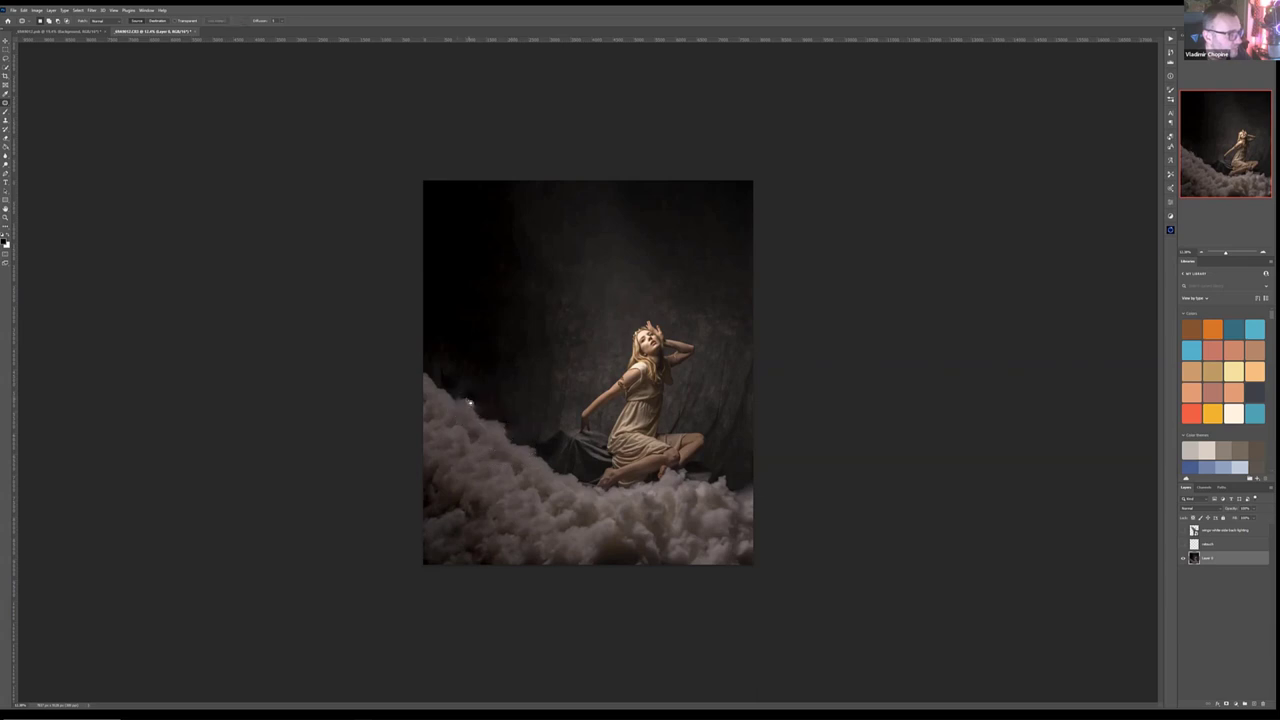
Step: Patch the black areas of the backdrop left of the model with lighter backdrop texture from nearer the centre
mouse_move(463, 388)
mouse_down()
mouse_move(490, 402)
mouse_move(479, 393)
mouse_up()
drag(502, 314, 507, 317)
drag(491, 345, 597, 265)
key(ctrl+d)
mouse_move(514, 238)
mouse_down()
mouse_move(475, 334)
mouse_move(545, 233)
mouse_up()
drag(520, 301, 624, 276)
key(ctrl+d)
mouse_move(518, 199)
mouse_down()
mouse_move(528, 281)
mouse_move(545, 204)
mouse_up()
drag(452, 276, 533, 295)
key(ctrl+d)
Step: Patch the clouds along the photo's left edge and lower-left corner with neighbouring cloud texture
mouse_move(414, 483)
mouse_down()
mouse_move(436, 472)
mouse_move(500, 489)
mouse_up()
key(ctrl+d)
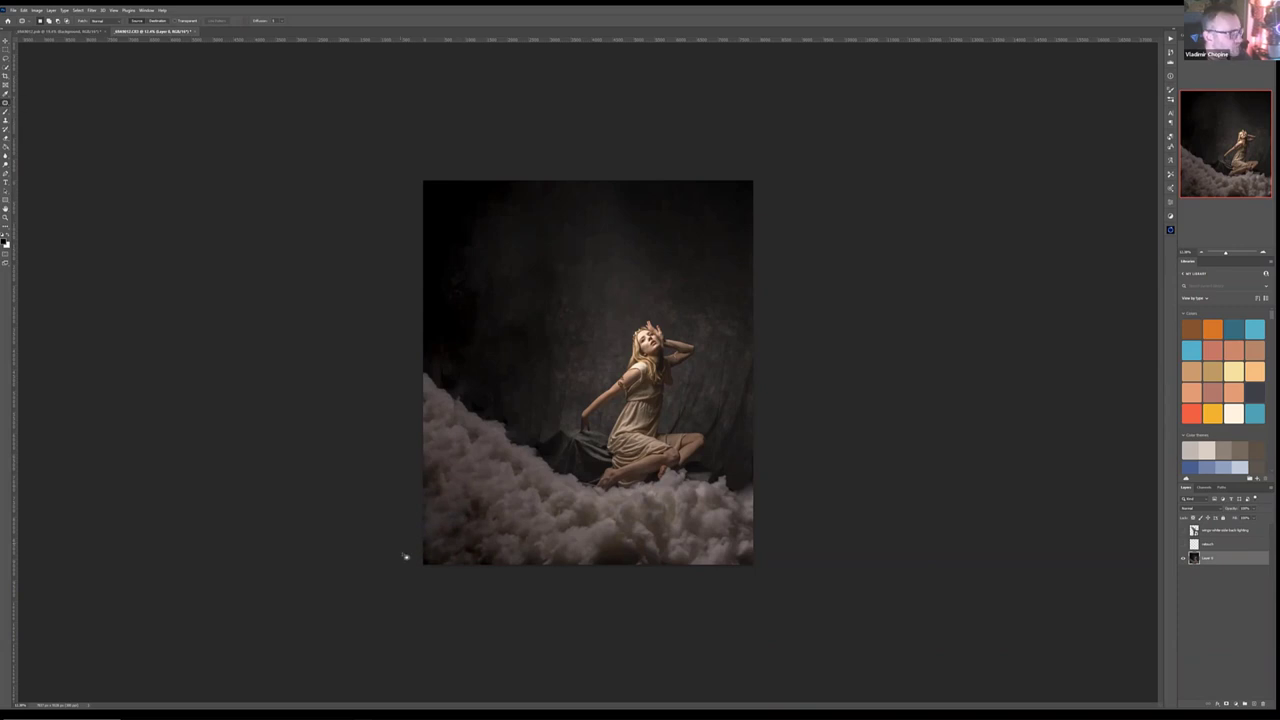
mouse_move(412, 548)
mouse_down()
mouse_move(456, 563)
mouse_move(422, 550)
mouse_up()
mouse_move(438, 554)
mouse_down()
mouse_move(510, 514)
mouse_move(485, 547)
mouse_move(494, 562)
mouse_move(496, 551)
mouse_up()
drag(482, 554, 563, 549)
key(ctrl+d)
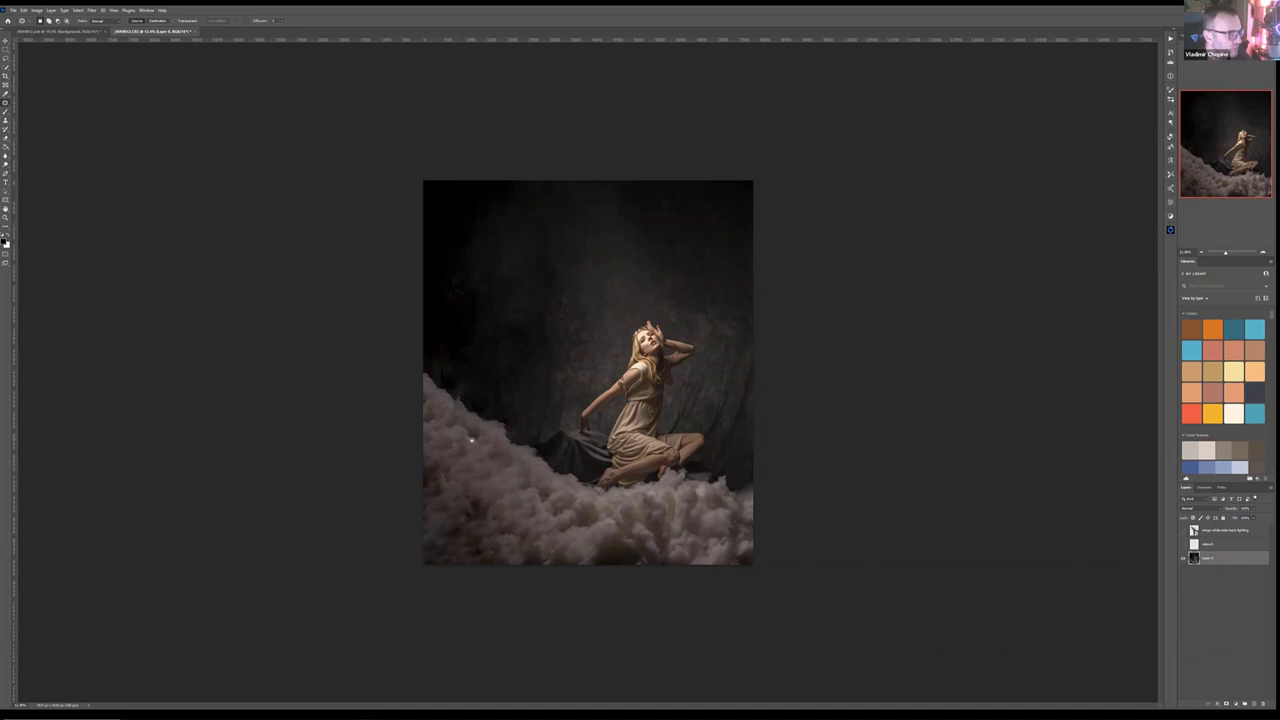
Step: Patch repeated and dark spots in the middle and upper part of the left cloud bank with other cloud areas
mouse_move(448, 463)
mouse_down()
mouse_move(489, 476)
mouse_move(480, 461)
mouse_move(572, 506)
mouse_up()
key(ctrl+d)
mouse_move(463, 494)
mouse_down()
mouse_move(504, 518)
mouse_move(498, 504)
mouse_move(528, 509)
mouse_move(527, 492)
mouse_up()
drag(514, 503, 640, 518)
key(ctrl+d)
drag(430, 433, 515, 480)
key(ctrl+d)
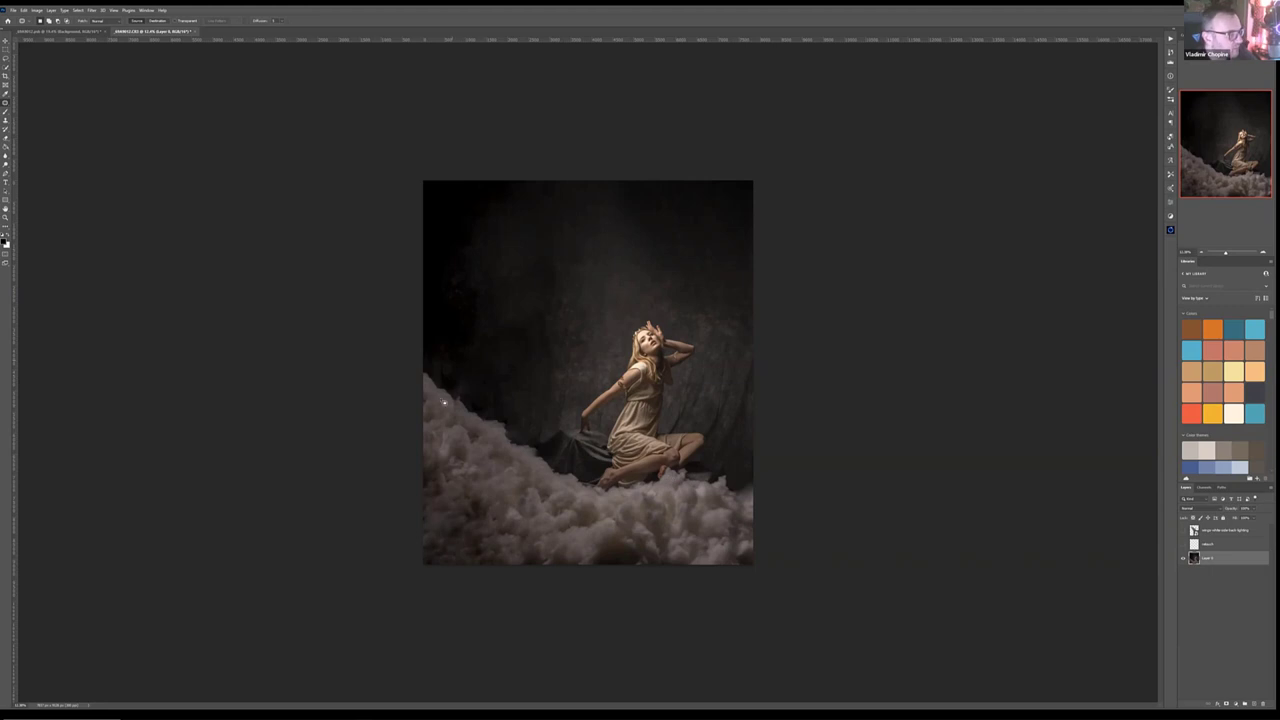
Step: Compare the extended photo with the winged composite in the other document and briefly preview the wings layer over it
click(60, 31)
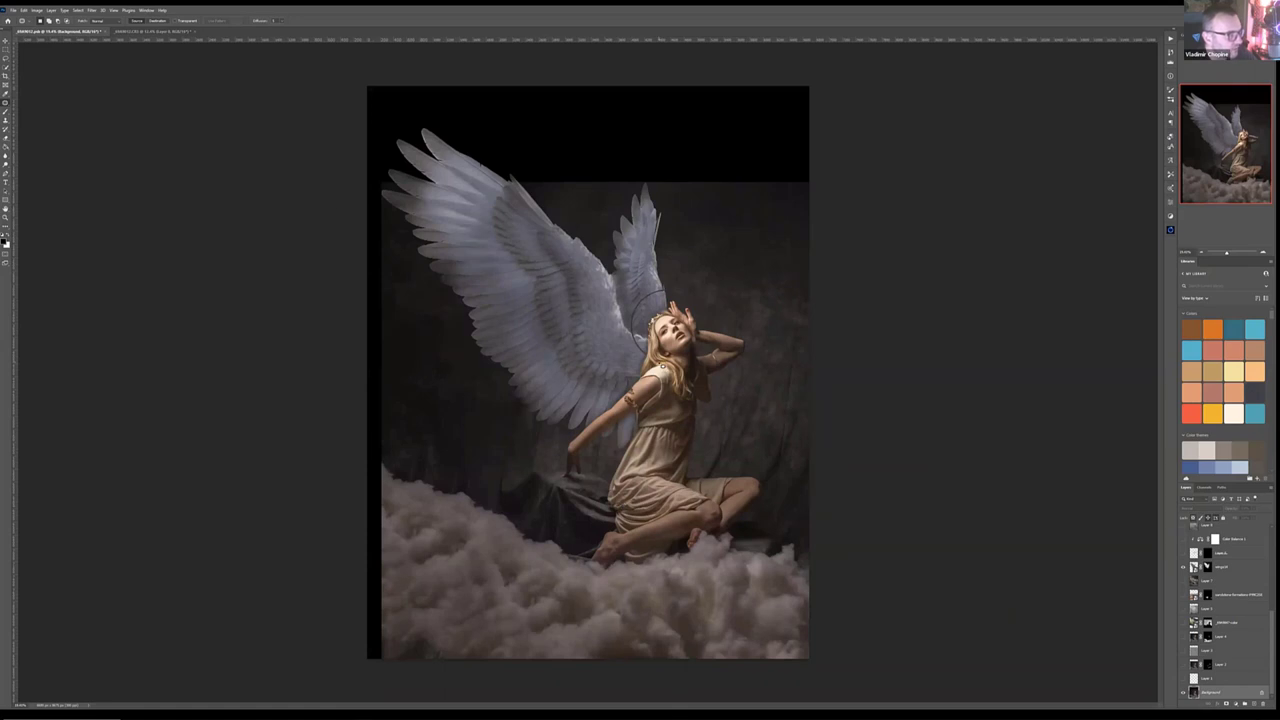
key(ctrl+Tab)
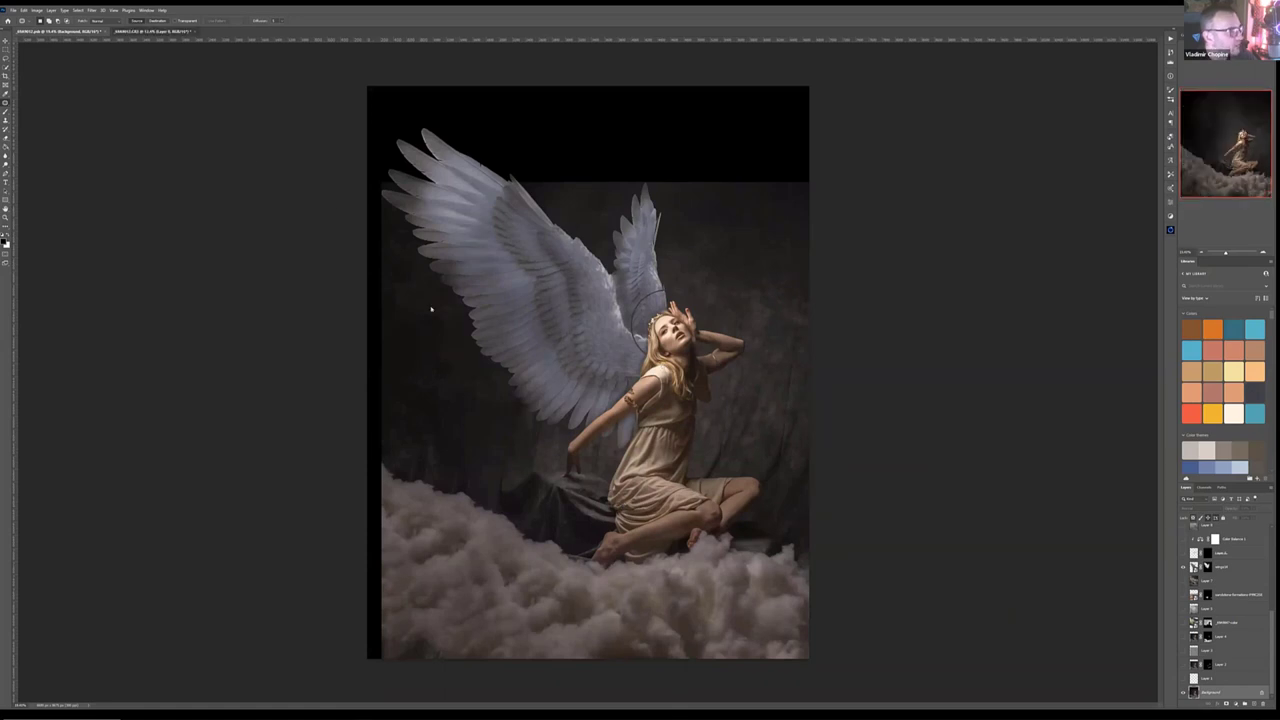
click(72, 30)
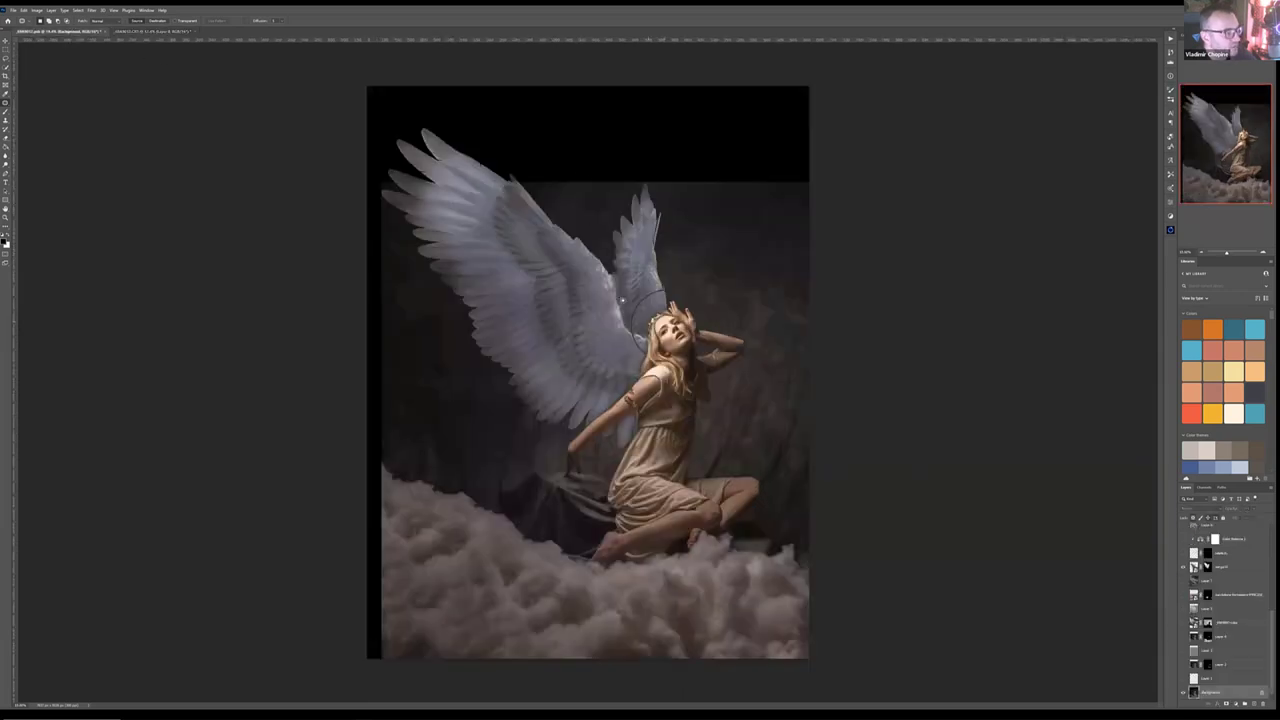
click(120, 31)
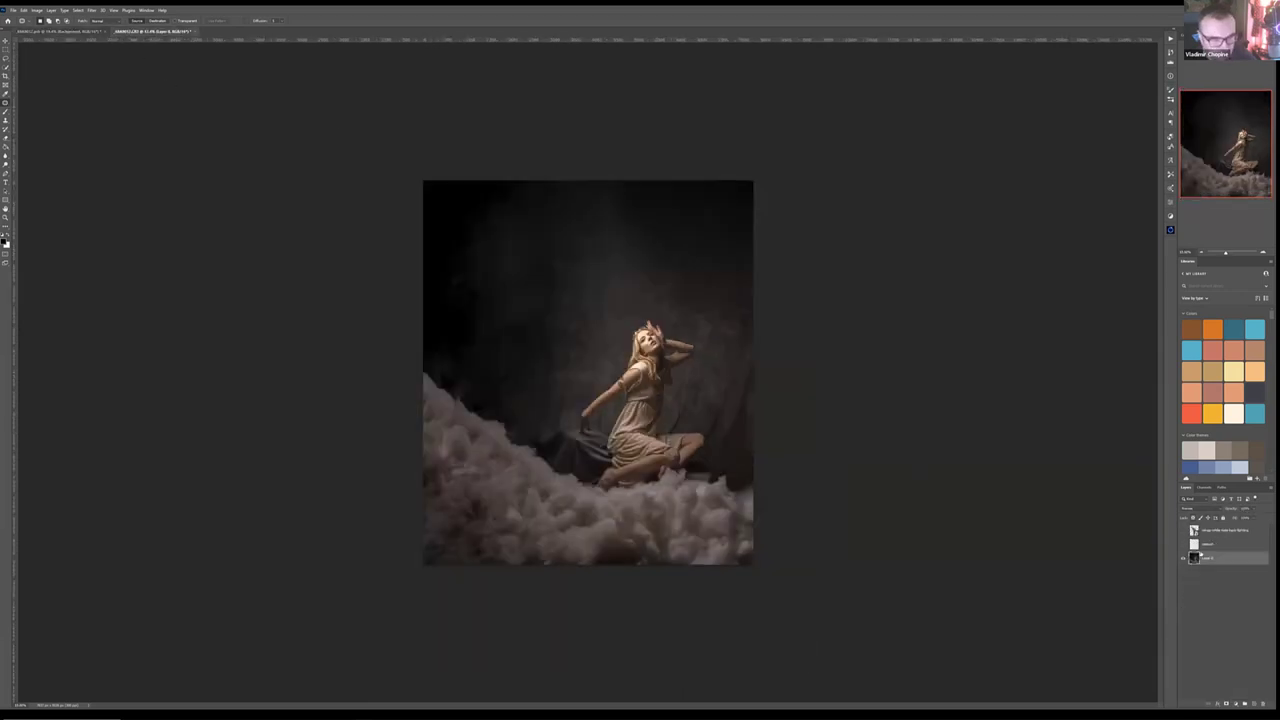
click(1183, 530)
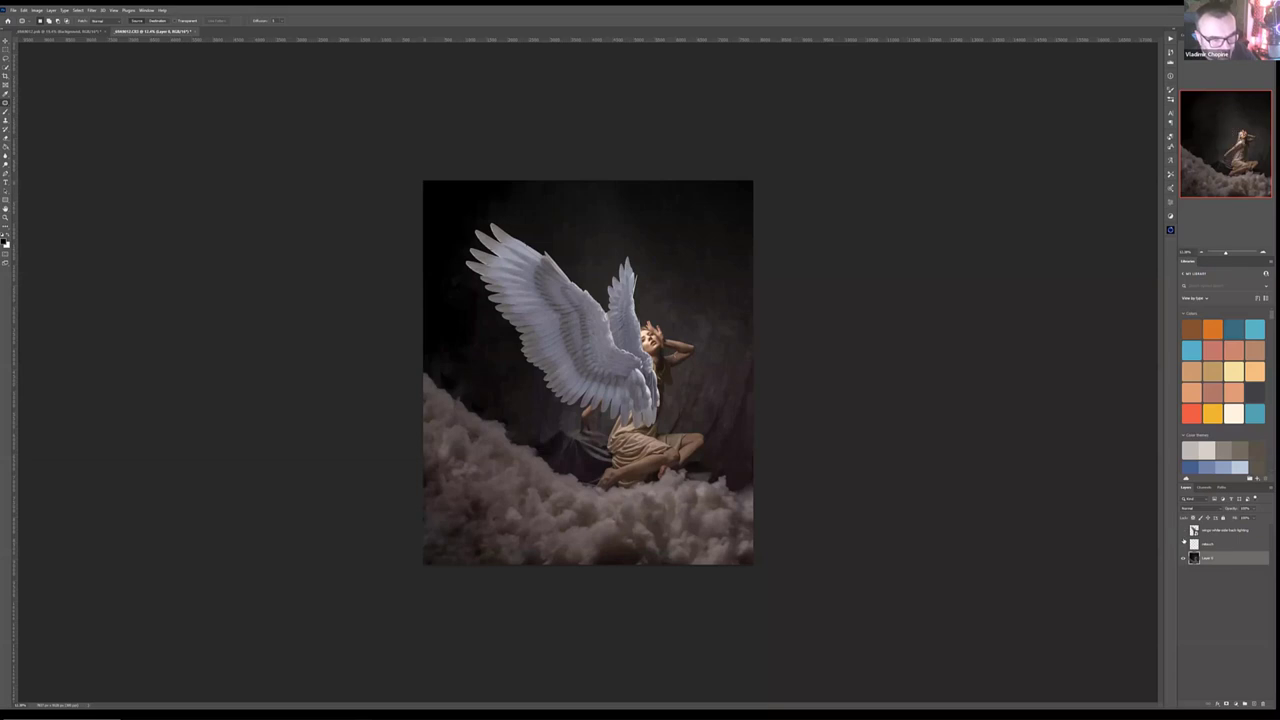
click(1184, 530)
Step: Stamp the visible layers into a new layer above the retouch layer and name it "smoothing"
click(1233, 549)
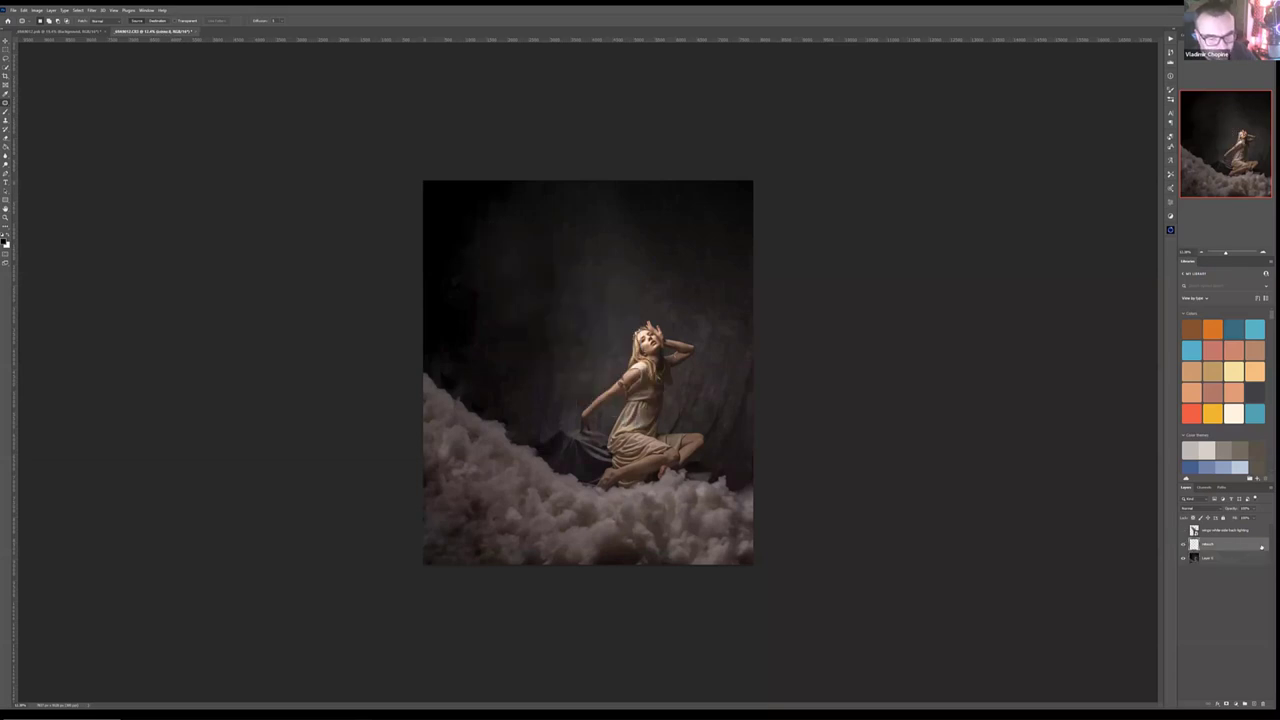
key(v)
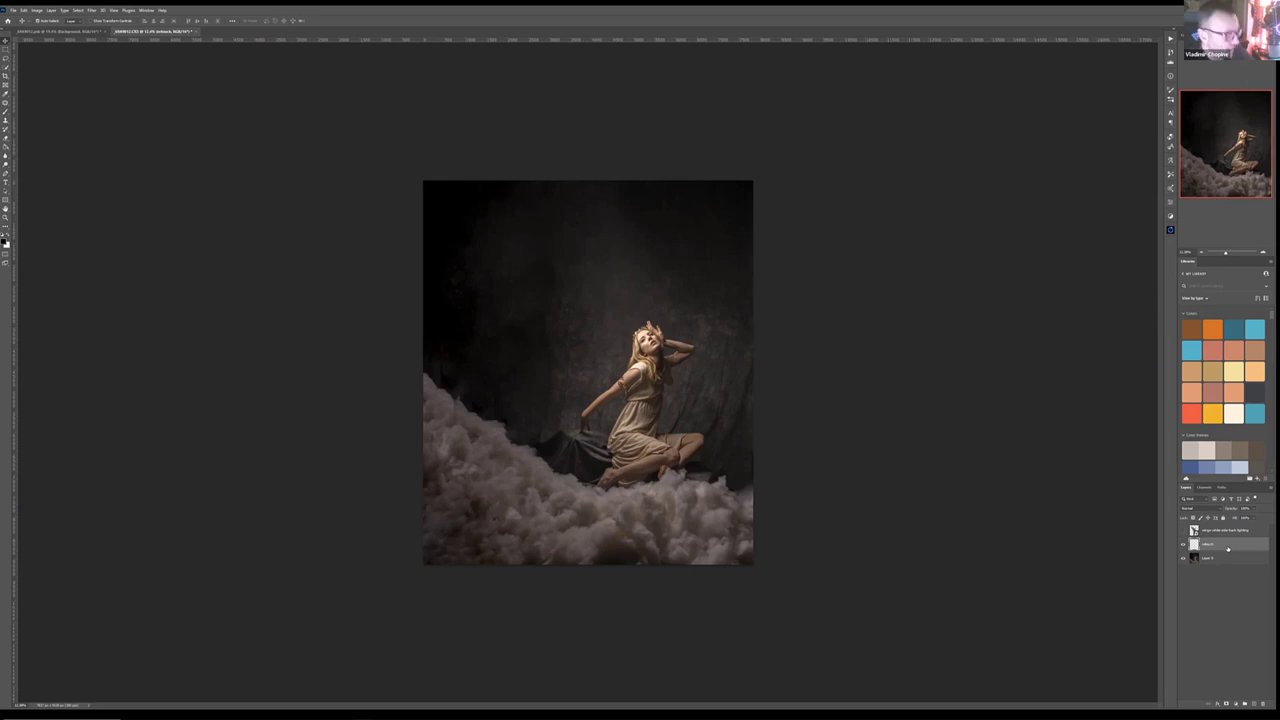
key(ctrl+shift+alt+e)
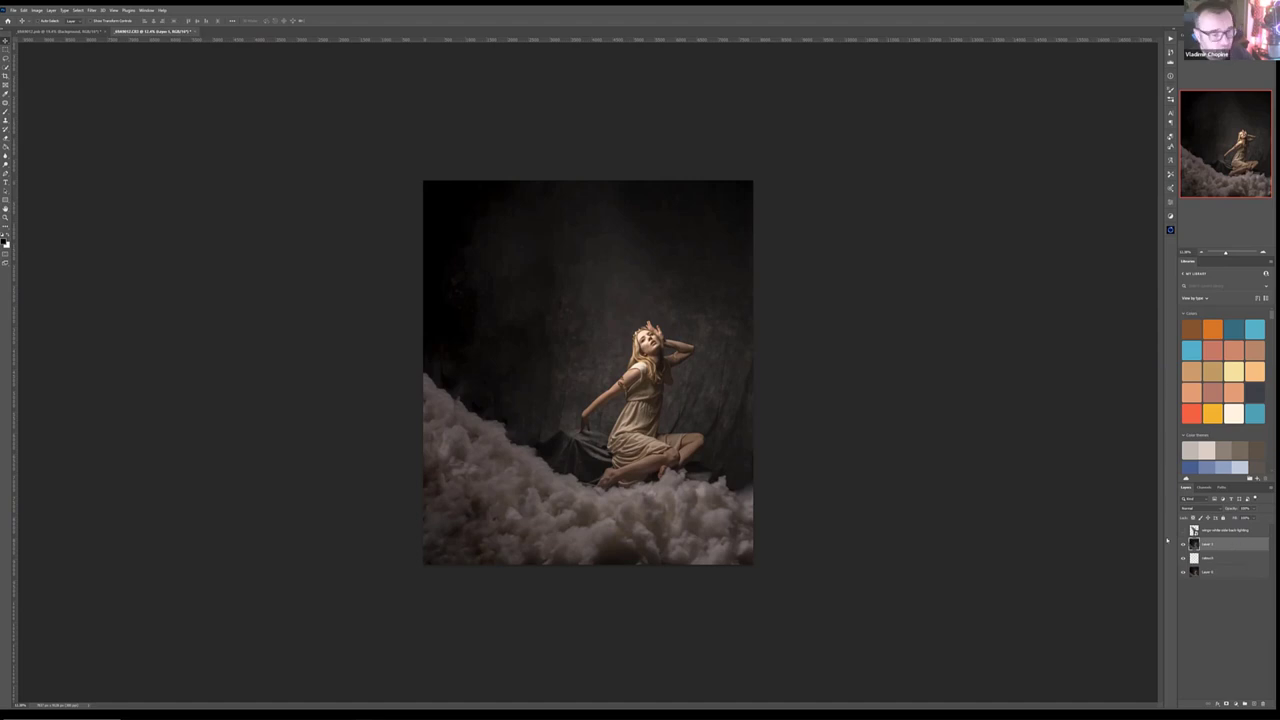
double_click(1206, 544)
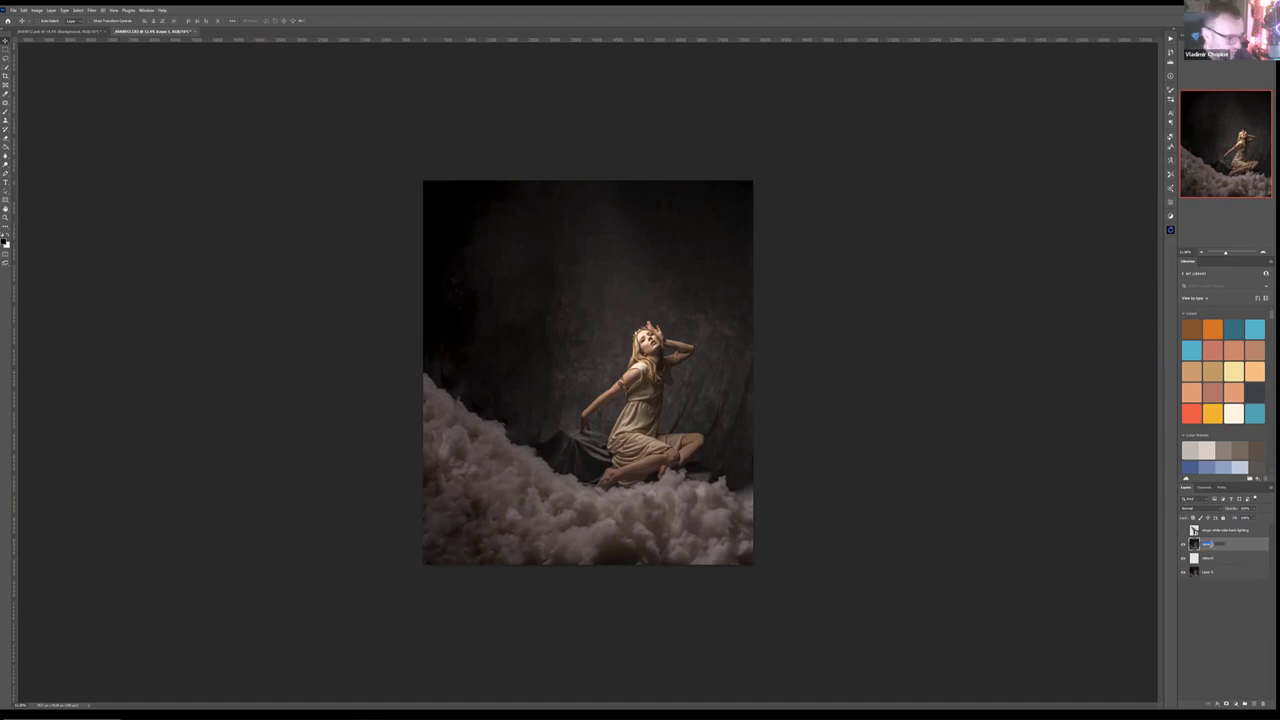
text(me)
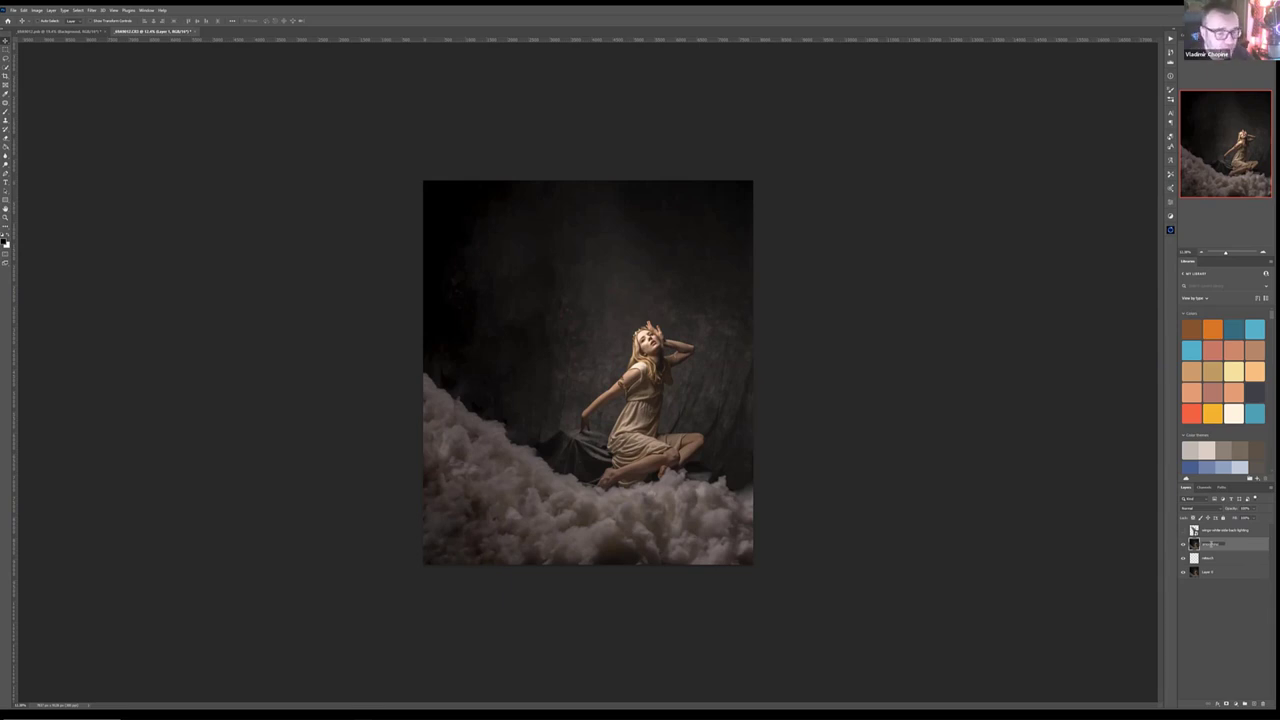
key(Return)
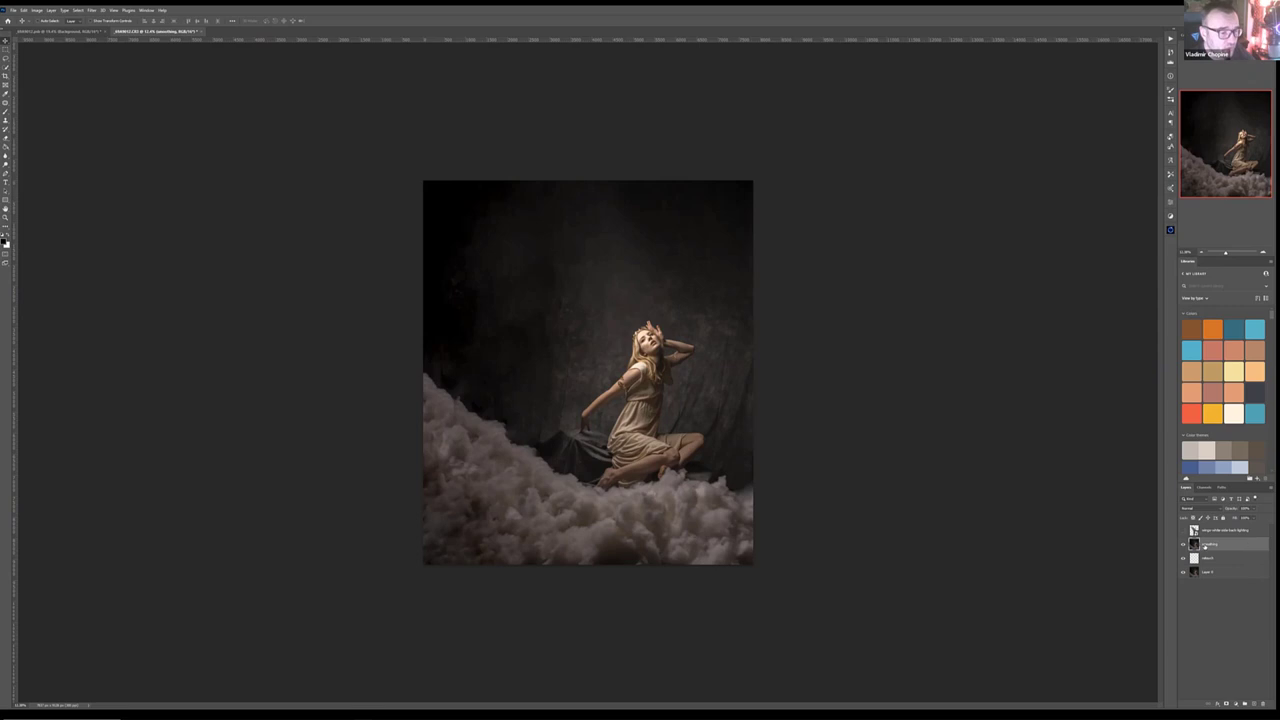
Step: Apply the Dust & Scratches filter to the smoothing layer, lowering the radius while checking the preview on the model's face
click(90, 10)
mouse_move(165, 116)
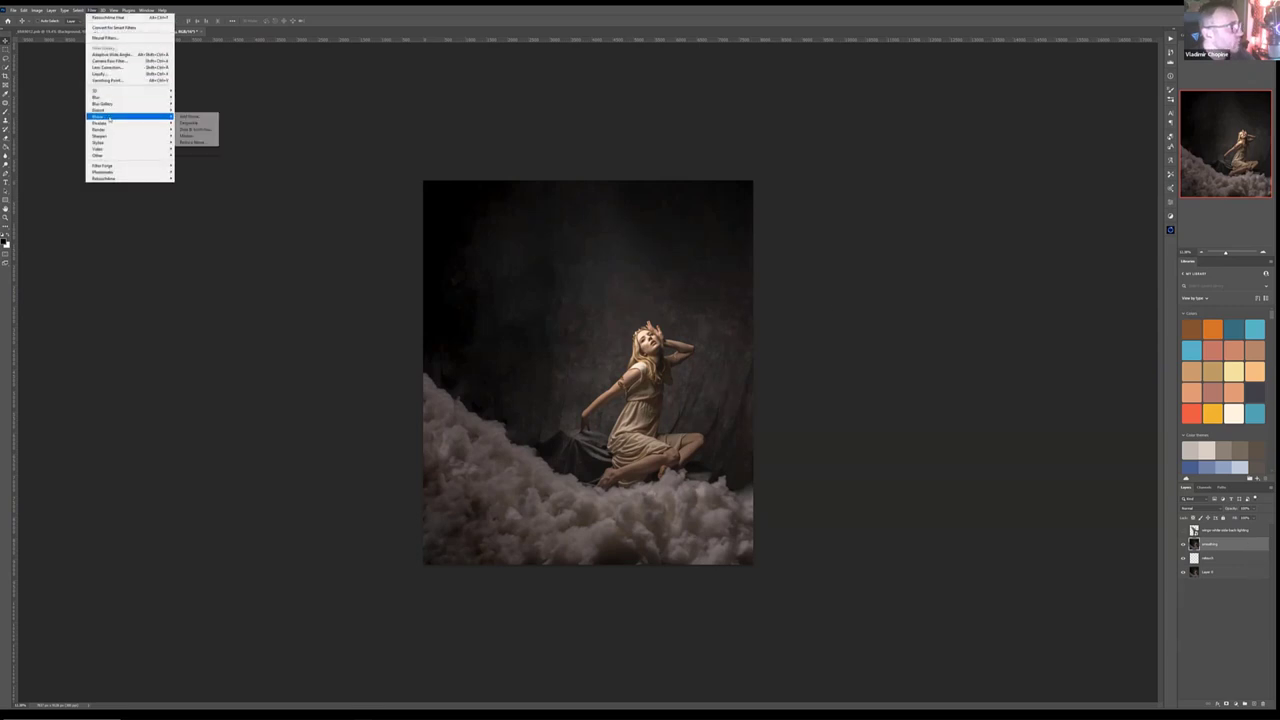
click(190, 123)
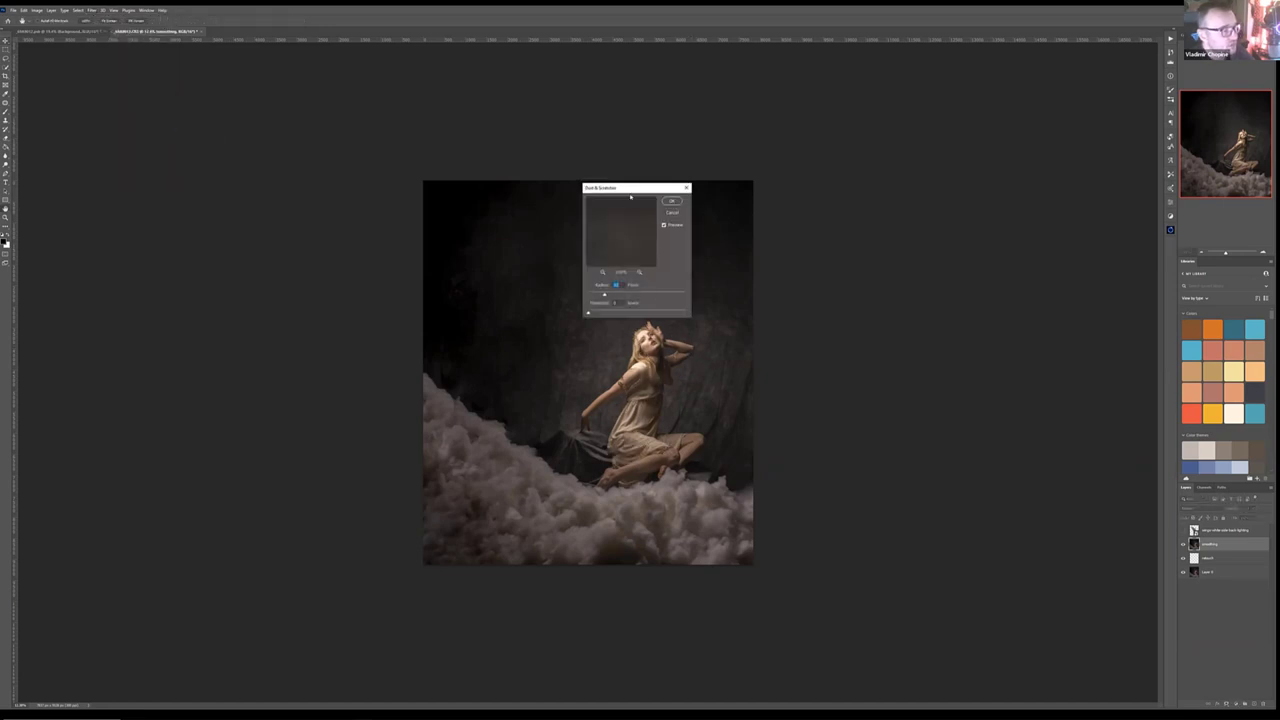
drag(634, 190, 780, 185)
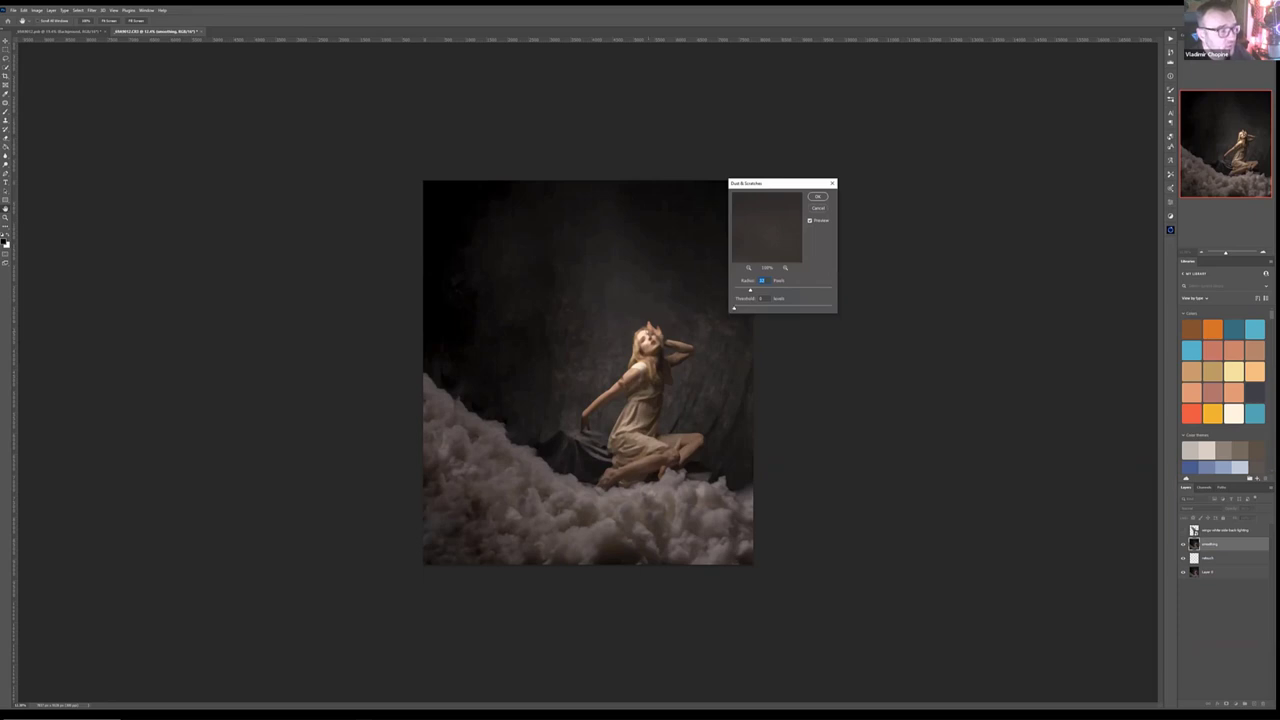
click(648, 341)
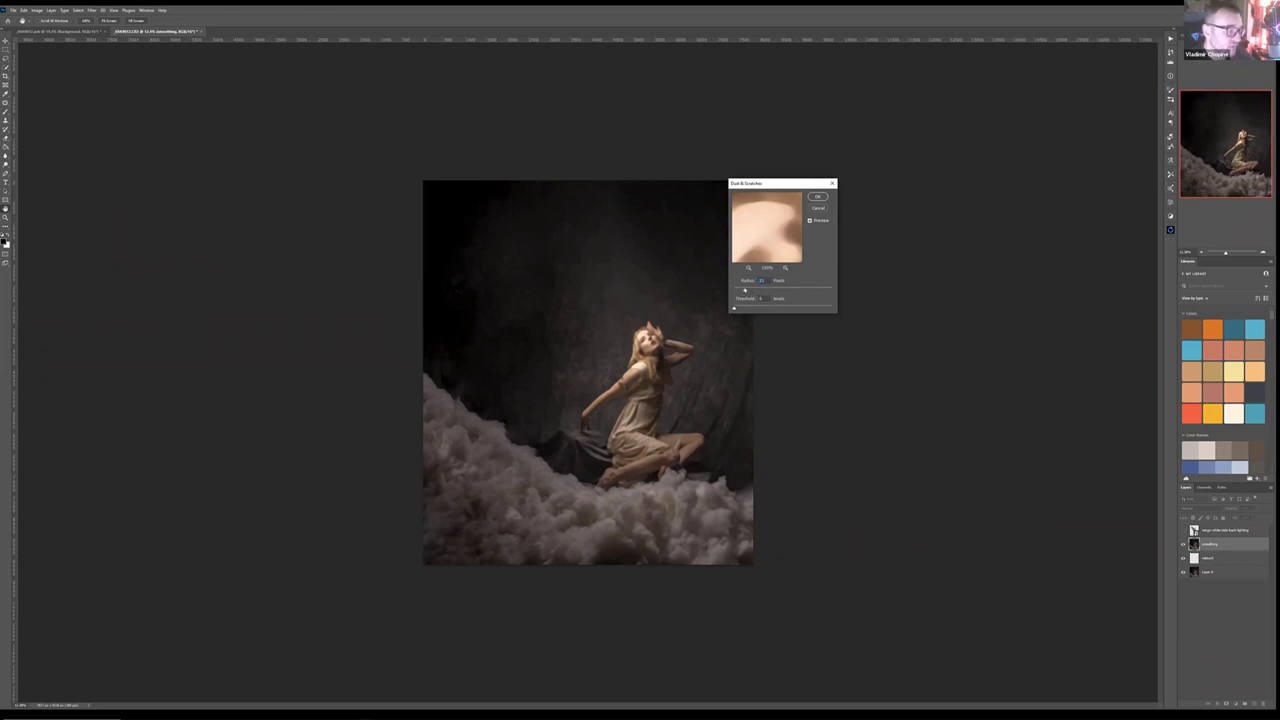
drag(743, 290, 743, 291)
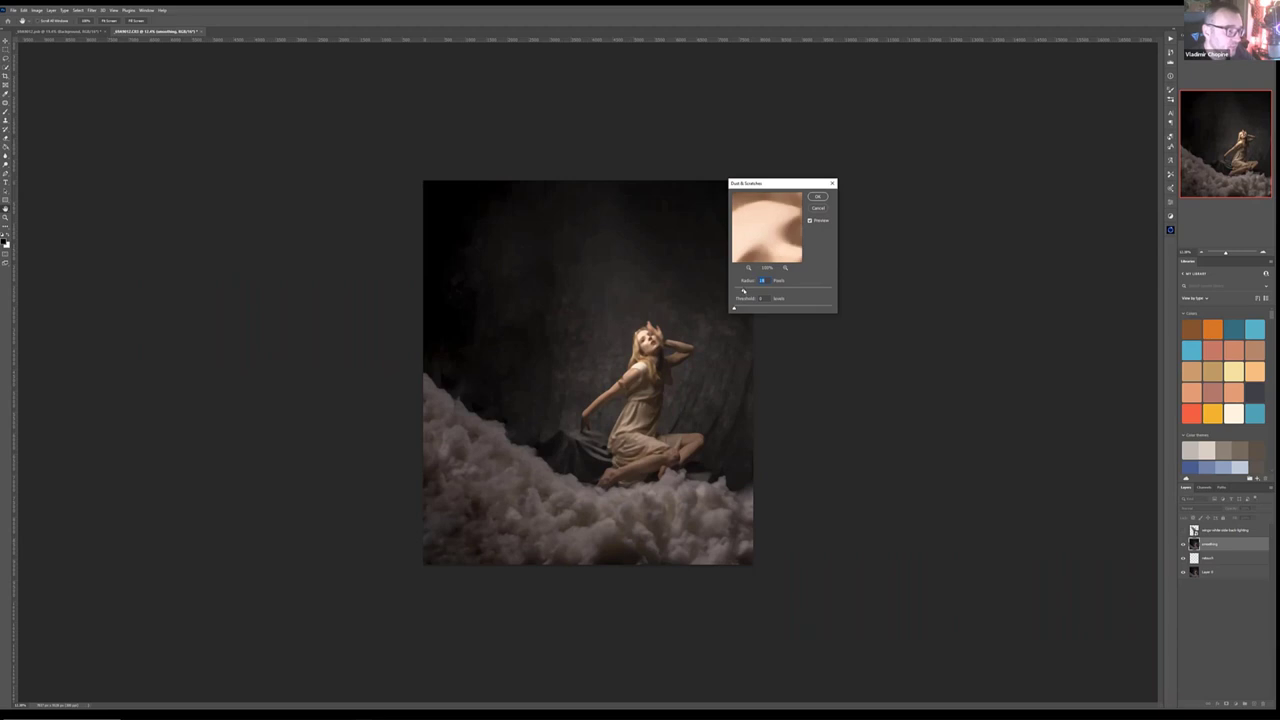
click(674, 311)
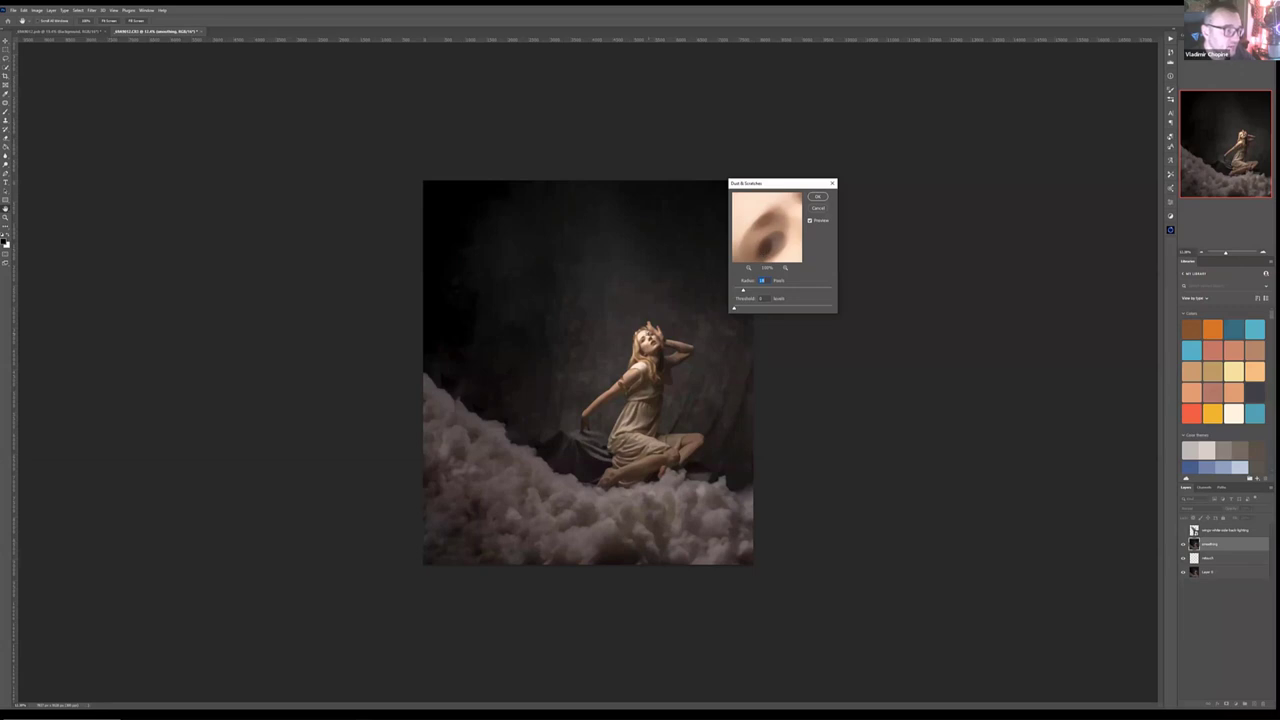
click(818, 197)
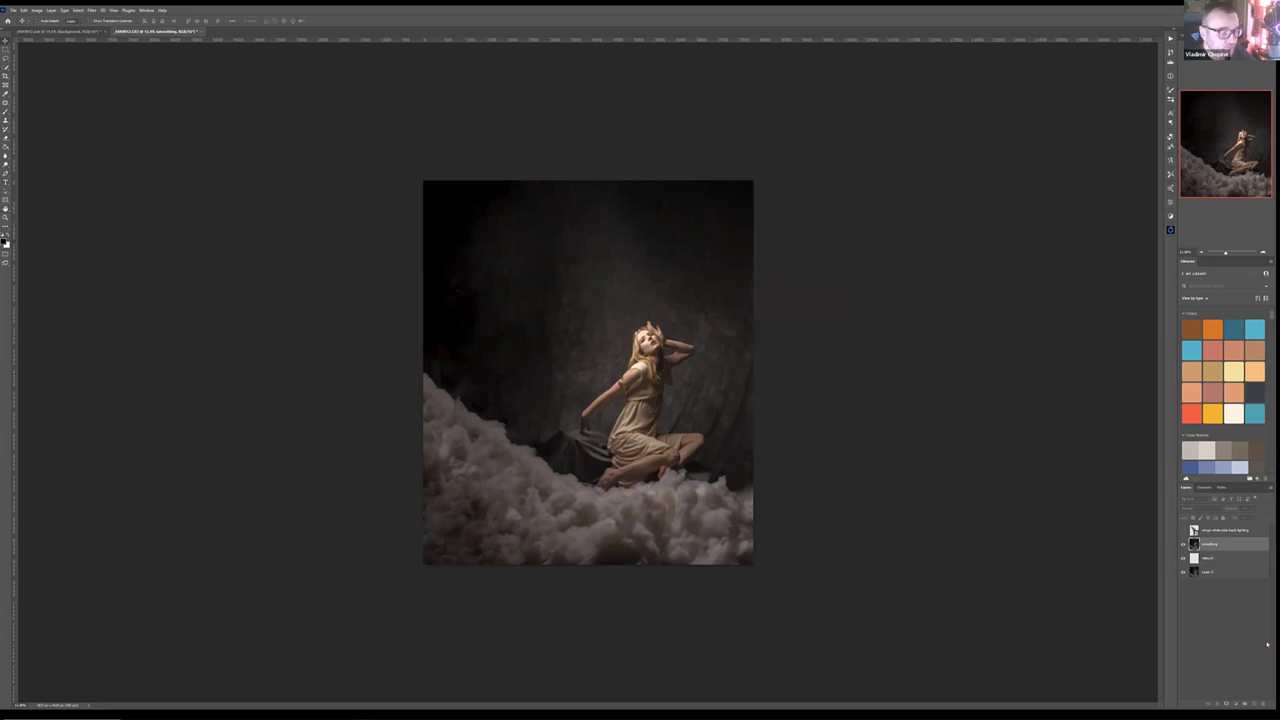
Step: Add a layer mask to the smoothing layer and invert it to black to hide the smoothed skin
click(1194, 544)
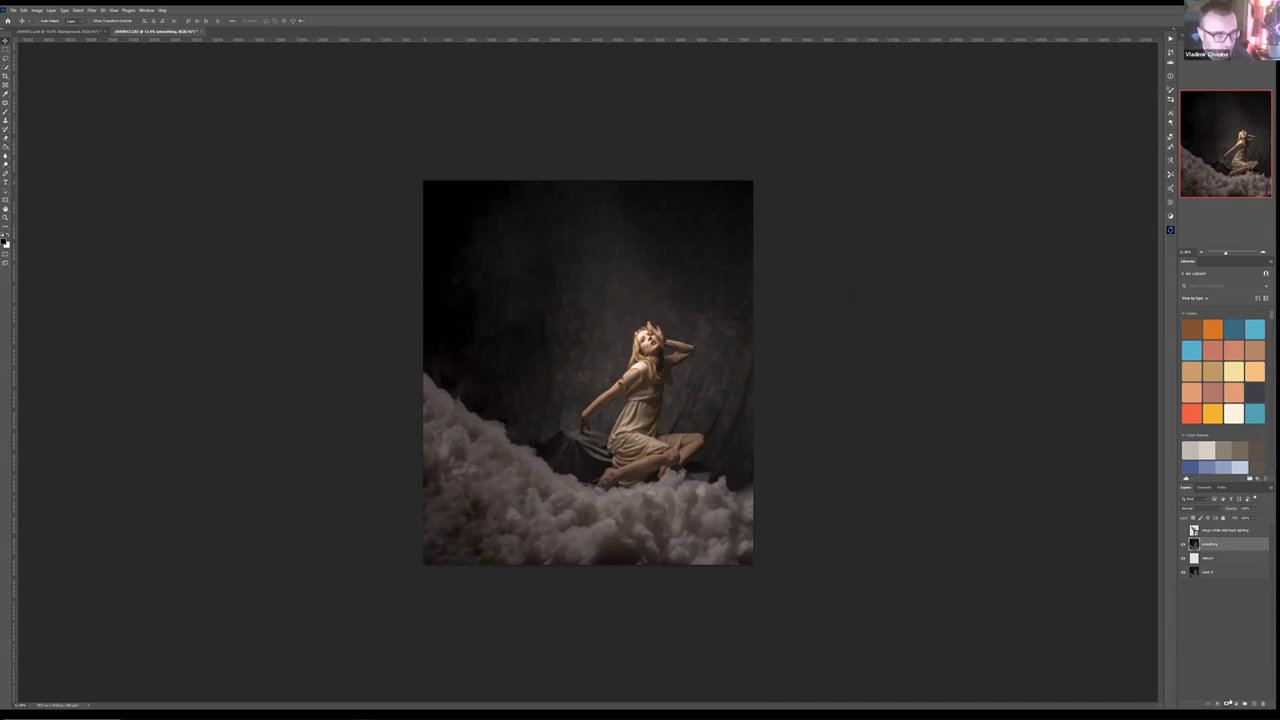
click(1226, 703)
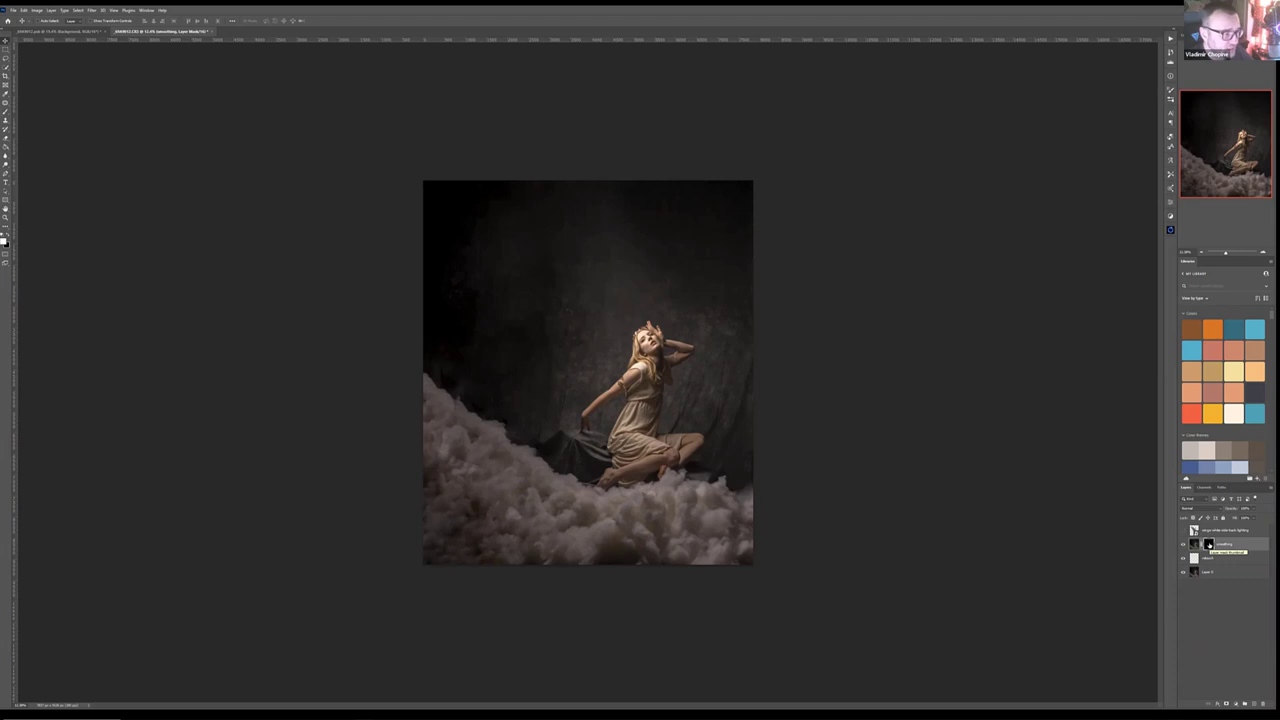
key(ctrl+i)
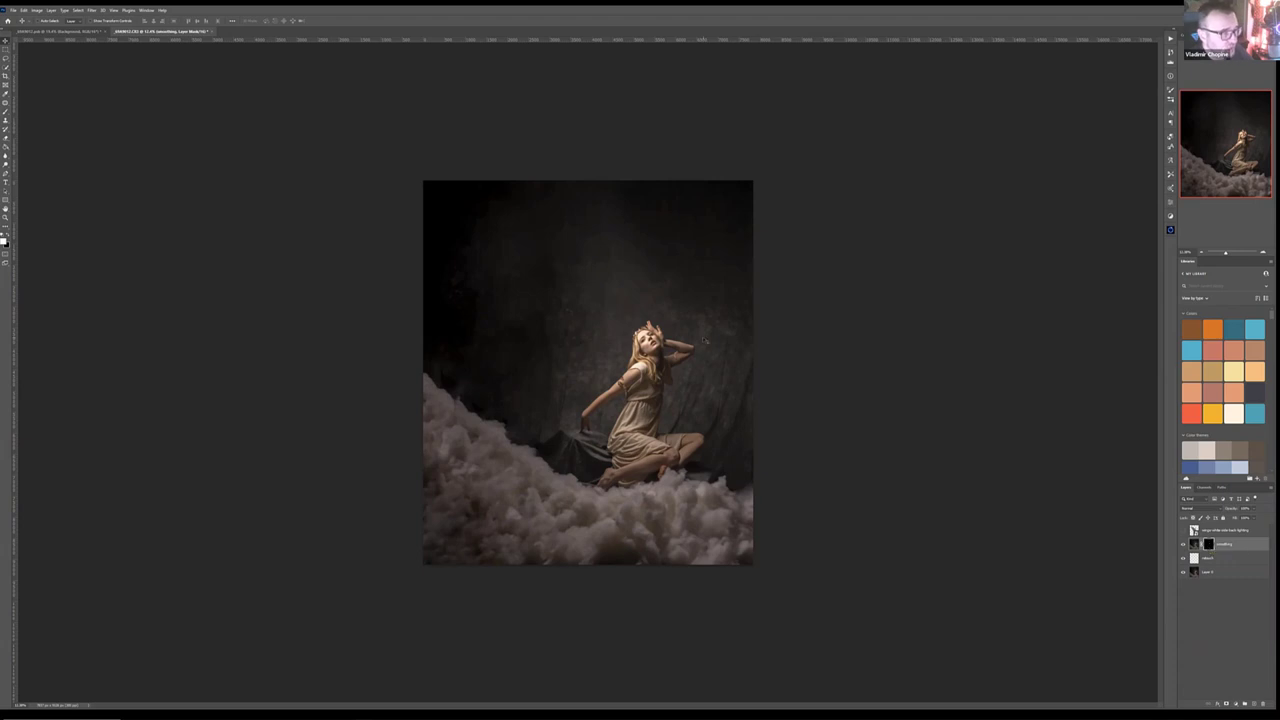
Step: Brush white on the smoothing layer's mask over the forehead, around the eyes and beside the nose to reveal the smoothed skin
drag(652, 306, 708, 318)
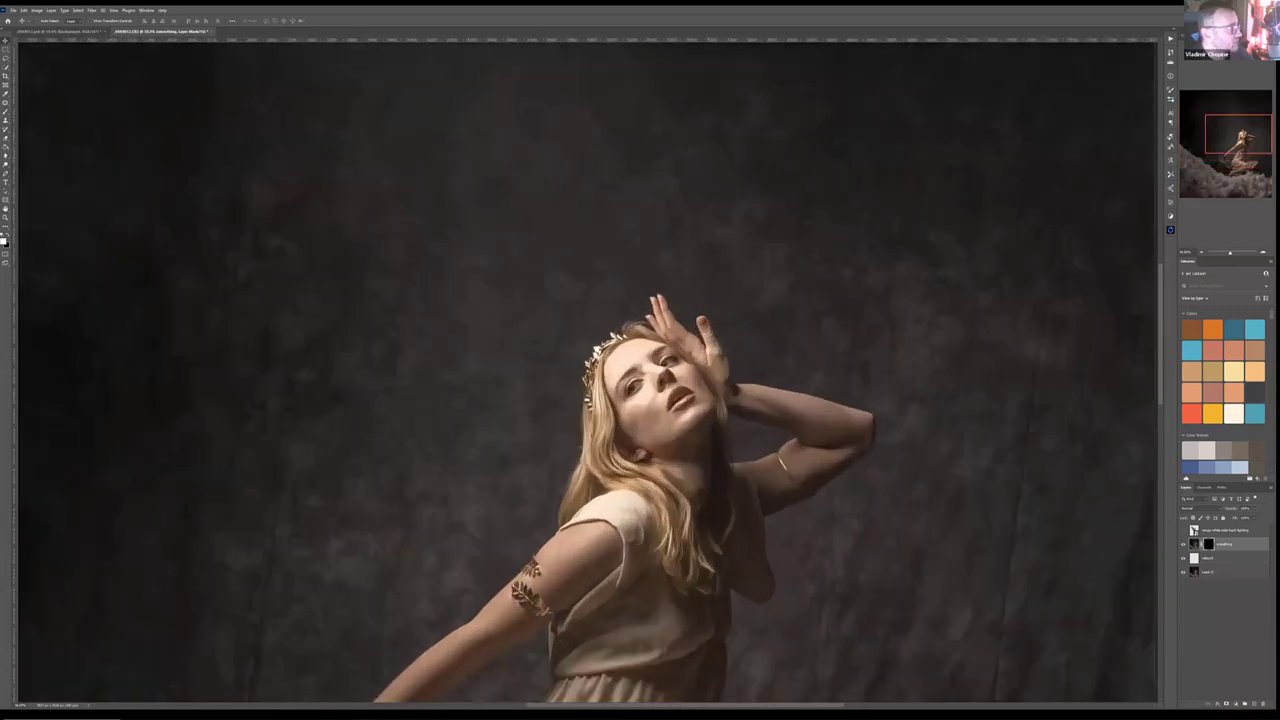
key(b)
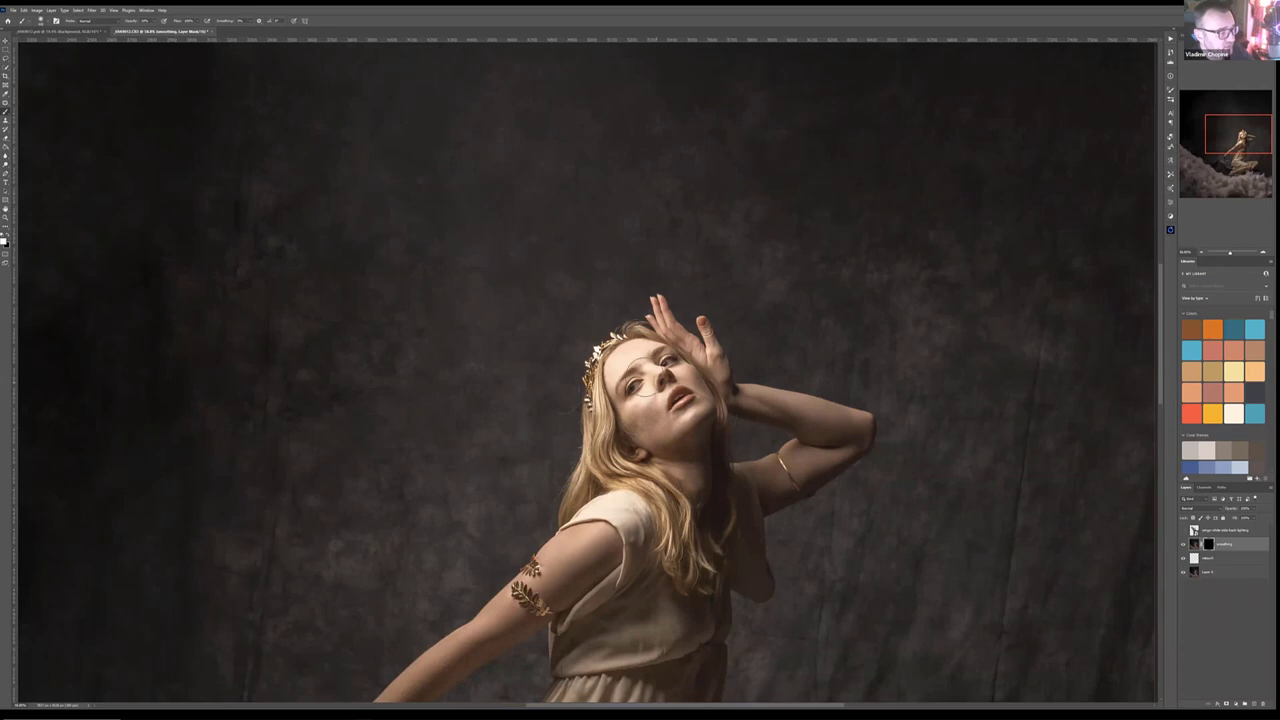
scroll(652, 368, up, 5)
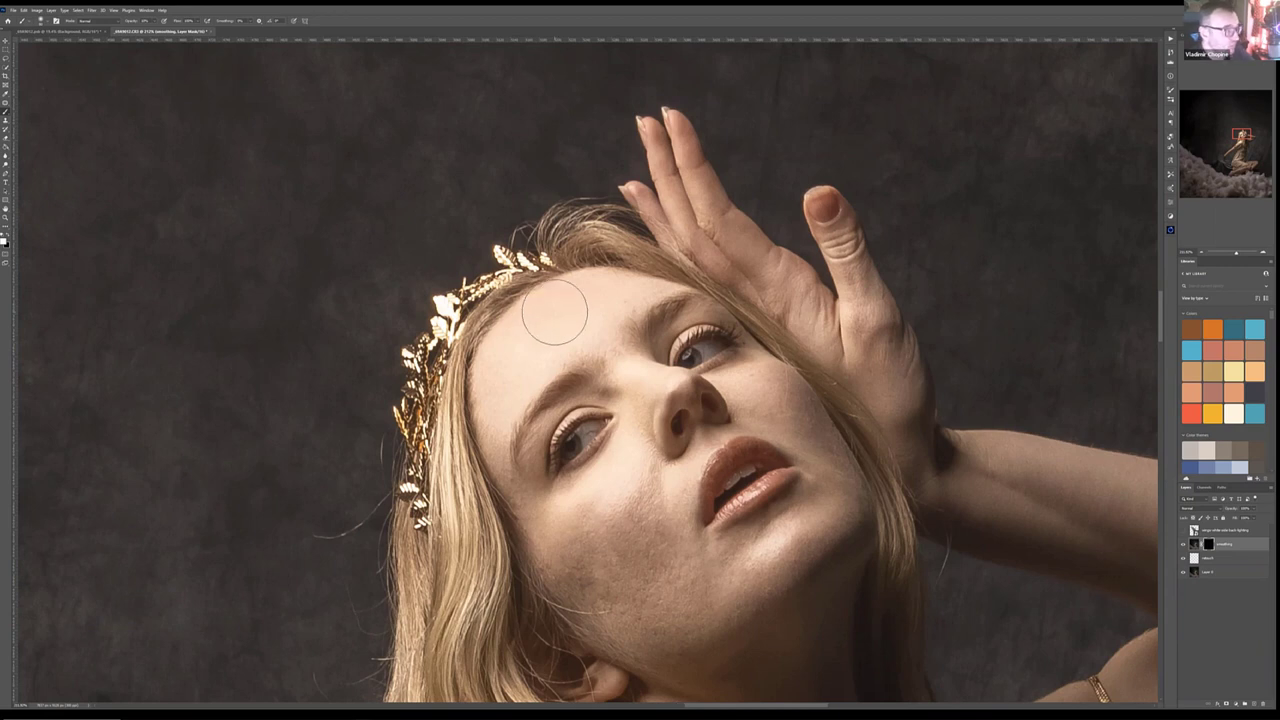
scroll(556, 303, up, 1)
scroll(549, 317, up, 4)
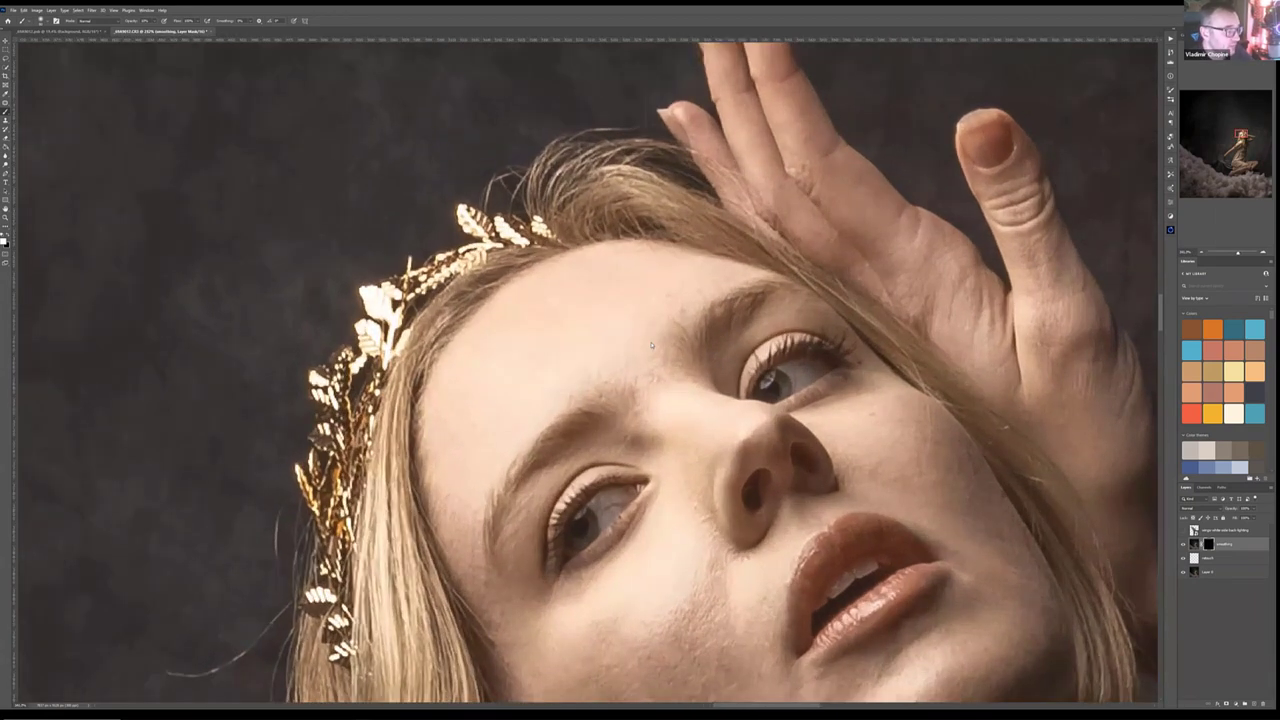
scroll(608, 392, up, 1)
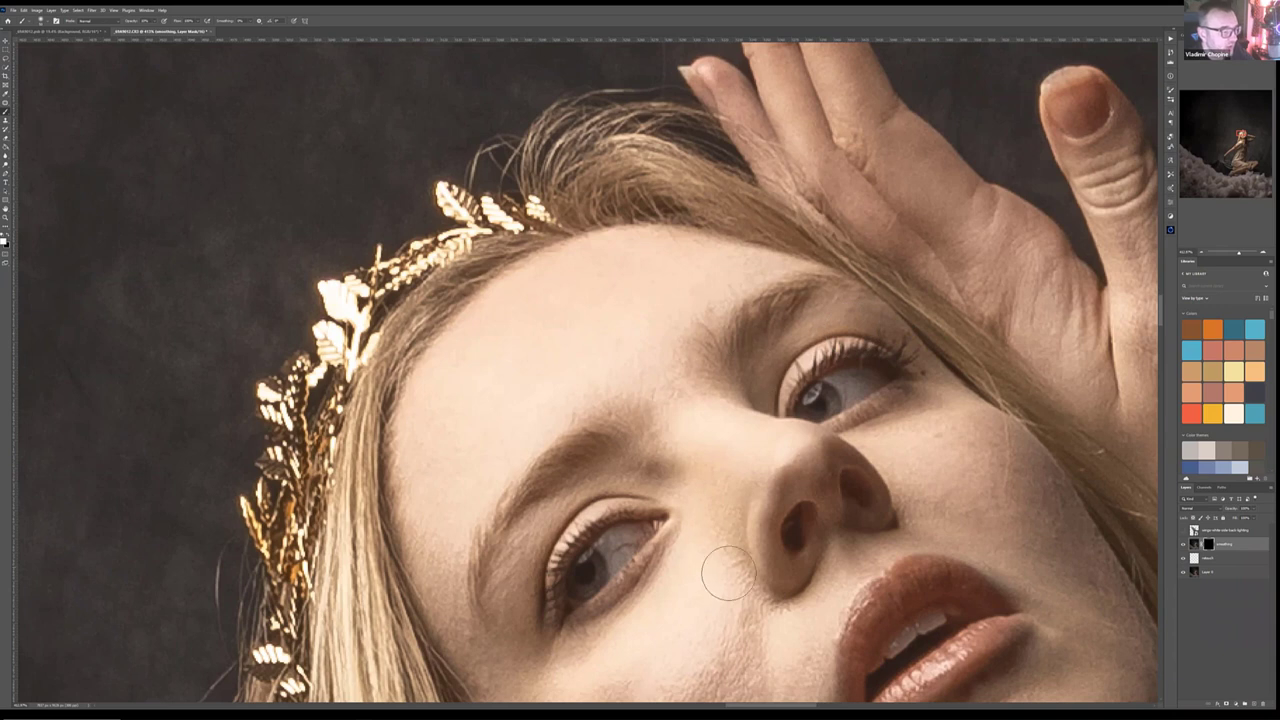
drag(728, 596, 754, 386)
scroll(668, 411, down, 1)
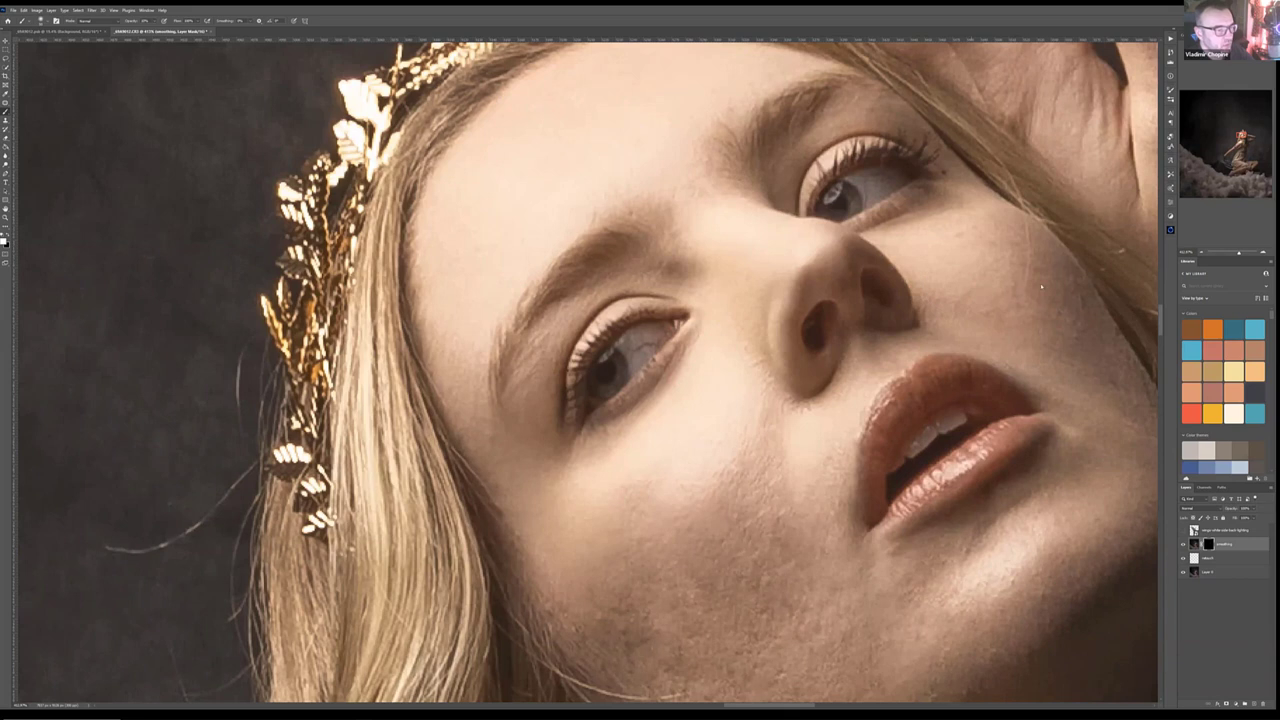
Step: Paint the smoothing mask white over both cheeks, the chin and the jaw, keeping the eyes, nostrils and lips sharp
drag(1038, 241, 842, 186)
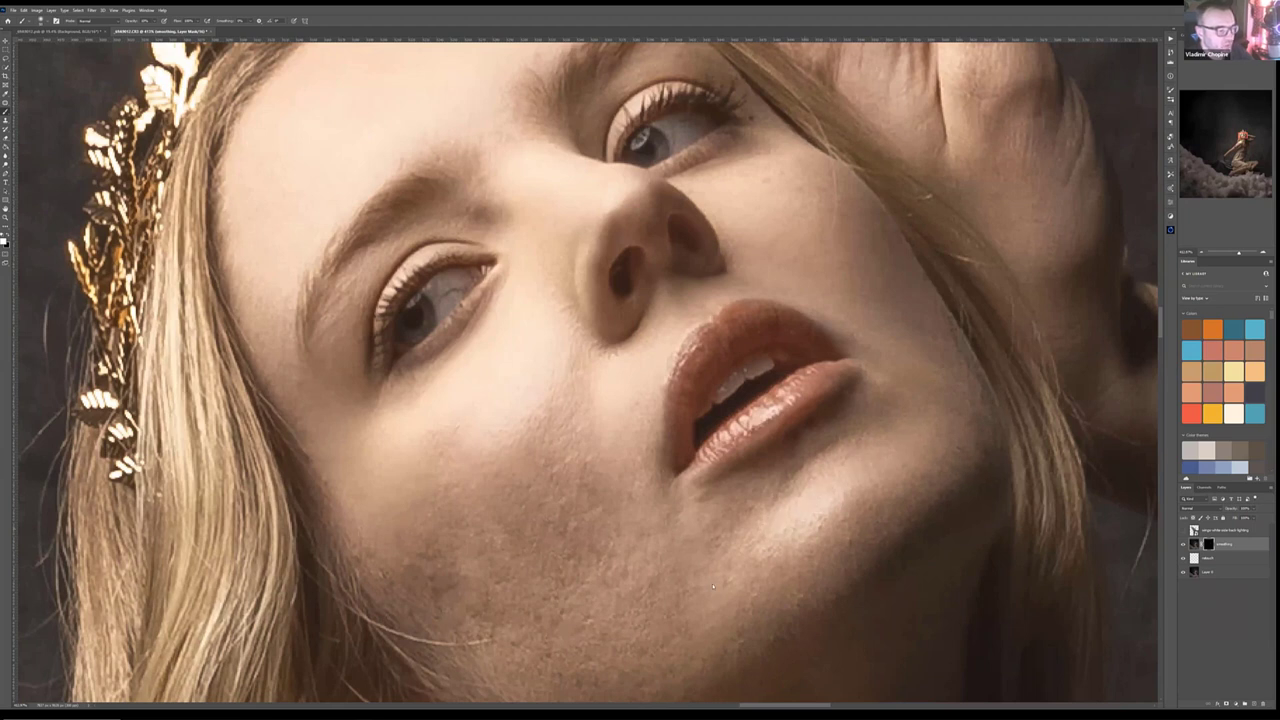
drag(914, 460, 1095, 320)
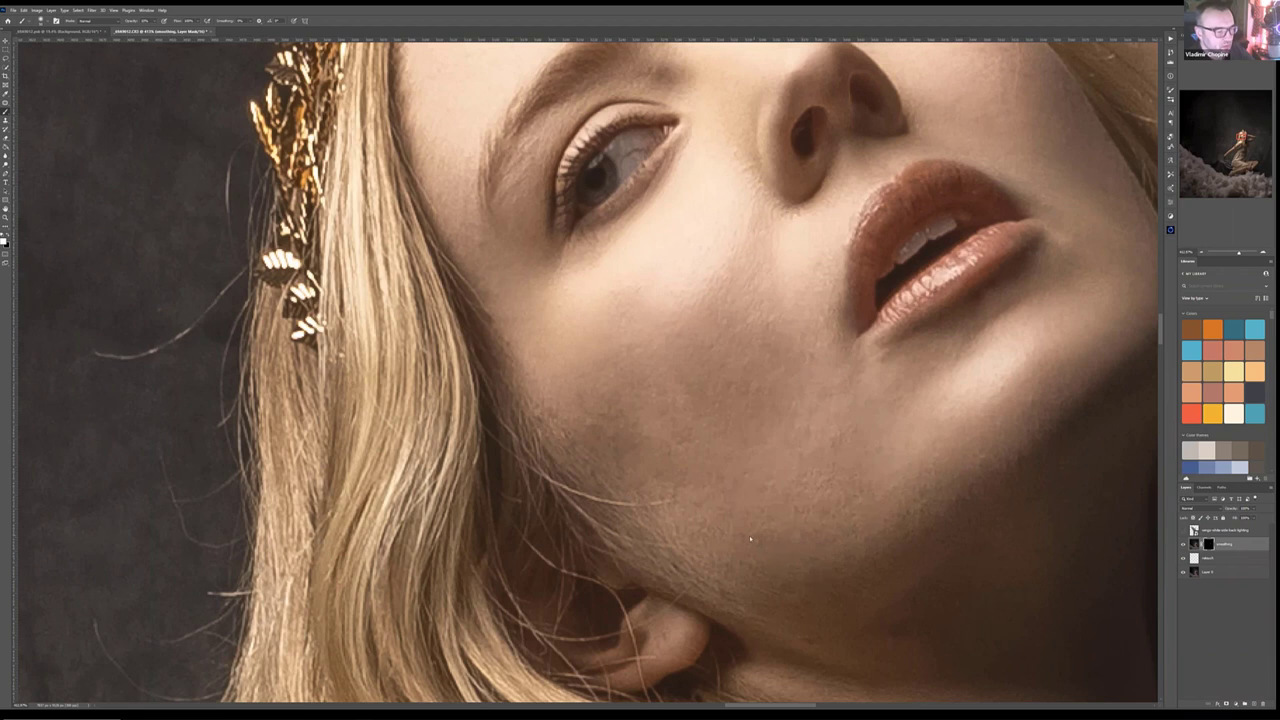
drag(957, 405, 740, 368)
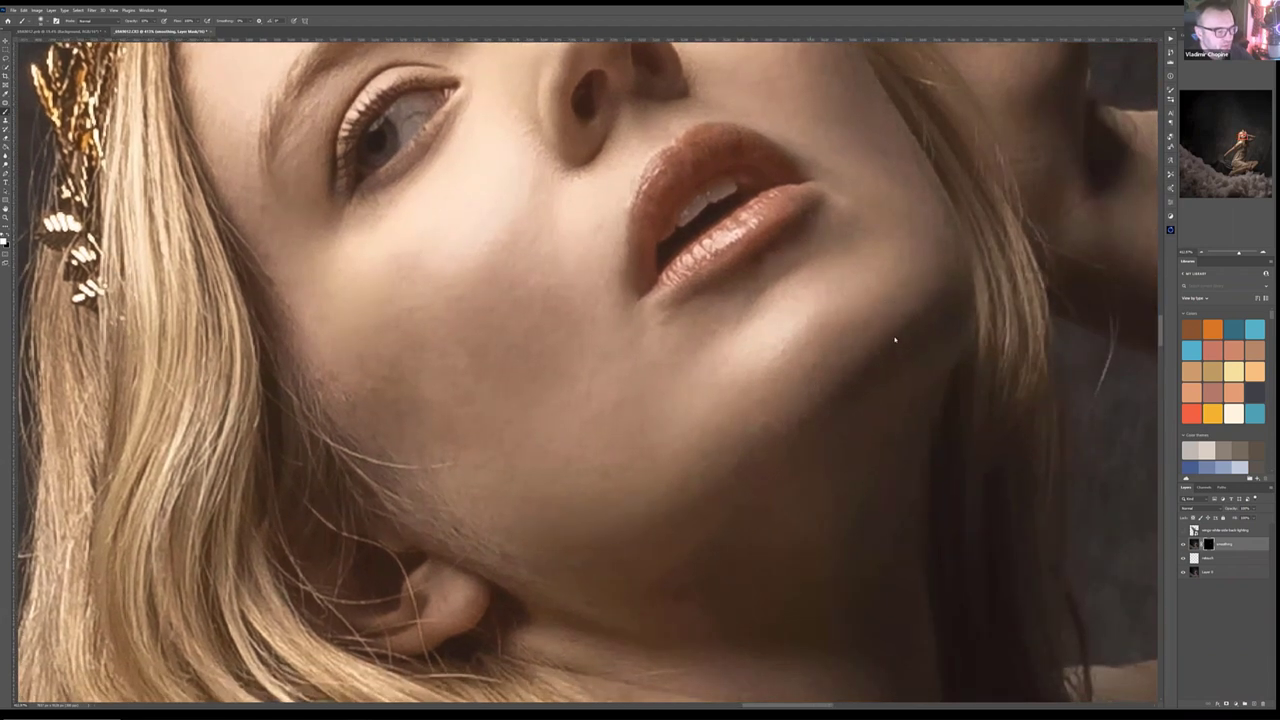
scroll(643, 444, up, 3)
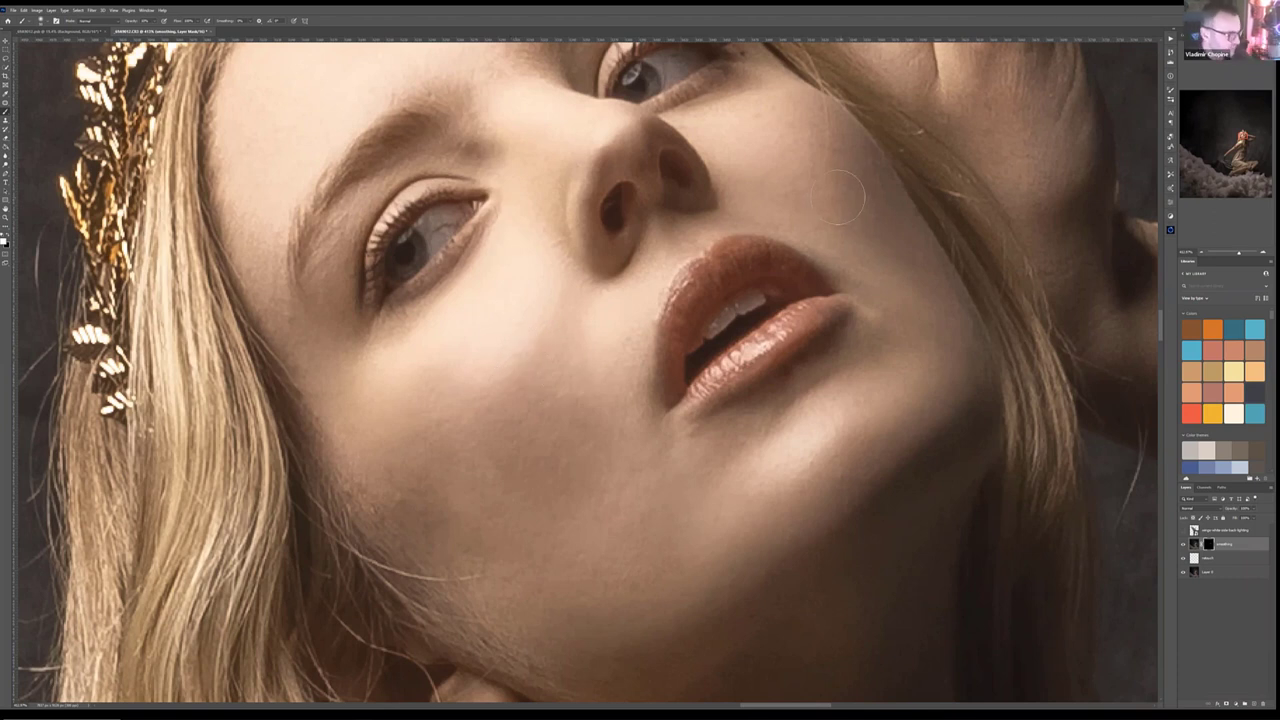
mouse_move(797, 227)
mouse_down()
mouse_move(766, 250)
mouse_move(700, 263)
mouse_up()
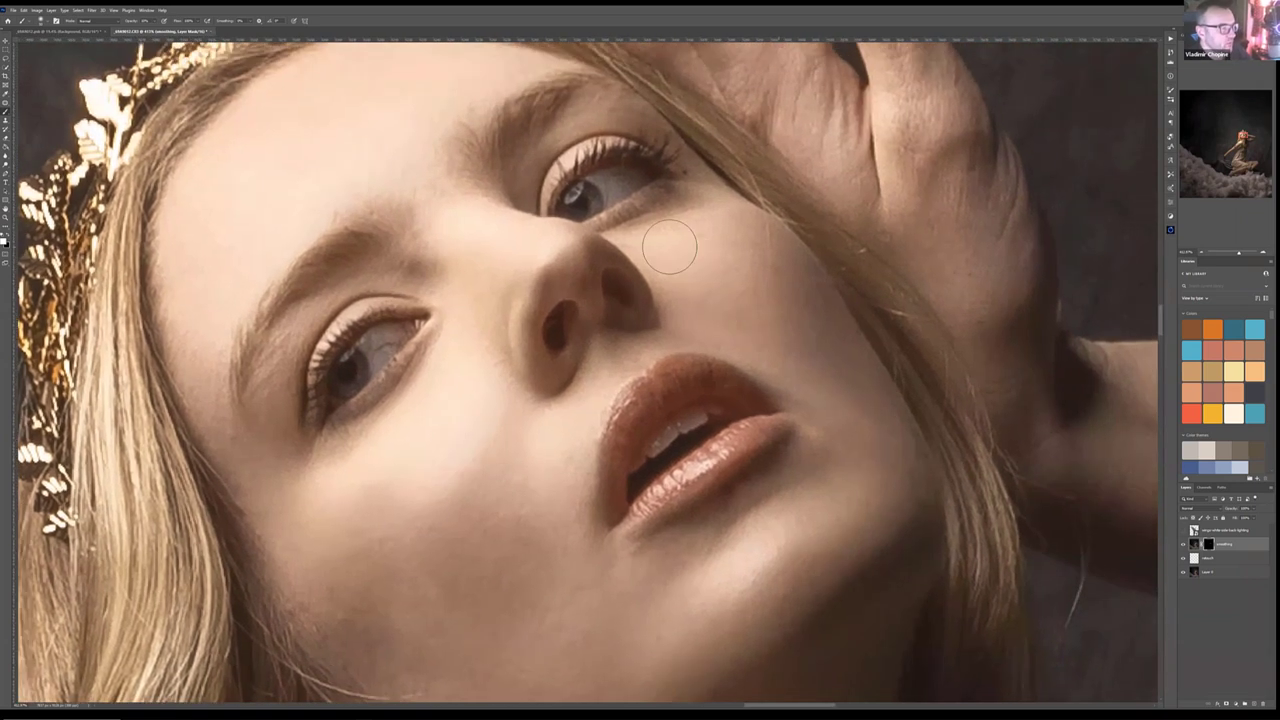
scroll(783, 329, up, 3)
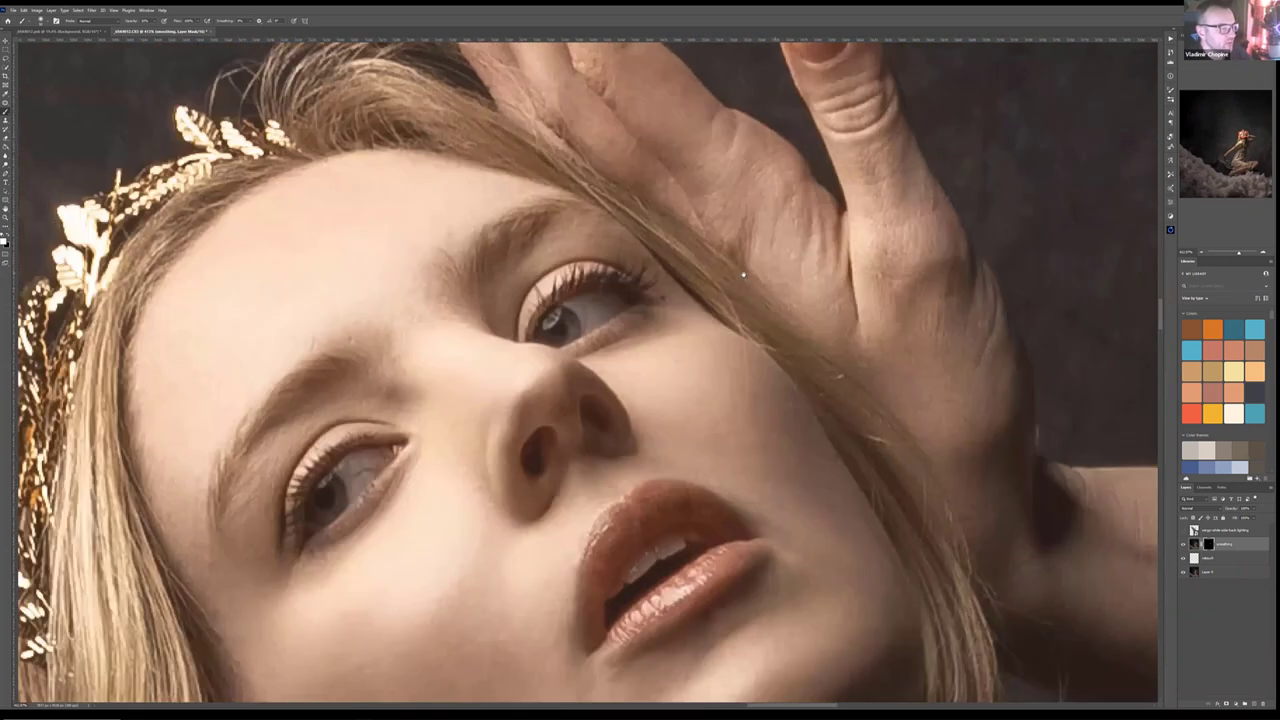
Step: Reveal the smoothing on the raised hand by painting the mask over the fingers, palm, thumb and wrist
scroll(655, 235, up, 1)
scroll(662, 186, up, 4)
scroll(662, 186, left, 2)
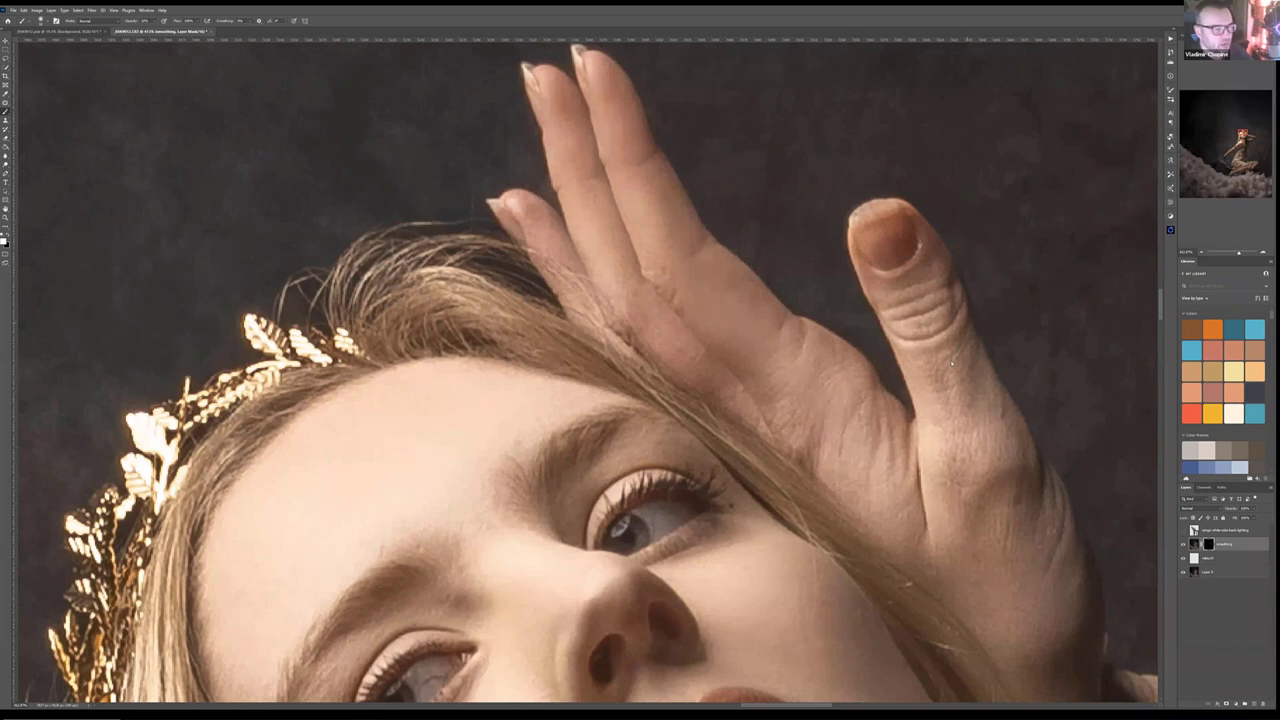
scroll(860, 365, down, 1)
scroll(860, 365, right, 1)
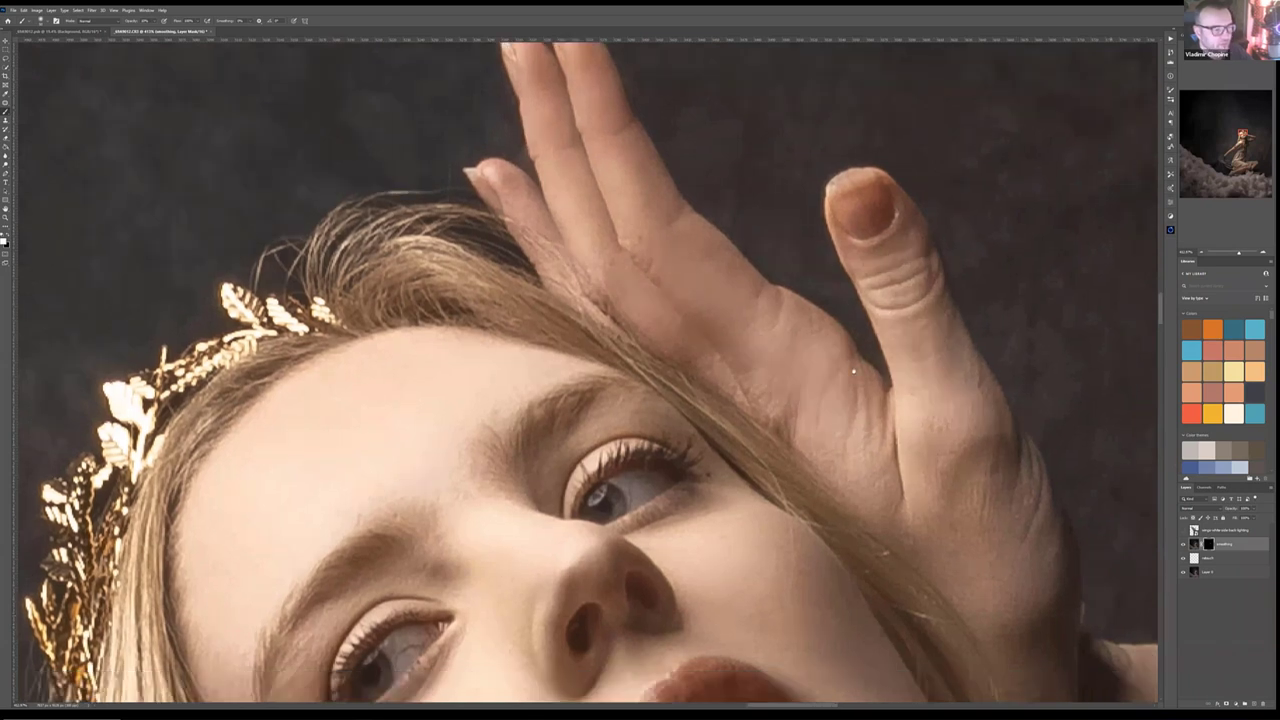
scroll(860, 365, down, 6)
scroll(860, 365, right, 6)
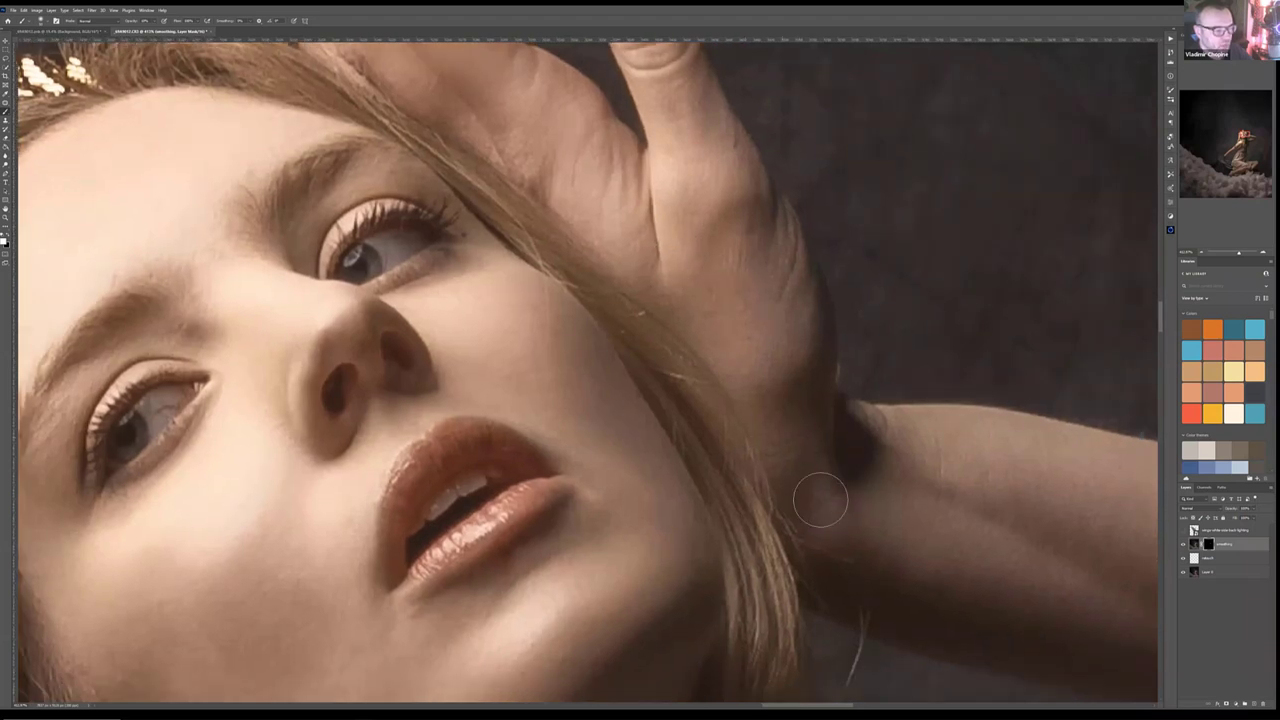
Step: Paint the smoothing mask white over the neck and along the raised forearm and upper arm
scroll(930, 585, down, 2)
scroll(865, 515, down, 3)
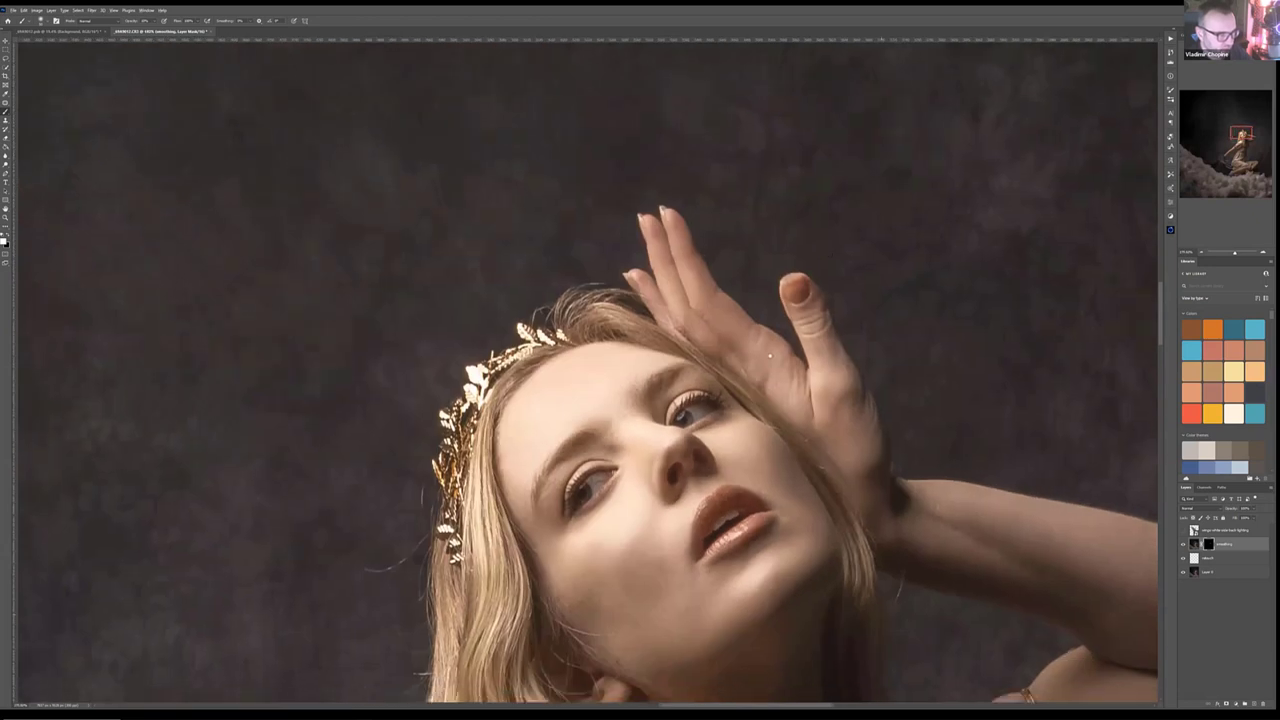
scroll(826, 269, down, 6)
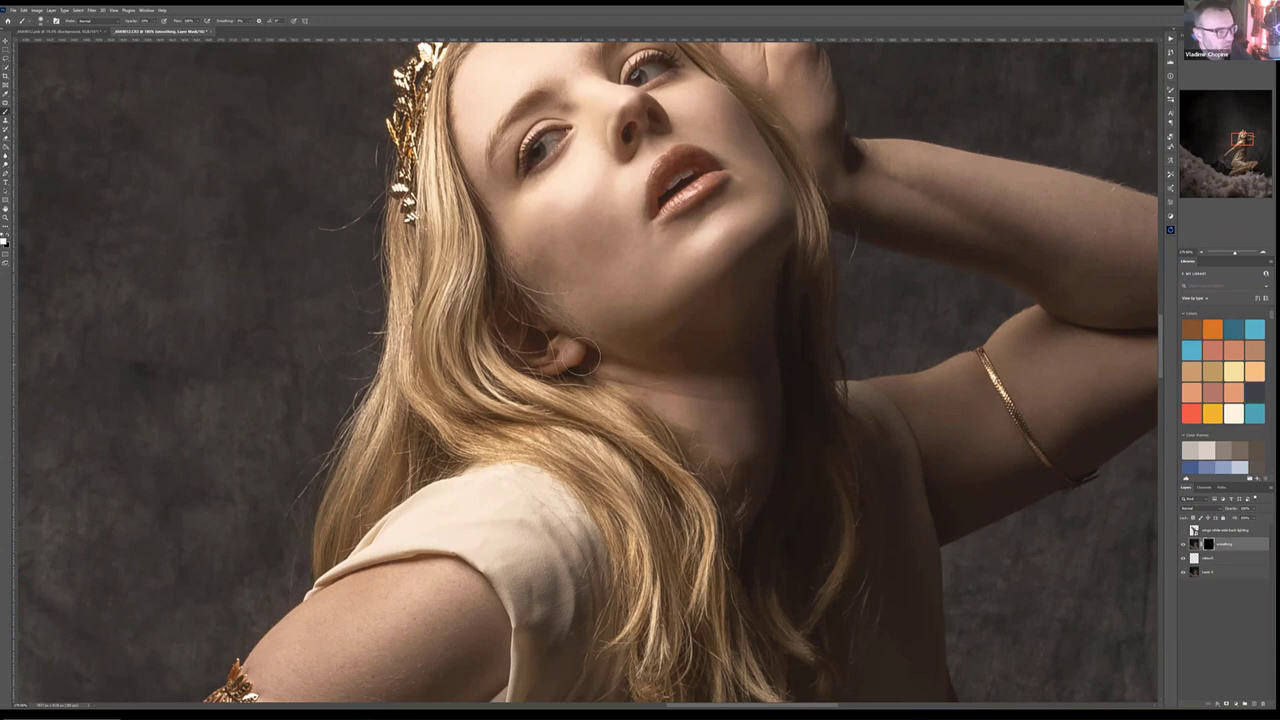
drag(1035, 406, 886, 430)
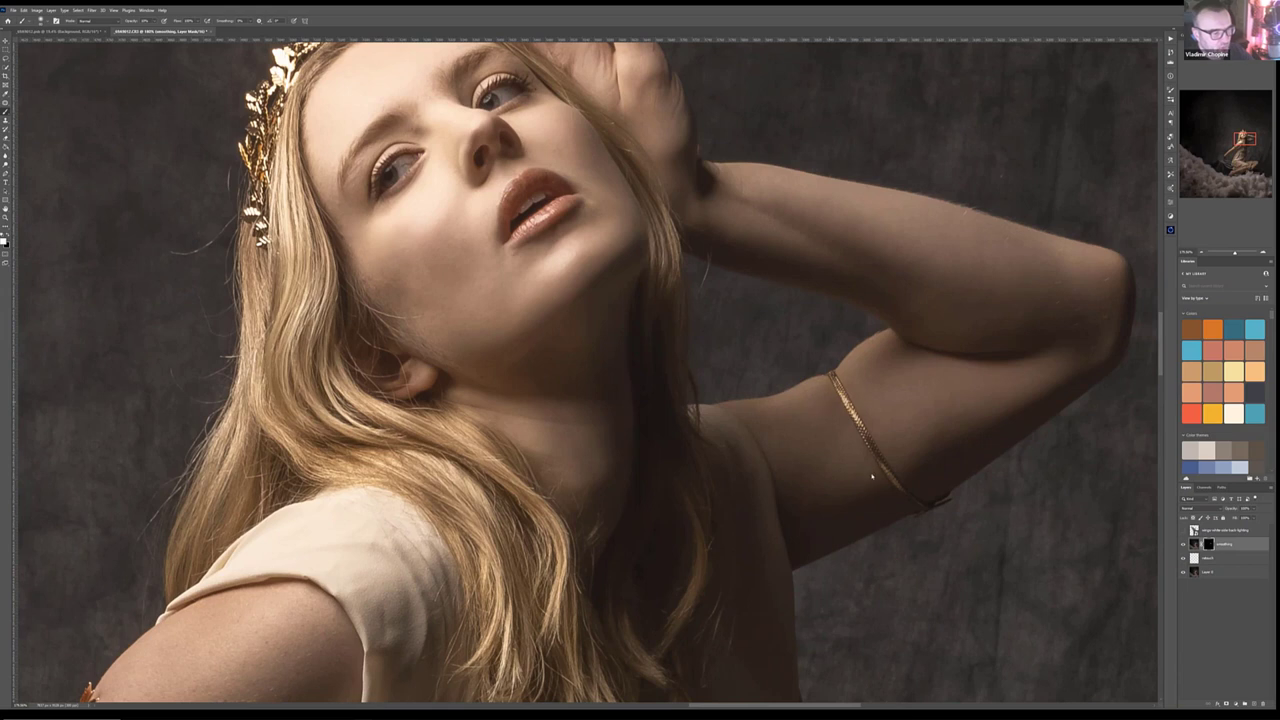
Step: Brush the smoothing in over the bare shoulder, the lowered arm around the leaf armband and the supporting hand
drag(720, 205, 930, 75)
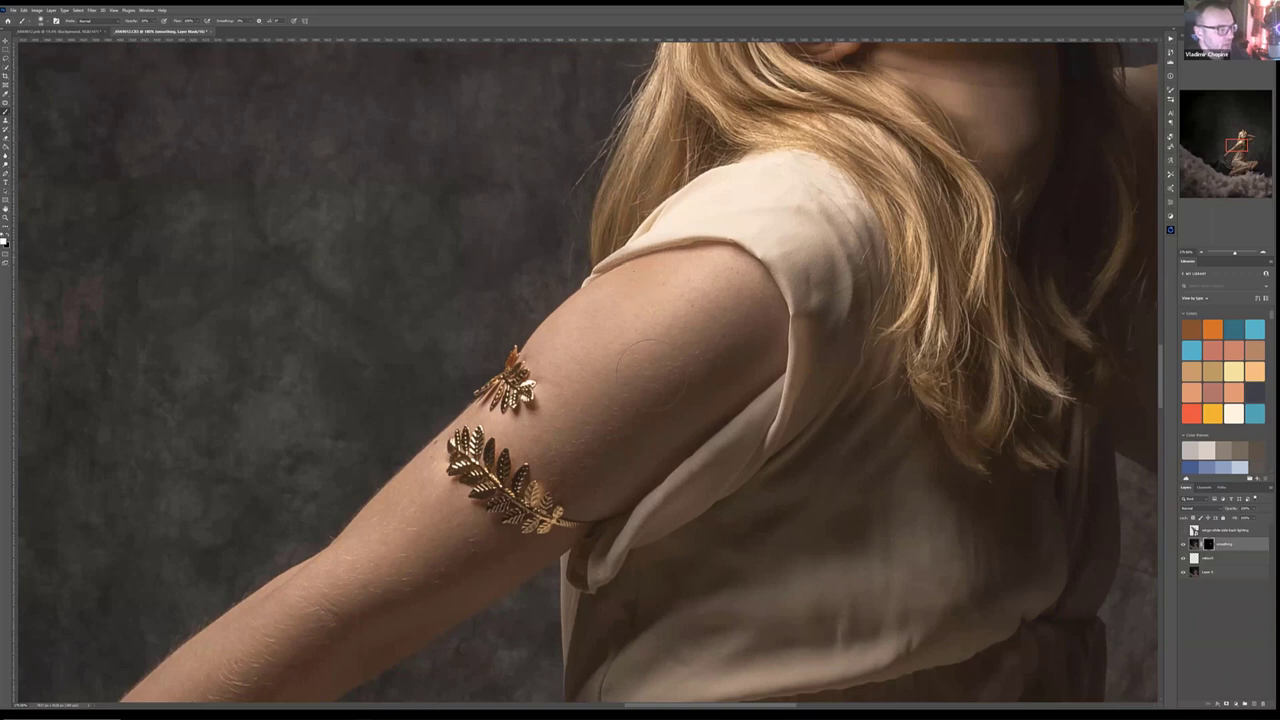
drag(386, 547, 558, 267)
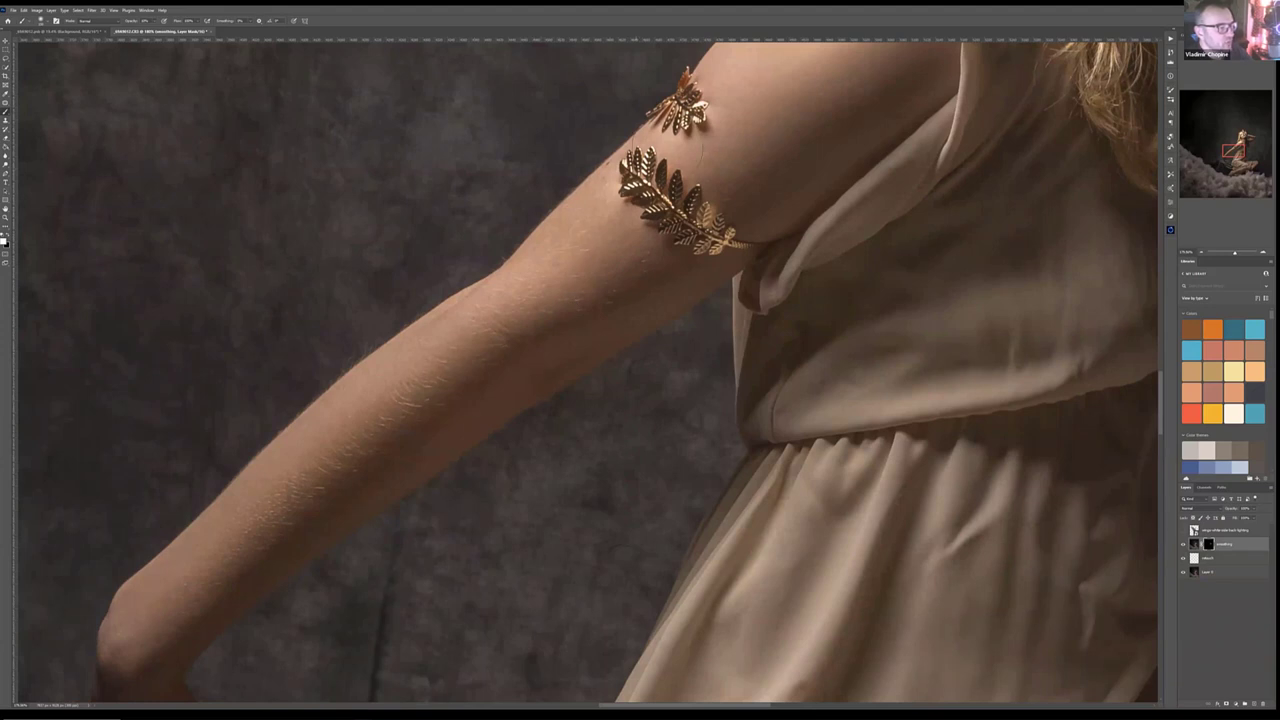
drag(473, 371, 691, 194)
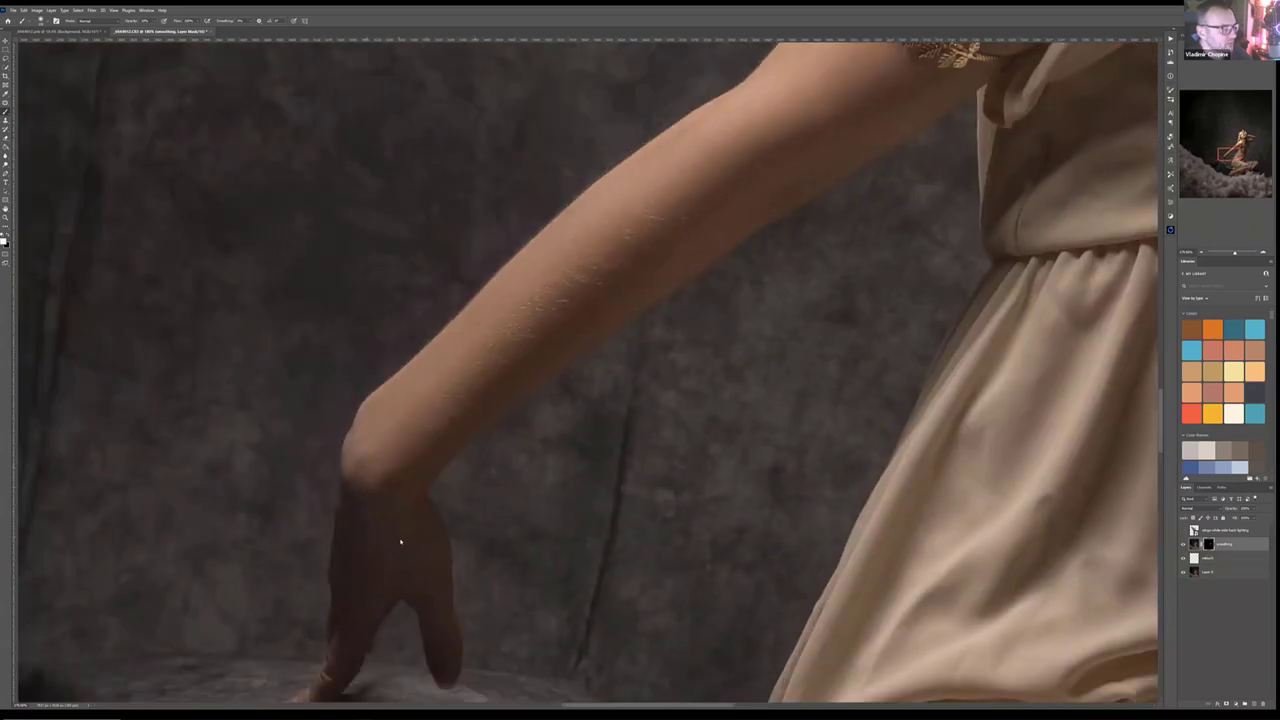
drag(432, 520, 517, 363)
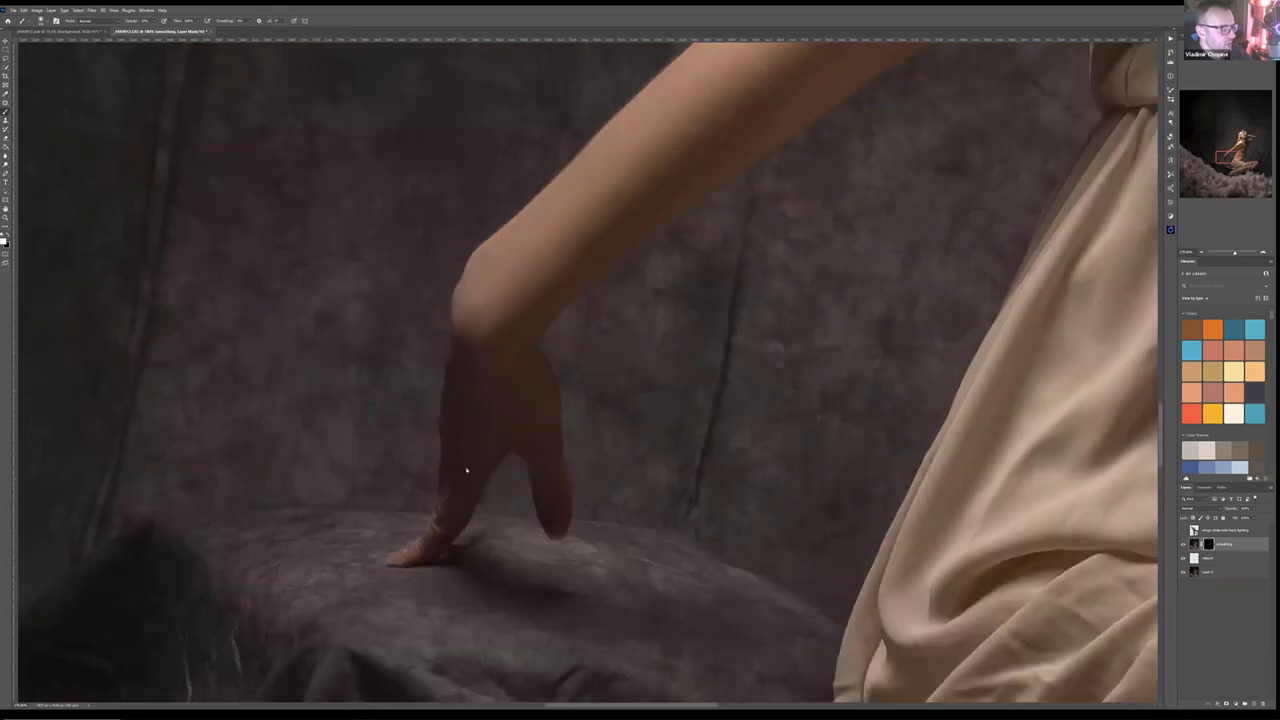
Step: Paint the smoothing mask white over the knees, both legs and the feet, leaving the dress and clouds untouched
drag(854, 266, 351, 300)
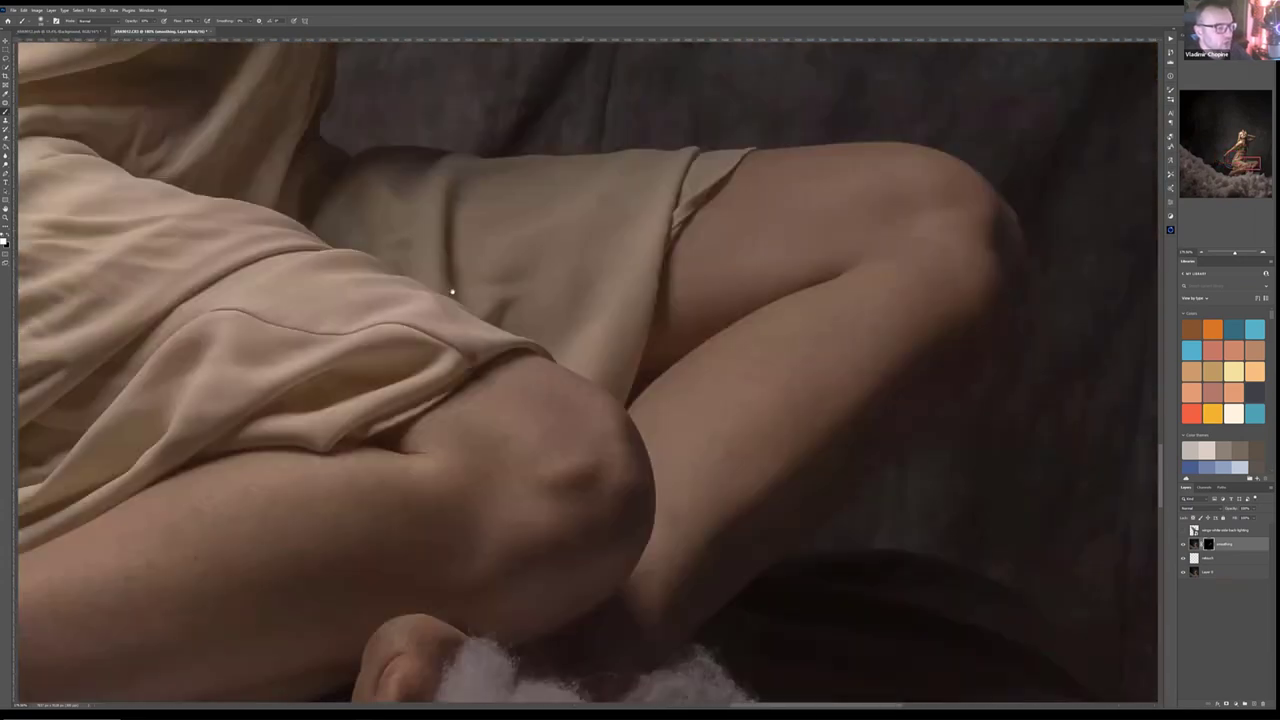
drag(452, 291, 248, 250)
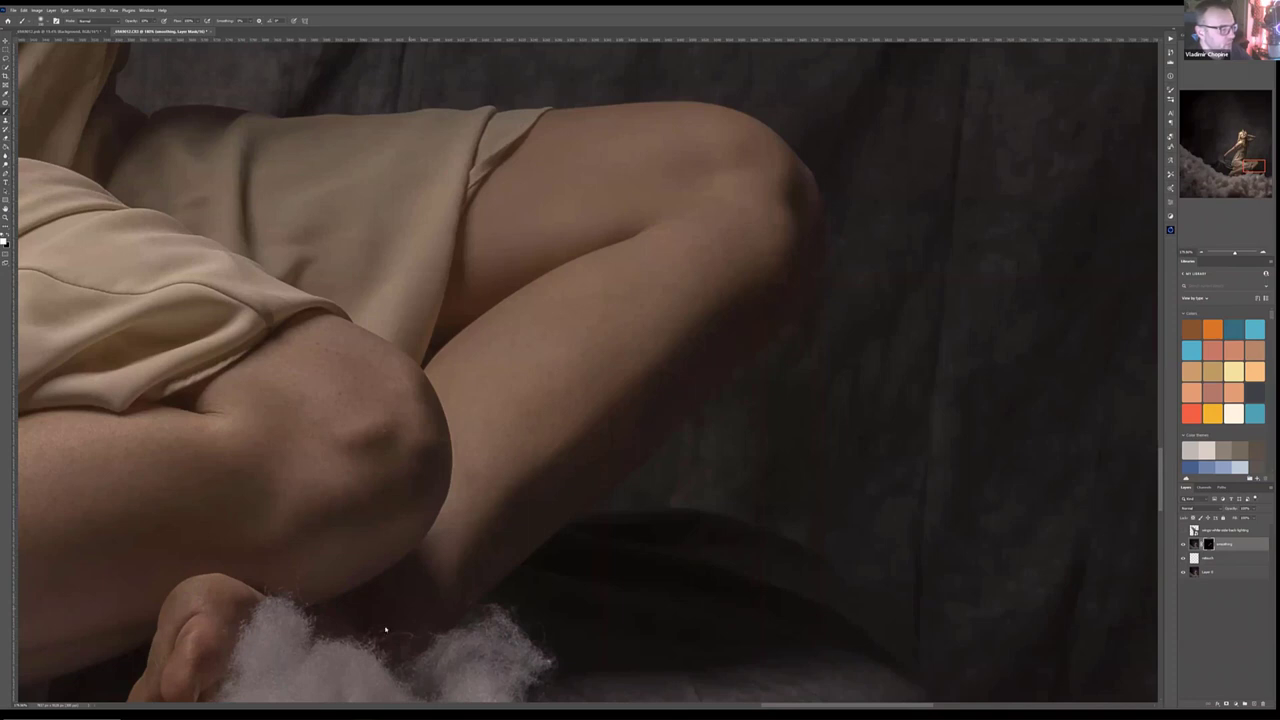
drag(683, 318, 721, 274)
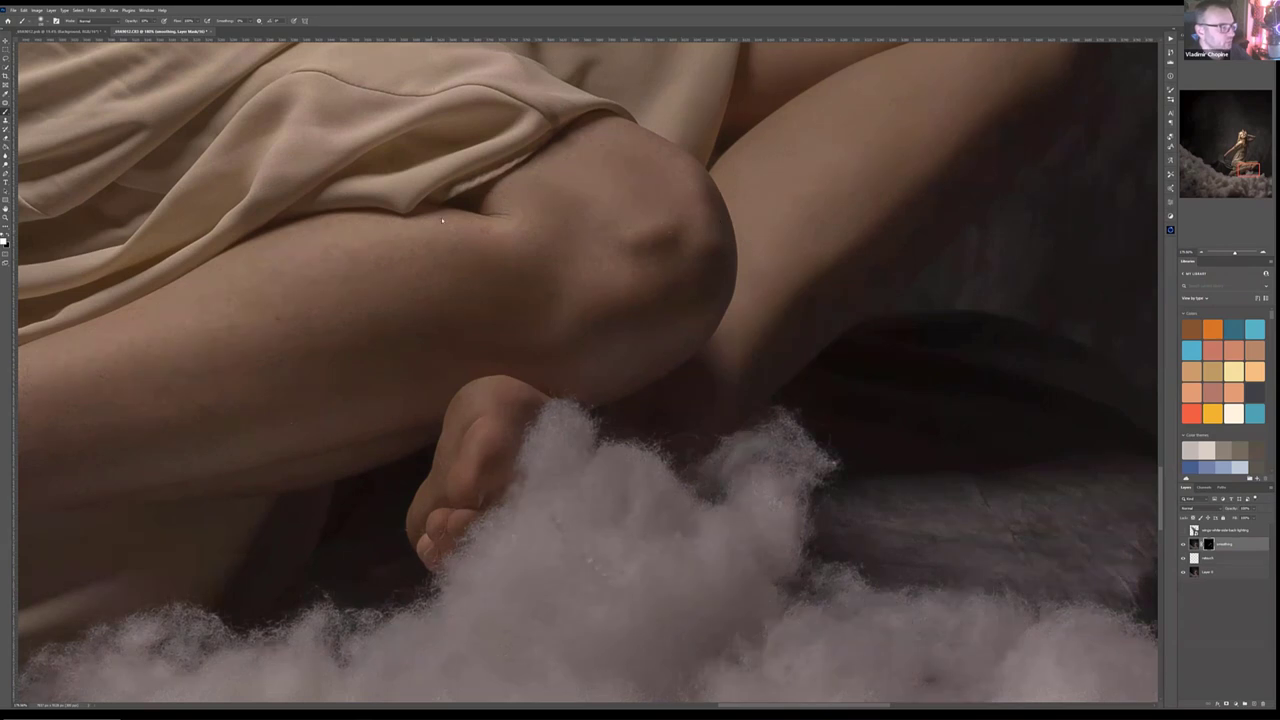
drag(414, 270, 822, 240)
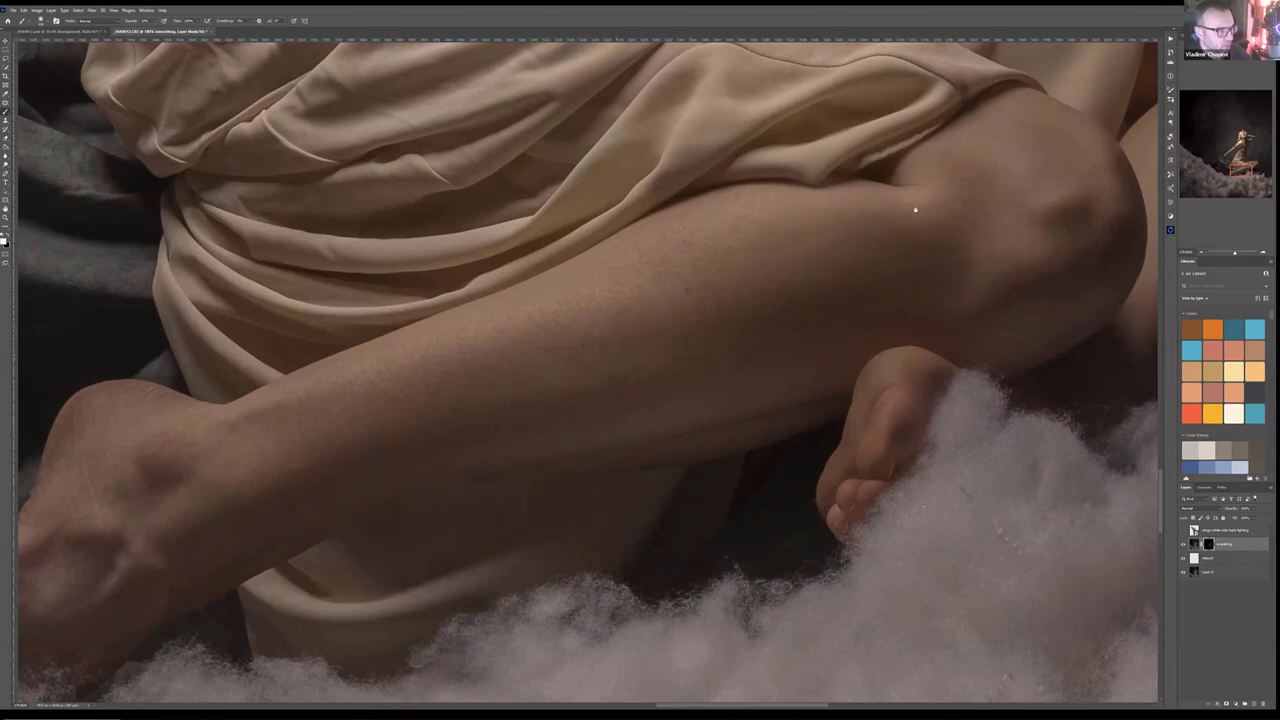
drag(406, 401, 714, 251)
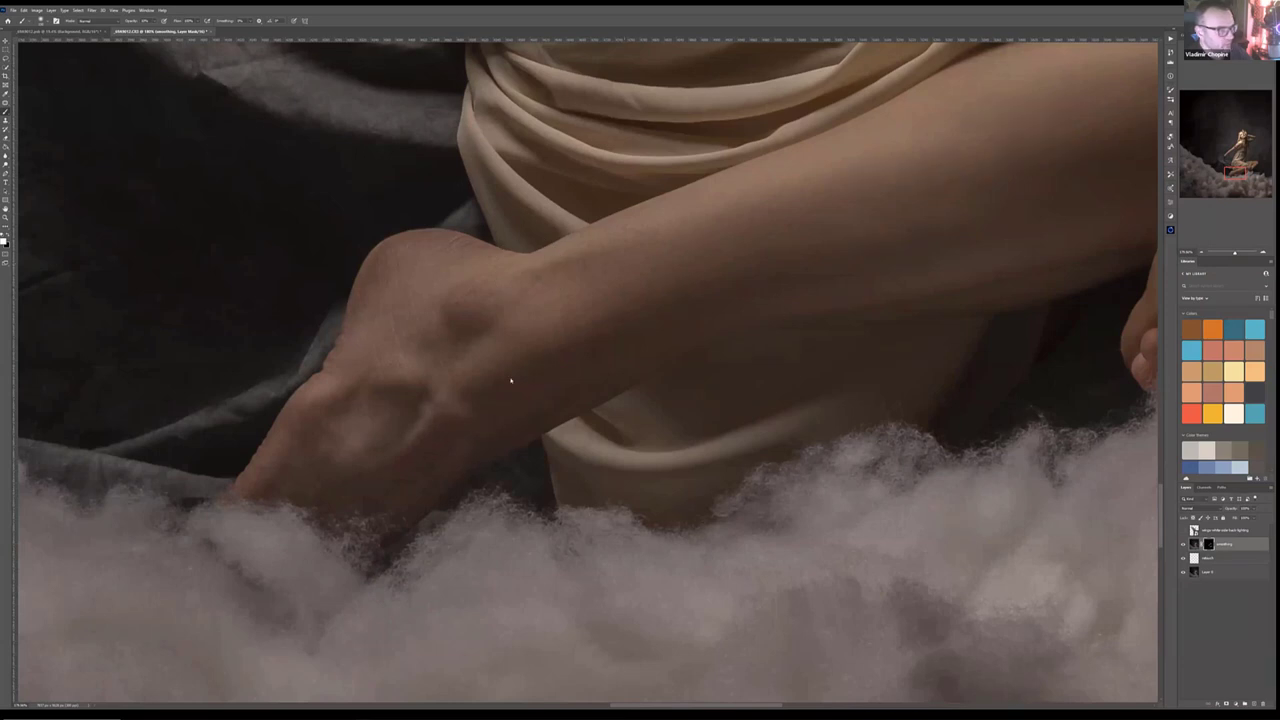
Step: Display the smoothing layer's mask on its own and examine the brushed areas on the face, arms and legs for uneven coverage
scroll(718, 309, down, 6)
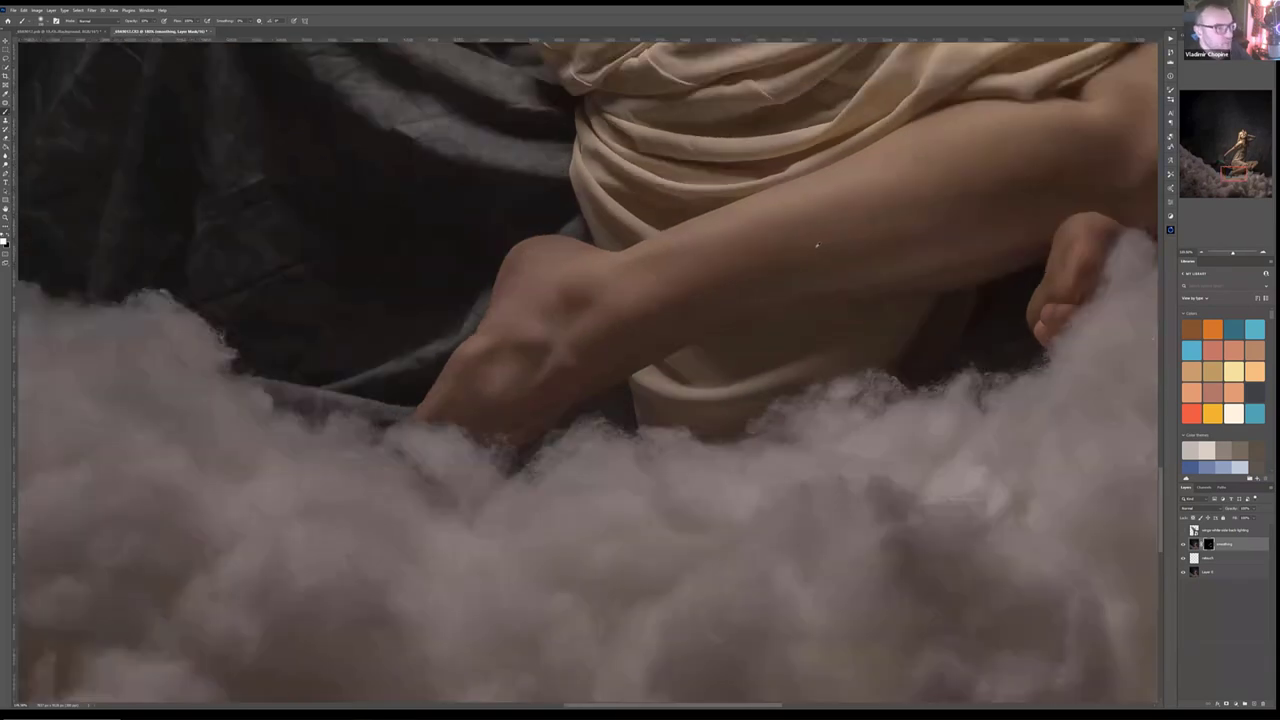
scroll(718, 309, down, 5)
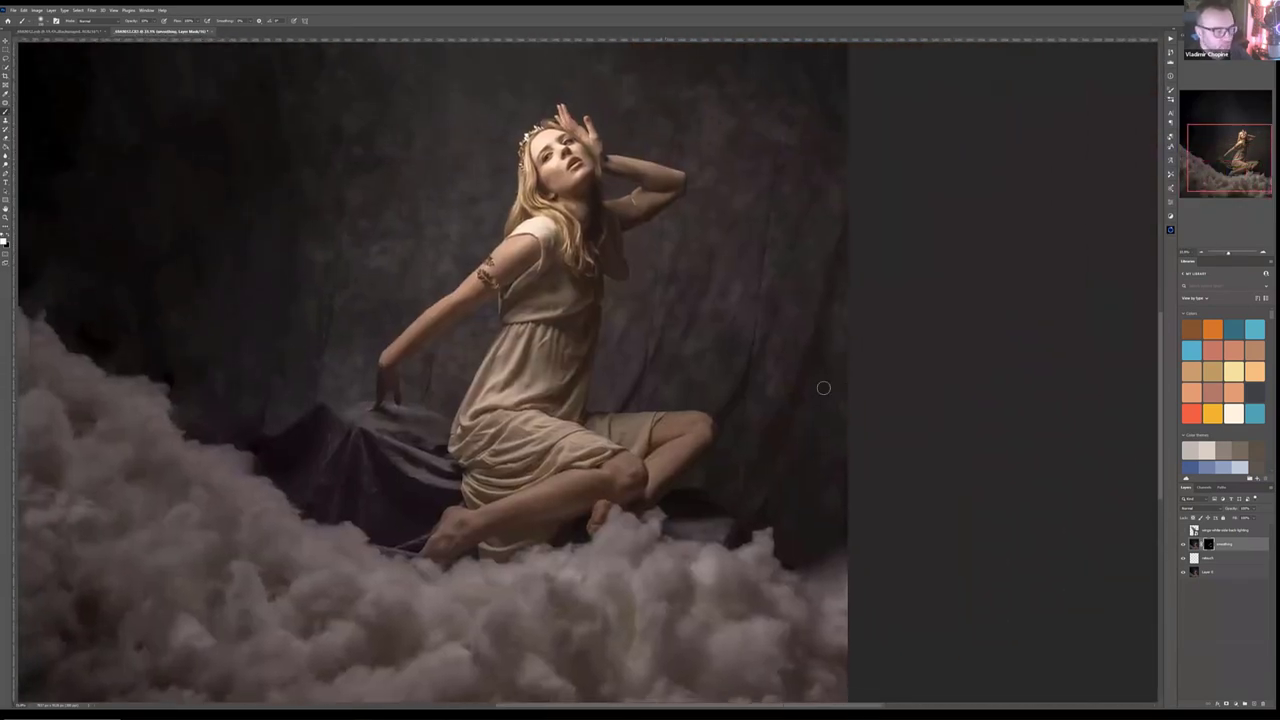
alt+click(1209, 545)
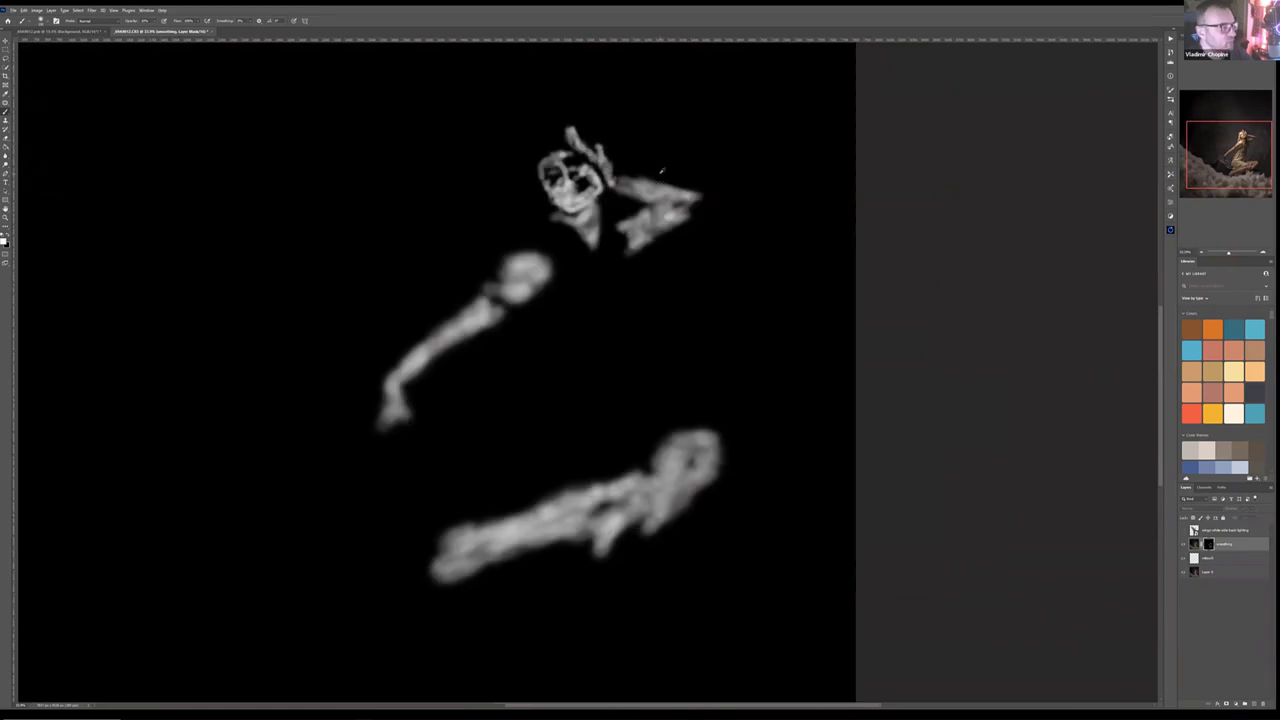
scroll(661, 173, up, 5)
scroll(662, 172, up, 2)
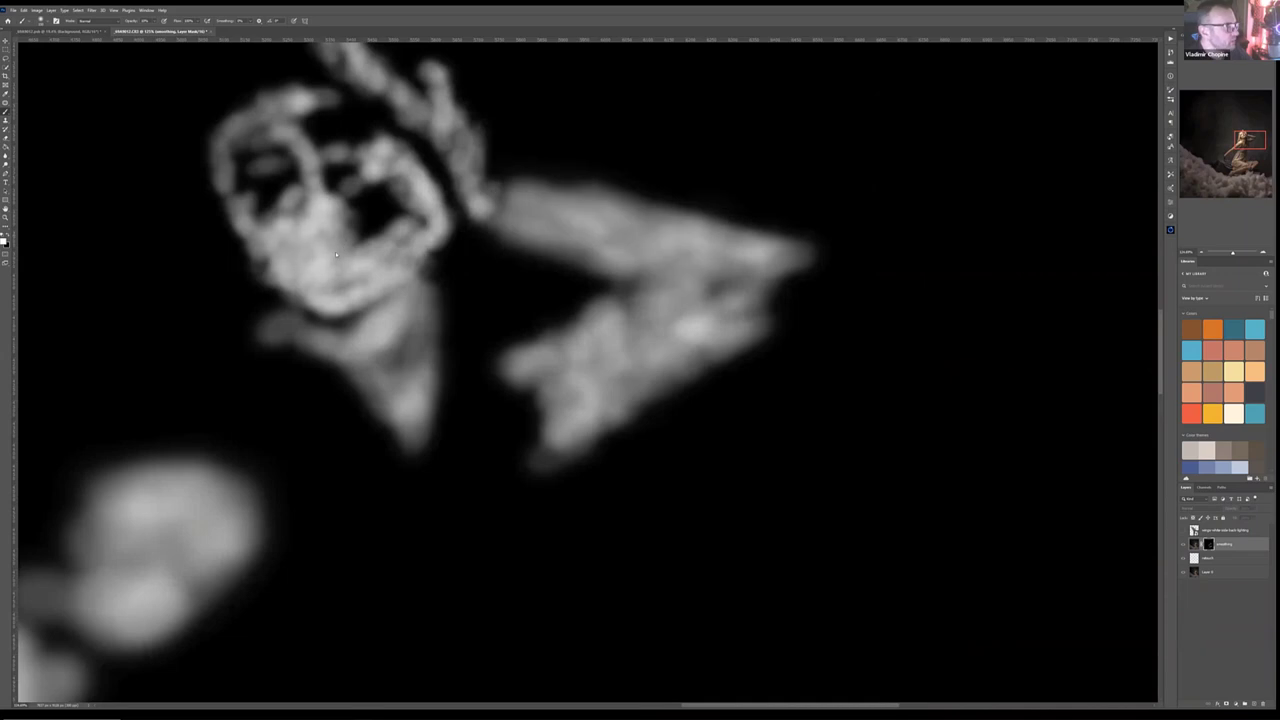
drag(372, 431, 565, 232)
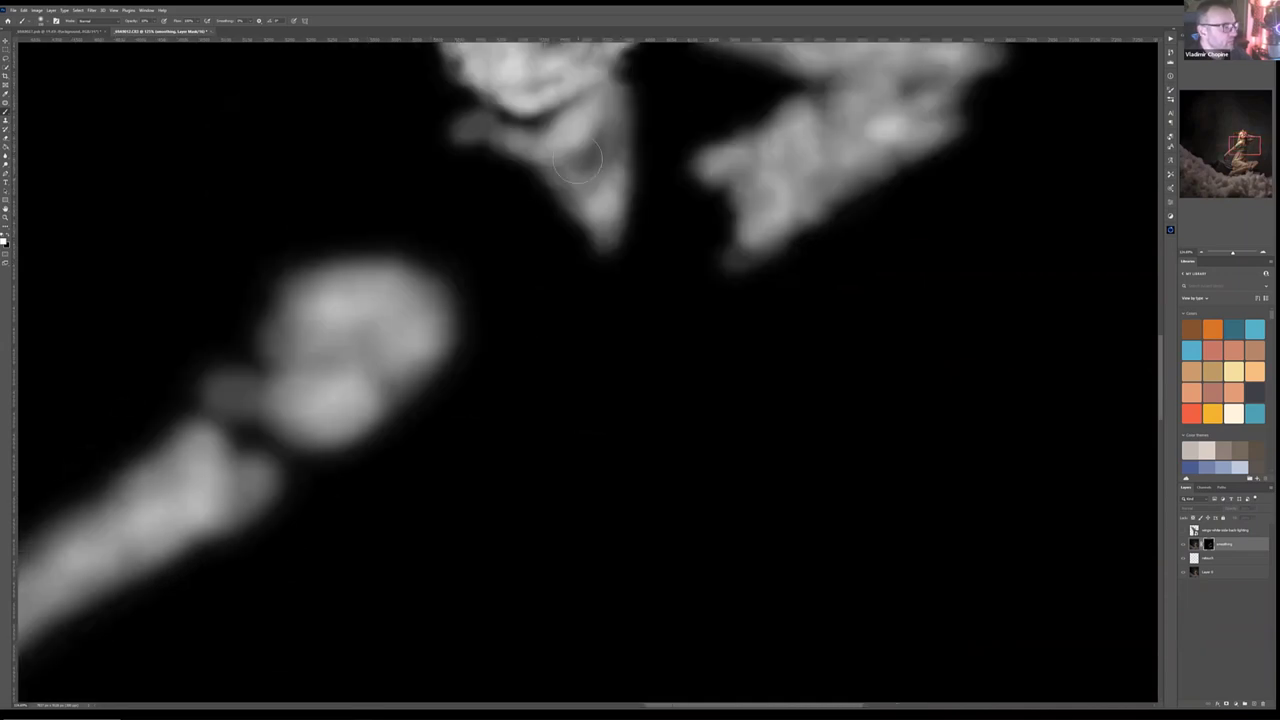
scroll(581, 150, down, 5)
scroll(581, 150, left, 6)
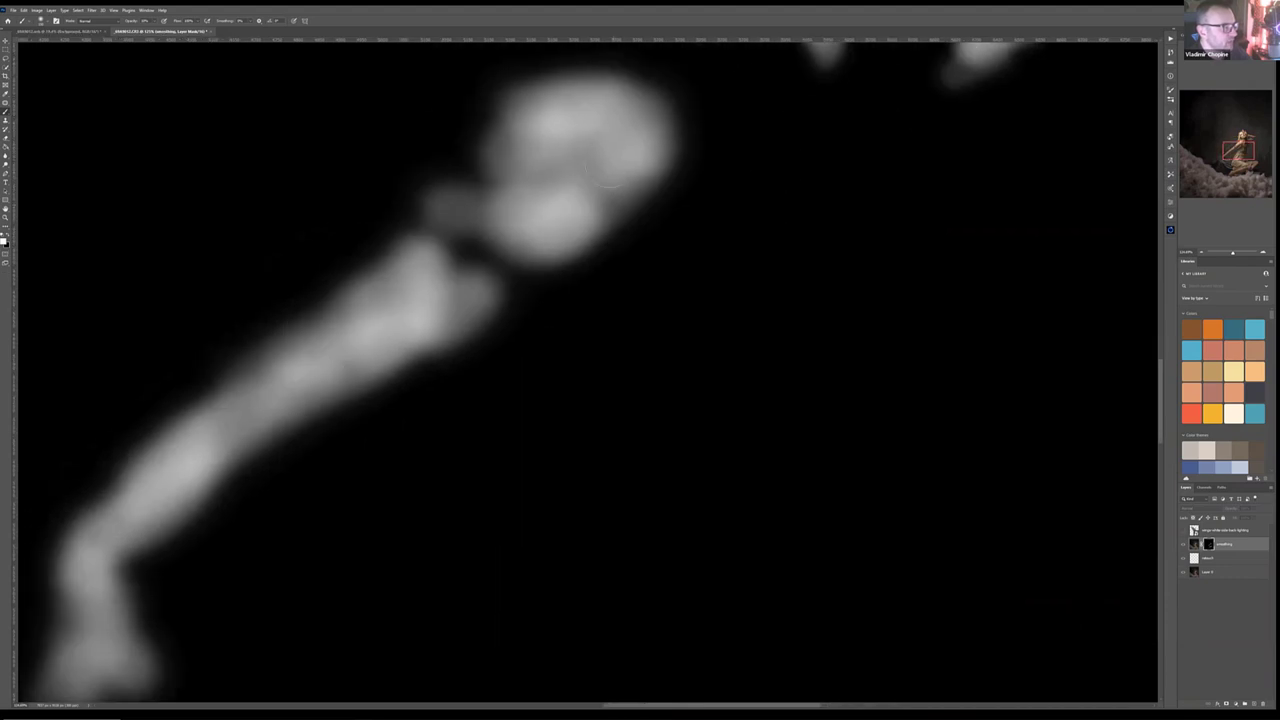
drag(545, 212, 515, 160)
drag(614, 178, 587, 185)
mouse_move(408, 300)
mouse_down()
mouse_move(623, 120)
mouse_move(474, 209)
mouse_move(375, 298)
mouse_up()
scroll(920, 397, down, 4)
drag(919, 455, 566, 240)
mouse_move(564, 394)
mouse_down()
mouse_move(380, 450)
mouse_move(340, 485)
mouse_up()
drag(810, 286, 771, 314)
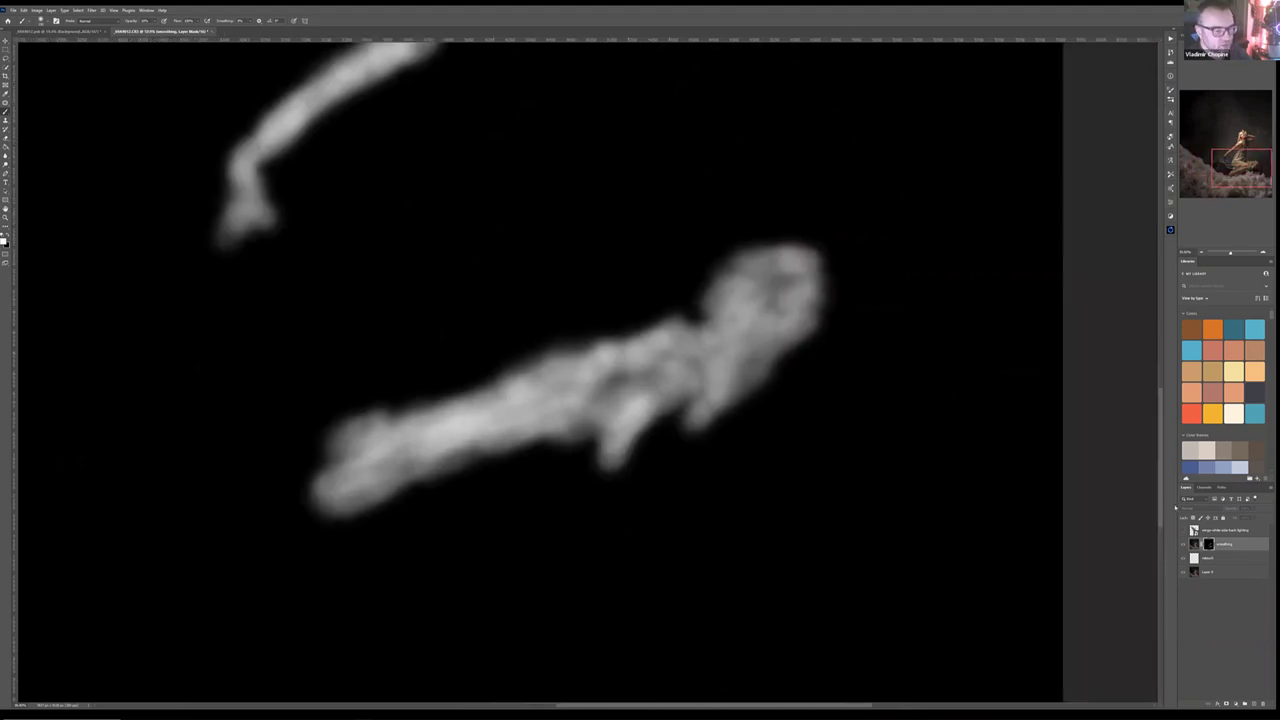
Step: Soften the smoothing layer's mask with a Gaussian Blur, then return to the normal image view and check the model's skin
click(92, 10)
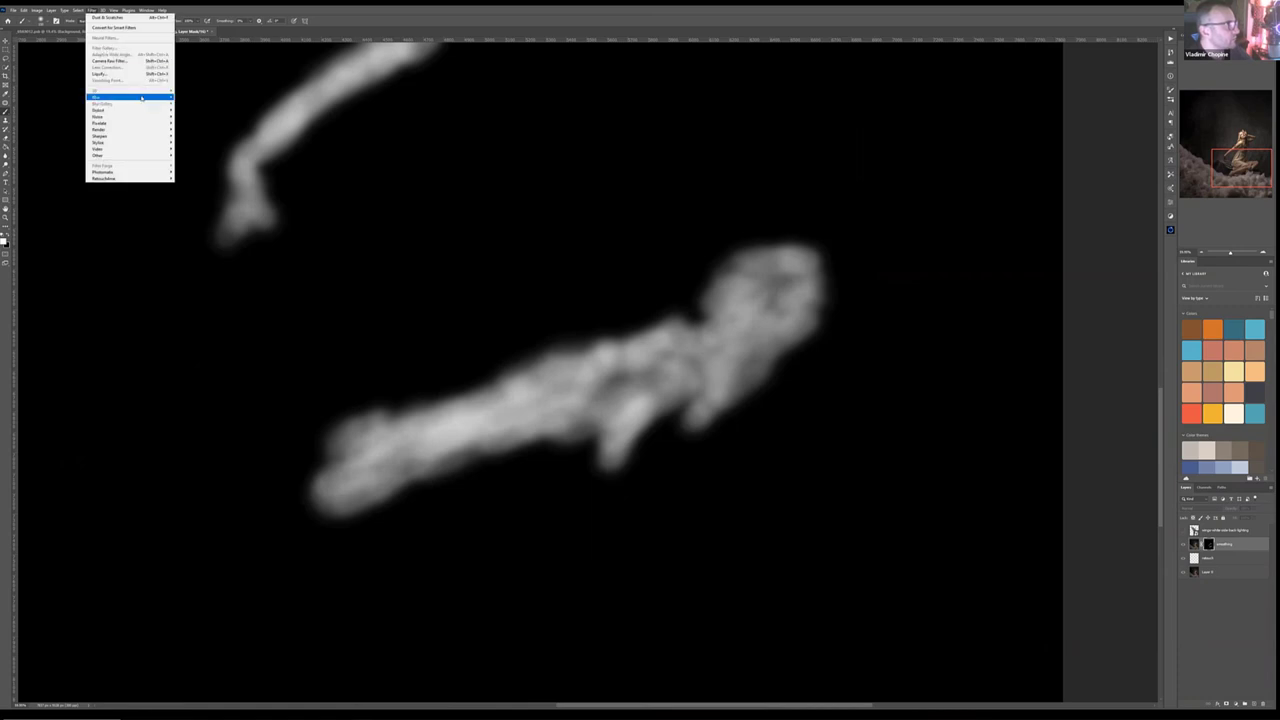
mouse_move(141, 97)
click(192, 122)
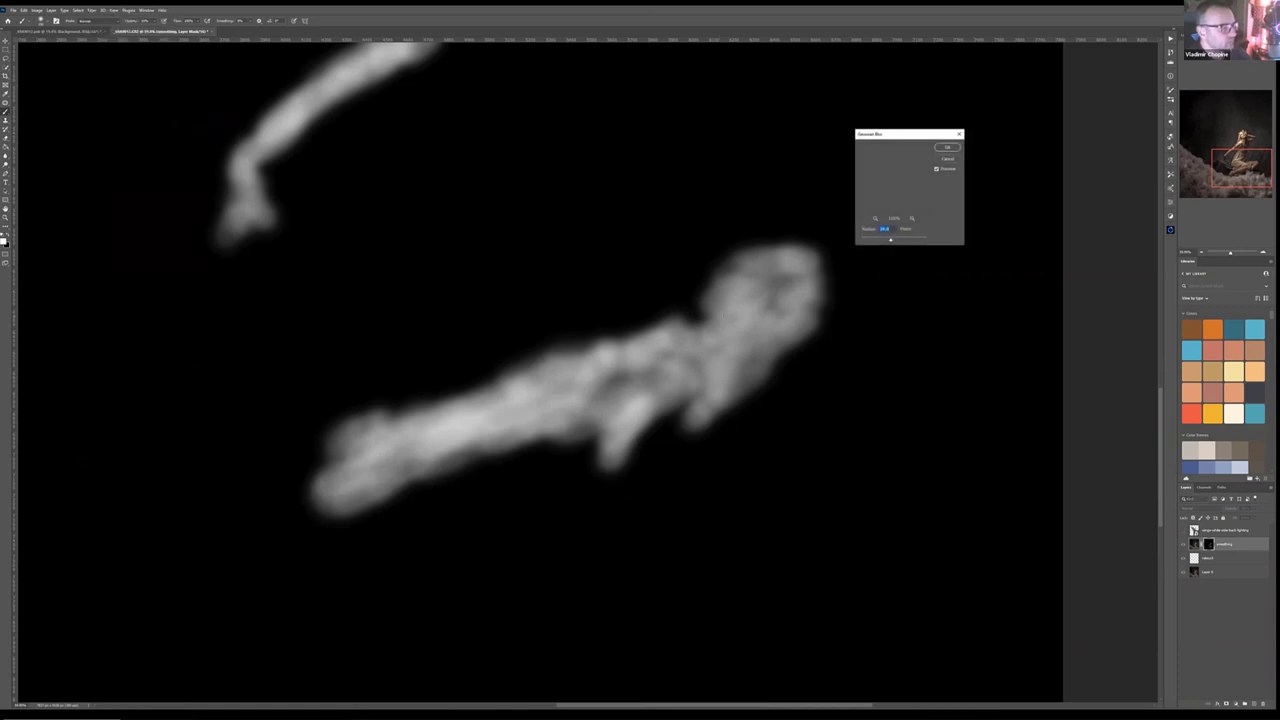
click(873, 239)
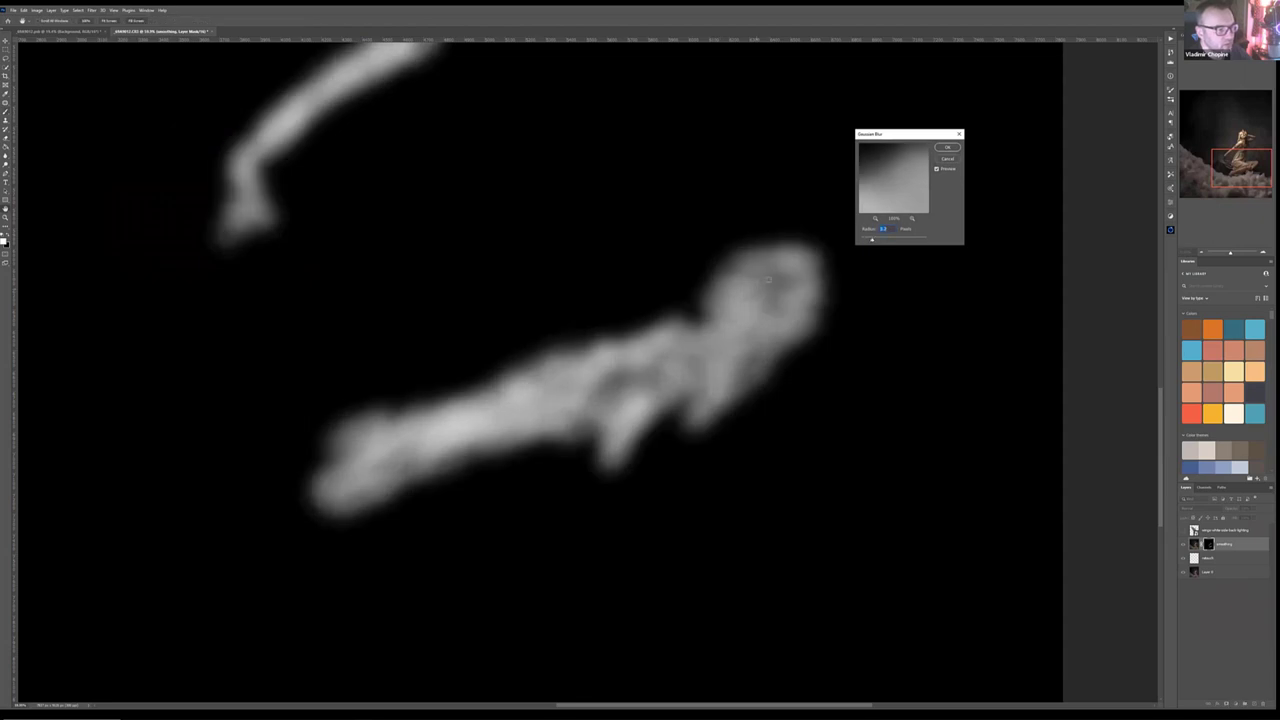
click(948, 148)
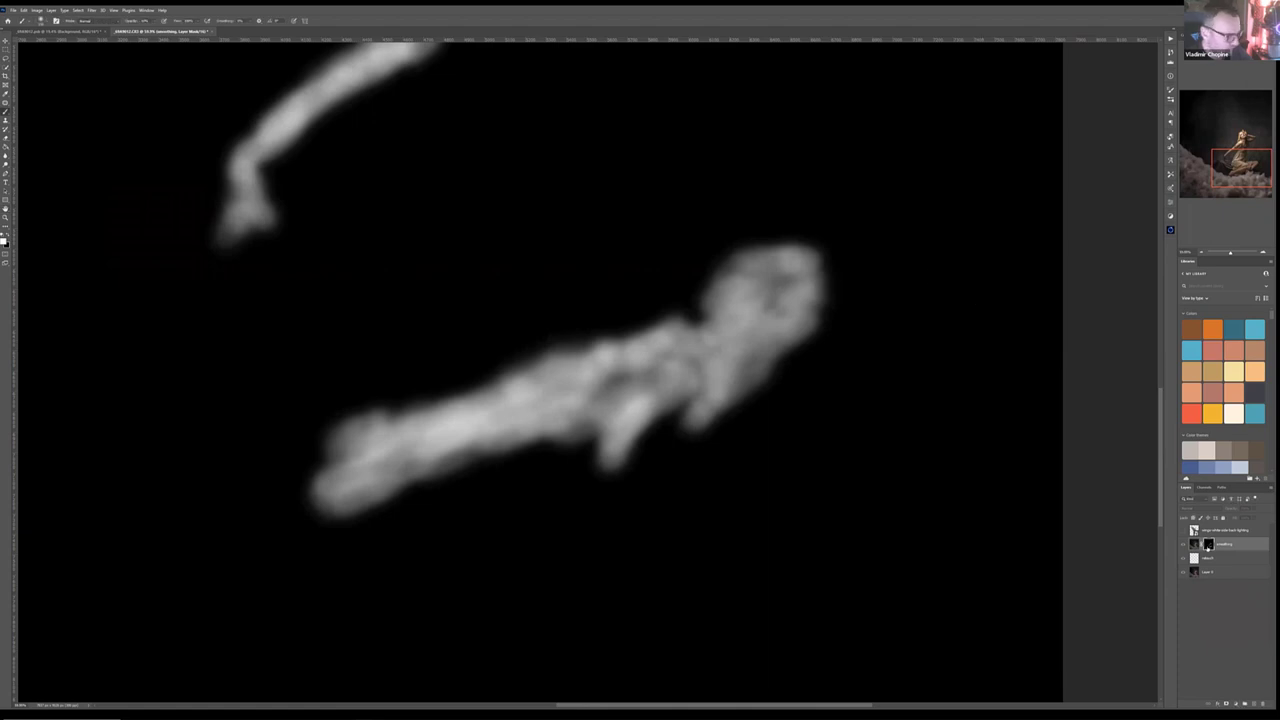
alt+click(1210, 547)
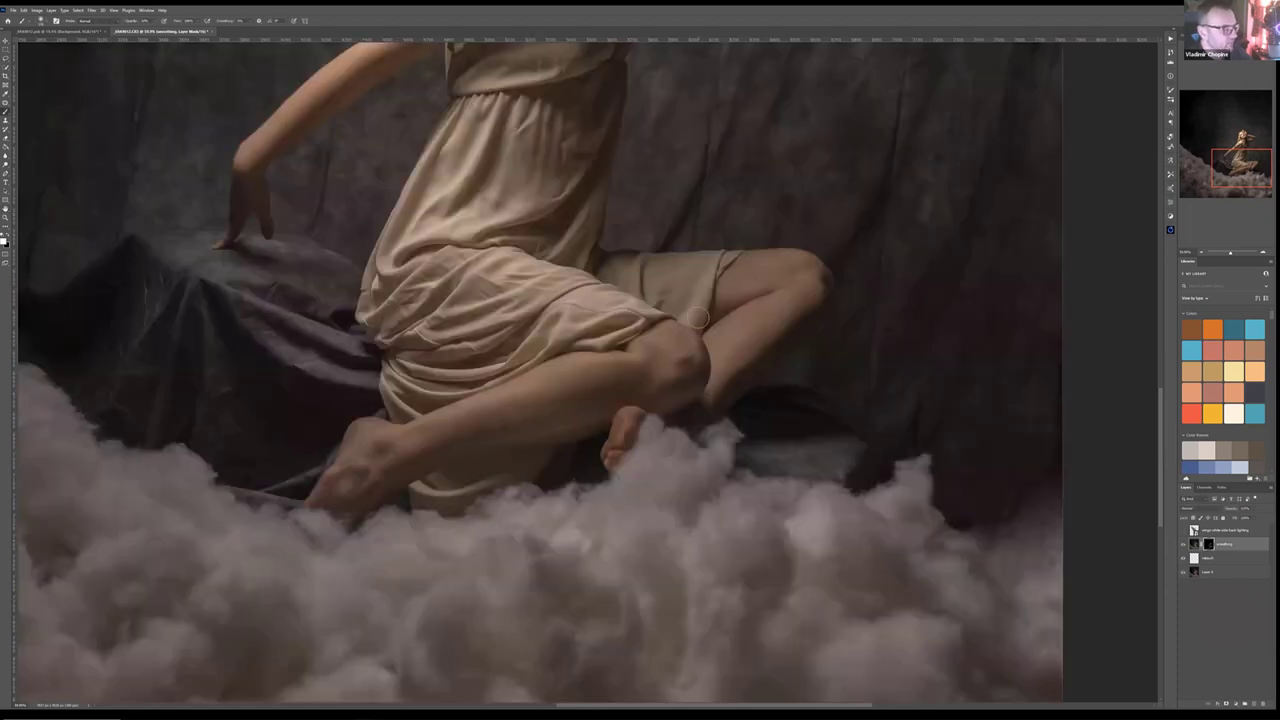
scroll(709, 316, down, 3)
scroll(723, 254, up, 3)
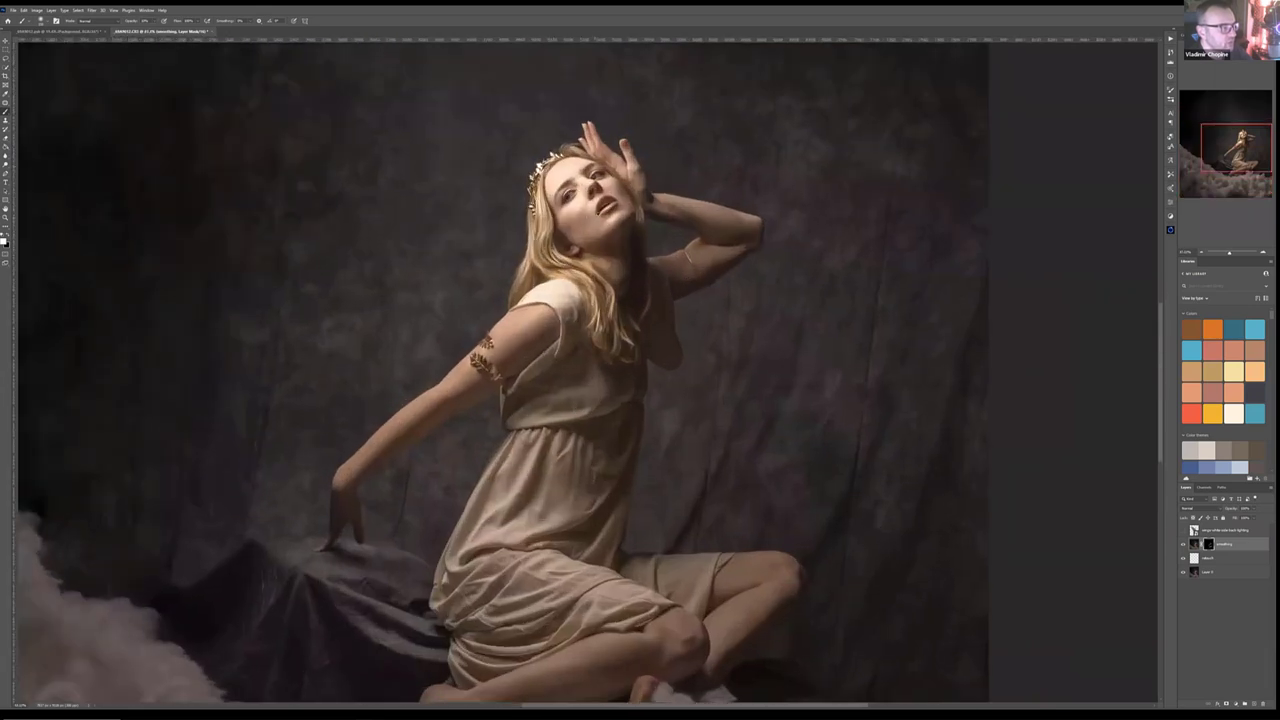
scroll(597, 217, up, 1)
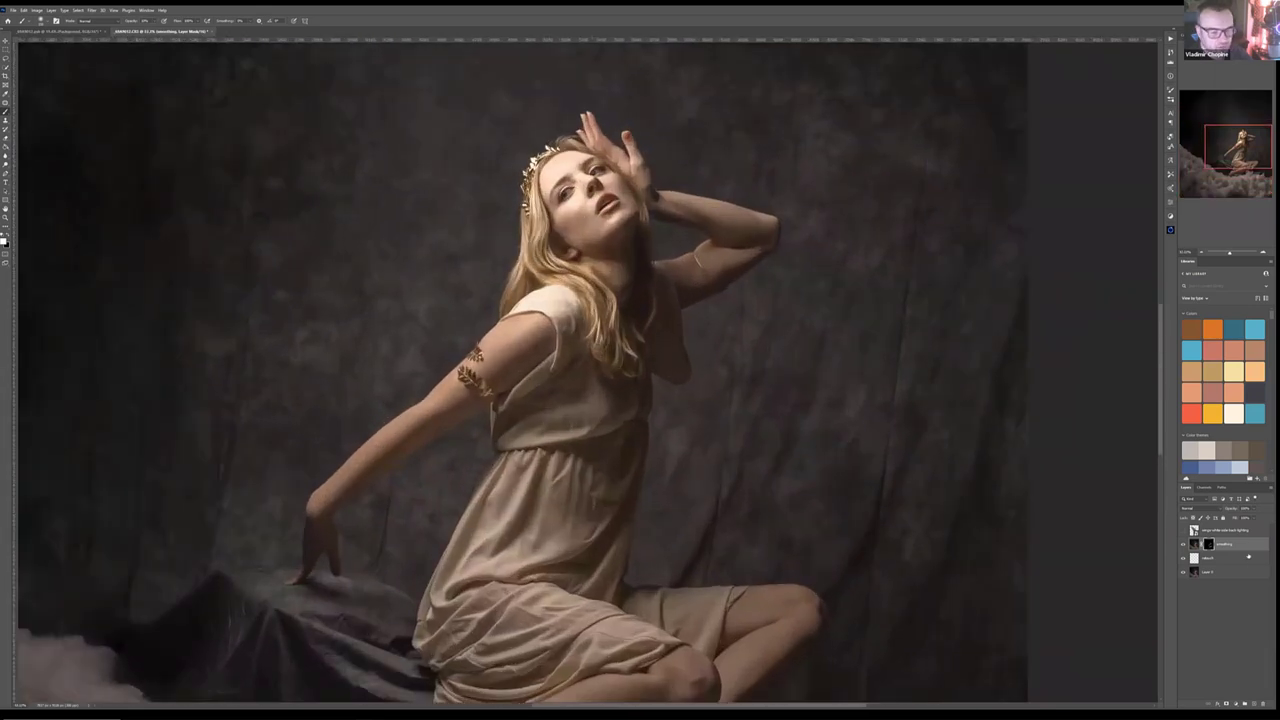
Step: Add a named dodge-and-burn layer above the smoothing layer and fill it with 50% Gray in Normal mode at 100% opacity
click(1254, 706)
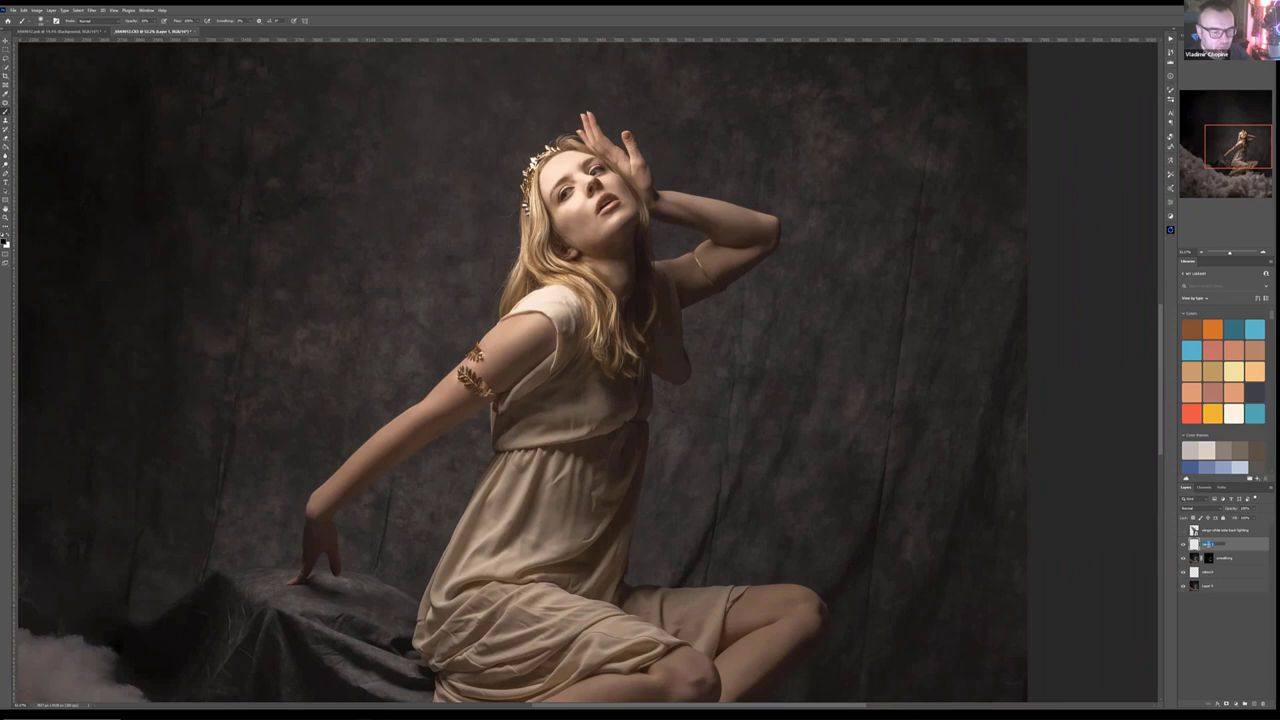
key(Return)
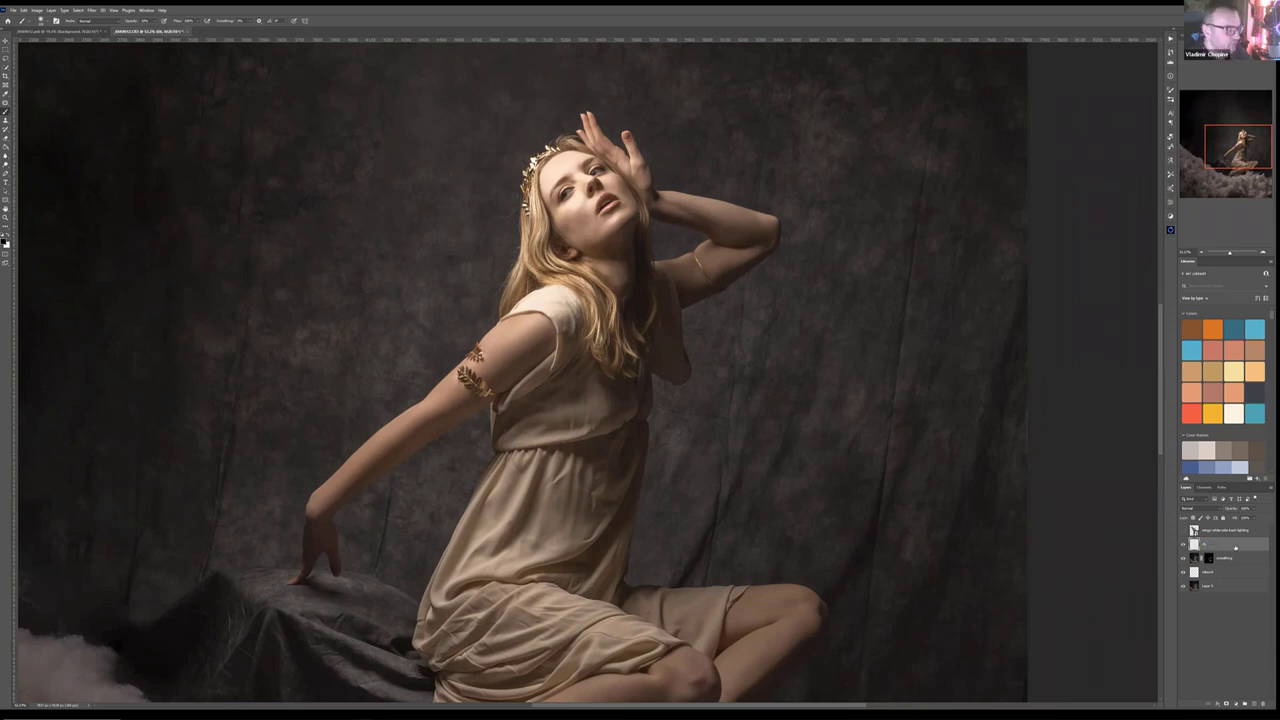
key(shift+F5)
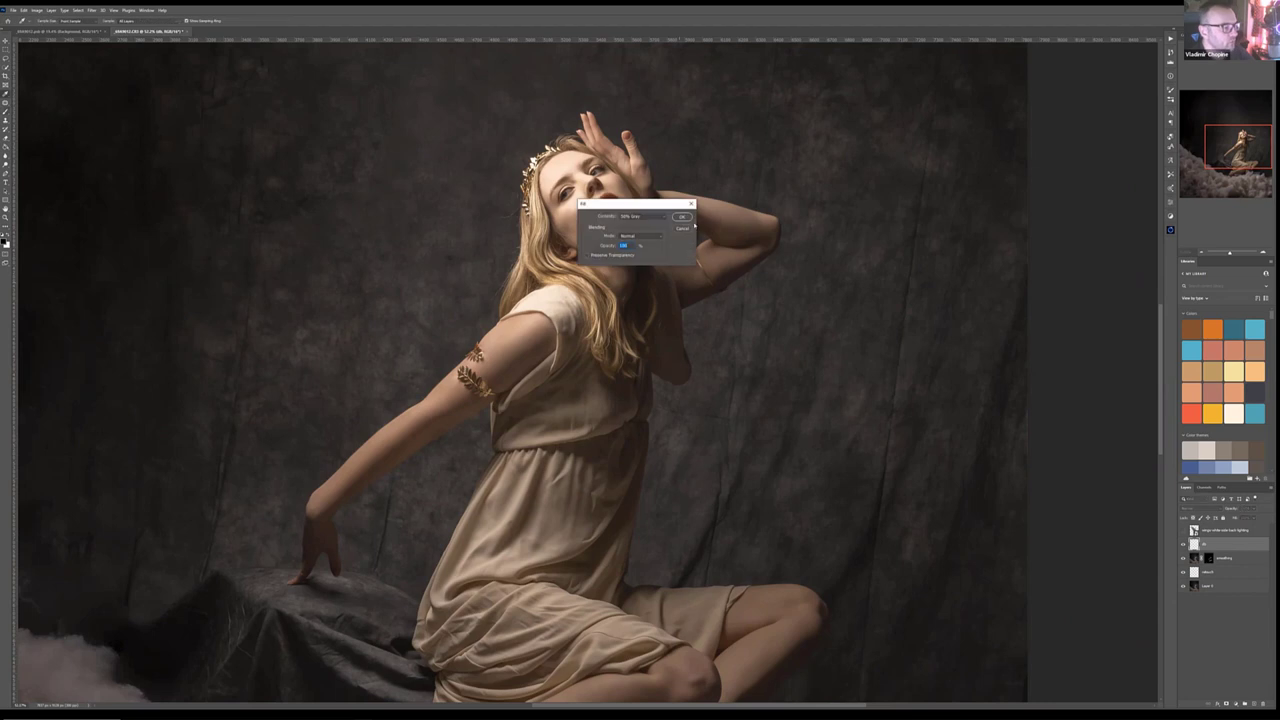
click(684, 229)
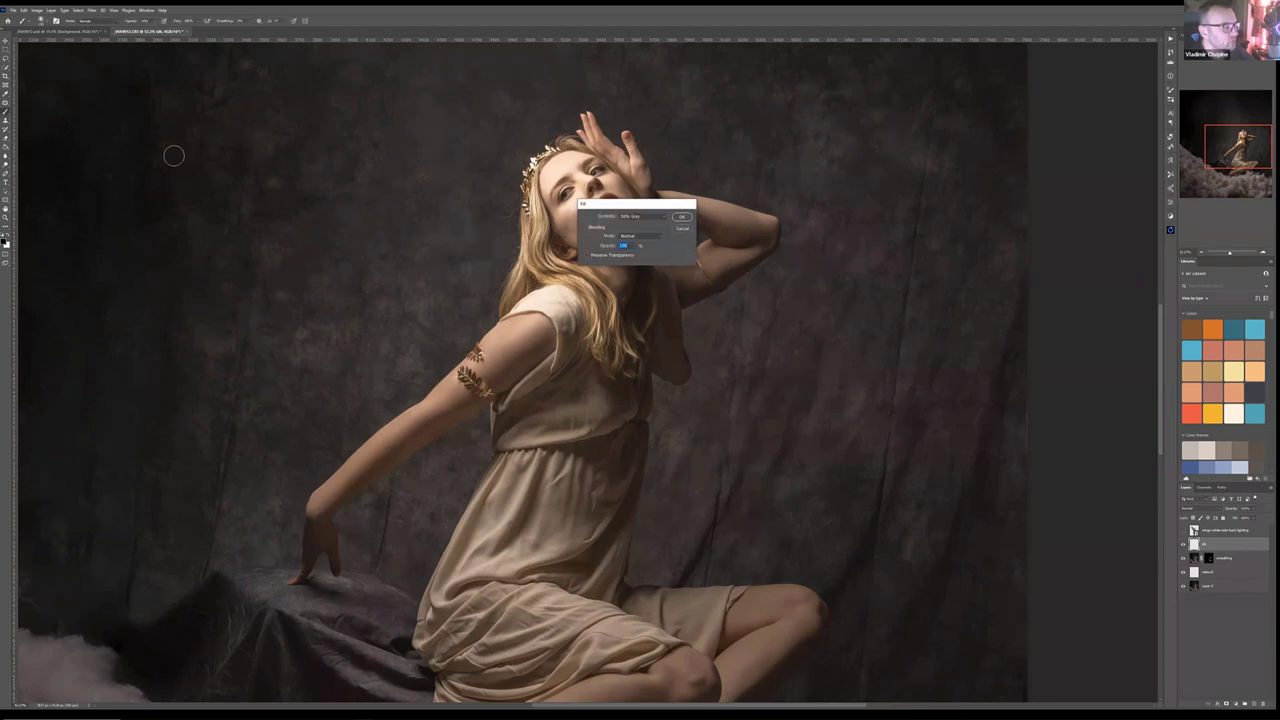
click(22, 10)
click(40, 120)
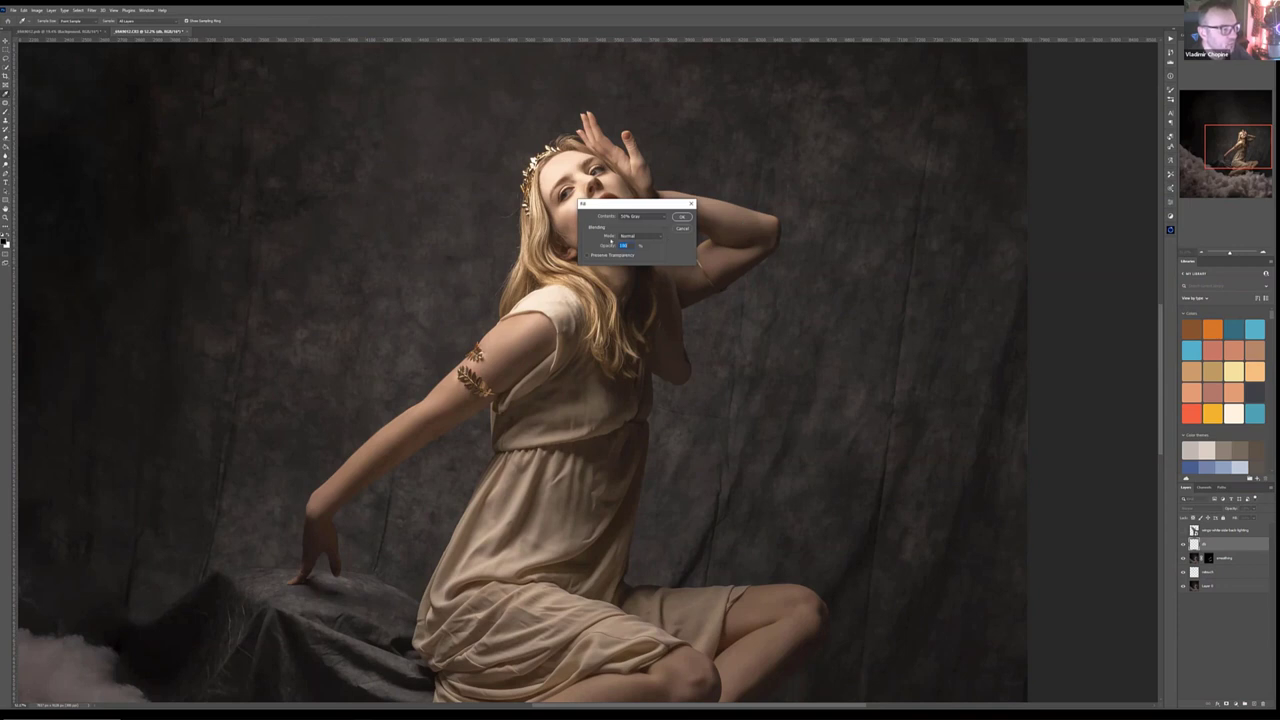
click(676, 217)
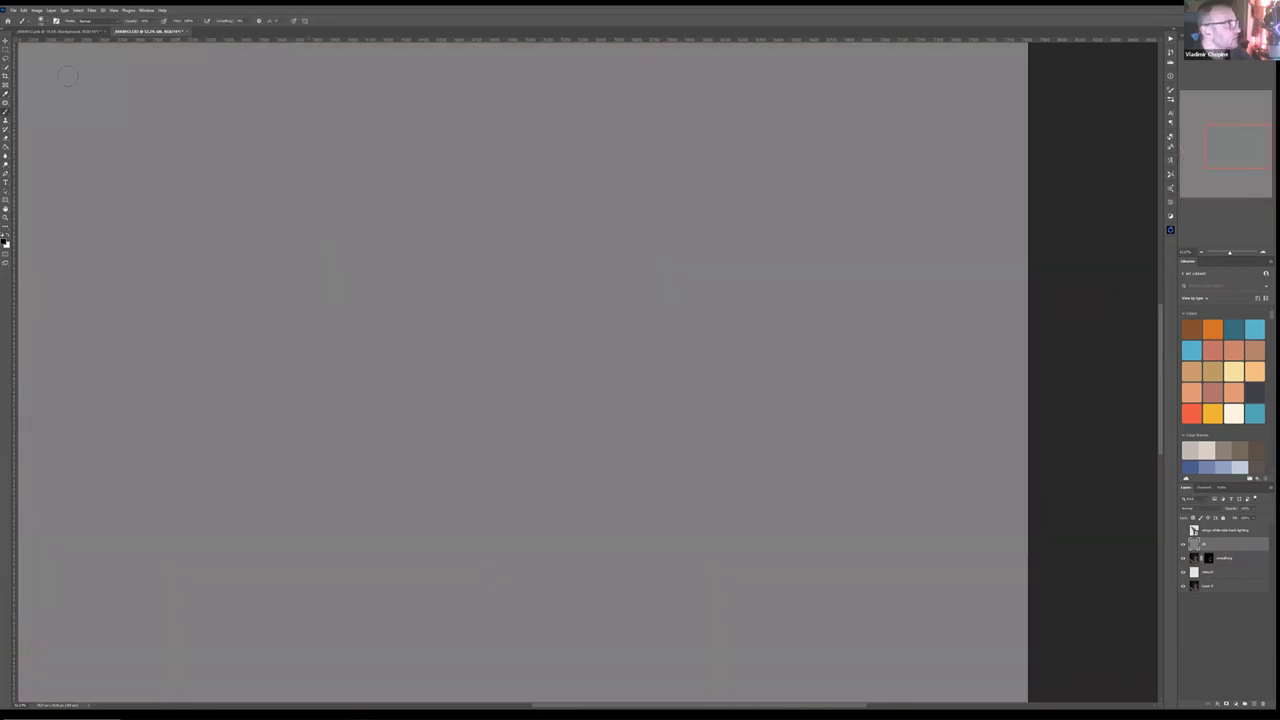
scroll(394, 278, down, 5)
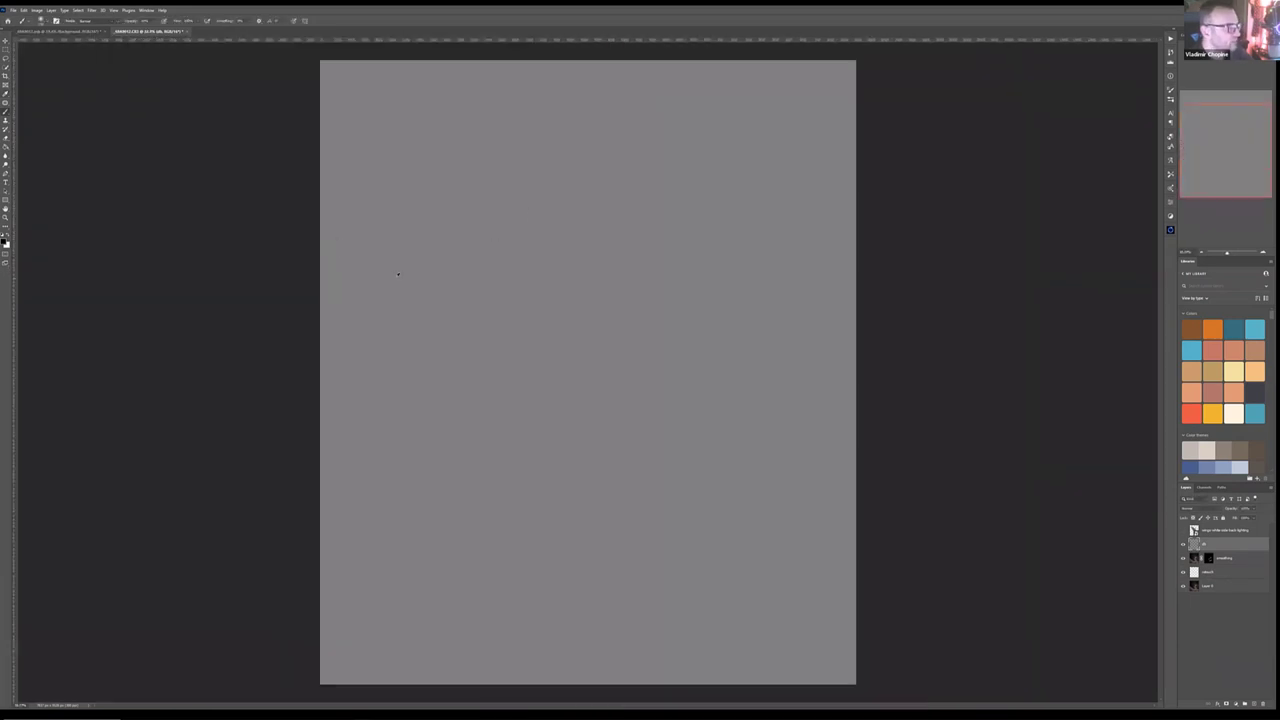
Step: Set the gray layer's blend mode to Soft Light
click(5, 42)
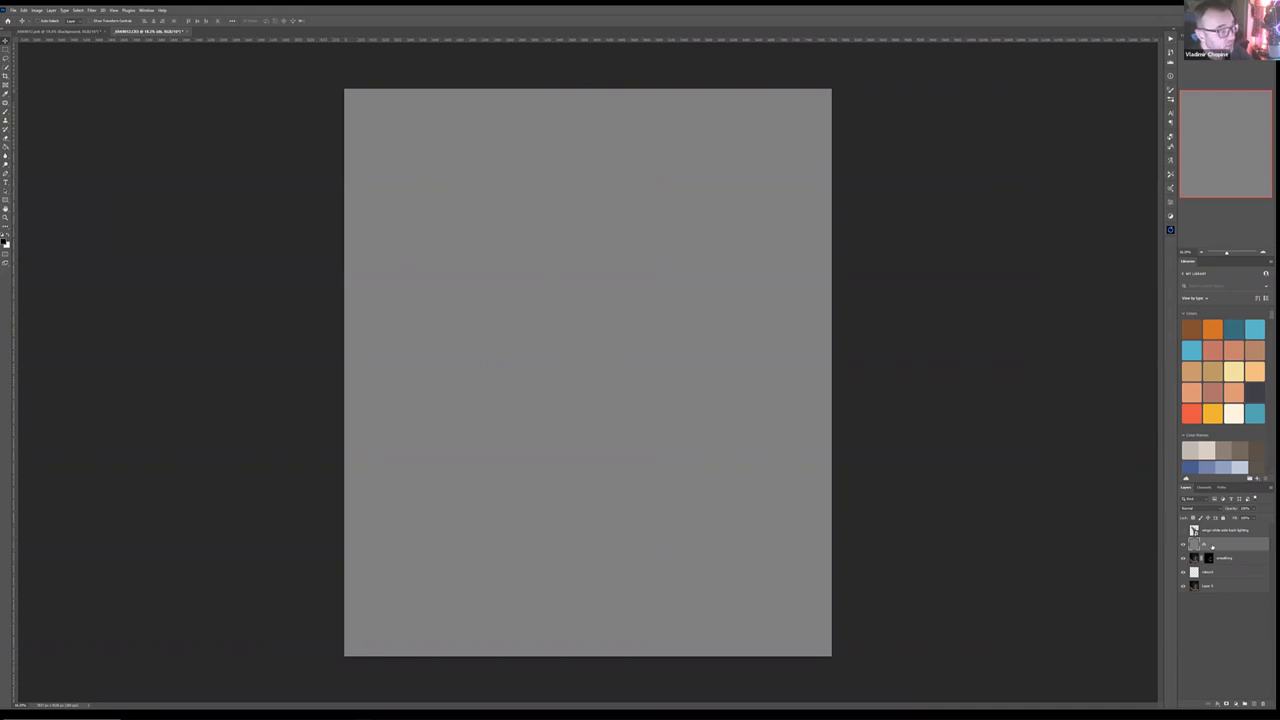
click(5, 112)
scroll(552, 201, up, 3)
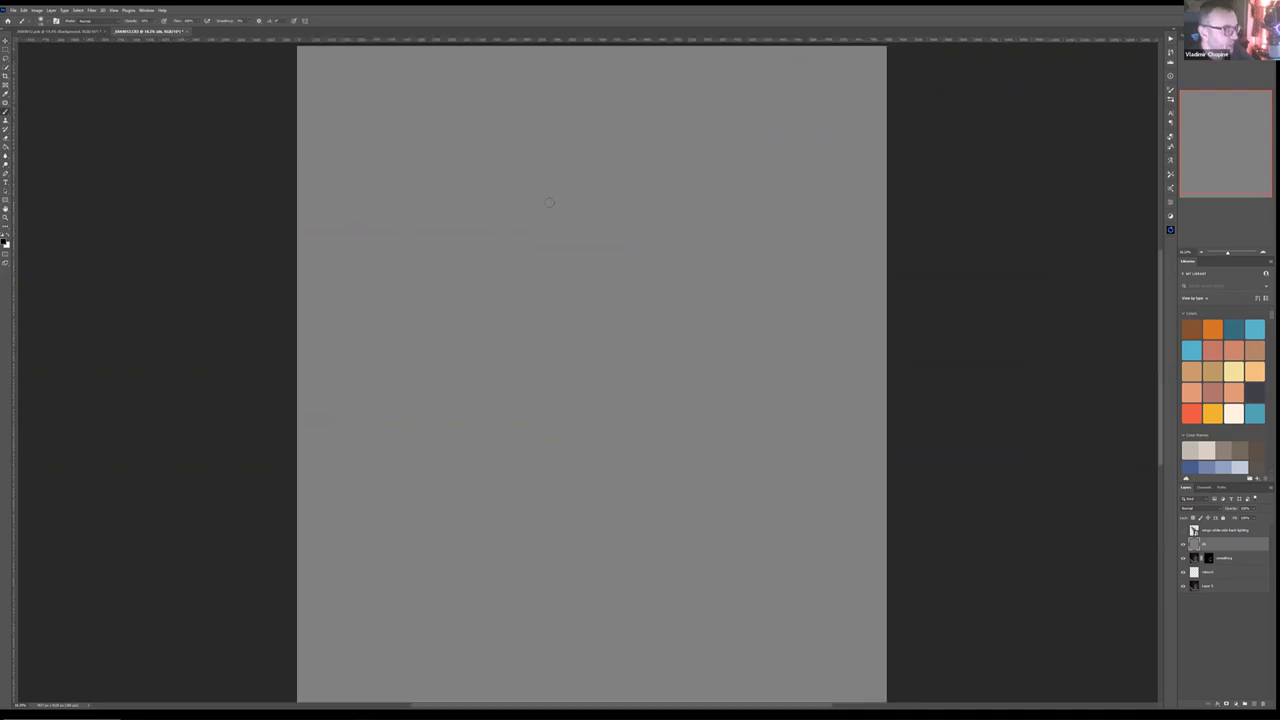
scroll(683, 261, down, 3)
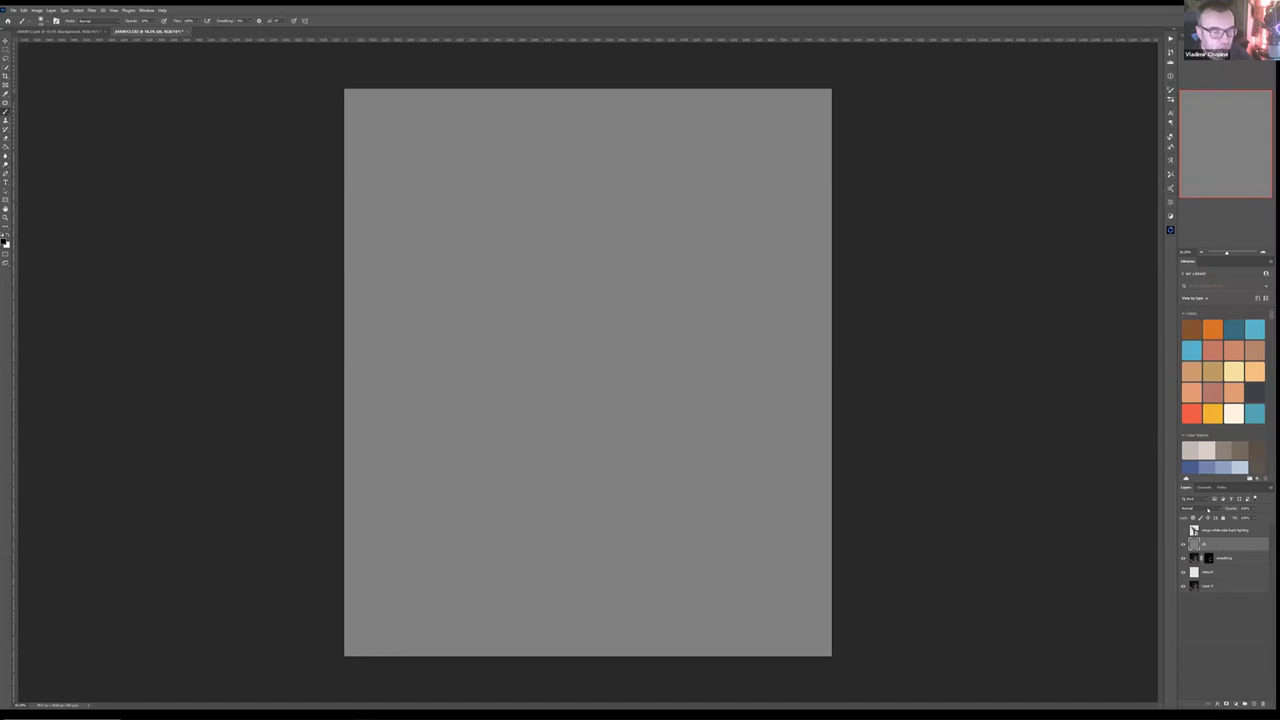
click(1207, 510)
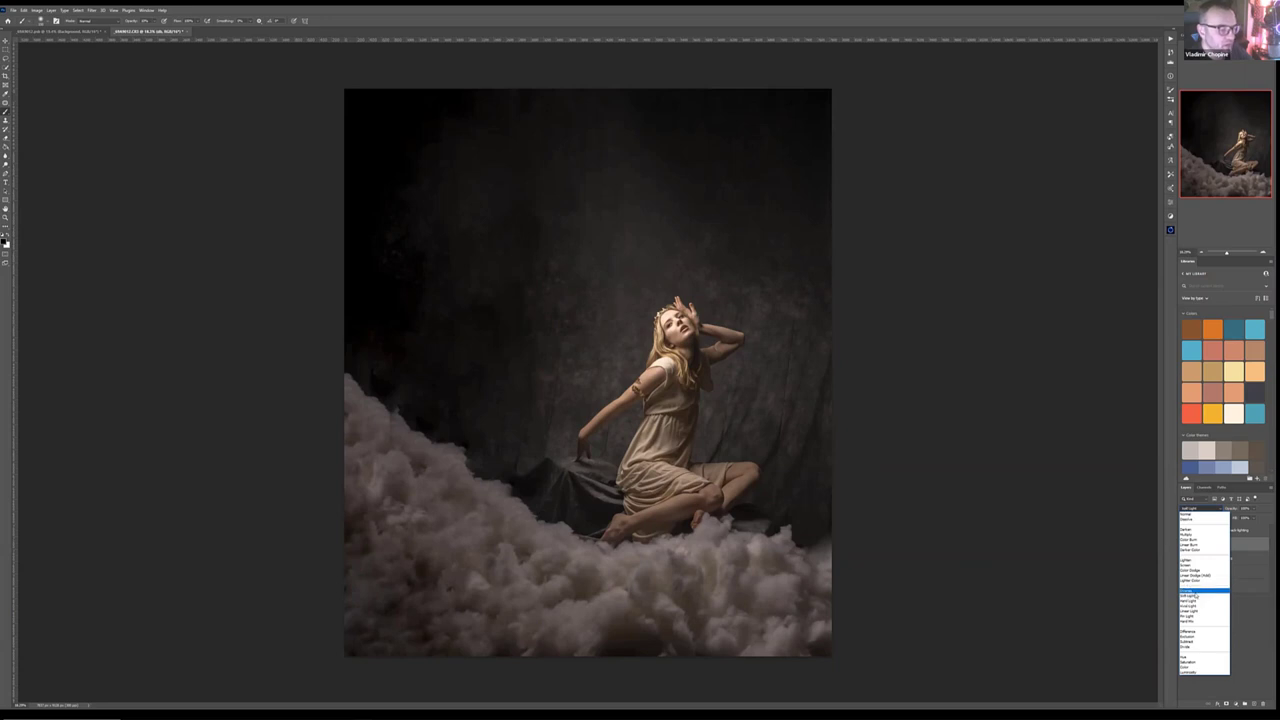
click(1196, 596)
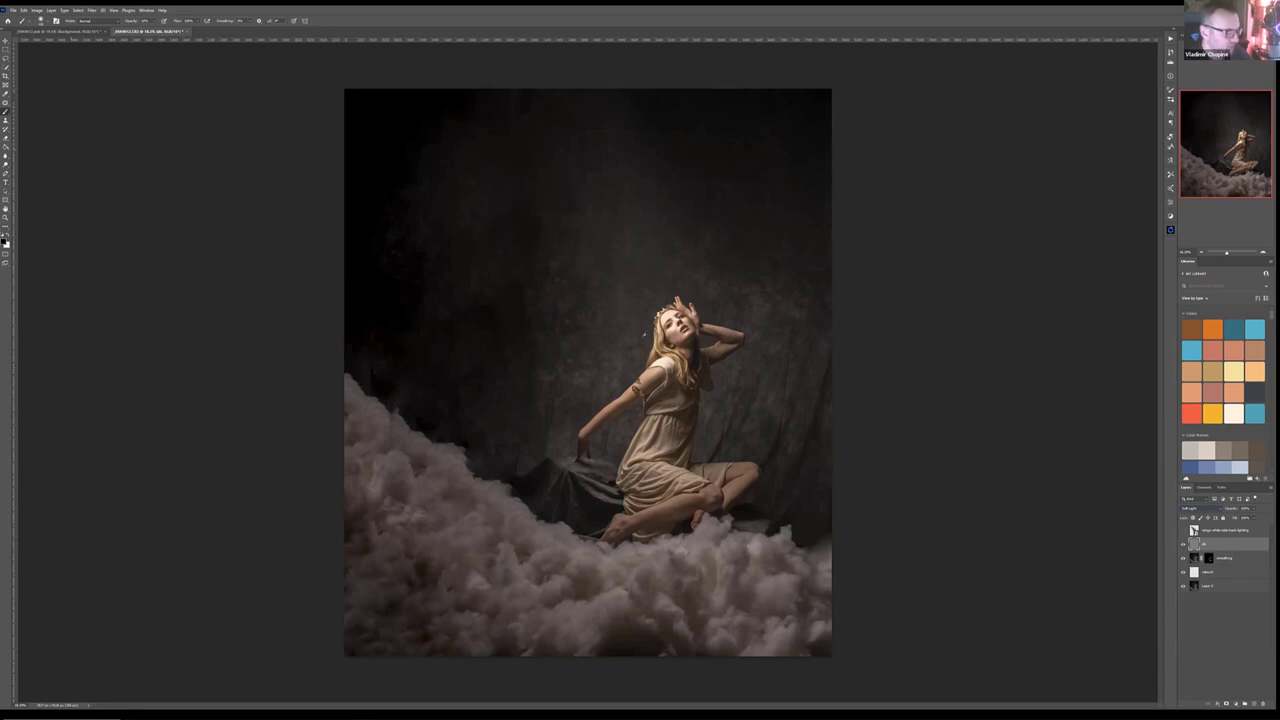
Step: Choose the Soft Round brush and dodge and burn the model's face on the Soft Light layer
right_click(630, 312)
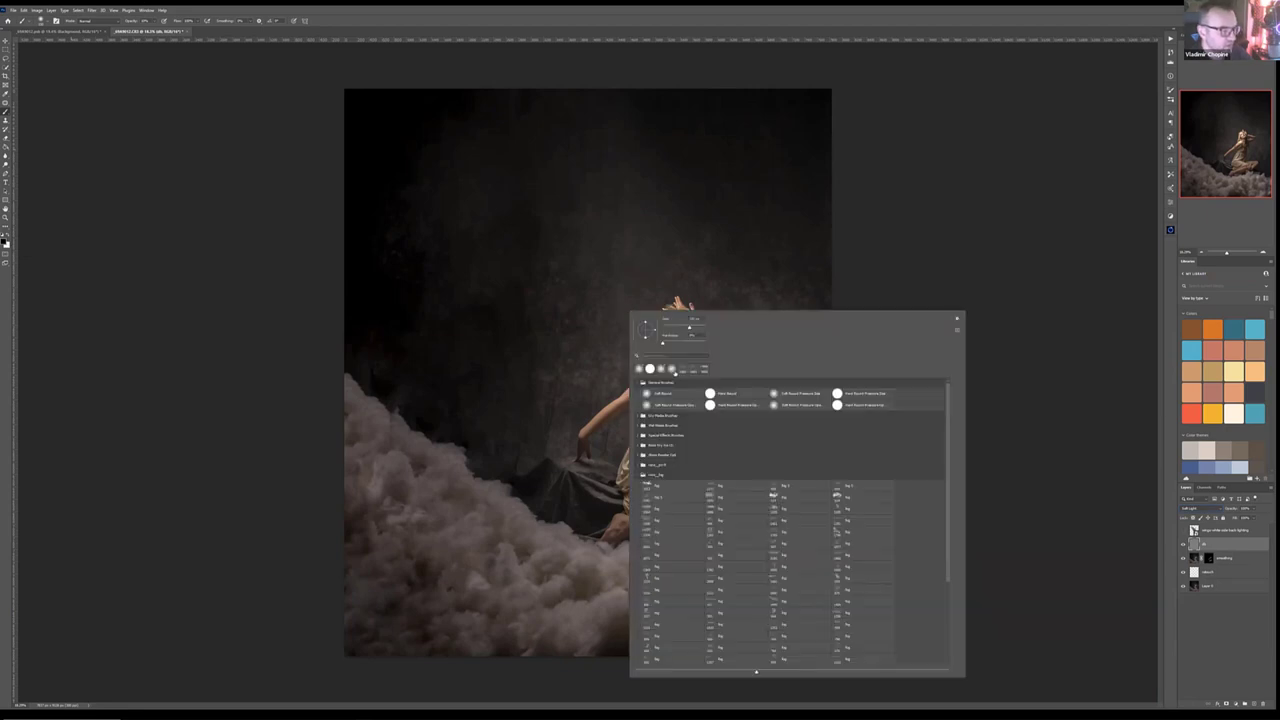
click(659, 394)
click(933, 223)
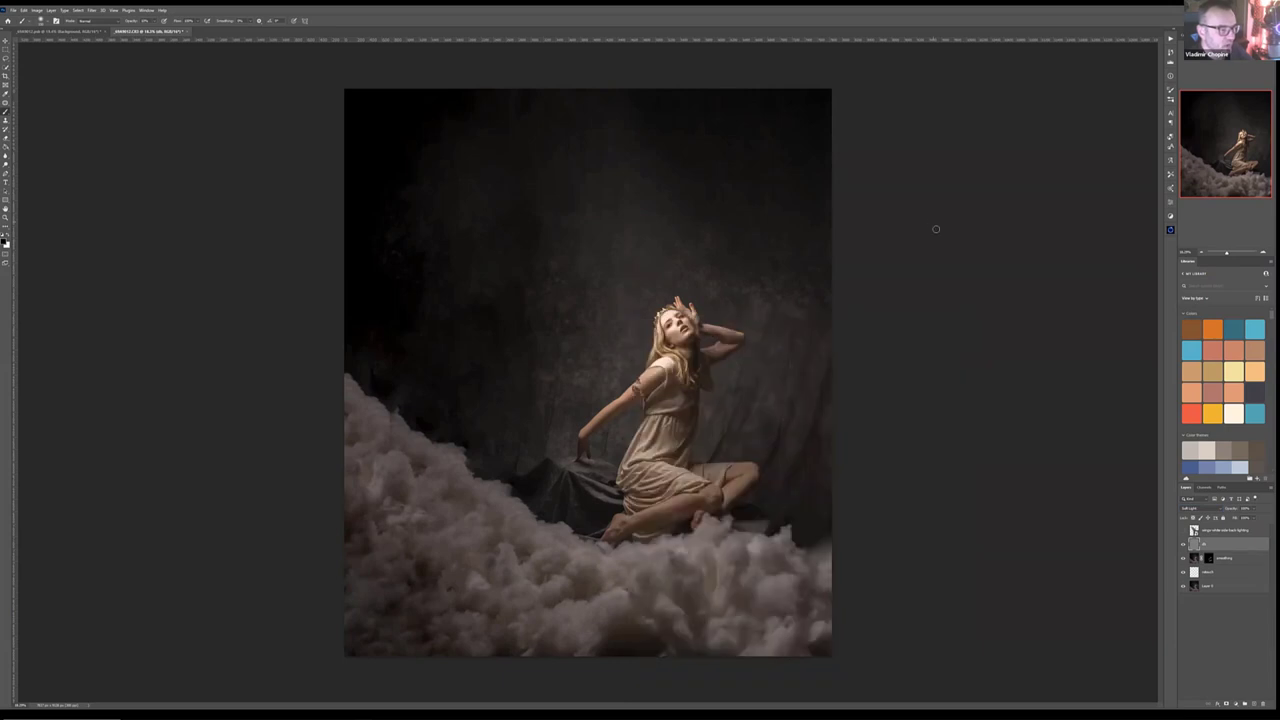
scroll(672, 328, up, 10)
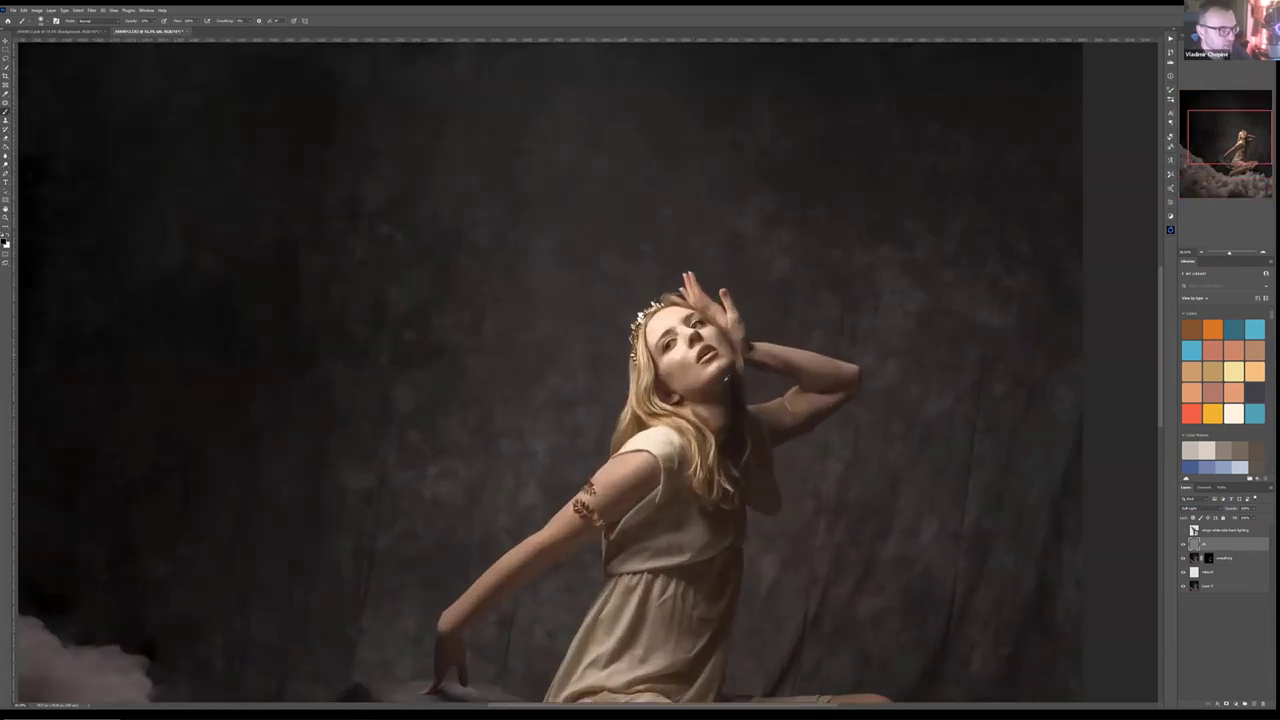
scroll(610, 400, up, 5)
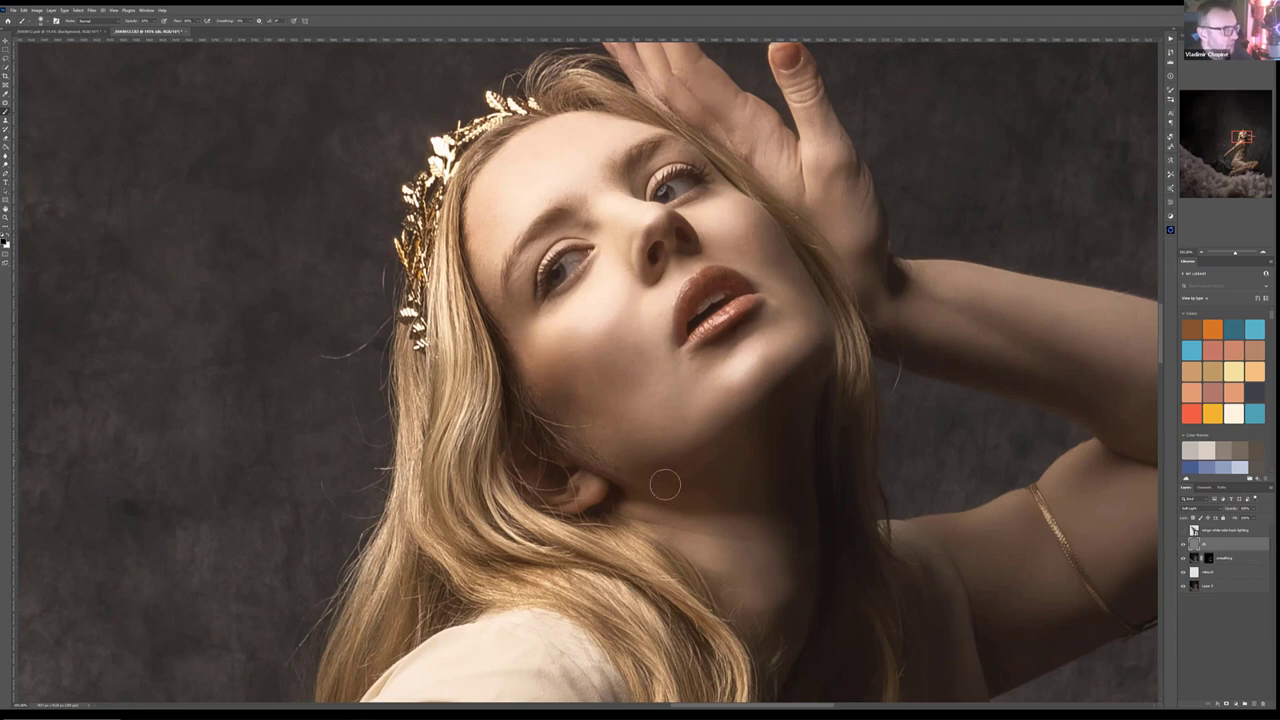
Step: Dodge and burn the raised forearm and upper arm on the gray layer, alternating white highlights and black shadows
scroll(755, 380, down, 5)
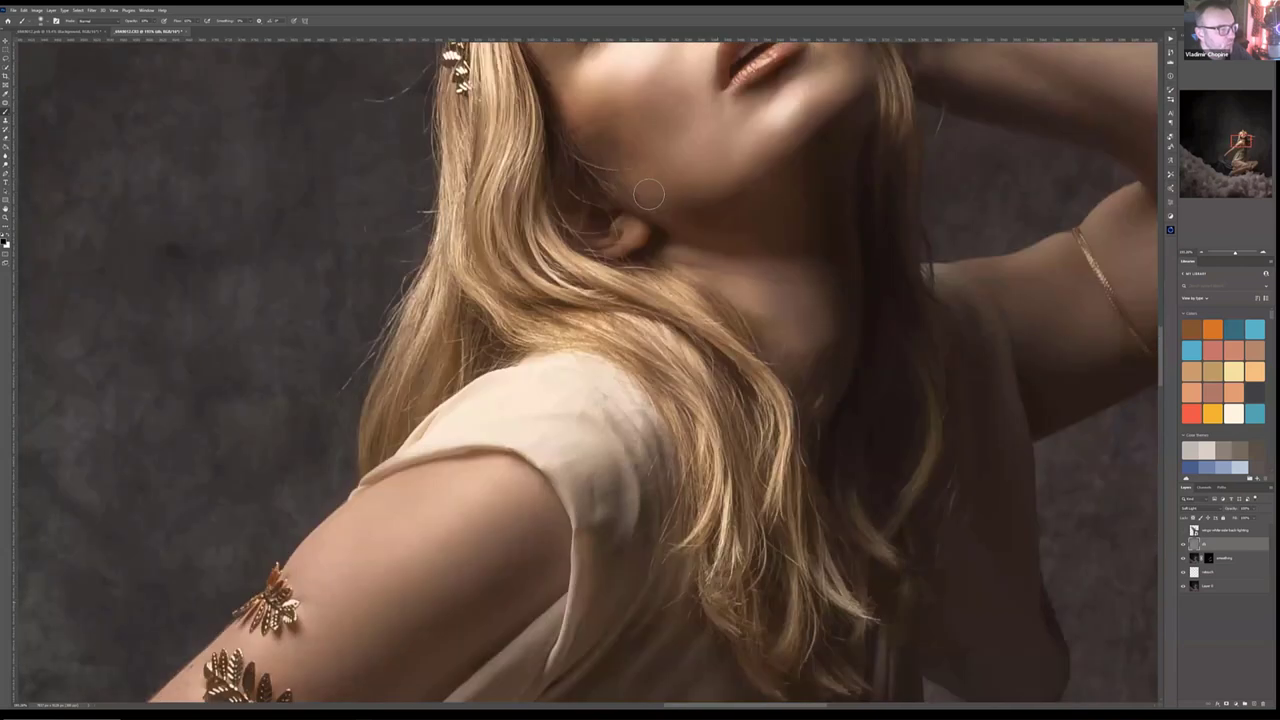
scroll(648, 195, down, 2)
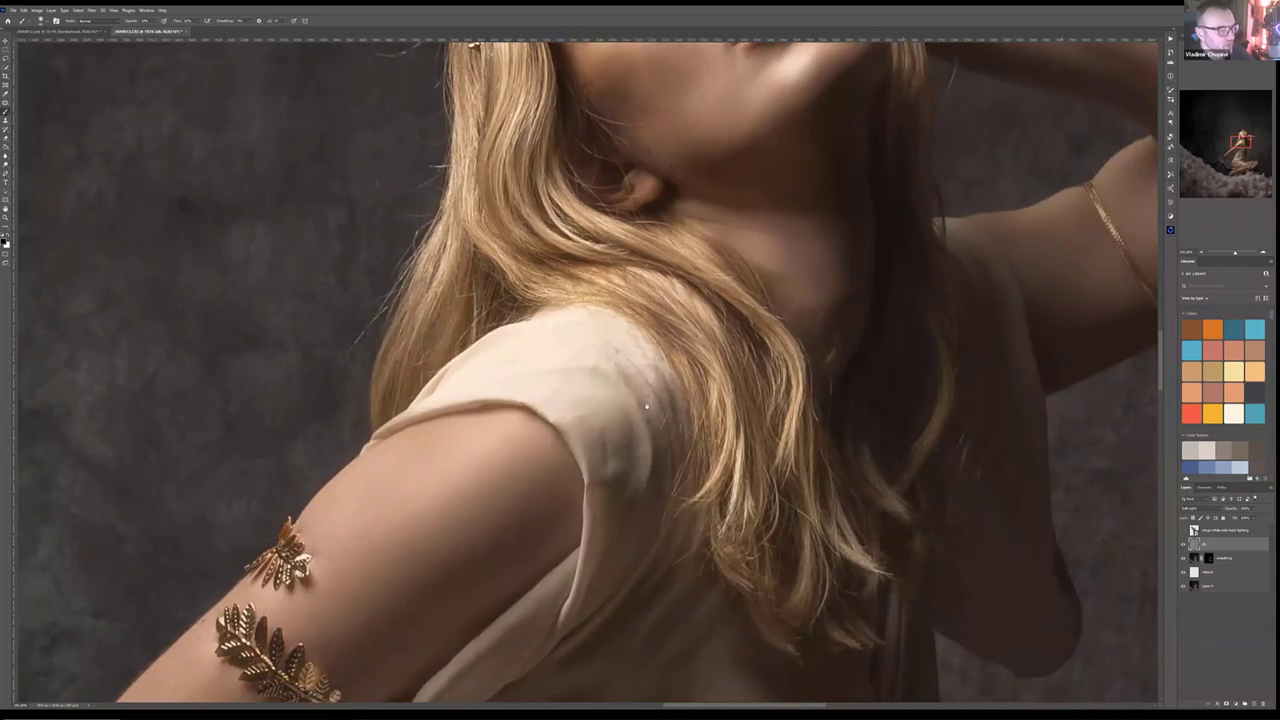
scroll(806, 378, right, 10)
scroll(806, 378, up, 2)
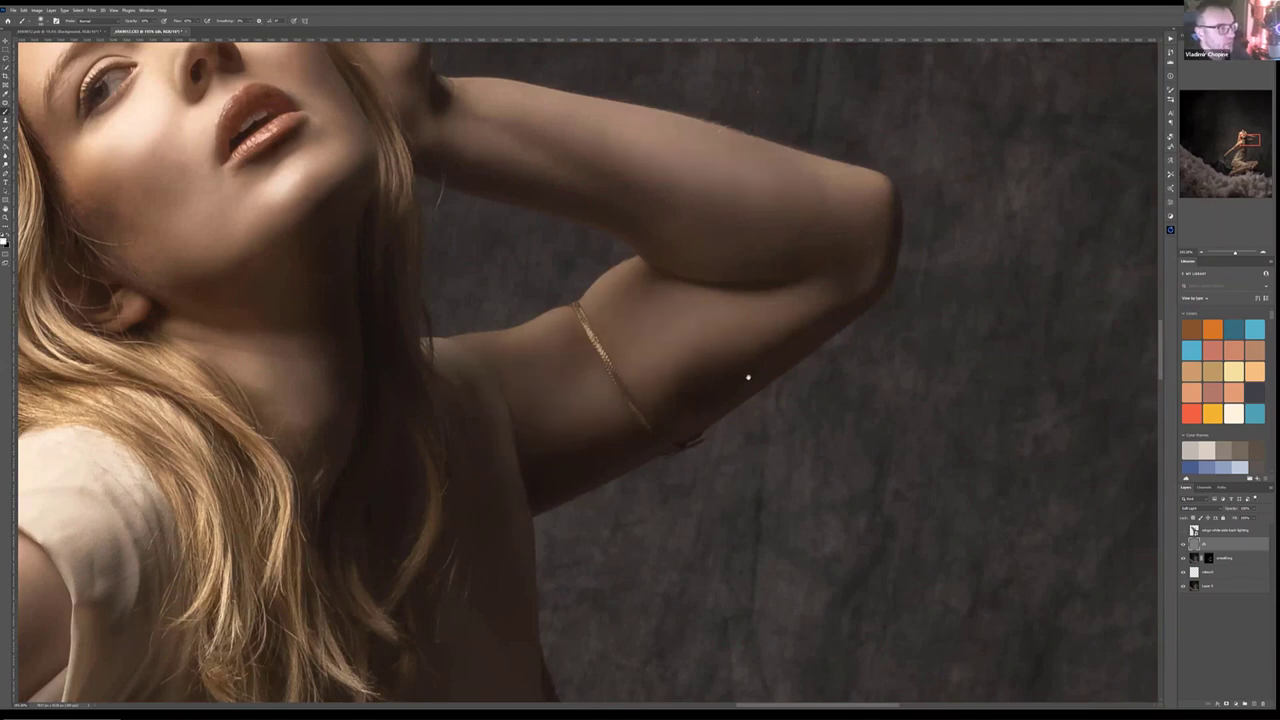
scroll(748, 347, up, 3)
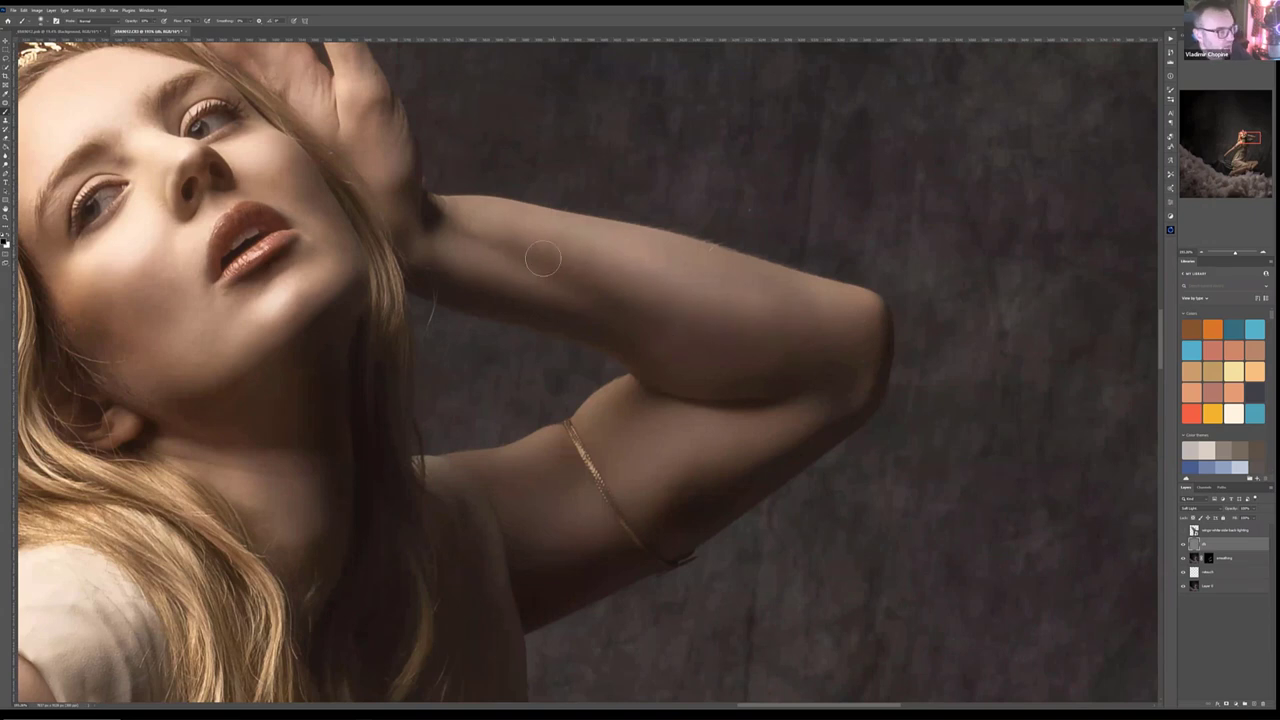
drag(652, 351, 811, 494)
drag(519, 265, 704, 370)
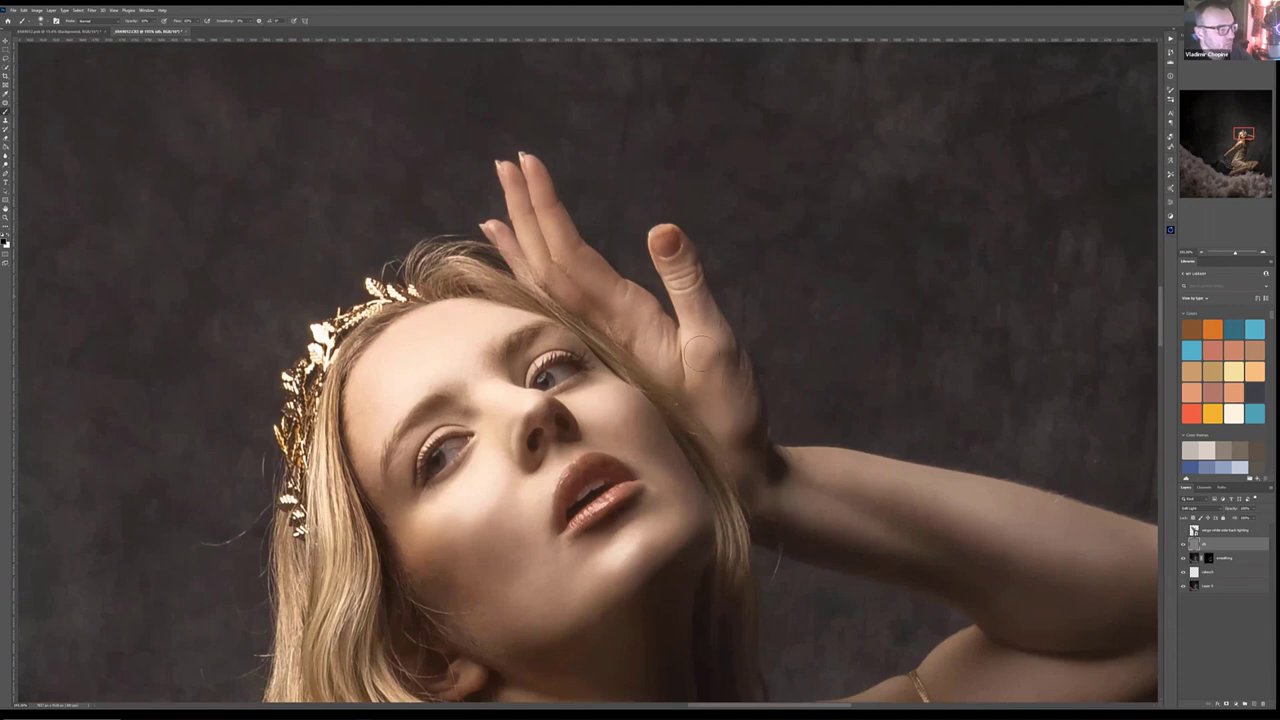
Step: Dodge and burn the bare shoulder and the lowered arm around the leaf armband down to the supporting hand
drag(740, 612, 828, 227)
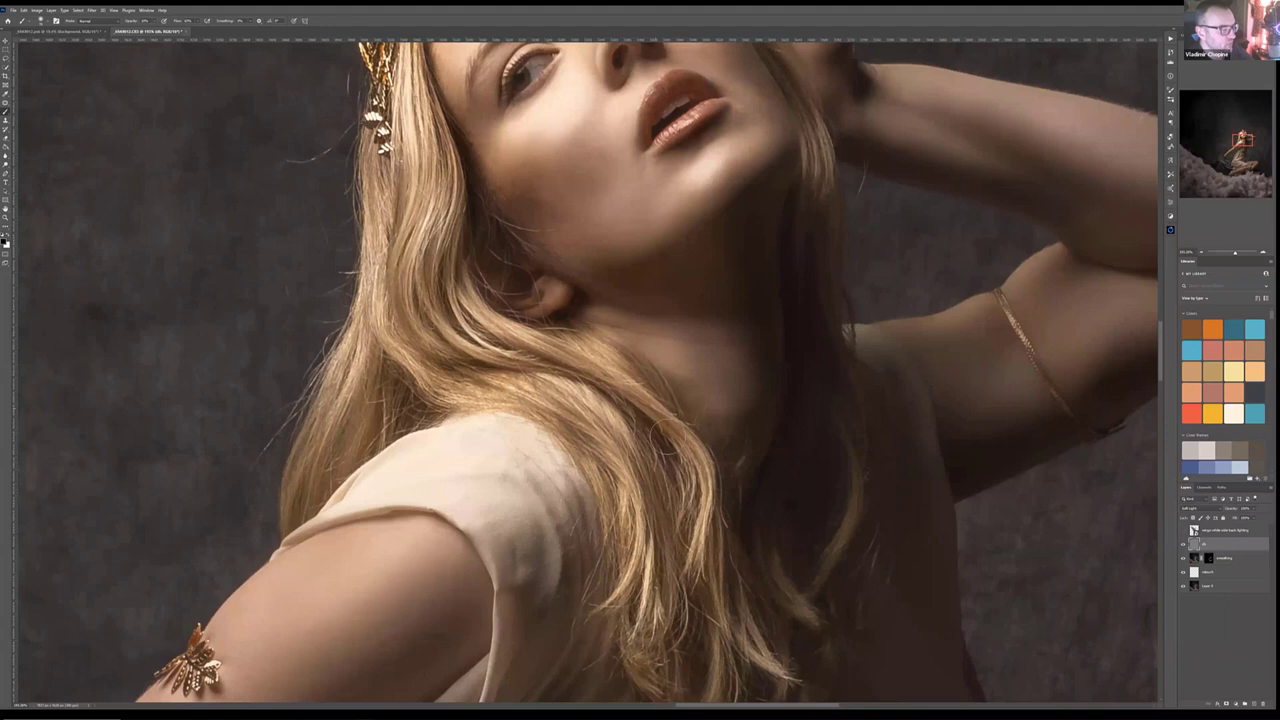
scroll(651, 377, down, 3)
scroll(651, 377, left, 2)
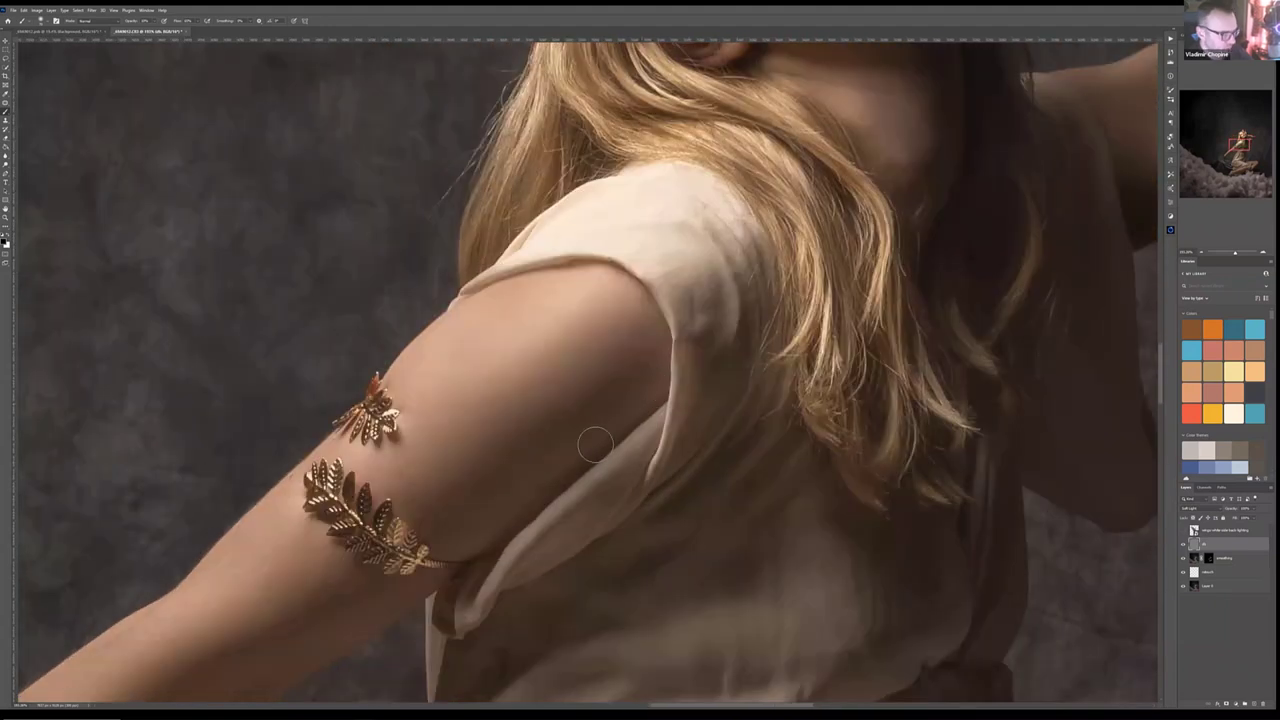
scroll(620, 422, down, 6)
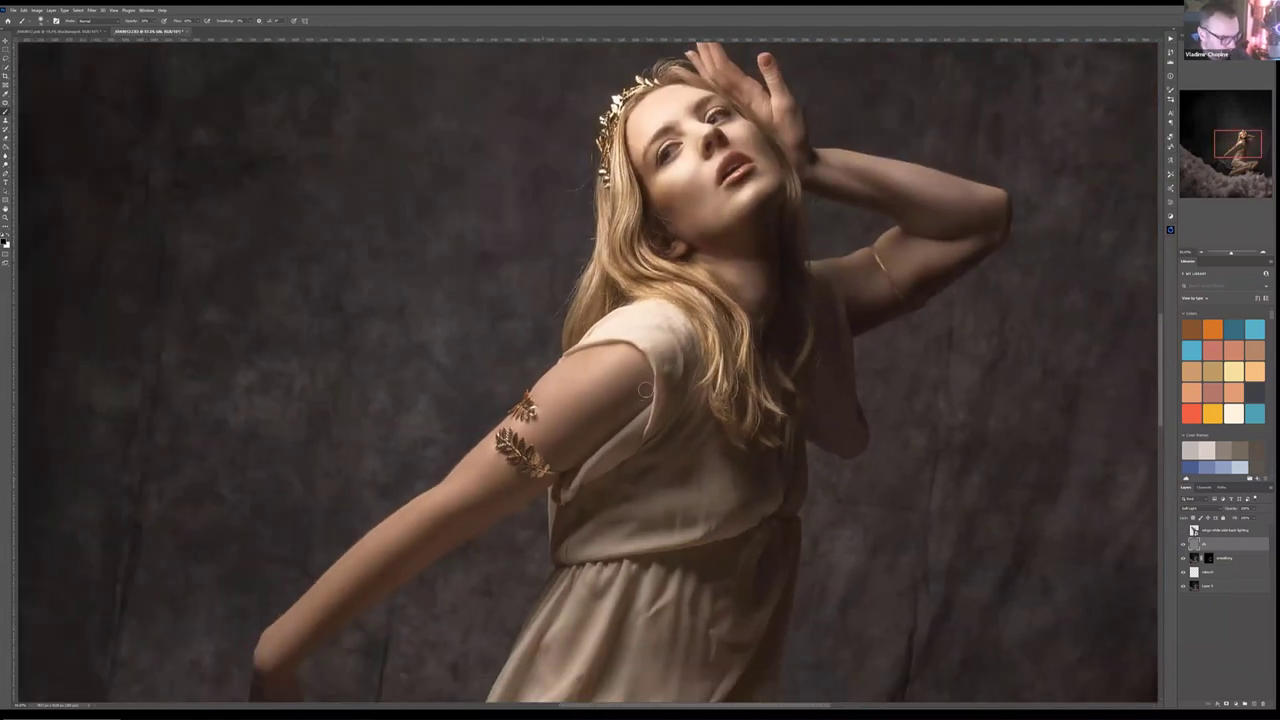
scroll(640, 393, down, 1)
scroll(640, 393, left, 1)
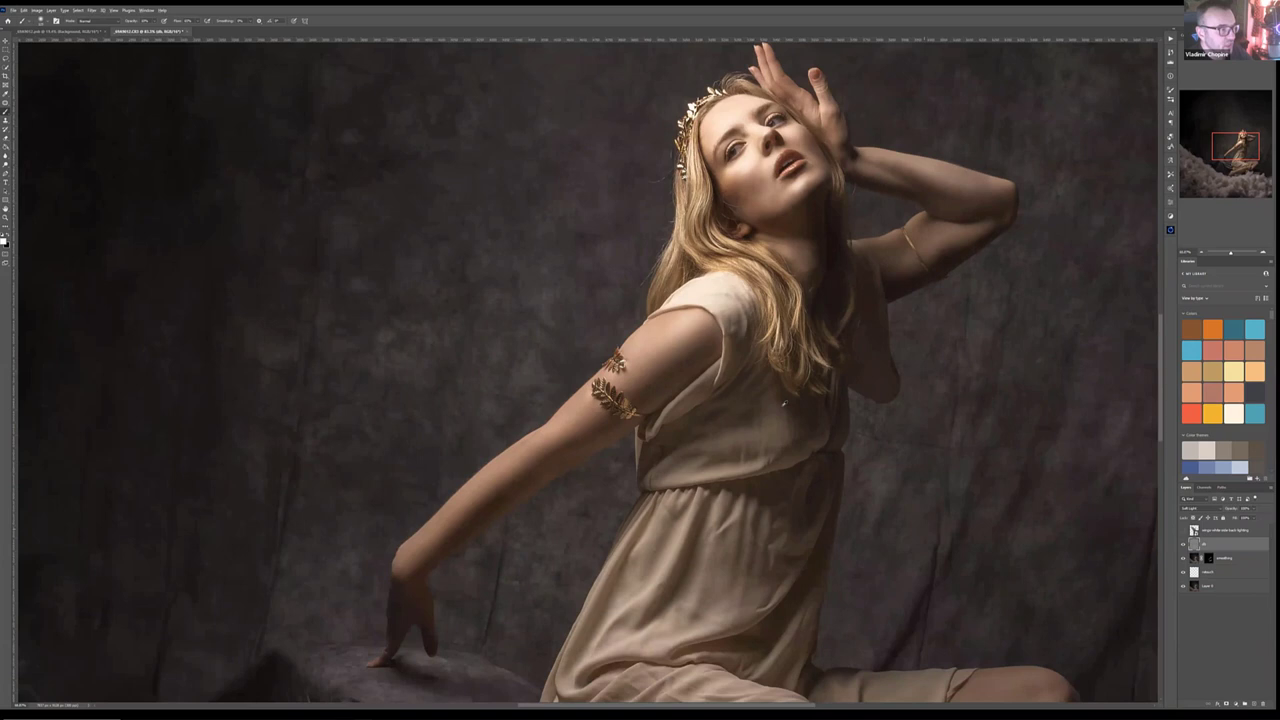
scroll(784, 401, down, 1)
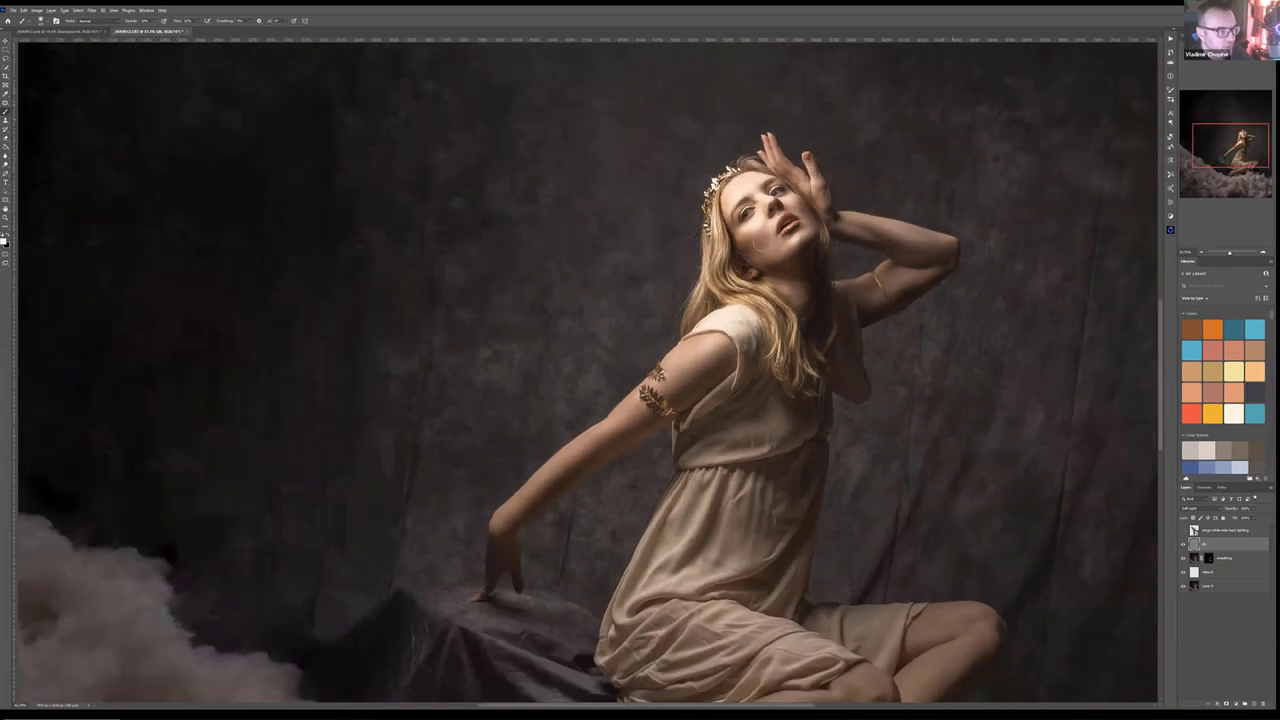
Step: Dodge and burn the model's legs and feet on the Soft Light gray layer
drag(742, 514, 620, 242)
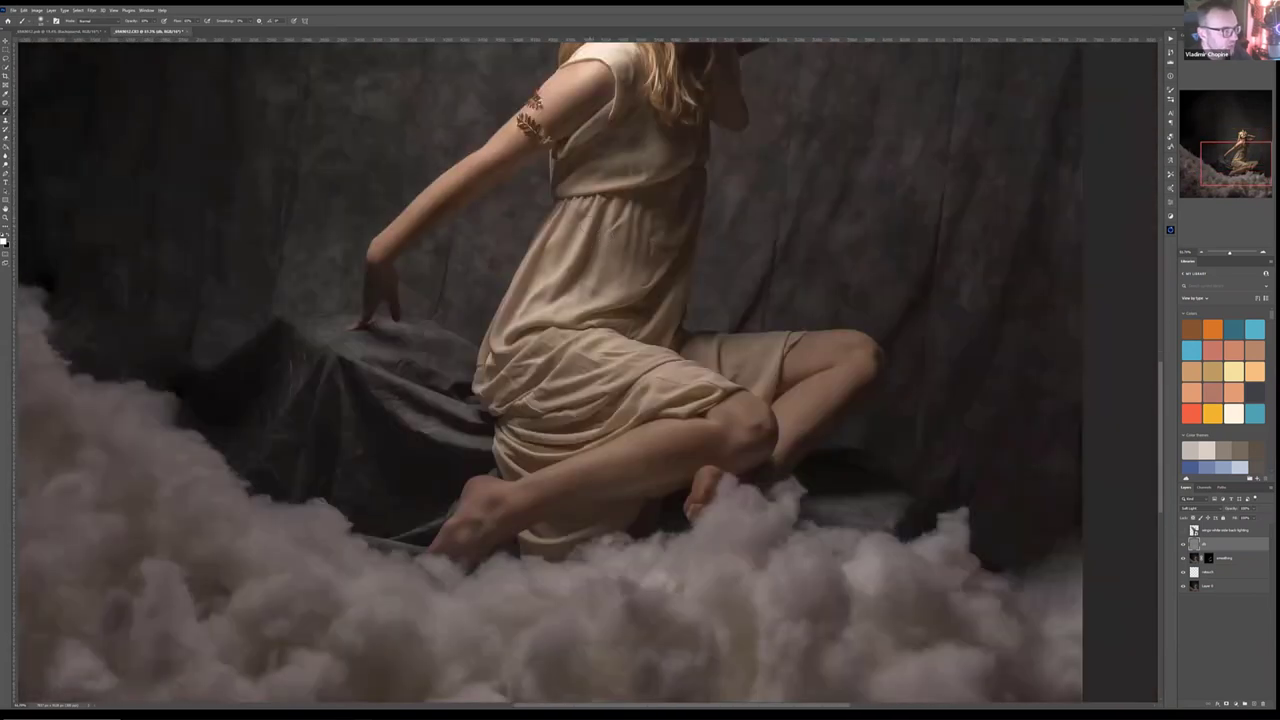
key(x)
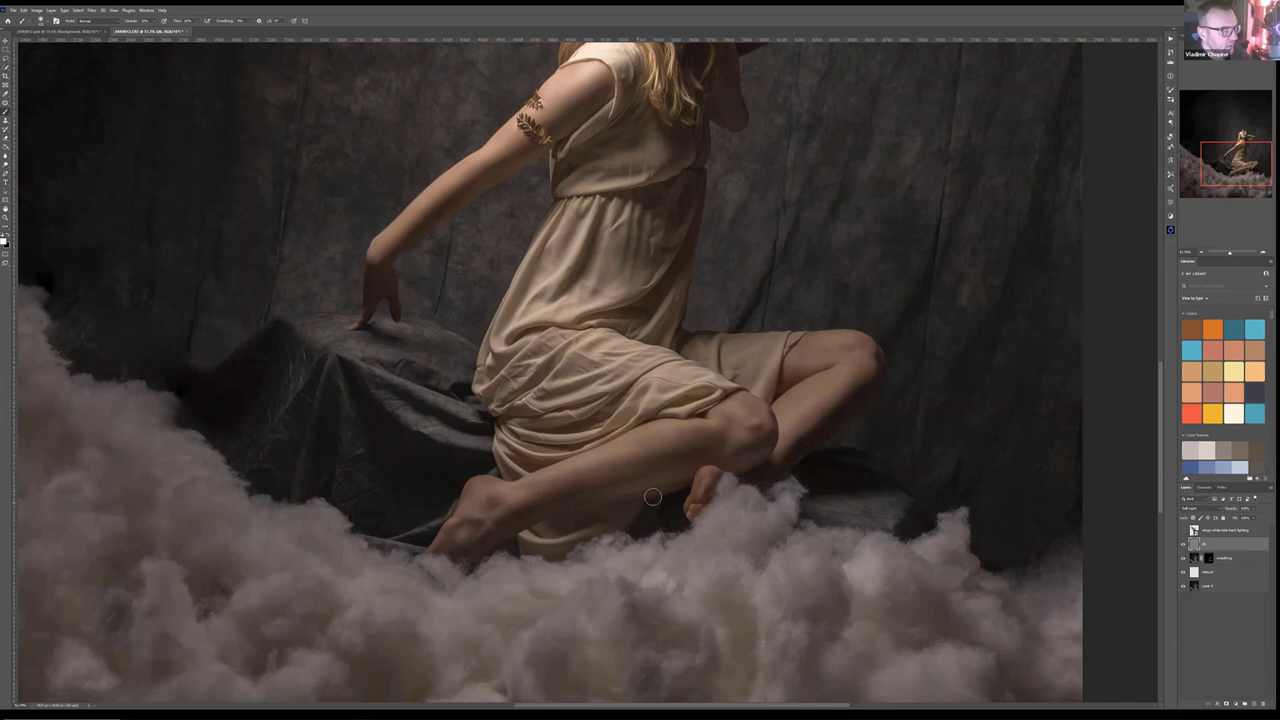
scroll(723, 262, down, 3)
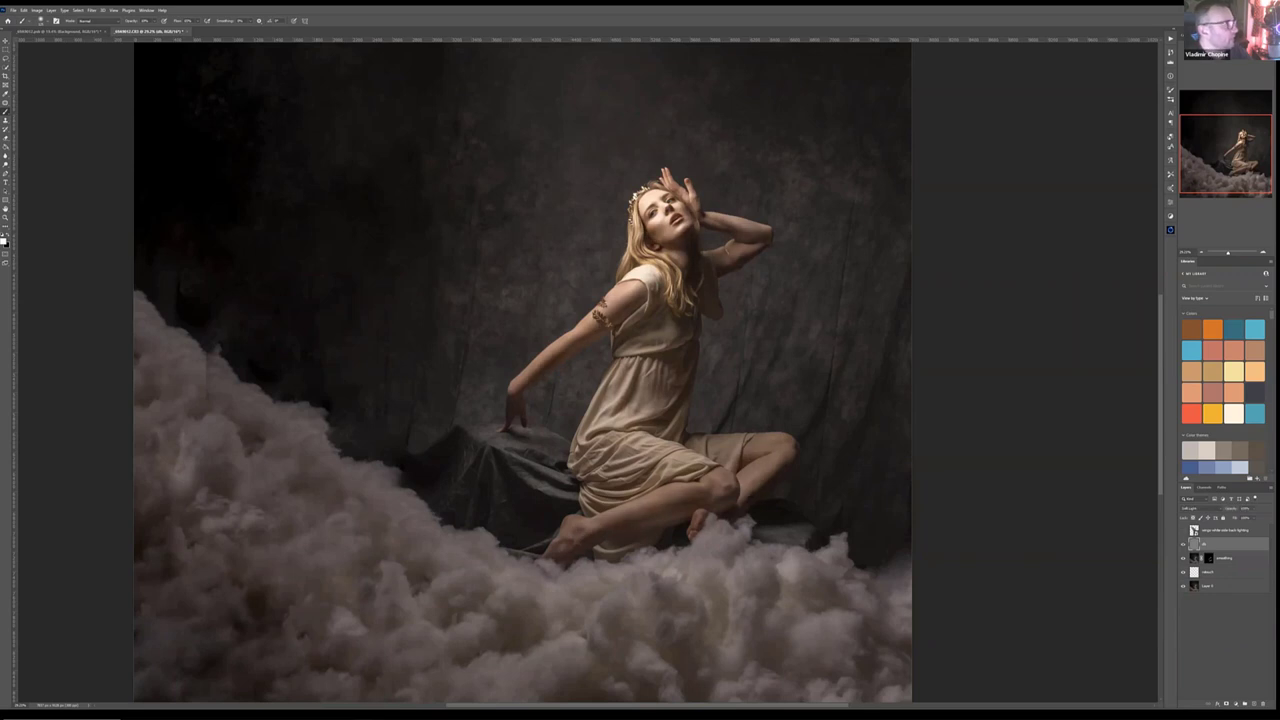
Step: Examine the dodged and burned model up close and in full, and compare the image with the finished winged composite document
key(v)
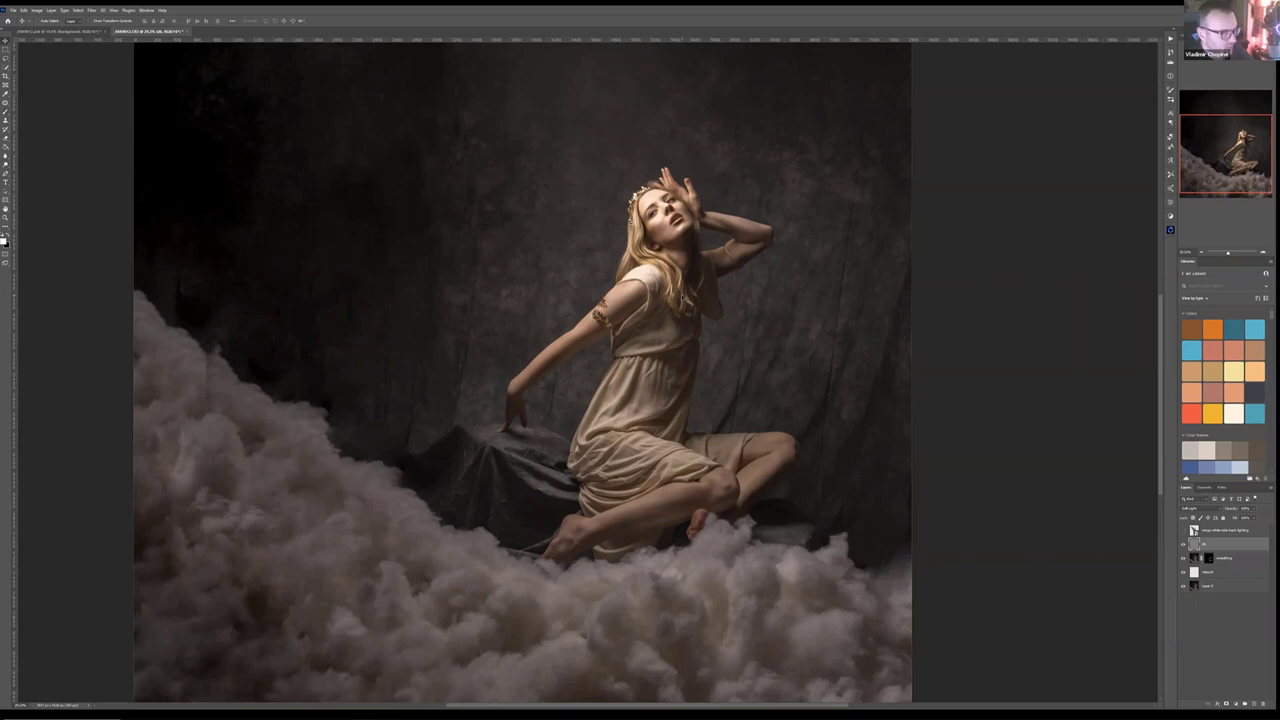
scroll(683, 297, down, 4)
scroll(685, 297, up, 1)
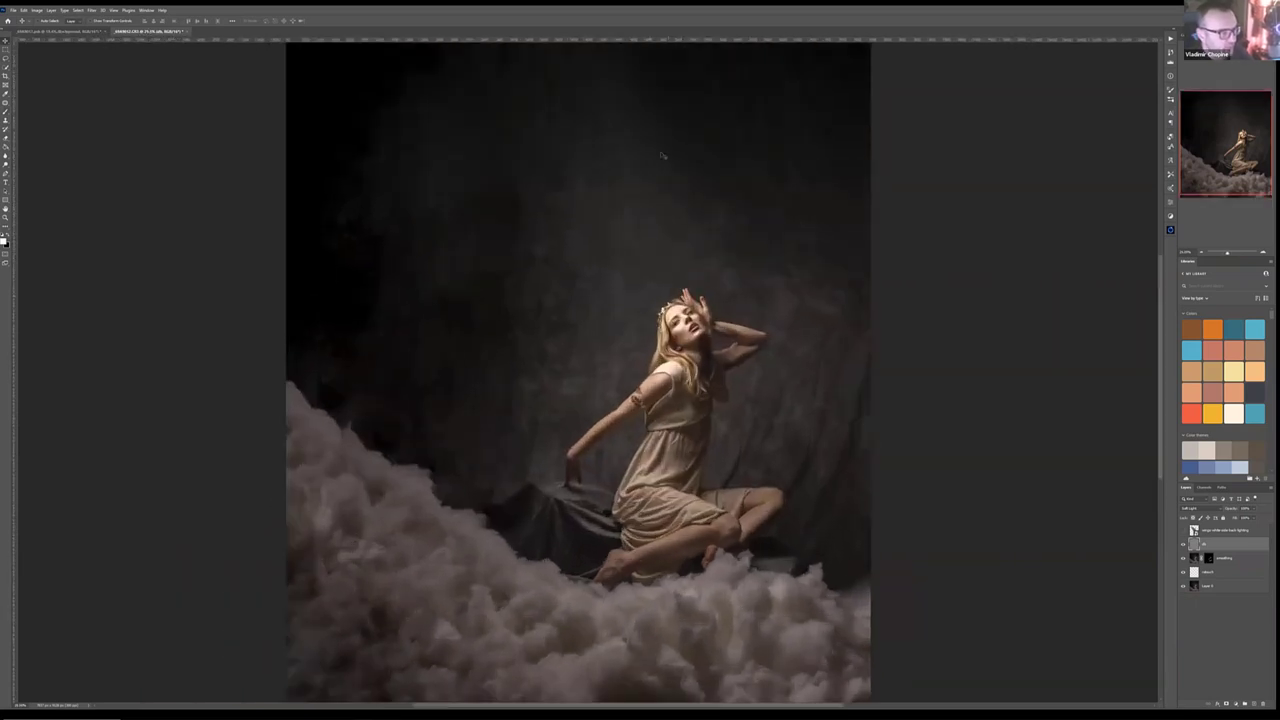
scroll(685, 297, down, 2)
scroll(685, 297, up, 1)
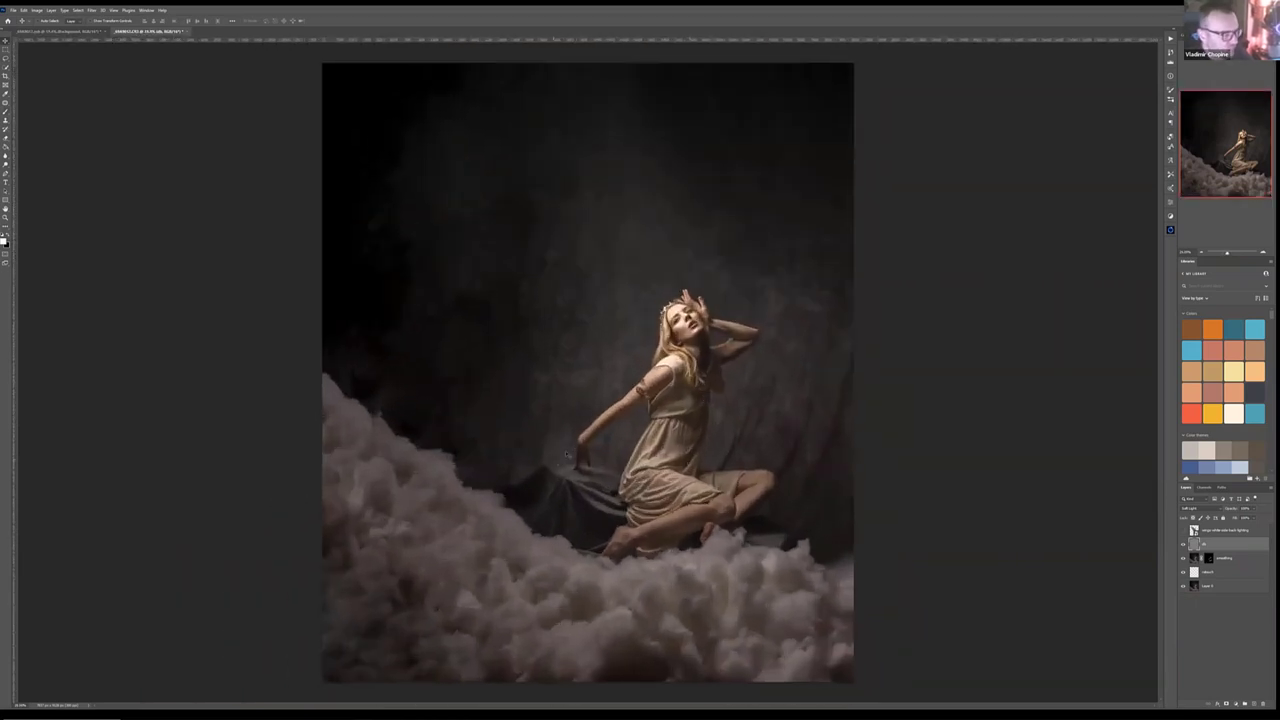
scroll(695, 394, up, 4)
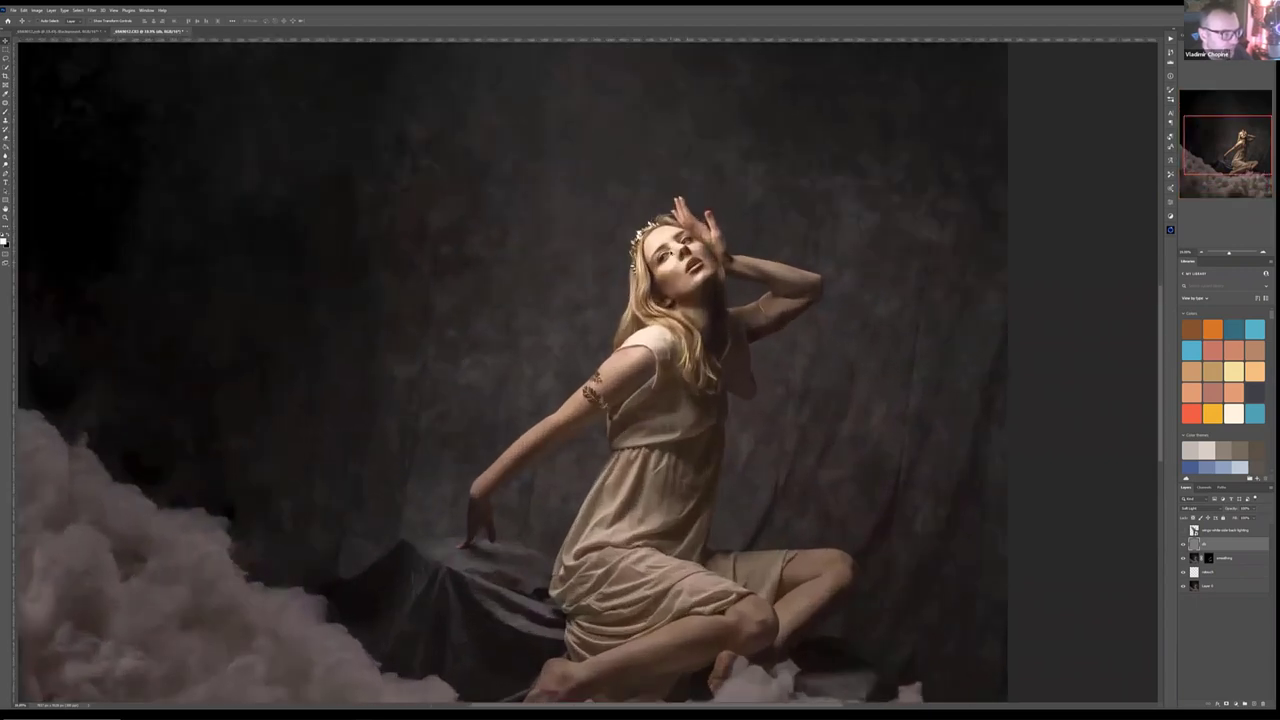
scroll(665, 250, up, 4)
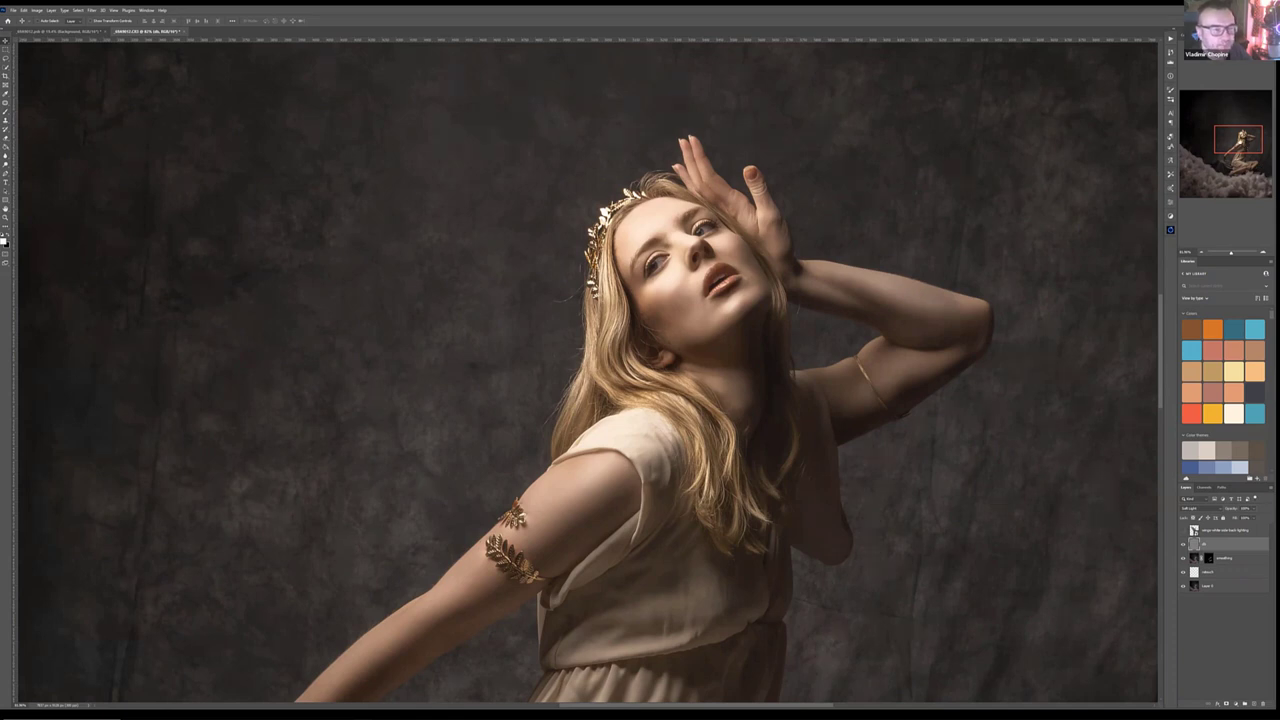
mouse_move(1238, 140)
mouse_down()
mouse_move(1236, 161)
mouse_move(1235, 140)
mouse_up()
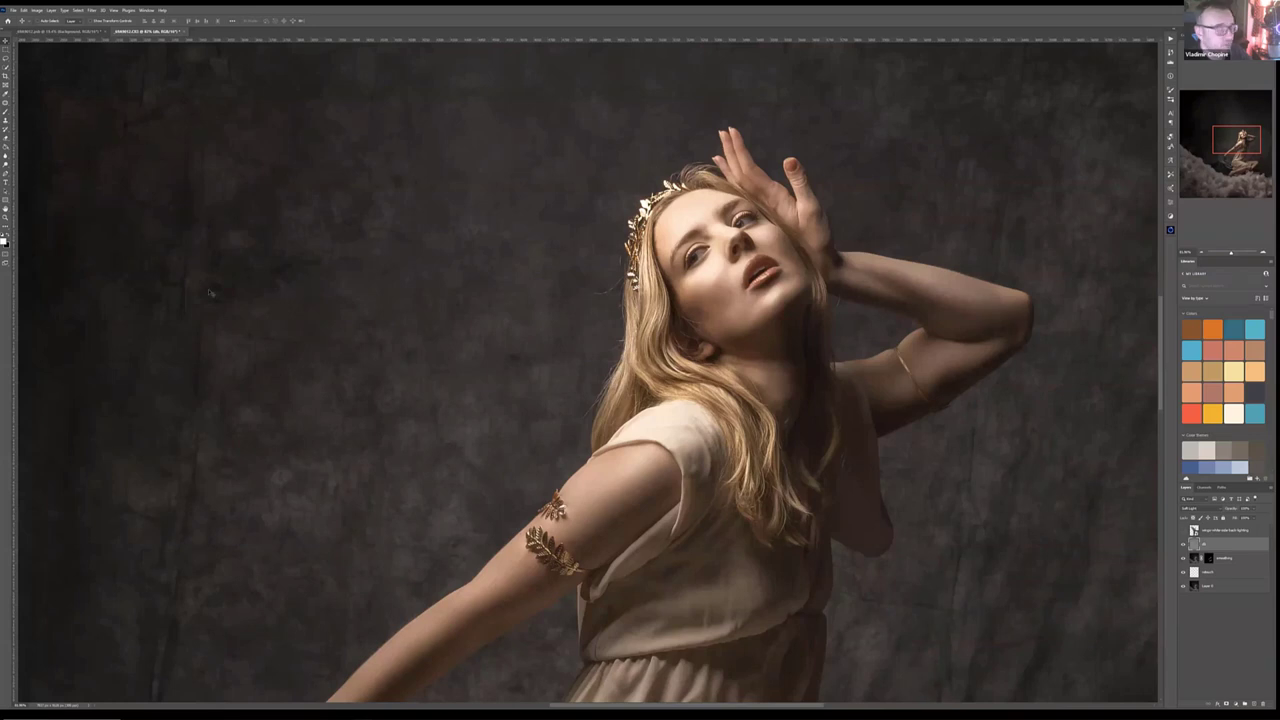
scroll(782, 252, down, 5)
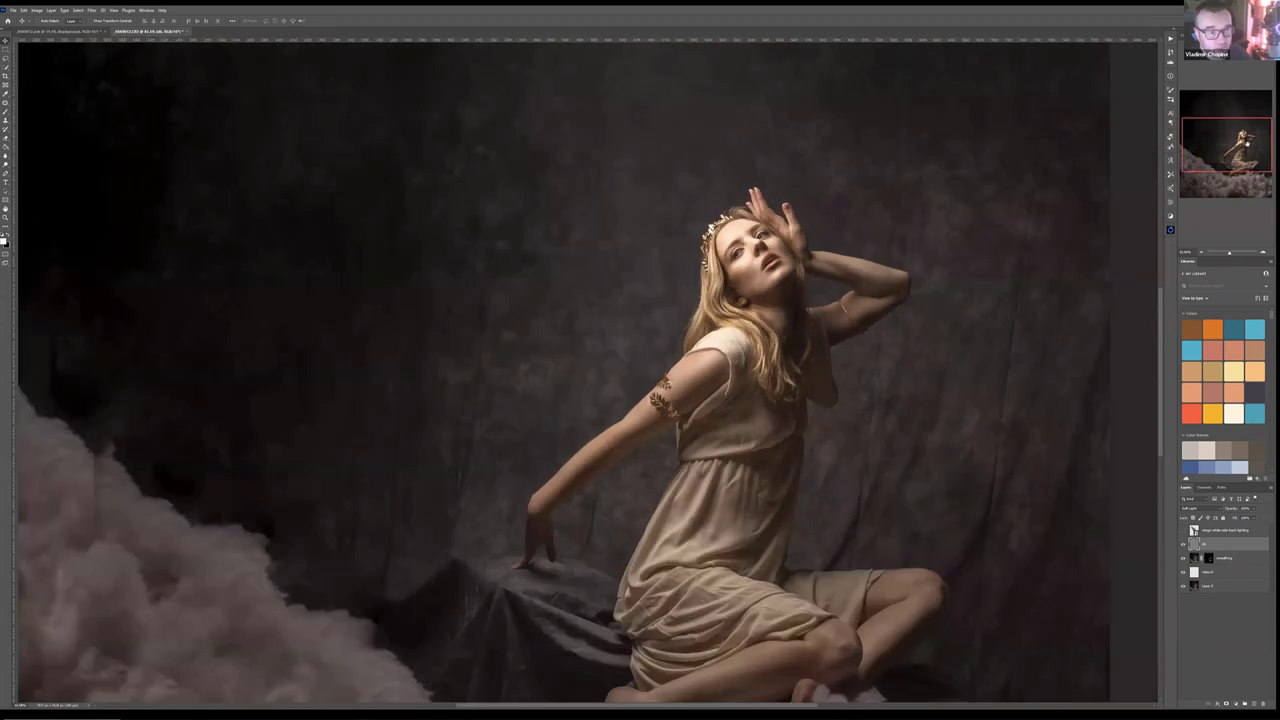
scroll(862, 243, down, 4)
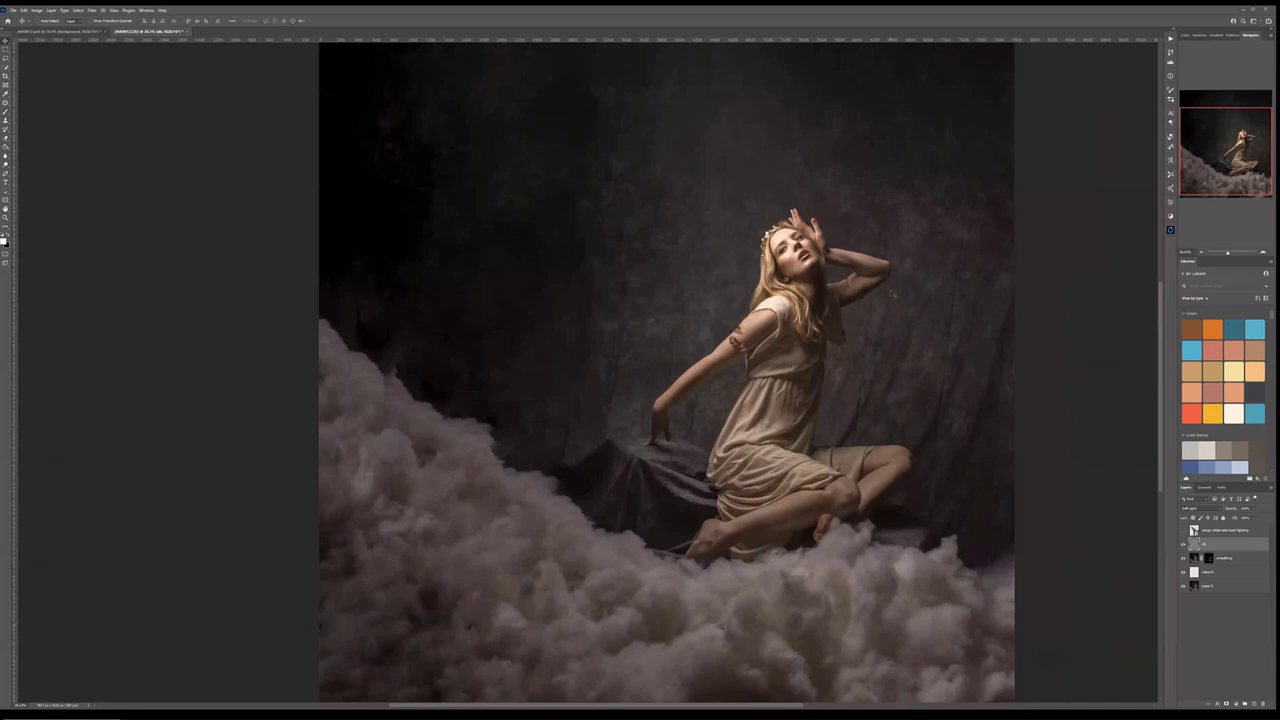
drag(892, 293, 772, 277)
key(ctrl+minus)
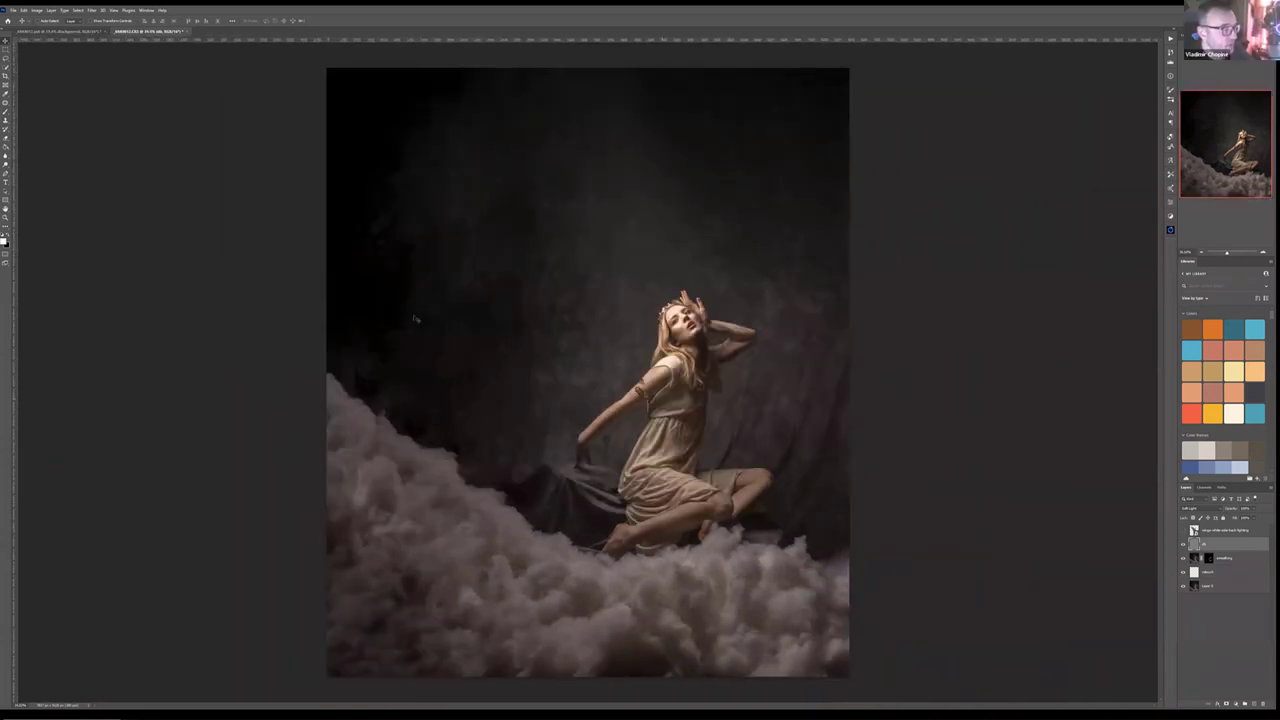
click(88, 31)
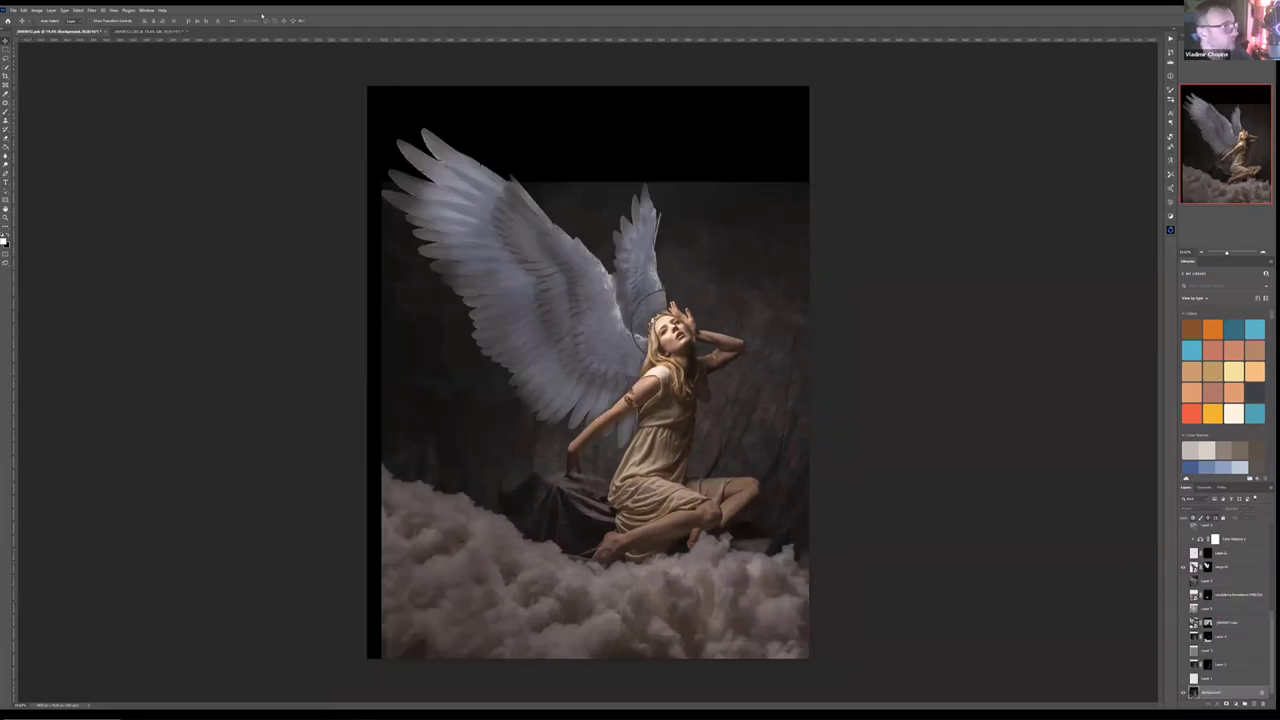
click(139, 31)
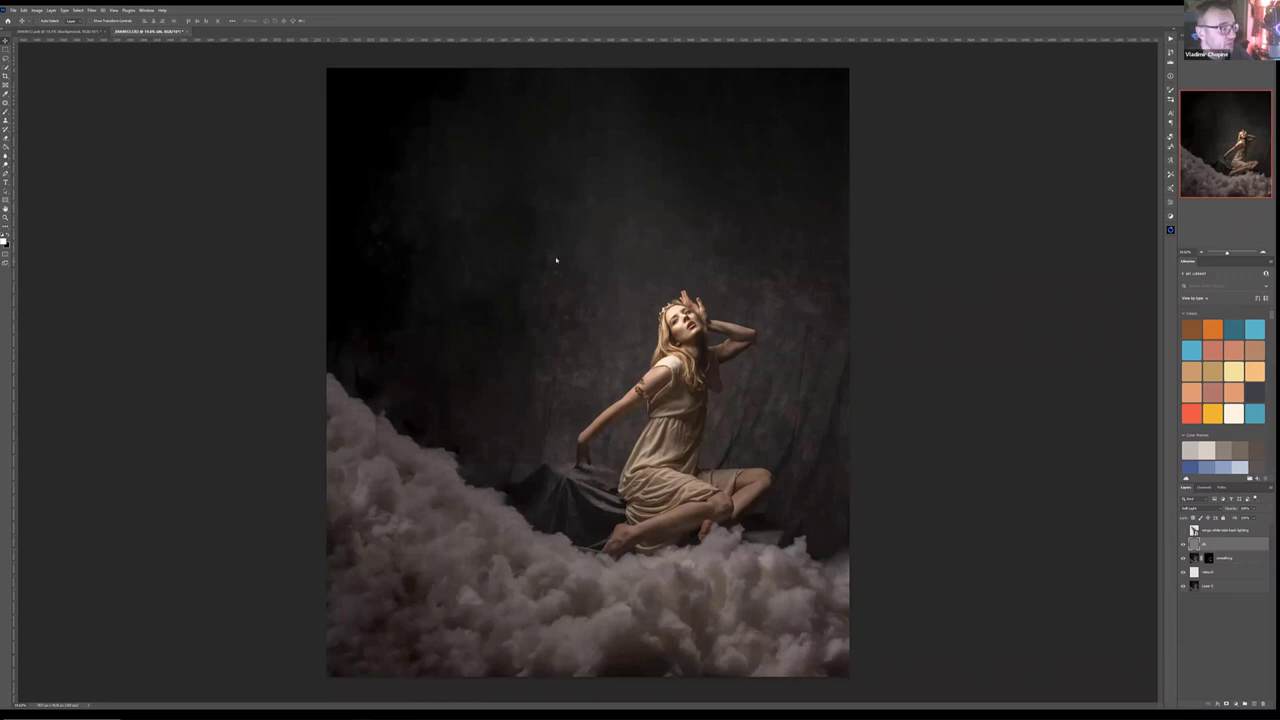
Step: Place the cloudy sky image above the gray layer, move it over the upper backdrop and rotate it about 180 degrees
key(ctrl+v)
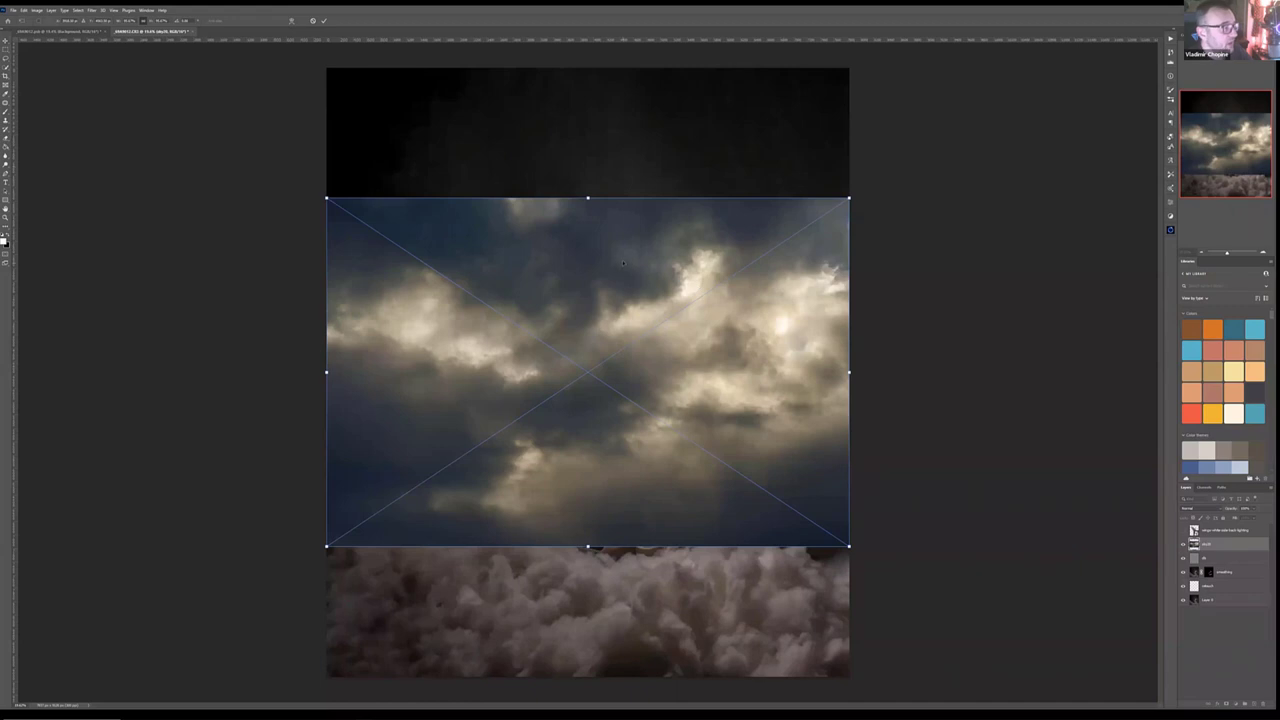
drag(649, 240, 621, 204)
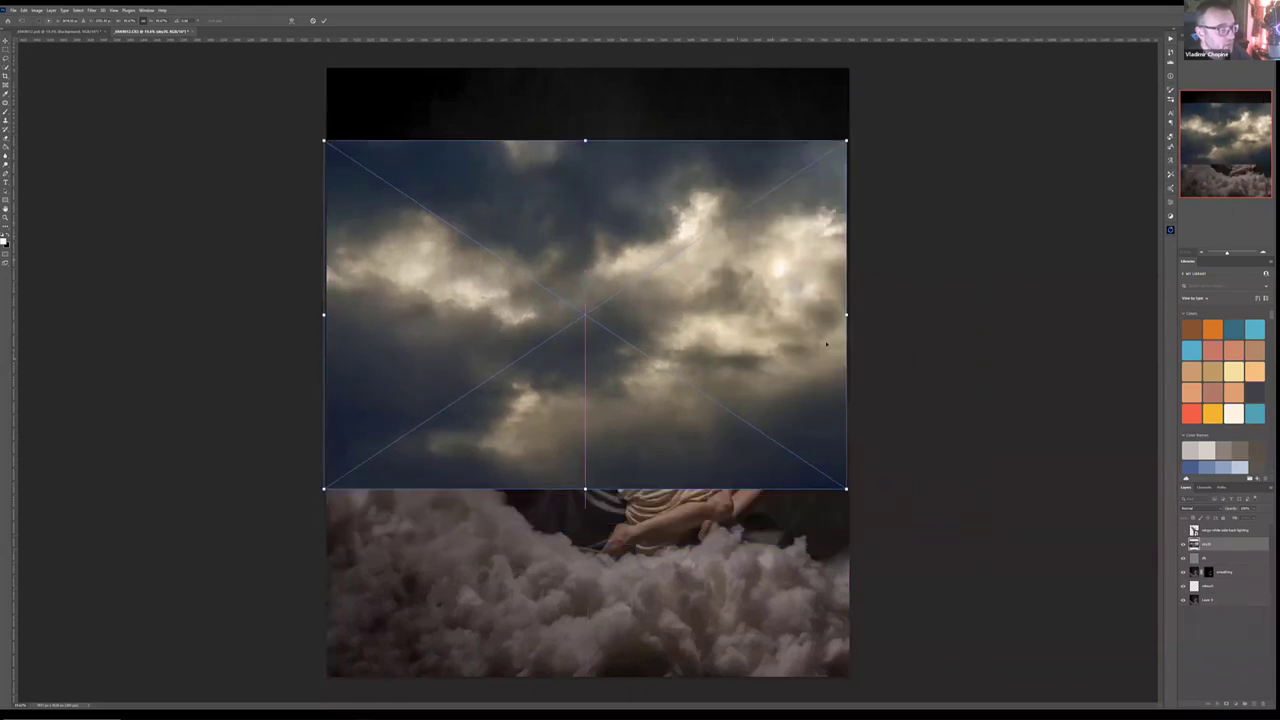
drag(590, 211, 619, 165)
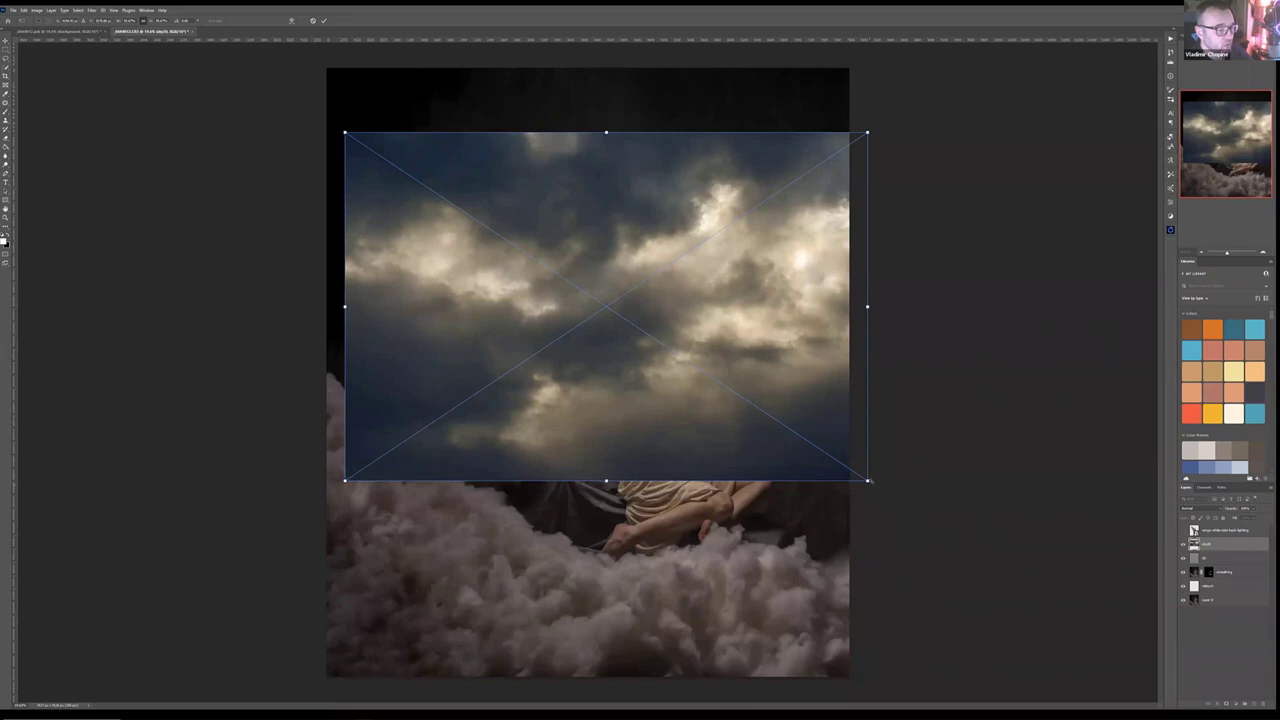
drag(893, 455, 463, 207)
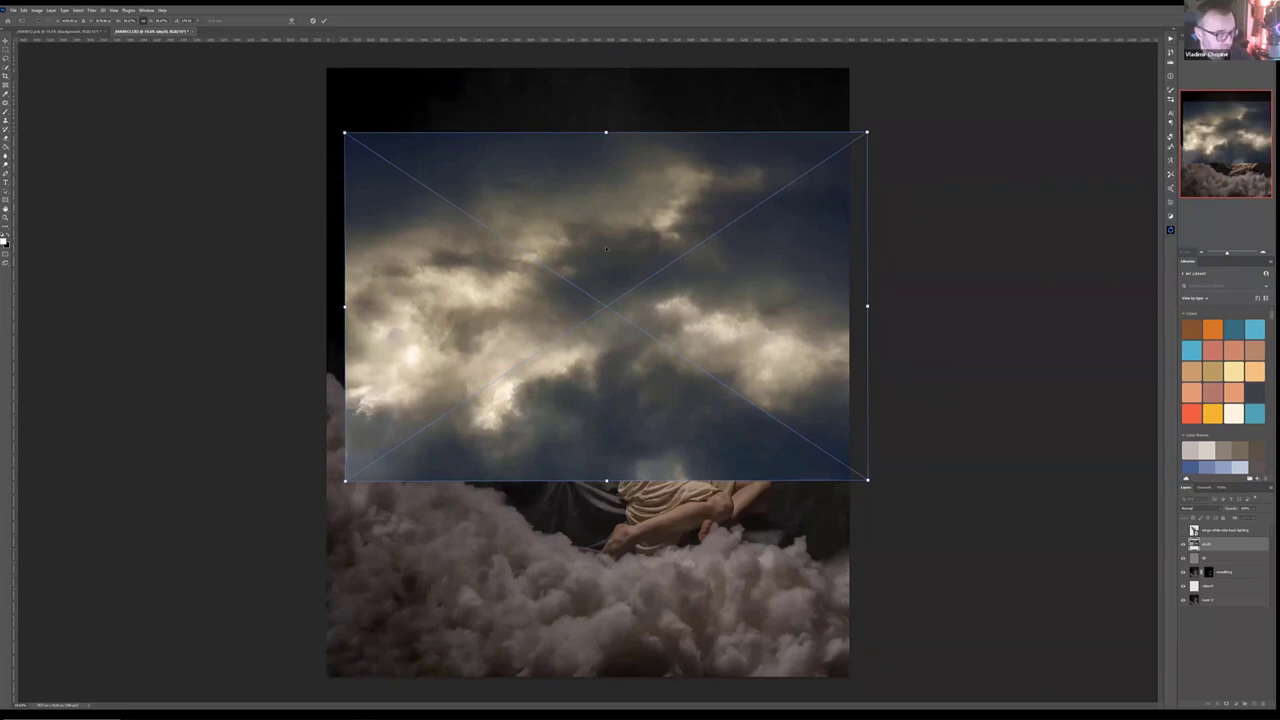
Step: Enlarge the sky image to span the full canvas width from the upper edge down over the model, and apply the transform
drag(563, 182, 563, 133)
drag(846, 415, 865, 429)
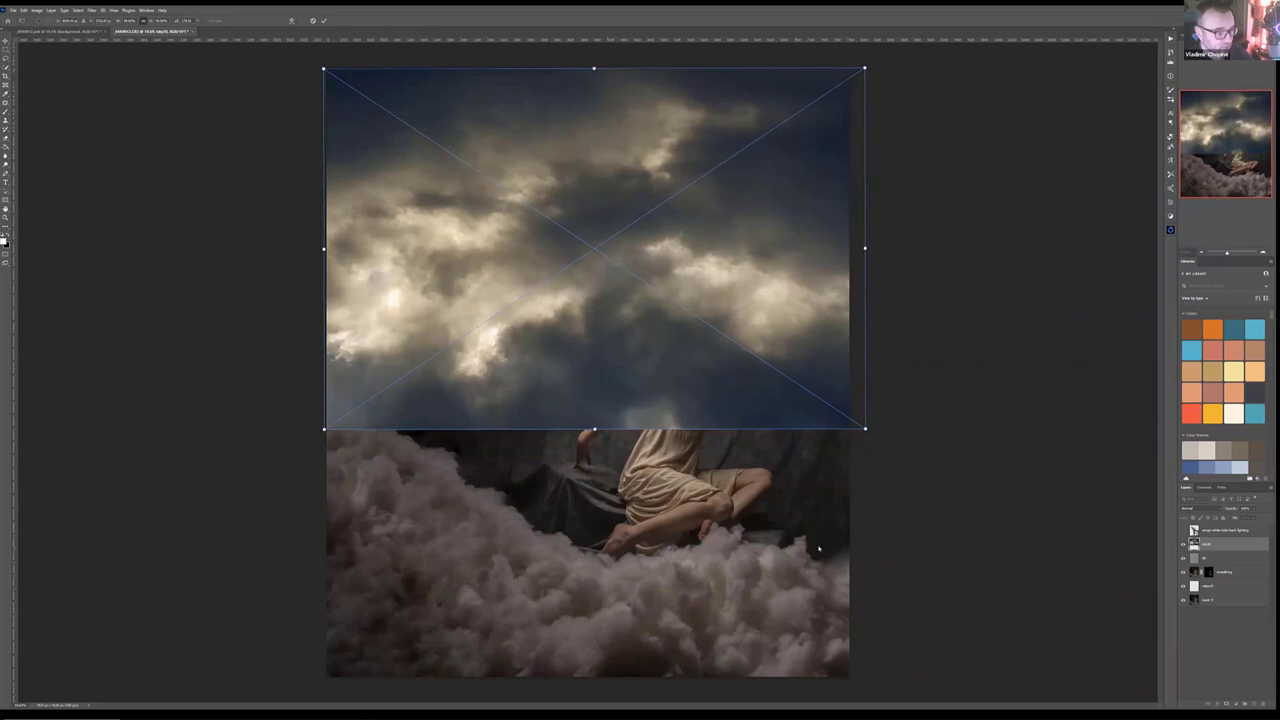
drag(594, 430, 594, 562)
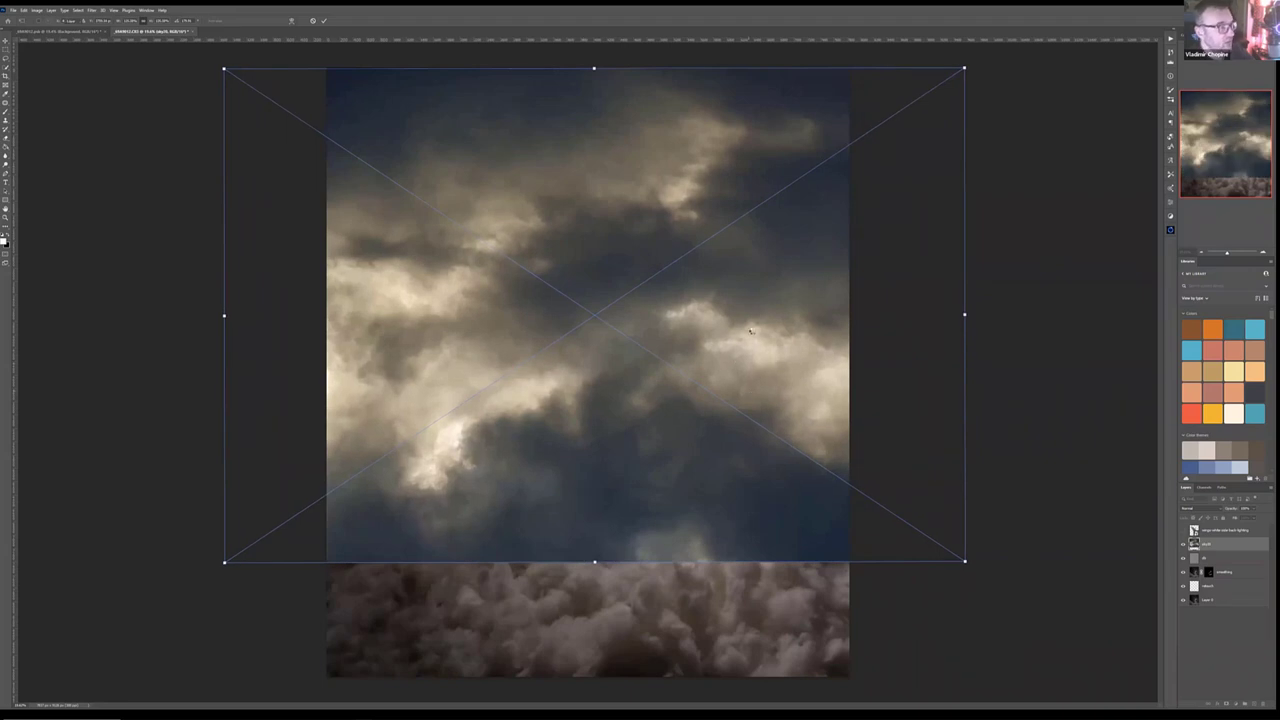
key(Return)
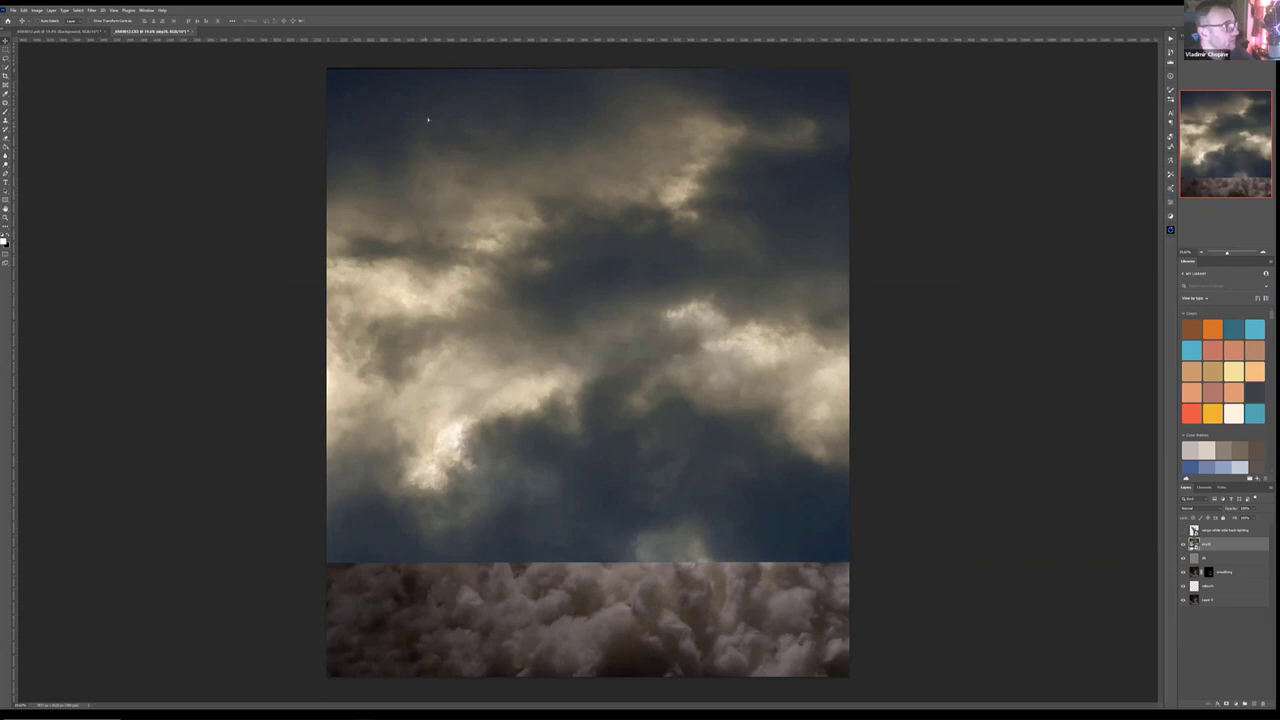
Step: Nudge the sky layer slightly up to the canvas's upper edge and flip it vertically
drag(428, 120, 430, 124)
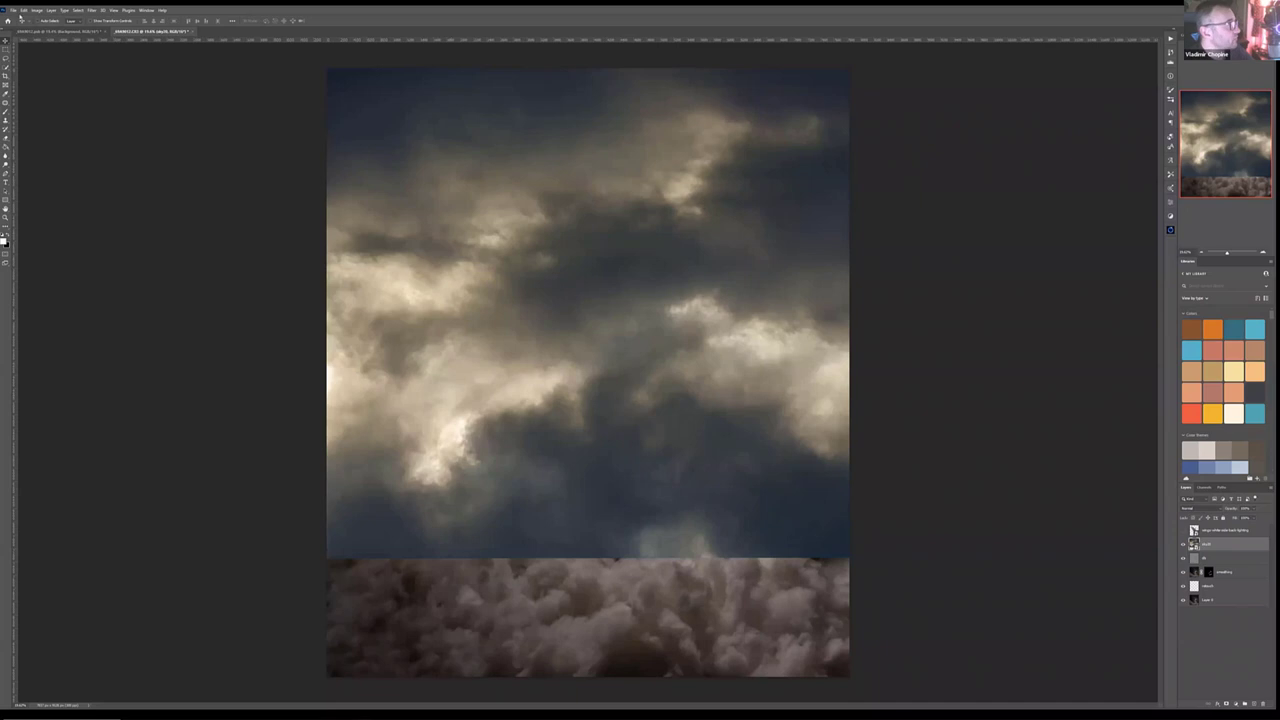
click(22, 10)
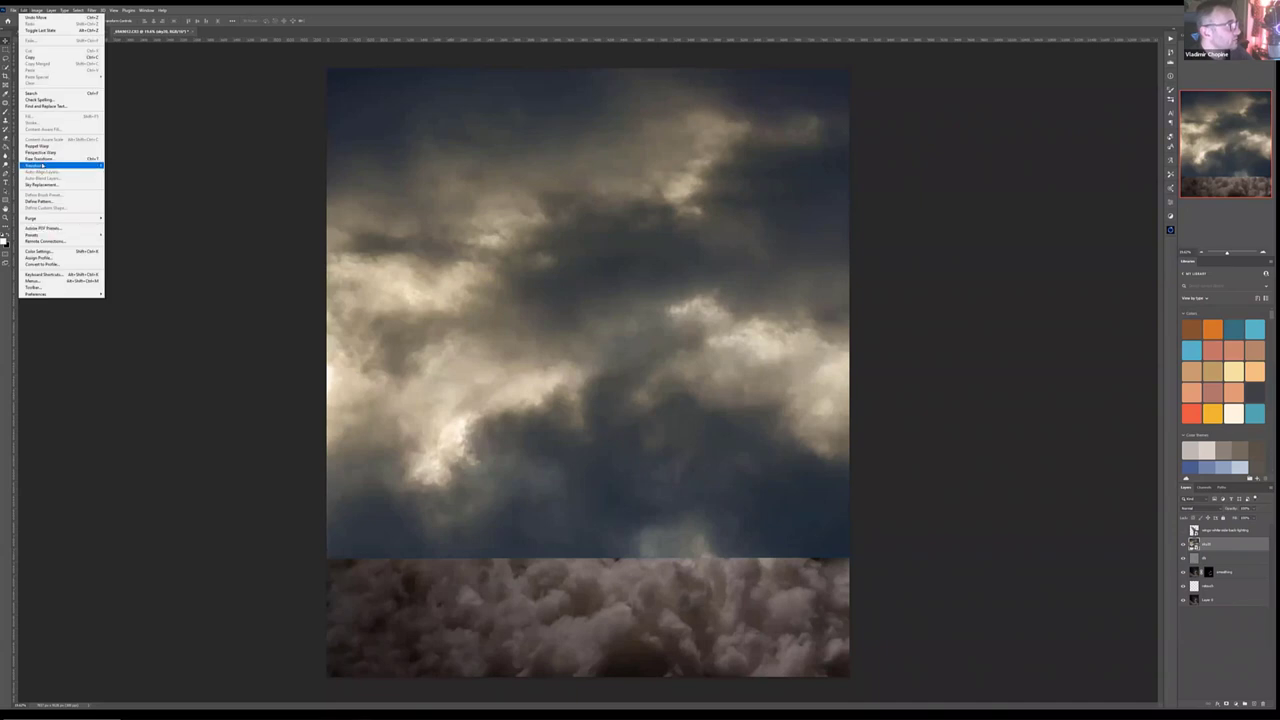
mouse_move(82, 166)
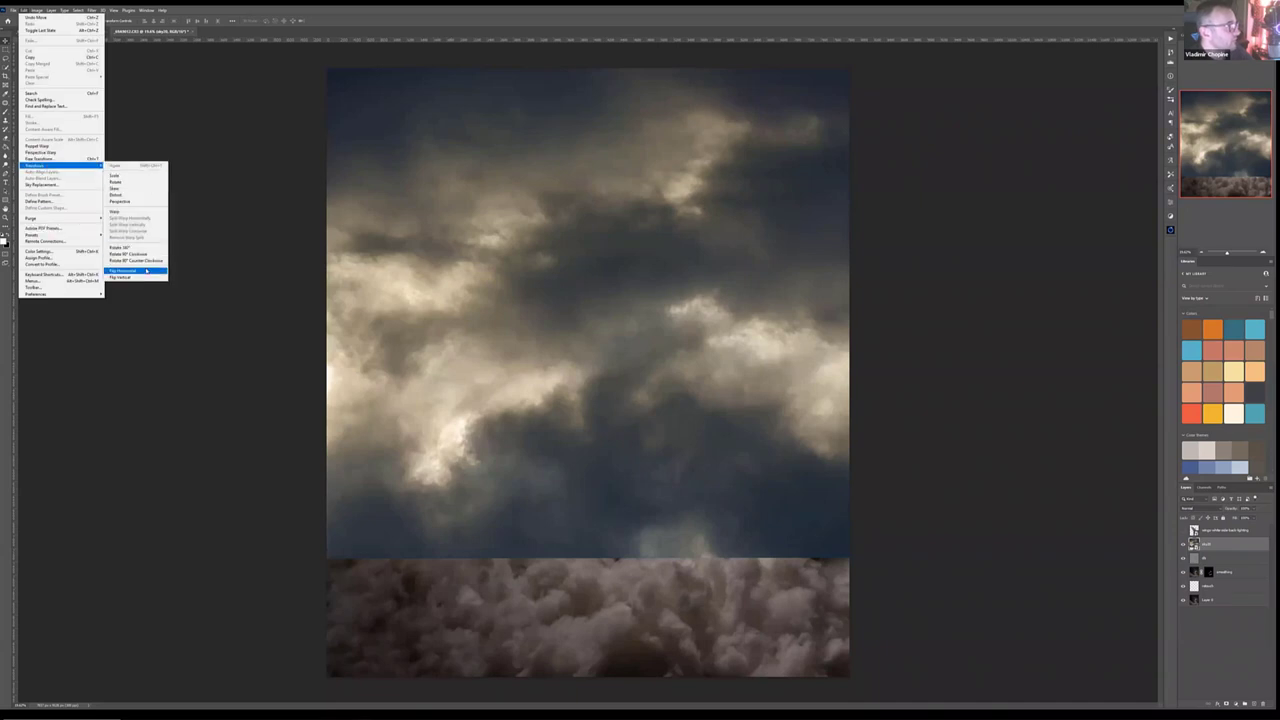
click(146, 270)
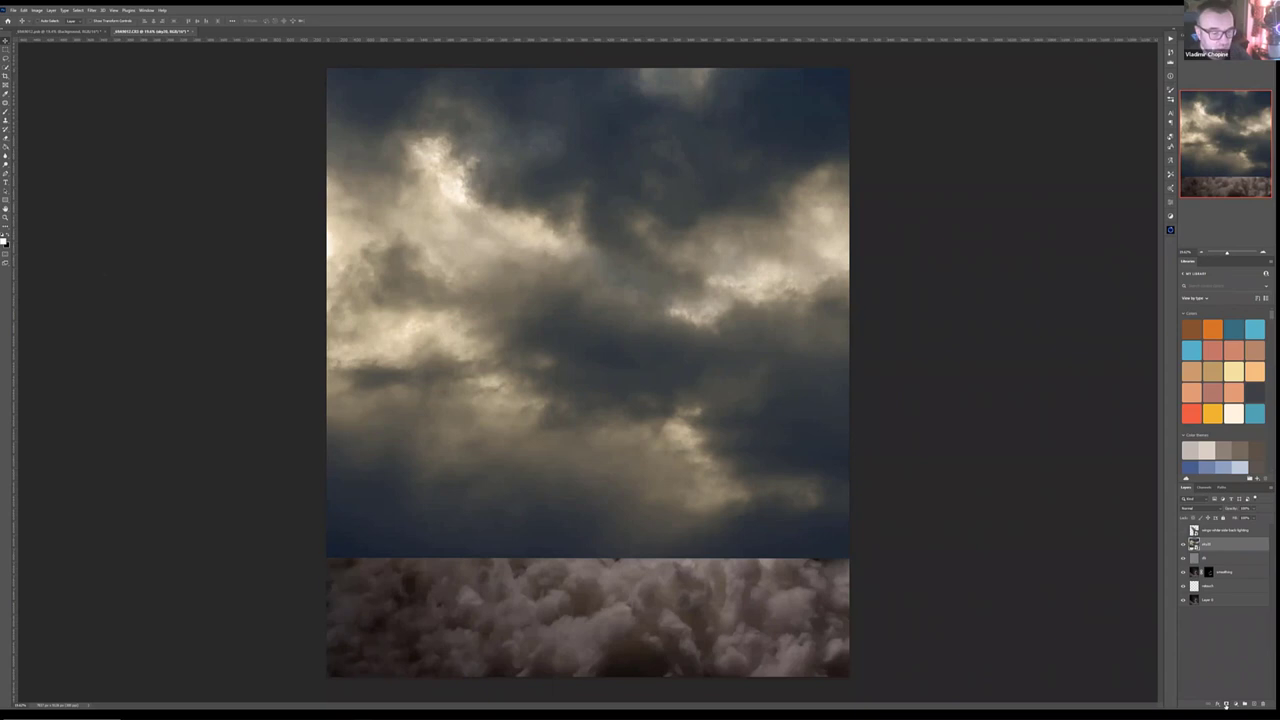
Step: Add a black layer mask that hides the whole sky layer and choose the Brush tool
alt+click(1226, 704)
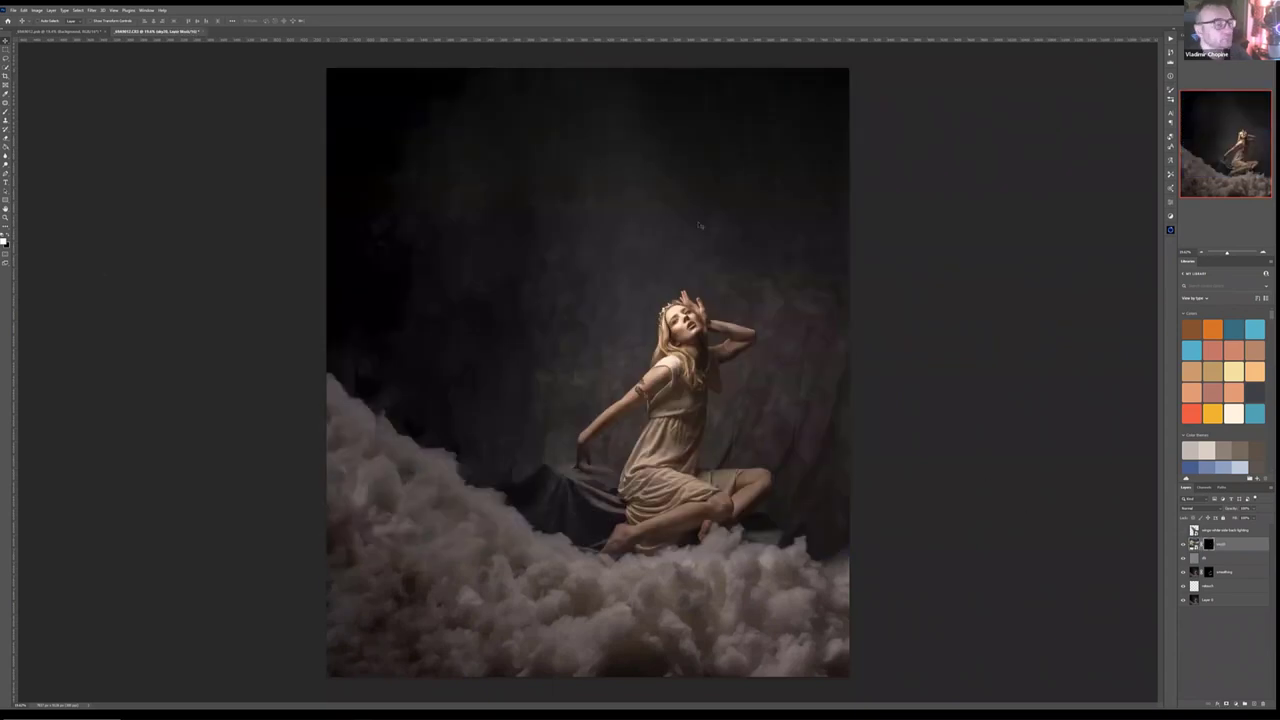
click(7, 114)
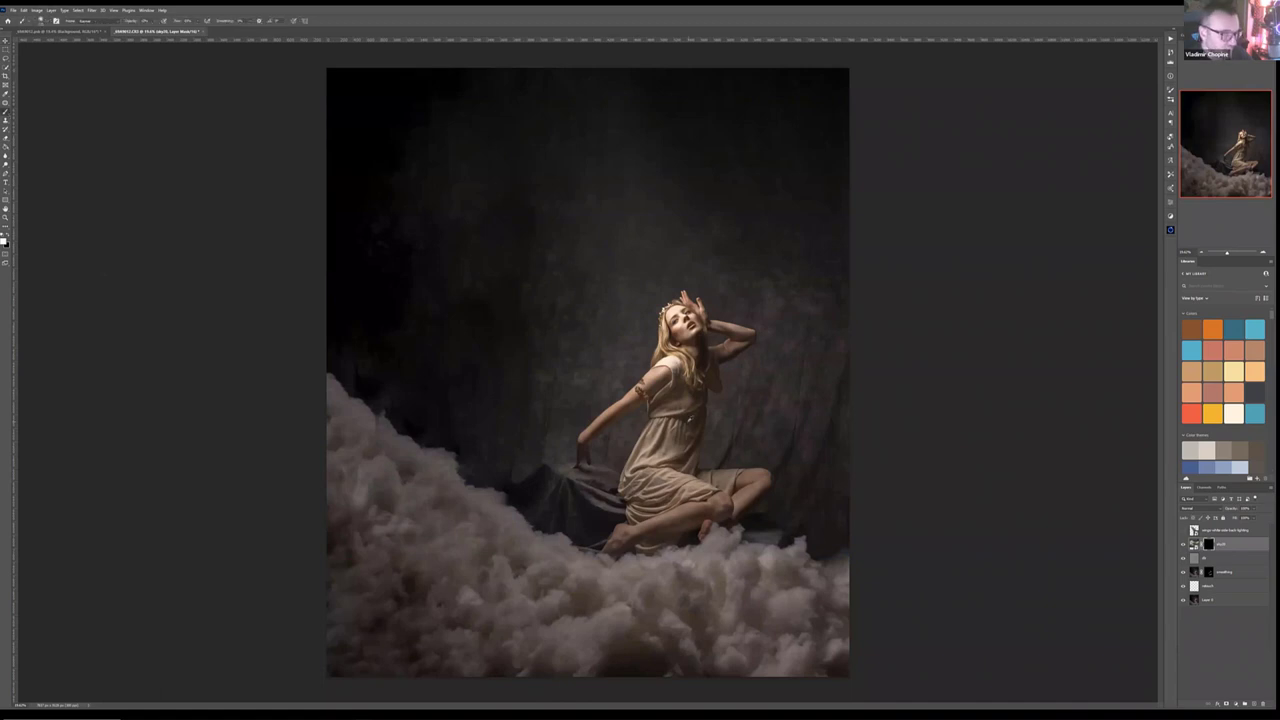
scroll(689, 418, up, 8)
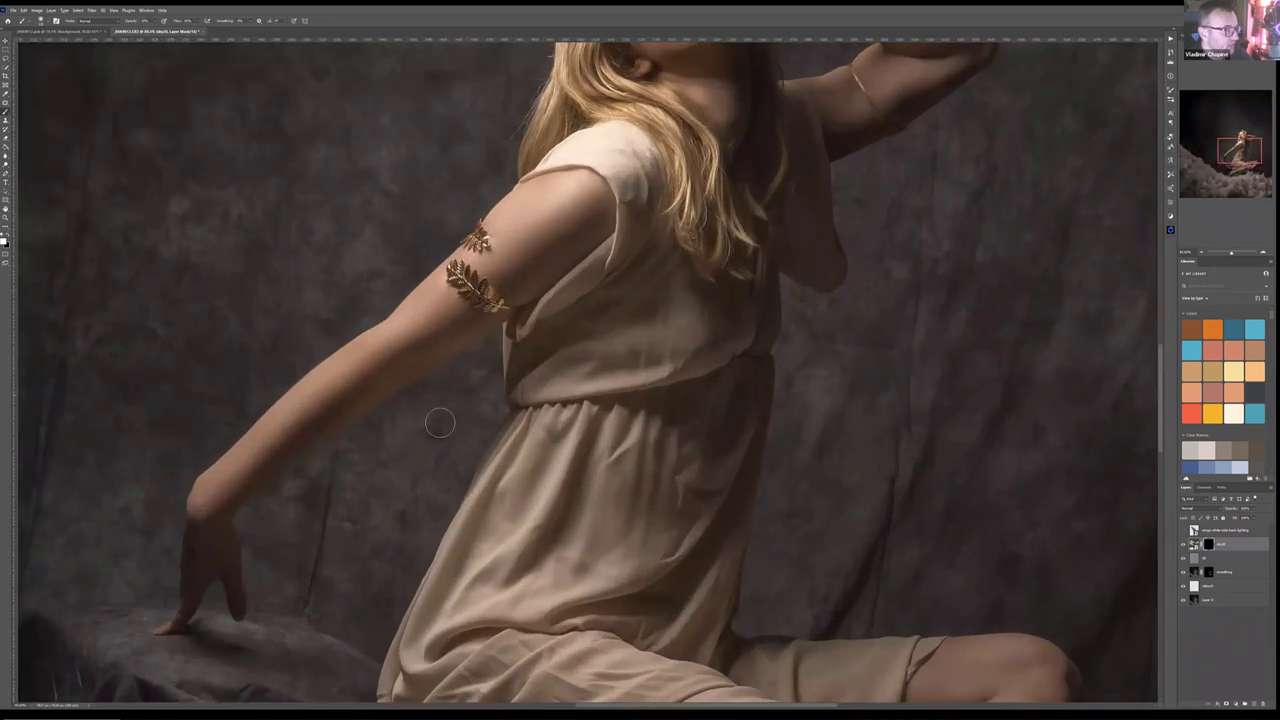
scroll(687, 354, down, 6)
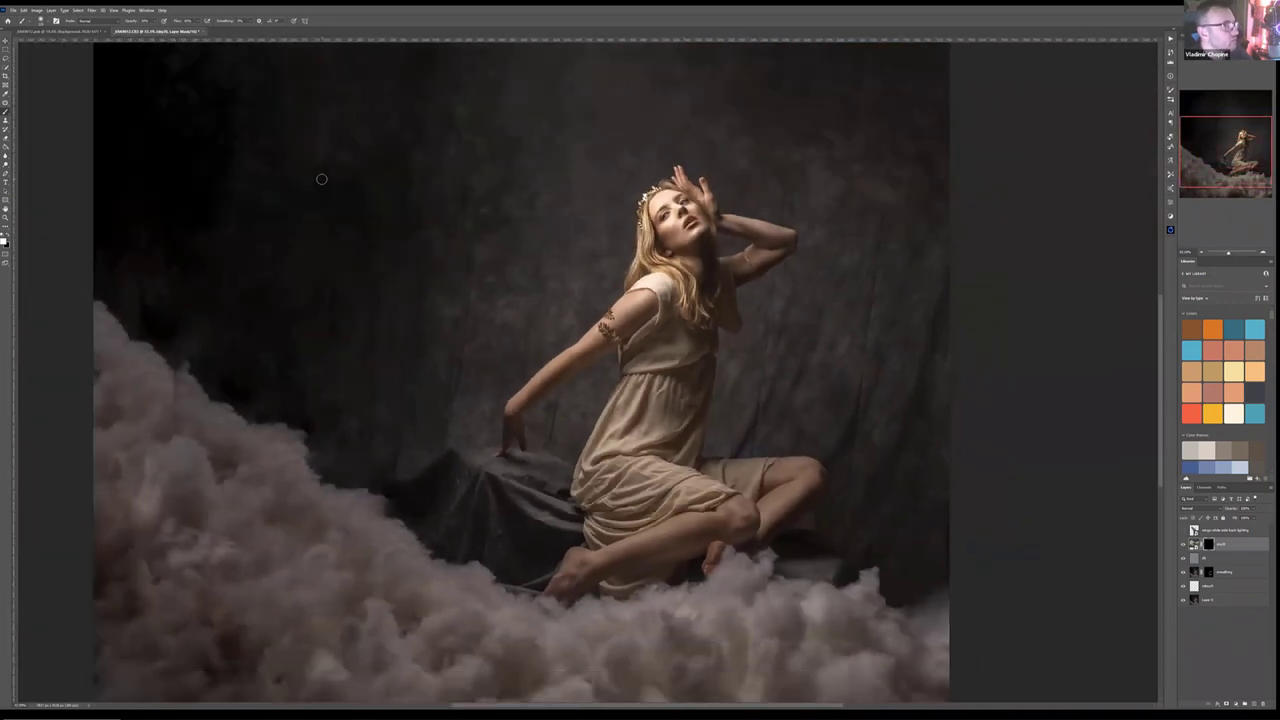
Step: Stamp the visible layers, without the sky, into a new layer above the gray layer; try Select Subject on the model and deselect
key(w)
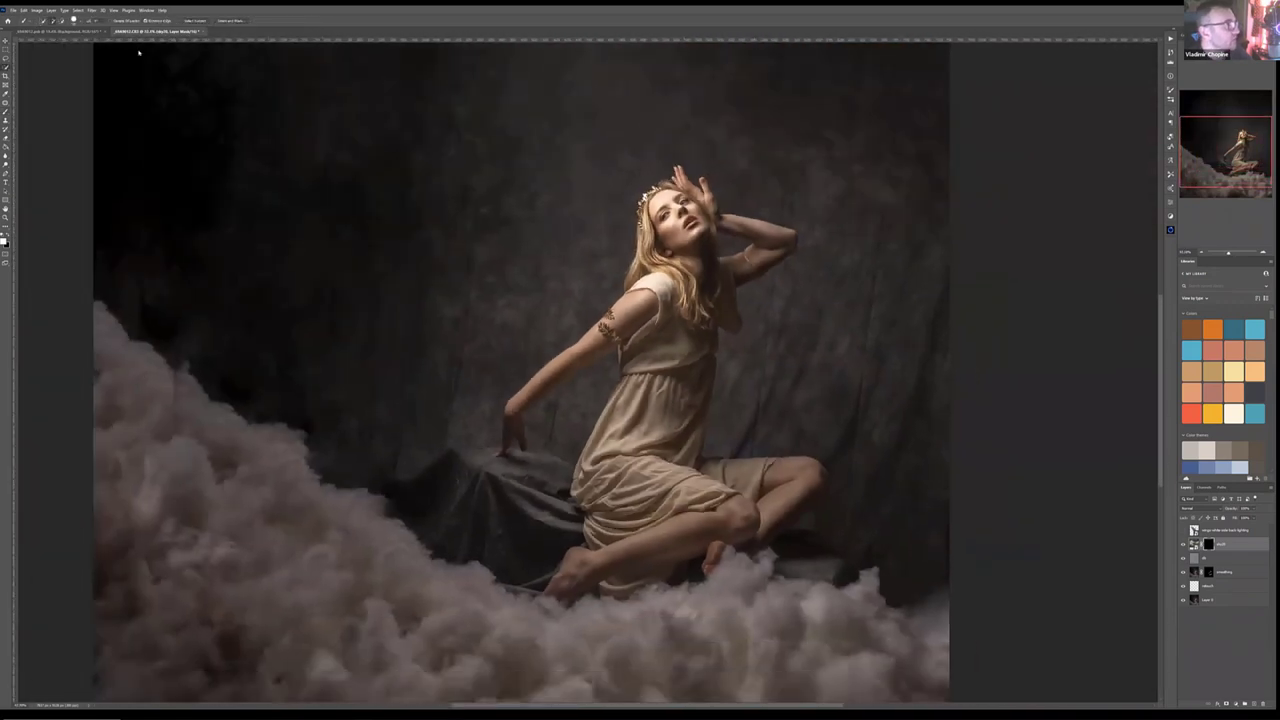
click(194, 21)
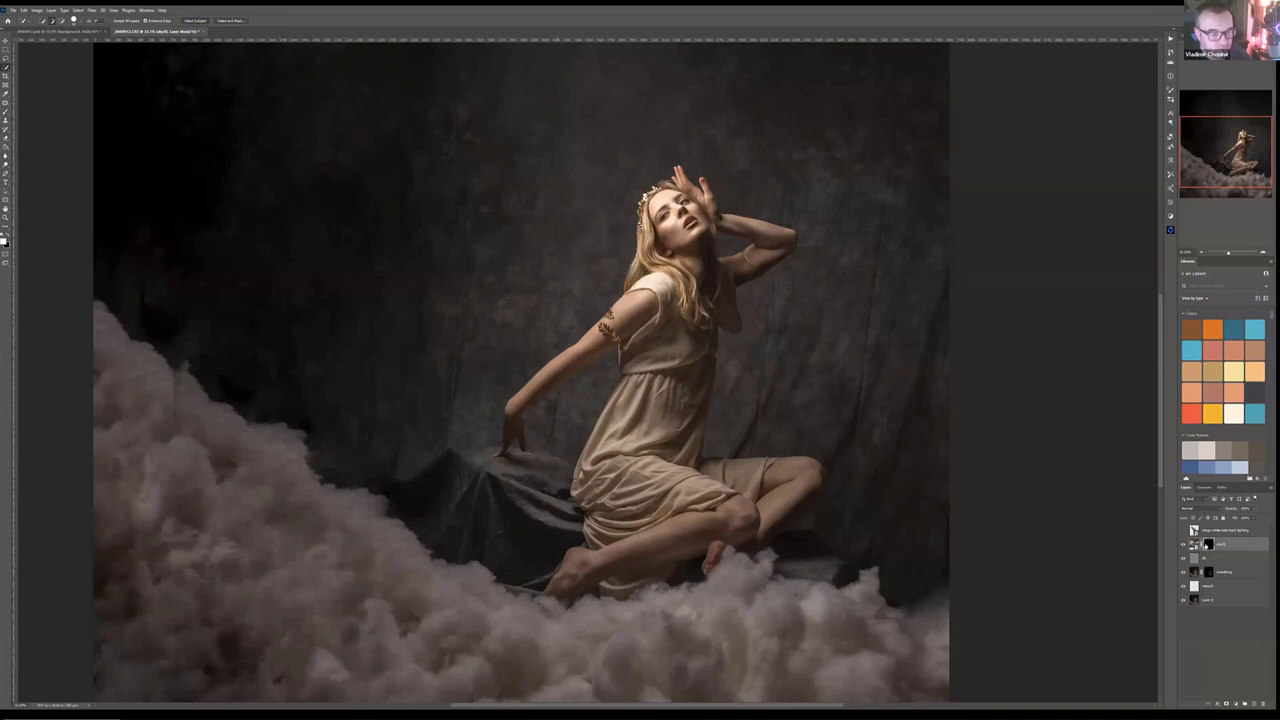
click(1227, 560)
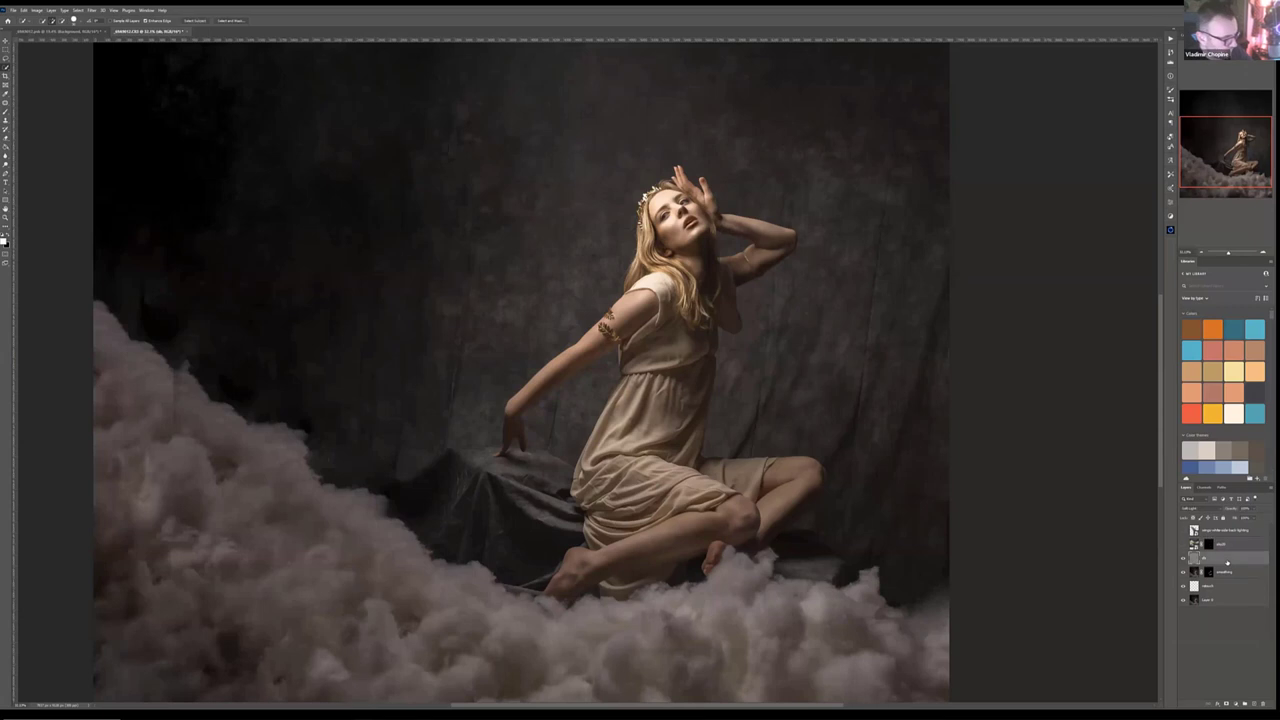
key(ctrl+alt+shift+e)
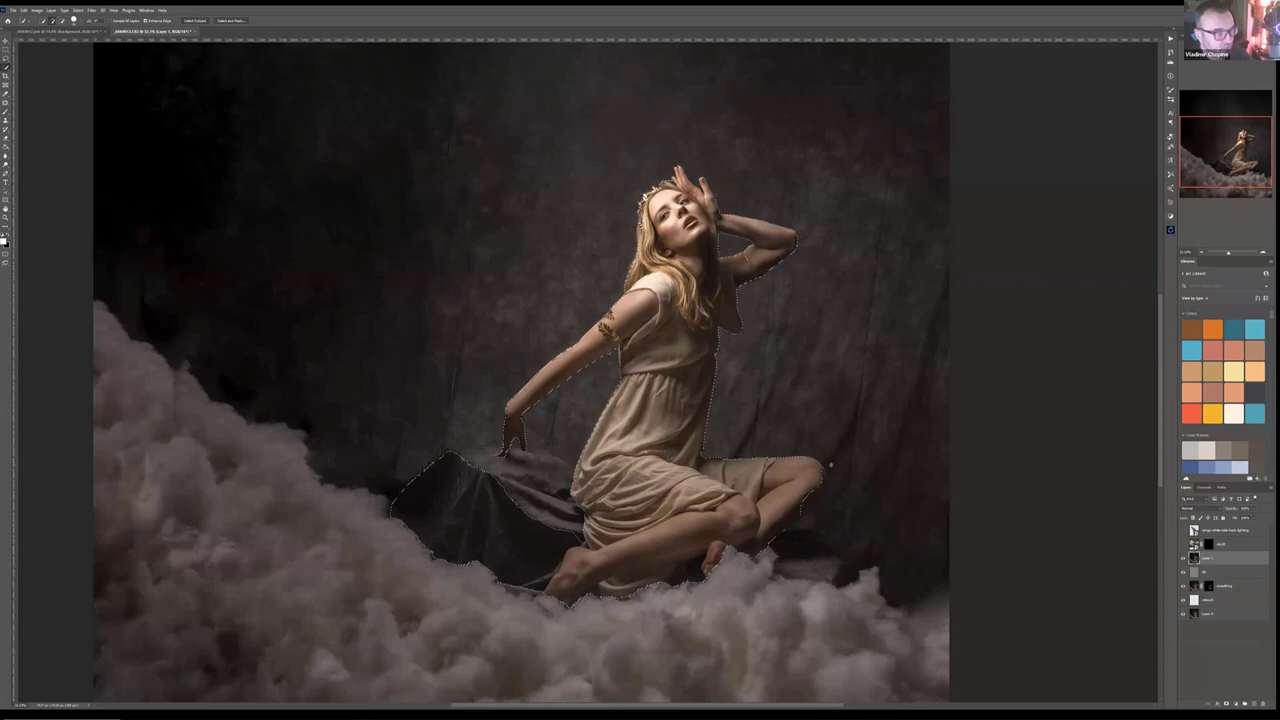
key(m)
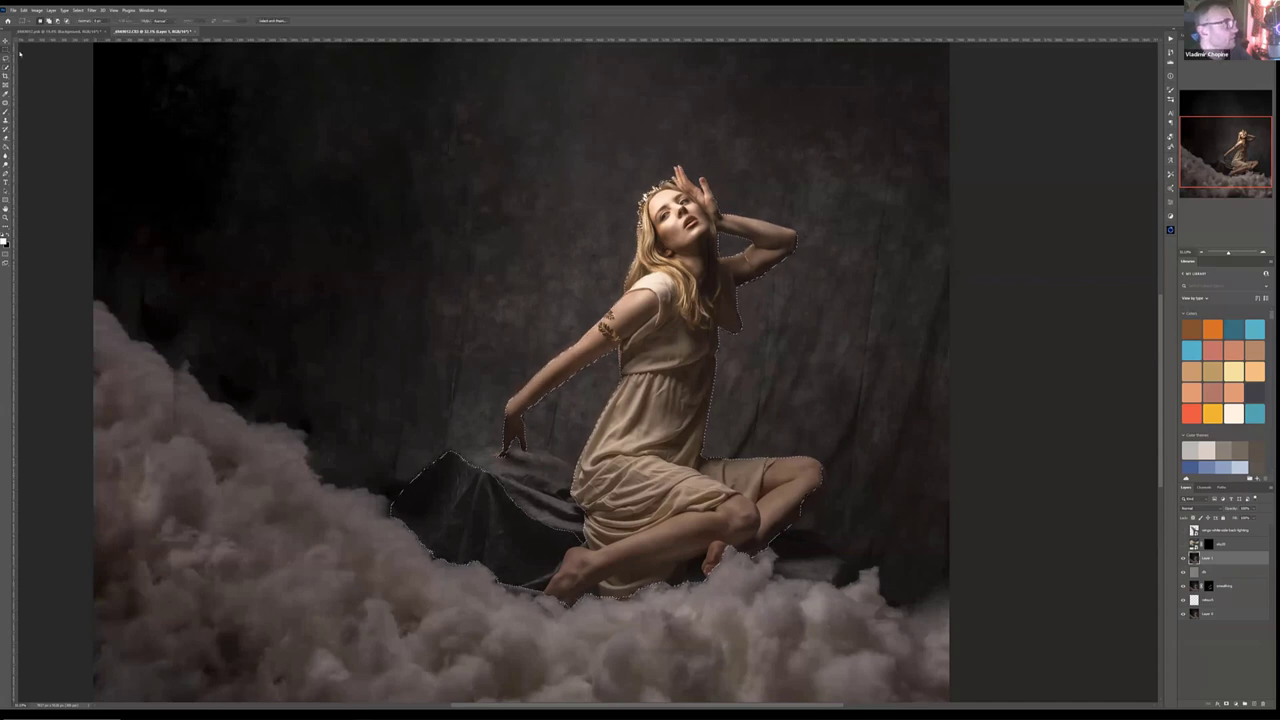
key(ctrl+d)
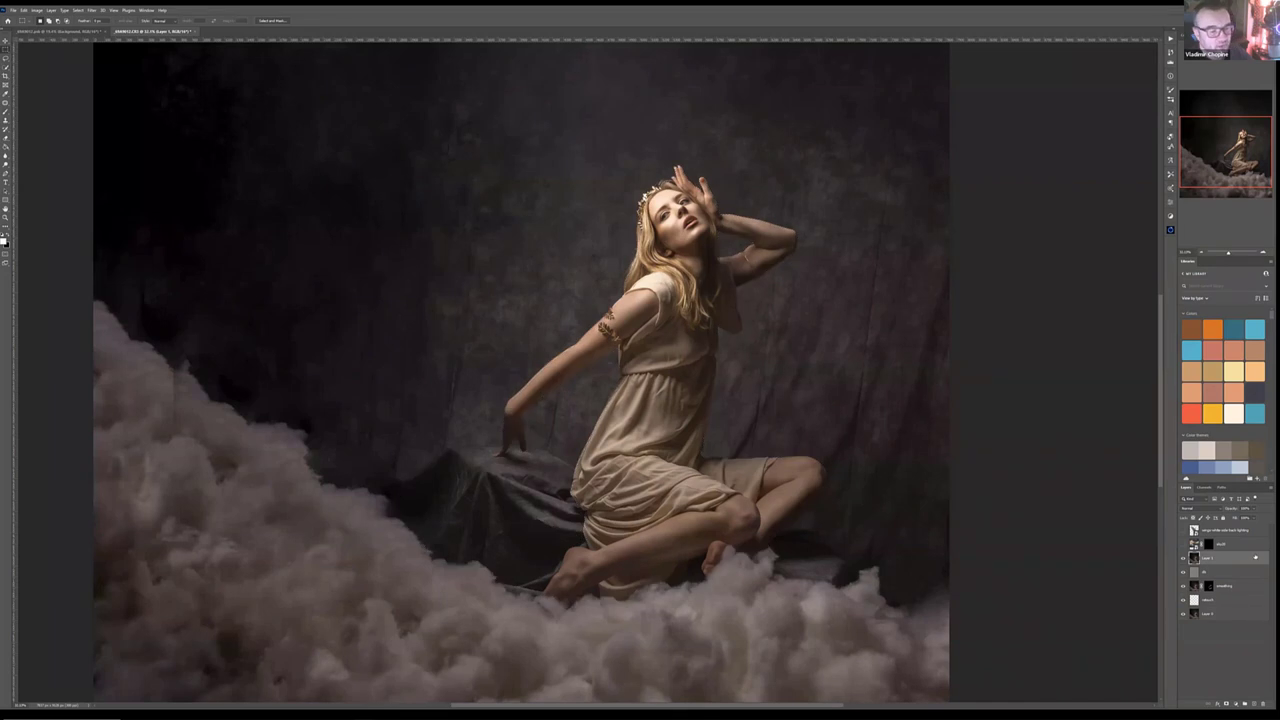
Step: Delete the stamped layer, and show the sky layer with its mask active for the Brush tool
drag(1252, 562, 1264, 705)
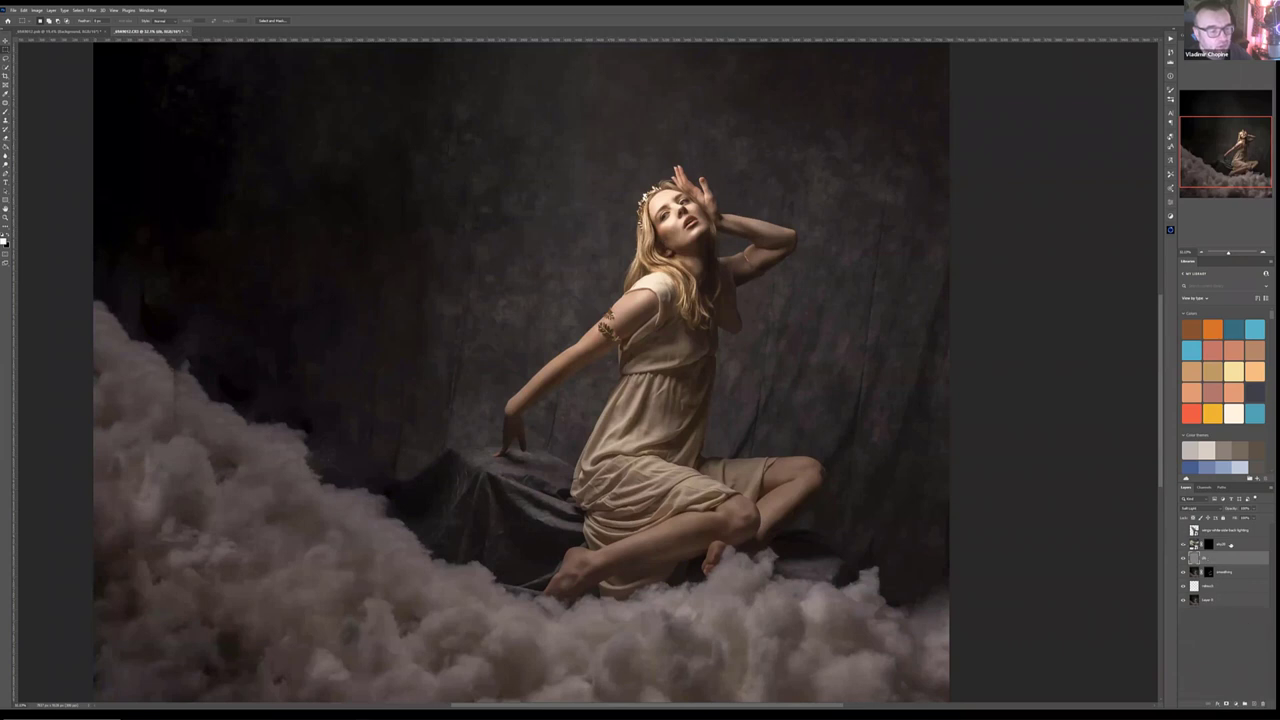
click(1204, 545)
click(1209, 545)
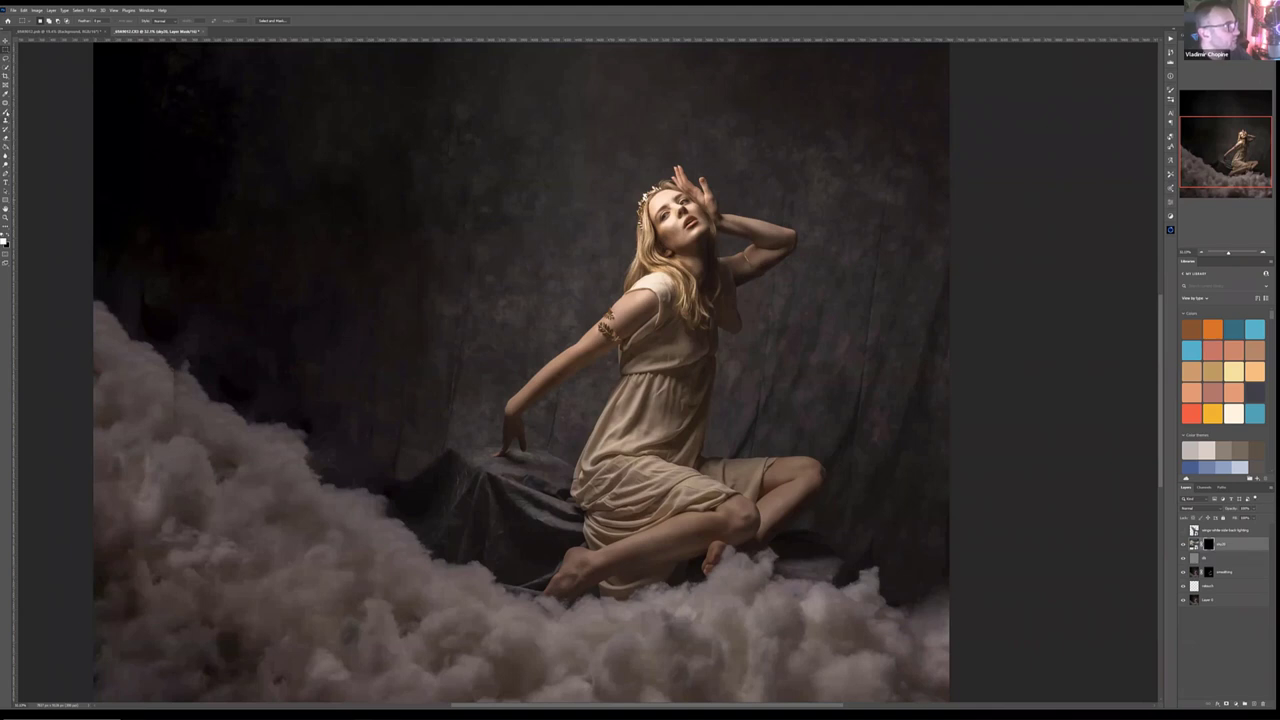
click(5, 116)
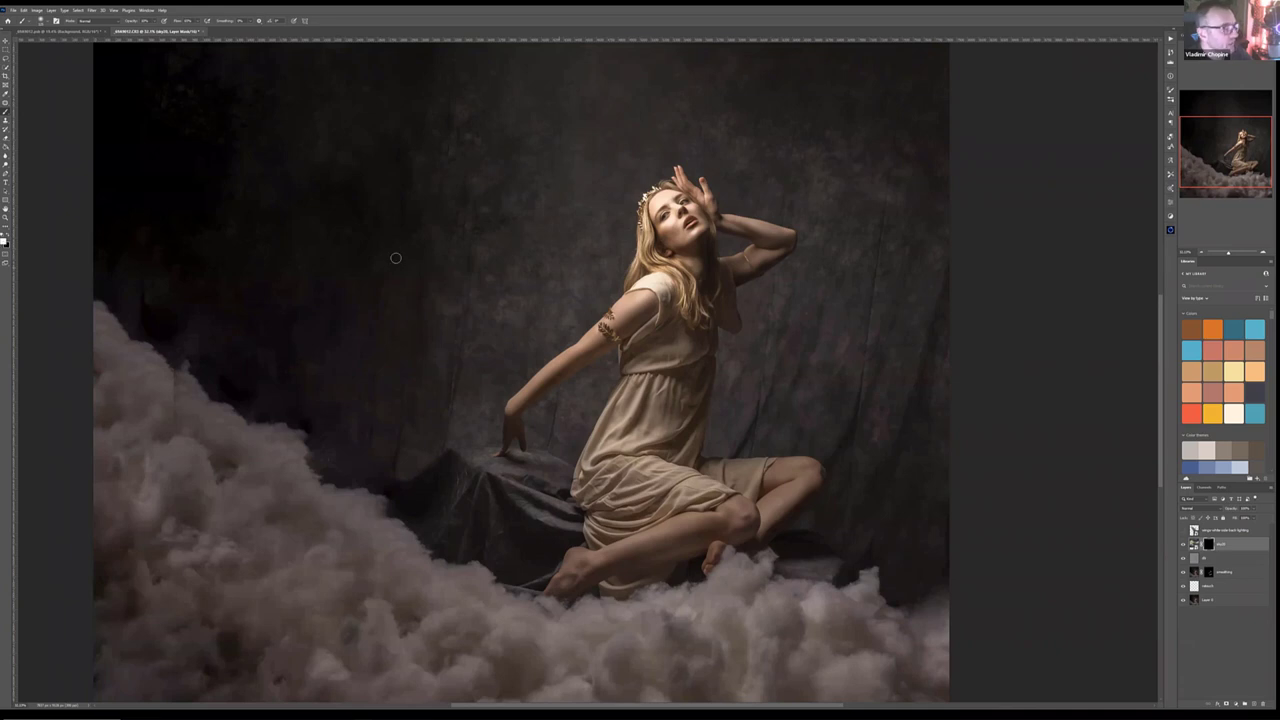
click(4, 240)
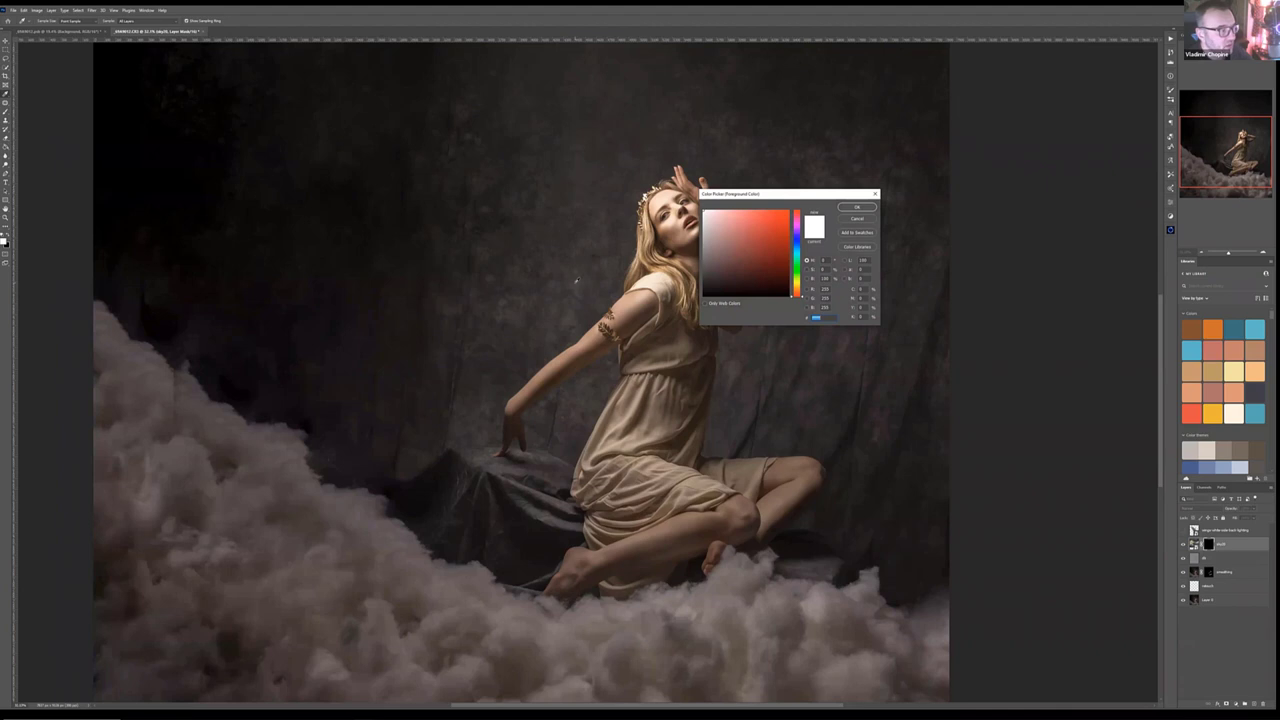
text(000000ffffff000000)
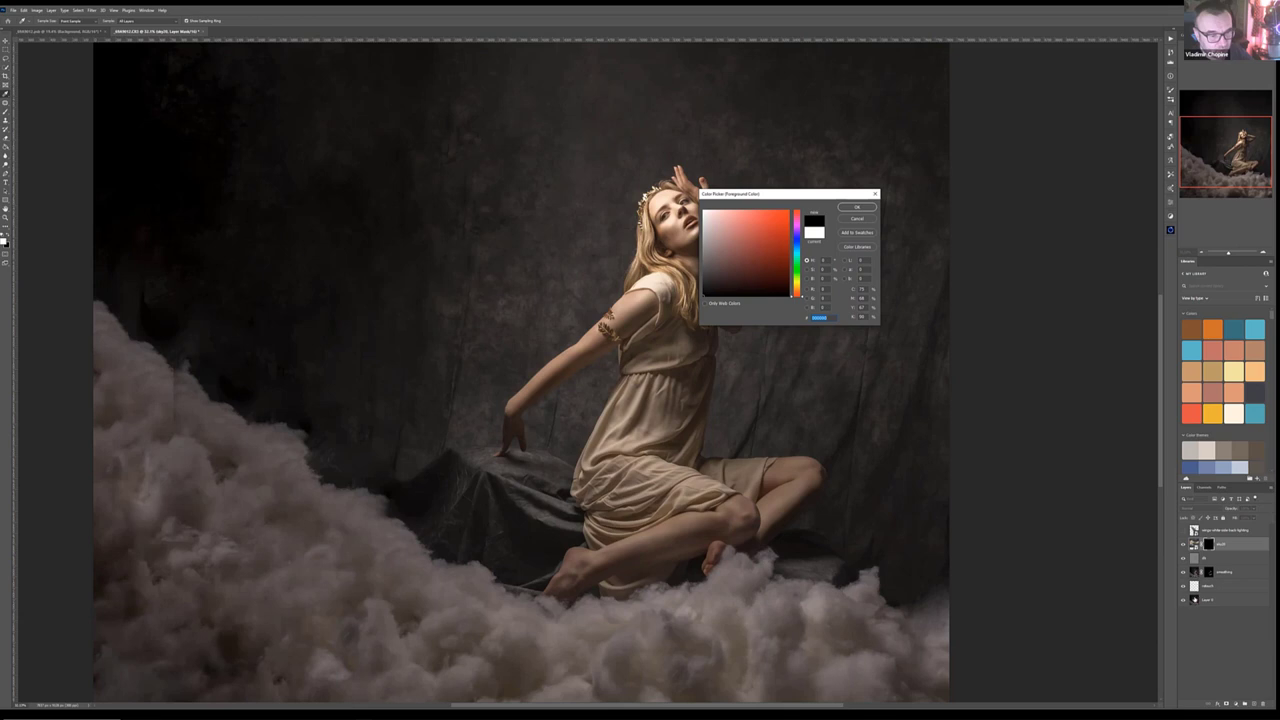
key(Escape)
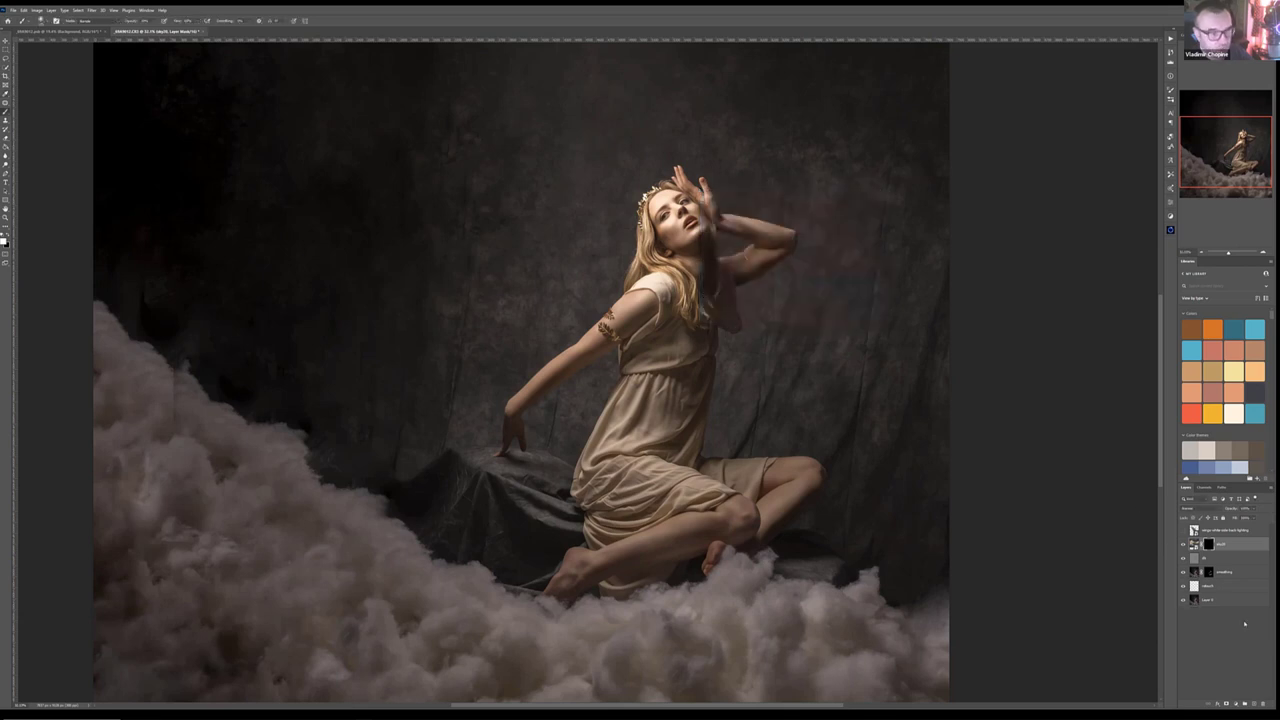
Step: Select the base image layer, sample the dark backdrop and set the foreground colour to a grey
click(1232, 599)
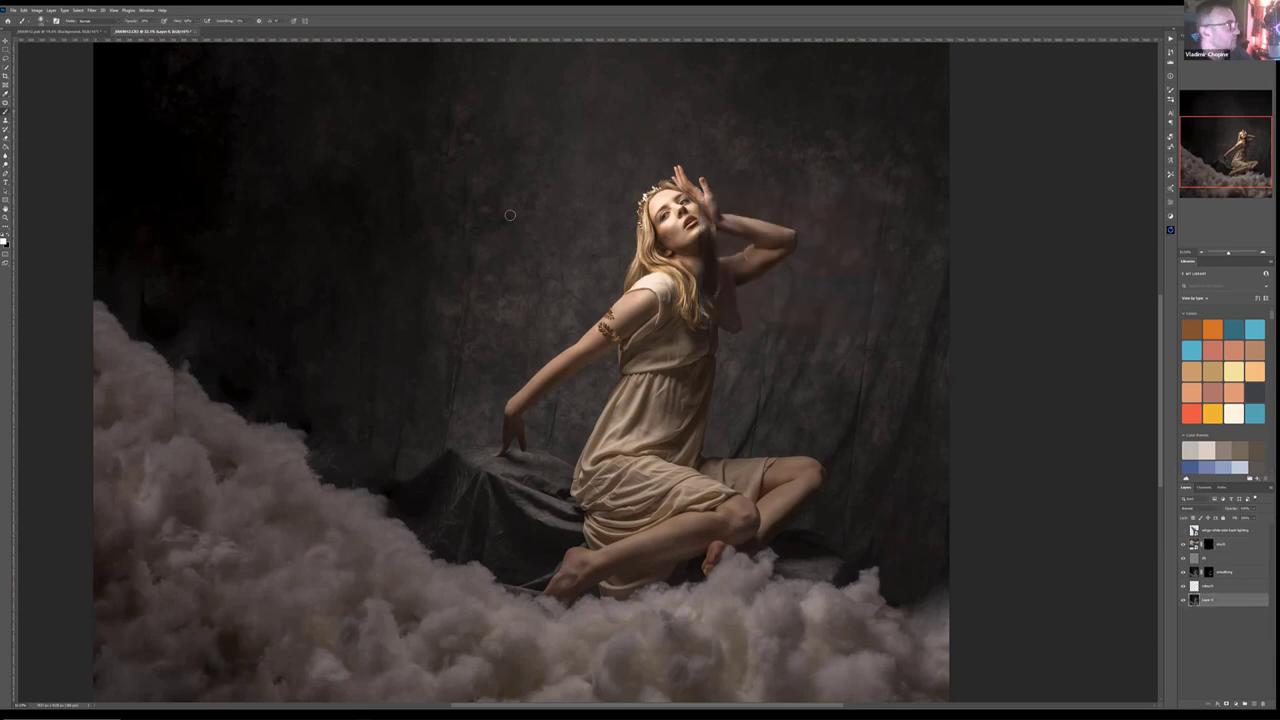
click(3, 241)
click(591, 249)
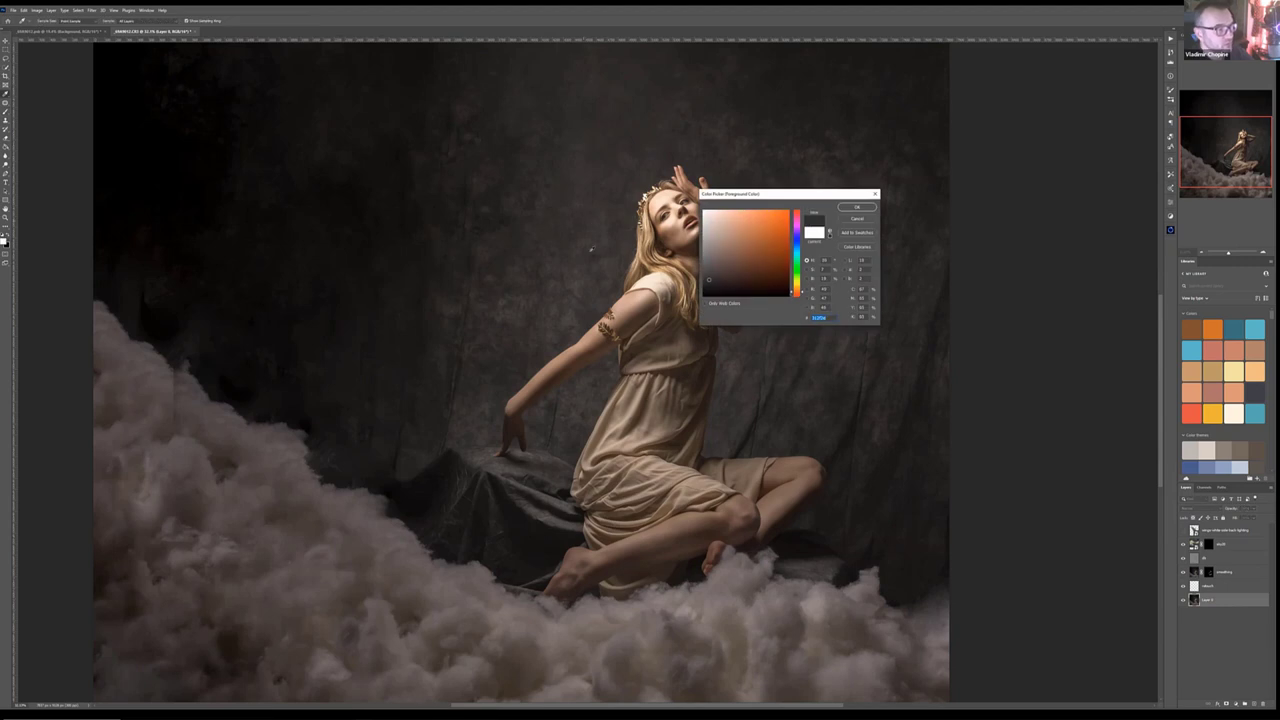
click(503, 299)
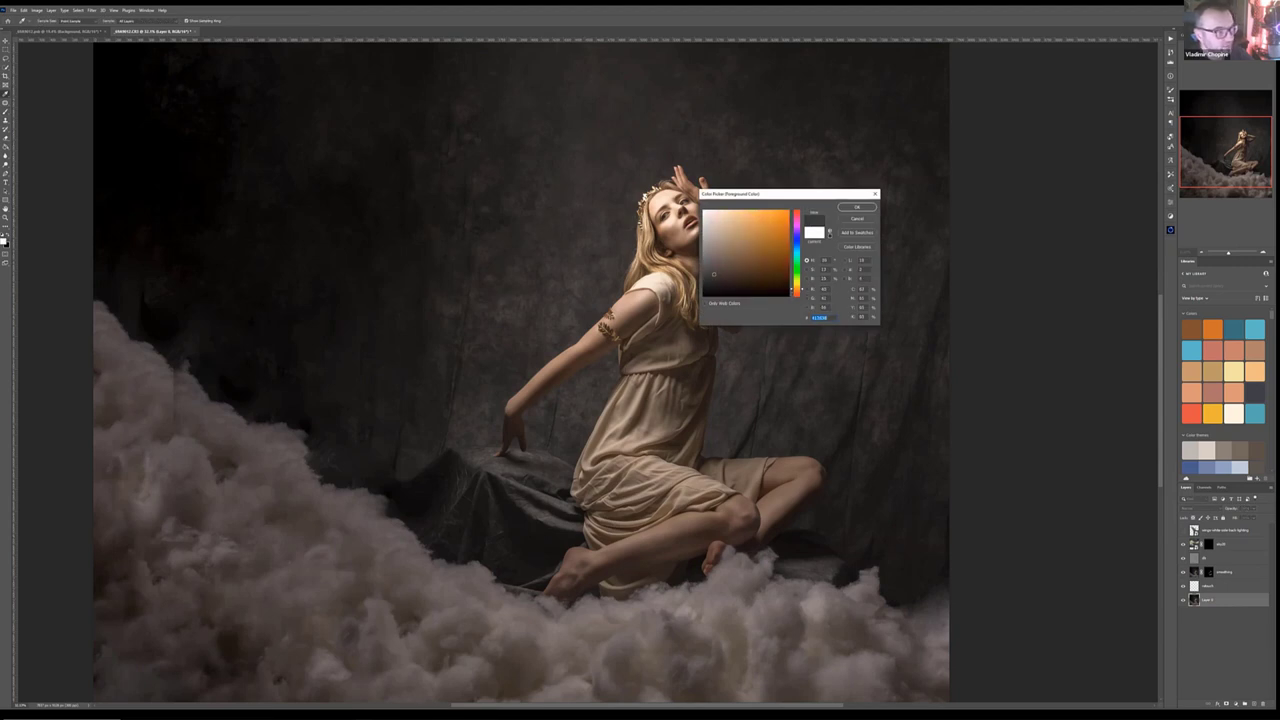
mouse_move(722, 258)
mouse_down()
mouse_move(699, 264)
mouse_move(696, 242)
mouse_up()
click(857, 208)
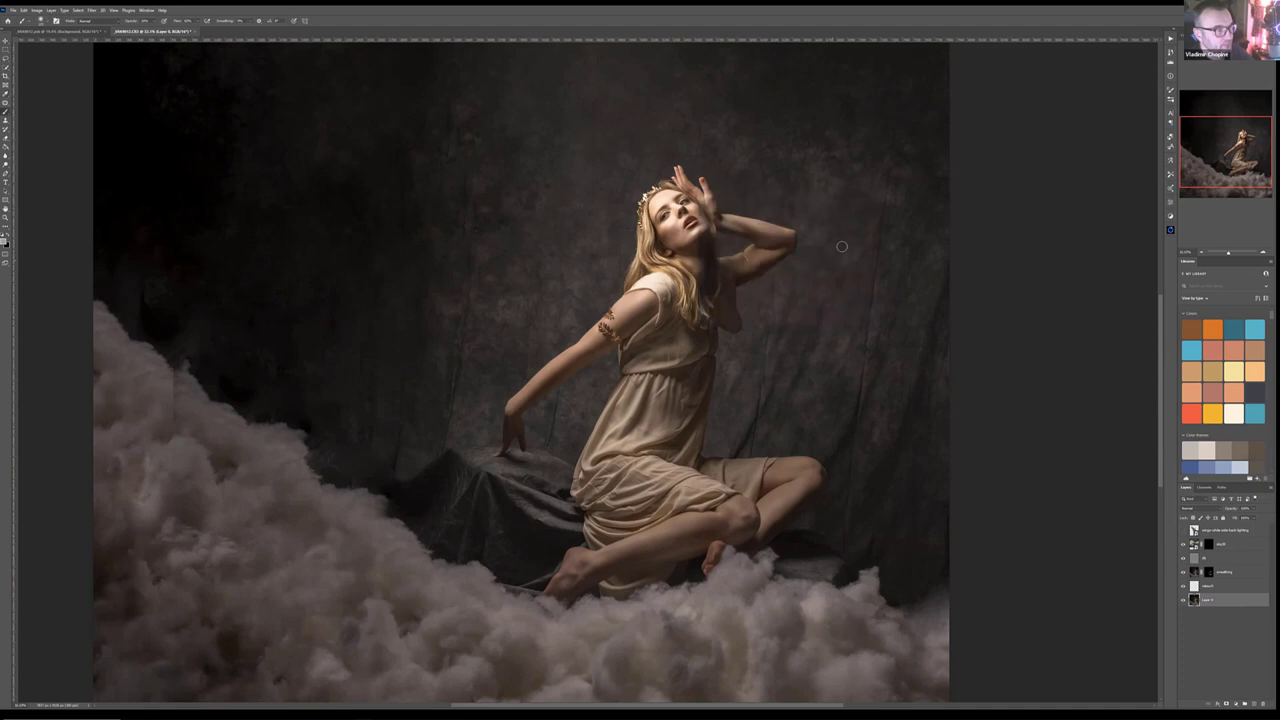
Step: Paint white with an enlarged brush on the sky layer's mask to reveal the clouds across the backdrop around the model
click(1207, 547)
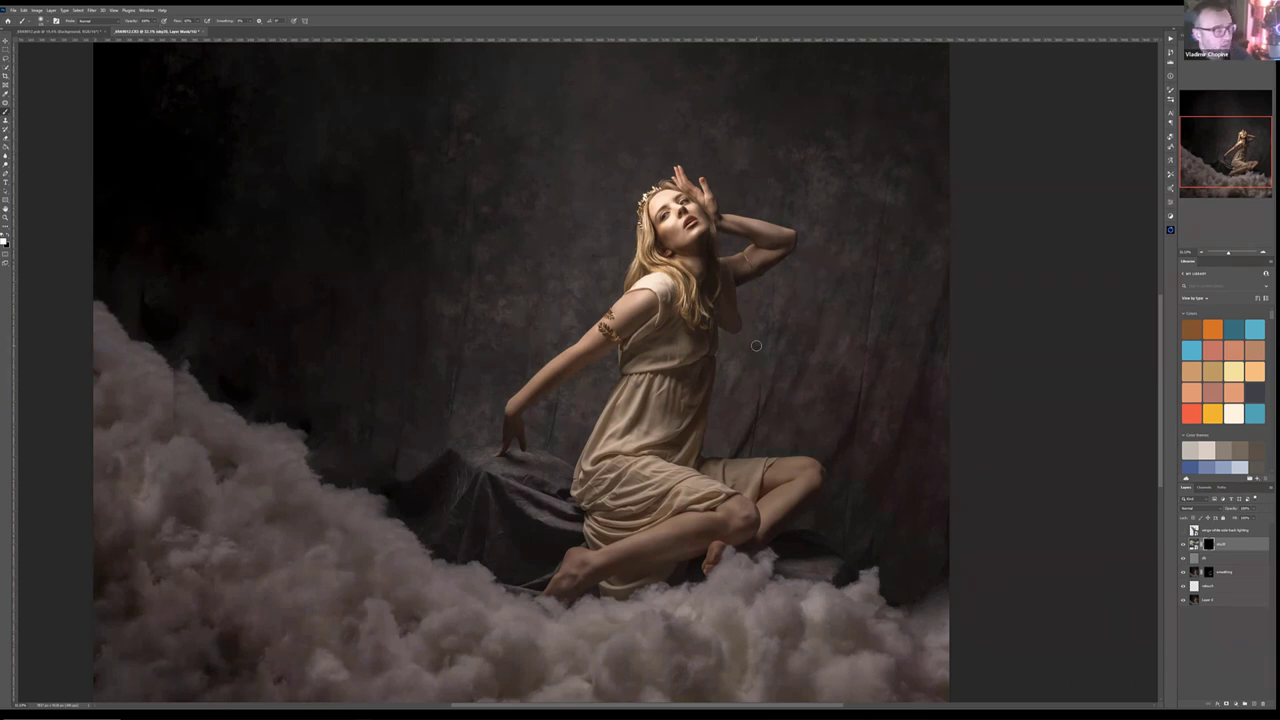
mouse_move(806, 322)
mouse_down()
mouse_move(827, 354)
mouse_move(854, 347)
mouse_move(843, 354)
mouse_move(835, 298)
mouse_move(827, 328)
mouse_move(885, 295)
mouse_move(898, 326)
mouse_move(930, 340)
mouse_move(911, 446)
mouse_move(904, 347)
mouse_move(928, 287)
mouse_move(861, 248)
mouse_move(838, 183)
mouse_move(806, 155)
mouse_move(839, 143)
mouse_move(830, 118)
mouse_move(760, 106)
mouse_move(586, 117)
mouse_move(882, 82)
mouse_up()
key(bracketright)
key(bracketright)
key(bracketright)
scroll(817, 165, down, 5)
mouse_move(785, 180)
mouse_down()
mouse_move(672, 169)
mouse_move(828, 153)
mouse_move(568, 216)
mouse_move(657, 249)
mouse_up()
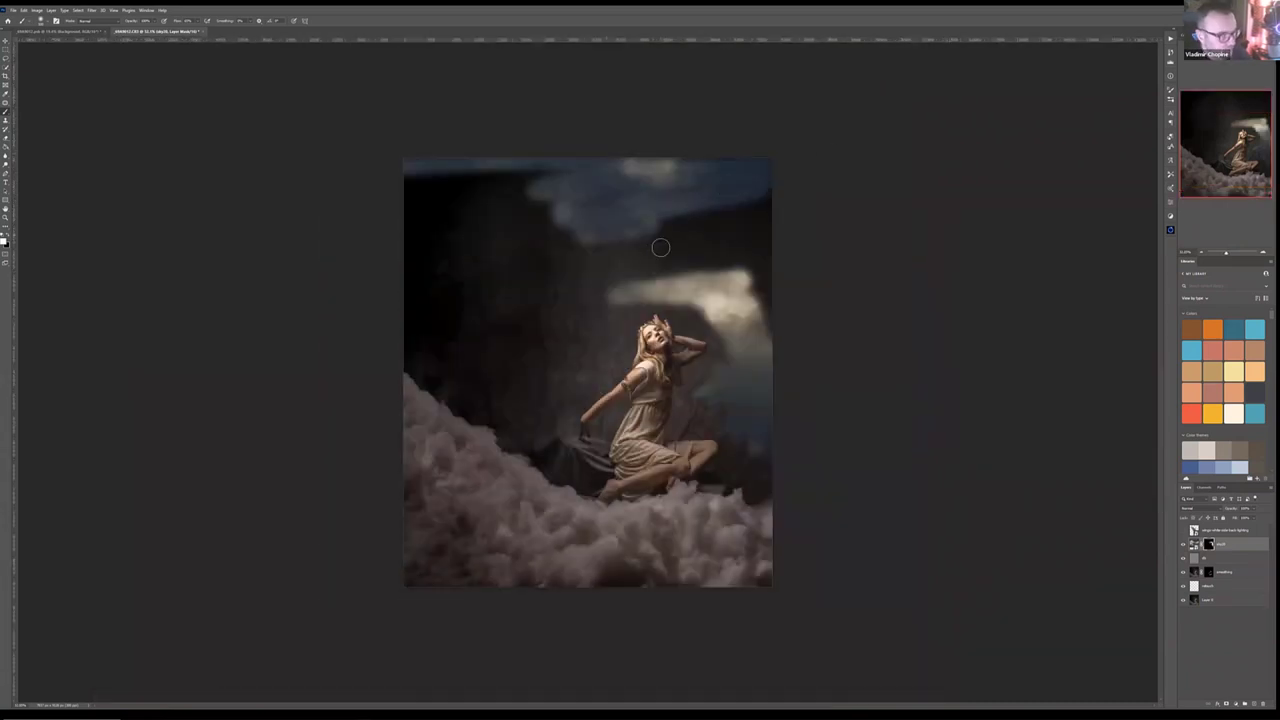
mouse_move(789, 231)
mouse_down()
mouse_move(478, 254)
mouse_move(551, 202)
mouse_move(543, 150)
mouse_move(425, 174)
mouse_move(380, 214)
mouse_move(543, 225)
mouse_move(430, 270)
mouse_move(568, 253)
mouse_move(539, 332)
mouse_move(559, 366)
mouse_move(483, 329)
mouse_move(505, 374)
mouse_move(466, 382)
mouse_move(449, 370)
mouse_move(543, 428)
mouse_move(568, 343)
mouse_move(574, 381)
mouse_move(613, 335)
mouse_move(612, 288)
mouse_move(655, 283)
mouse_move(716, 320)
mouse_move(646, 276)
mouse_move(756, 300)
mouse_move(746, 192)
mouse_up()
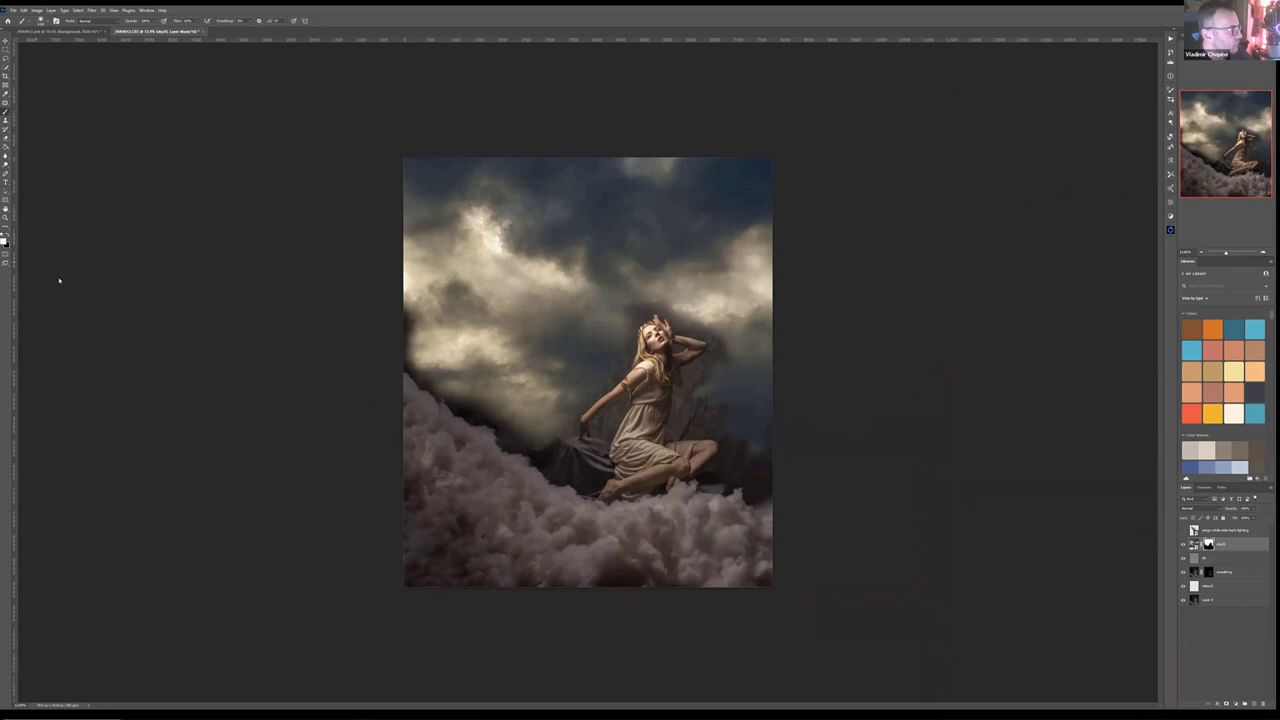
Step: Set the foreground colour to light grey and paint over the revealed sky on the mask to mute the clouds
click(5, 241)
click(678, 251)
click(678, 242)
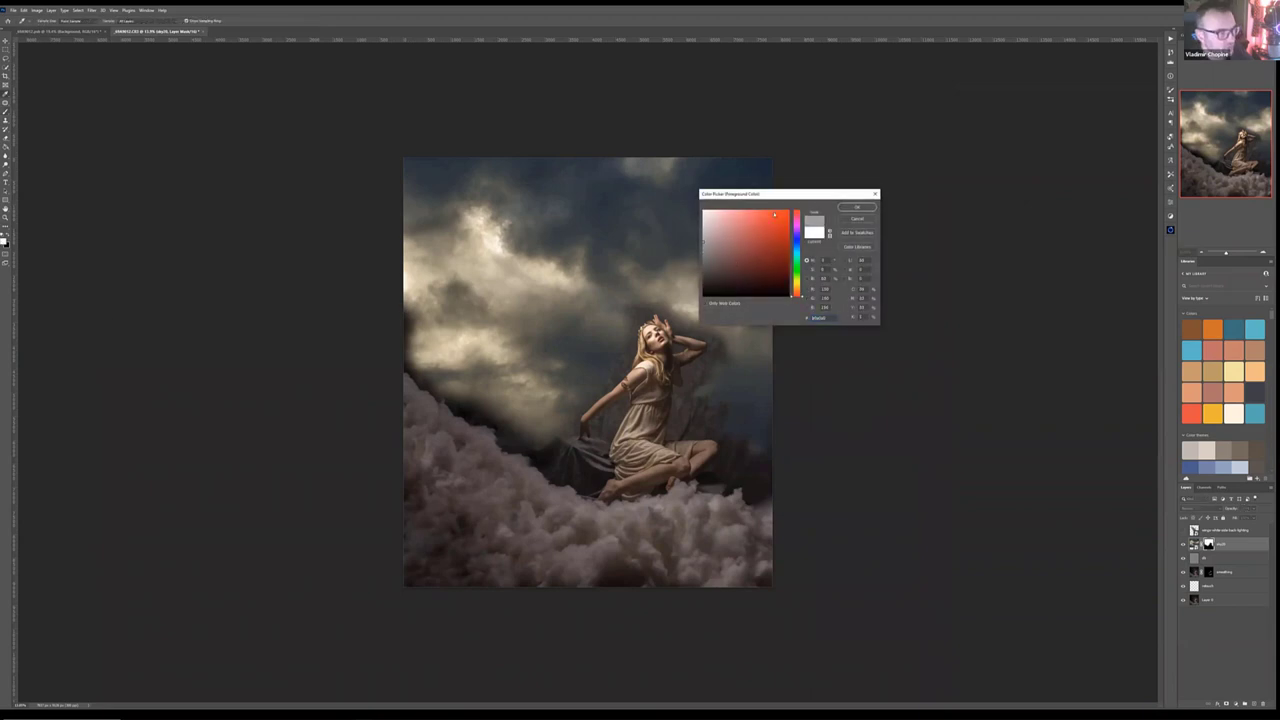
click(860, 207)
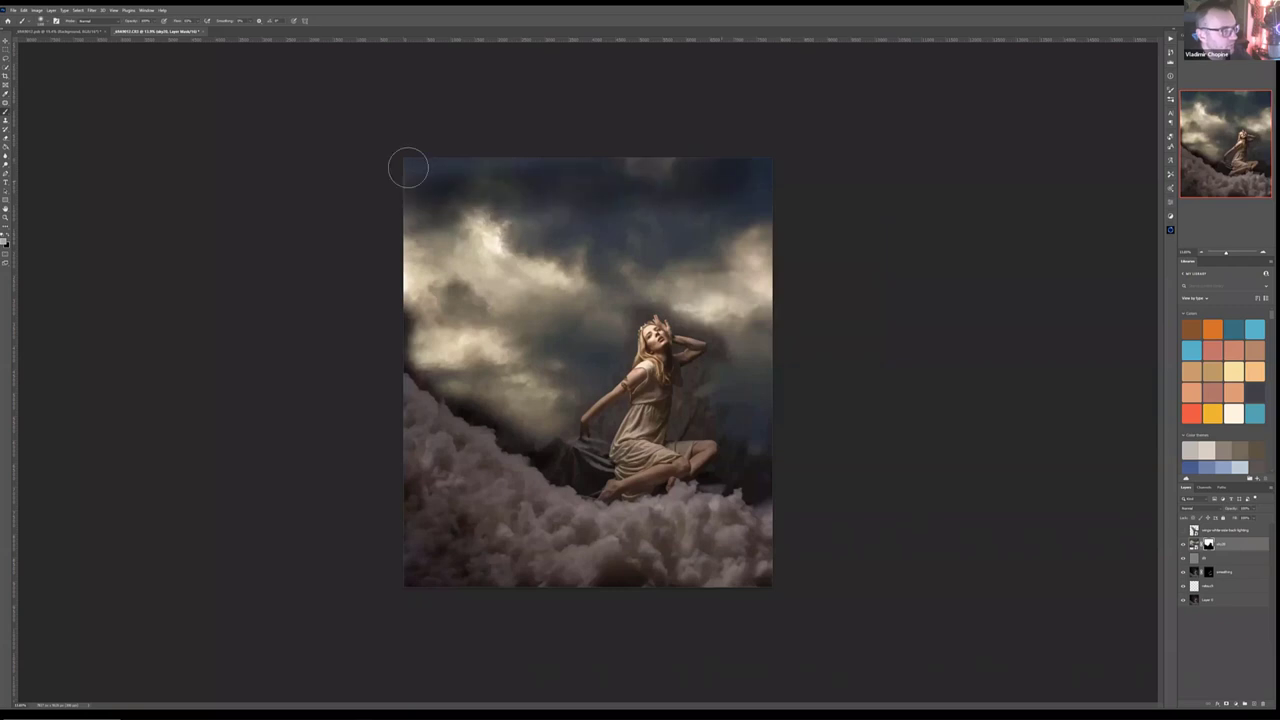
mouse_move(826, 191)
mouse_down()
mouse_move(563, 200)
mouse_move(411, 227)
mouse_move(540, 300)
mouse_move(493, 388)
mouse_move(549, 352)
mouse_move(551, 375)
mouse_move(527, 300)
mouse_up()
mouse_move(778, 268)
mouse_down()
mouse_move(700, 257)
mouse_move(735, 340)
mouse_up()
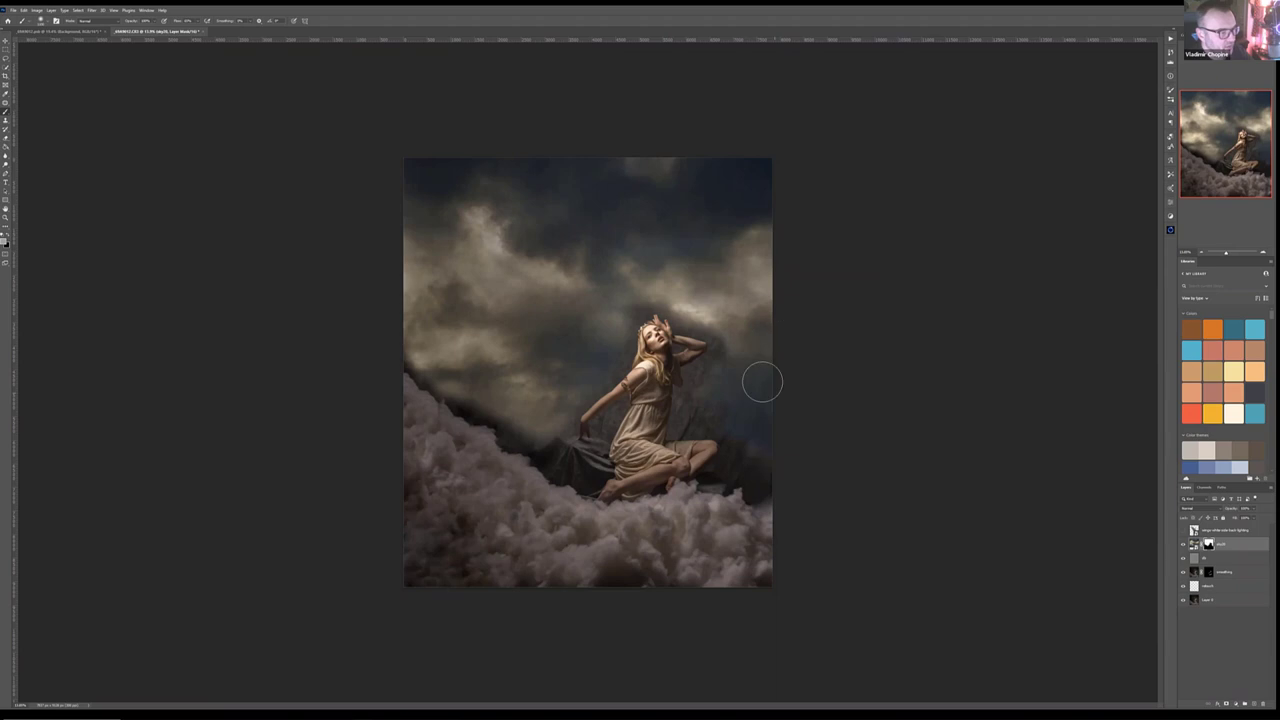
Step: Brush grey on the sky mask around the model's hair, crown and raised fingertips to blend the clouds in
scroll(760, 453, up, 3)
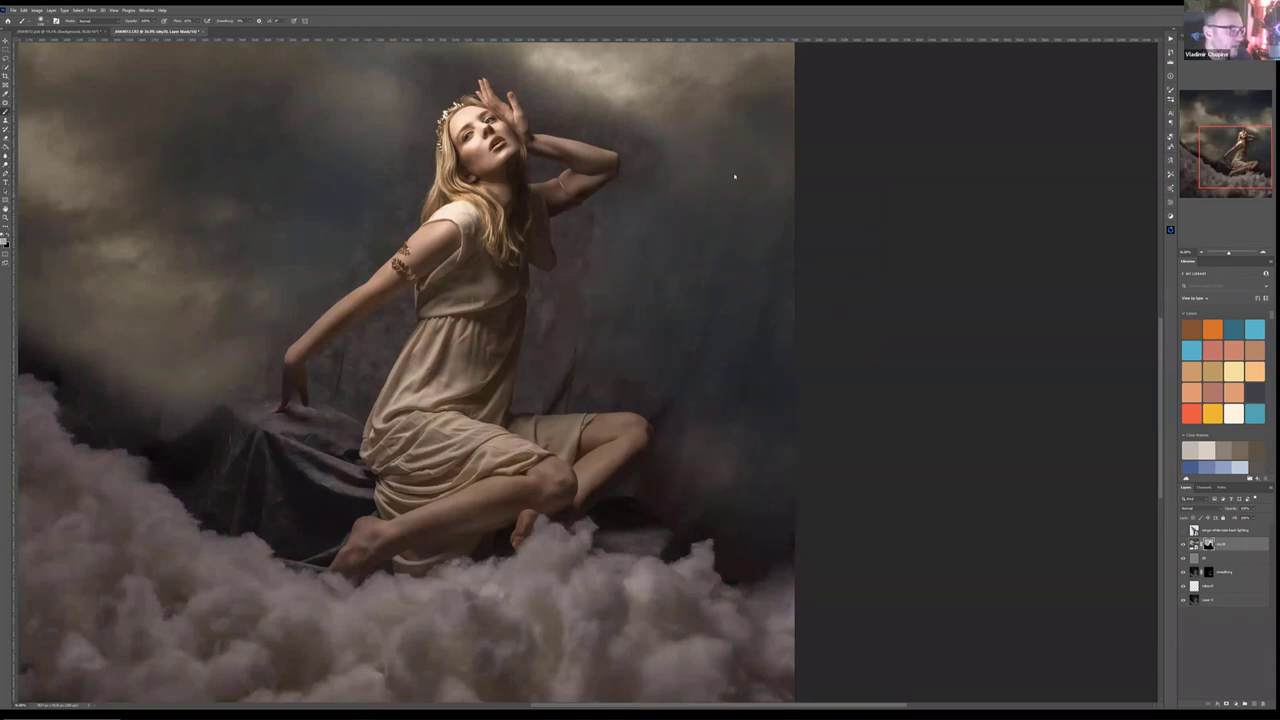
drag(631, 226, 836, 310)
scroll(521, 298, up, 5)
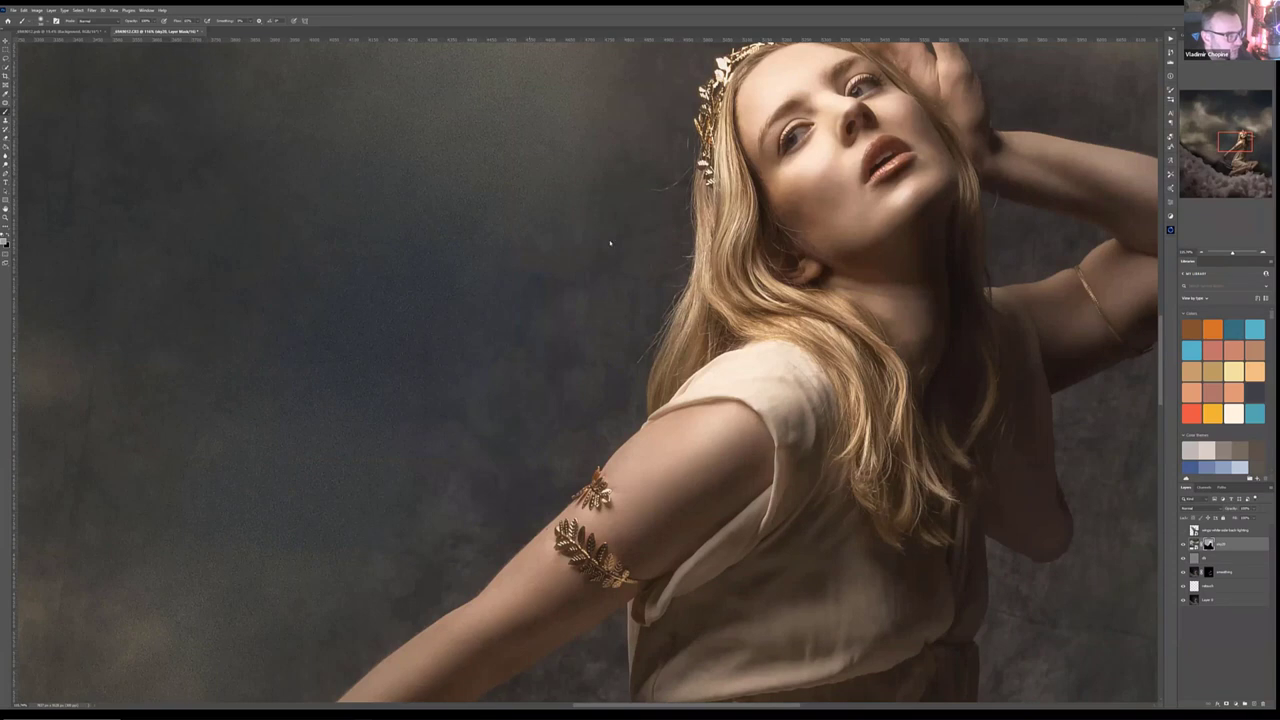
drag(629, 201, 589, 363)
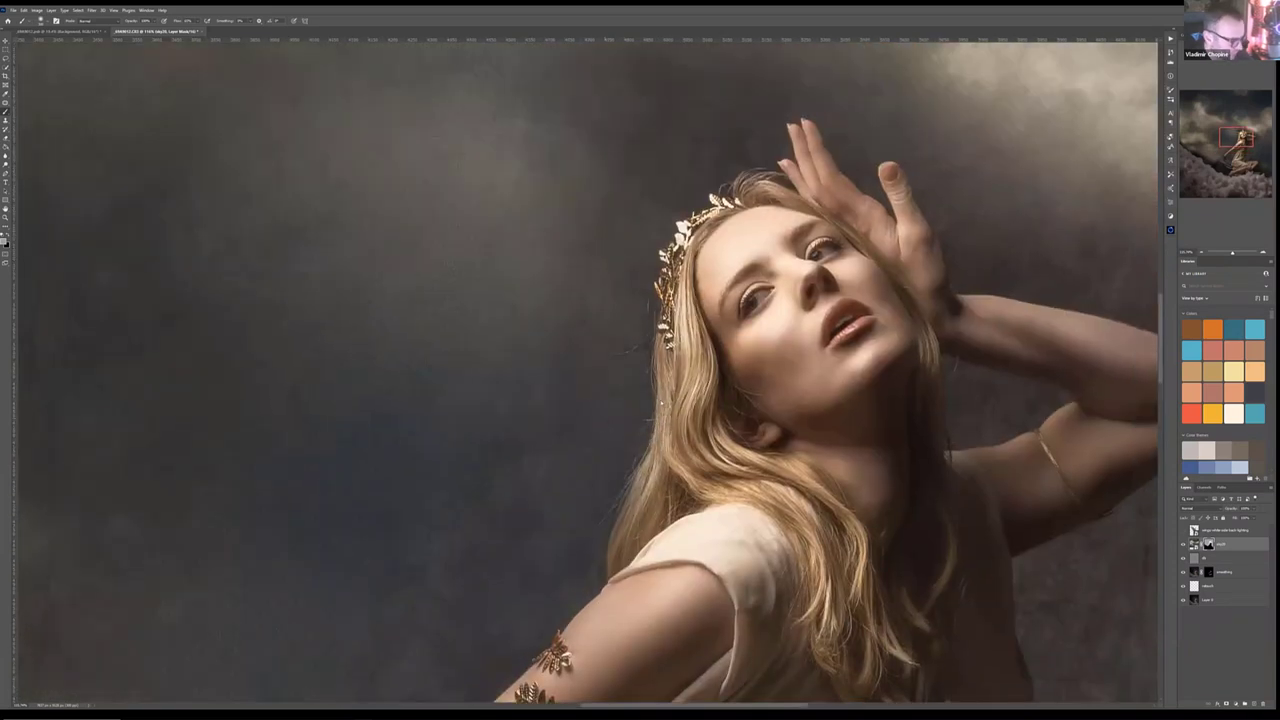
scroll(661, 403, up, 5)
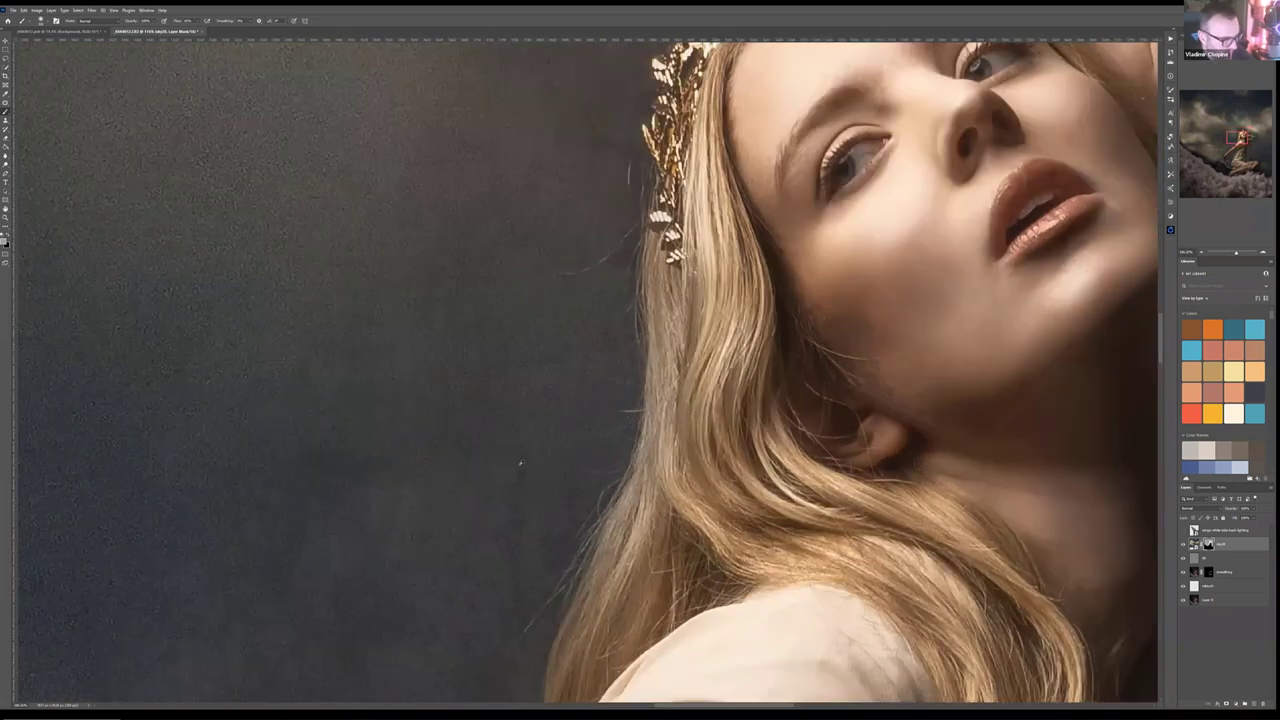
scroll(557, 345, up, 1)
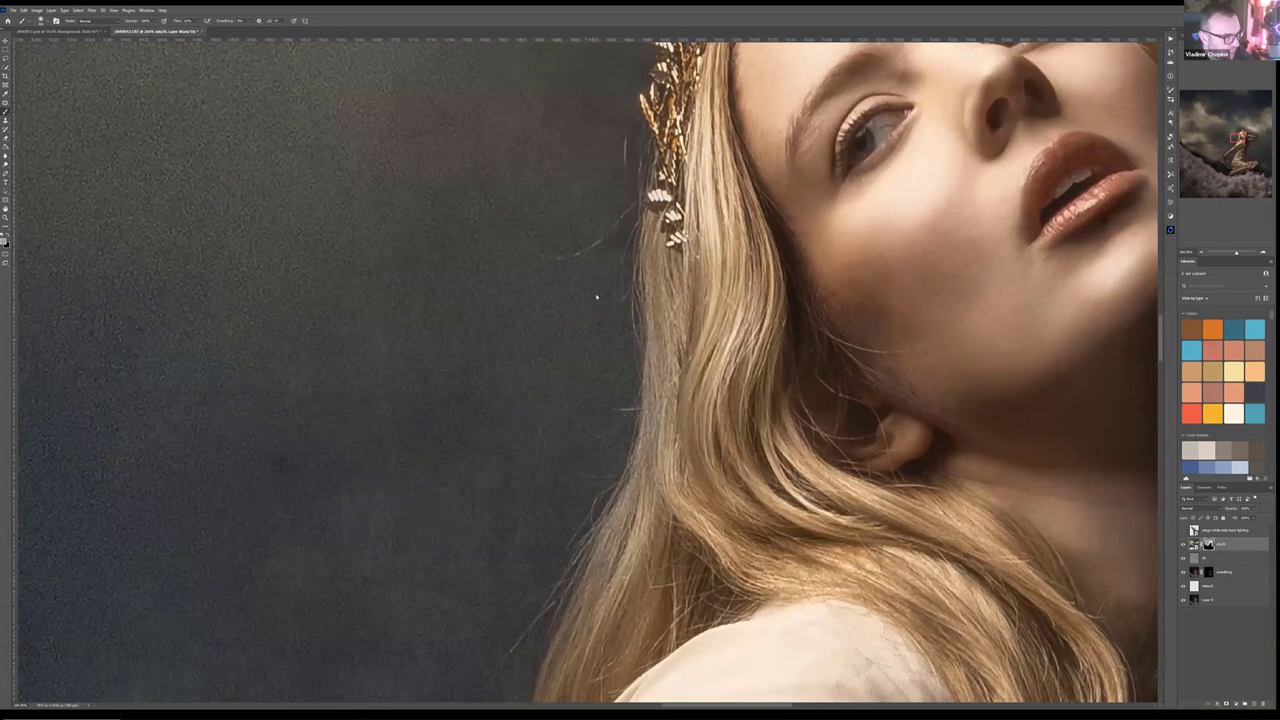
scroll(528, 351, up, 5)
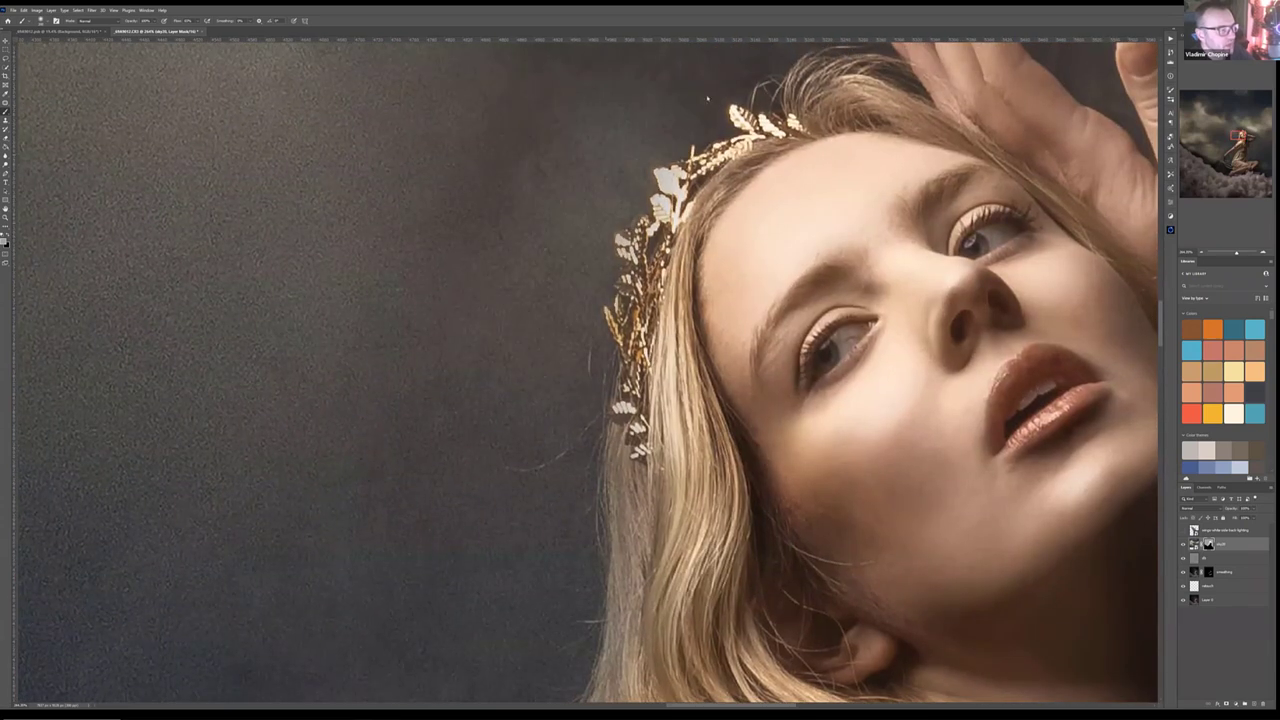
drag(480, 339, 365, 519)
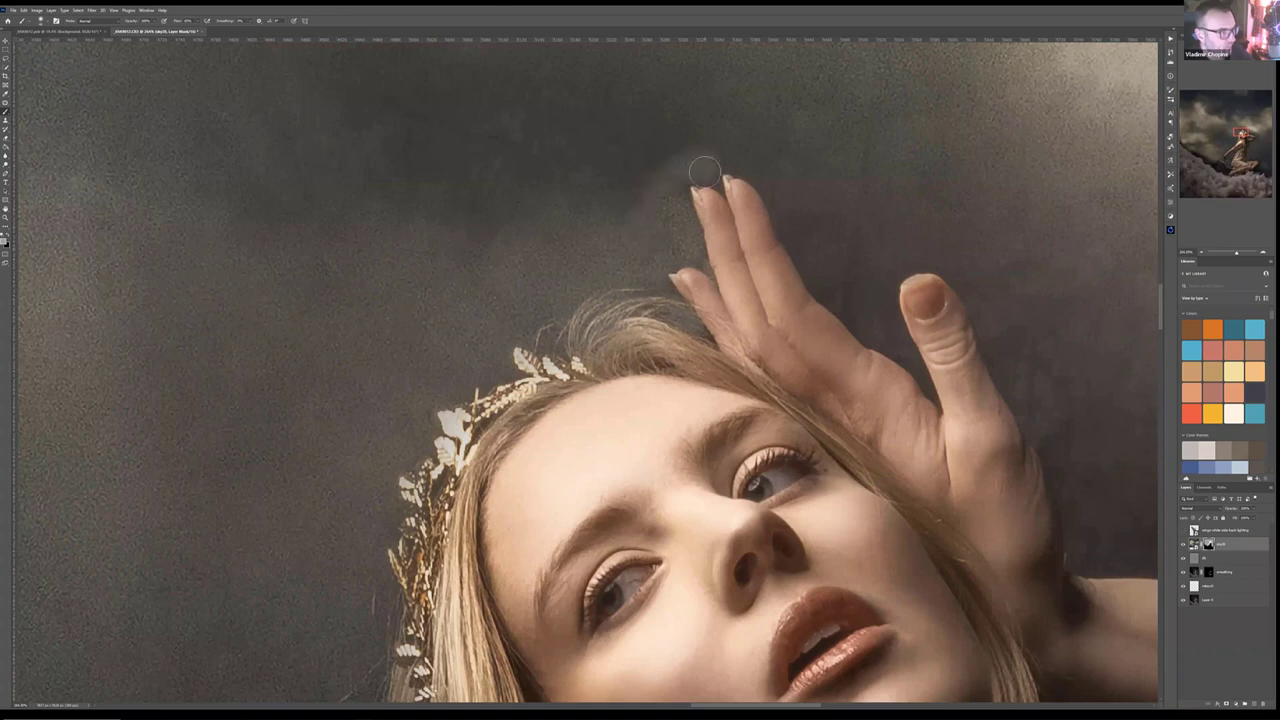
mouse_move(700, 167)
mouse_down()
mouse_move(747, 157)
mouse_move(727, 155)
mouse_move(795, 201)
mouse_move(773, 160)
mouse_move(804, 246)
mouse_move(782, 198)
mouse_move(842, 270)
mouse_move(799, 220)
mouse_move(814, 265)
mouse_move(848, 287)
mouse_move(811, 261)
mouse_move(874, 311)
mouse_up()
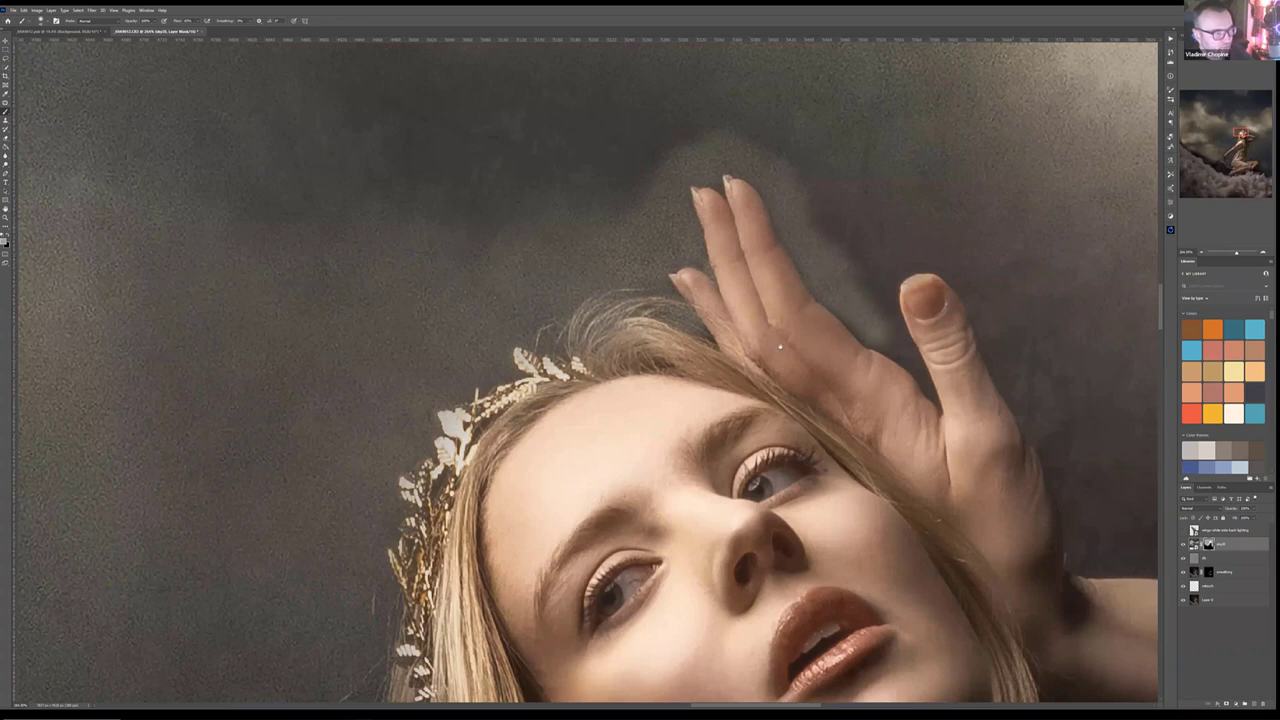
Step: Paint the sky mask with a smaller brush between the fingers and thumb and along the wrist and forearm
drag(1018, 359, 693, 344)
mouse_move(510, 302)
mouse_down()
mouse_move(575, 351)
mouse_move(570, 334)
mouse_move(598, 386)
mouse_up()
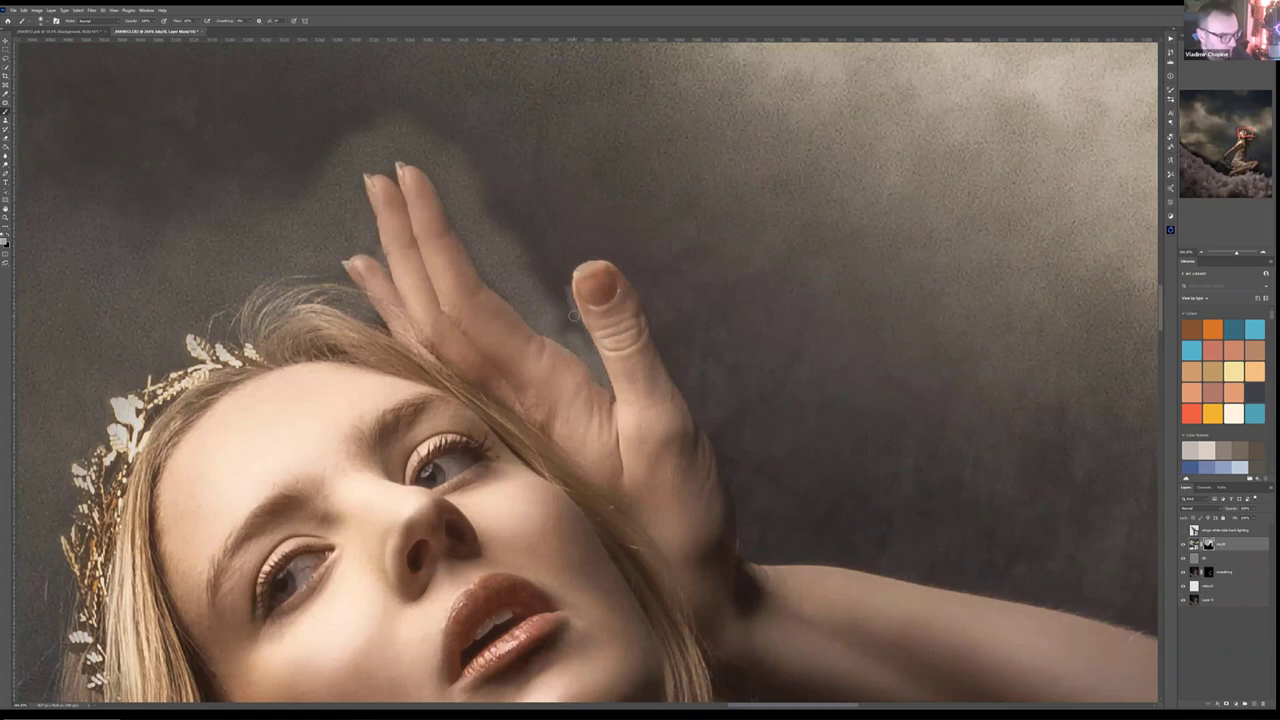
drag(575, 337, 560, 292)
drag(534, 202, 535, 292)
drag(611, 177, 559, 267)
mouse_move(650, 230)
mouse_down()
mouse_move(588, 246)
mouse_move(643, 262)
mouse_move(623, 254)
mouse_move(675, 315)
mouse_move(643, 263)
mouse_move(736, 451)
mouse_move(697, 387)
mouse_move(713, 424)
mouse_move(698, 398)
mouse_move(686, 335)
mouse_move(676, 352)
mouse_move(740, 451)
mouse_move(725, 438)
mouse_move(750, 510)
mouse_move(736, 468)
mouse_up()
mouse_move(754, 535)
mouse_down()
mouse_move(748, 552)
mouse_move(915, 528)
mouse_up()
Step: Blend the sky mask above the raised hand and along the forearm to the elbow with broader strokes
scroll(840, 413, down, 5)
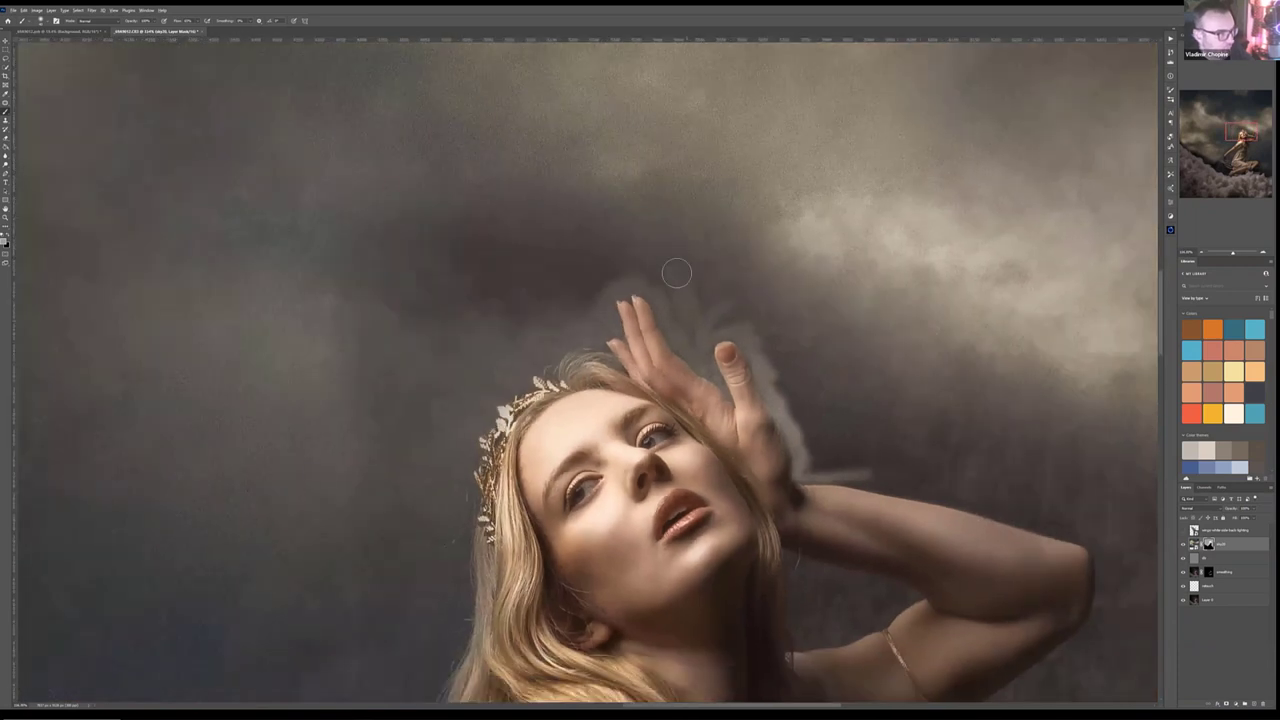
mouse_move(642, 269)
mouse_down()
mouse_move(610, 256)
mouse_move(547, 314)
mouse_move(500, 322)
mouse_move(545, 265)
mouse_move(534, 230)
mouse_move(467, 255)
mouse_move(563, 313)
mouse_up()
mouse_move(711, 301)
mouse_down()
mouse_move(787, 327)
mouse_move(707, 293)
mouse_move(678, 309)
mouse_move(700, 279)
mouse_move(797, 363)
mouse_move(760, 318)
mouse_move(824, 462)
mouse_move(980, 473)
mouse_move(812, 465)
mouse_move(991, 466)
mouse_up()
mouse_move(803, 475)
mouse_down()
mouse_move(597, 337)
mouse_move(511, 313)
mouse_up()
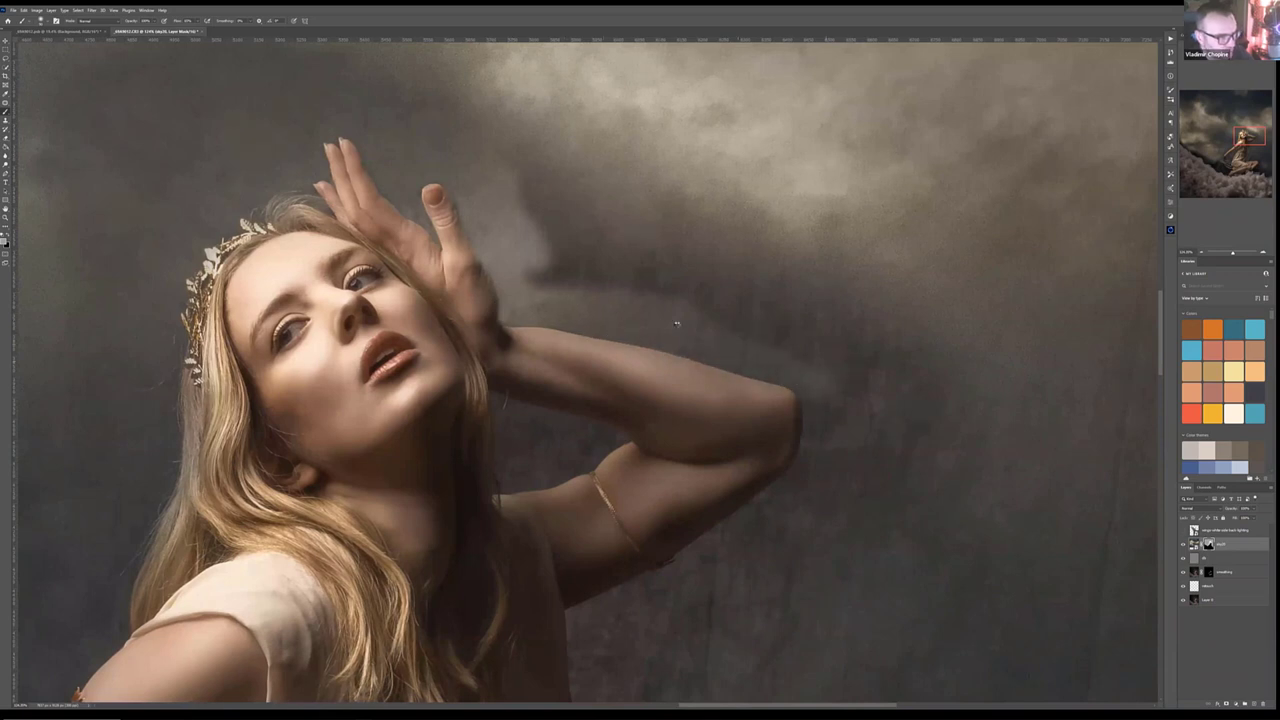
mouse_move(563, 292)
mouse_down()
mouse_move(770, 321)
mouse_move(696, 291)
mouse_up()
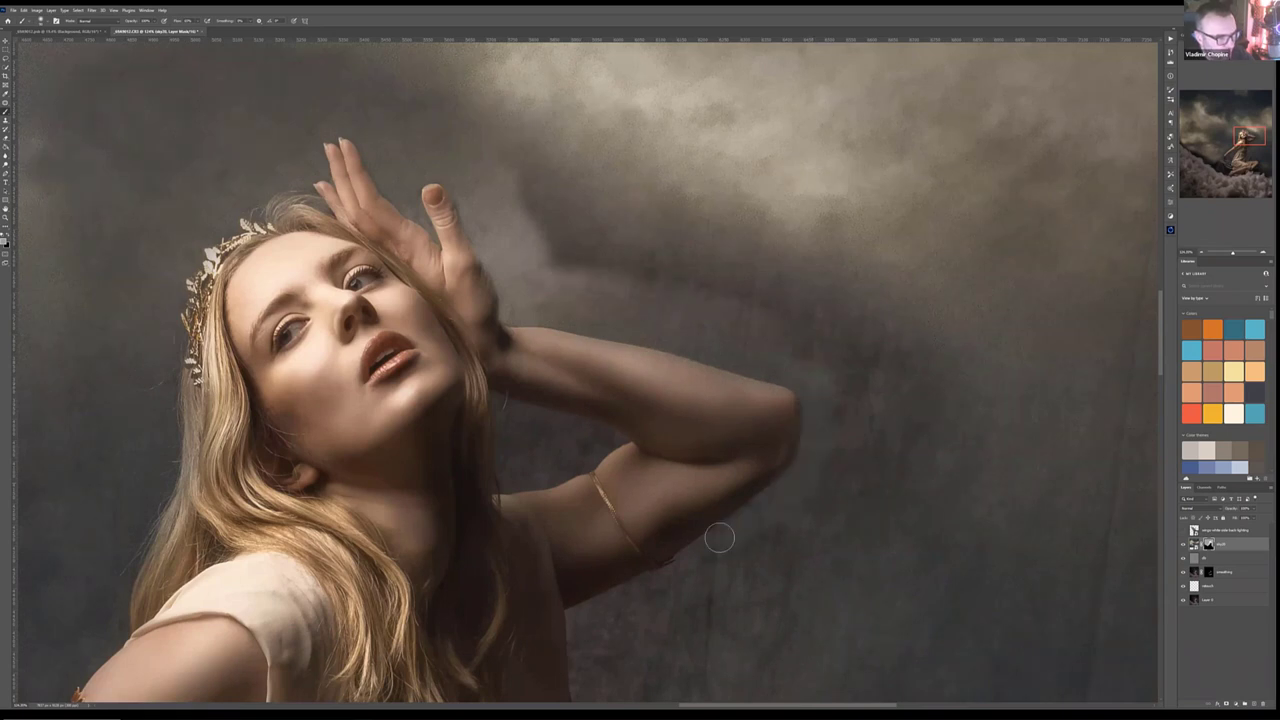
Step: Paint the sky mask along the model's back and waist, then behind the bent knee, to blend the sky around her
drag(832, 444, 895, 223)
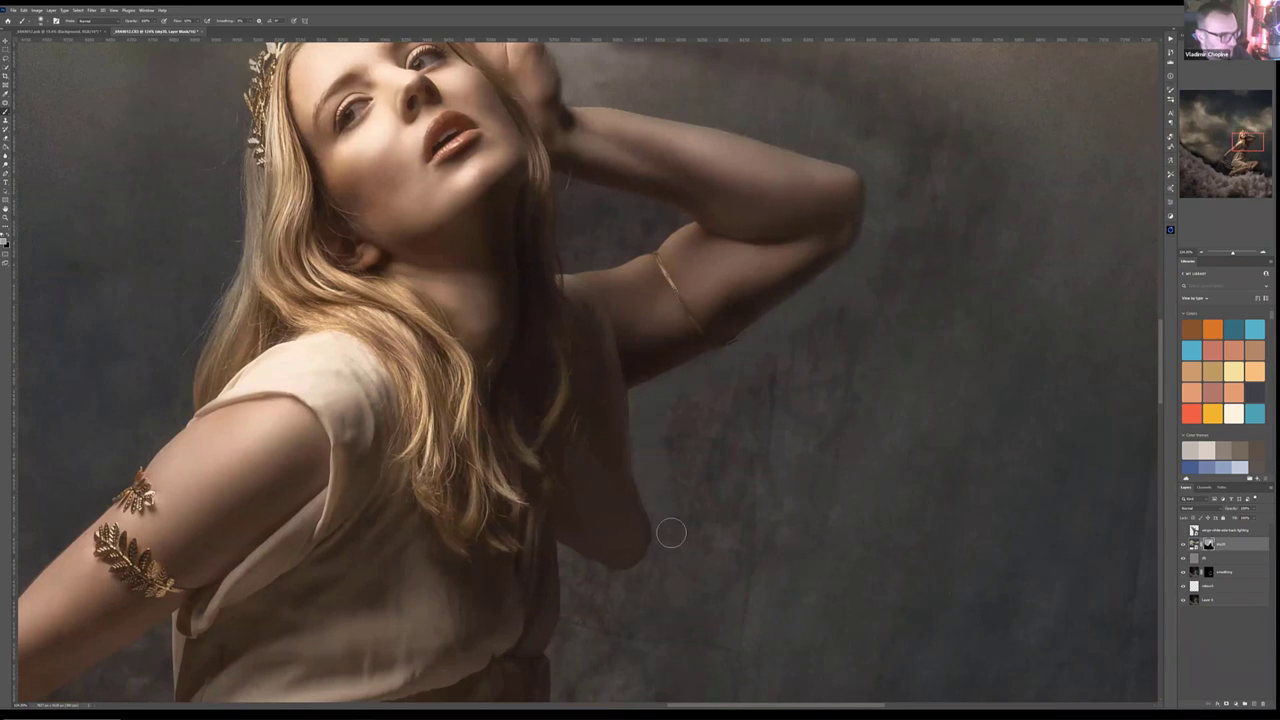
scroll(711, 545, down, 5)
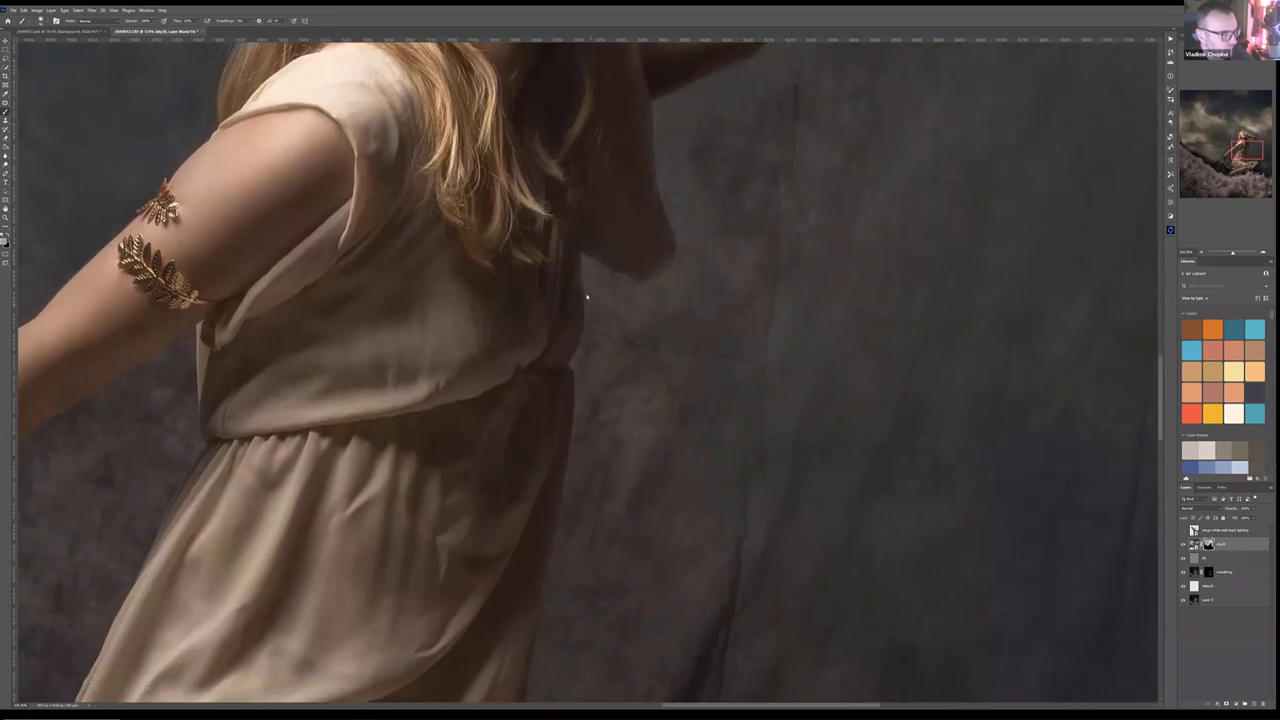
drag(597, 376, 566, 589)
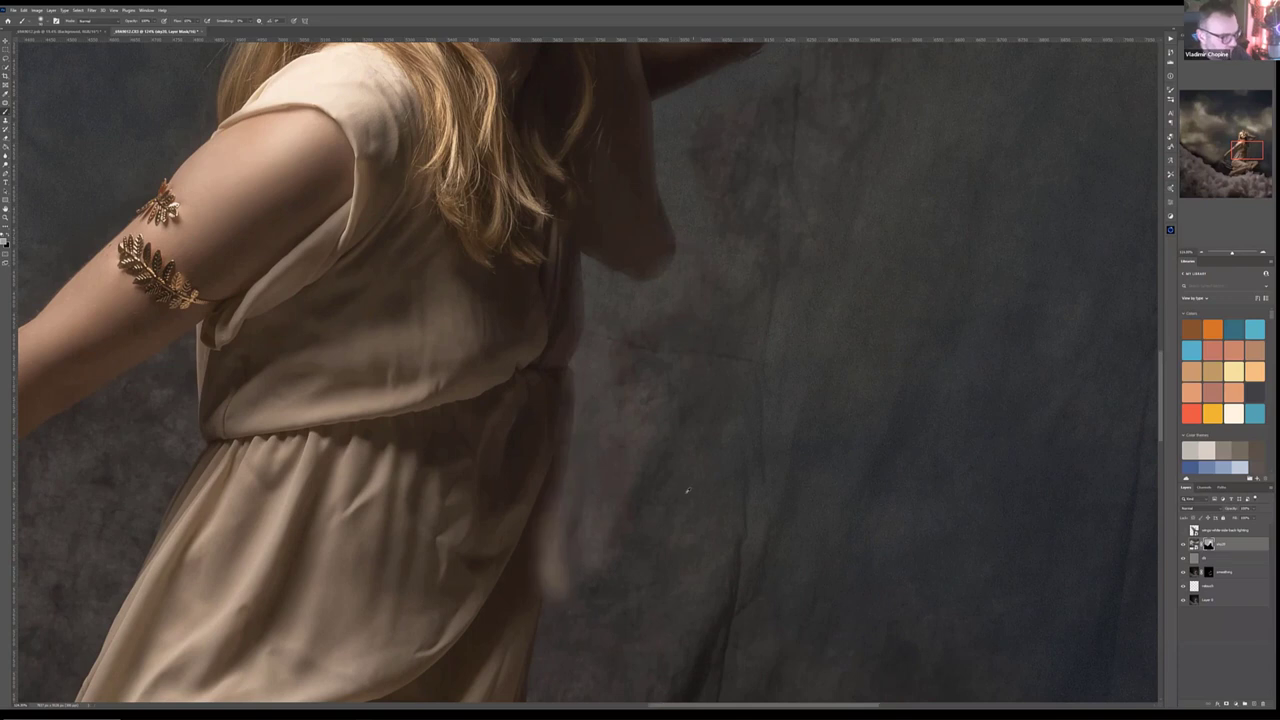
scroll(687, 490, down, 5)
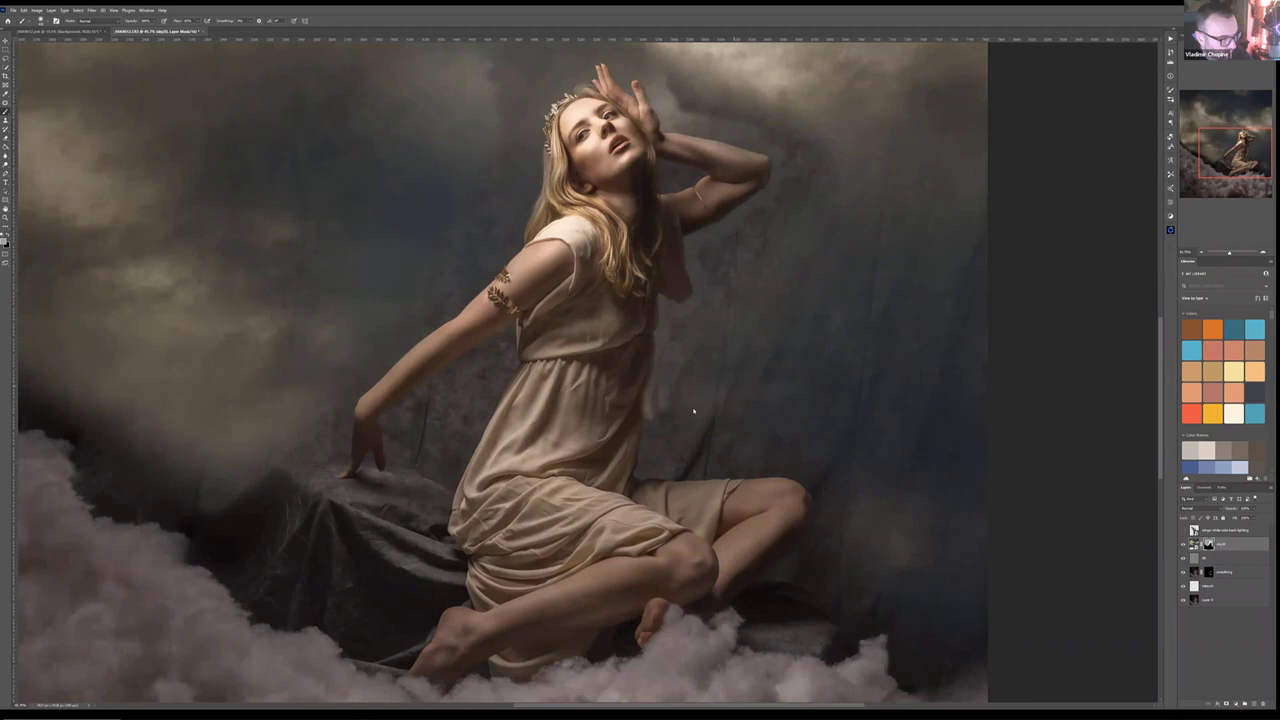
drag(673, 401, 657, 463)
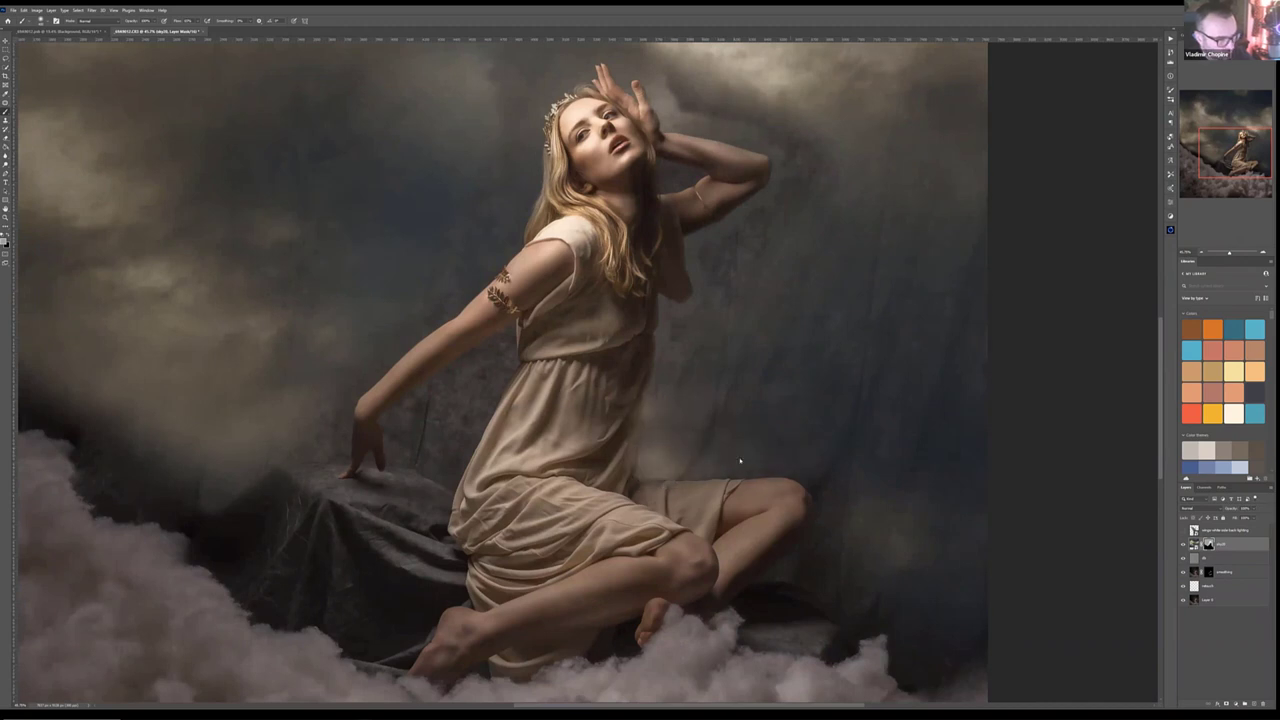
mouse_move(817, 456)
mouse_down()
mouse_move(837, 483)
mouse_move(816, 470)
mouse_move(806, 576)
mouse_up()
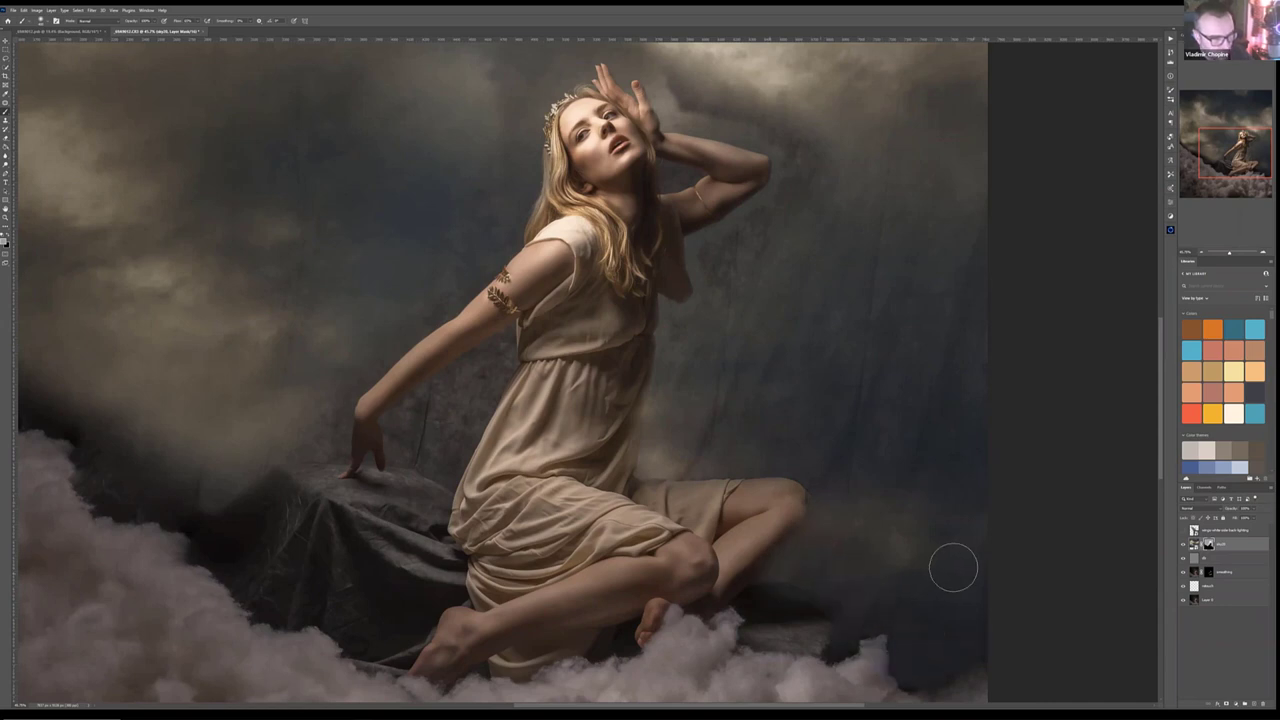
scroll(962, 560, down, 5)
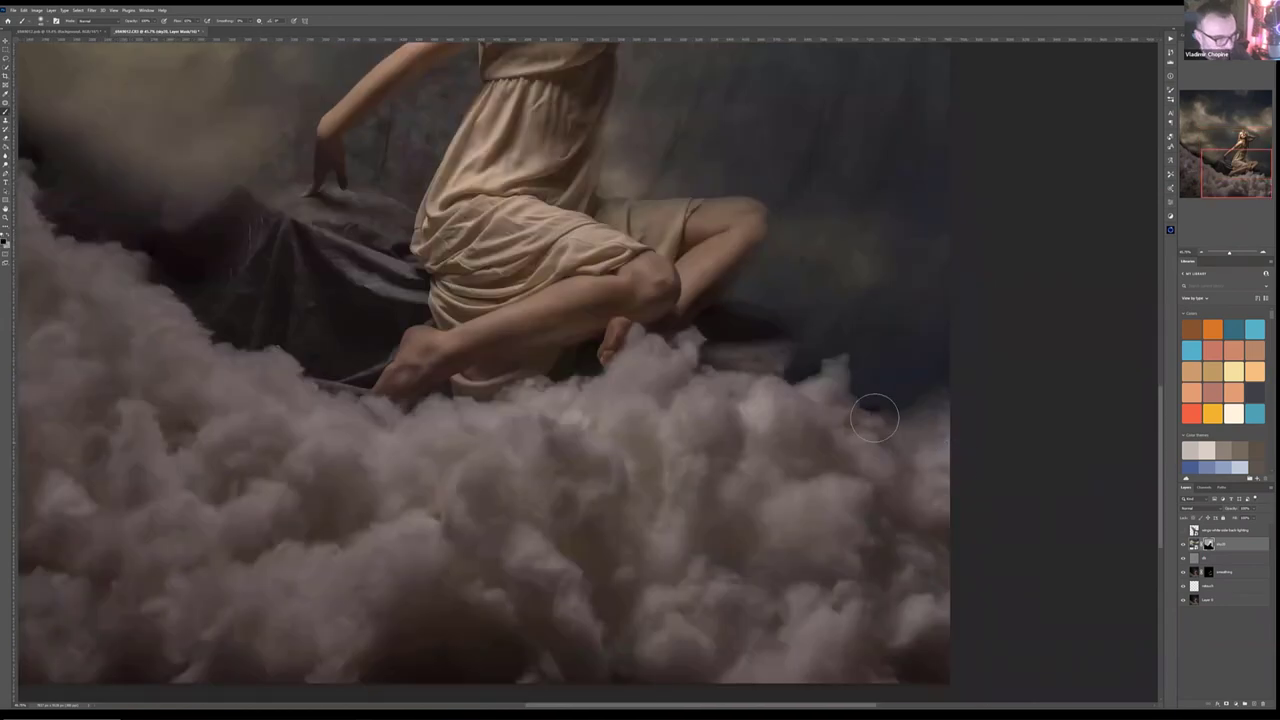
Step: Touch up the sky mask above the raised arm, then paint black over the bent knee and the underside of the calf
drag(866, 222, 886, 517)
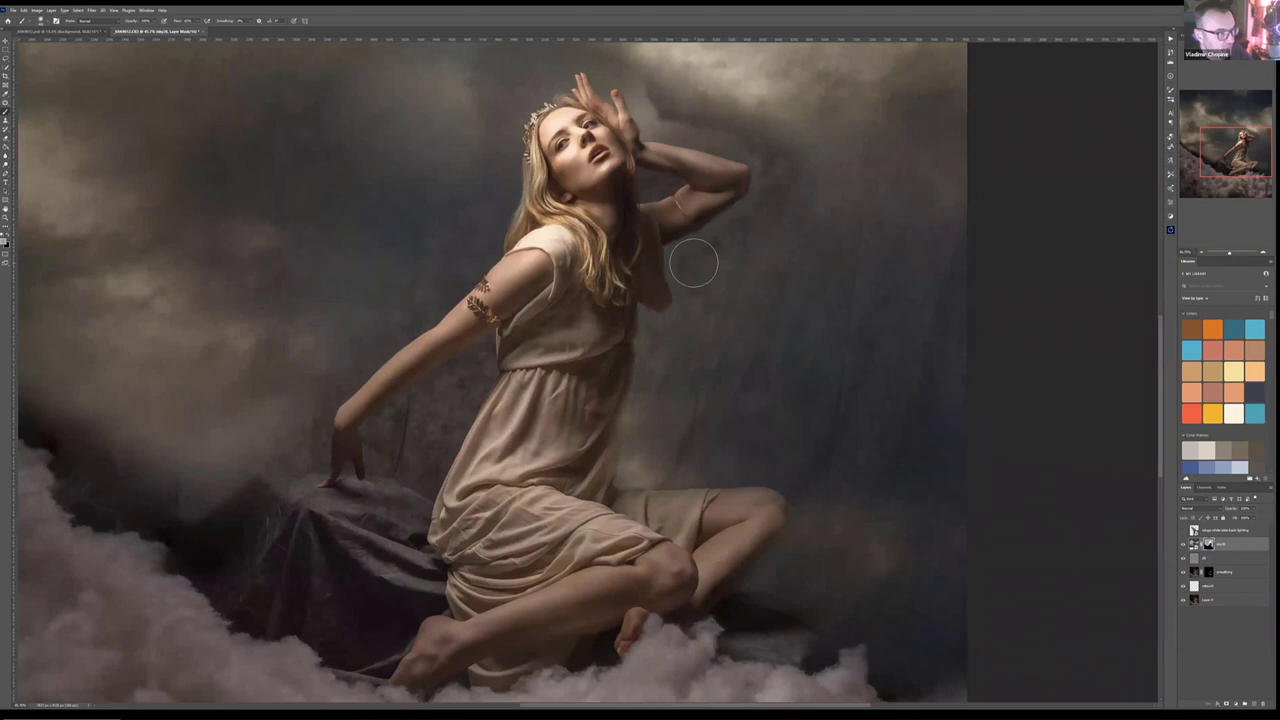
mouse_move(704, 125)
mouse_down()
mouse_move(673, 102)
mouse_move(801, 125)
mouse_move(672, 95)
mouse_move(810, 106)
mouse_up()
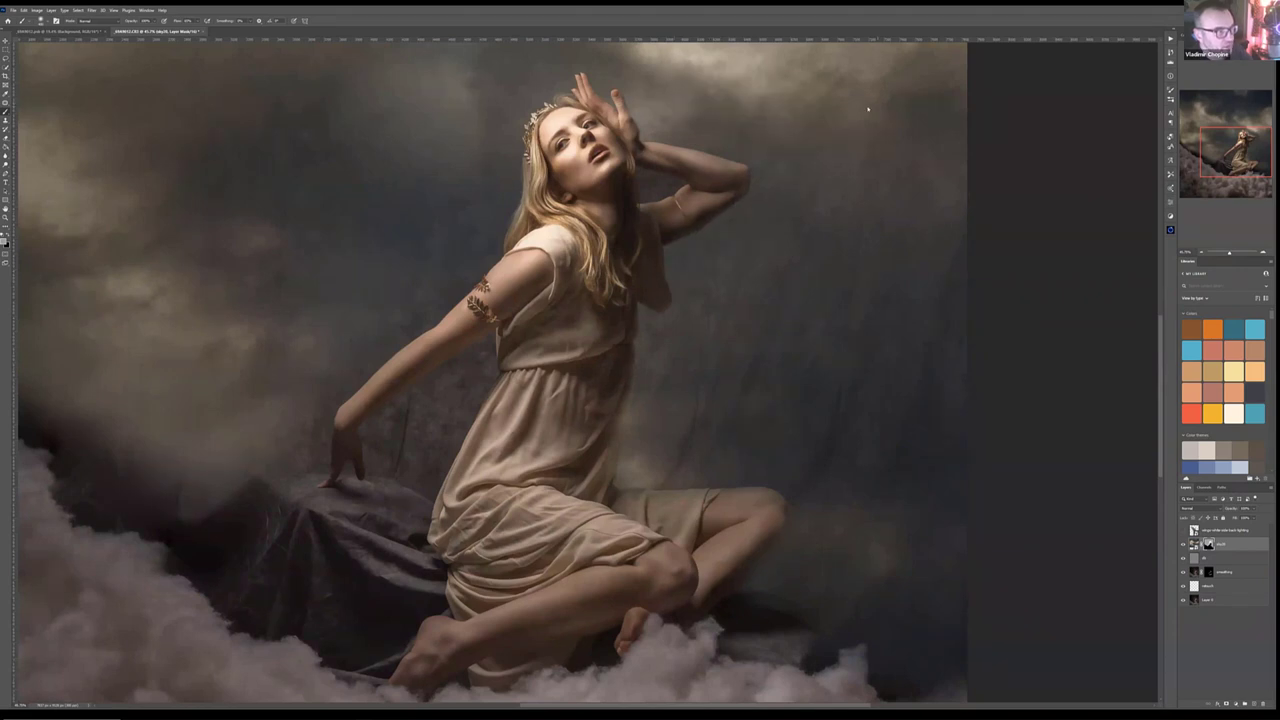
scroll(790, 558, up, 5)
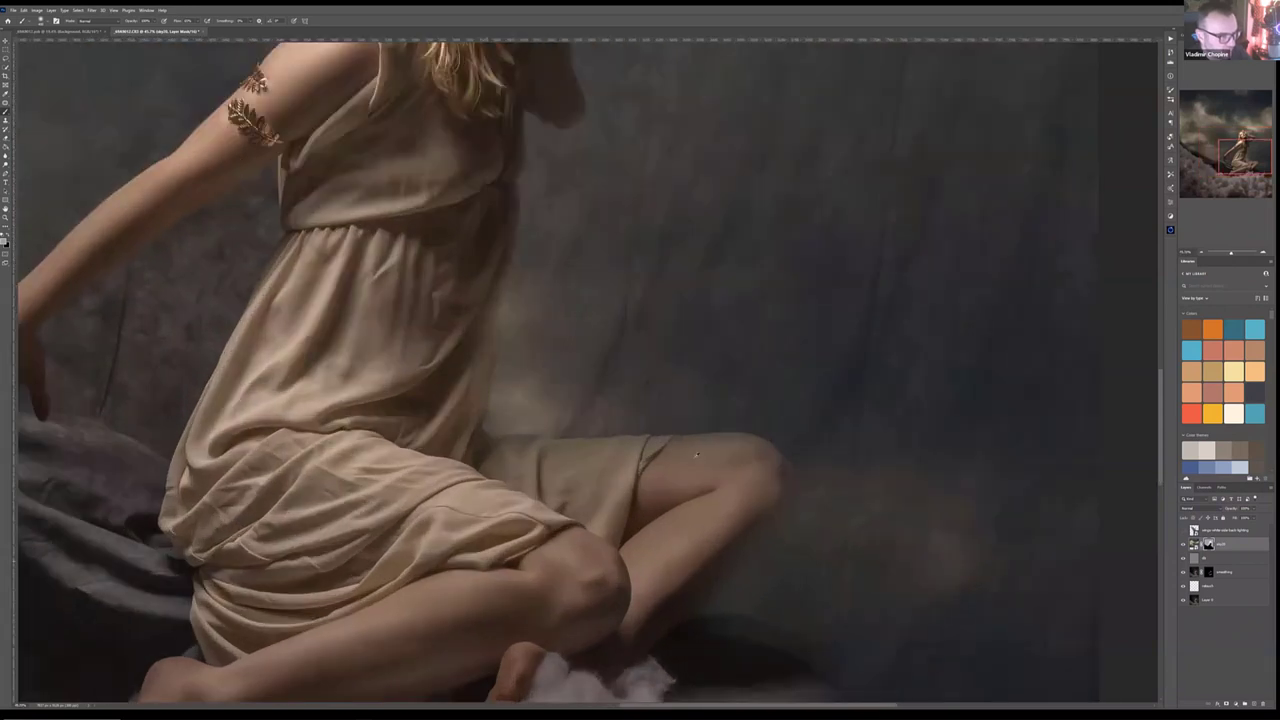
scroll(658, 417, up, 1)
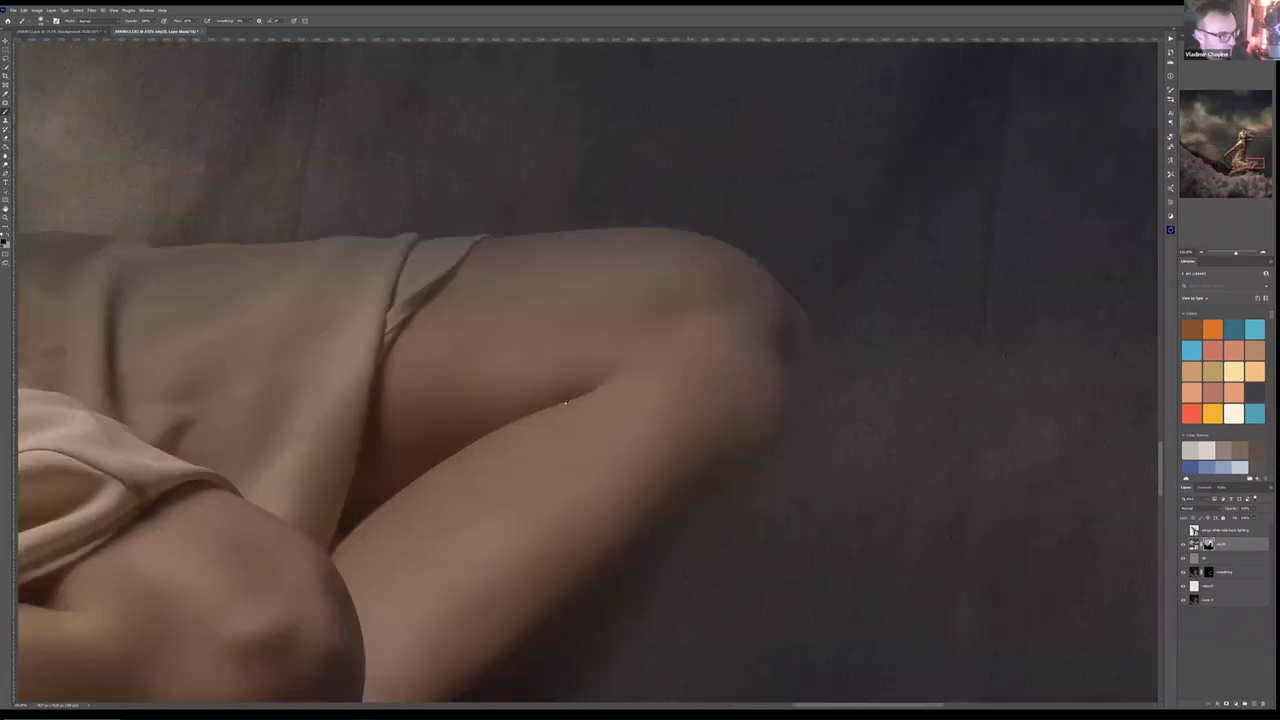
drag(714, 414, 657, 500)
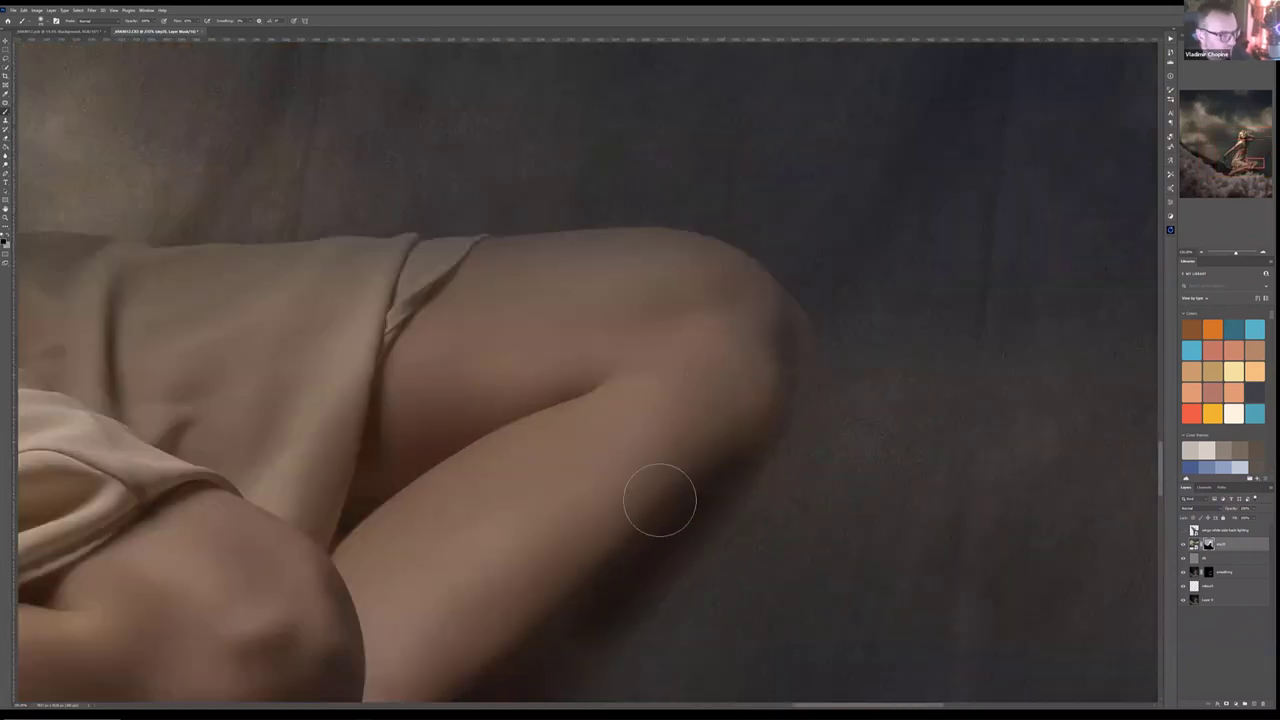
mouse_move(733, 396)
mouse_down()
mouse_move(749, 363)
mouse_move(734, 331)
mouse_up()
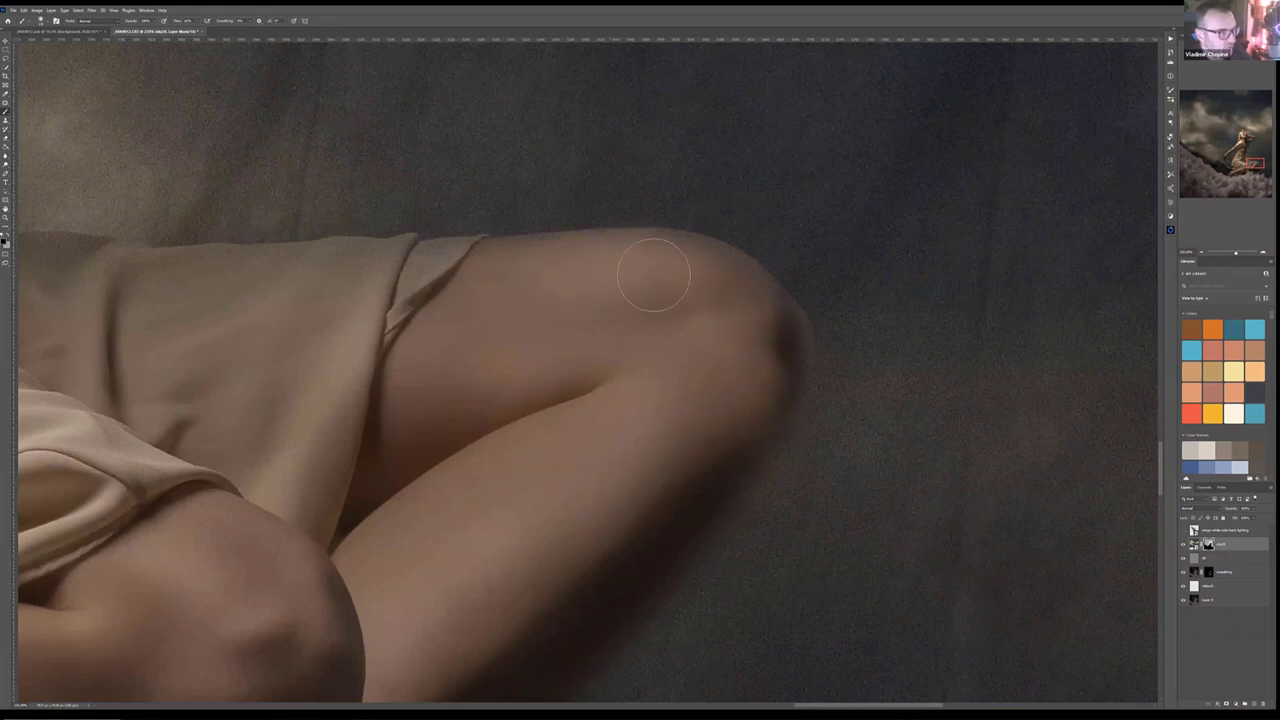
Step: Mask the sky off the calf's shadowed underside and the outer curve of the bent knee with black strokes
key(bracketleft)
key(bracketleft)
key(bracketleft)
key(bracketleft)
key(bracketleft)
key(bracketright)
key(bracketright)
key(bracketright)
key(bracketright)
key(bracketright)
key(bracketright)
scroll(729, 251, down, 3)
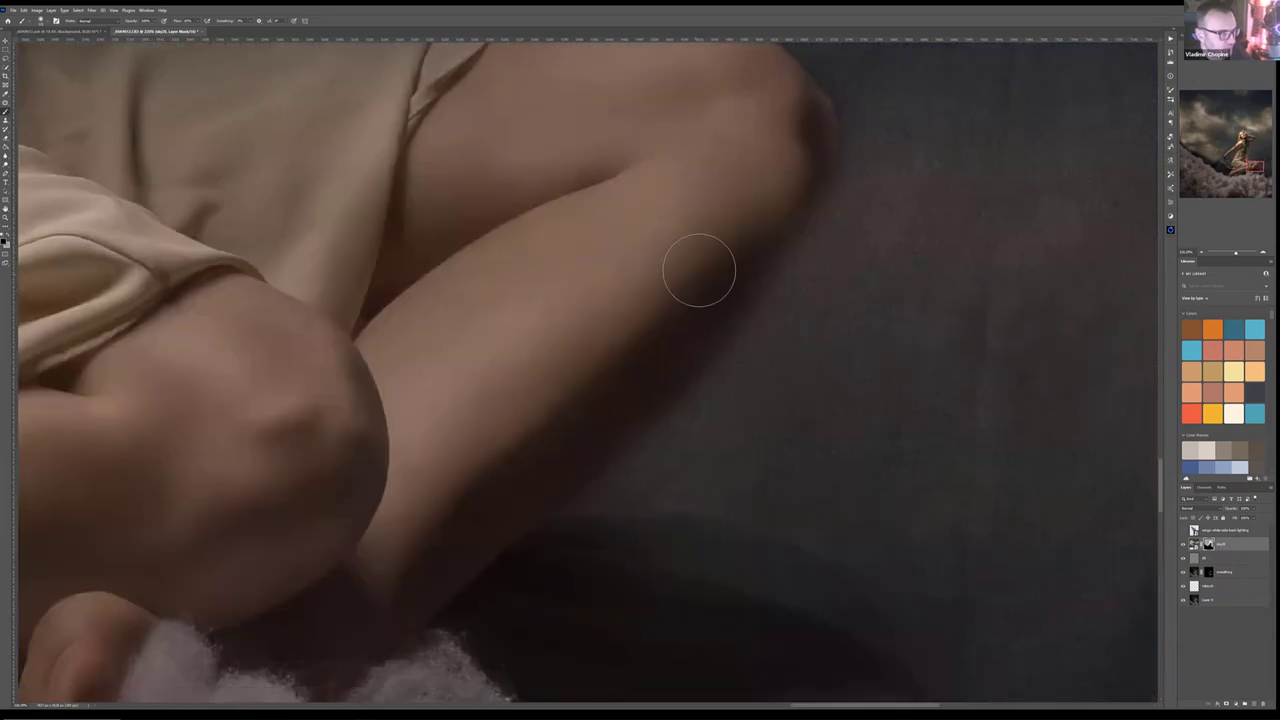
mouse_move(786, 208)
mouse_down()
mouse_move(795, 155)
mouse_move(681, 346)
mouse_move(783, 145)
mouse_up()
mouse_move(764, 224)
mouse_down()
mouse_move(682, 313)
mouse_move(792, 226)
mouse_move(797, 126)
mouse_up()
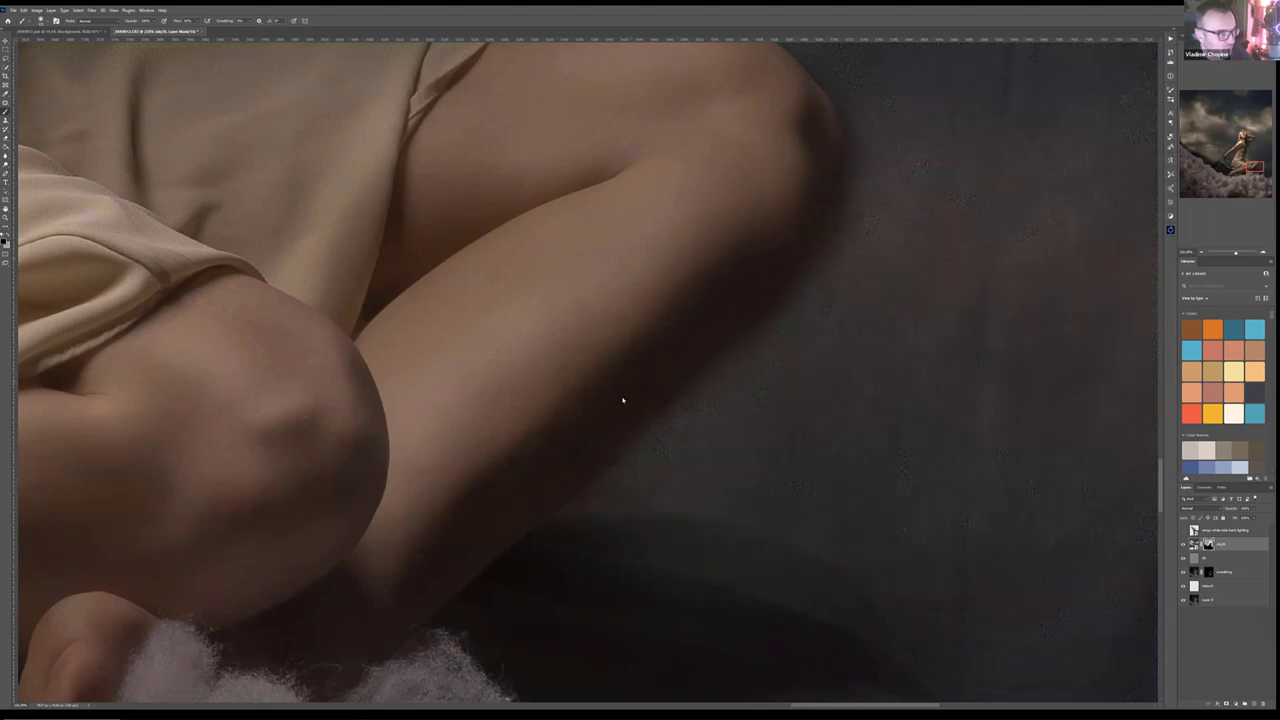
drag(708, 376, 931, 569)
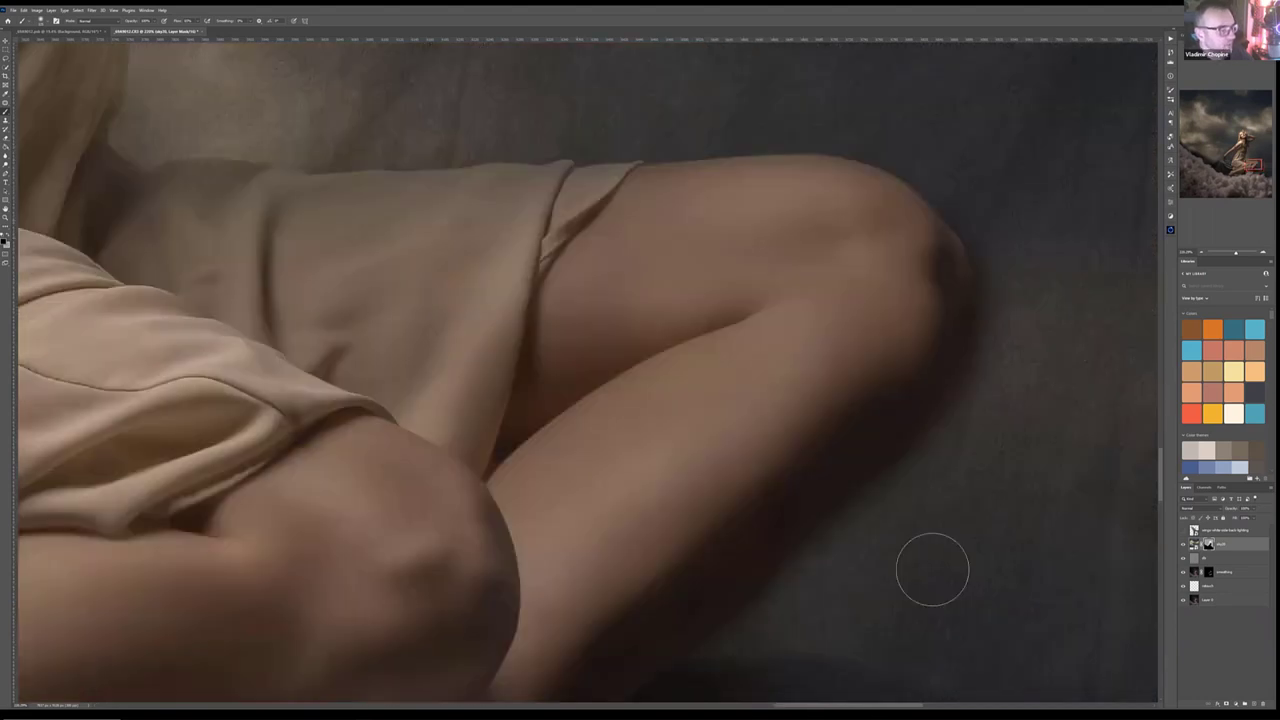
Step: Paint black on the sky mask along the back of the dress from the hip to the waist to restore its edge
mouse_move(354, 425)
mouse_down()
mouse_move(326, 351)
mouse_move(357, 289)
mouse_move(354, 142)
mouse_up()
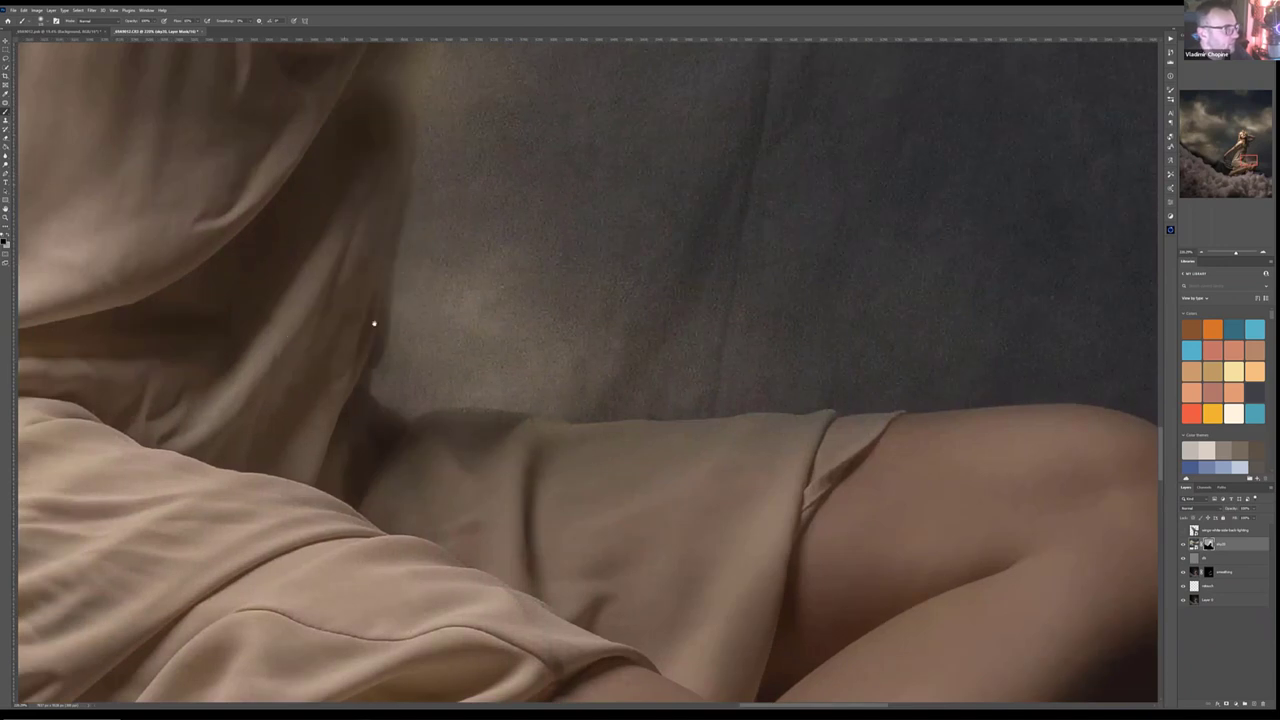
drag(346, 223, 420, 350)
drag(491, 190, 439, 383)
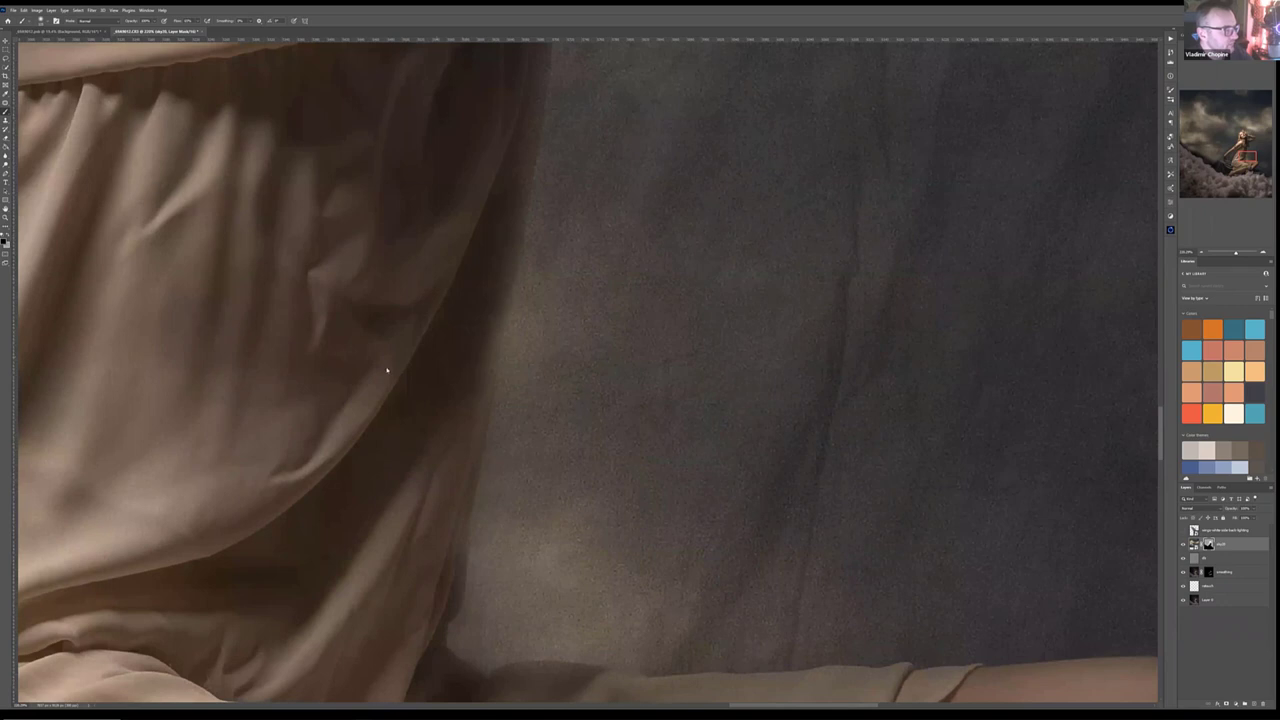
drag(797, 379, 1090, 370)
mouse_move(528, 374)
mouse_down()
mouse_move(491, 431)
mouse_move(608, 388)
mouse_up()
Step: Paint grey on the sky mask beneath the supporting arm and down the adjacent dress edge to bring in the clouds
scroll(502, 434, down, 5)
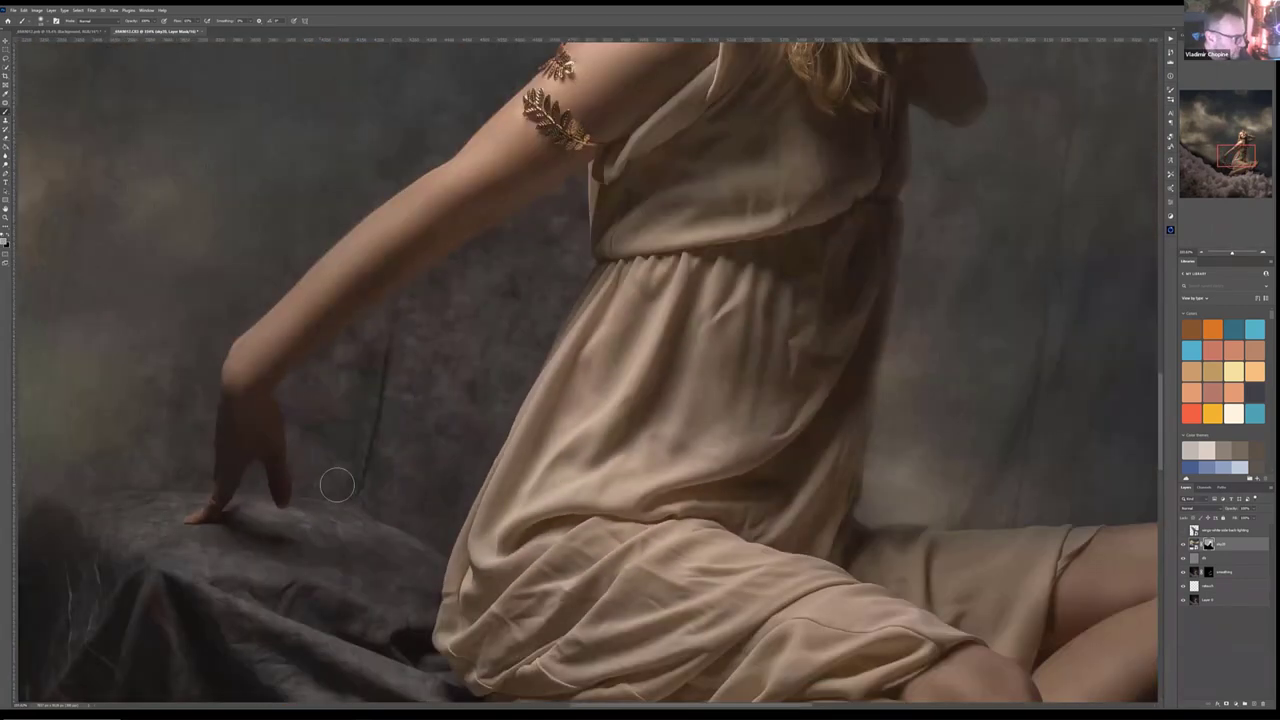
mouse_move(314, 456)
mouse_down()
mouse_move(295, 400)
mouse_move(397, 341)
mouse_move(290, 385)
mouse_move(394, 322)
mouse_move(342, 371)
mouse_move(317, 370)
mouse_move(380, 341)
mouse_up()
mouse_move(440, 309)
mouse_down()
mouse_move(523, 246)
mouse_move(417, 300)
mouse_move(532, 236)
mouse_up()
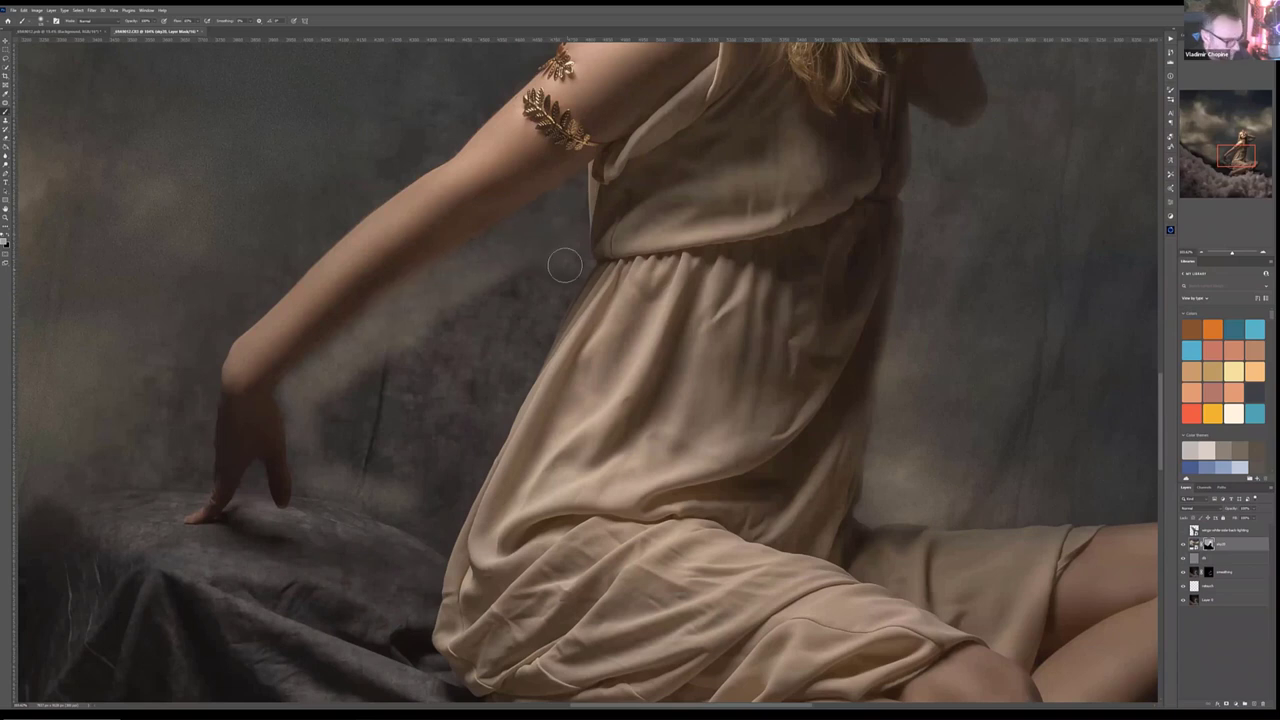
scroll(586, 214, up, 5)
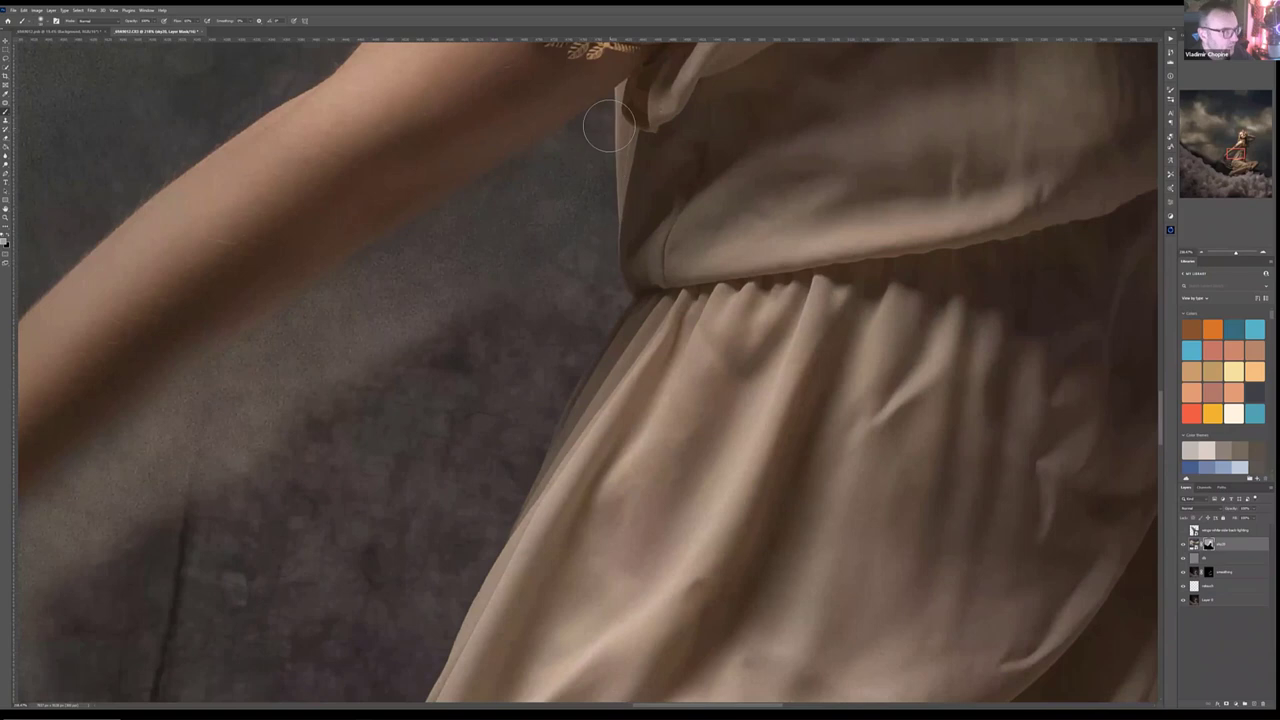
mouse_move(587, 182)
mouse_down()
mouse_move(596, 351)
mouse_move(597, 279)
mouse_move(535, 382)
mouse_move(602, 294)
mouse_move(530, 397)
mouse_move(572, 272)
mouse_move(499, 360)
mouse_move(500, 298)
mouse_move(459, 325)
mouse_move(504, 325)
mouse_move(477, 436)
mouse_move(494, 474)
mouse_move(525, 413)
mouse_move(476, 502)
mouse_move(527, 431)
mouse_move(447, 590)
mouse_move(520, 416)
mouse_move(442, 572)
mouse_up()
drag(572, 338, 667, 115)
mouse_move(626, 217)
mouse_down()
mouse_move(555, 325)
mouse_move(474, 515)
mouse_move(543, 391)
mouse_move(407, 662)
mouse_move(320, 612)
mouse_move(411, 670)
mouse_up()
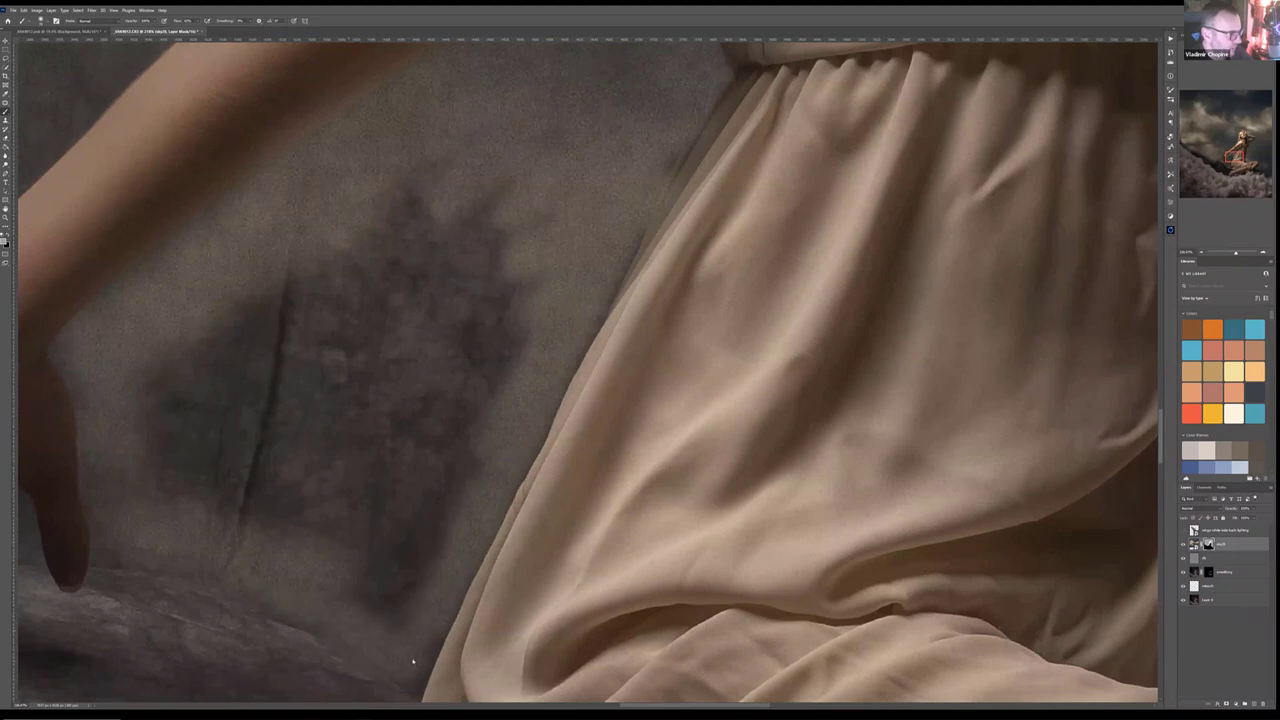
Step: Fill the remaining dark backdrop patch between the supporting arm and the dress with grey on the sky mask
mouse_move(380, 606)
mouse_down()
mouse_move(204, 495)
mouse_move(388, 527)
mouse_up()
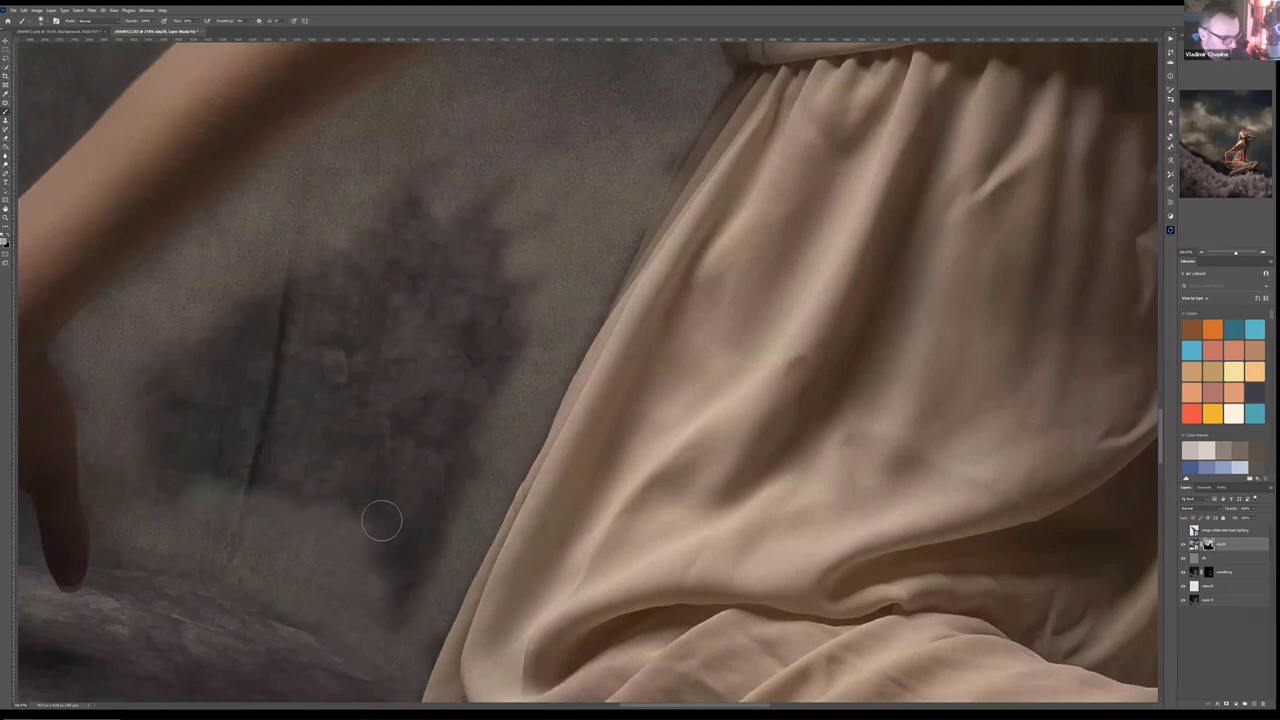
drag(300, 331, 177, 400)
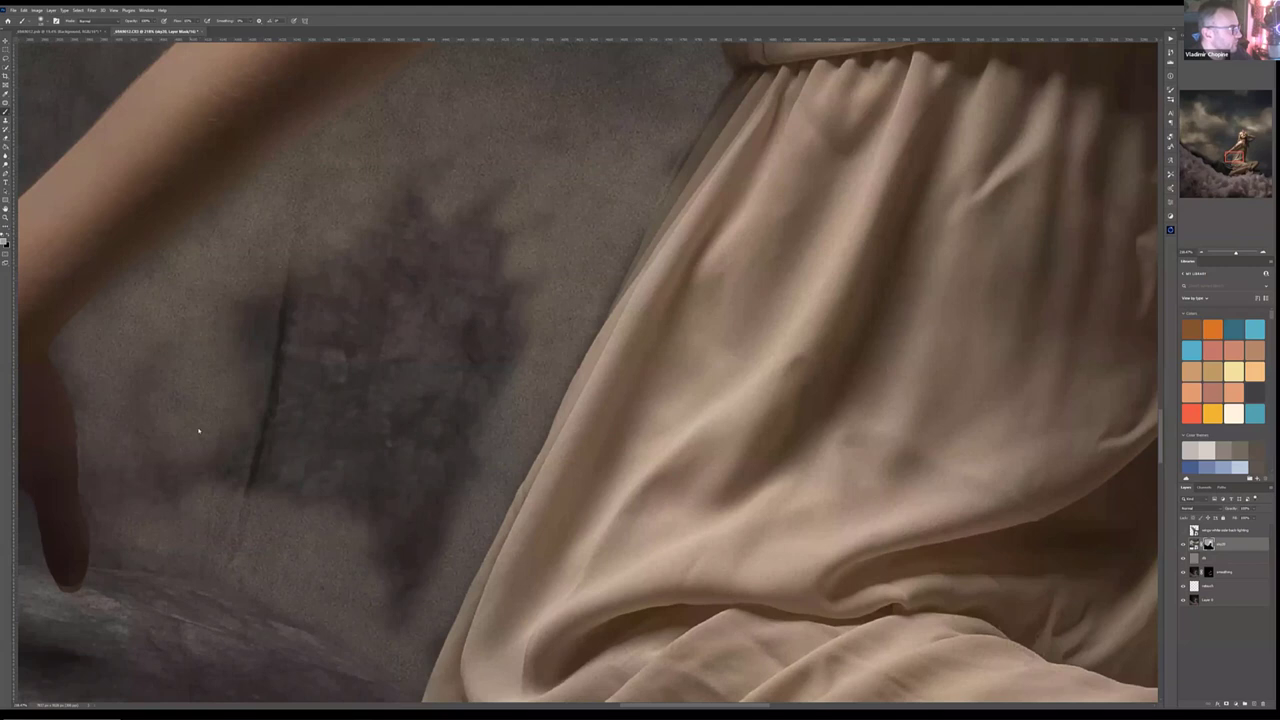
mouse_move(198, 443)
mouse_down()
mouse_move(314, 437)
mouse_move(425, 595)
mouse_up()
mouse_move(498, 403)
mouse_down()
mouse_move(418, 398)
mouse_move(404, 342)
mouse_move(470, 220)
mouse_move(295, 290)
mouse_move(330, 275)
mouse_move(290, 335)
mouse_up()
drag(520, 236, 434, 183)
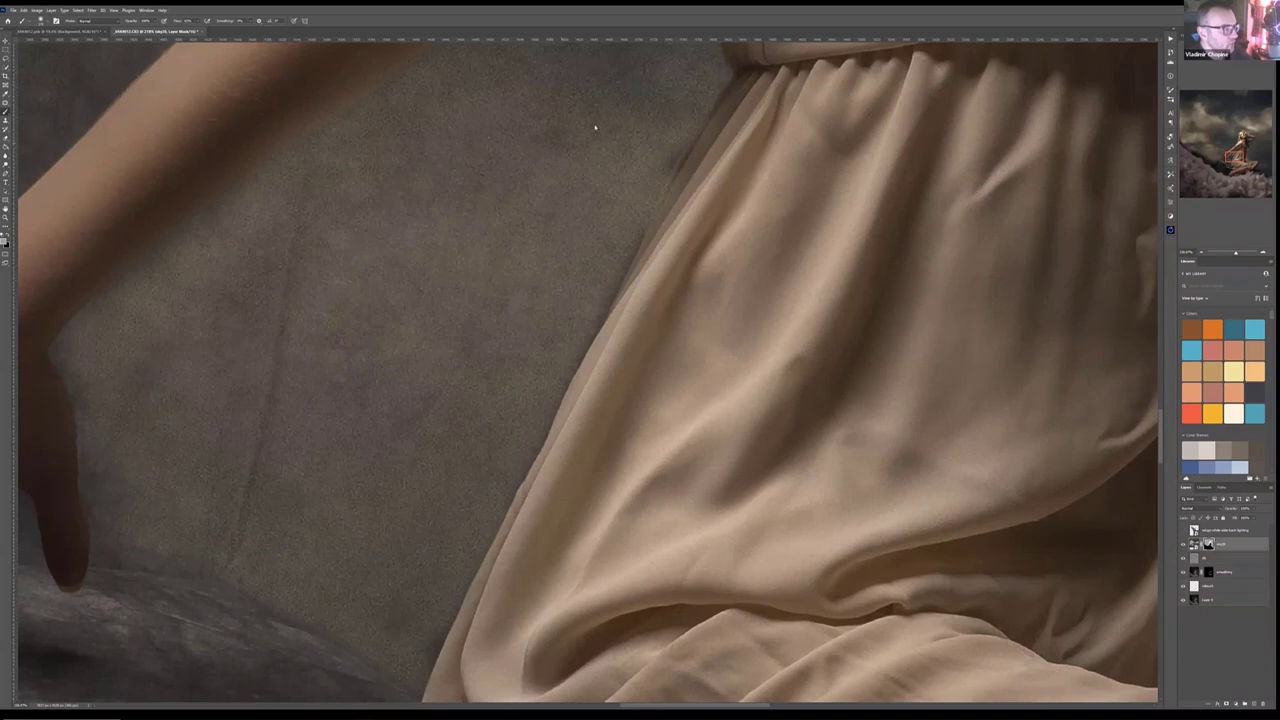
Step: Blend the sky mask on the outer side of the supporting hand and forearm, above the draped rock
scroll(453, 366, down, 6)
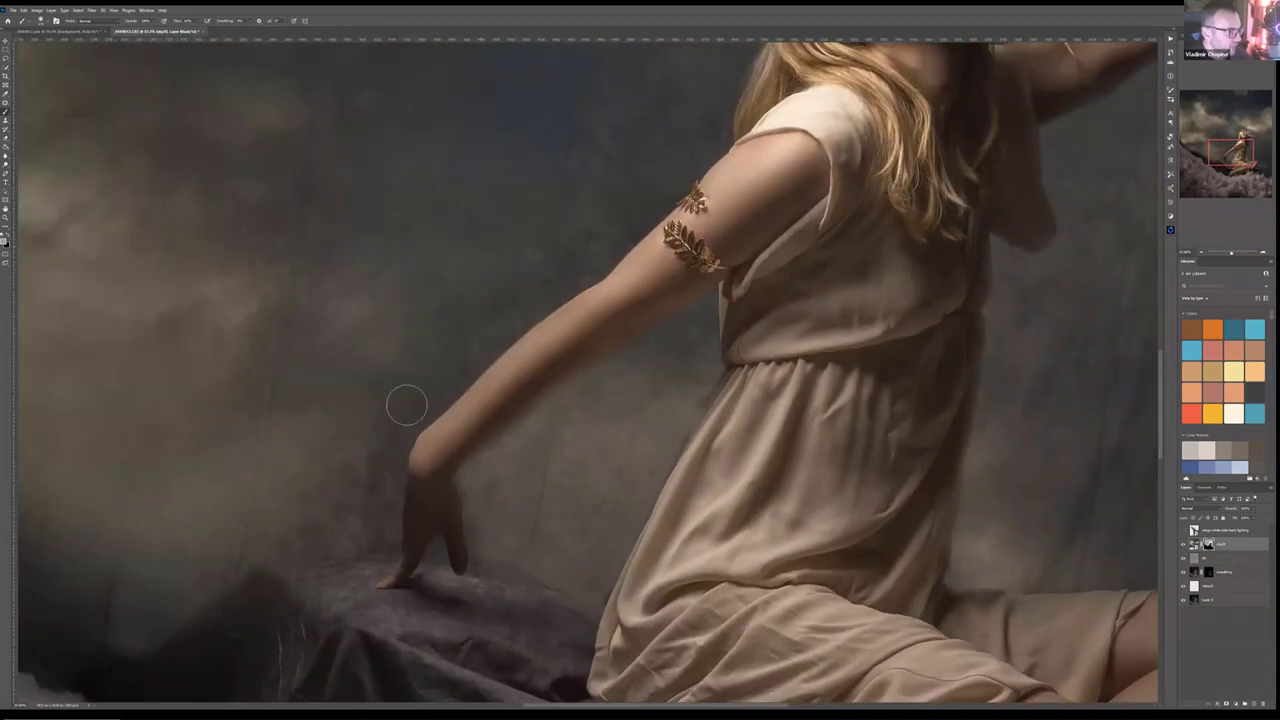
mouse_move(386, 447)
mouse_down()
mouse_move(365, 494)
mouse_move(383, 462)
mouse_move(374, 530)
mouse_move(317, 544)
mouse_move(324, 492)
mouse_up()
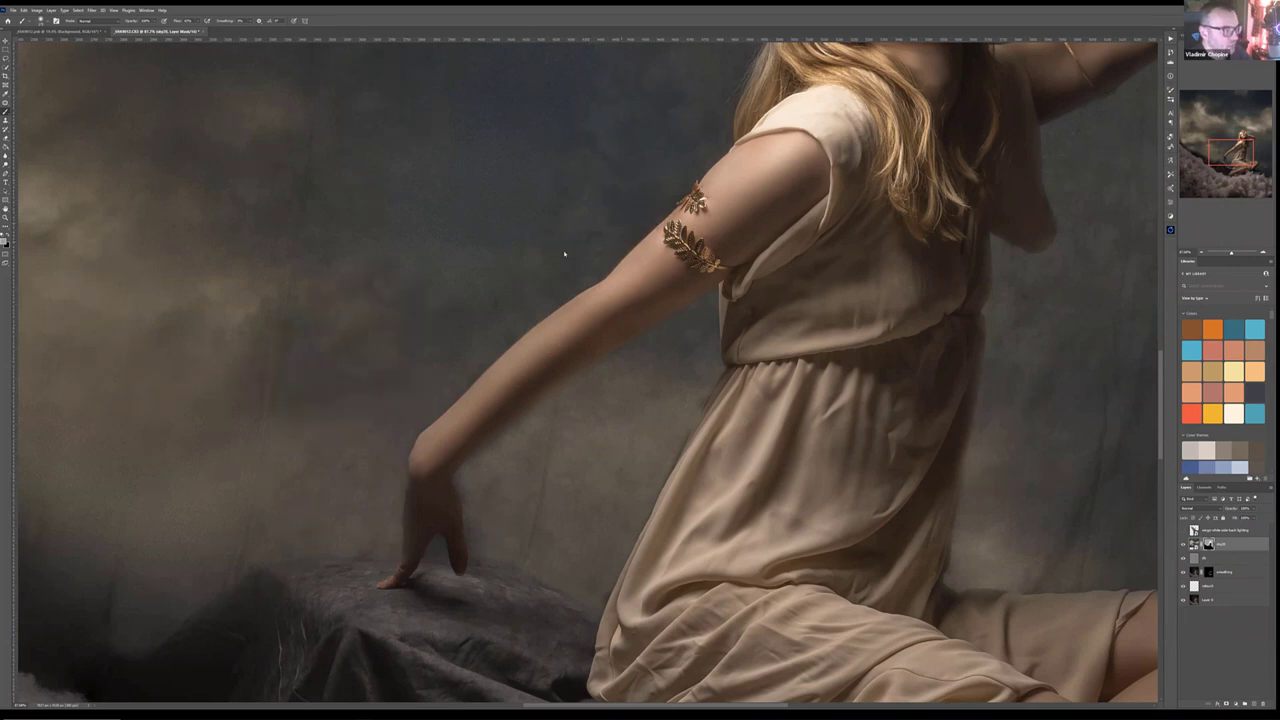
alt+click(341, 370)
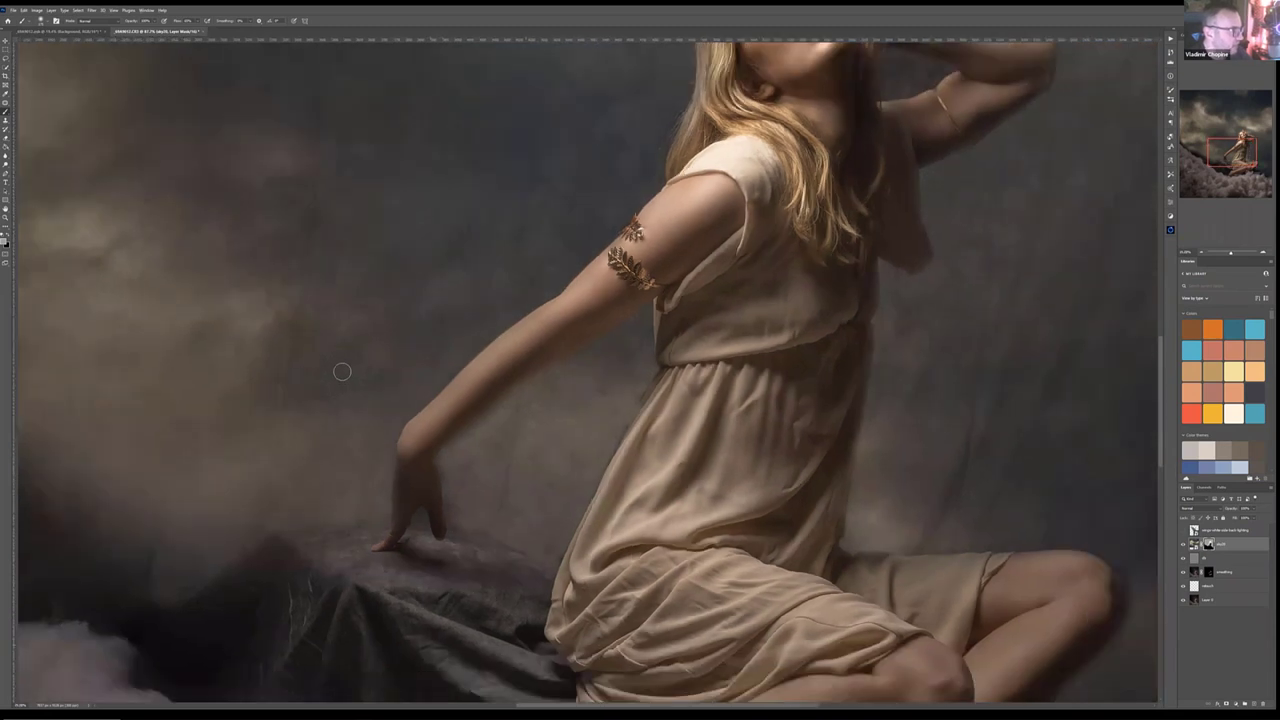
drag(397, 429, 642, 478)
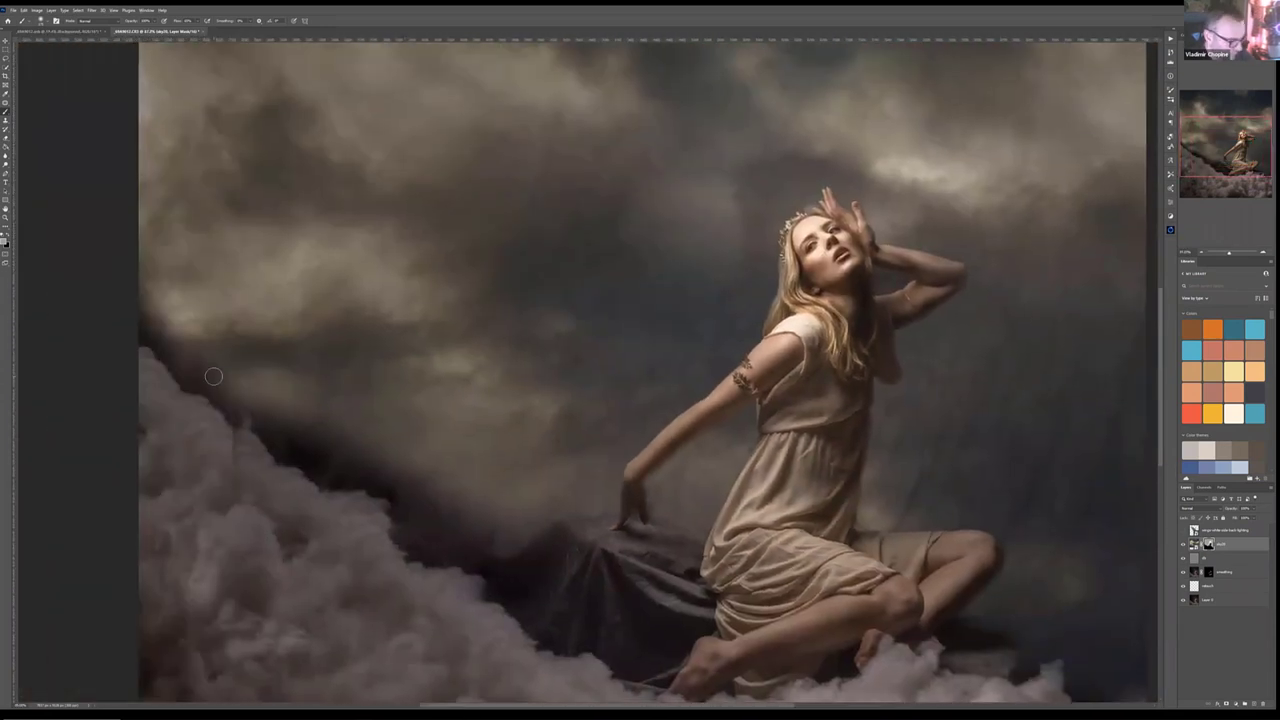
Step: Brush grey on the sky mask with a larger brush along the cloud bank's dark upper edge and in the sky above the model
key(bracketright)
key(bracketright)
key(bracketright)
key(bracketright)
mouse_move(137, 308)
mouse_down()
mouse_move(280, 417)
mouse_move(271, 423)
mouse_move(349, 466)
mouse_move(394, 466)
mouse_move(420, 540)
mouse_move(470, 540)
mouse_move(456, 558)
mouse_move(444, 509)
mouse_up()
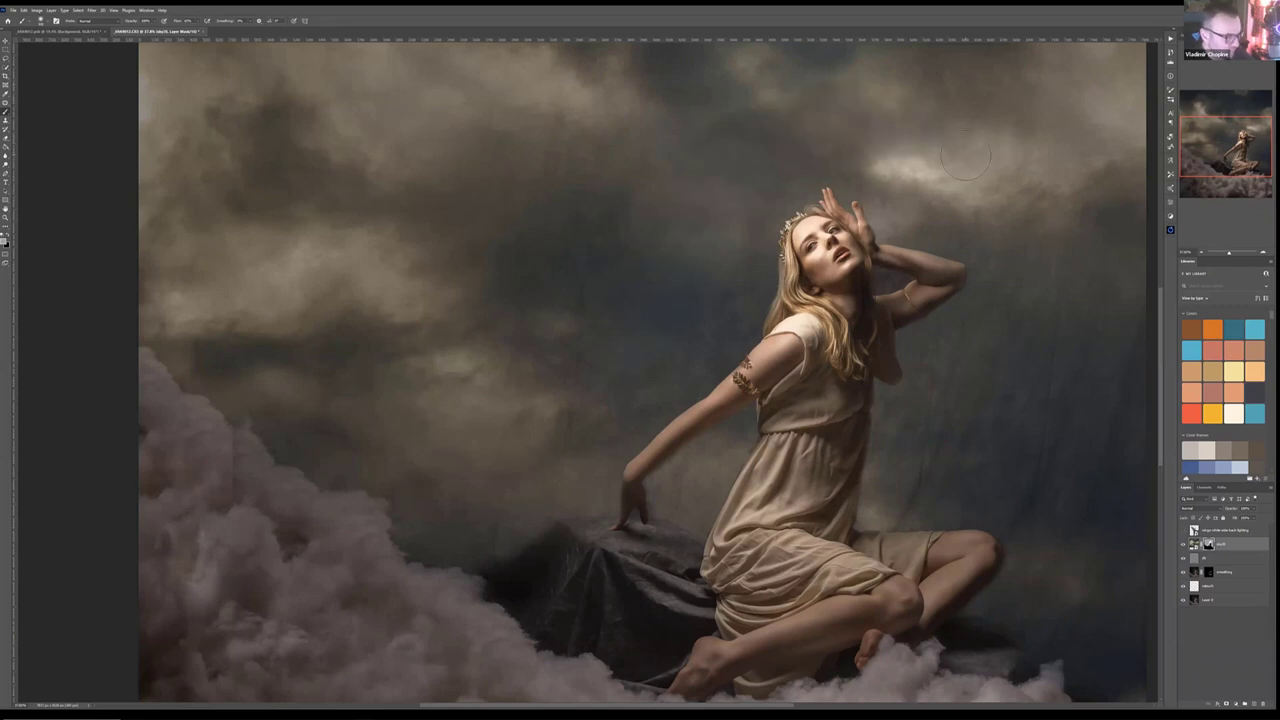
scroll(966, 155, down, 2)
drag(893, 130, 732, 270)
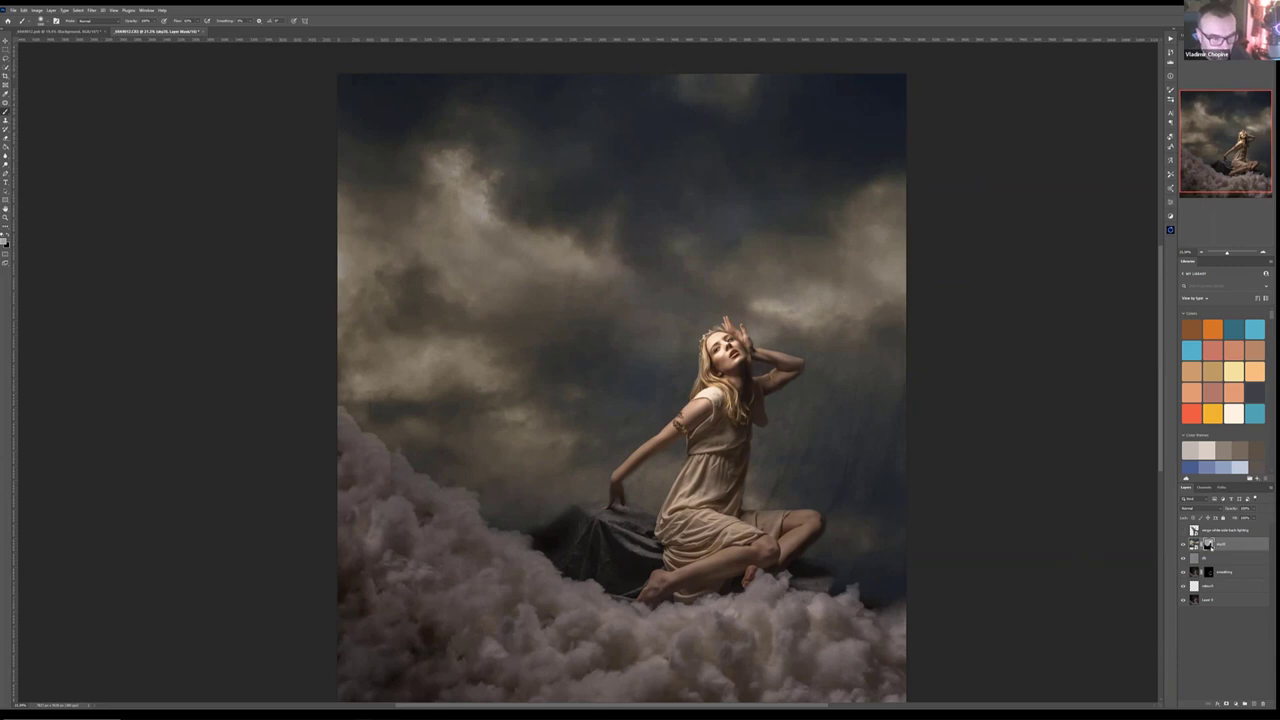
Step: Display the sky layer's mask on its own and even out its grey across the open sky and along the cloud bank's edge
alt+click(1210, 546)
mouse_move(731, 203)
mouse_down()
mouse_move(686, 217)
mouse_move(803, 168)
mouse_up()
mouse_move(623, 255)
mouse_down()
mouse_move(632, 360)
mouse_move(654, 346)
mouse_move(630, 406)
mouse_up()
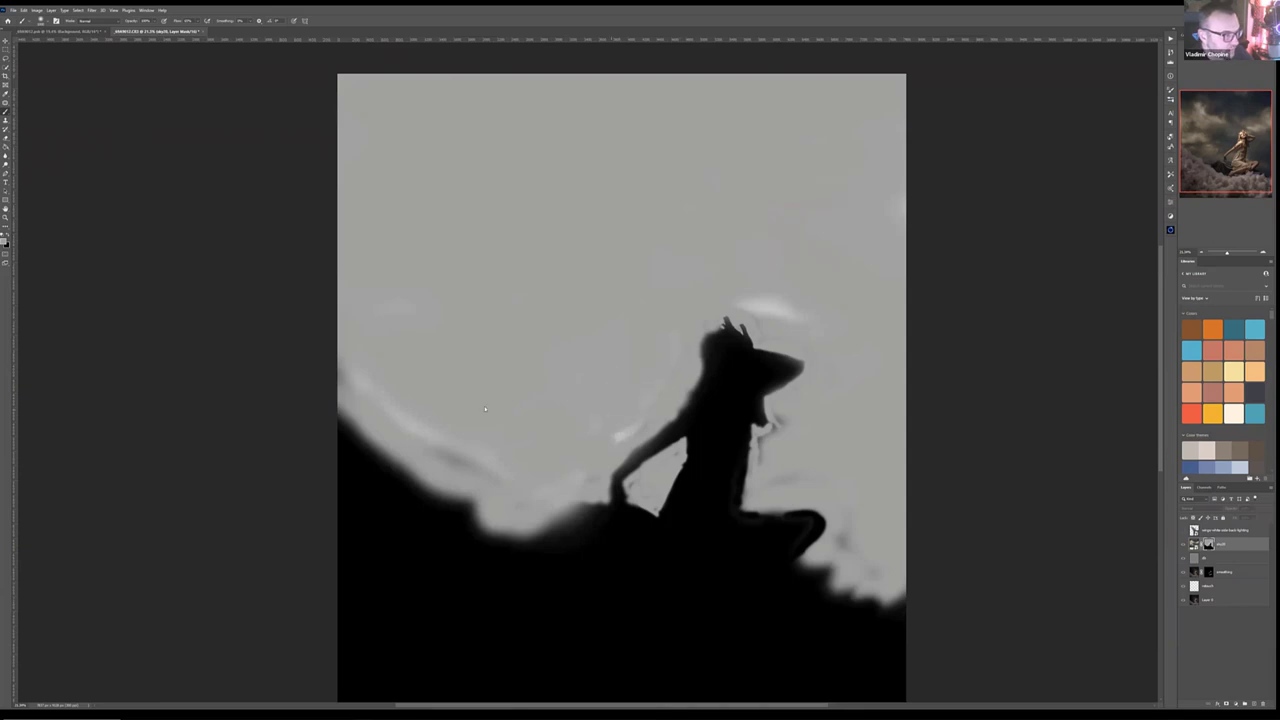
drag(346, 357, 495, 458)
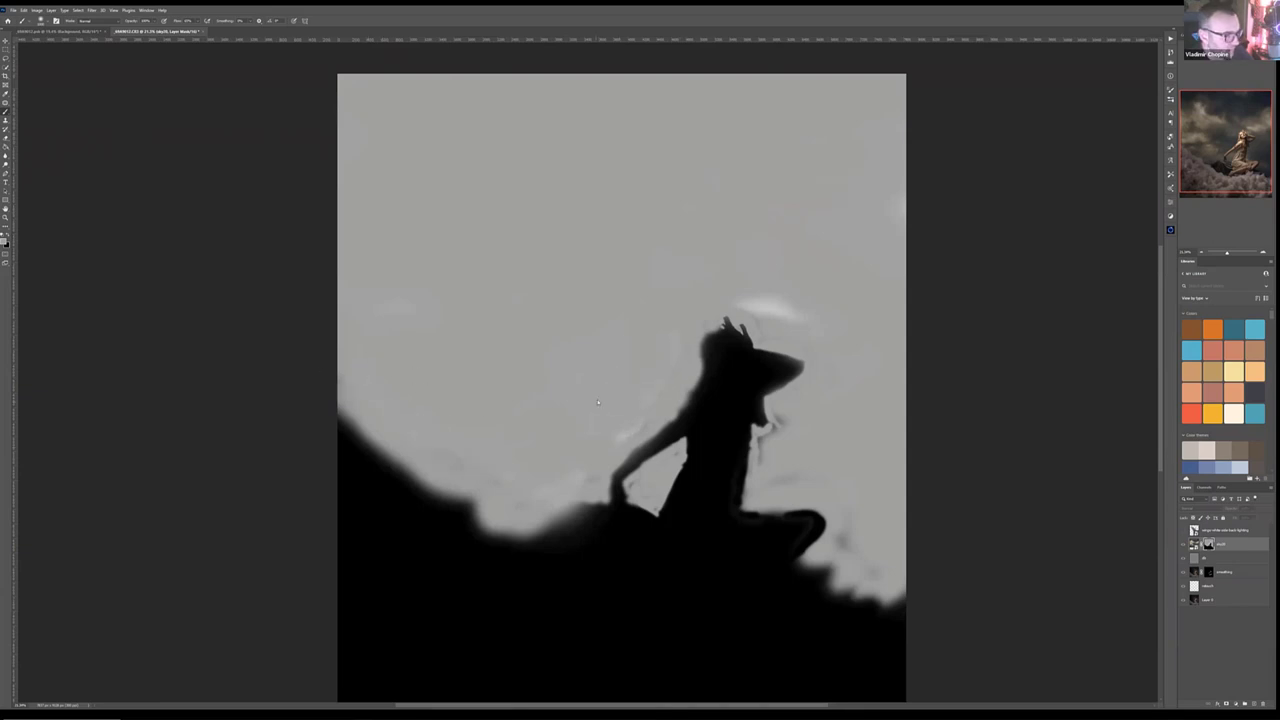
Step: Smooth the uneven mask marks below the raised arm, beside the torso, using a smaller brush
scroll(811, 420, up, 2)
scroll(811, 420, up, 2)
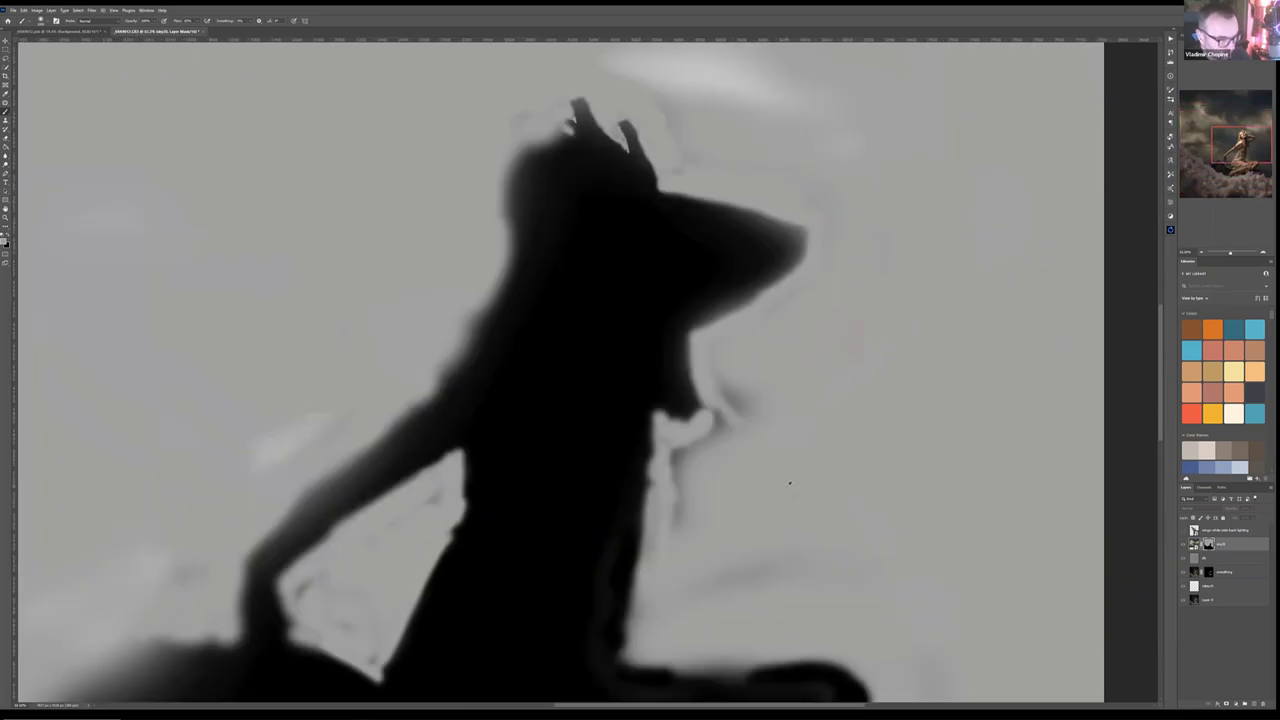
key(bracketleft)
key(bracketleft)
key(bracketleft)
key(bracketleft)
key(bracketleft)
mouse_move(731, 363)
mouse_down()
mouse_move(742, 435)
mouse_move(739, 363)
mouse_move(729, 415)
mouse_move(698, 438)
mouse_up()
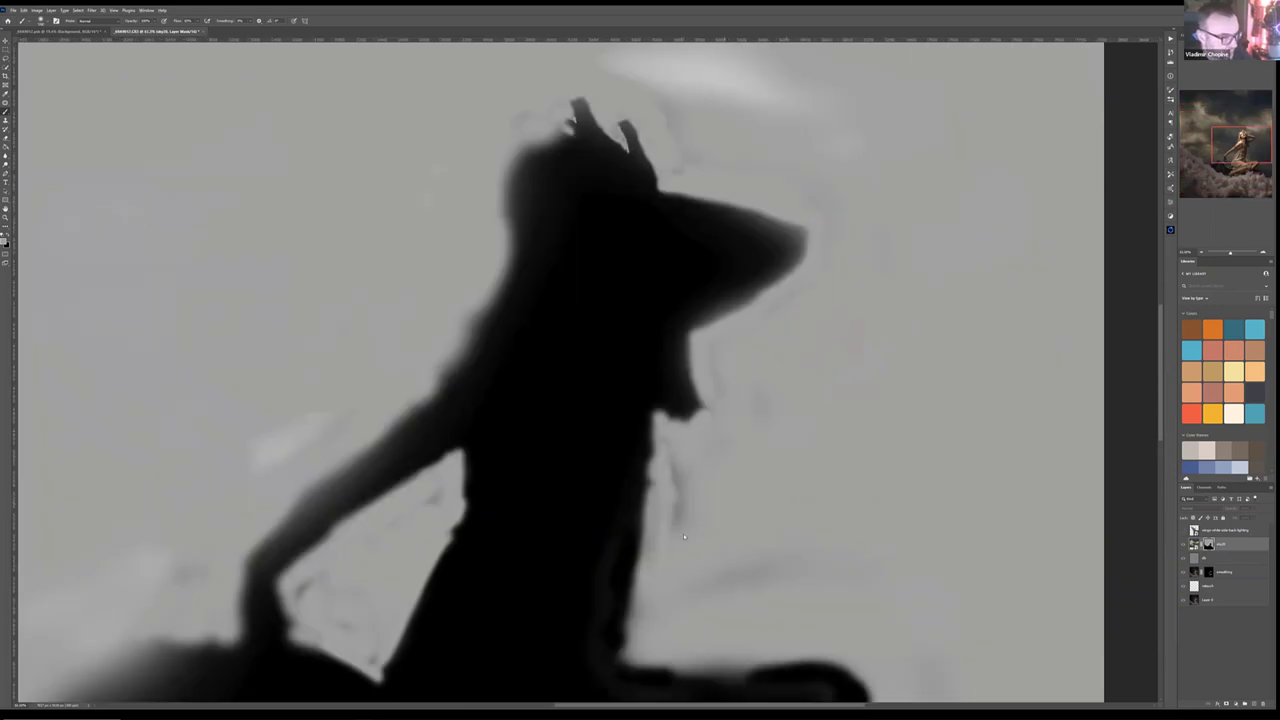
Step: Even out the light streaks on the mask above the raised hand and around the raised elbow with a larger brush
key(bracketright)
key(bracketright)
key(bracketright)
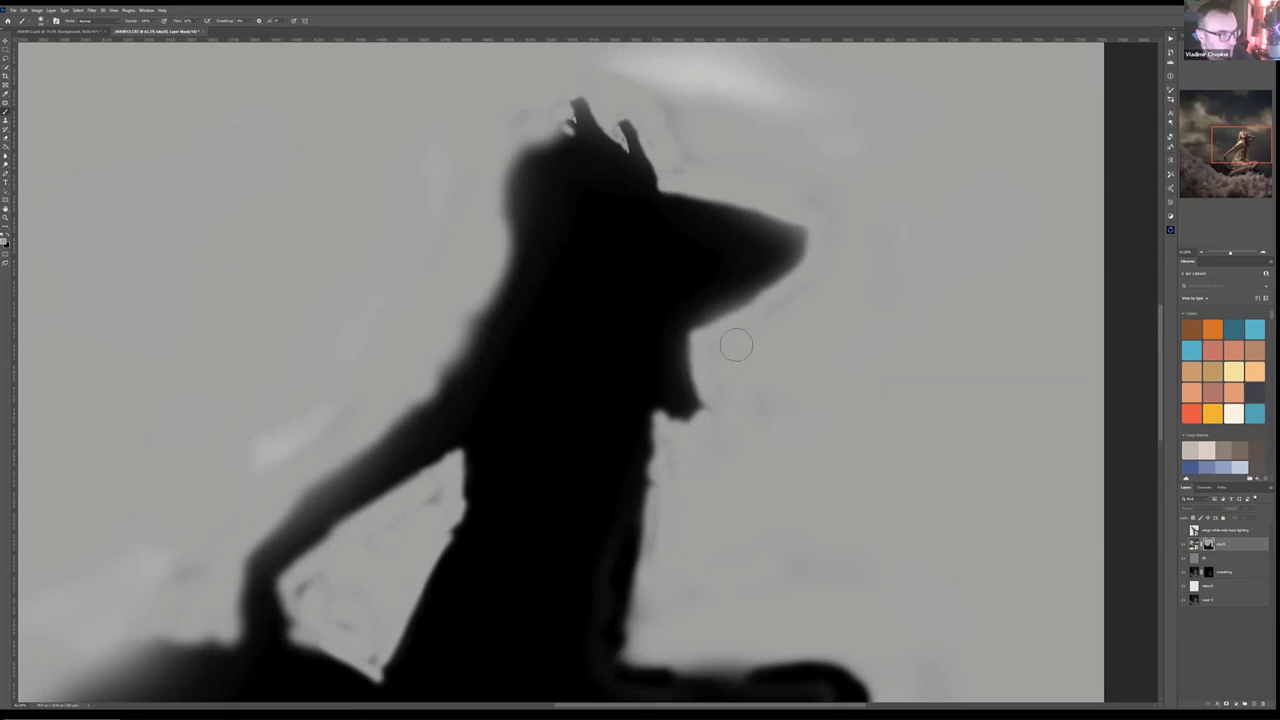
drag(623, 72, 673, 98)
mouse_move(771, 151)
mouse_down()
mouse_move(766, 297)
mouse_move(746, 325)
mouse_up()
mouse_move(724, 246)
mouse_down()
mouse_move(580, 223)
mouse_move(764, 273)
mouse_move(827, 331)
mouse_up()
drag(719, 304, 631, 257)
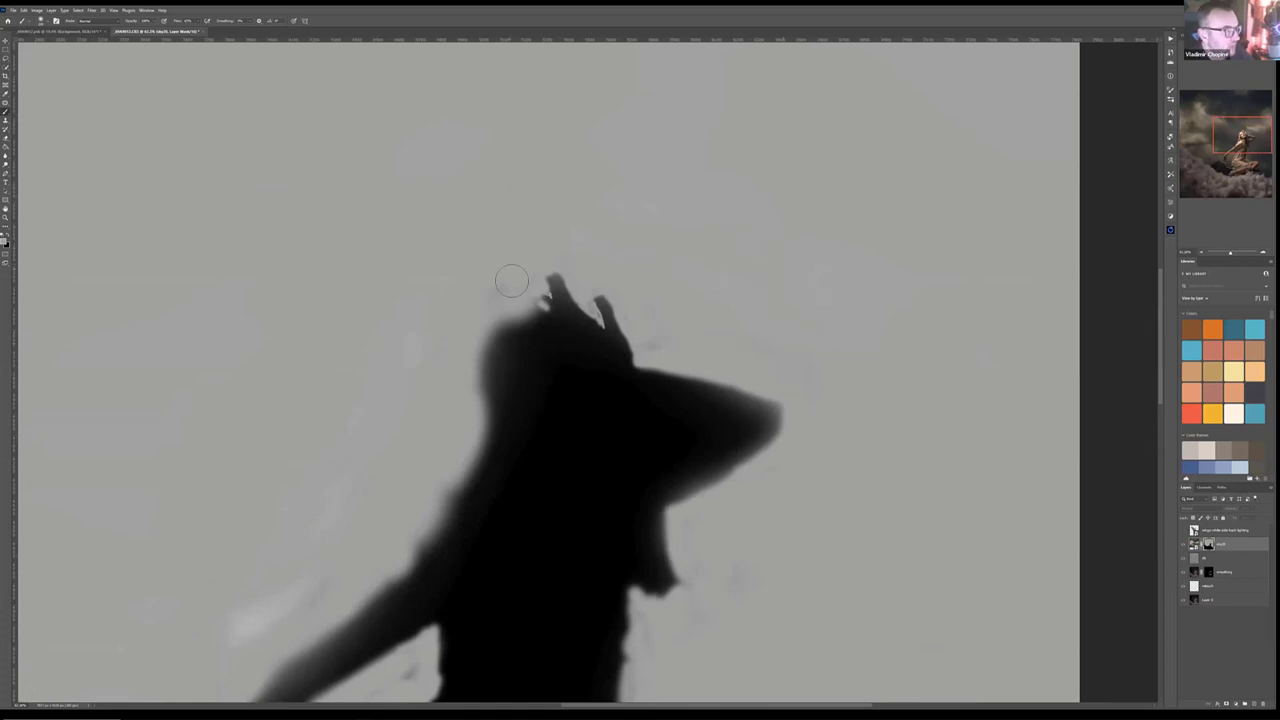
Step: Even out the mask's grey around the supporting arm and hand, then return to the normal image display
drag(412, 379, 597, 149)
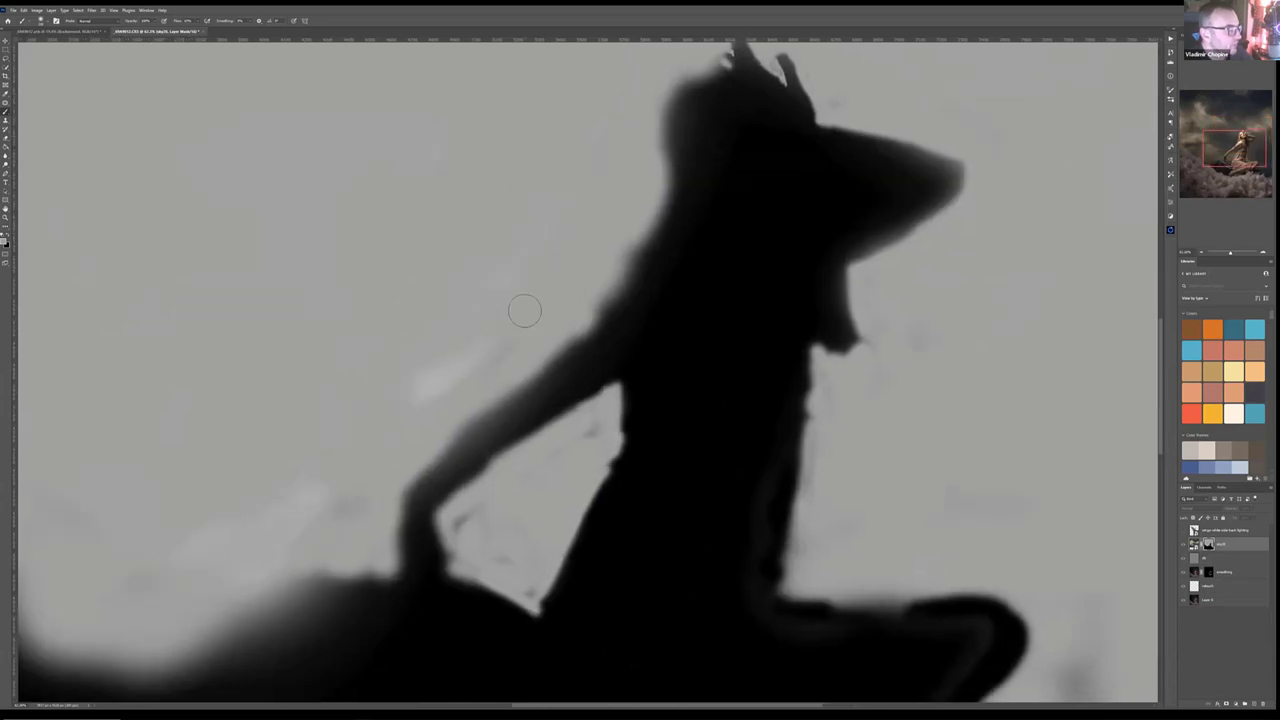
drag(248, 523, 312, 500)
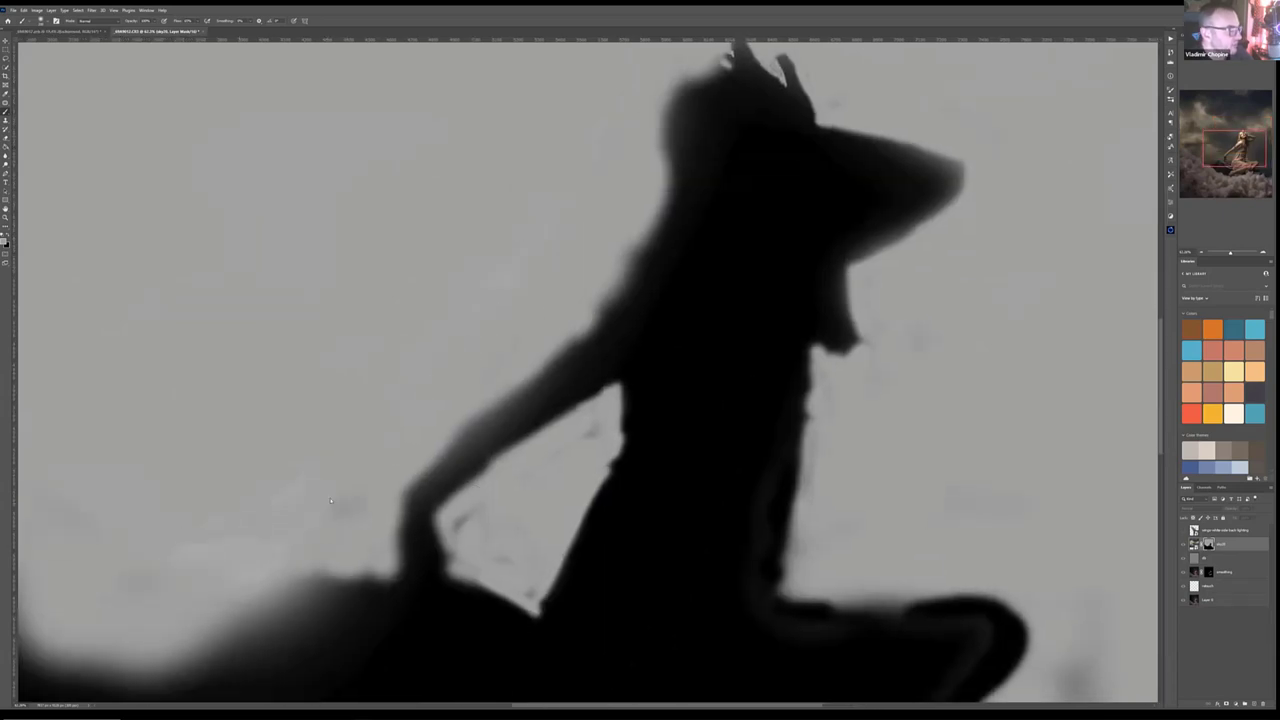
drag(588, 443, 568, 458)
scroll(567, 491, down, 4)
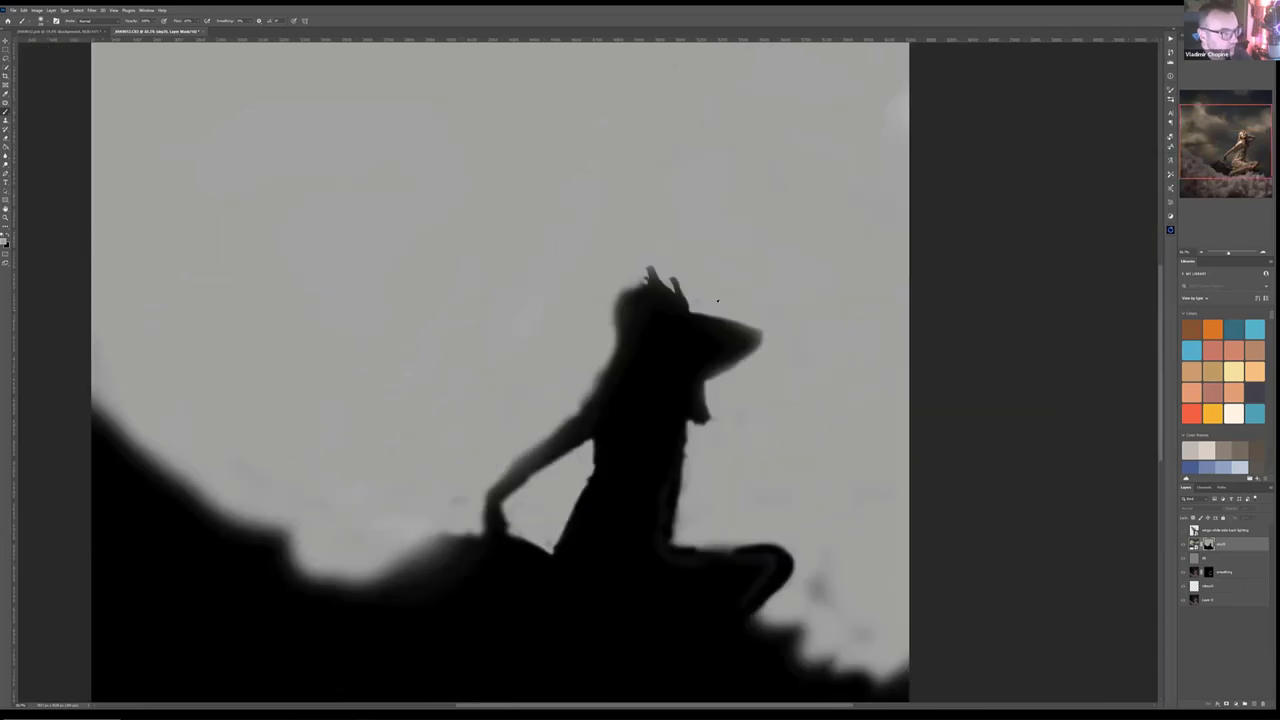
alt+click(1209, 544)
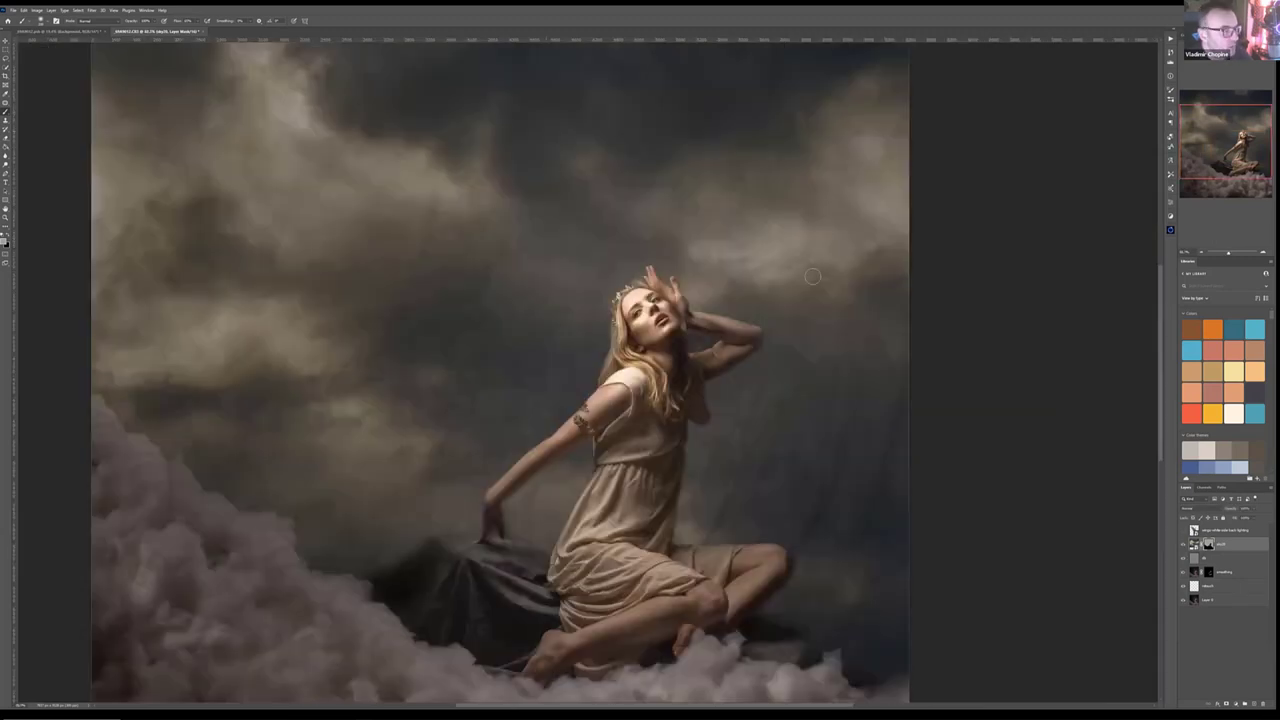
scroll(885, 550, up, 3)
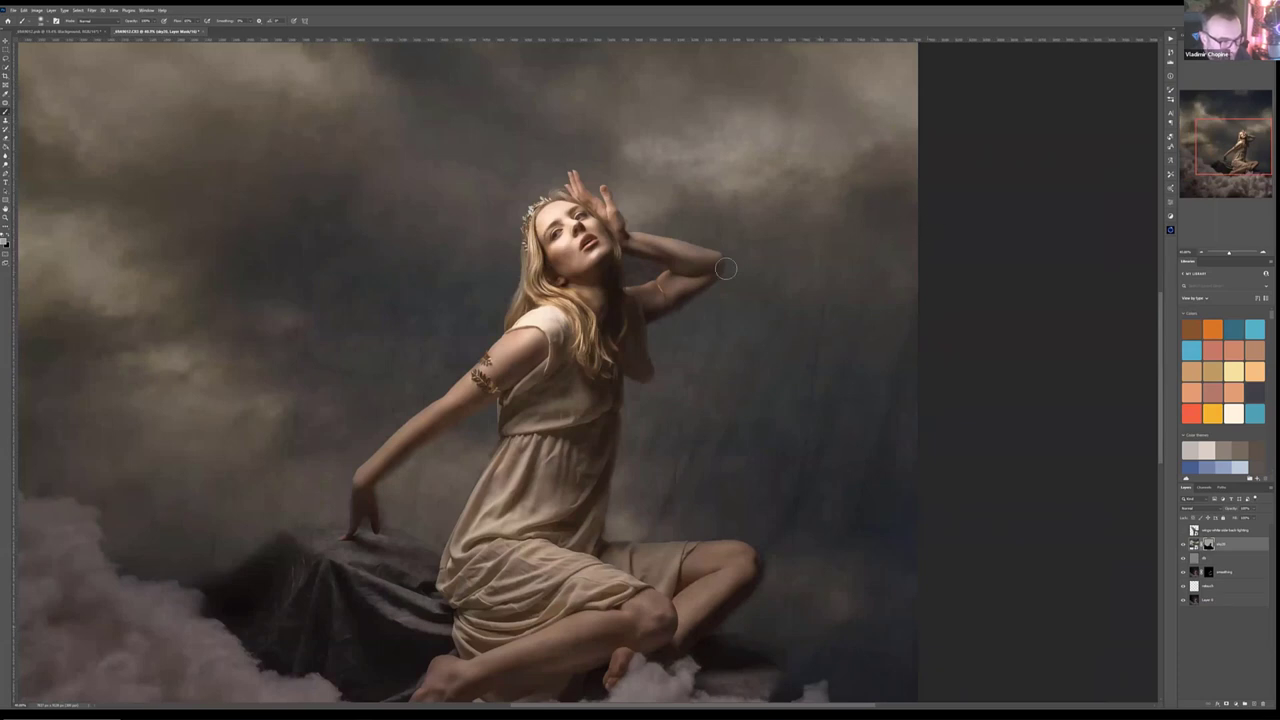
Step: Examine the sky blend over the whole composite and around the model's hair, shoulder and arms
key(ctrl+0)
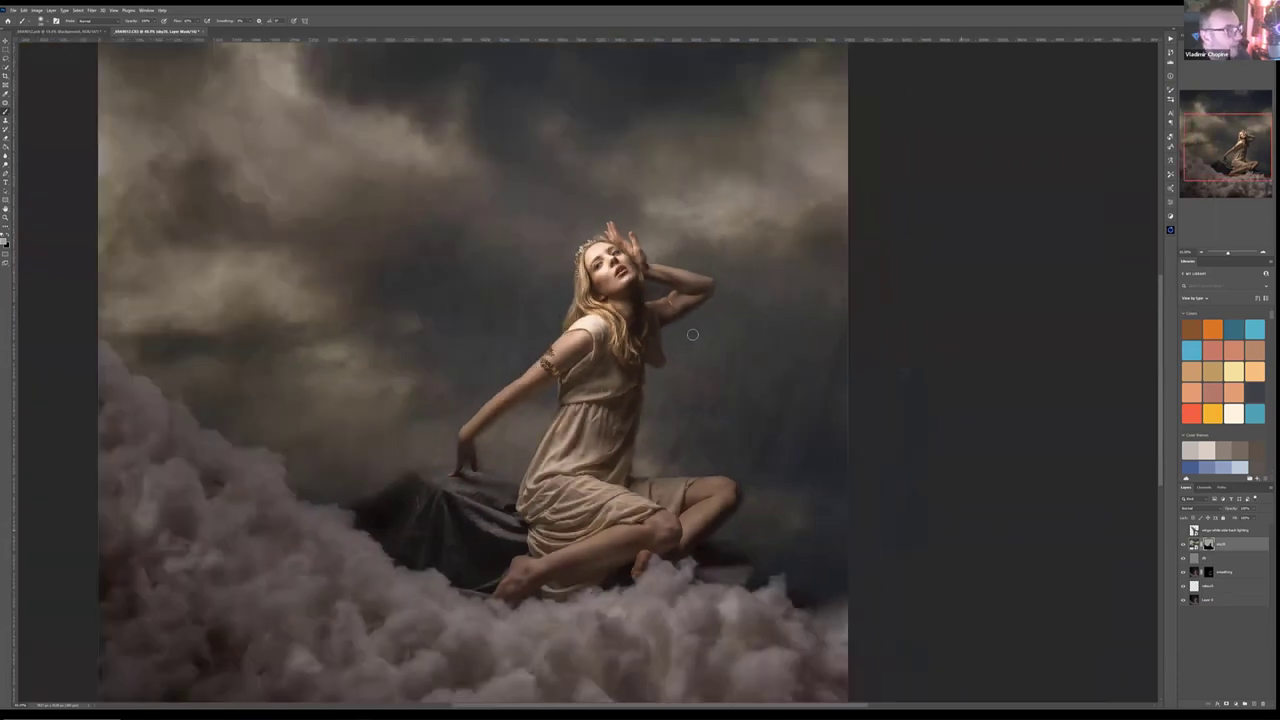
key(ctrl+minus)
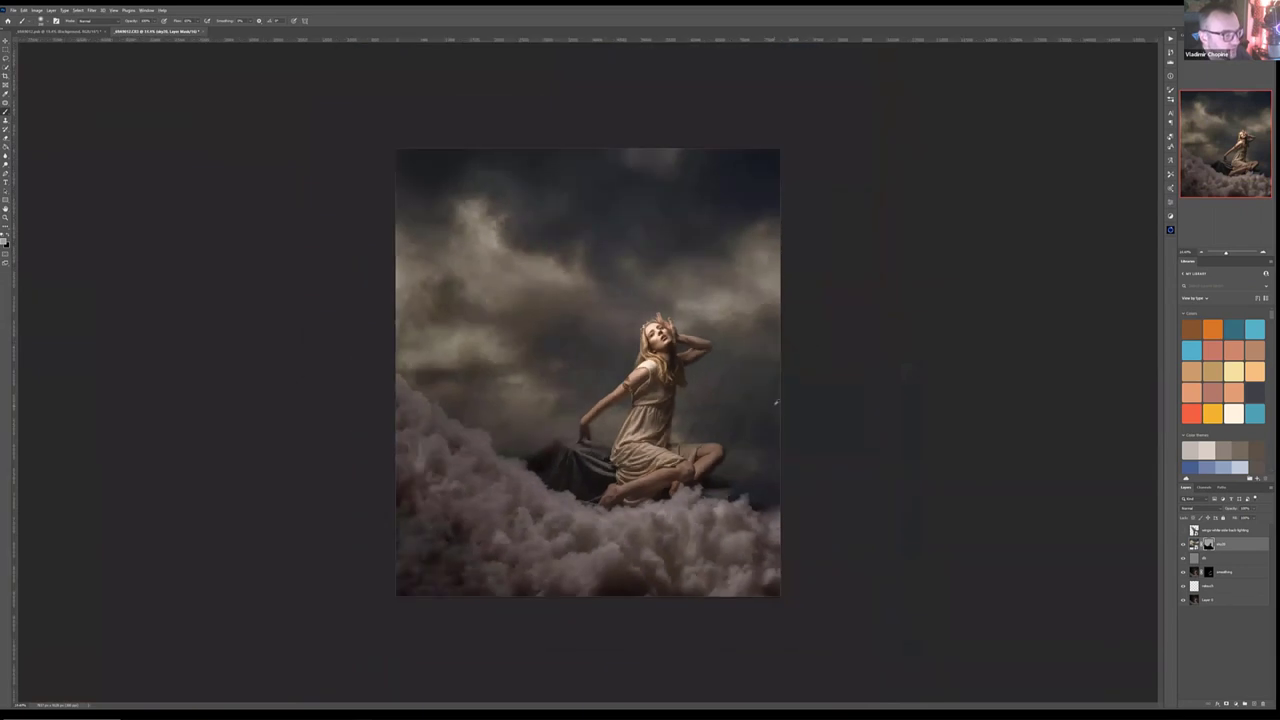
key(ctrl+0)
scroll(771, 385, up, 5)
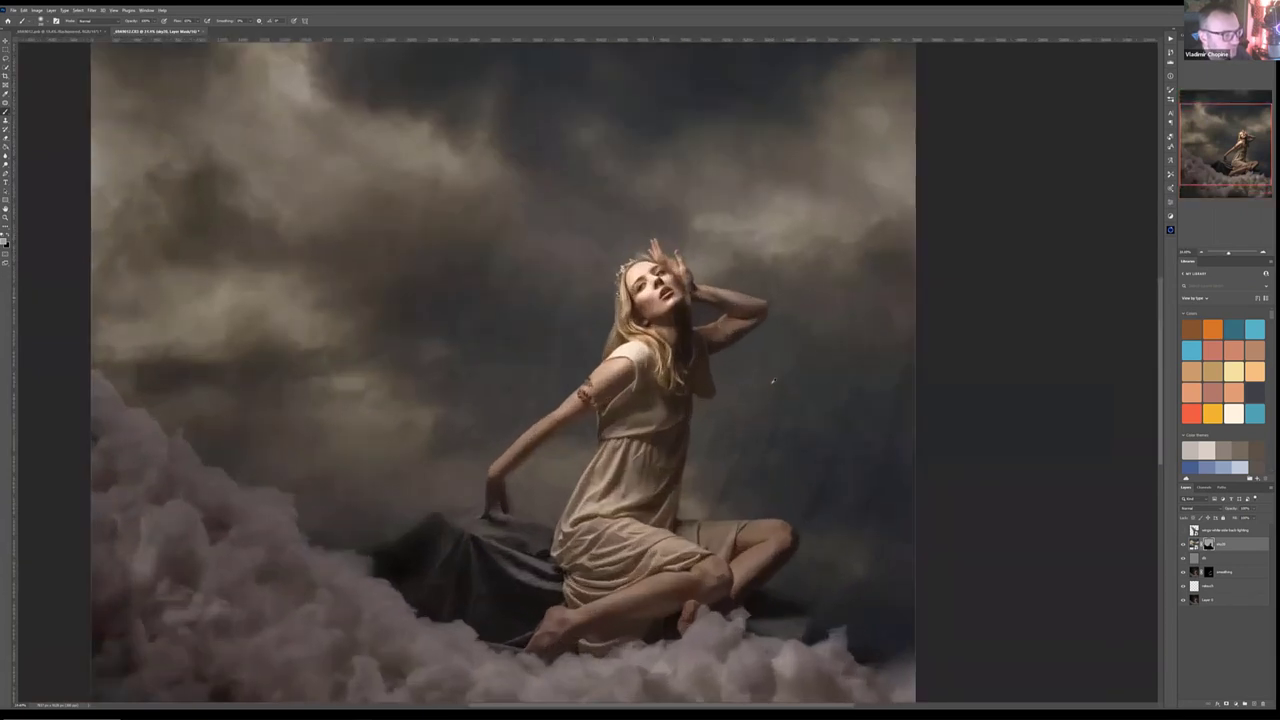
scroll(634, 315, up, 8)
scroll(545, 380, up, 3)
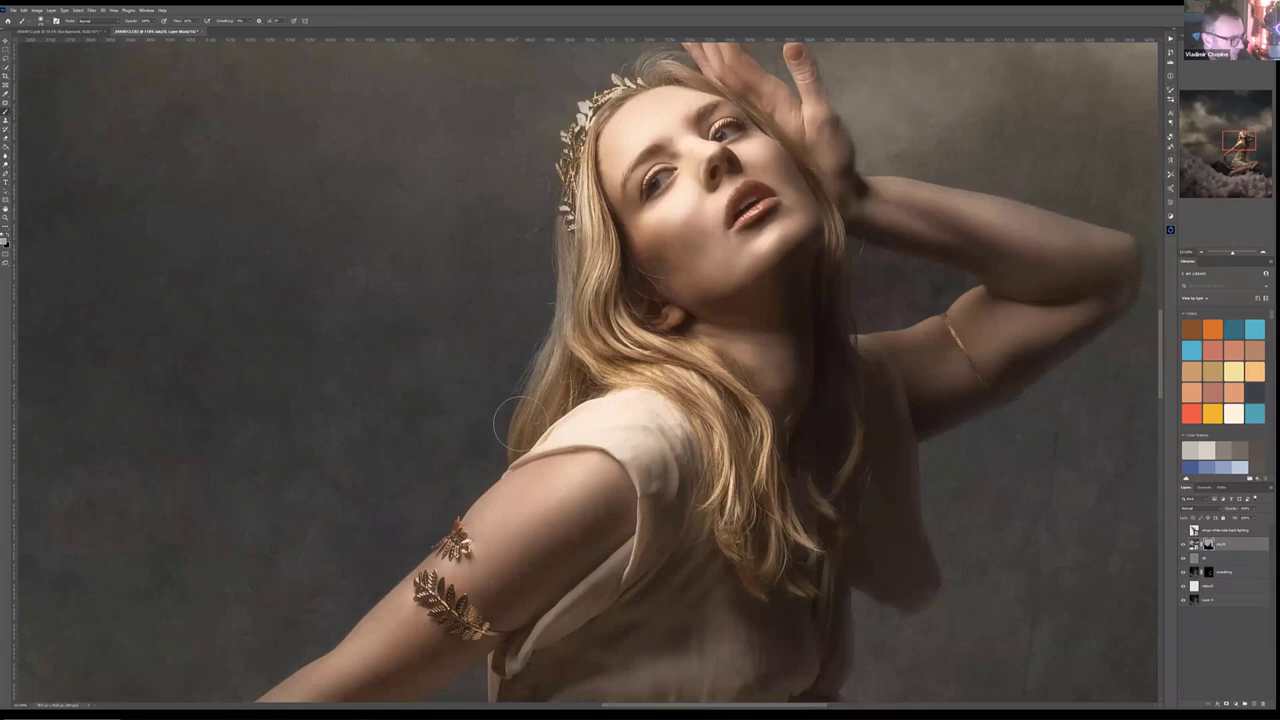
scroll(540, 394, up, 3)
scroll(541, 400, up, 3)
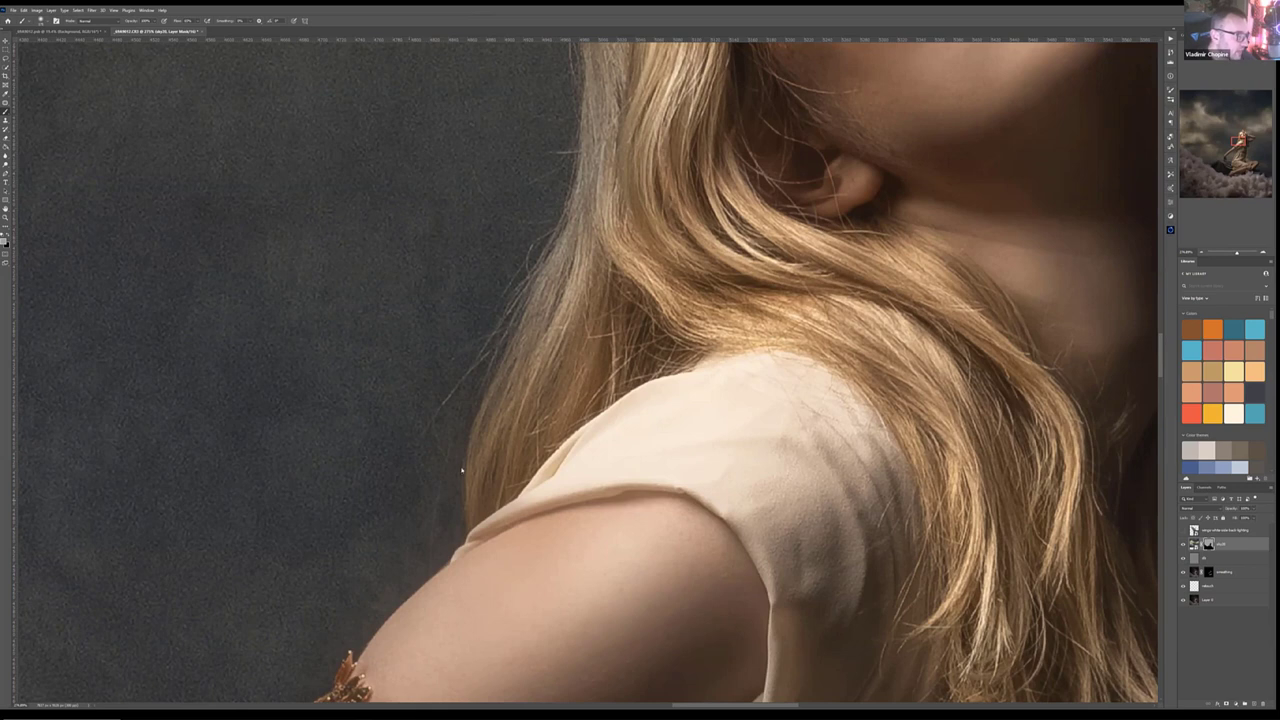
scroll(610, 289, down, 5)
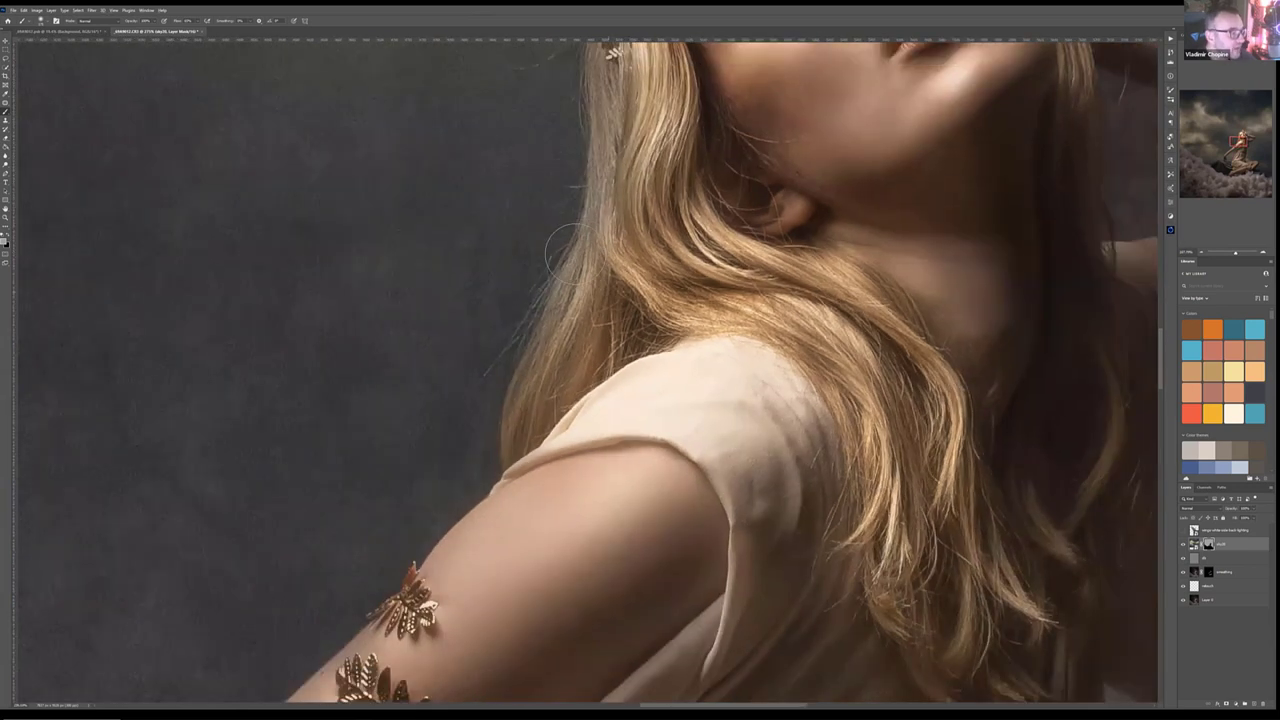
scroll(862, 218, down, 1)
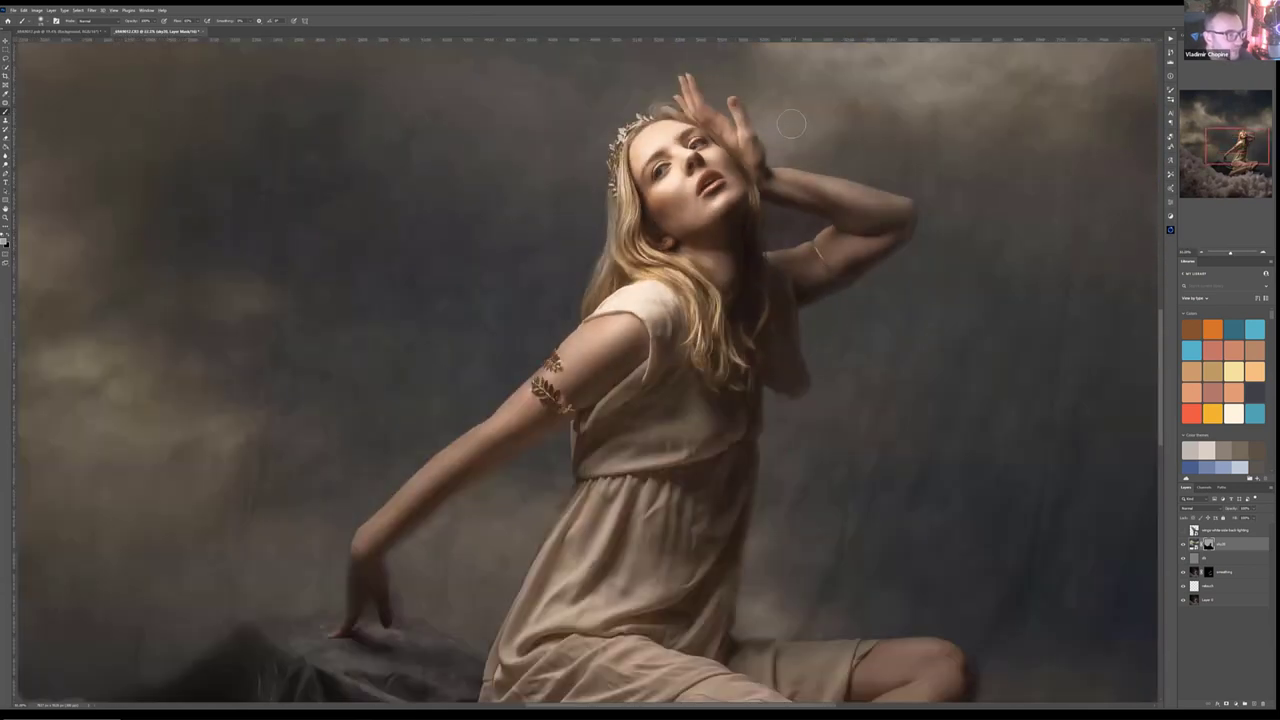
scroll(812, 131, down, 2)
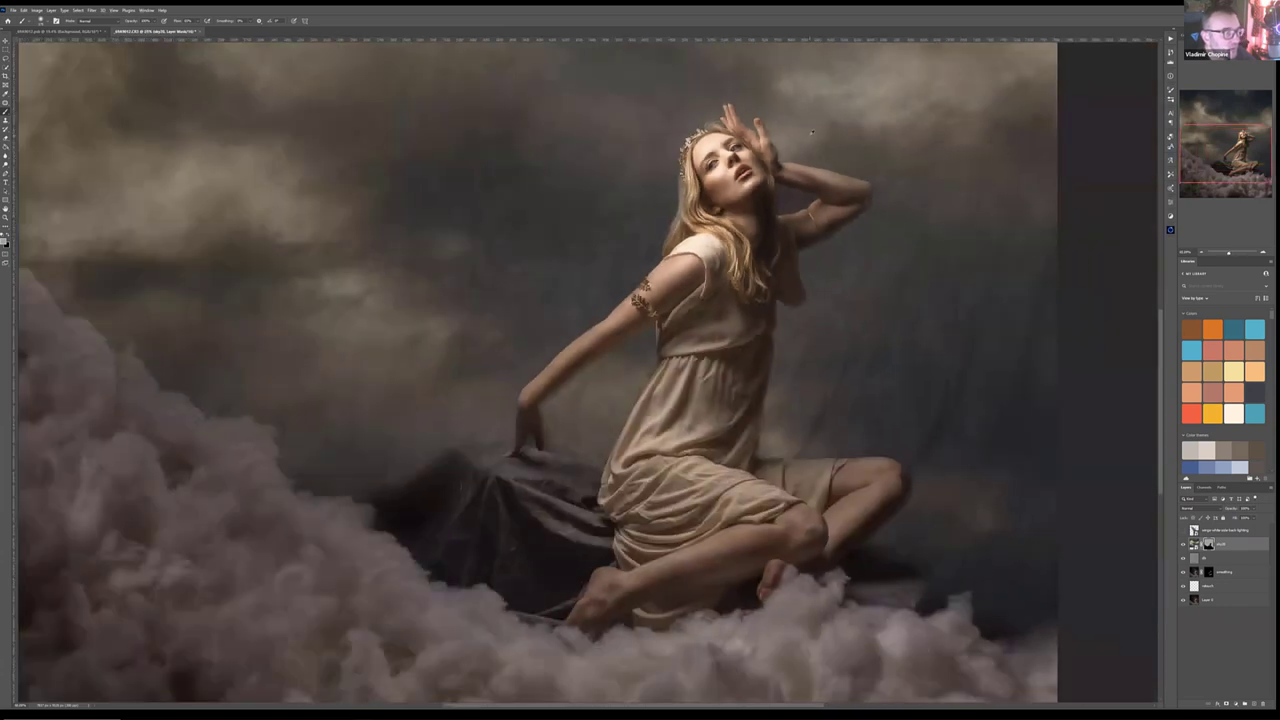
scroll(812, 131, down, 2)
drag(840, 200, 715, 351)
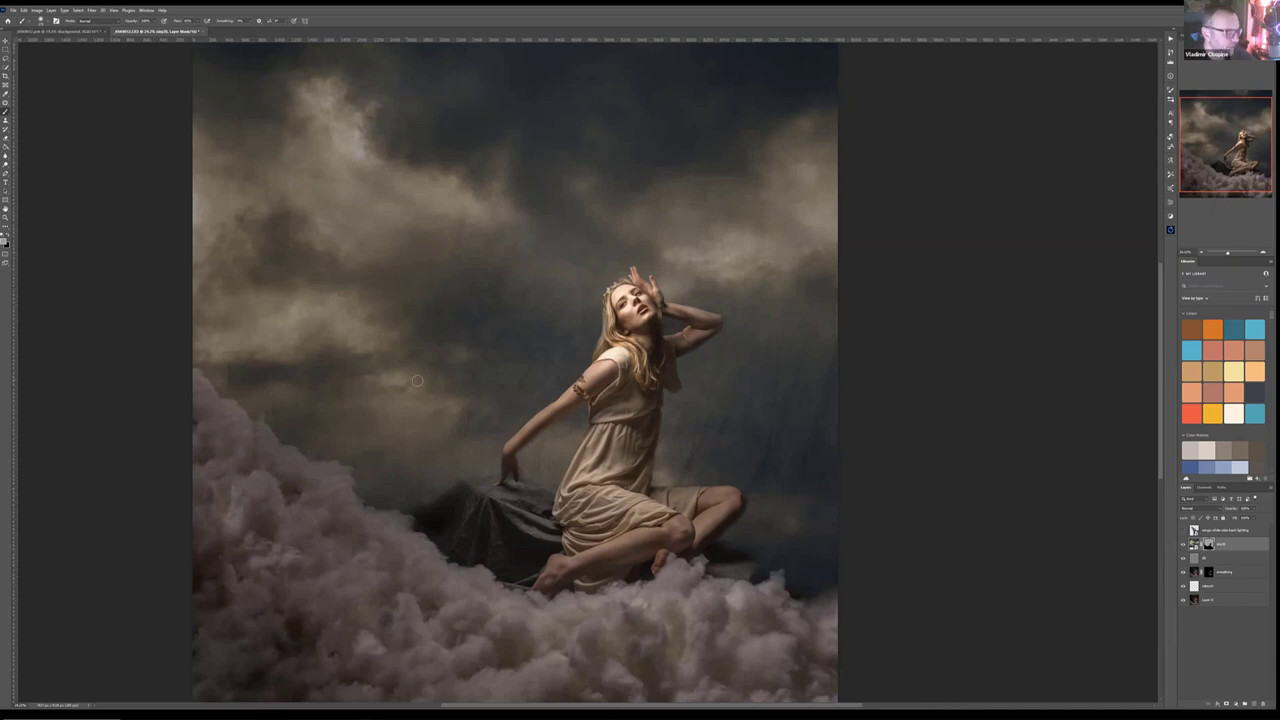
key(ctrl+minus)
scroll(600, 354, up, 1)
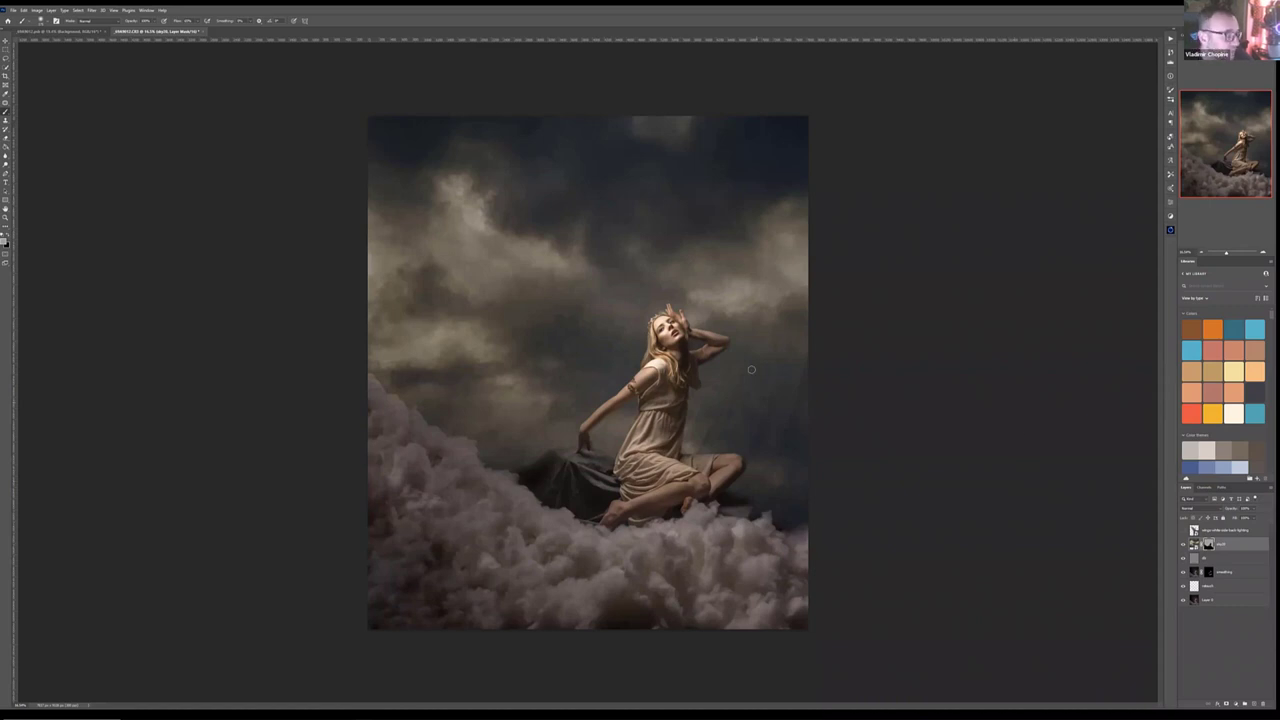
key(ctrl+s)
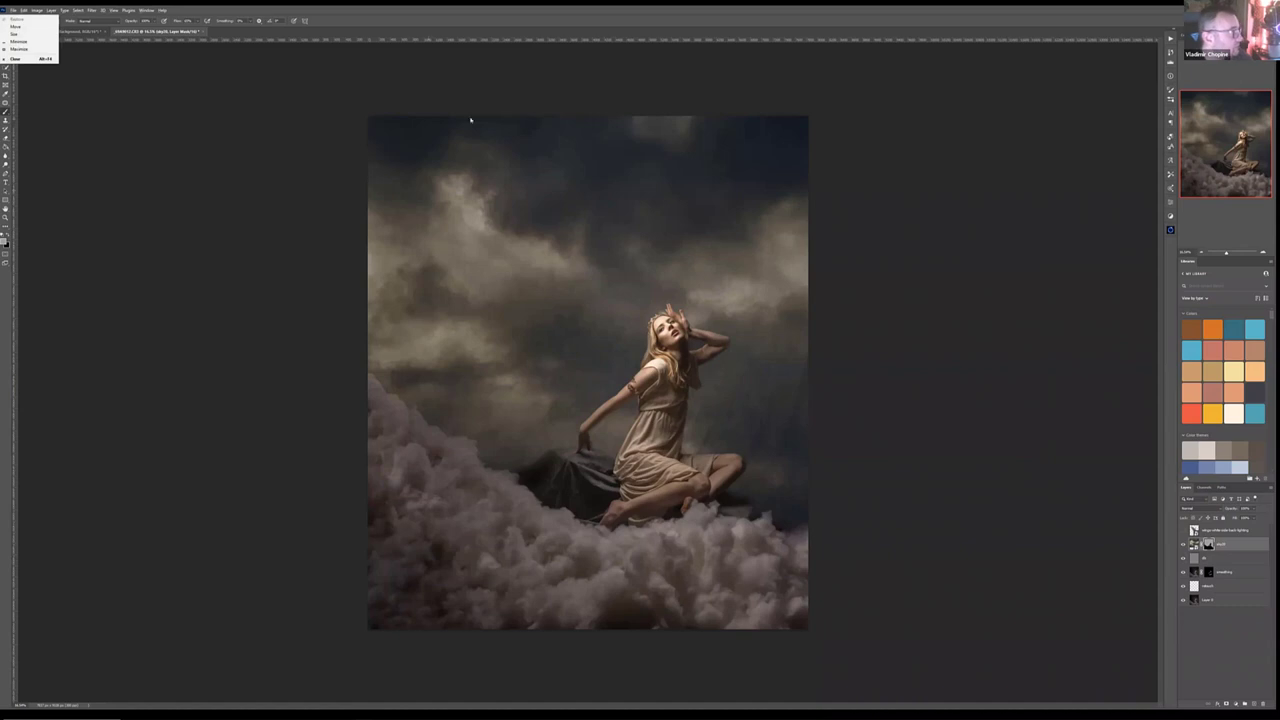
key(Escape)
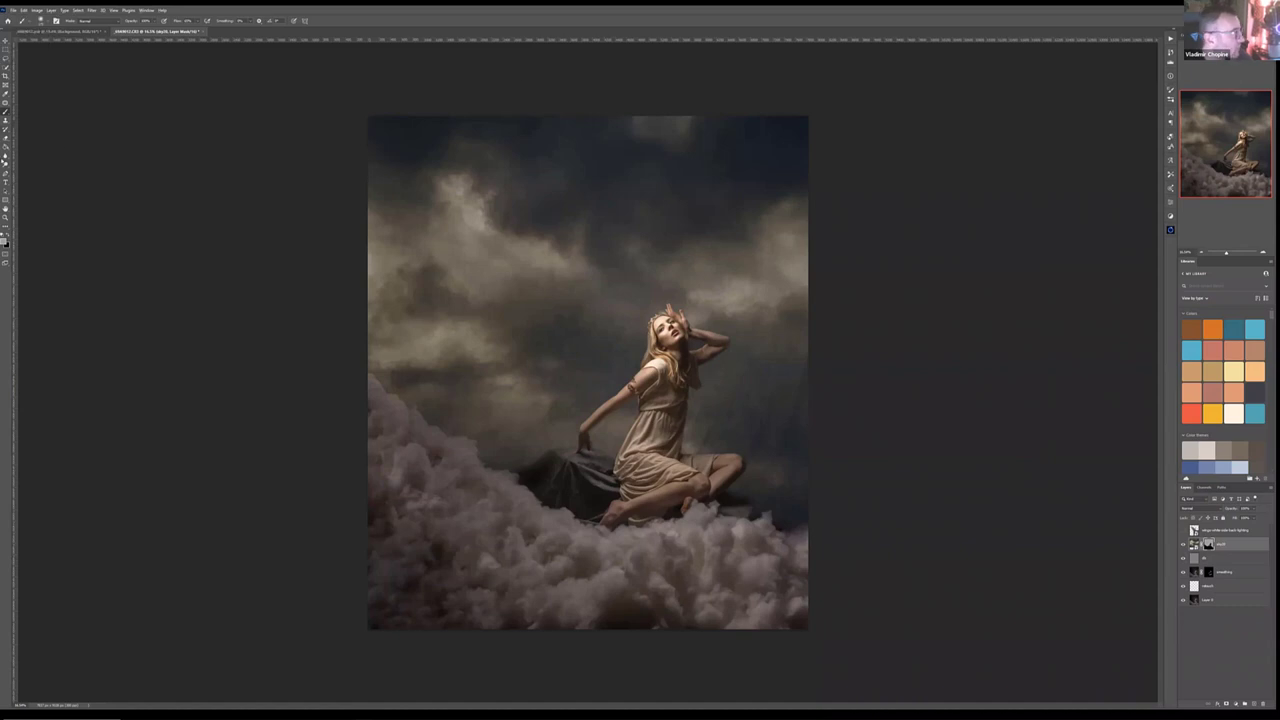
click(5, 174)
click(40, 188)
scroll(619, 385, up, 3)
drag(620, 385, 748, 289)
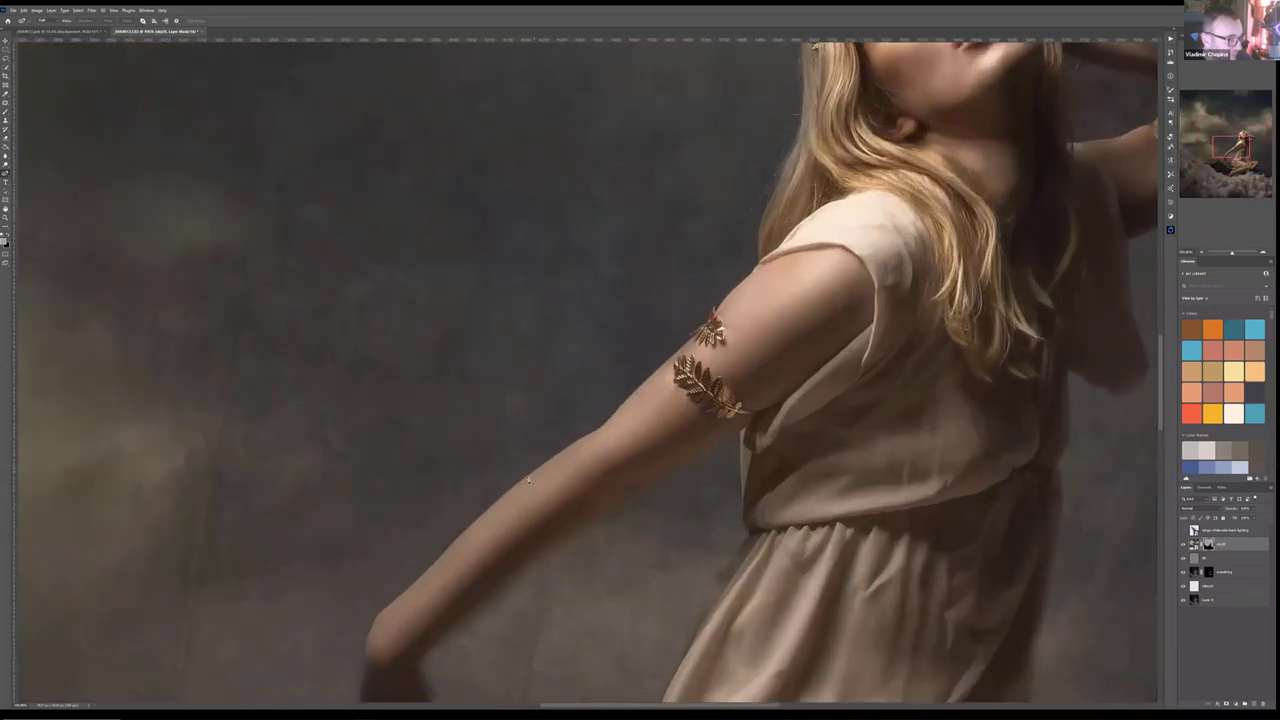
drag(763, 374, 688, 474)
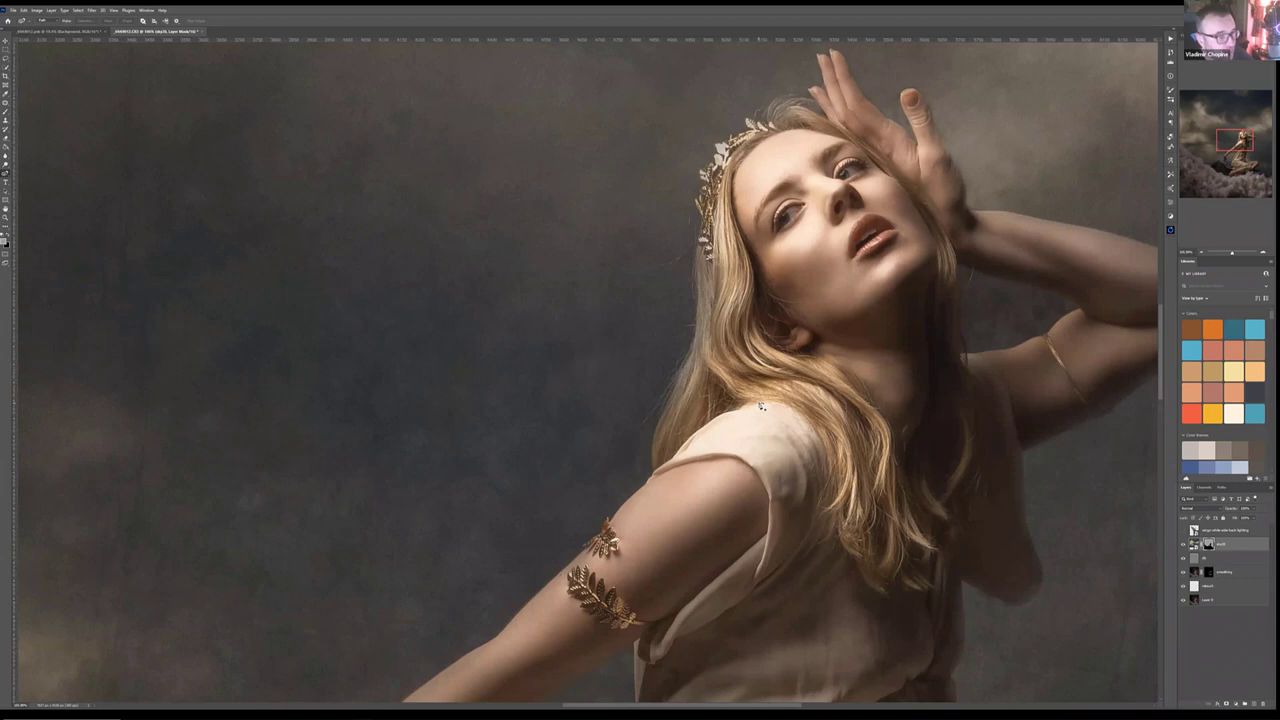
drag(1014, 329, 618, 354)
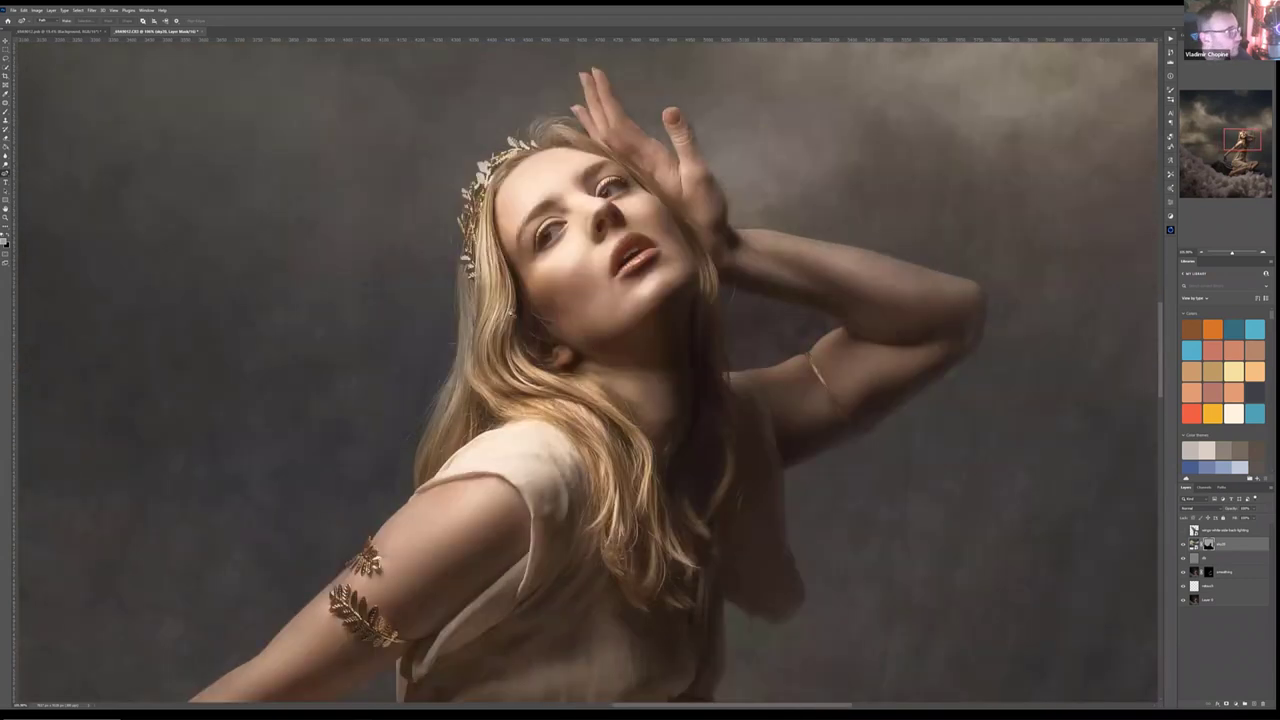
Step: Paint the sky layer's mask in the gap between the model's neck and raised arm with a smaller brush
key(b)
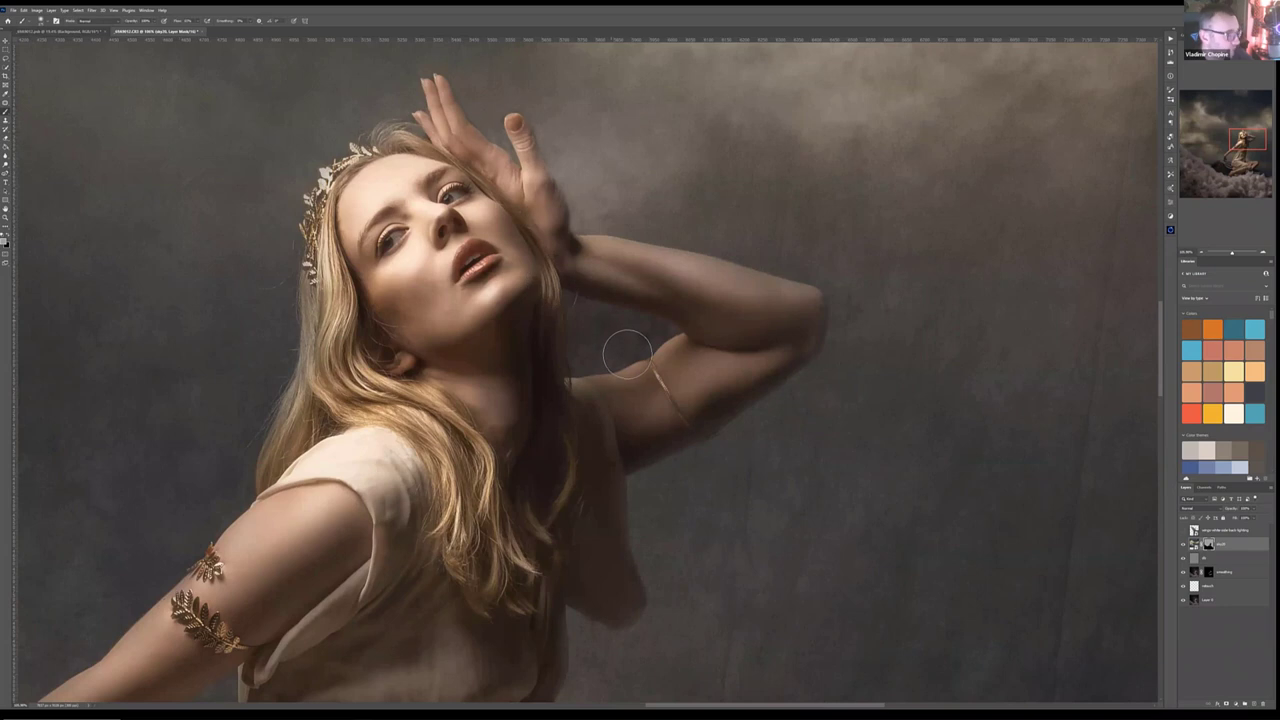
alt+scroll(623, 352, up, 3)
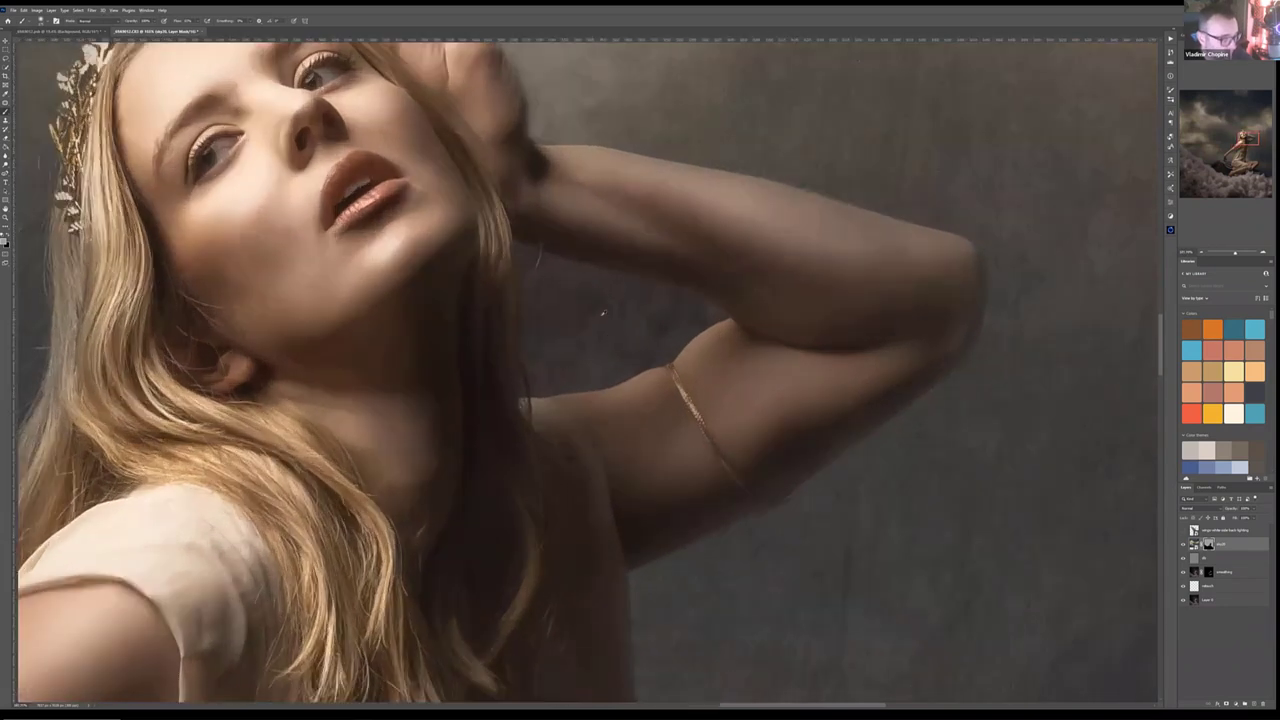
key(bracketleft)
key(bracketleft)
key(bracketleft)
mouse_move(536, 266)
mouse_down()
mouse_move(613, 311)
mouse_move(709, 309)
mouse_move(566, 372)
mouse_move(655, 350)
mouse_move(569, 371)
mouse_move(541, 357)
mouse_move(512, 380)
mouse_move(549, 366)
mouse_move(534, 300)
mouse_move(616, 317)
mouse_up()
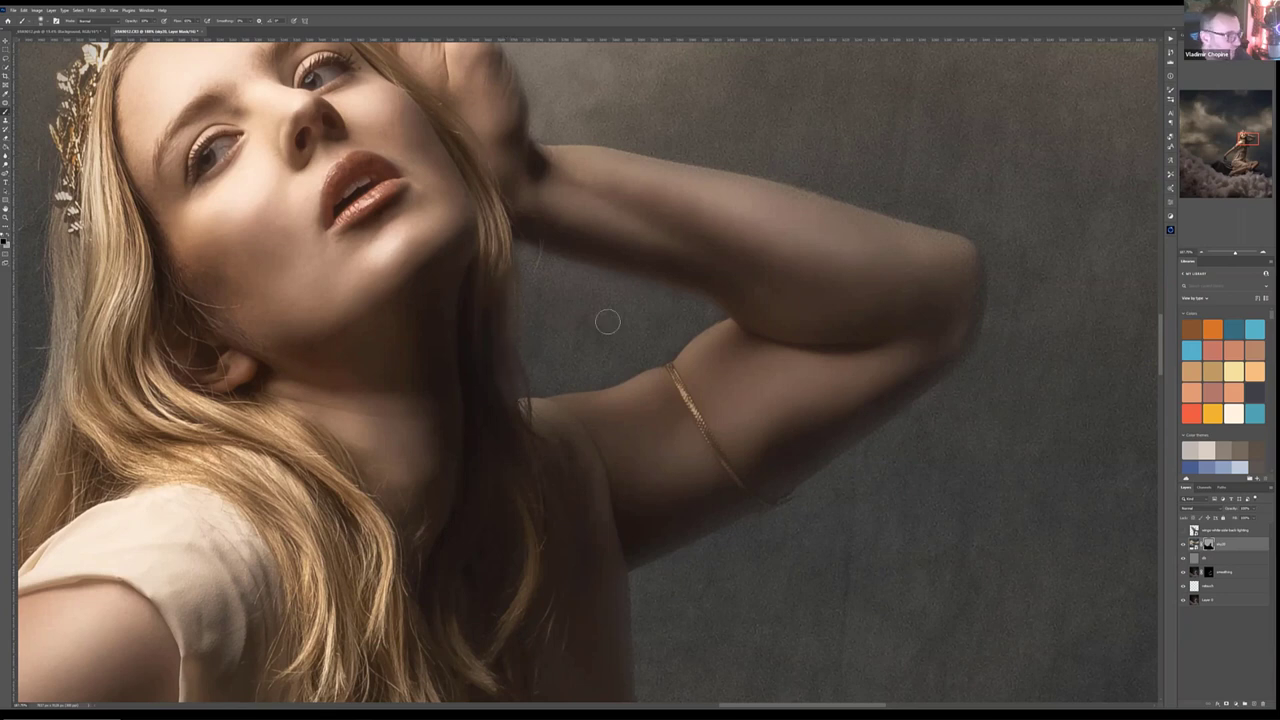
scroll(608, 322, down, 1)
scroll(608, 318, down, 6)
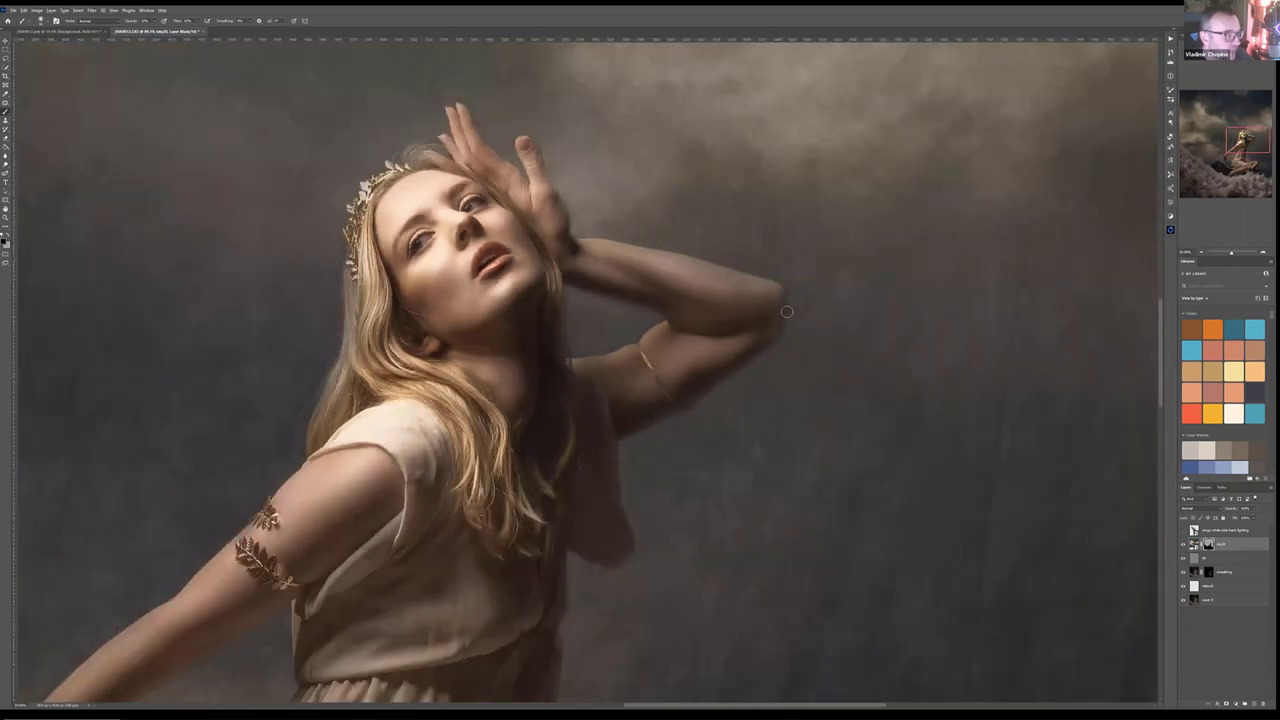
Step: Refine the sky layer's mask along the raised forearm and elbow edge with a smaller brush
scroll(793, 307, up, 5)
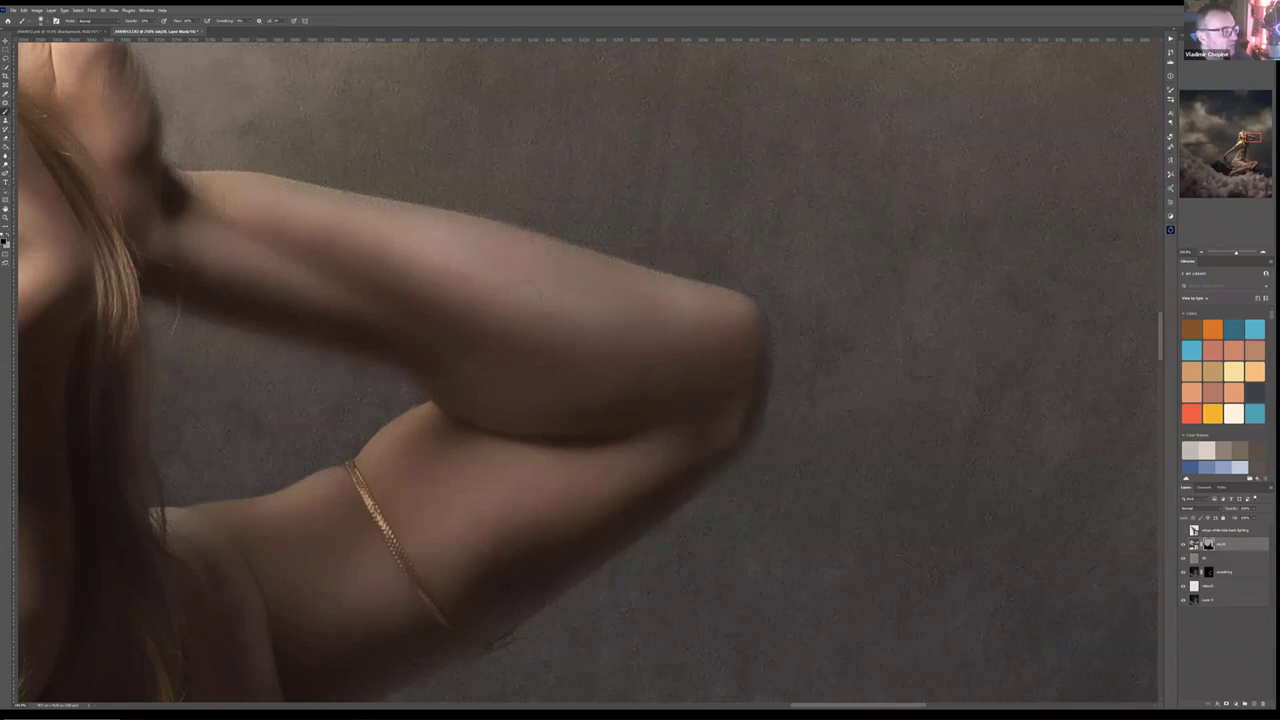
key([)
key([)
key([)
key([)
scroll(548, 392, down, 5)
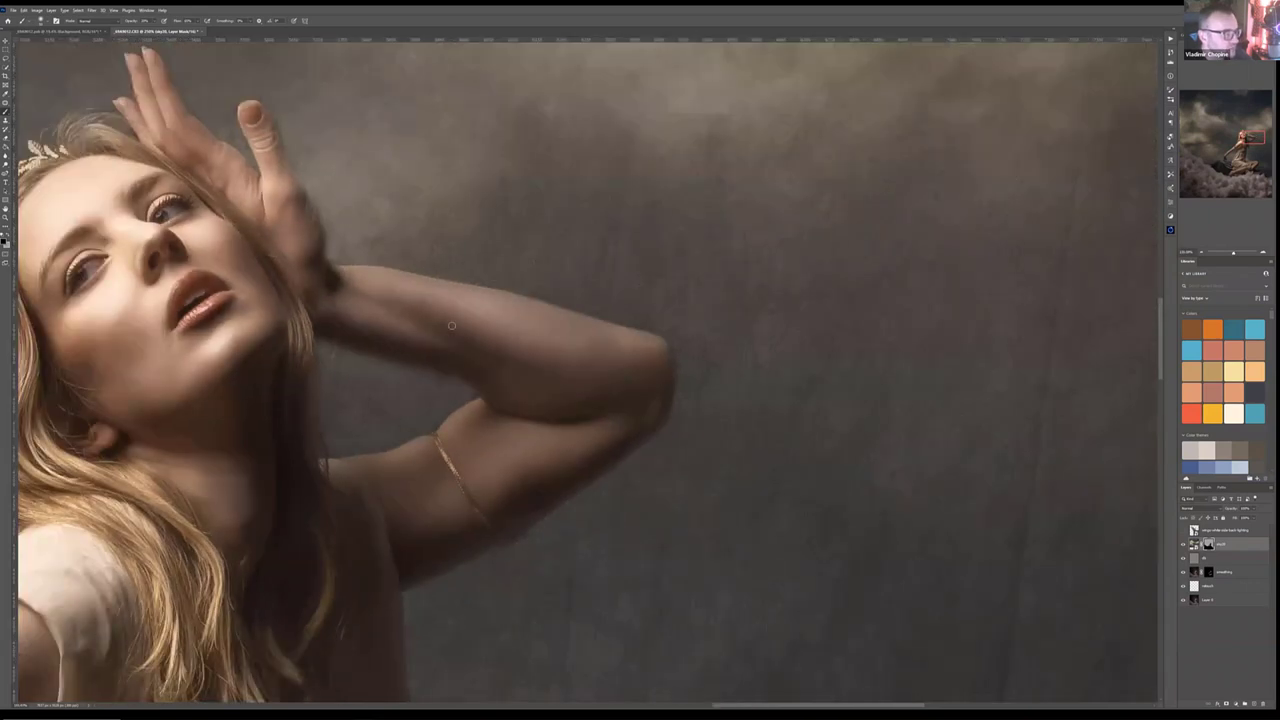
scroll(452, 326, down, 5)
Step: Touch up the sky layer's mask around the fingers and thumb of the raised hand
scroll(418, 330, up, 7)
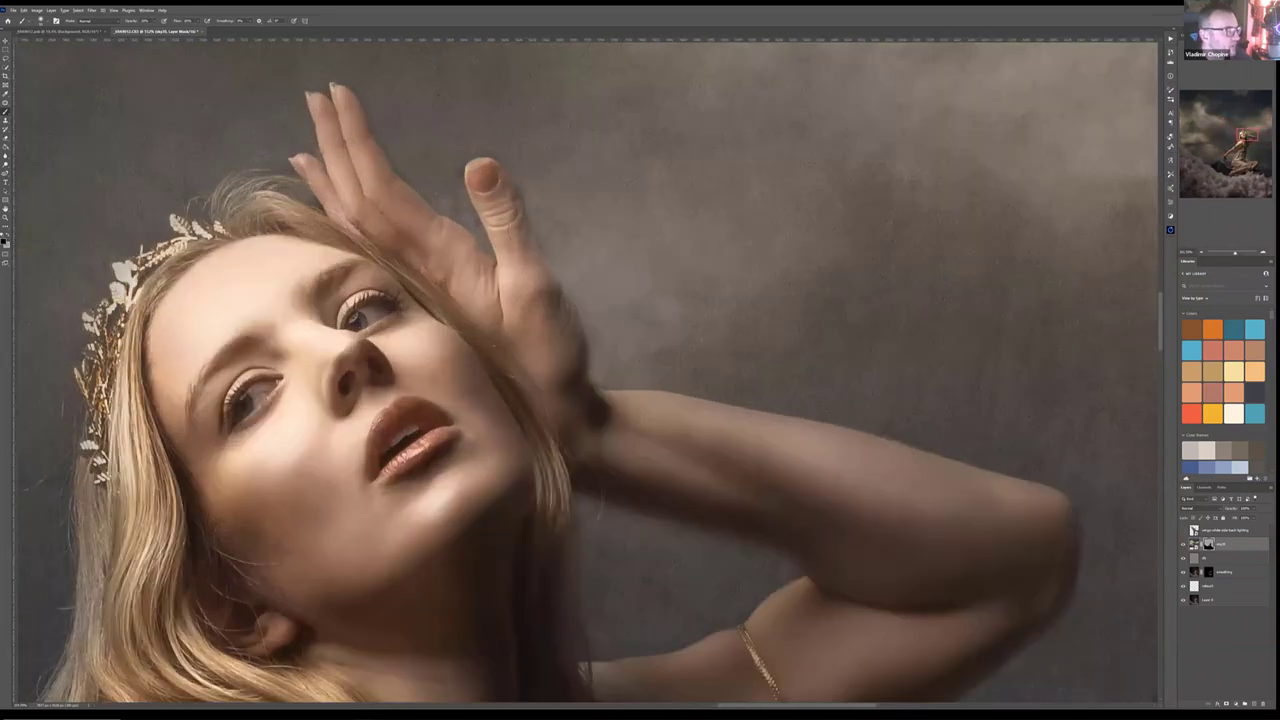
scroll(523, 263, up, 3)
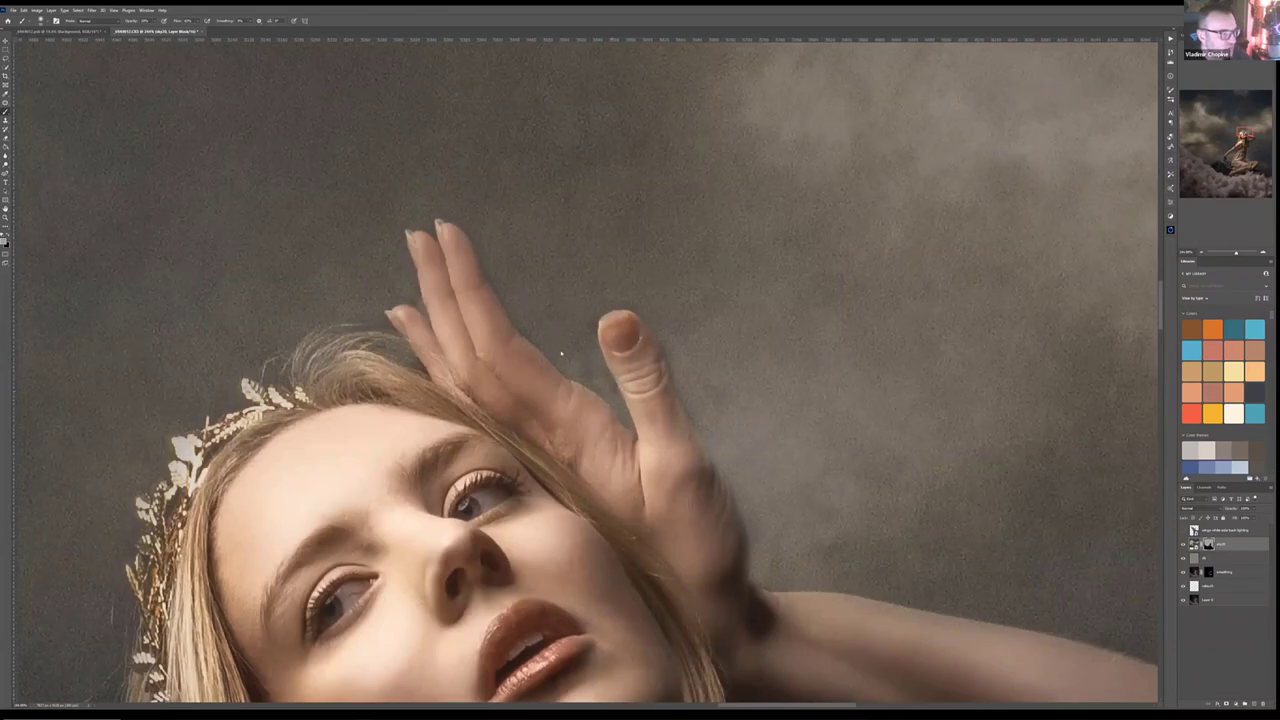
scroll(763, 334, down, 5)
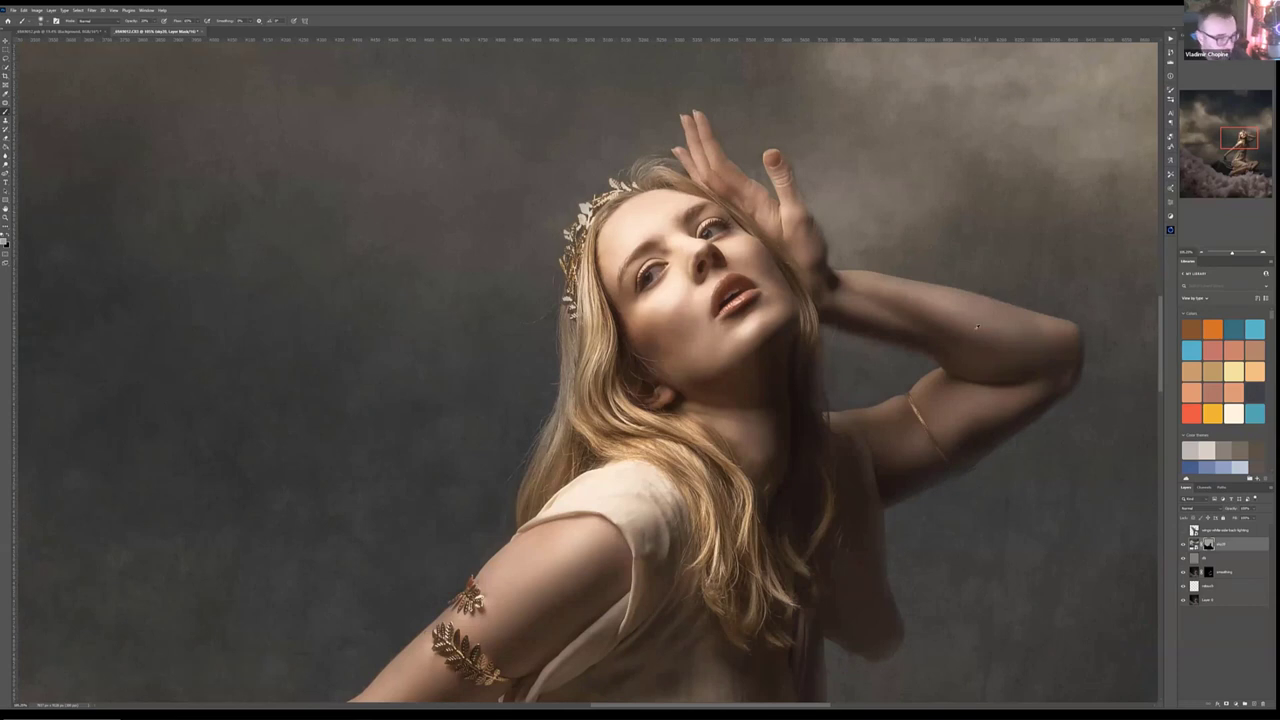
Step: Clean up the sky layer's mask along the underside of the raised forearm, beside the hair
scroll(972, 337, up, 1)
scroll(972, 337, up, 6)
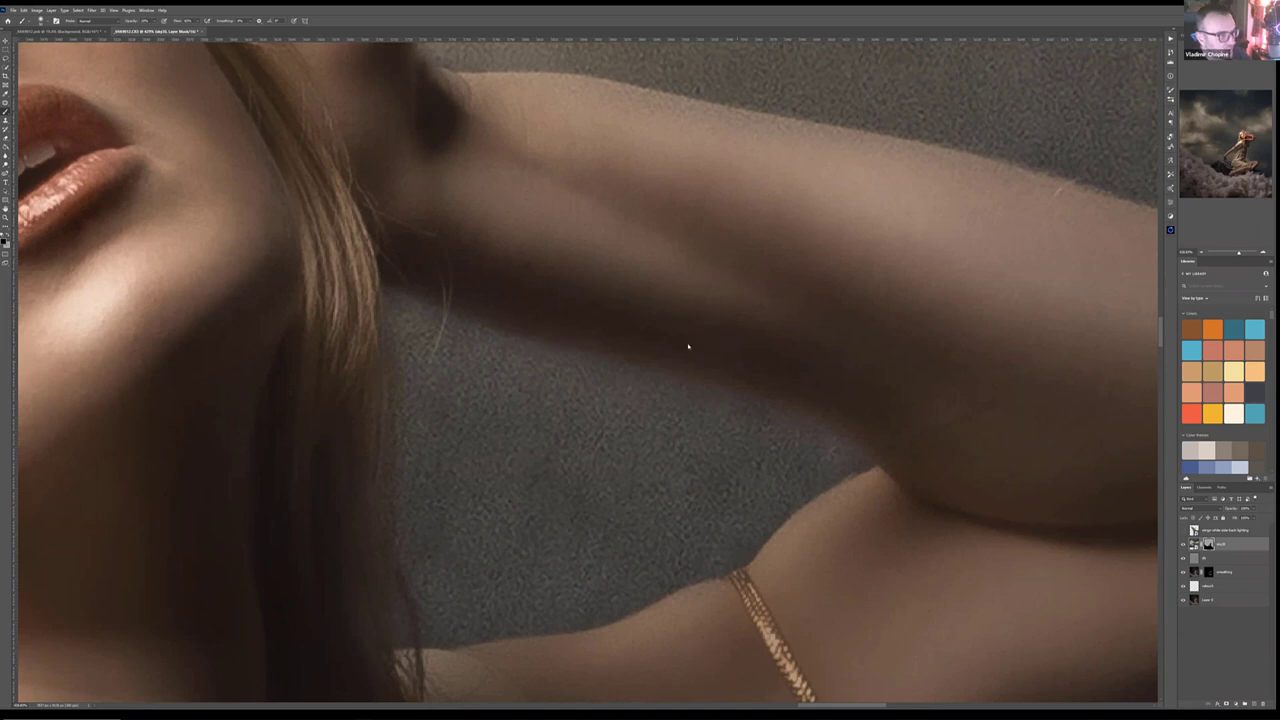
scroll(593, 343, down, 8)
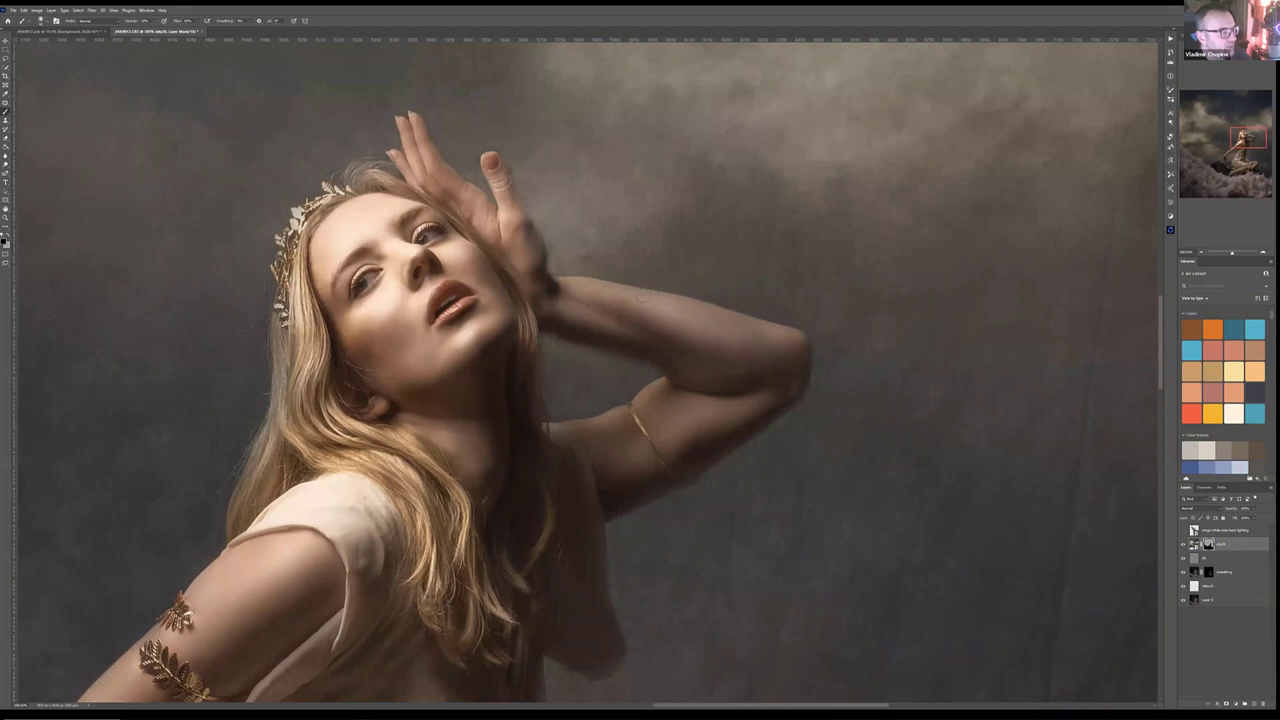
scroll(592, 343, down, 6)
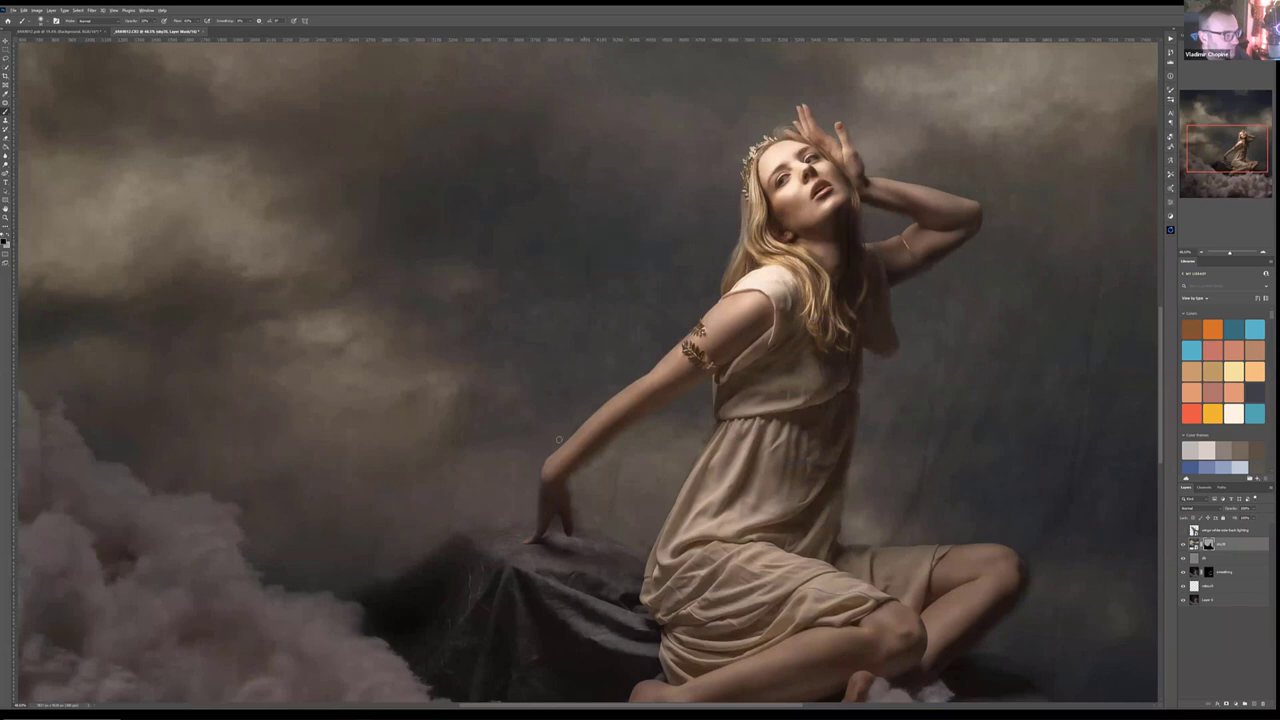
Step: Show the white wings layer and compare its placement with the winged version in the other open document
key(ctrl+0)
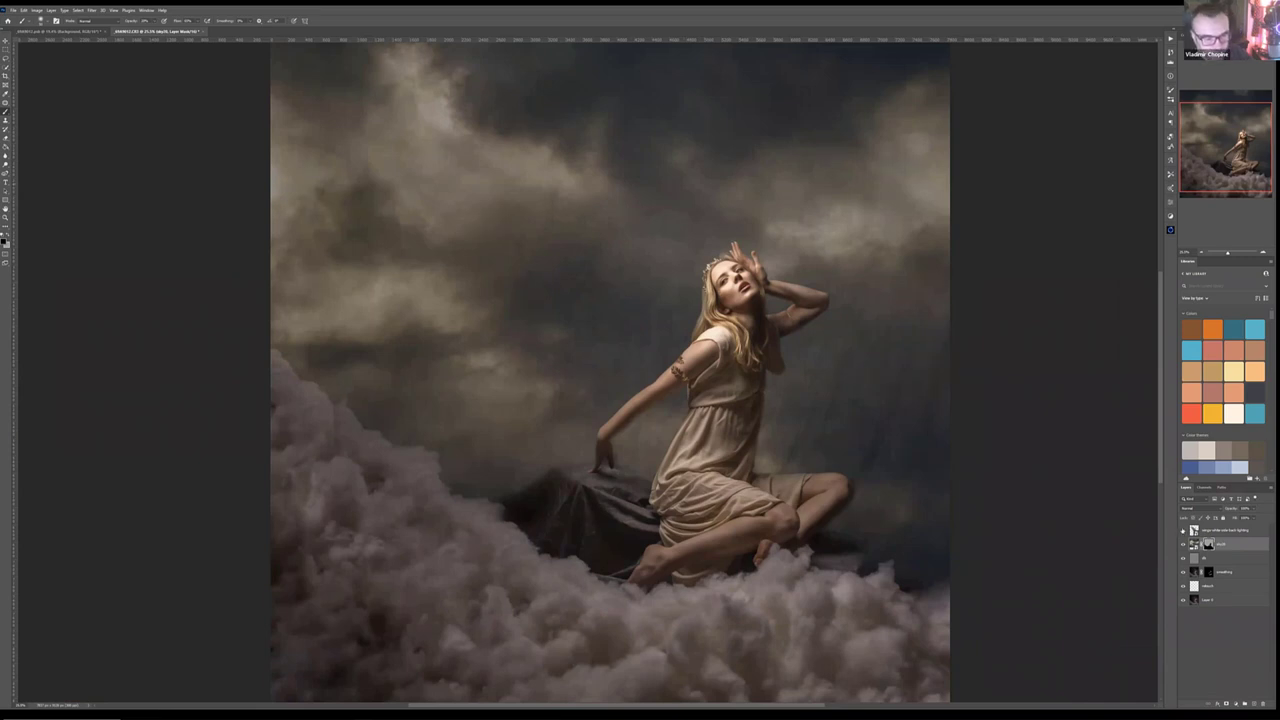
click(1184, 531)
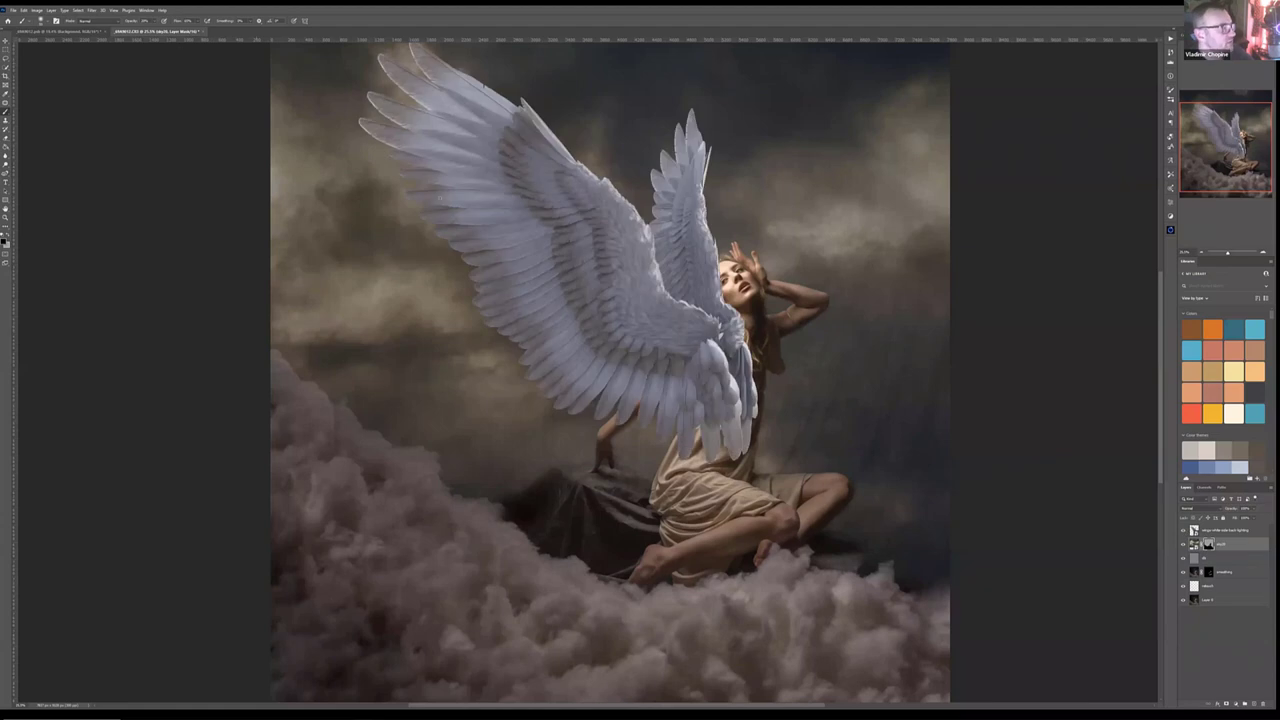
key(ctrl+minus)
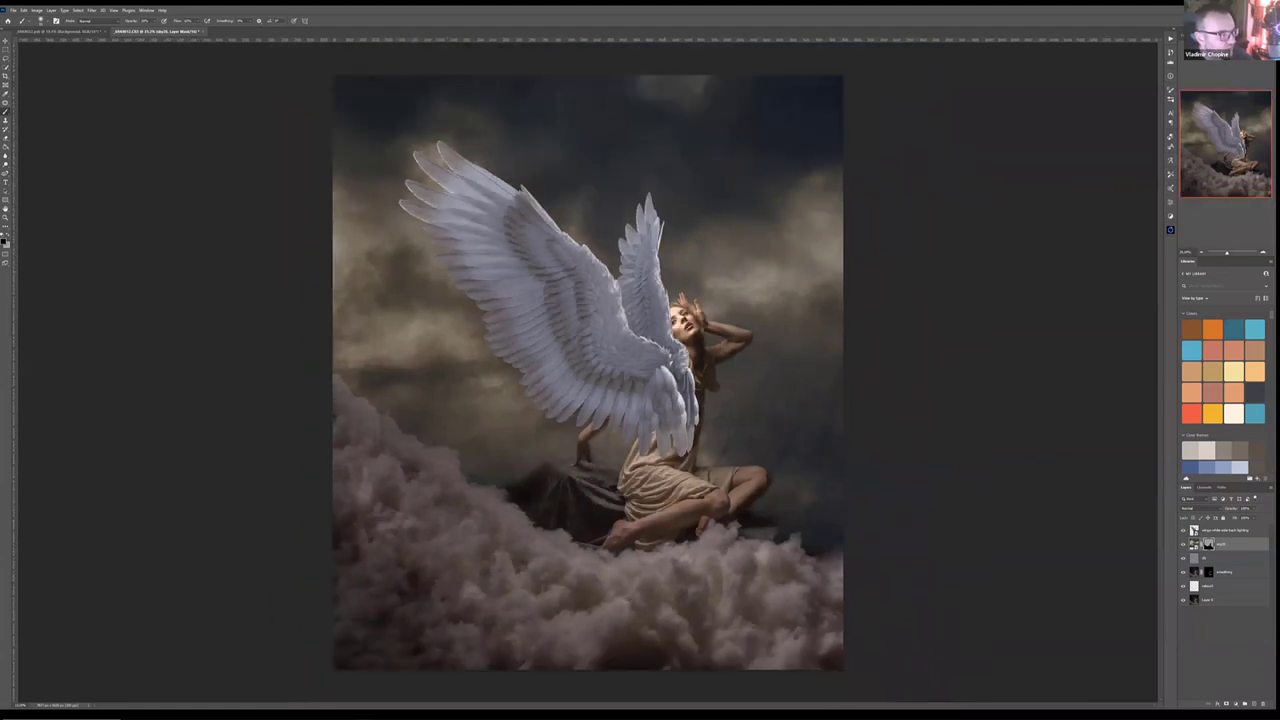
key(ctrl+Tab)
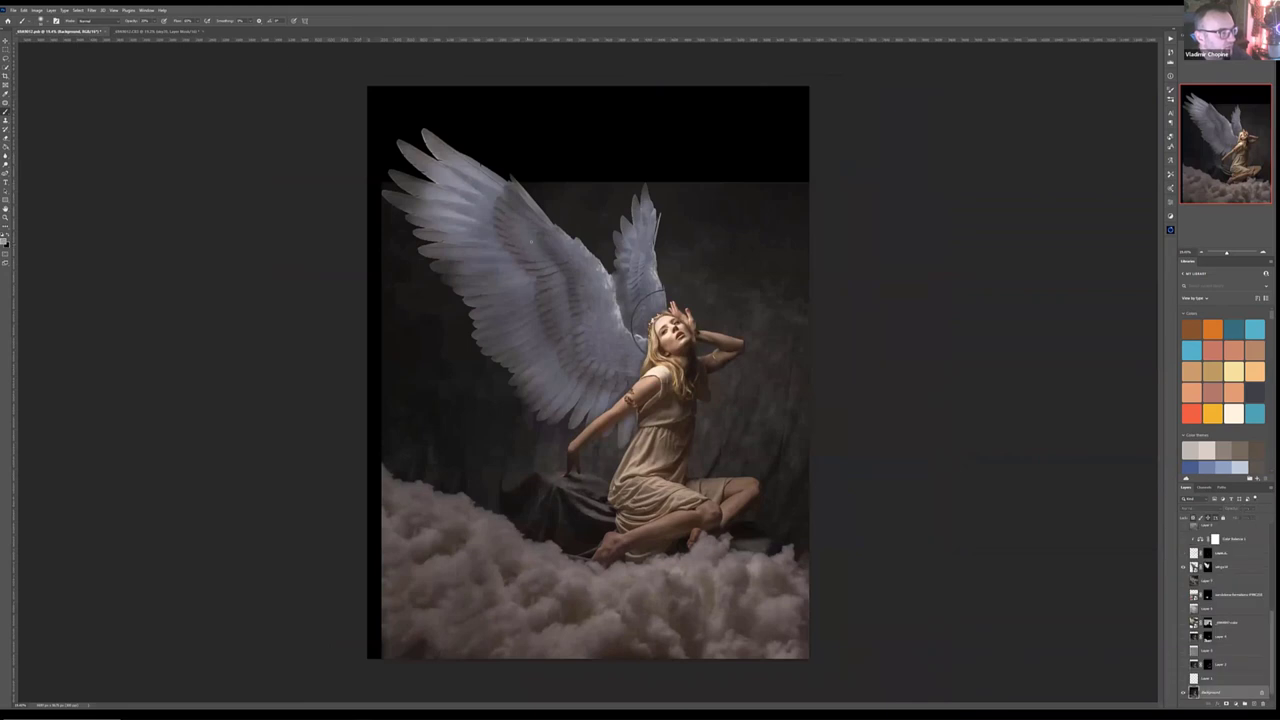
click(166, 32)
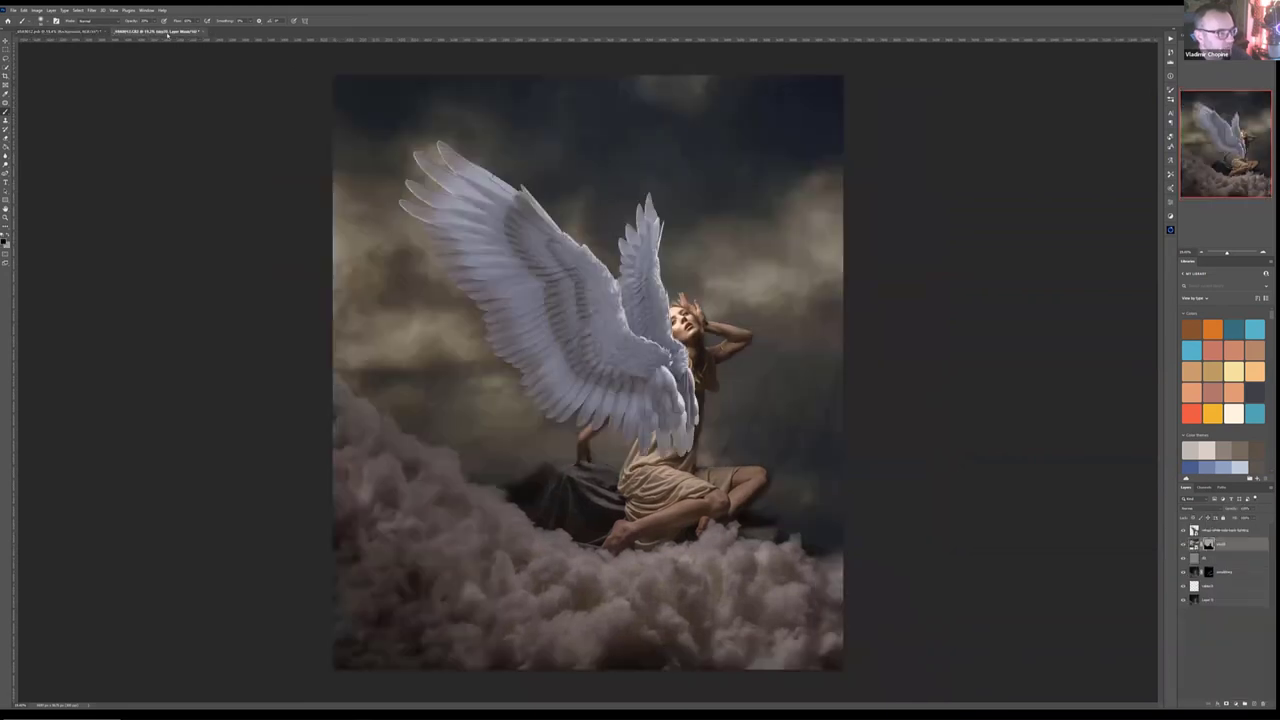
Step: Select the wings layer and adjust its rotation and position with Free Transform so the wing bases sit over the model's back
key(v)
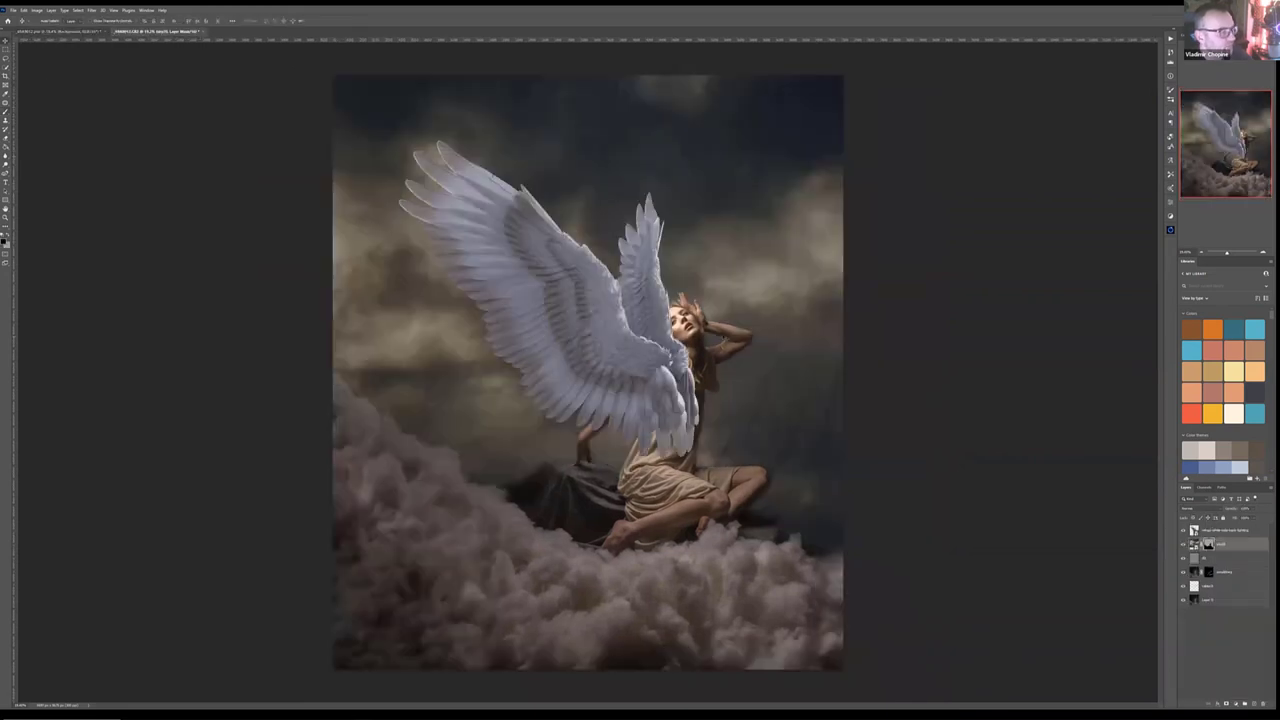
click(1220, 530)
mouse_move(568, 305)
mouse_down()
mouse_move(492, 240)
mouse_move(557, 297)
mouse_move(578, 298)
mouse_up()
key(ctrl+t)
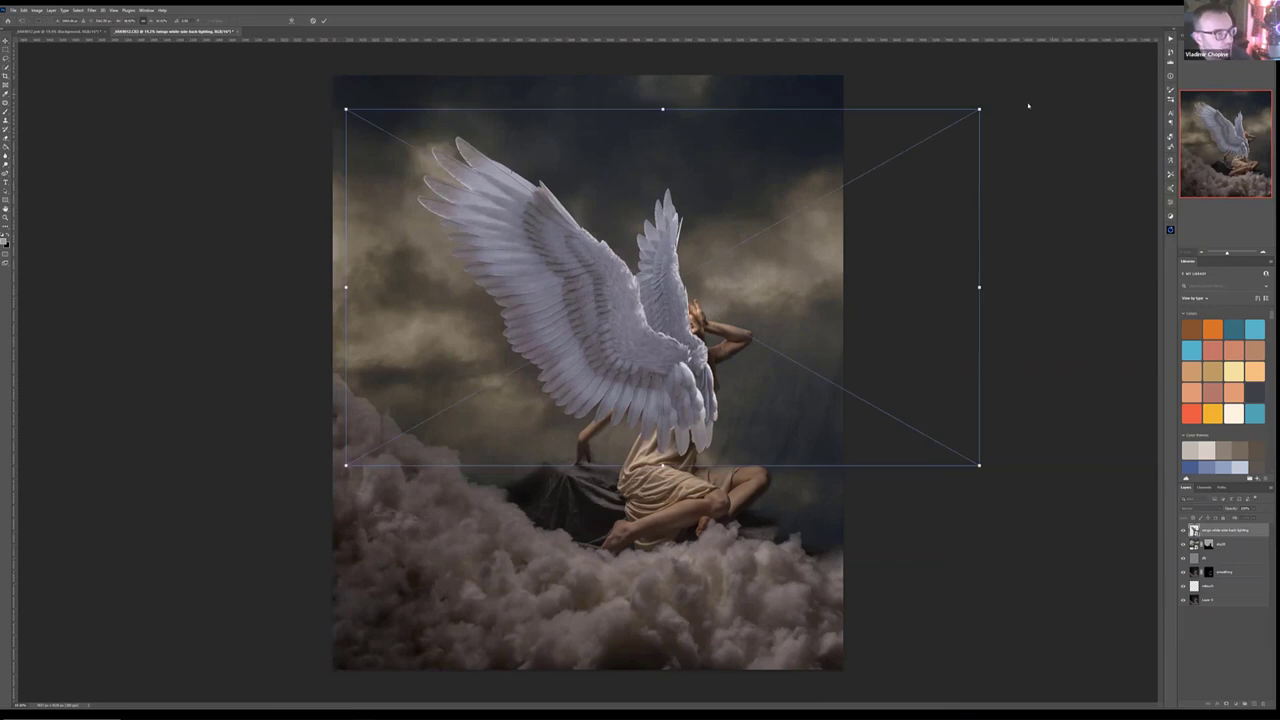
drag(988, 106, 897, 63)
mouse_move(695, 358)
mouse_down()
mouse_move(582, 373)
mouse_move(674, 364)
mouse_up()
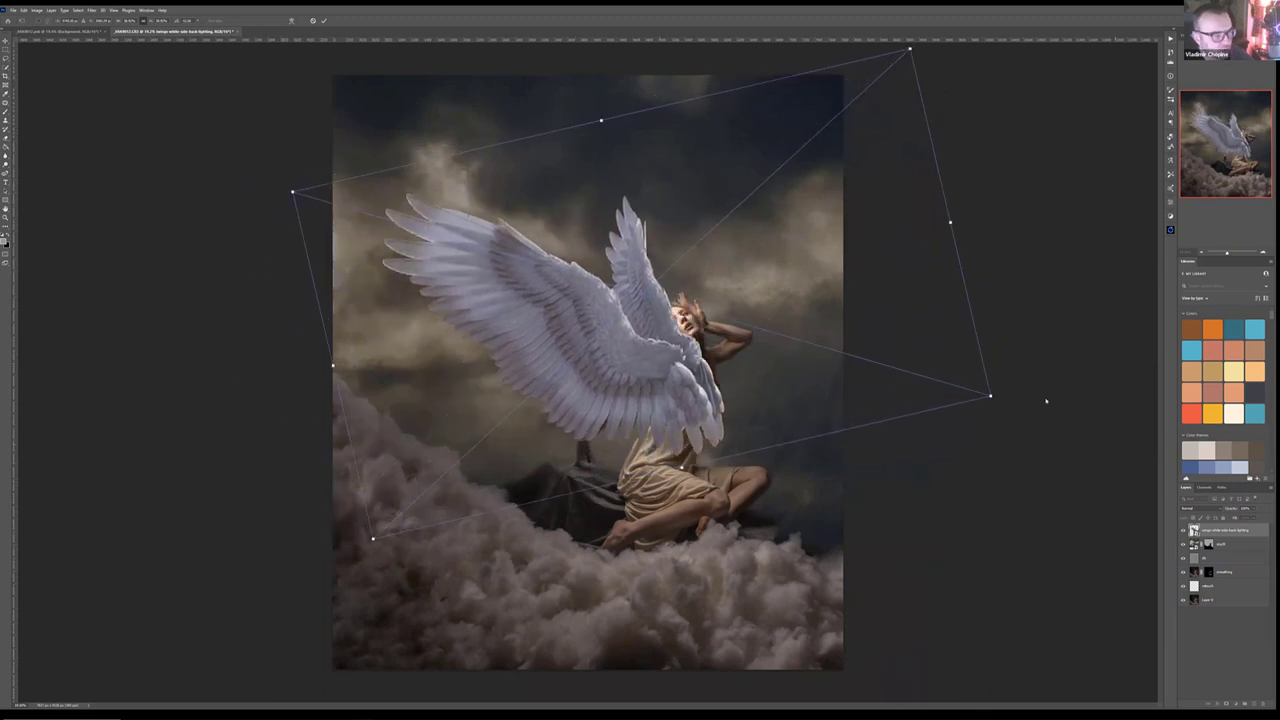
drag(1000, 396, 975, 450)
drag(708, 382, 728, 360)
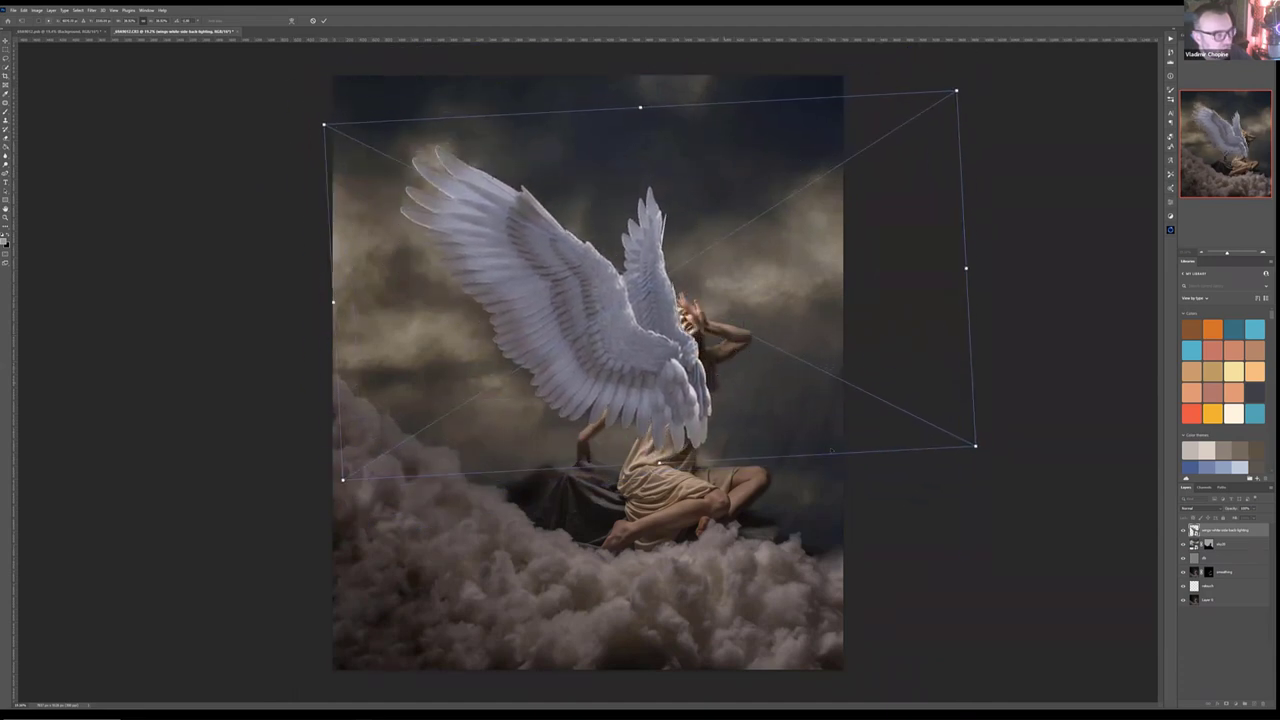
drag(976, 451, 968, 462)
key(Return)
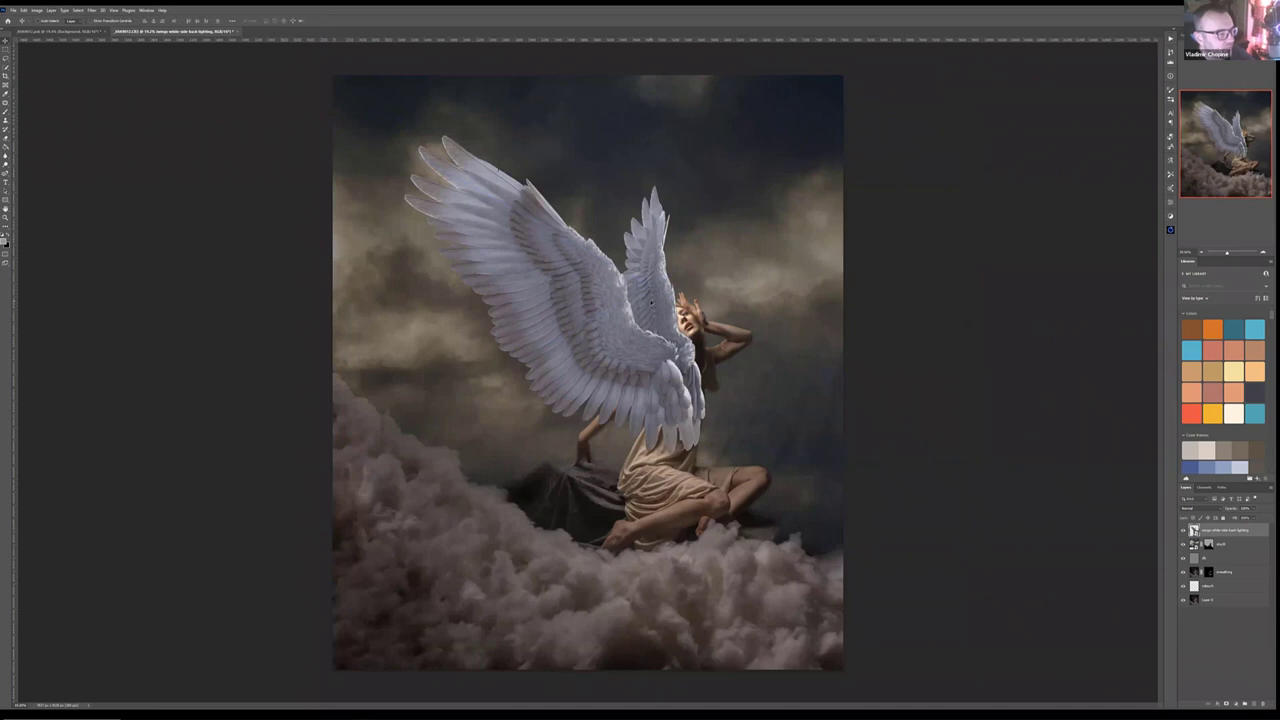
mouse_move(650, 304)
mouse_down()
mouse_move(561, 278)
mouse_move(641, 301)
mouse_up()
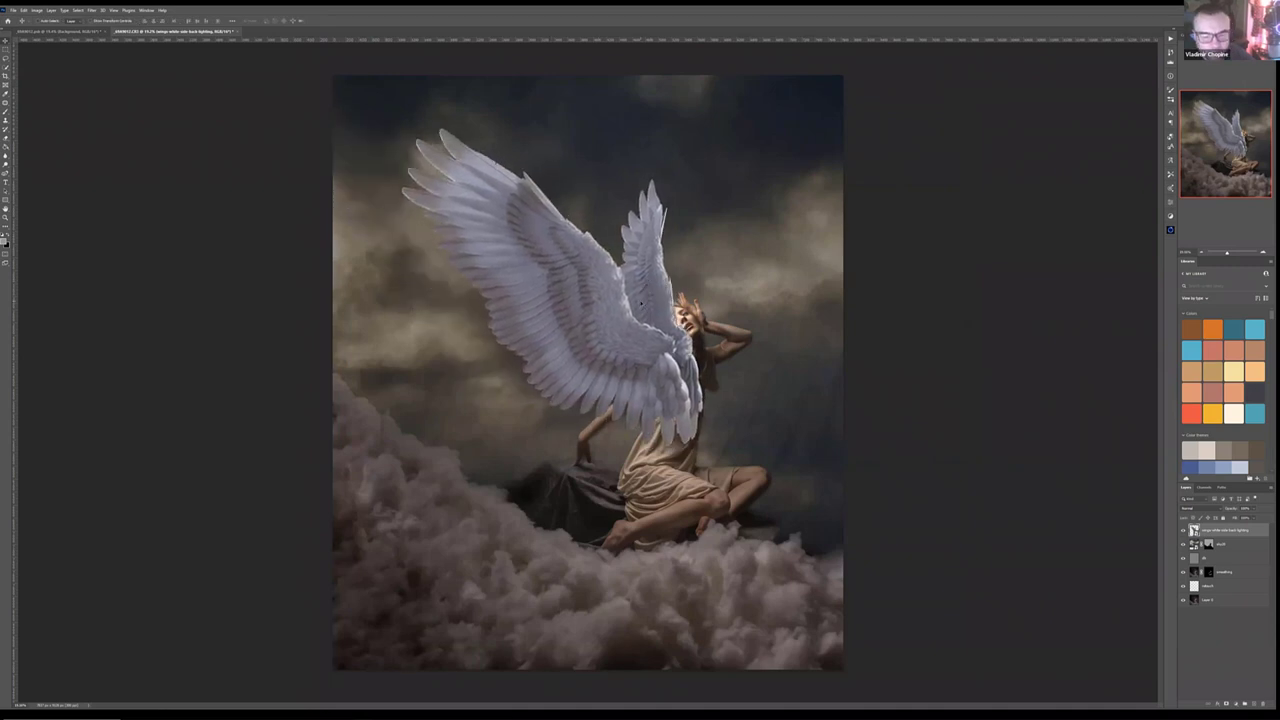
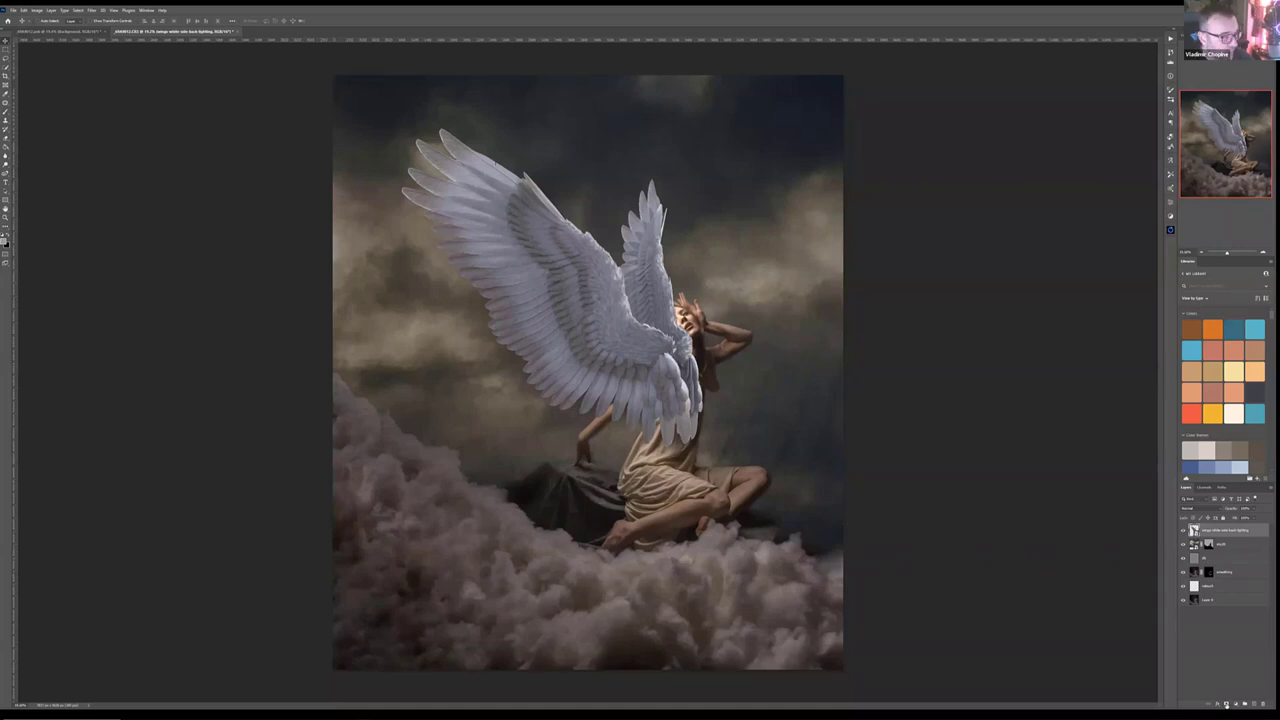
alt+click(1226, 703)
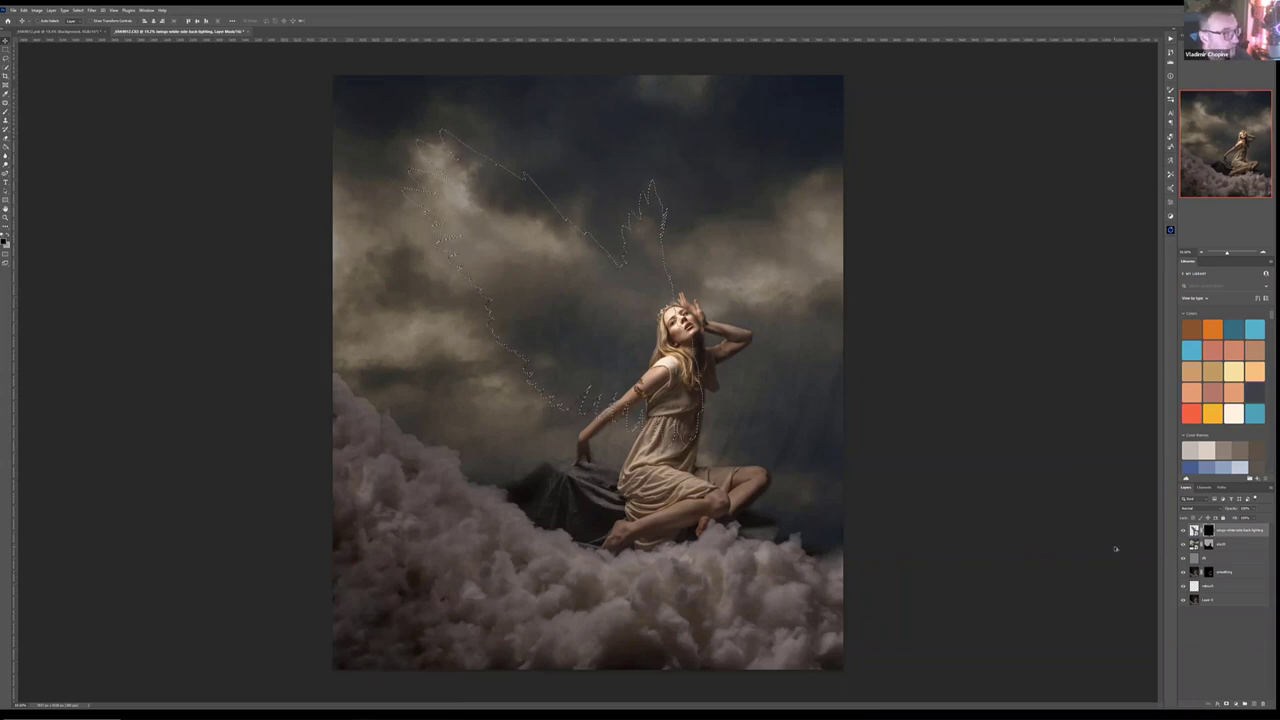
key(alt+BackSpace)
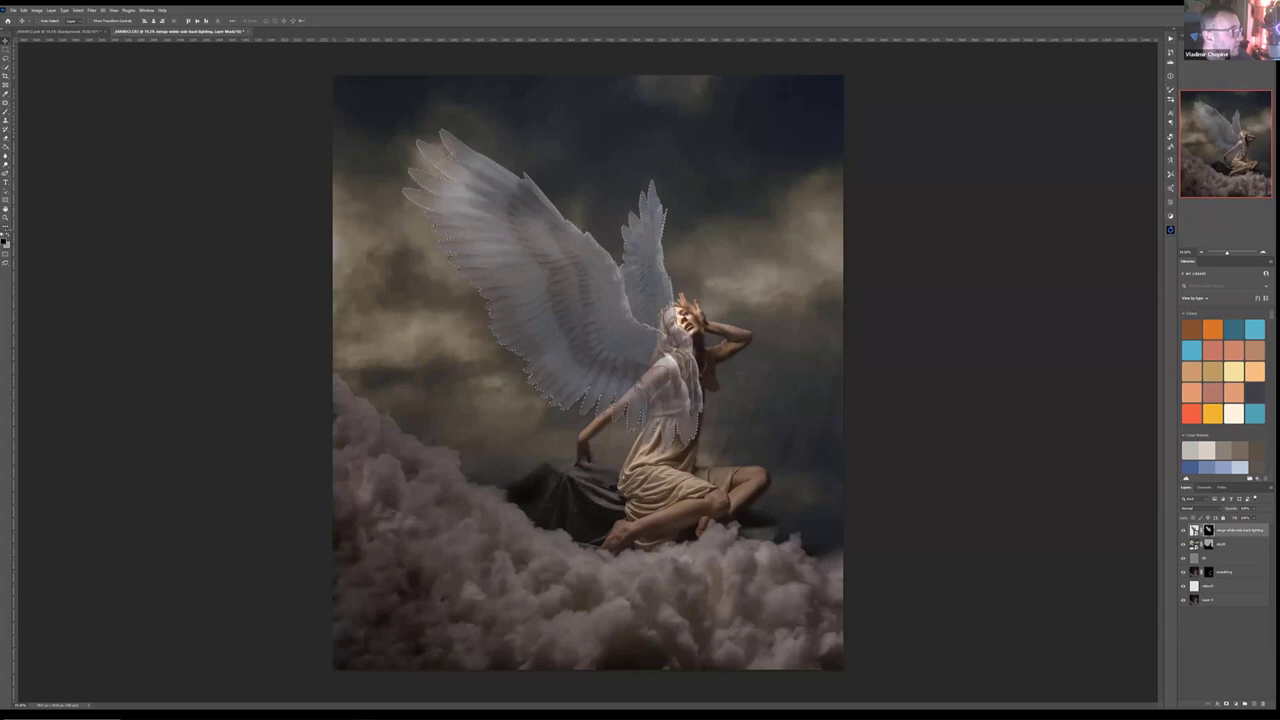
click(6, 235)
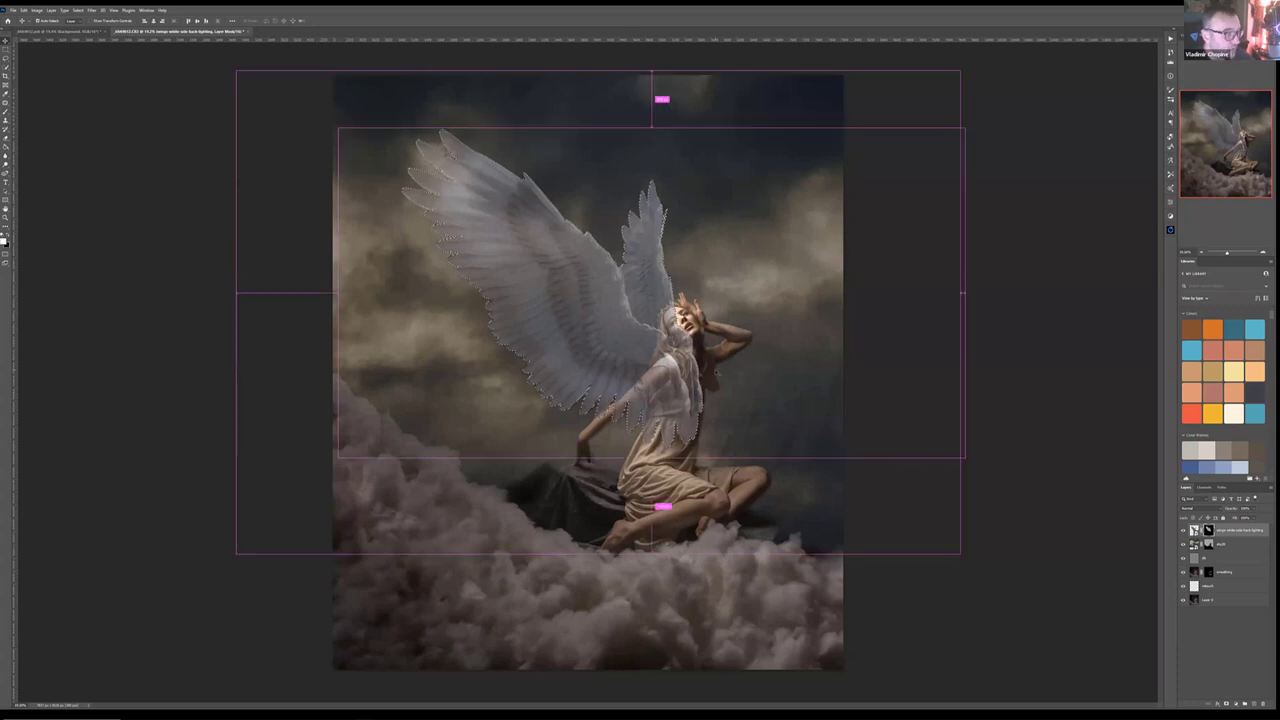
key(ctrl+BackSpace)
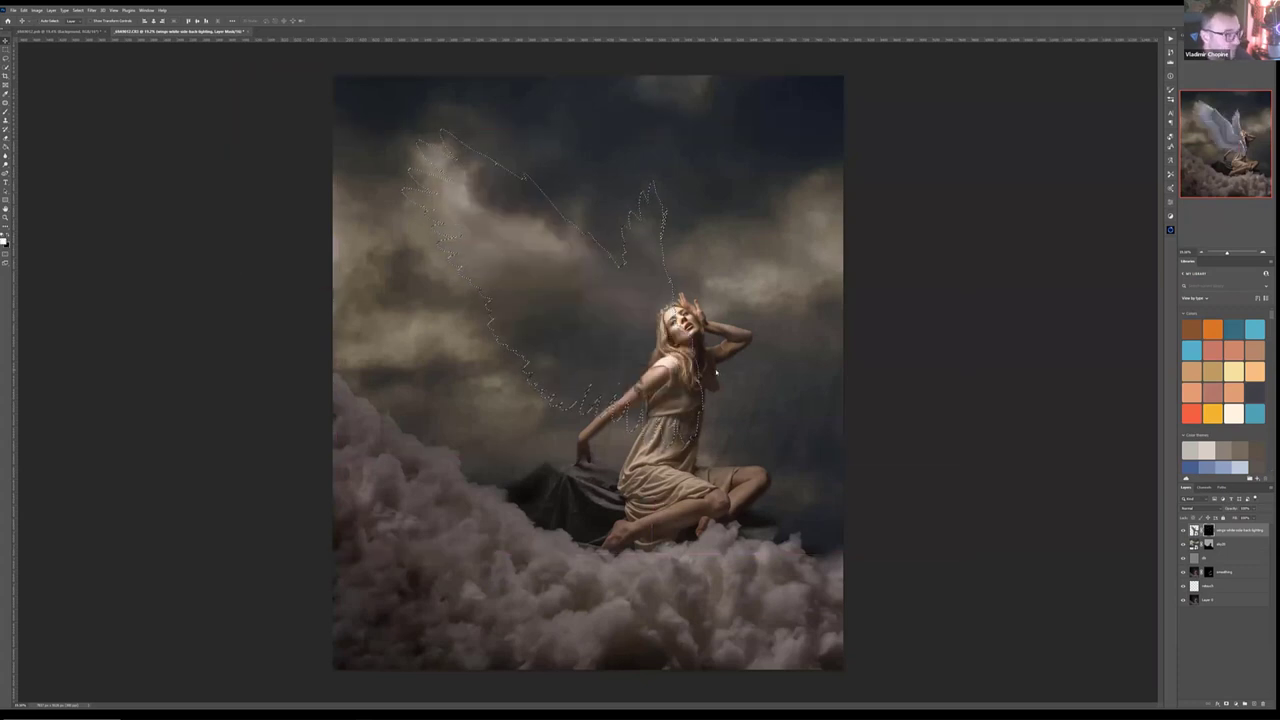
key(ctrl+z)
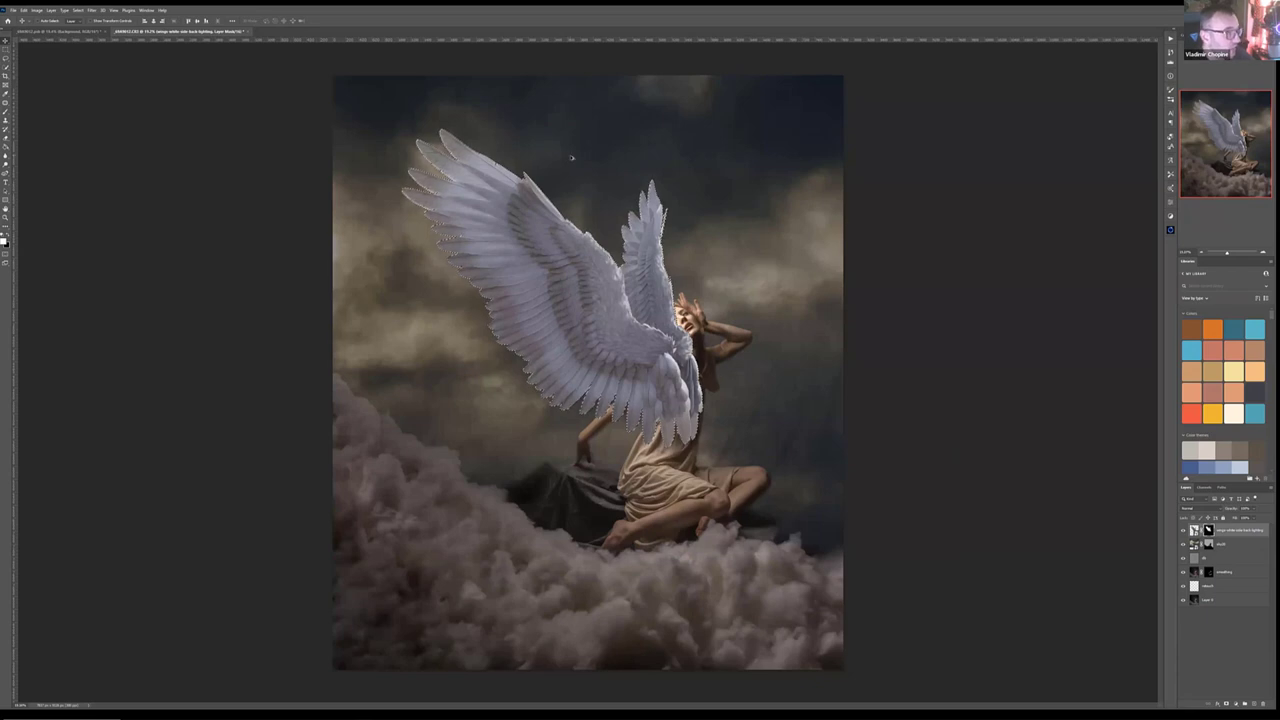
scroll(574, 188, up, 5)
scroll(576, 210, up, 4)
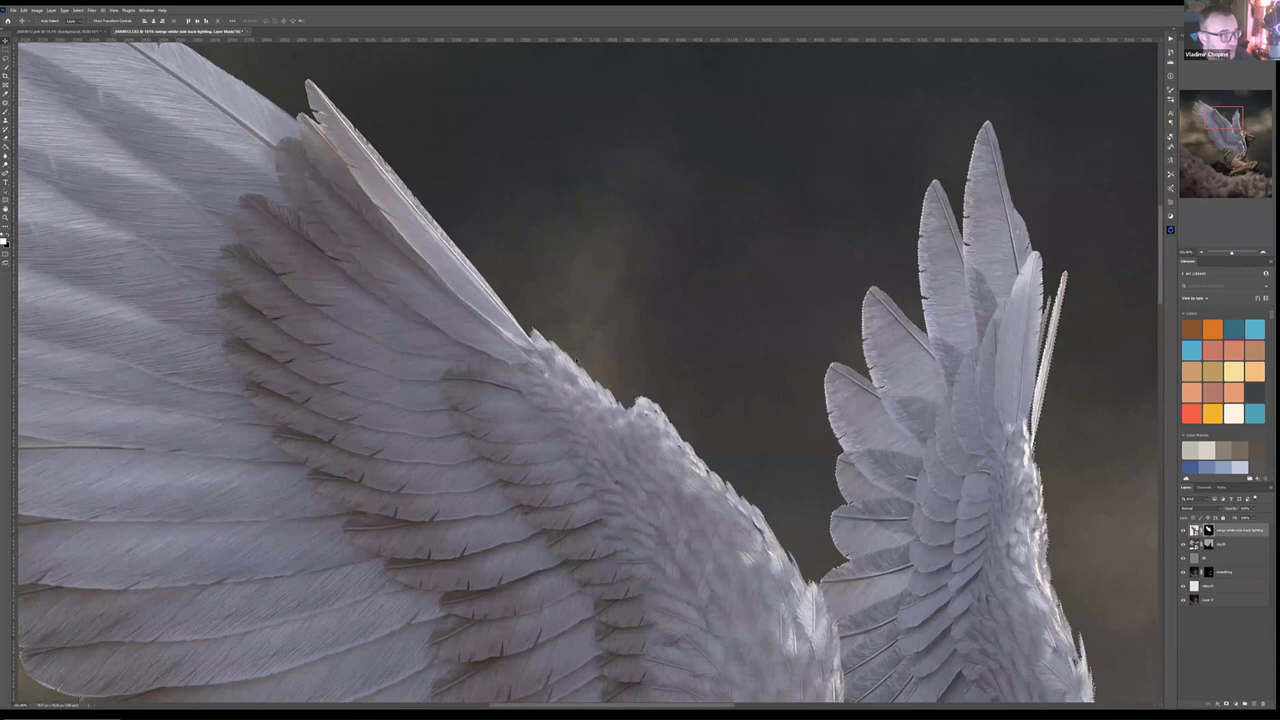
scroll(577, 360, down, 4)
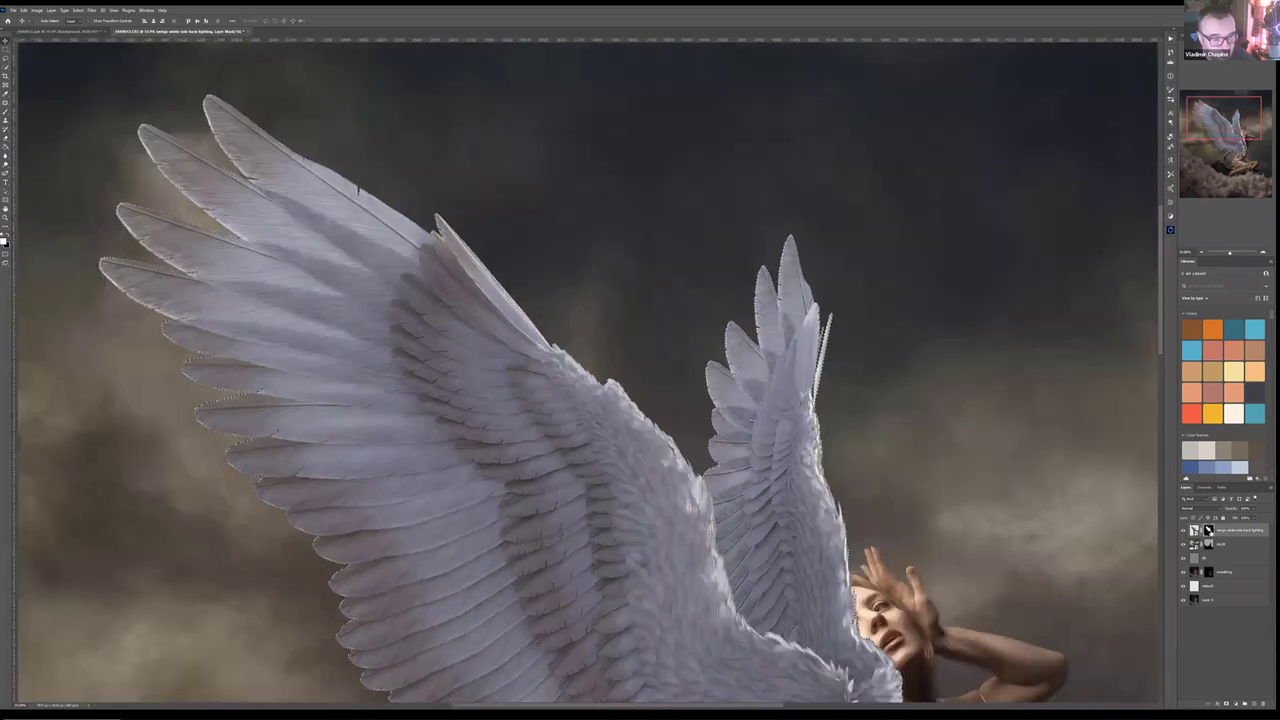
drag(1256, 610, 1262, 703)
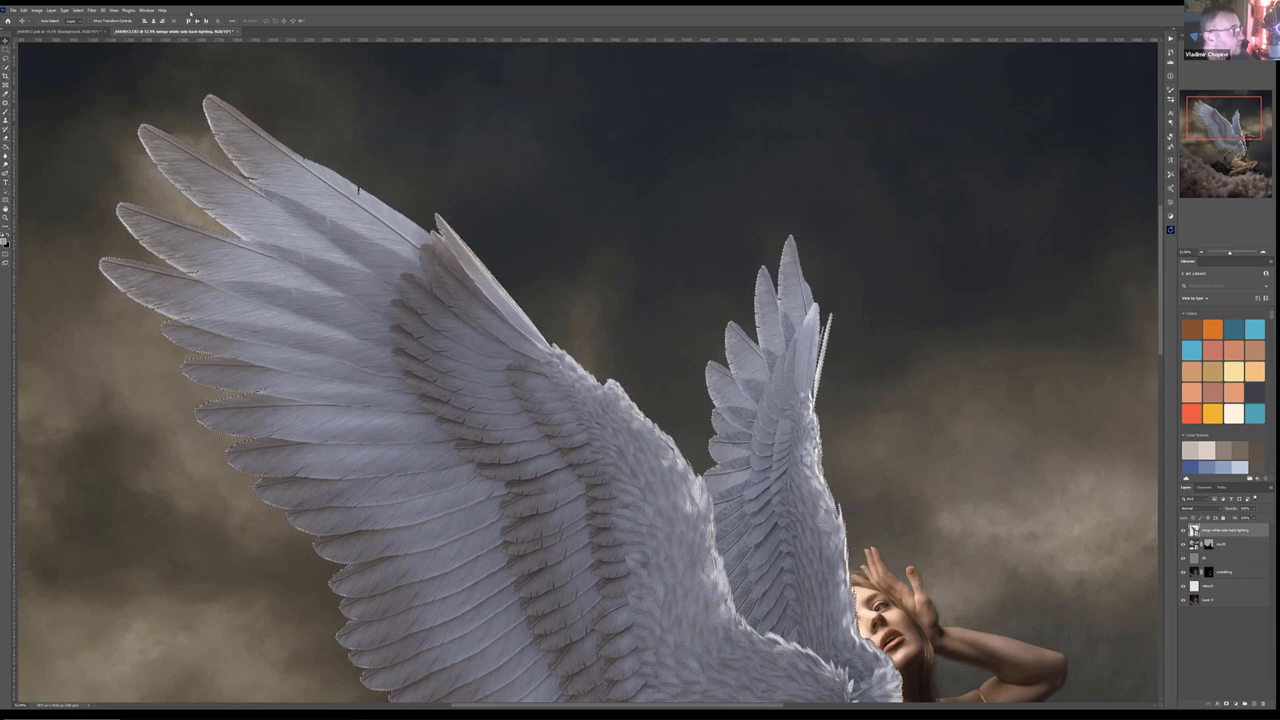
Step: Contract the selection around the wings and feather its edge
click(80, 10)
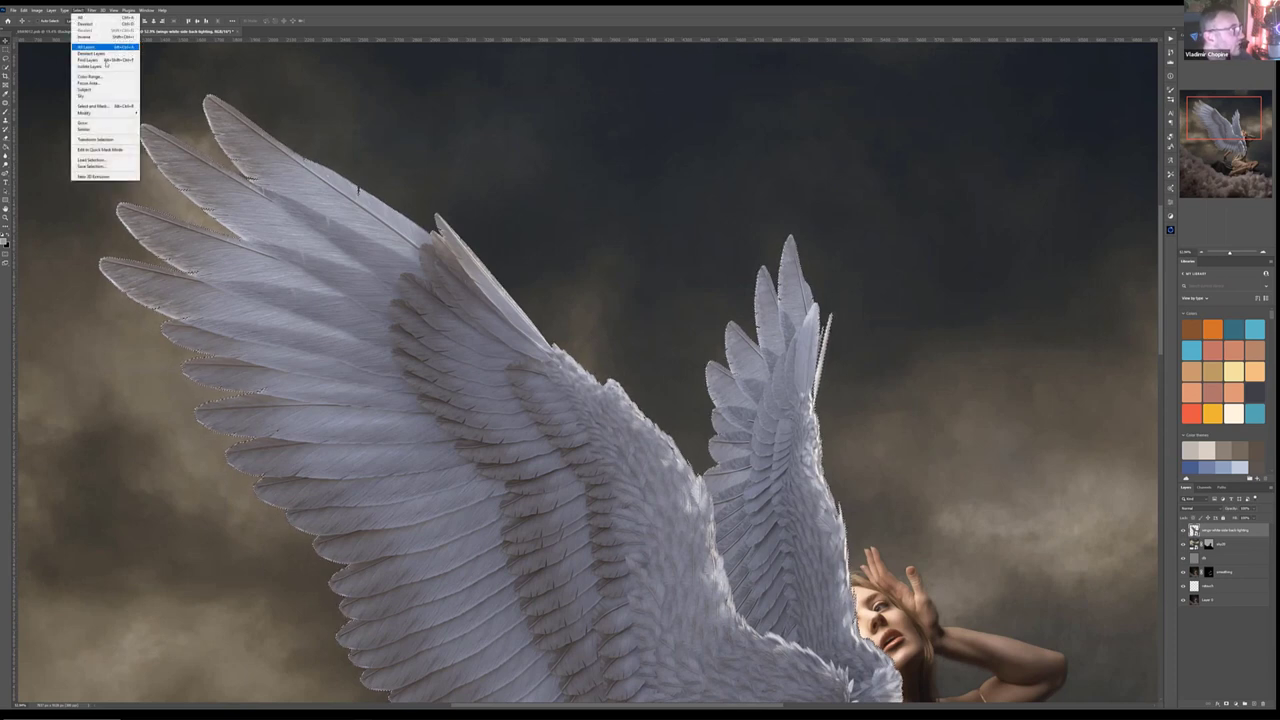
mouse_move(125, 112)
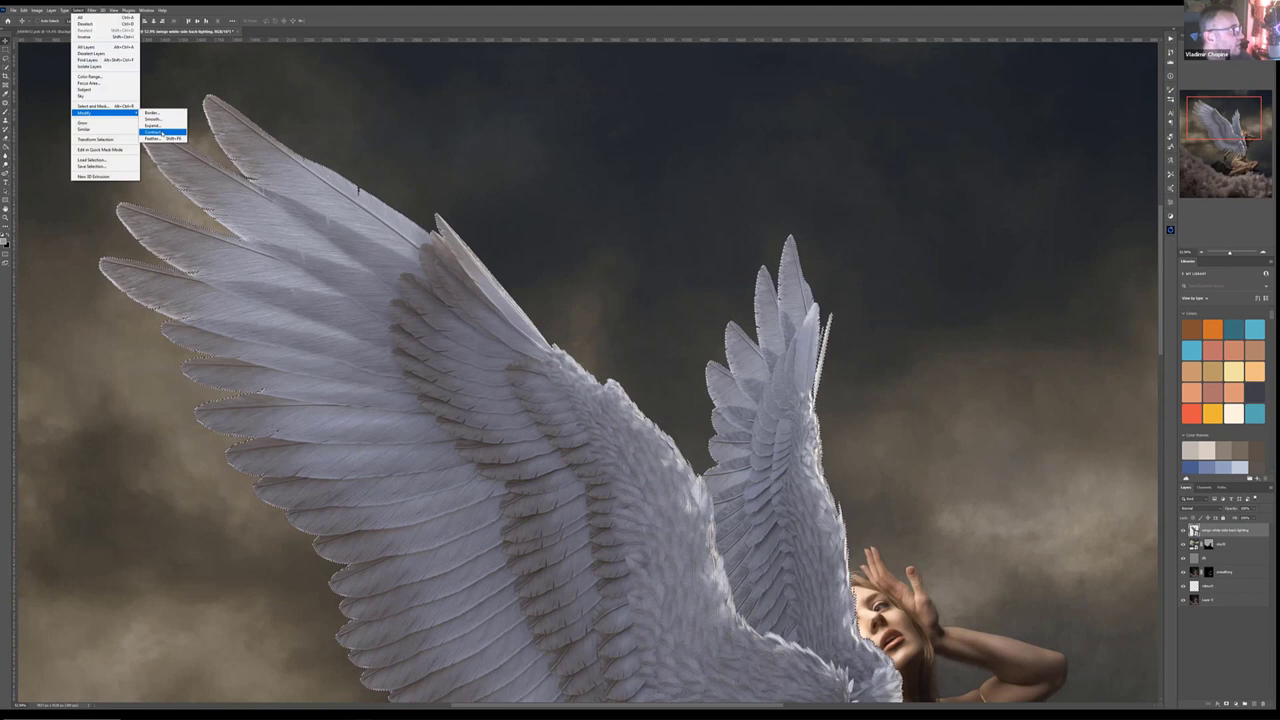
click(156, 131)
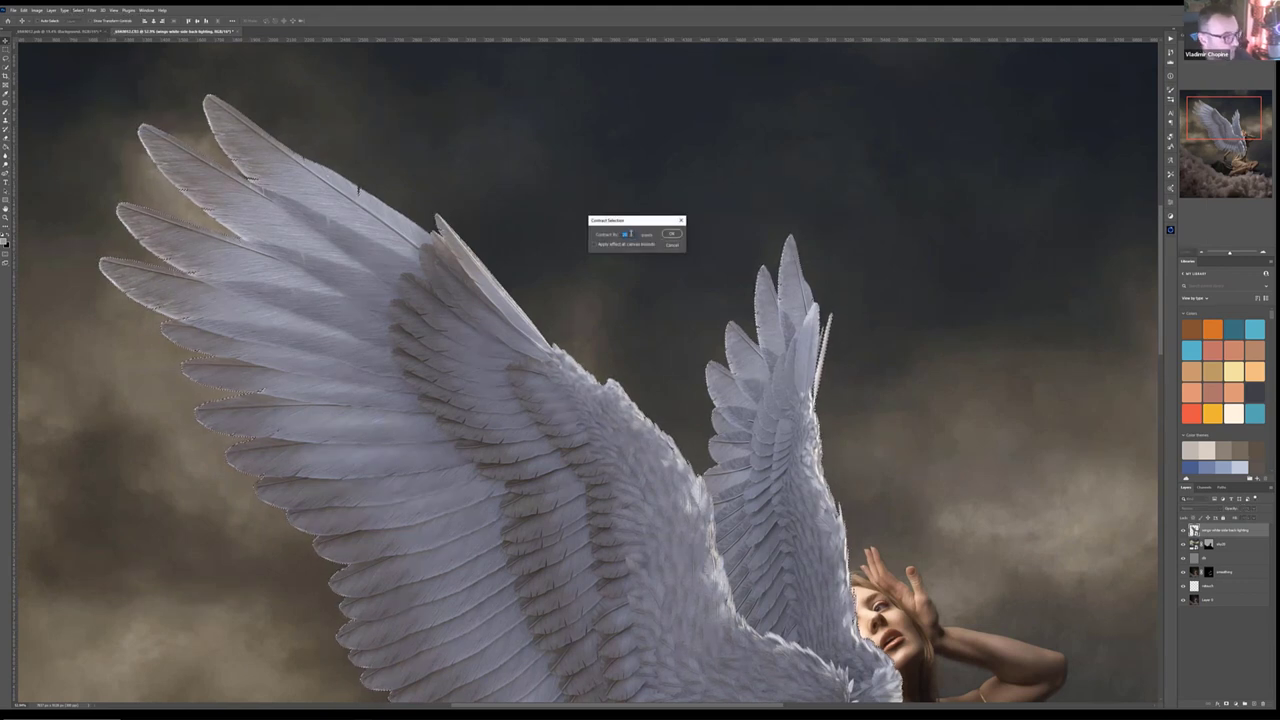
click(671, 234)
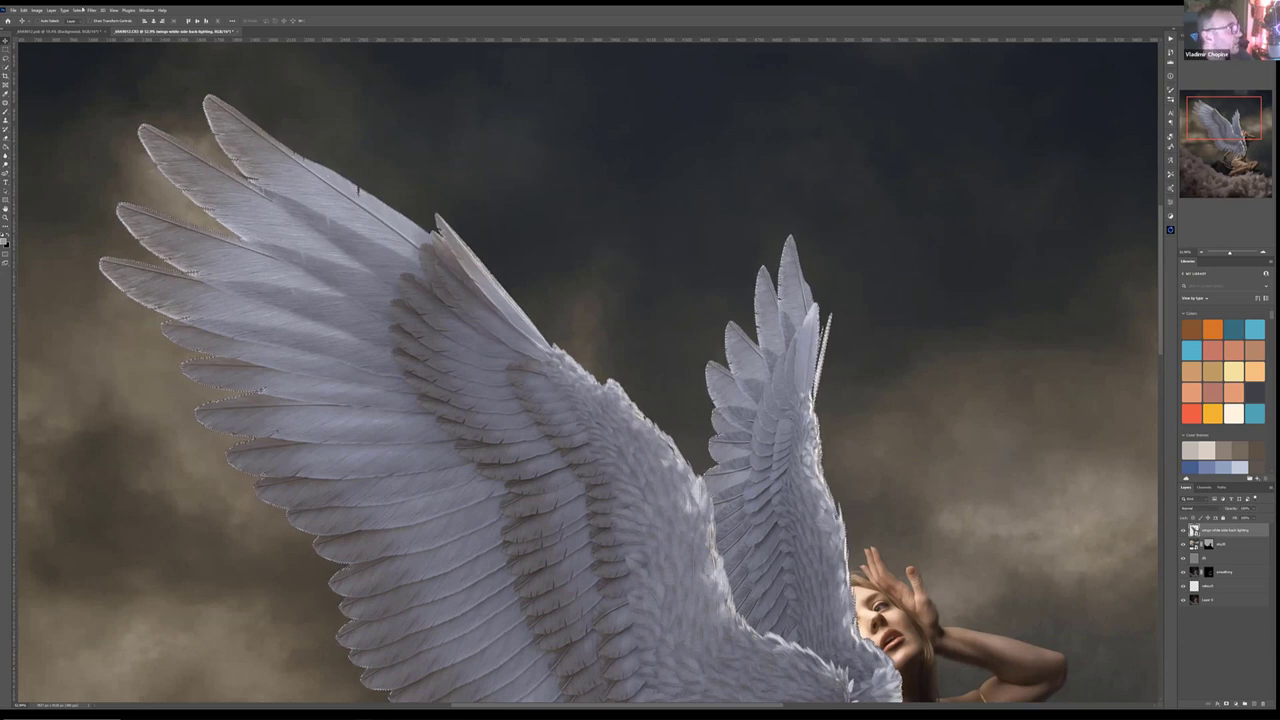
click(77, 11)
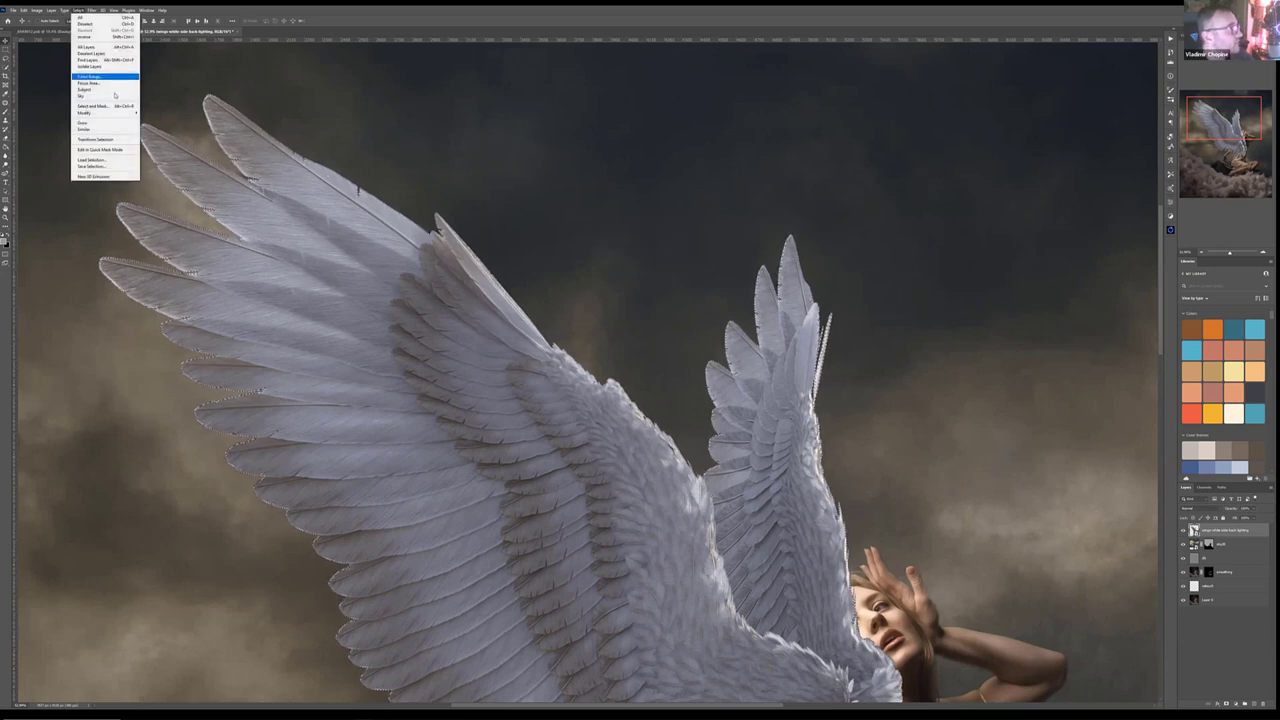
mouse_move(105, 112)
click(155, 138)
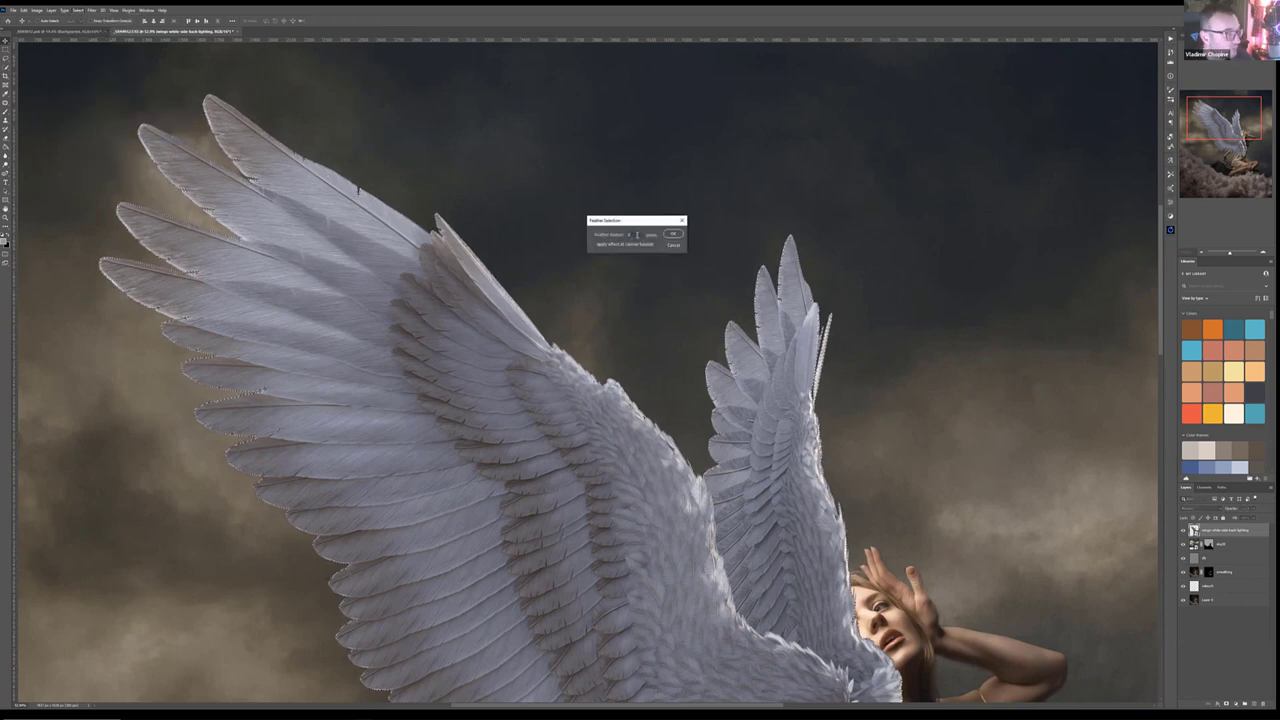
click(677, 235)
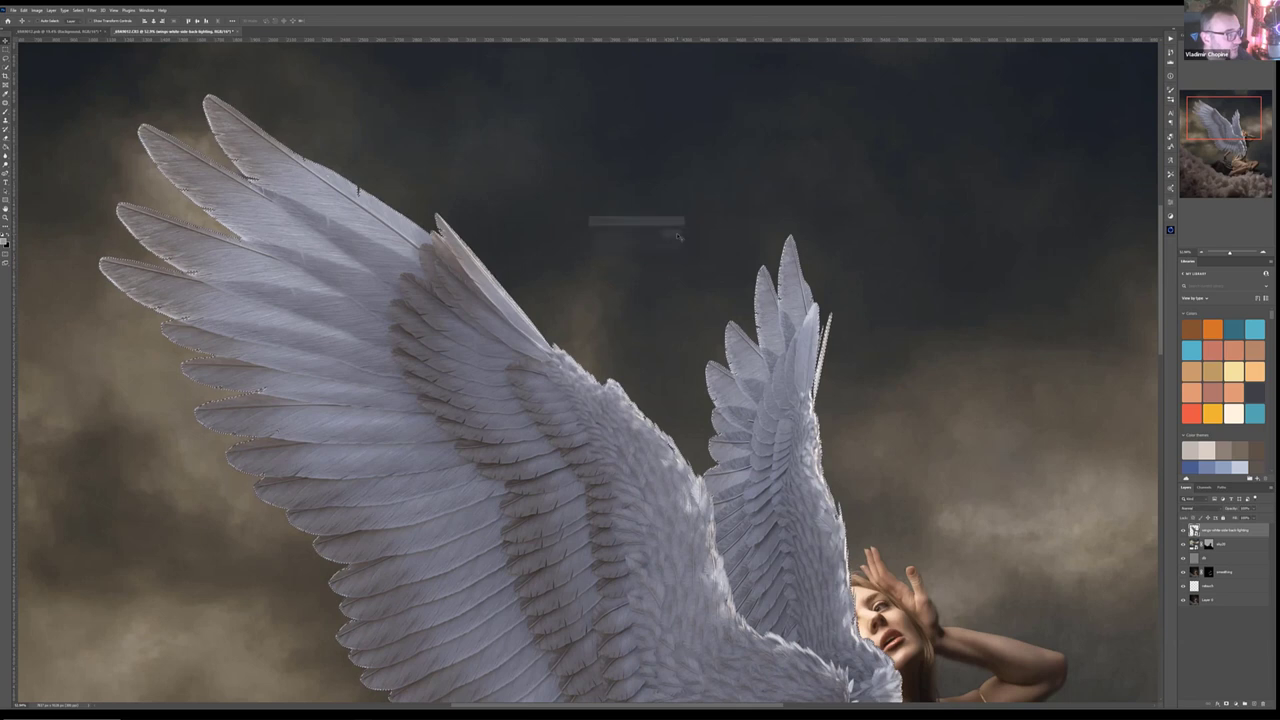
Step: Add a layer mask to the wings layer that keeps only the selected wing area visible
alt+click(1228, 706)
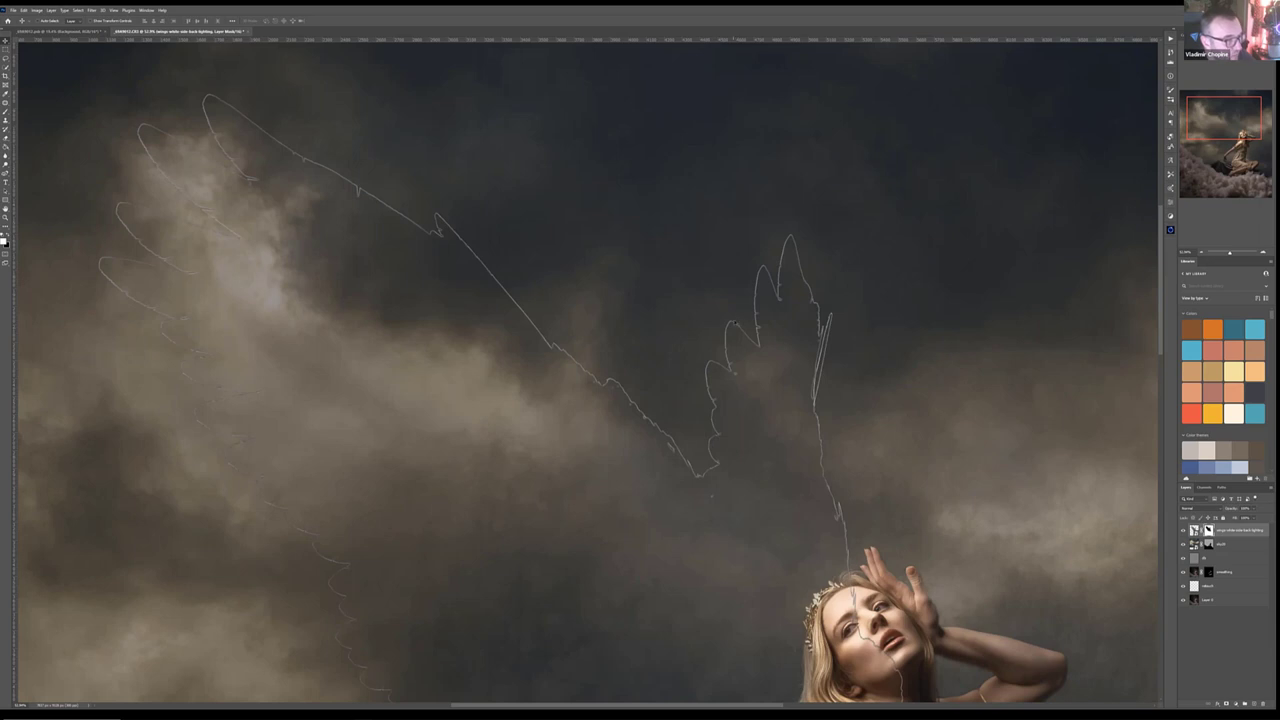
key(ctrl+z)
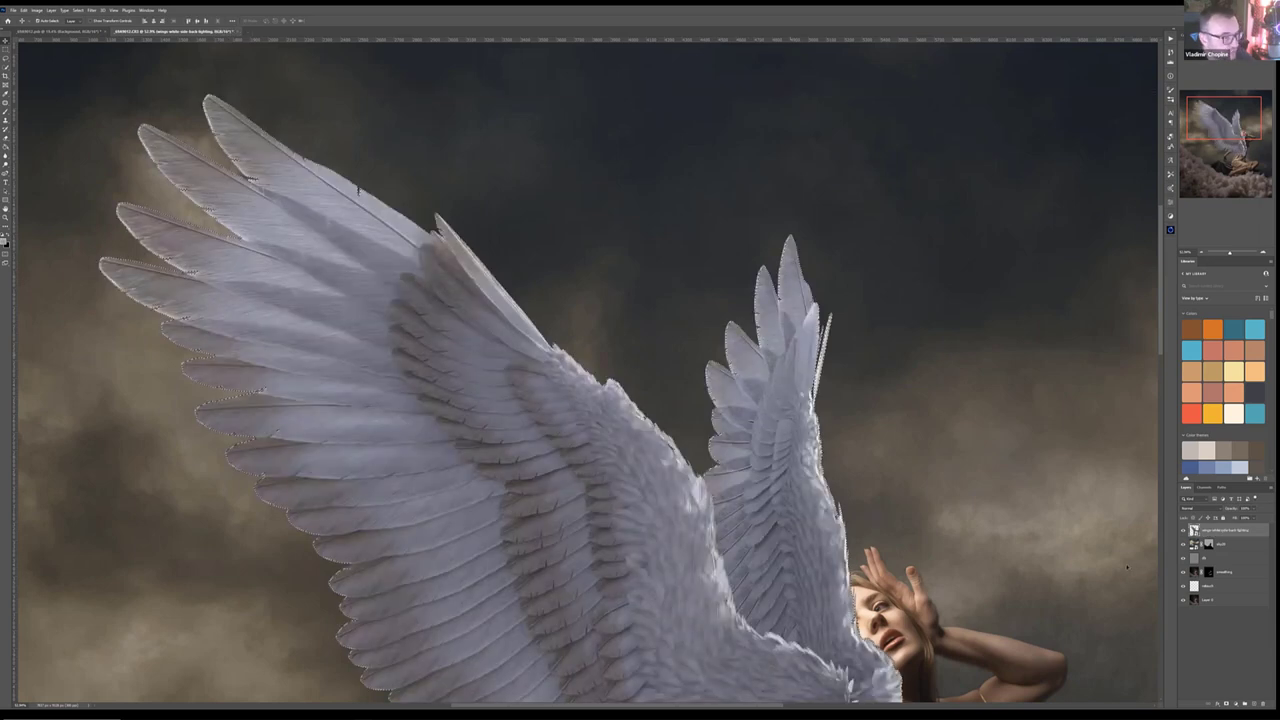
click(1227, 703)
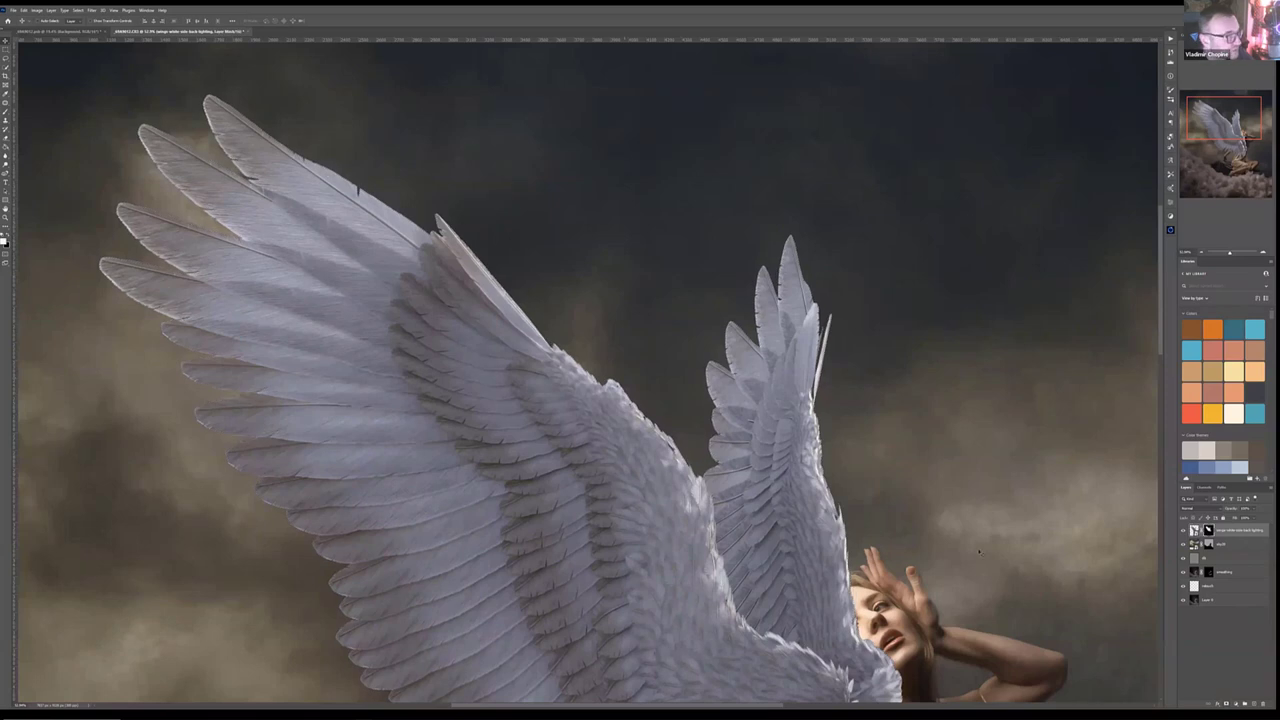
Step: Turn the wings layer's mask off and on to compare the feather edges close up and in the full image
alt+click(1208, 530)
alt+click(1208, 530)
shift+click(1209, 531)
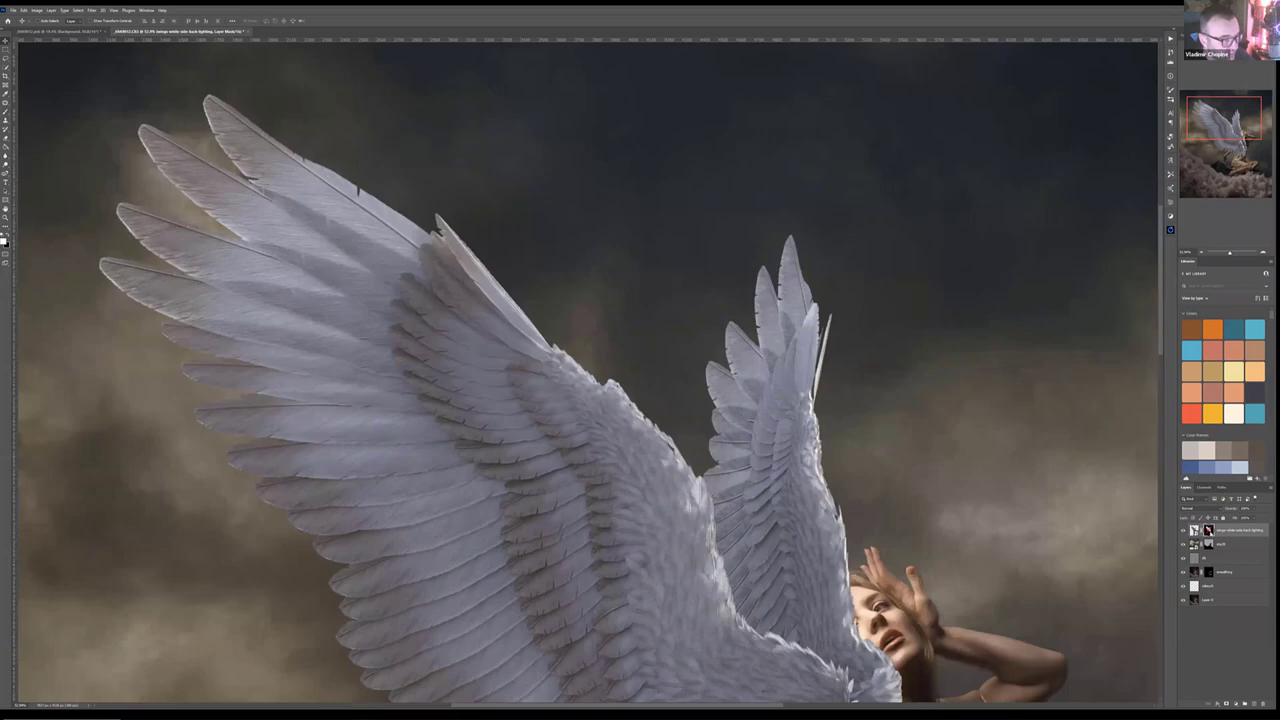
shift+click(1209, 531)
scroll(741, 328, up, 8)
click(1184, 530)
click(1184, 530)
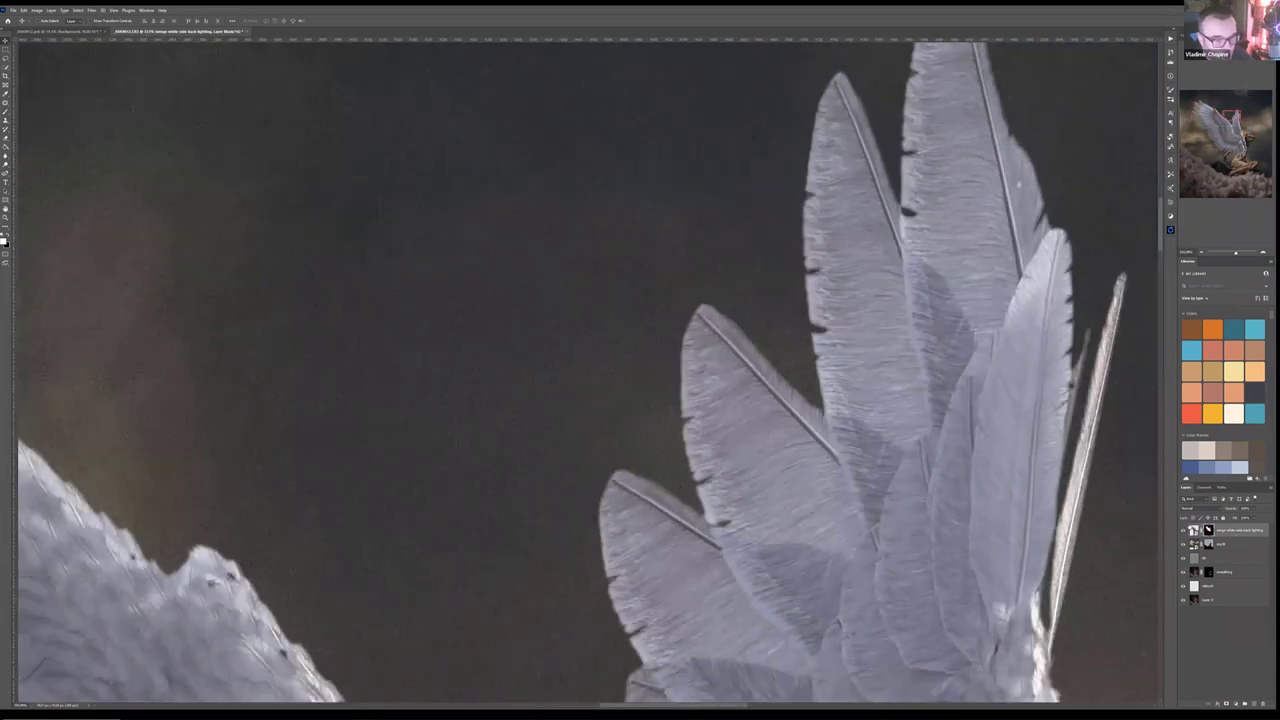
shift+click(1208, 531)
shift+click(1208, 531)
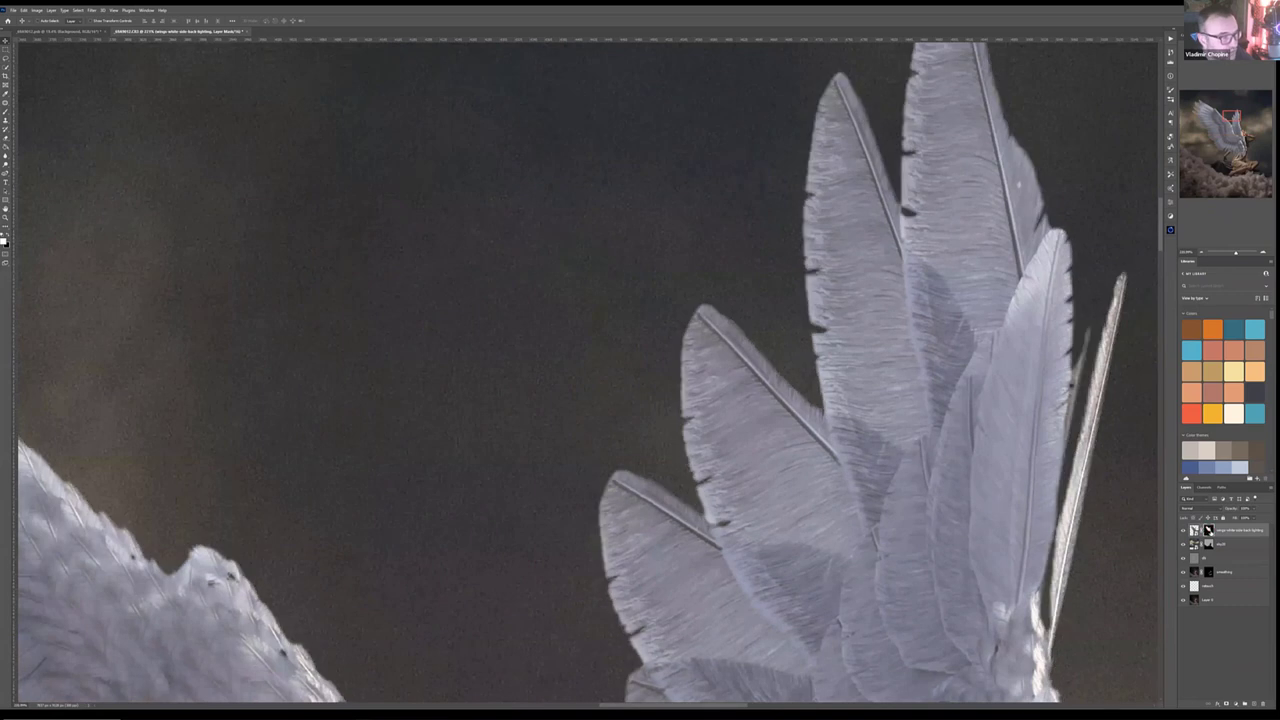
shift+click(1208, 531)
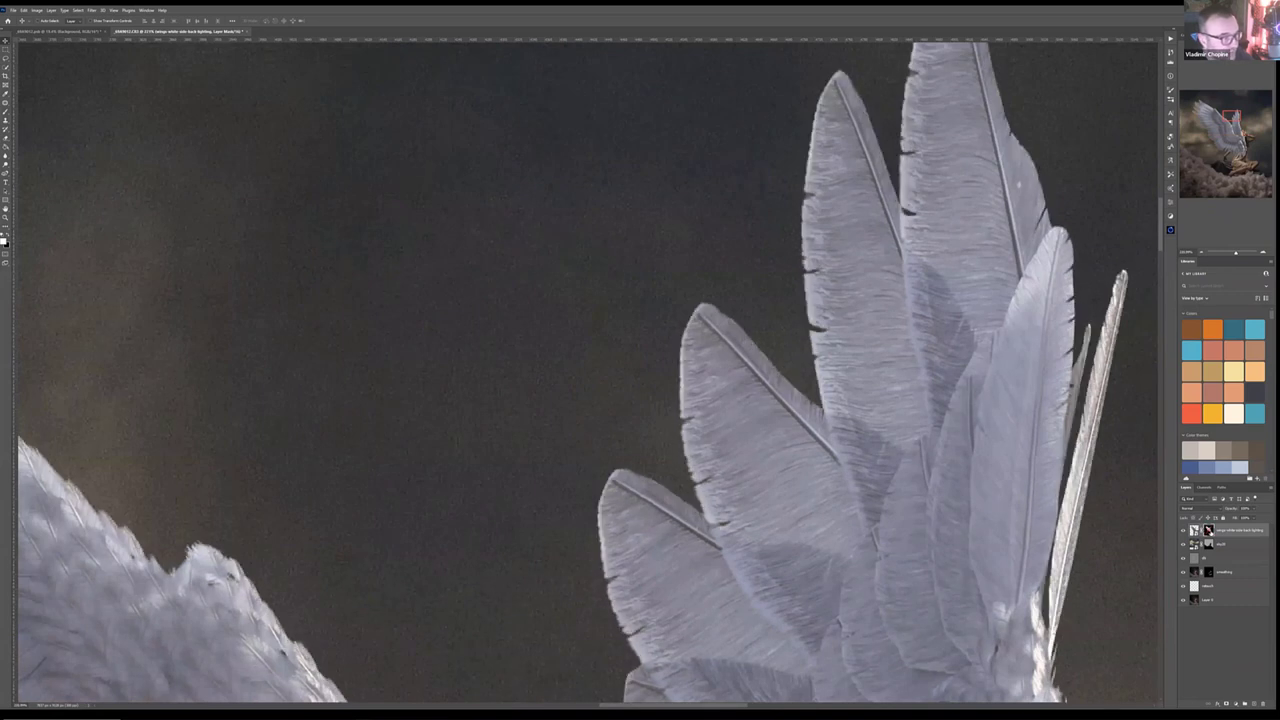
shift+click(1208, 531)
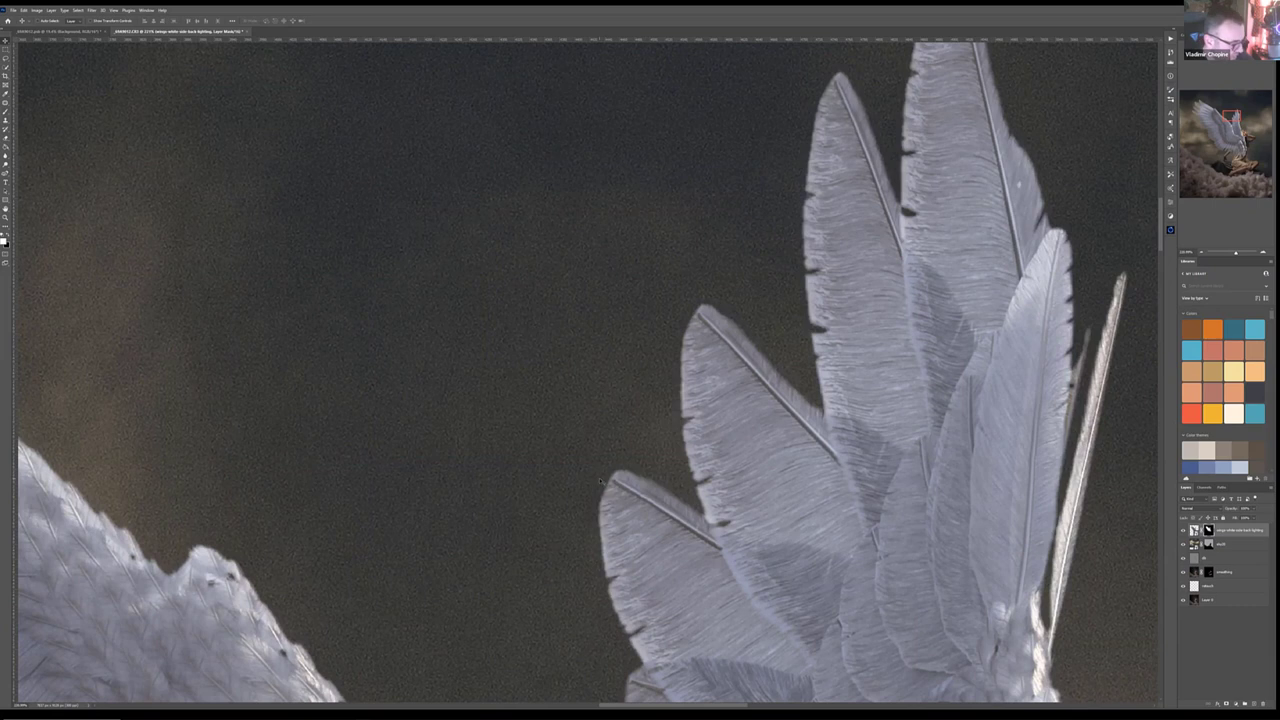
scroll(600, 483, down, 8)
scroll(600, 483, down, 5)
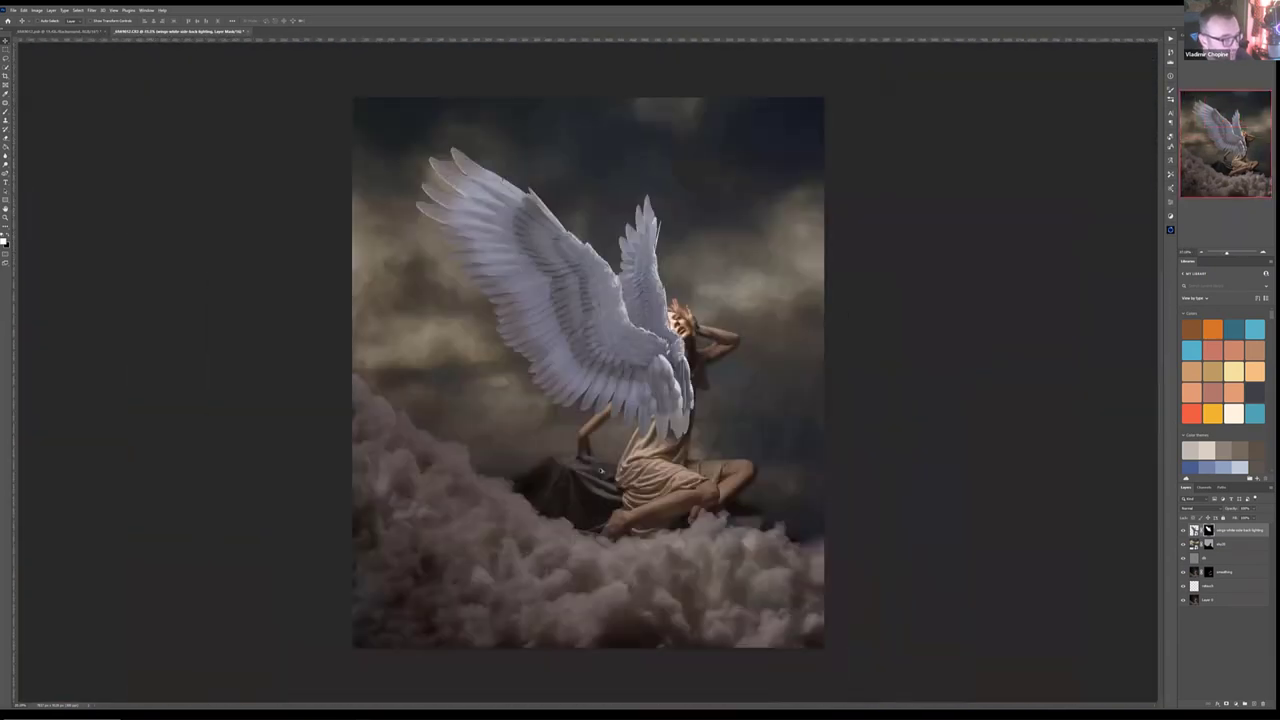
scroll(600, 226, up, 3)
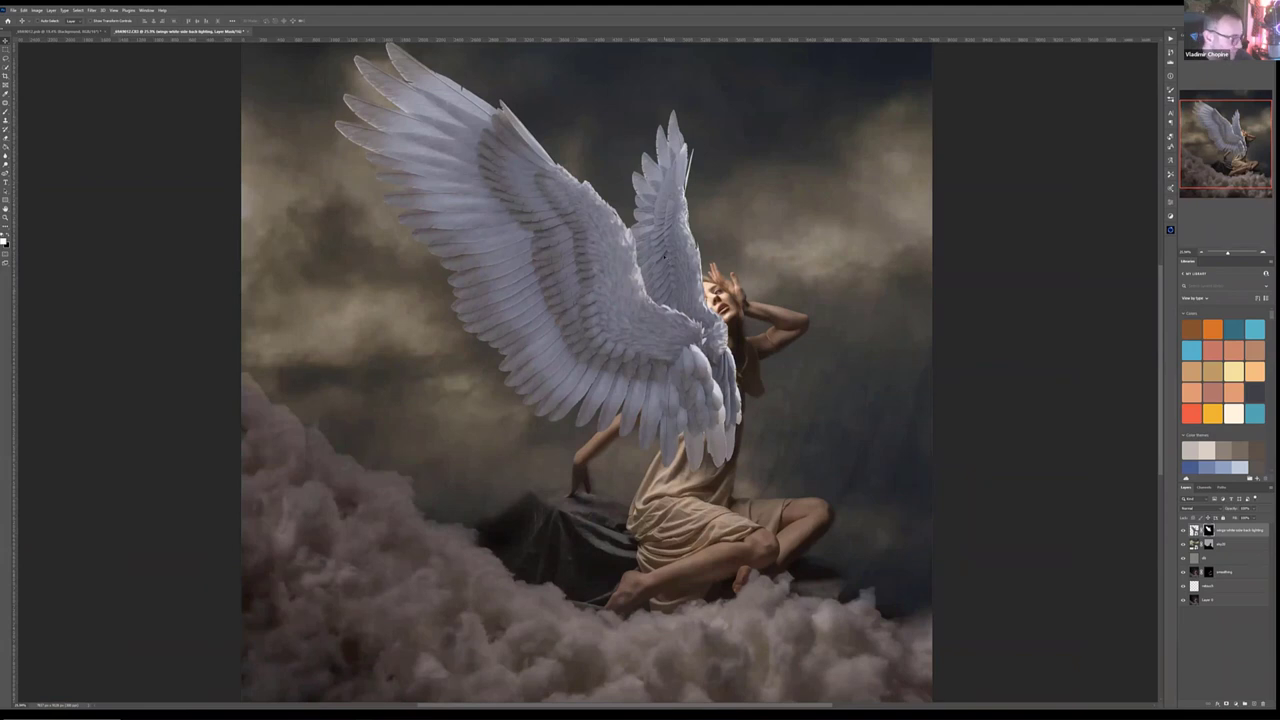
scroll(655, 294, up, 2)
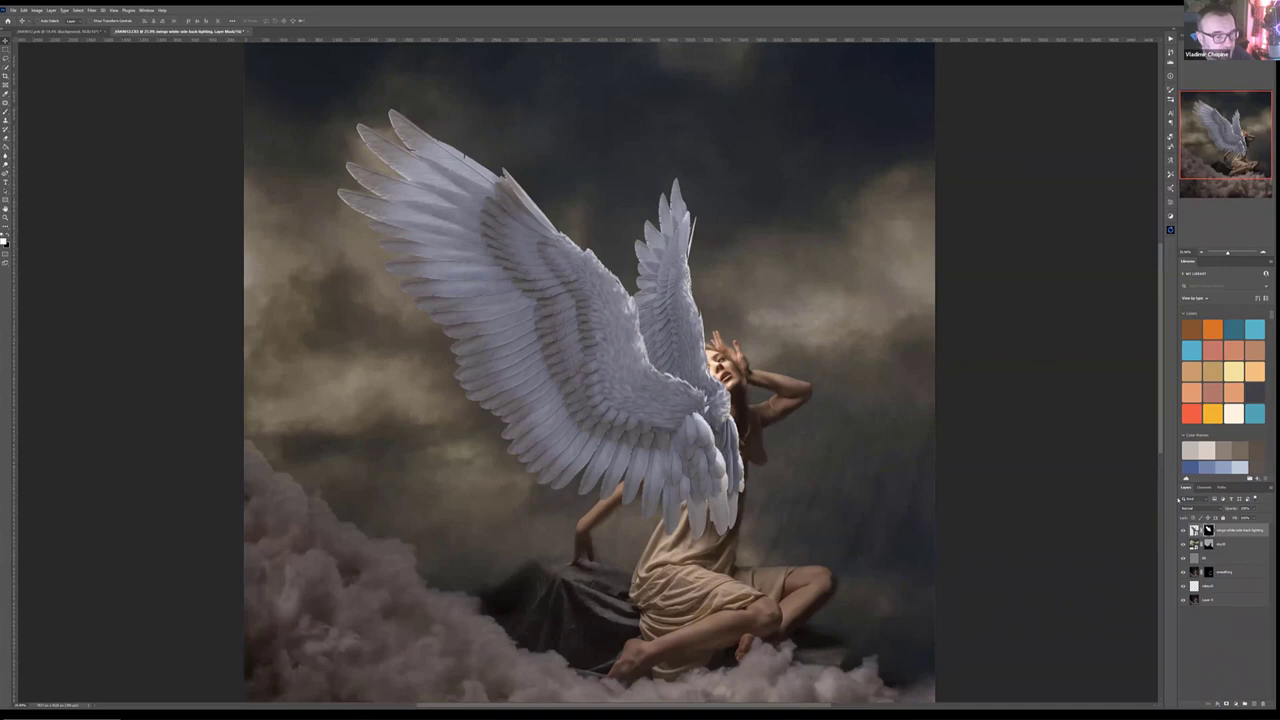
right_click(1249, 536)
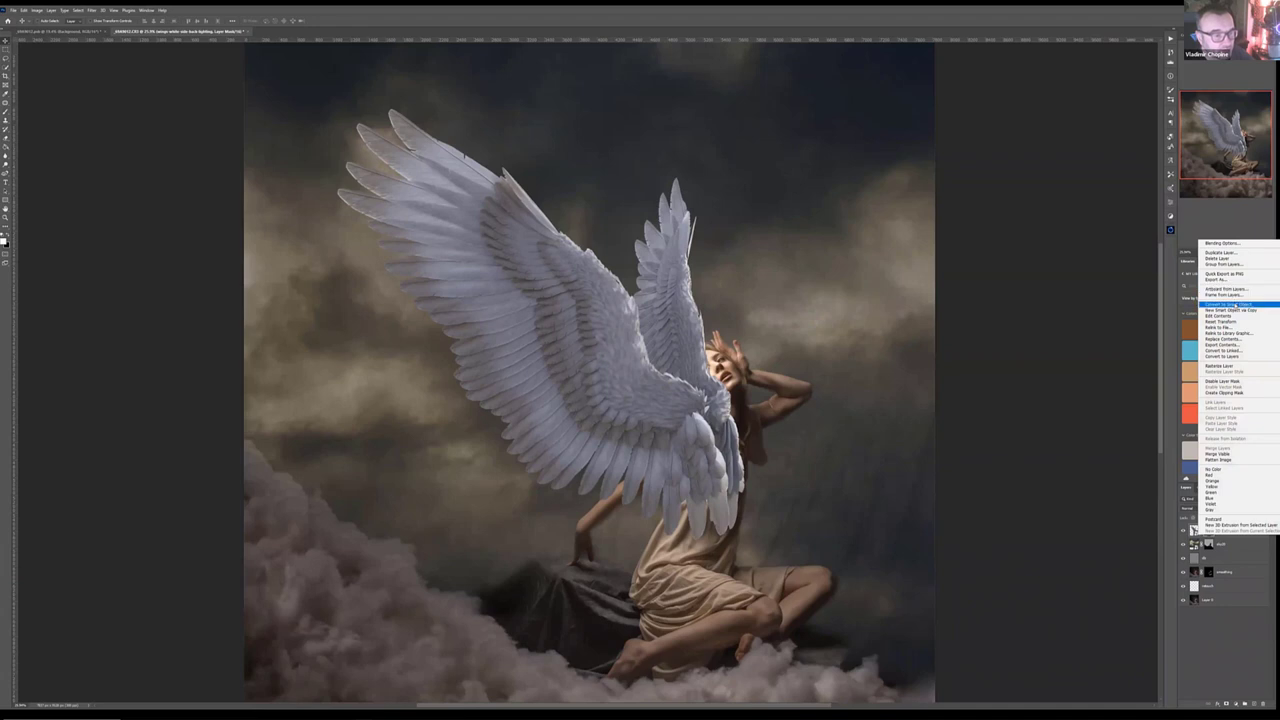
click(1234, 305)
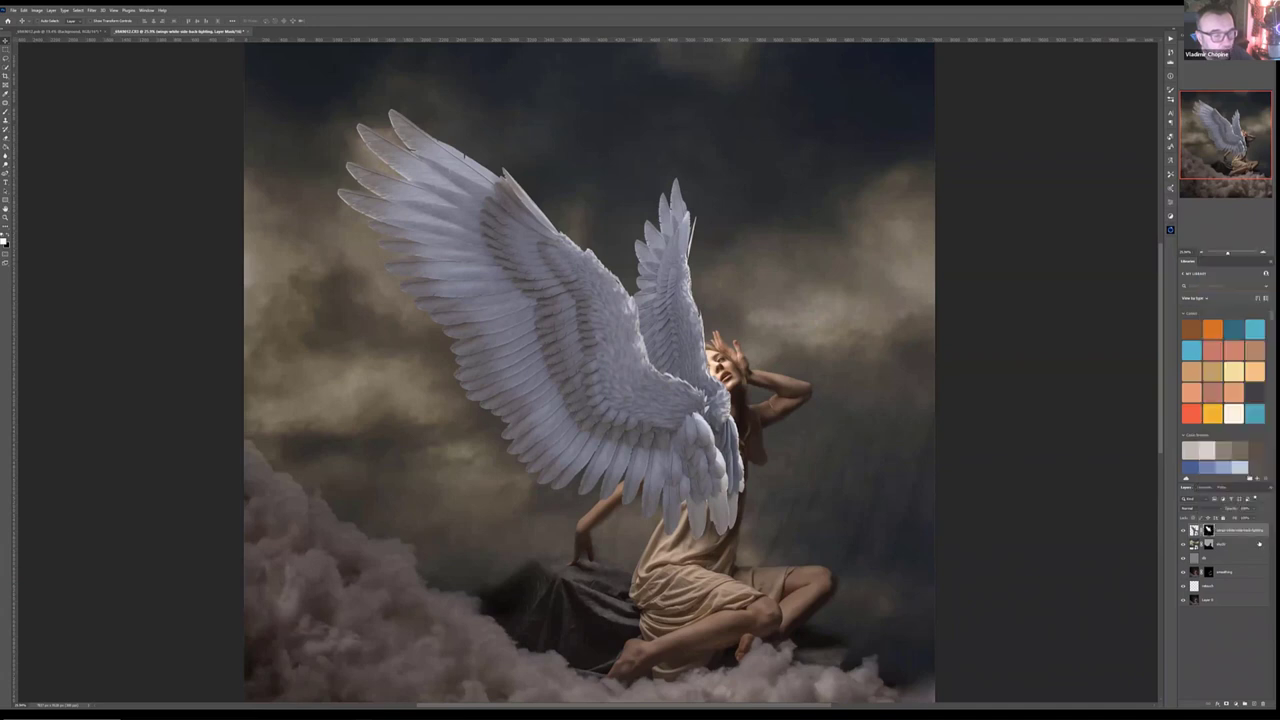
Step: Place the masked wings layer inside a new group named "wings"
click(1246, 705)
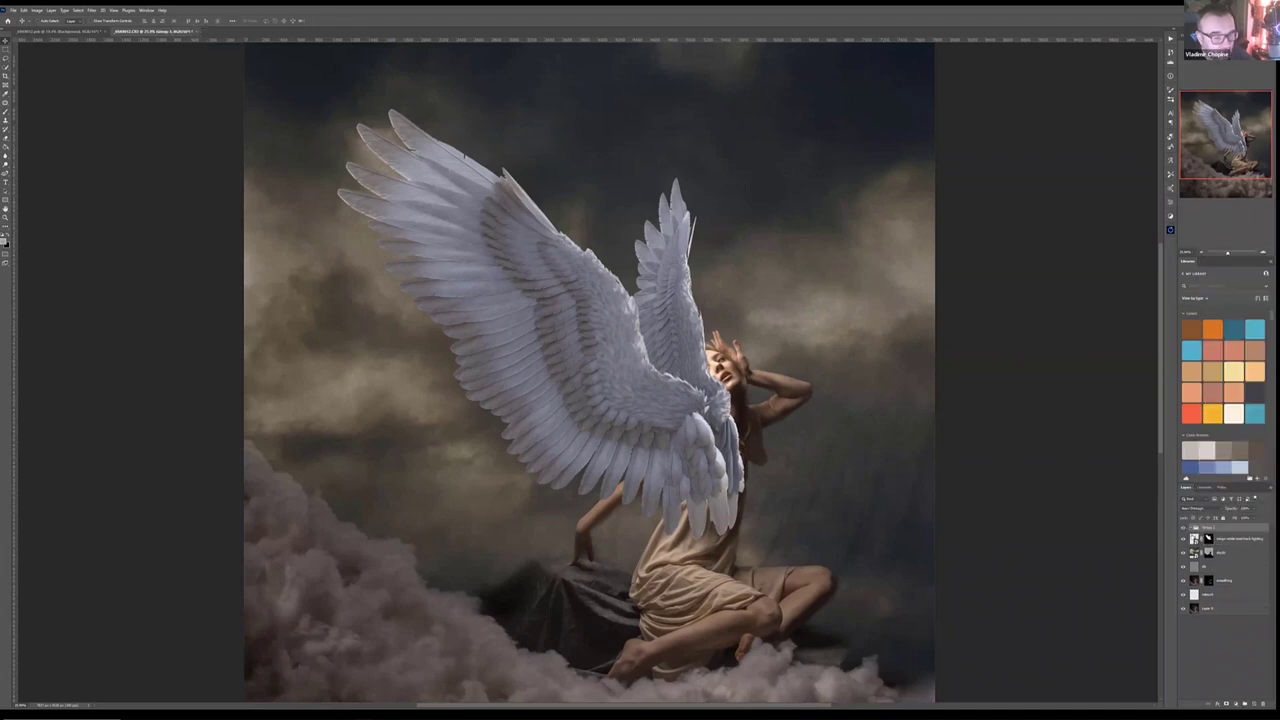
mouse_move(1231, 537)
mouse_down()
mouse_move(1215, 524)
mouse_move(1229, 533)
mouse_up()
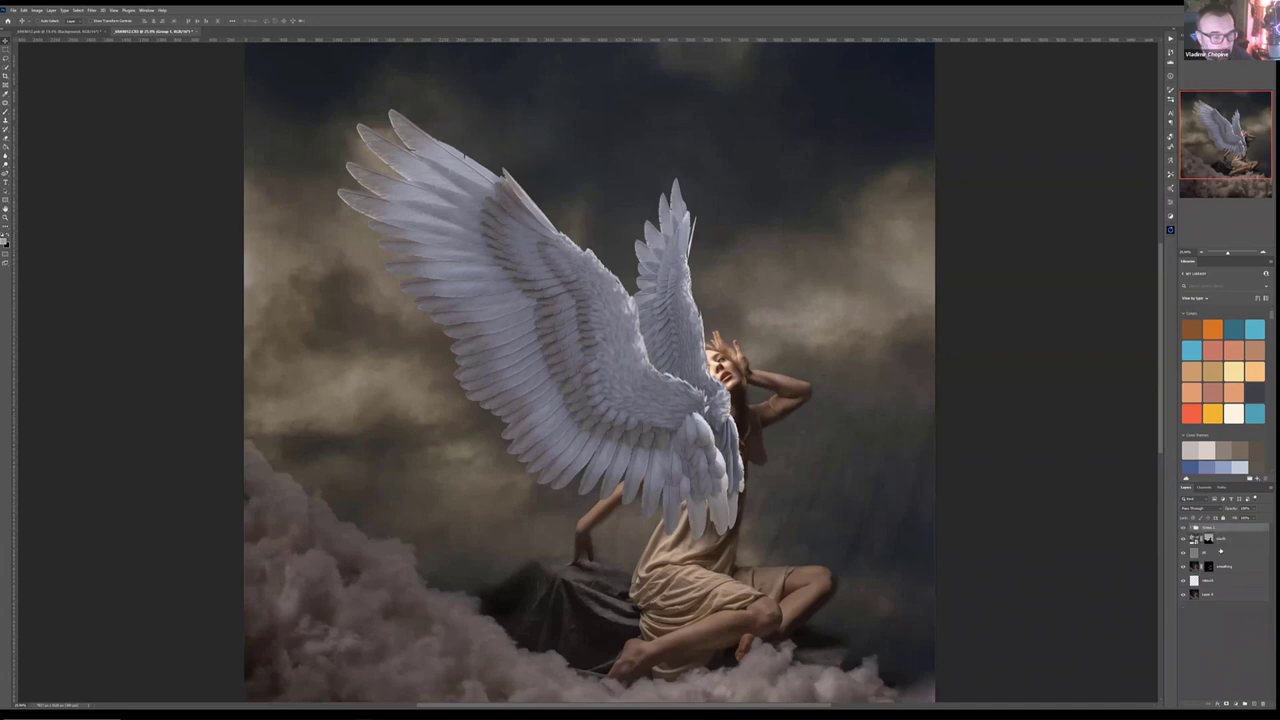
double_click(1210, 527)
text(wings)
key(Return)
Step: Add a layer mask to the wings group and brush the wings away from the model's face, hair and upper body
click(1226, 704)
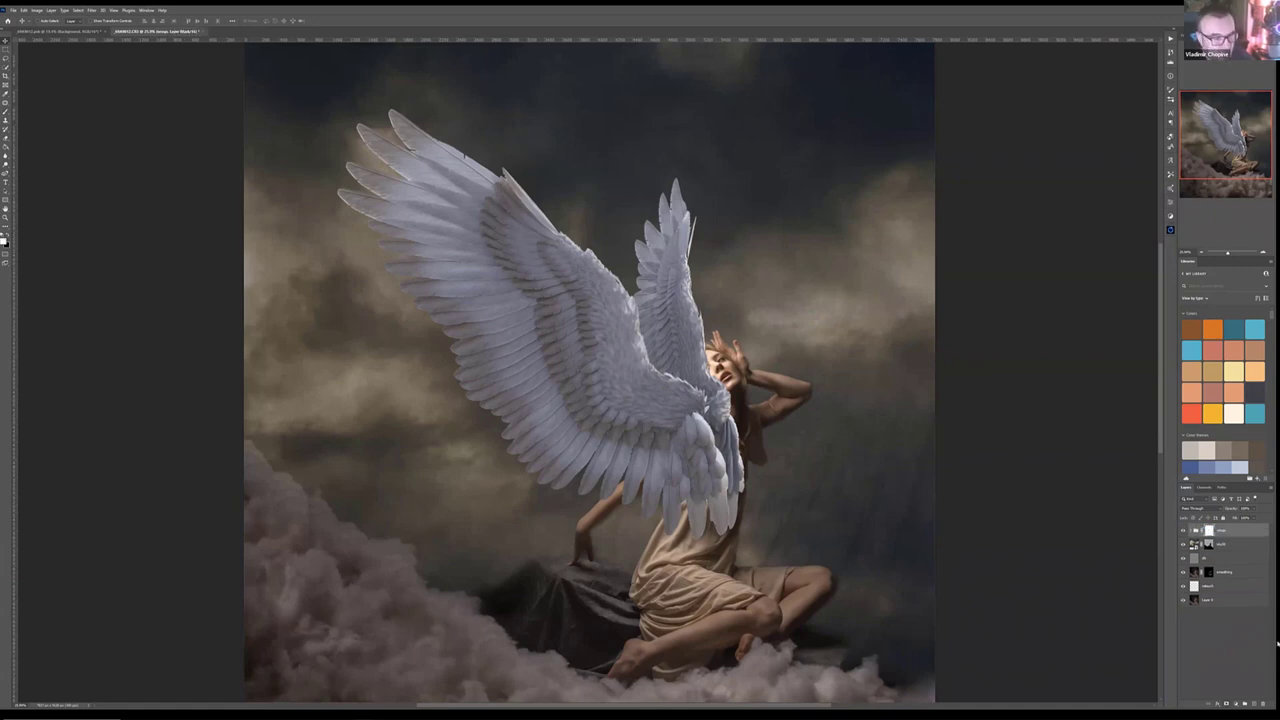
click(5, 117)
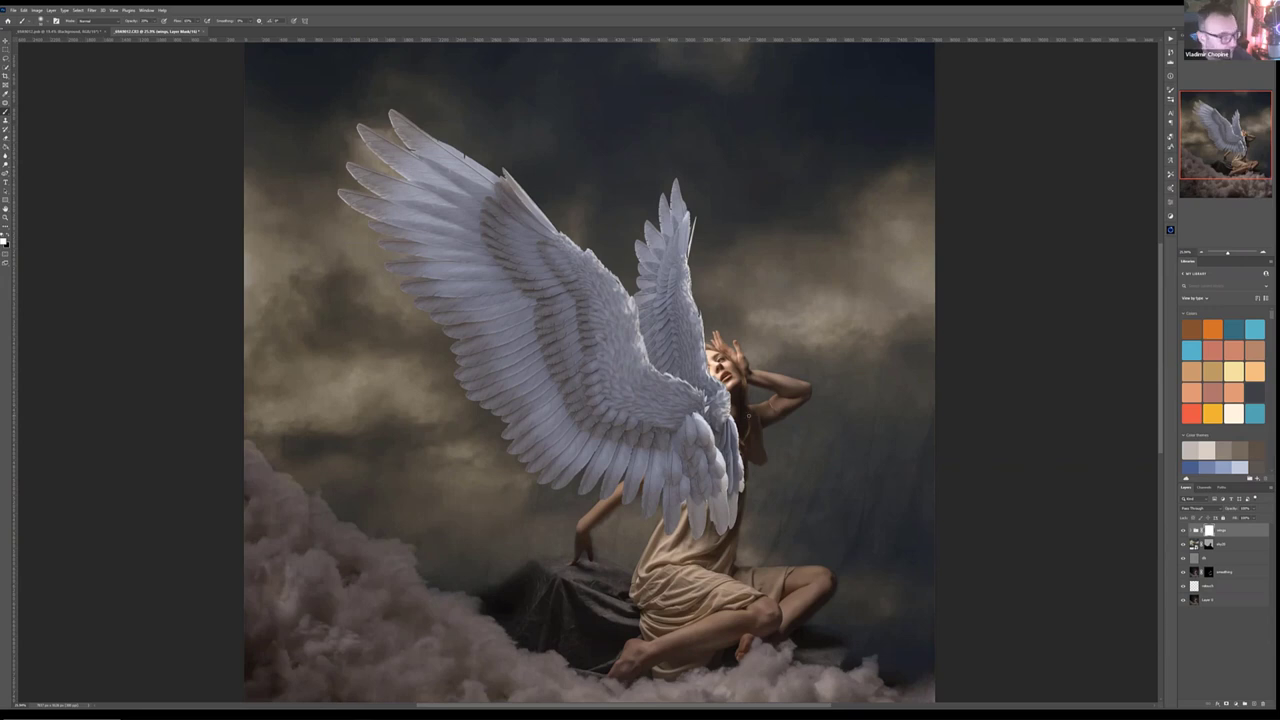
key(x)
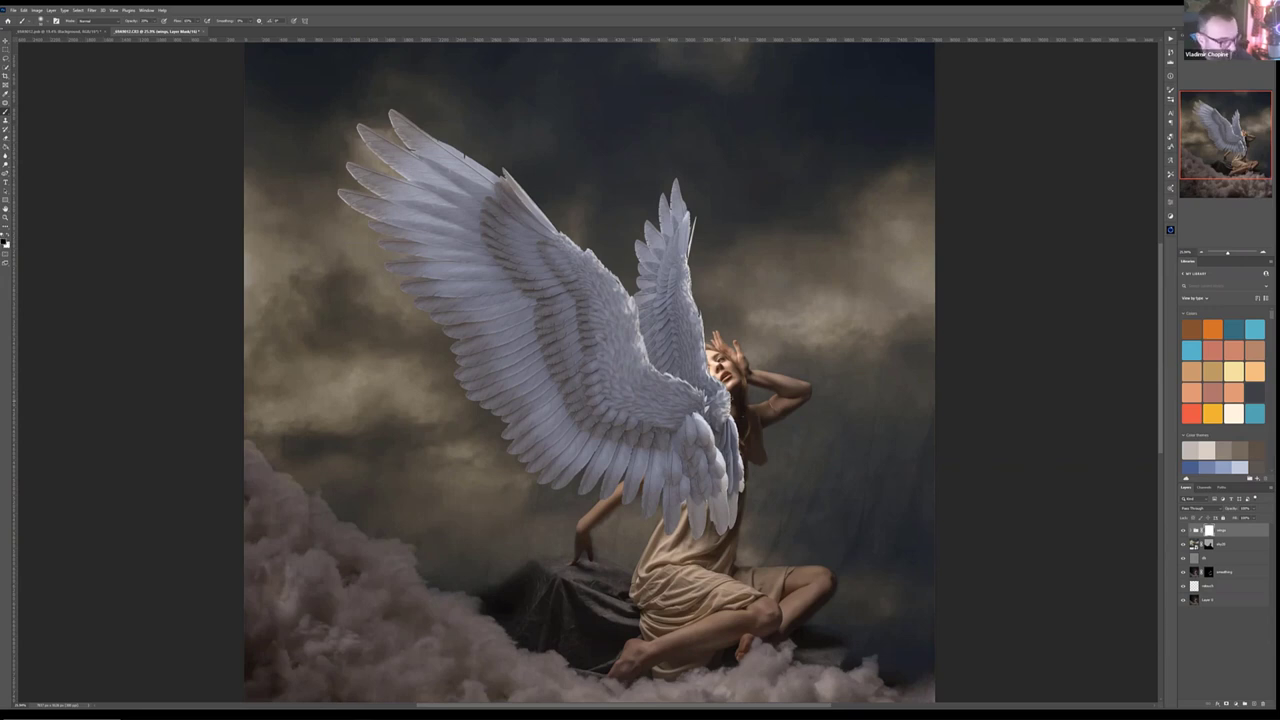
mouse_move(712, 396)
mouse_down()
mouse_move(730, 515)
mouse_move(736, 487)
mouse_move(728, 517)
mouse_move(712, 426)
mouse_up()
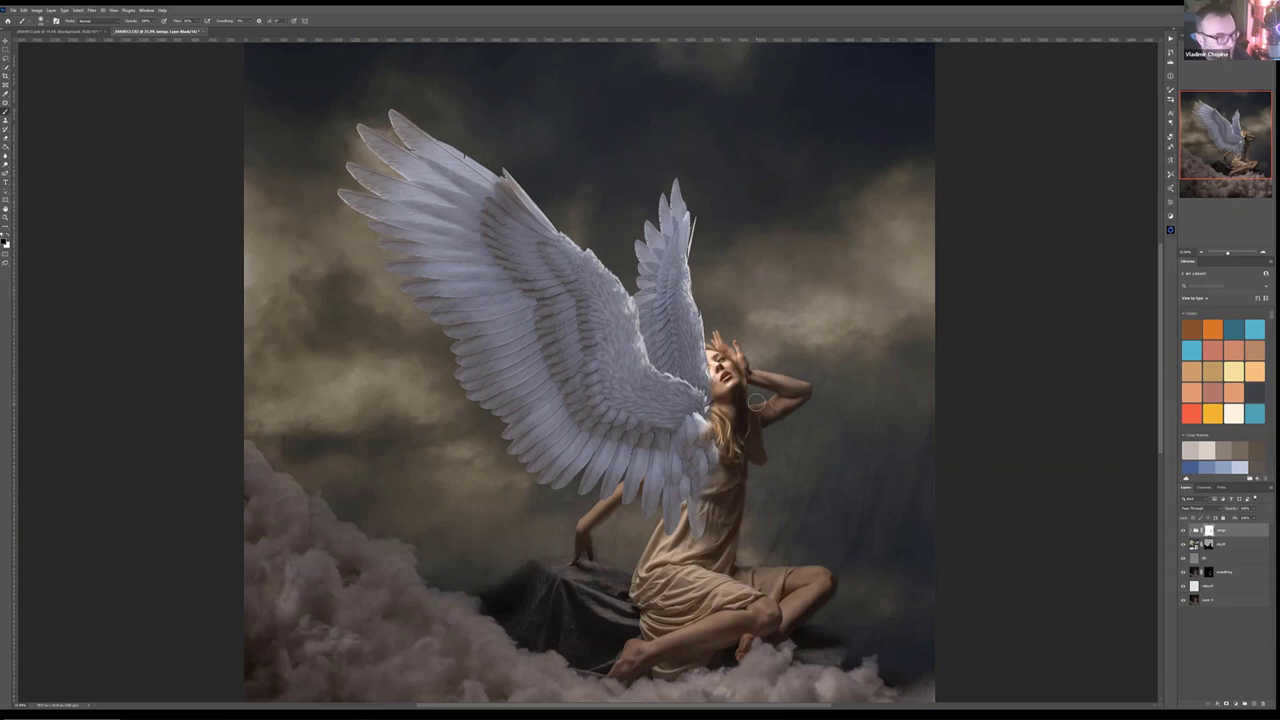
mouse_move(712, 357)
mouse_down()
mouse_move(700, 394)
mouse_move(700, 362)
mouse_move(712, 374)
mouse_move(702, 356)
mouse_move(700, 428)
mouse_move(712, 452)
mouse_move(736, 428)
mouse_move(697, 540)
mouse_move(692, 516)
mouse_move(692, 528)
mouse_move(729, 450)
mouse_up()
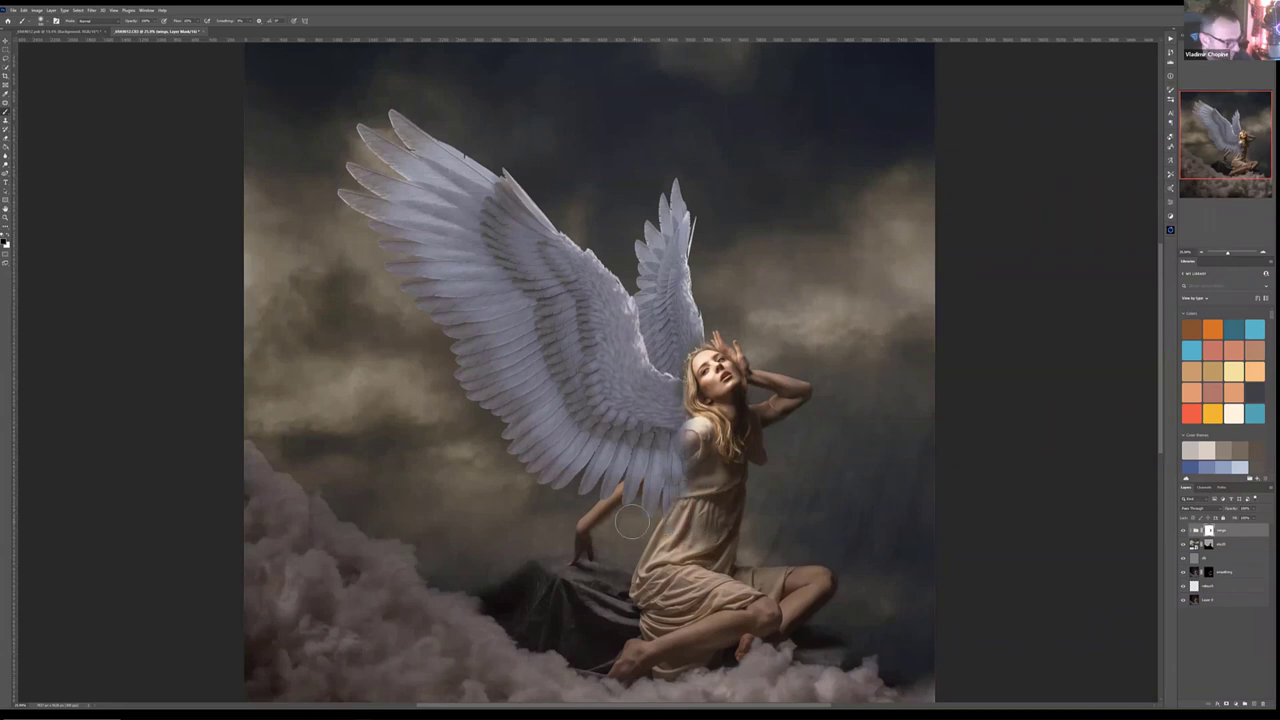
Step: Mask the wings off the model's supporting arm, shoulder and sleeve with progressively smaller brushes
scroll(632, 522, up, 5)
key(bracketleft)
key(bracketleft)
key(bracketleft)
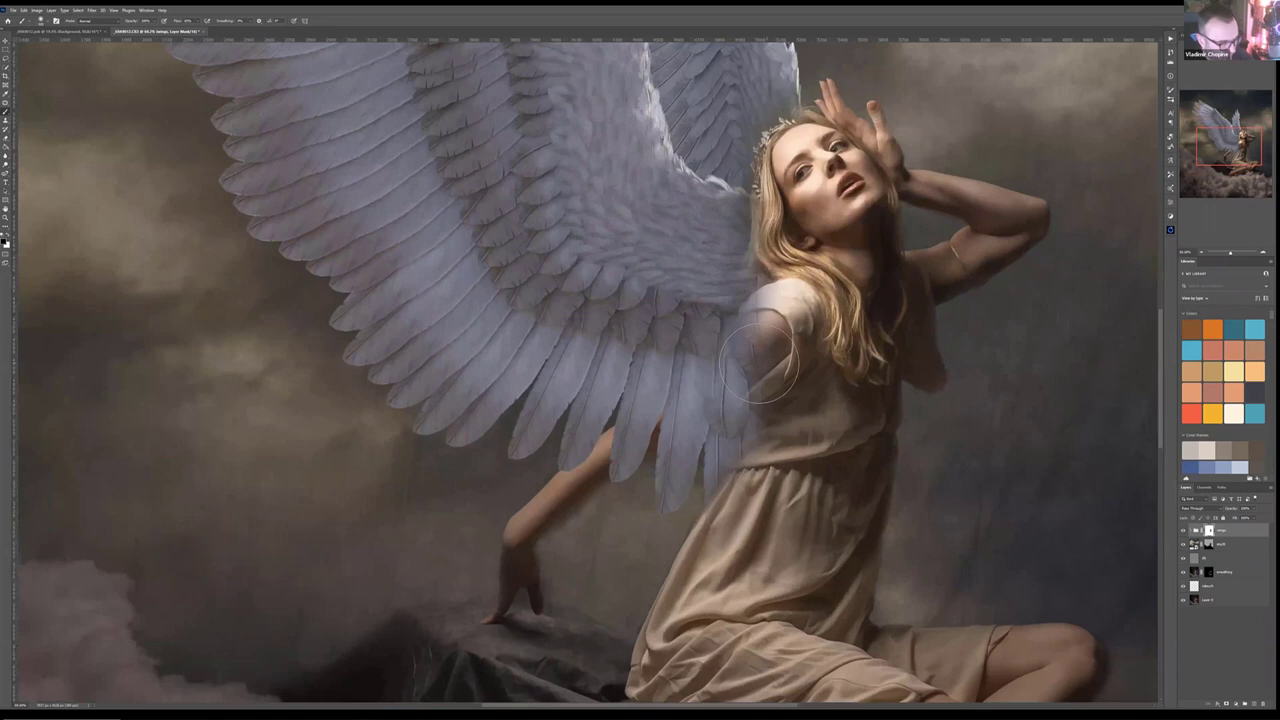
mouse_move(770, 344)
mouse_down()
mouse_move(659, 386)
mouse_move(695, 400)
mouse_move(630, 440)
mouse_move(640, 455)
mouse_move(625, 470)
mouse_move(752, 378)
mouse_move(668, 442)
mouse_up()
key(bracketleft)
key(bracketleft)
key(bracketleft)
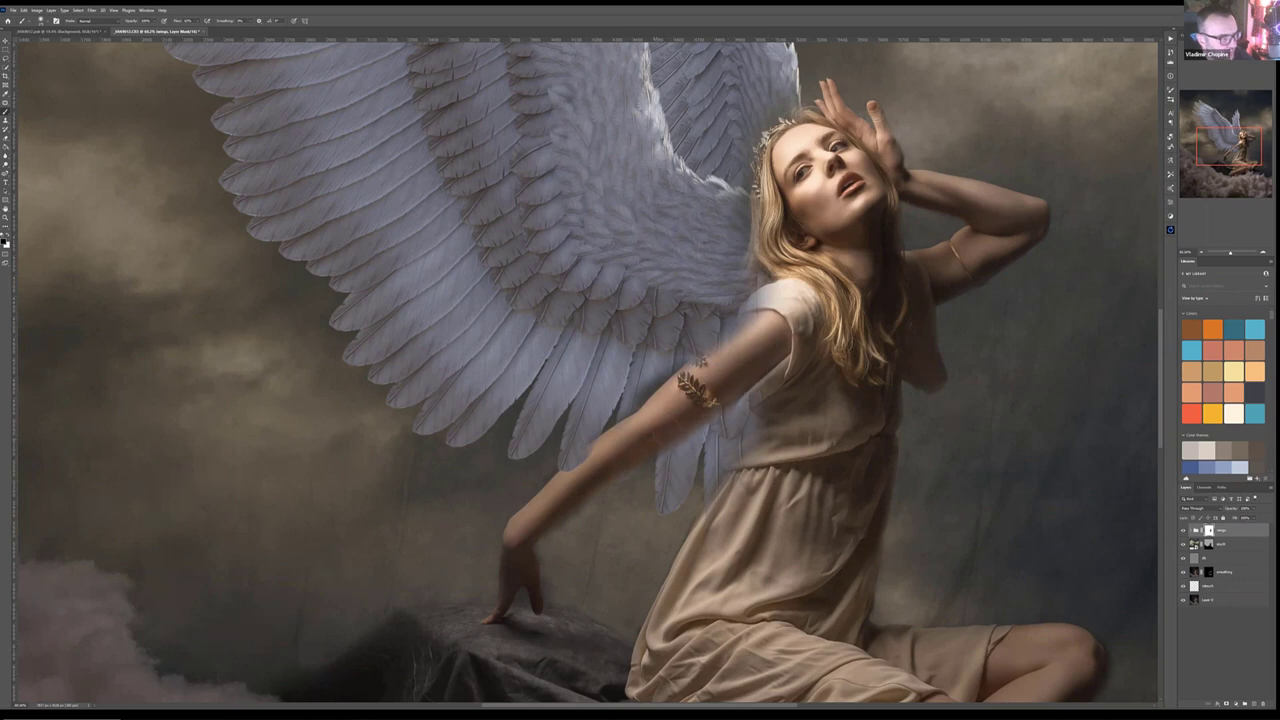
mouse_move(705, 385)
mouse_down()
mouse_move(745, 315)
mouse_move(670, 380)
mouse_move(777, 284)
mouse_move(748, 288)
mouse_move(752, 270)
mouse_move(734, 308)
mouse_move(767, 270)
mouse_up()
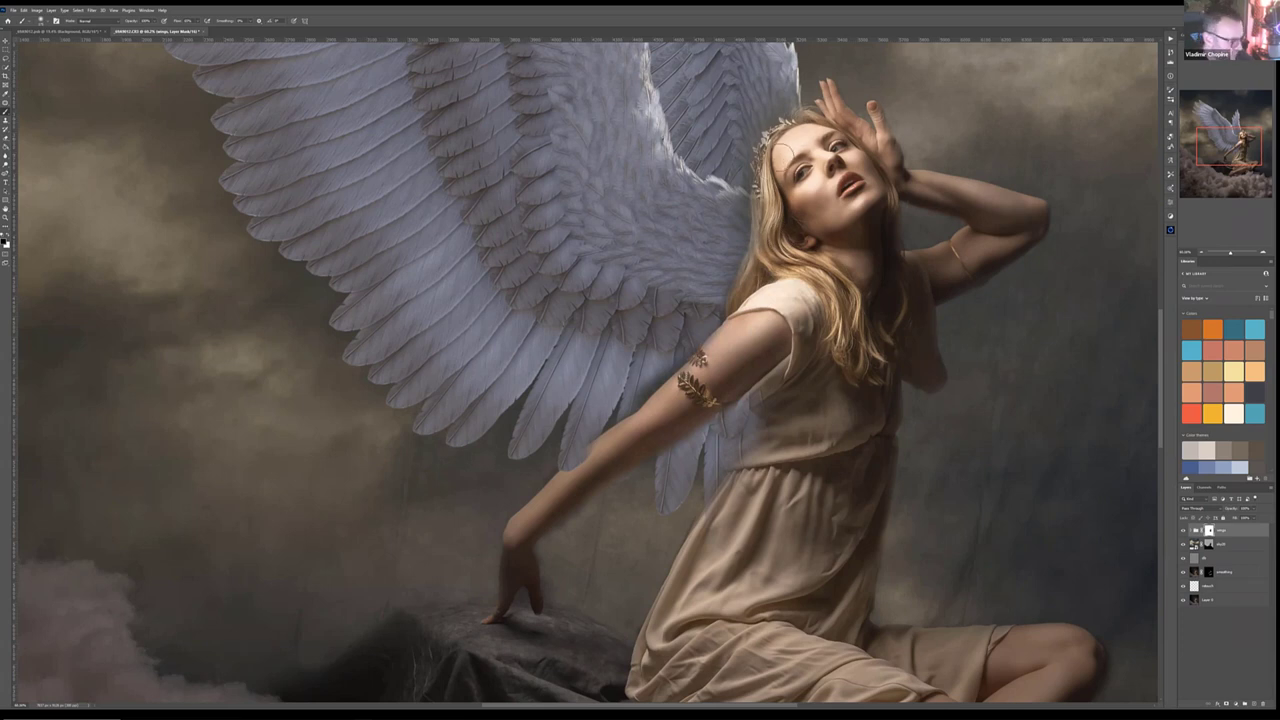
Step: Refine the wings mask along the model's hair and the upper edge of her forearm
scroll(781, 177, up, 2)
scroll(781, 177, up, 2)
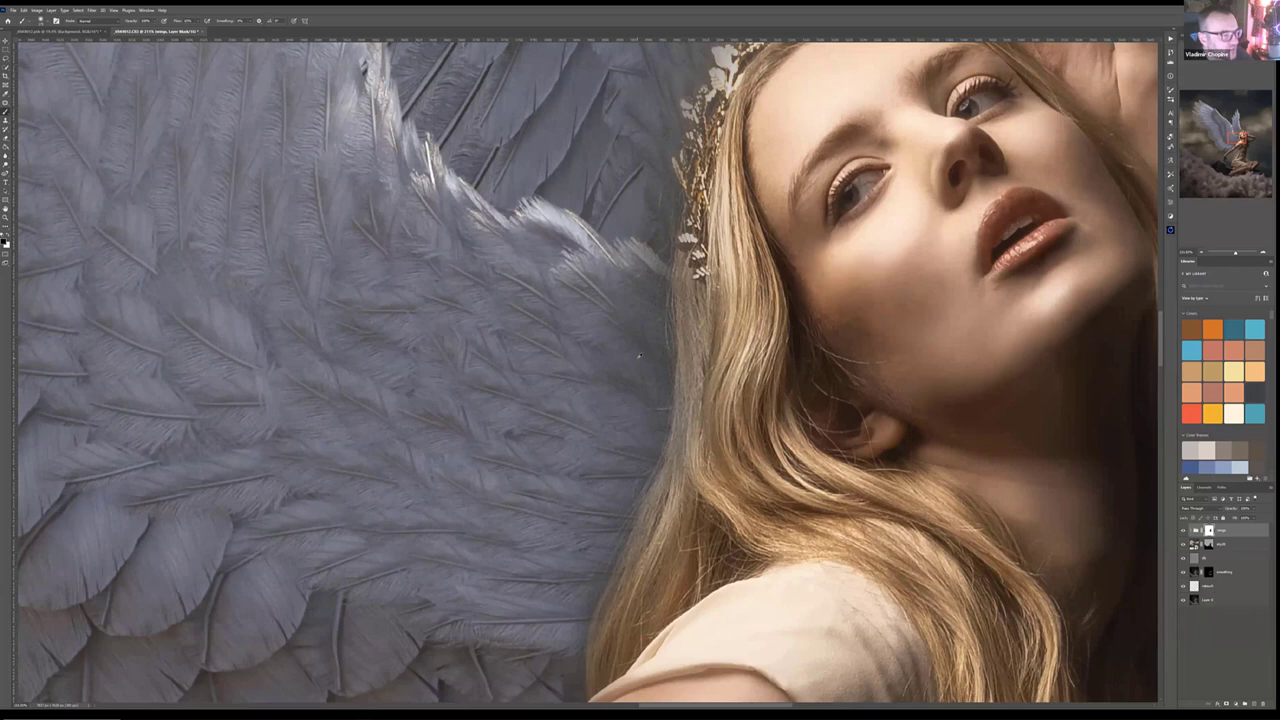
drag(634, 505, 714, 274)
drag(761, 344, 979, 53)
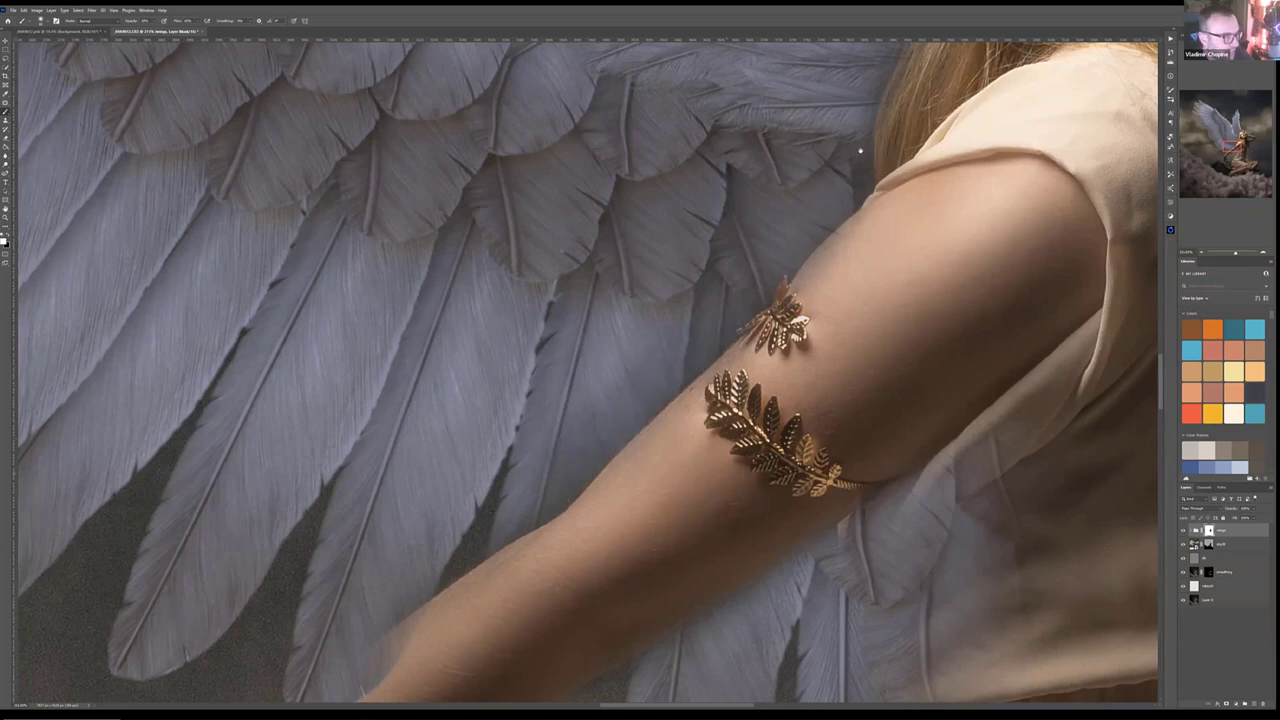
drag(447, 622, 580, 307)
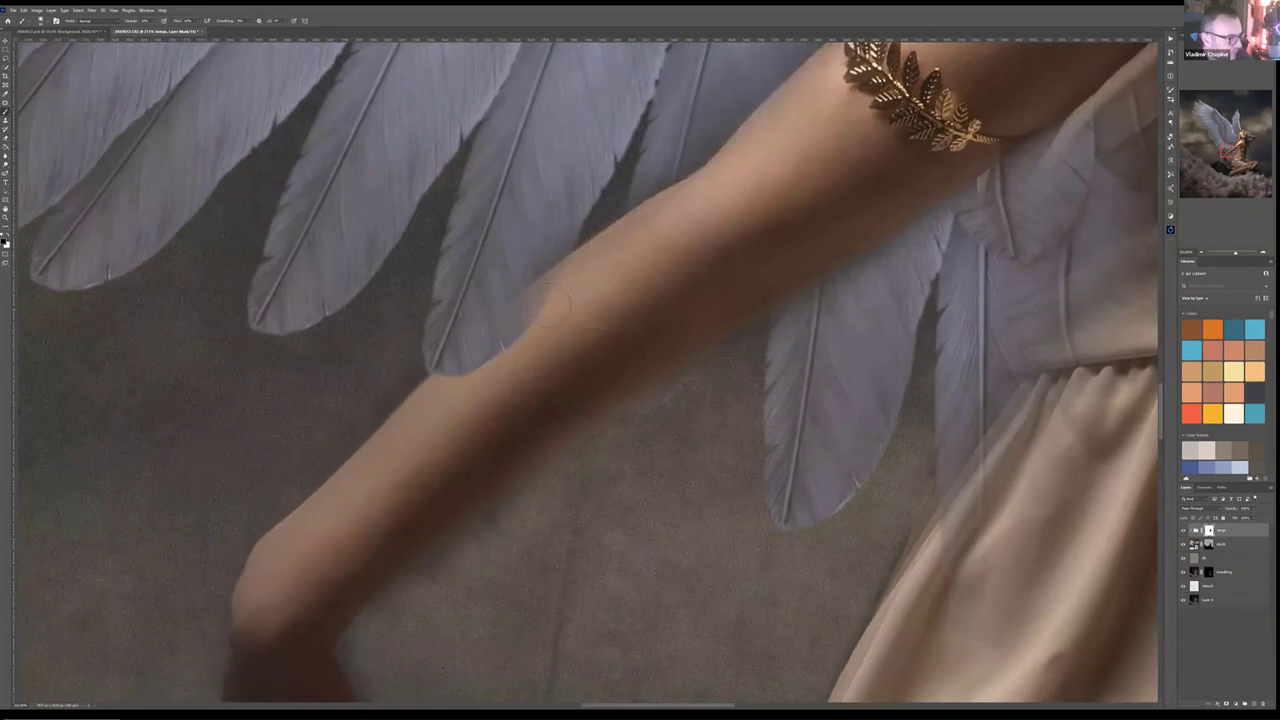
mouse_move(499, 341)
mouse_down()
mouse_move(468, 352)
mouse_move(474, 370)
mouse_up()
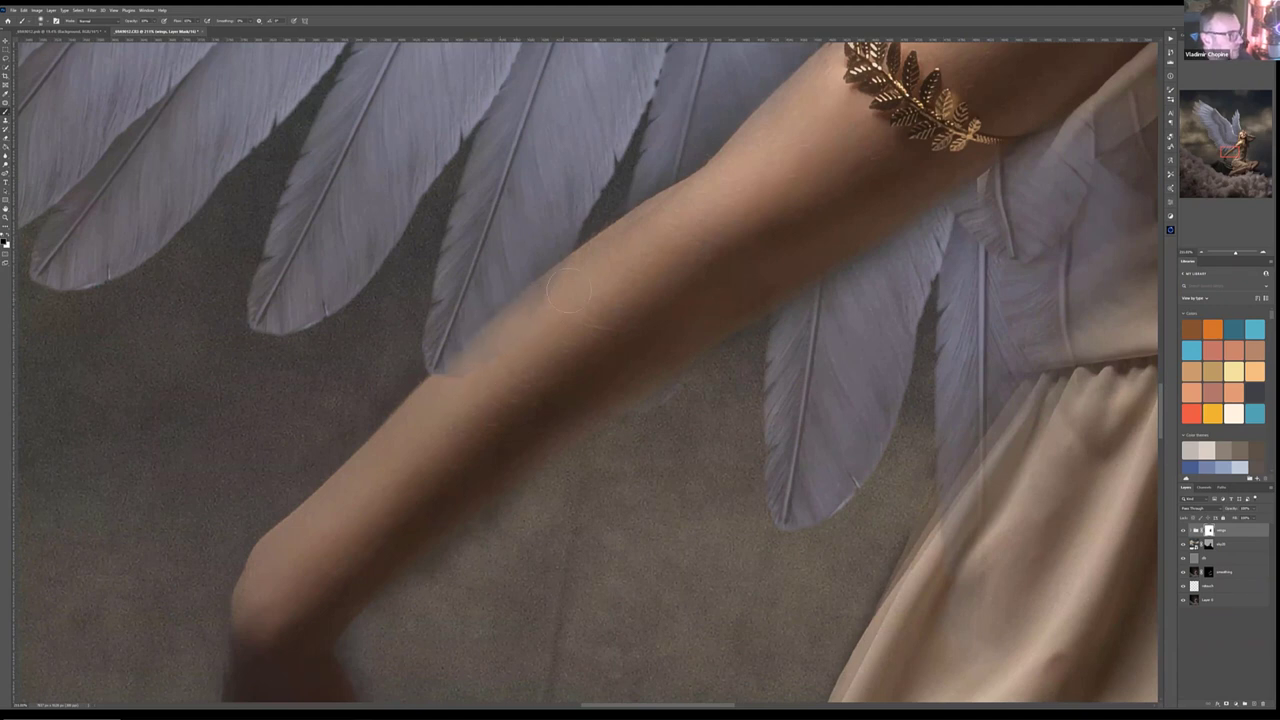
drag(499, 349, 455, 387)
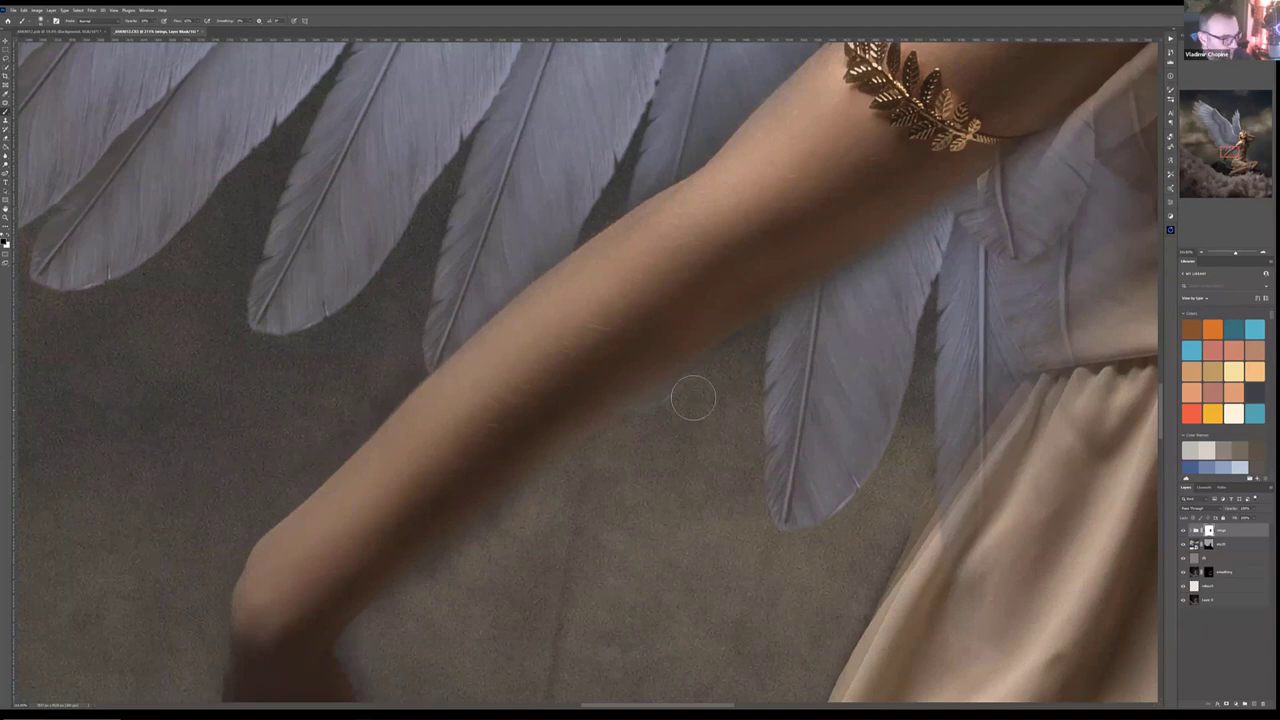
Step: Touch up the feathers beneath the forearm and mask the wings off the dress's bodice, waist and skirt edge
key(bracketleft)
key(bracketleft)
key(bracketleft)
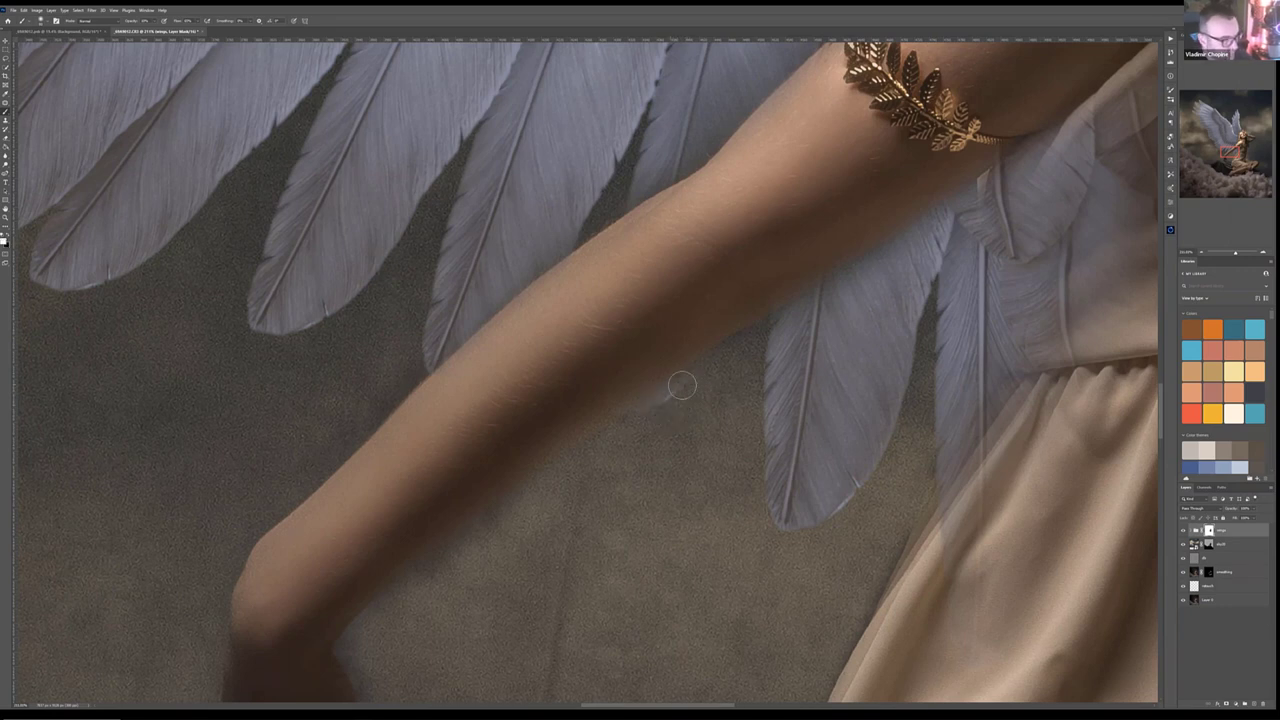
drag(898, 460, 597, 399)
key(x)
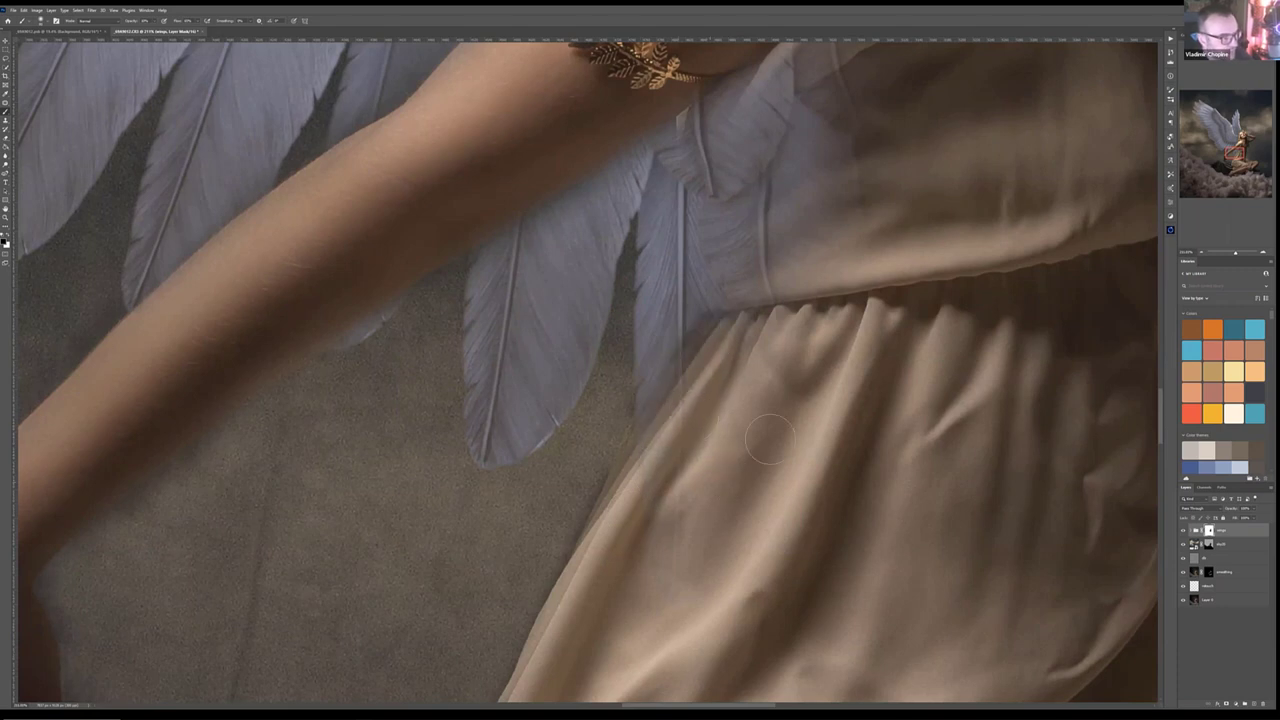
mouse_move(730, 275)
mouse_down()
mouse_move(807, 152)
mouse_move(848, 131)
mouse_up()
drag(855, 204, 832, 366)
mouse_move(753, 268)
mouse_down()
mouse_move(731, 247)
mouse_move(687, 302)
mouse_move(692, 313)
mouse_move(754, 280)
mouse_move(706, 331)
mouse_move(777, 282)
mouse_up()
drag(707, 398, 721, 369)
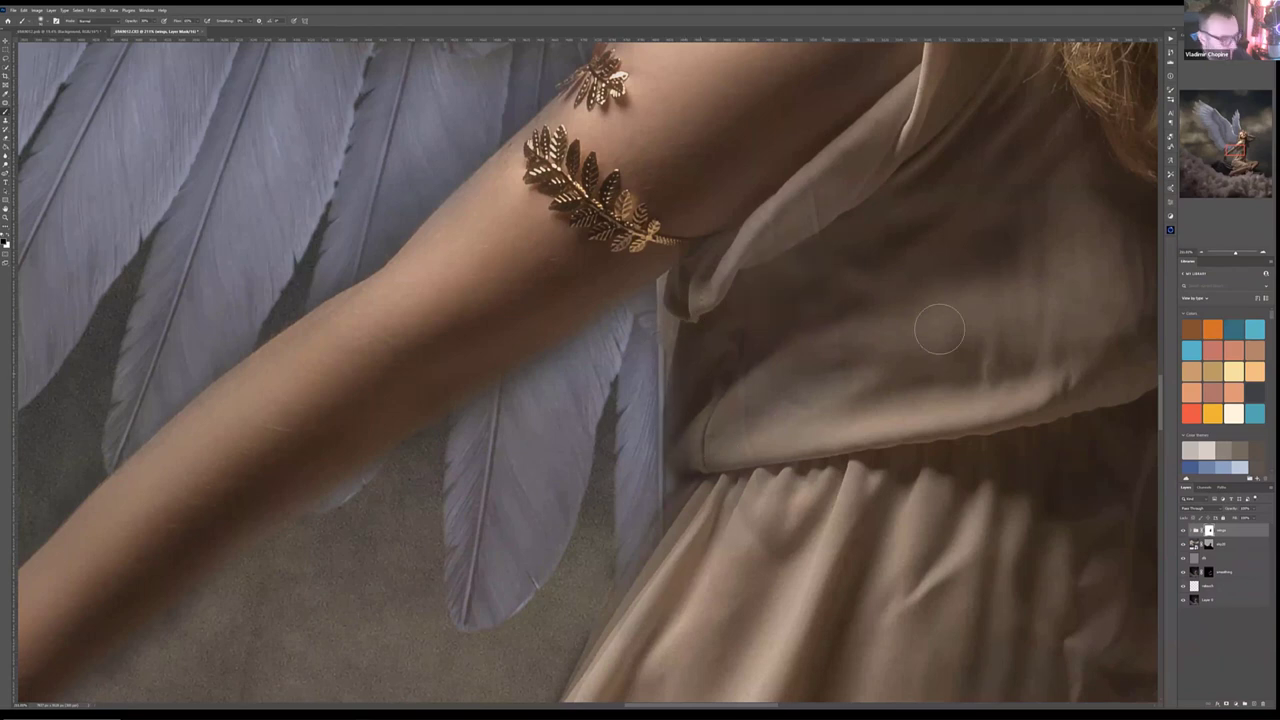
scroll(938, 342, down, 10)
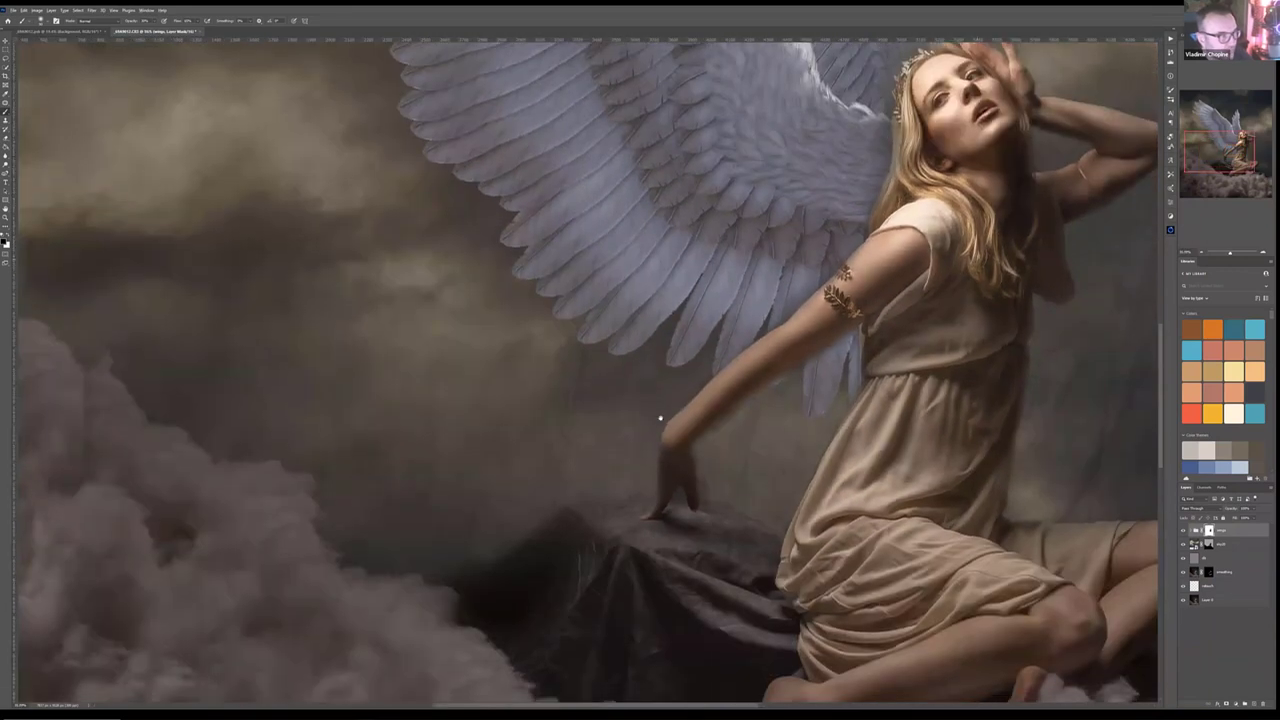
drag(660, 418, 632, 491)
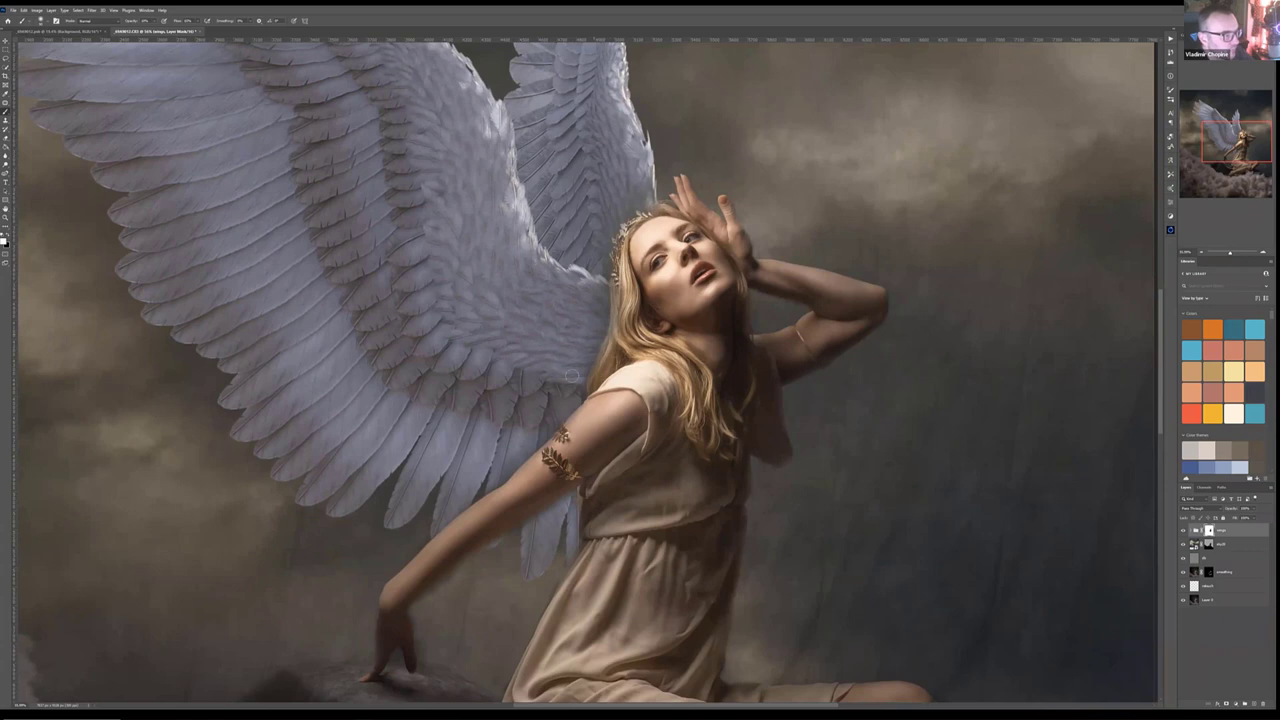
Step: Examine how the masked wings blend with the model and the sky, close up and in the full image
scroll(727, 497, down, 7)
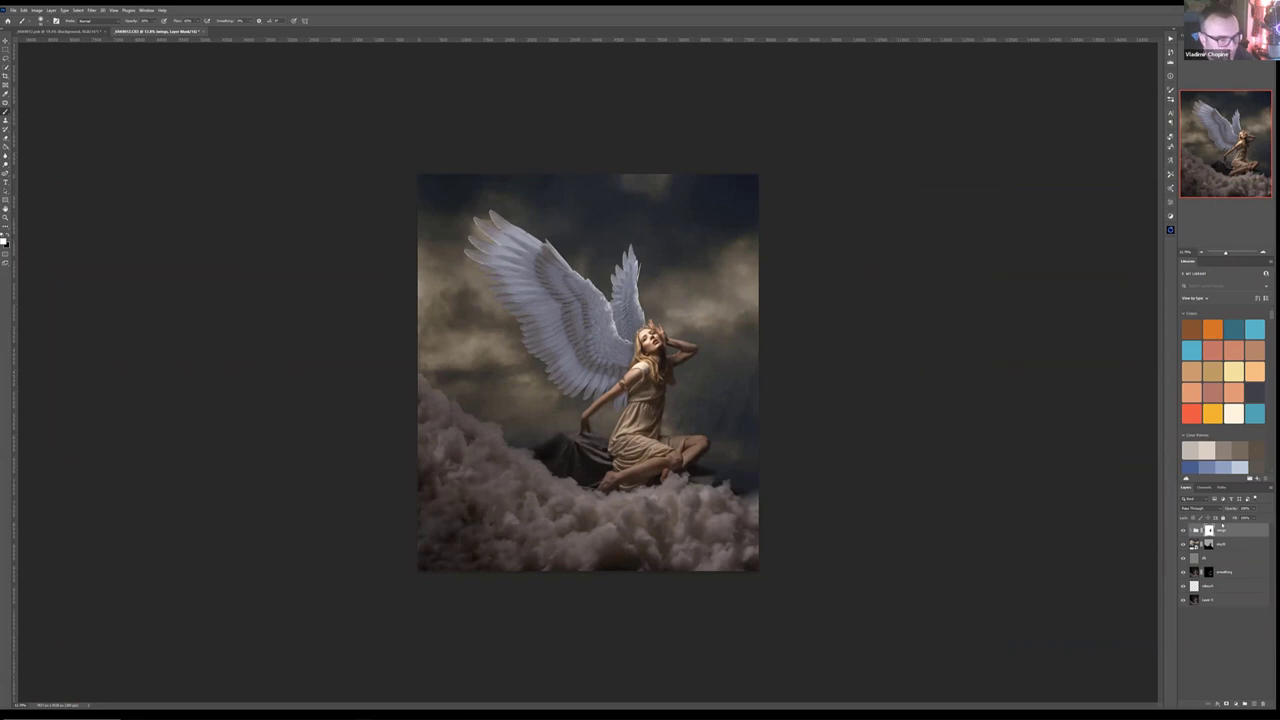
scroll(505, 275, up, 5)
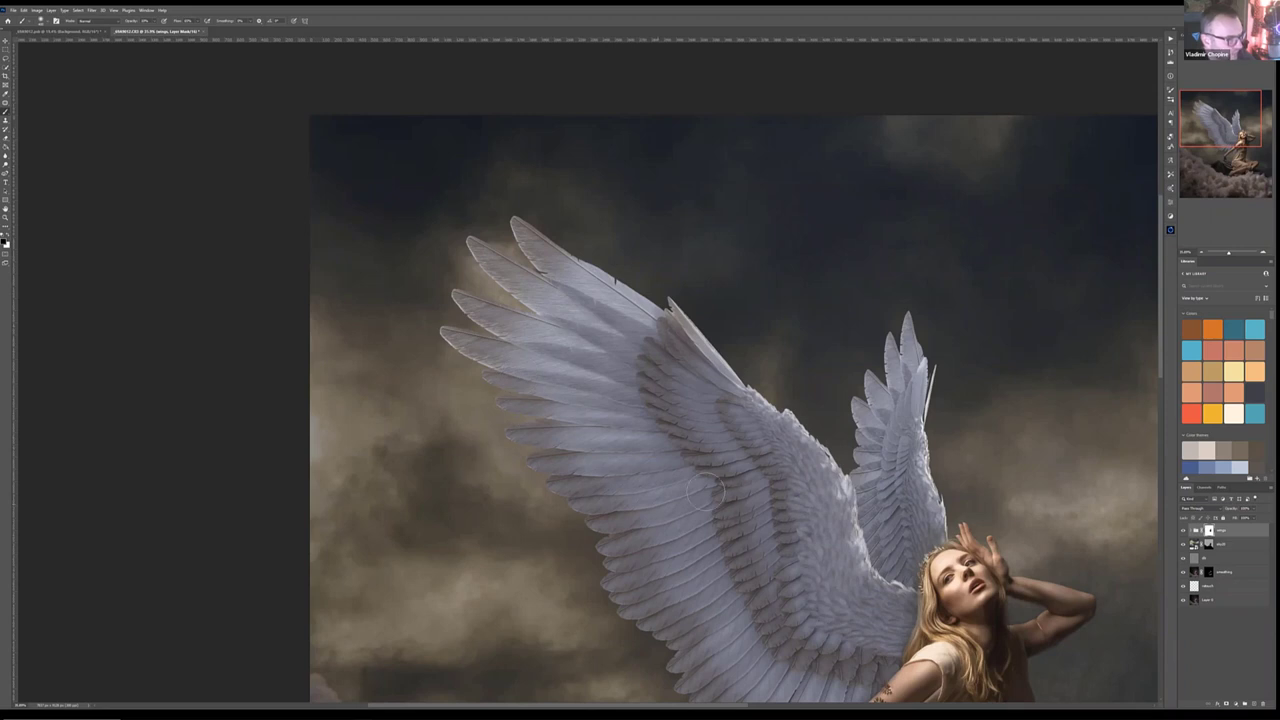
drag(695, 613, 652, 352)
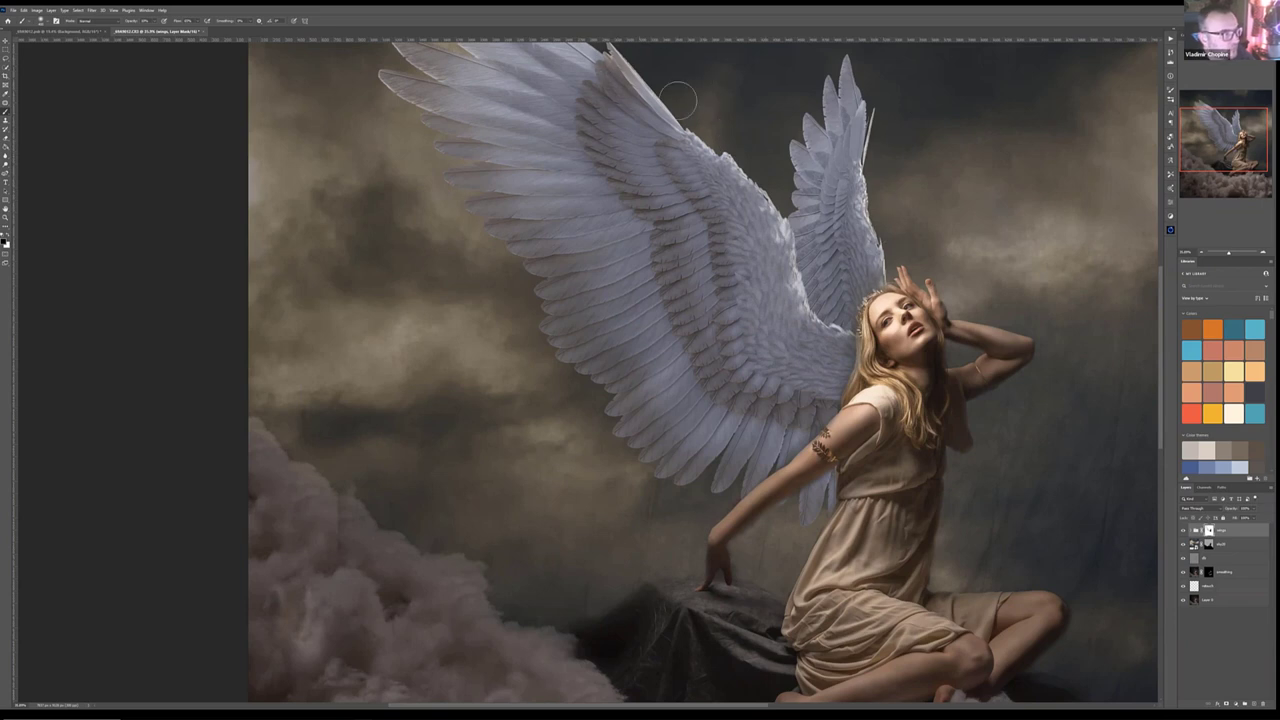
drag(629, 219, 678, 272)
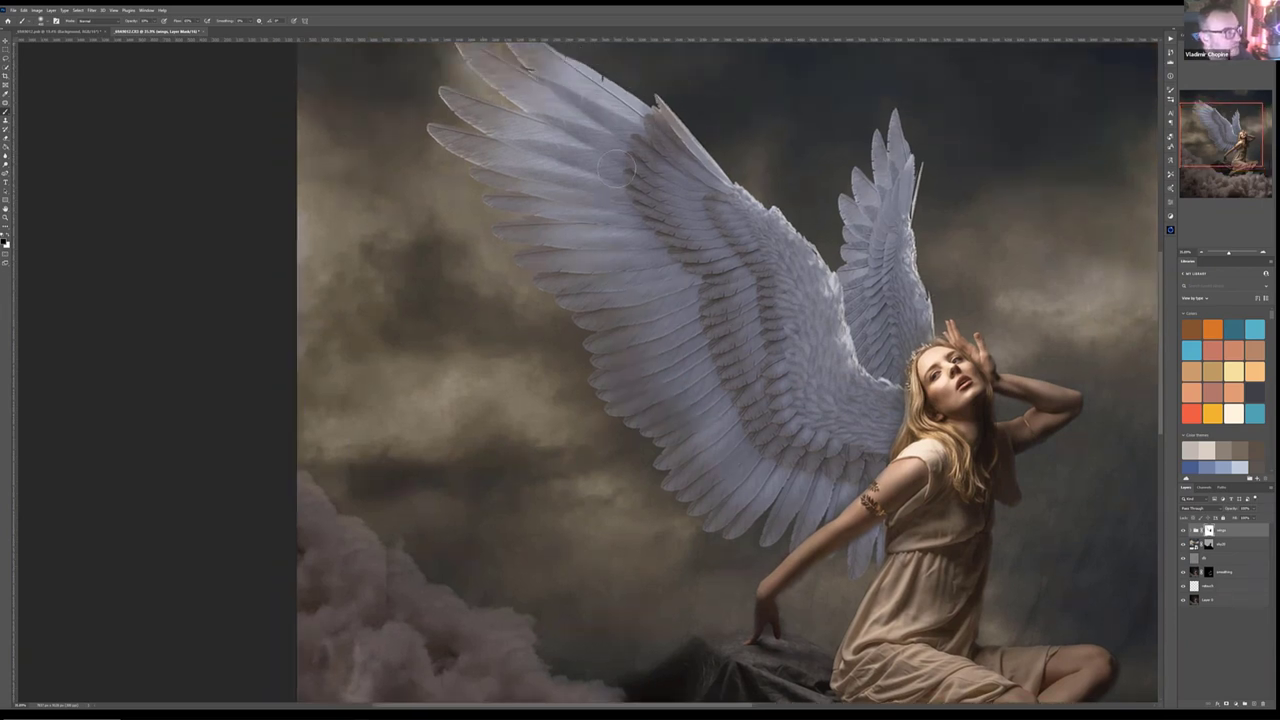
scroll(623, 285, up, 2)
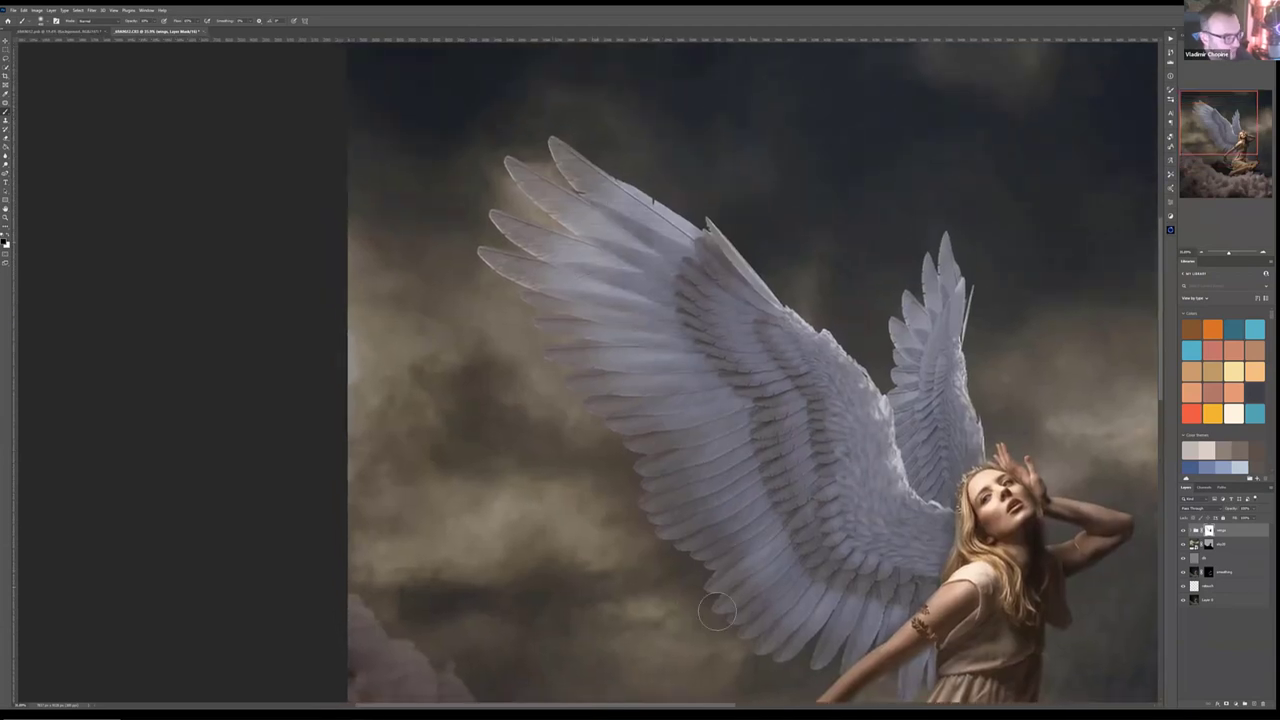
scroll(622, 440, down, 3)
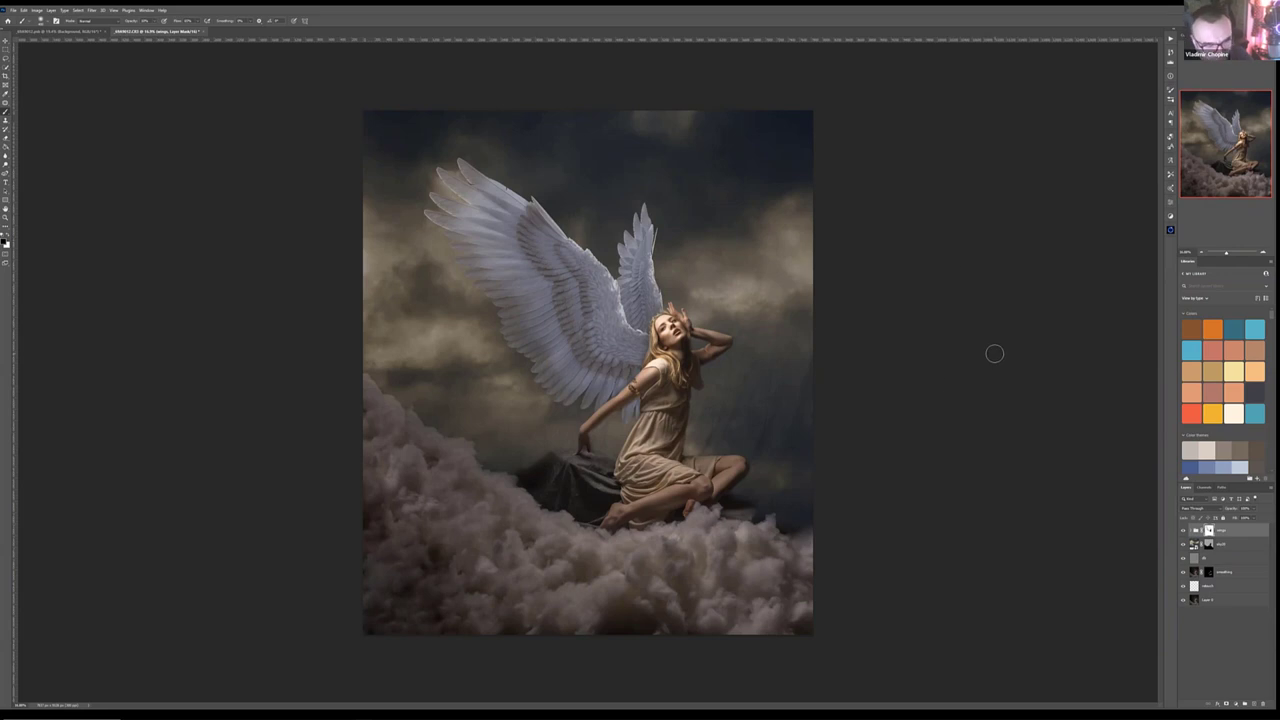
key(v)
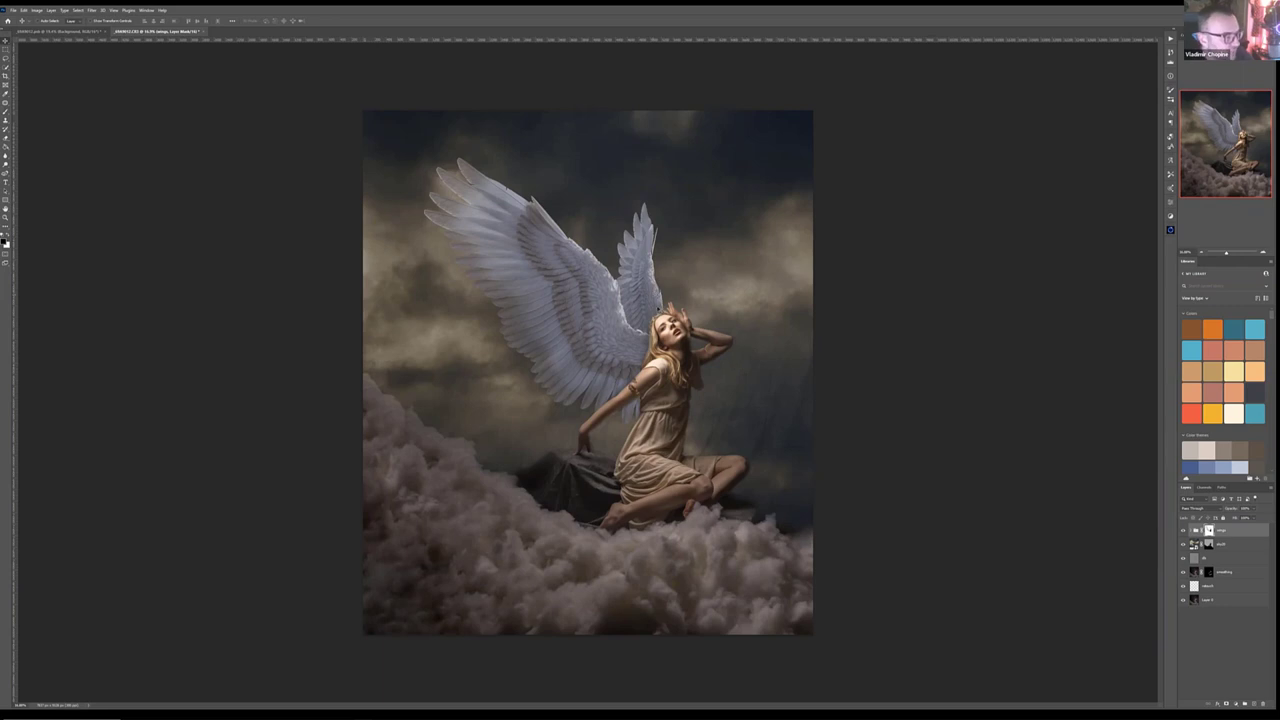
drag(681, 397, 717, 384)
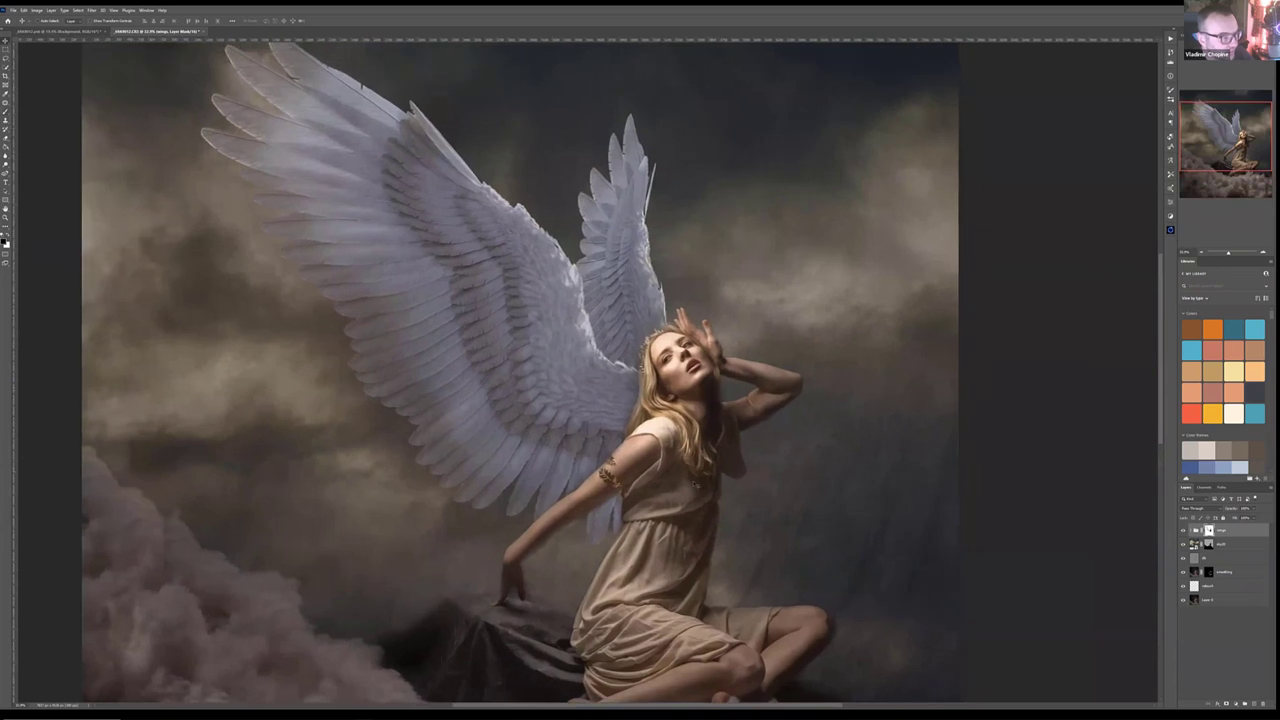
Step: Place the stone wall image as a new top layer, enlarged over the lower part of the composite where the model sits
scroll(520, 373, down, 3)
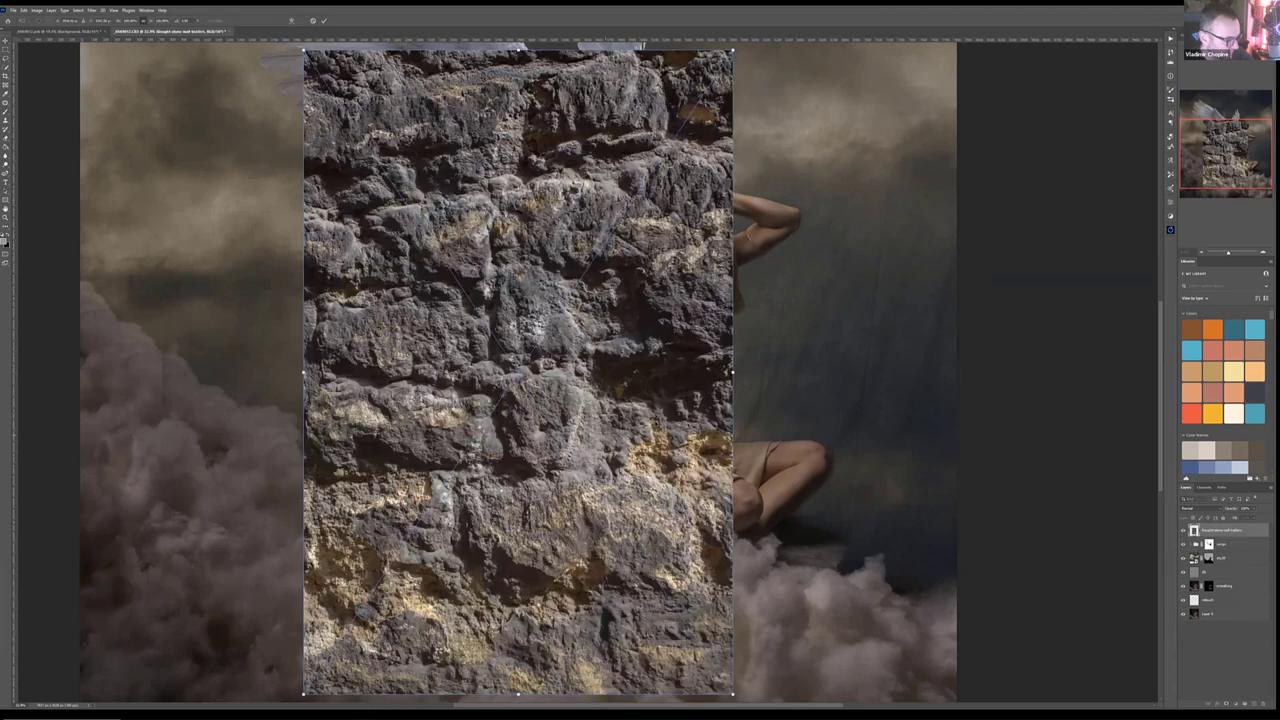
scroll(655, 421, down, 5)
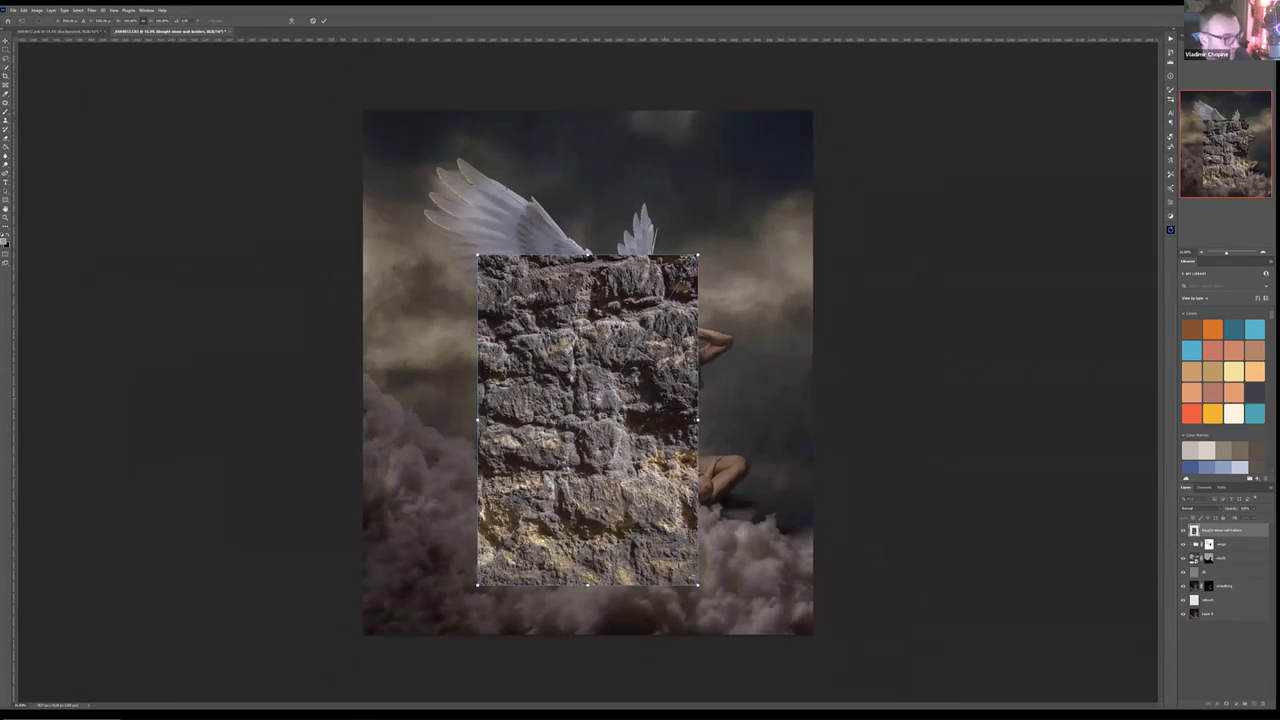
drag(587, 420, 643, 570)
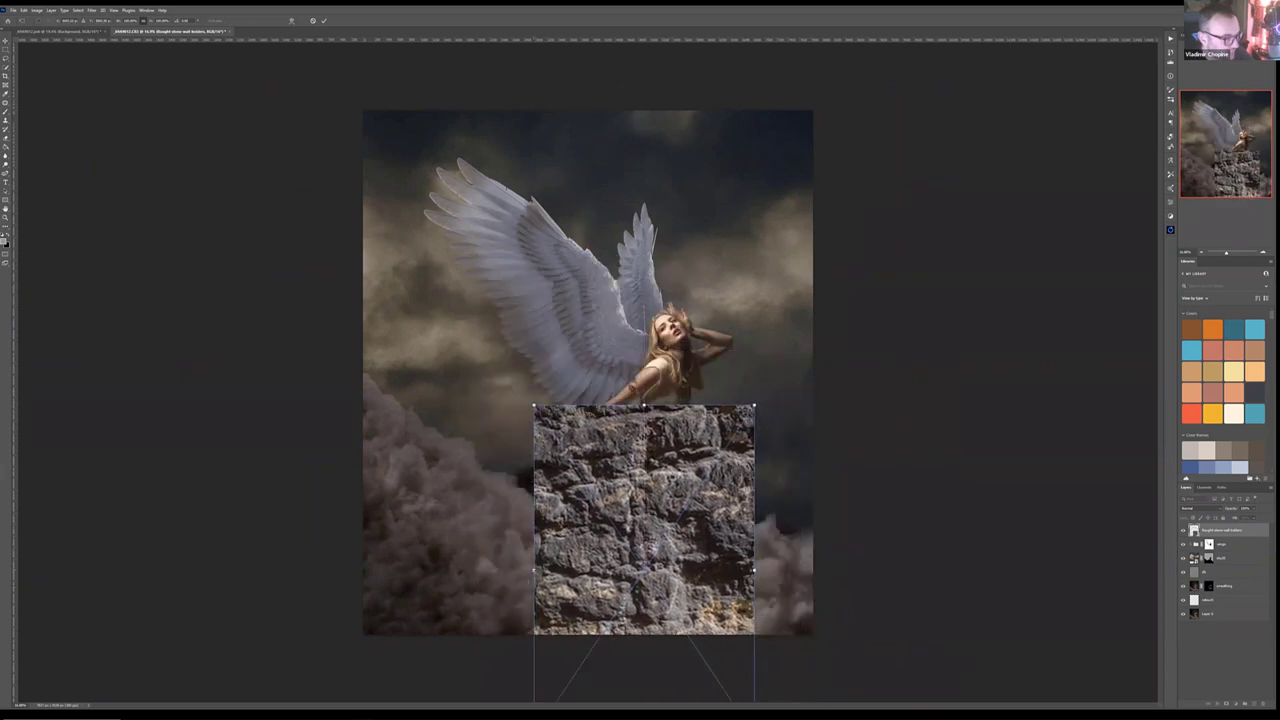
drag(534, 405, 483, 367)
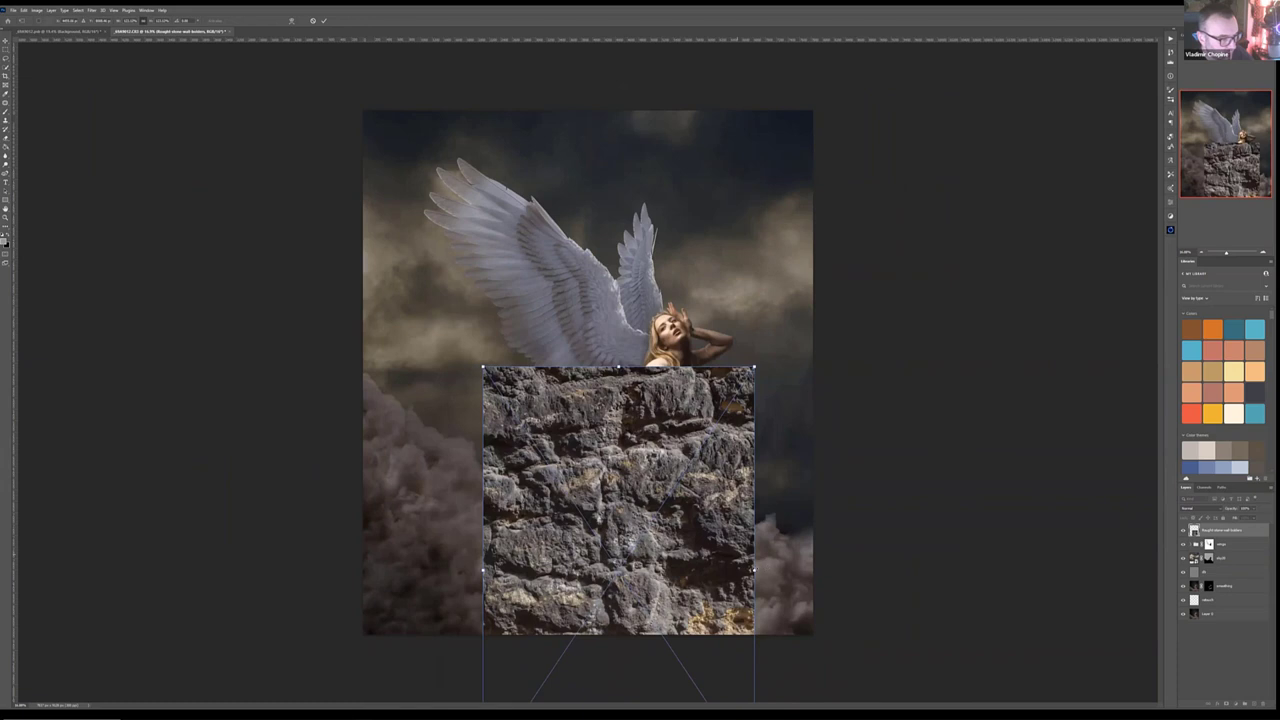
drag(756, 570, 849, 561)
drag(676, 435, 687, 558)
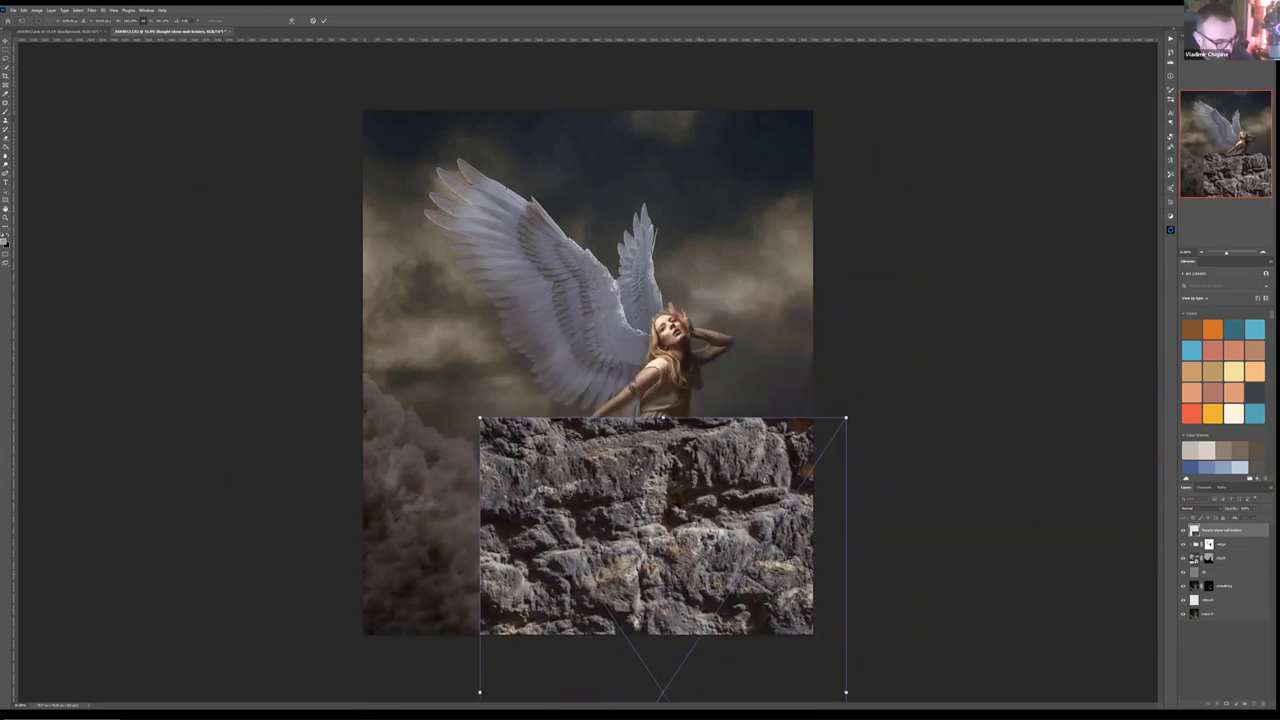
key(Return)
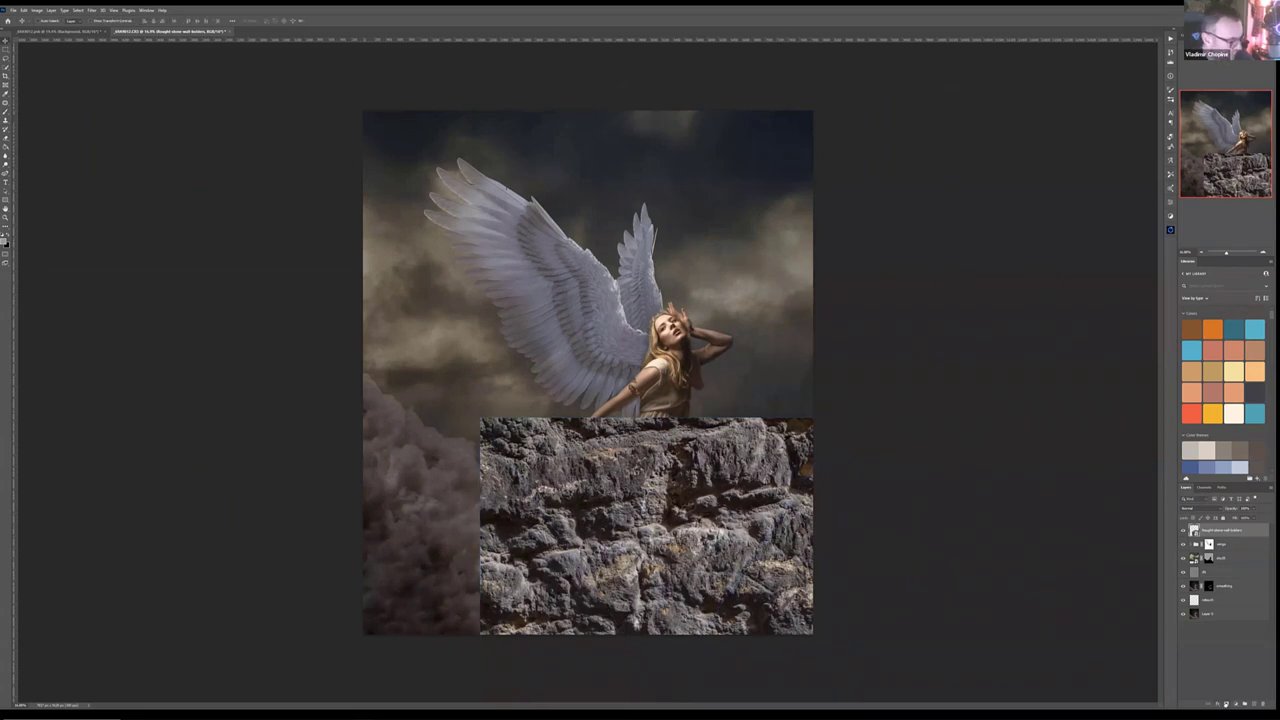
Step: Hide the stone wall layer behind a black mask and brush its rock texture onto the dark drape beside the model
alt+click(1226, 704)
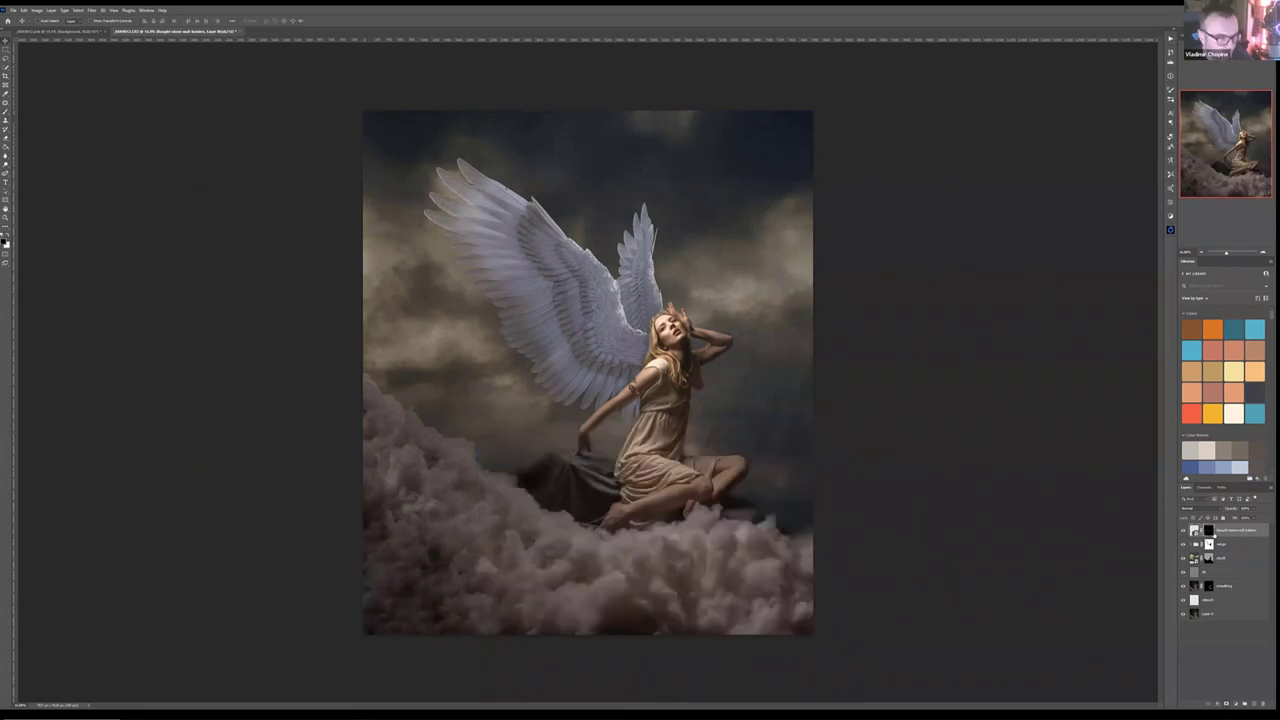
click(6, 116)
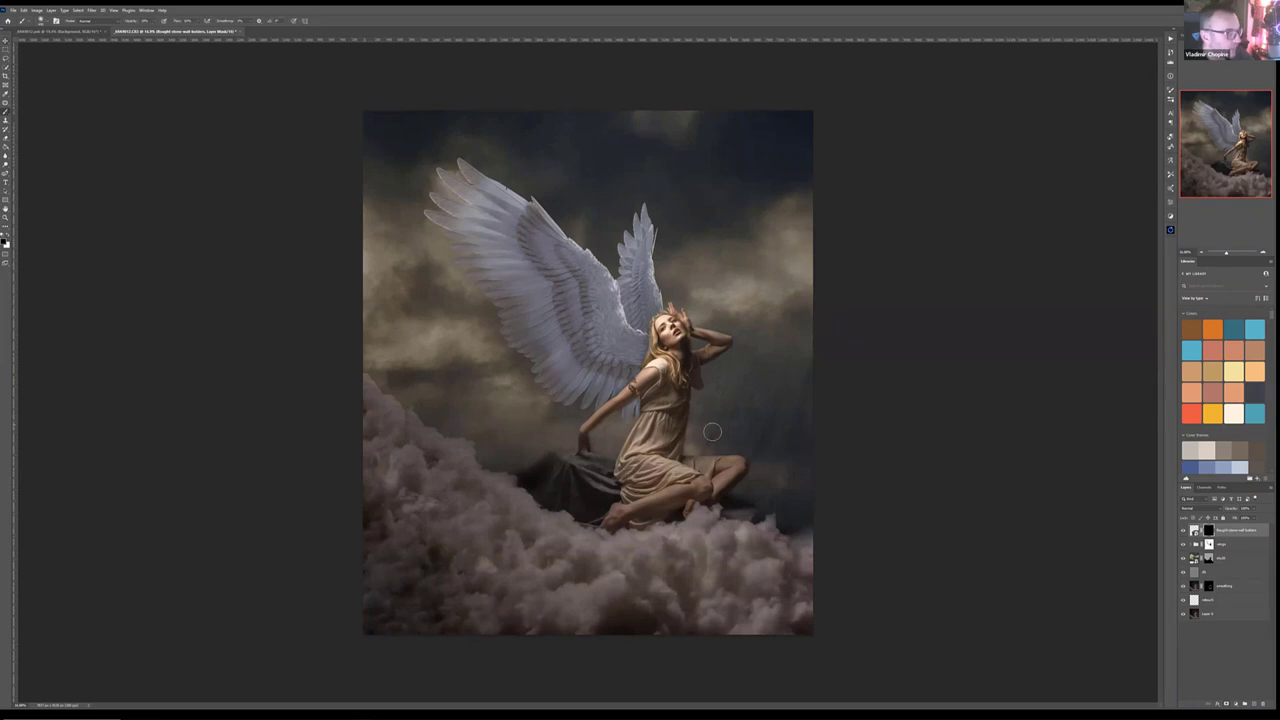
scroll(552, 497, up, 4)
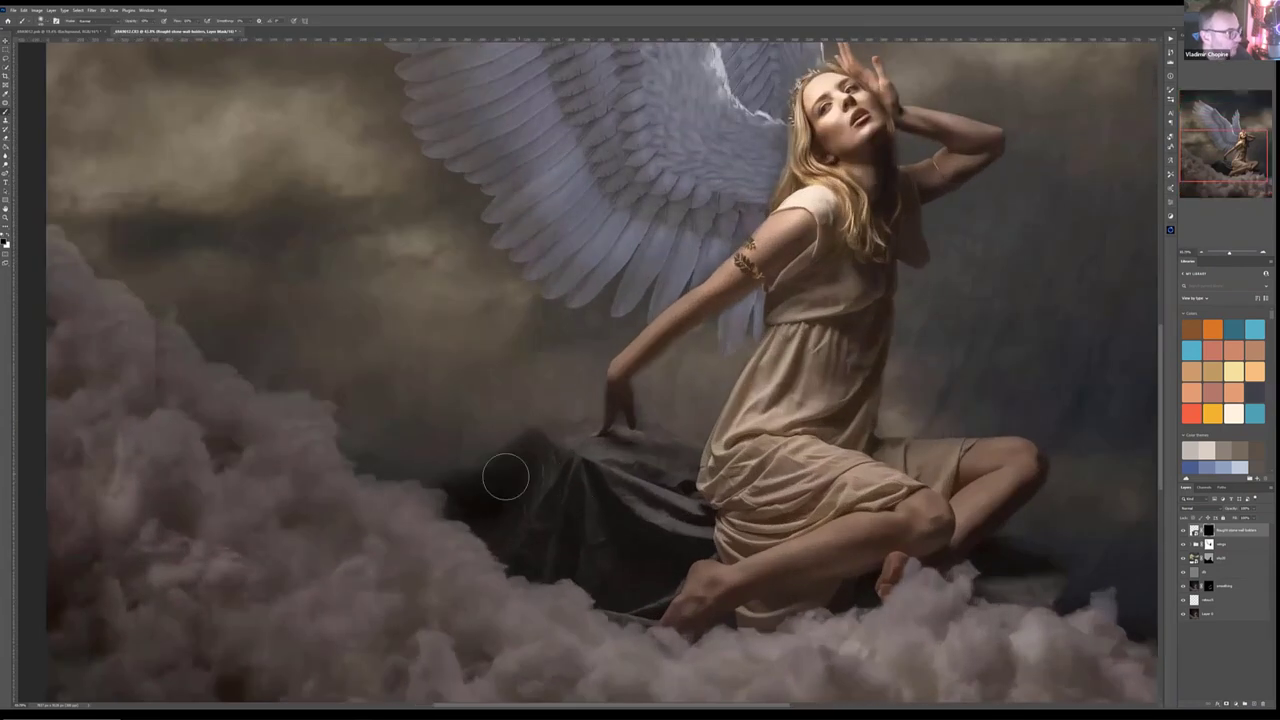
mouse_move(552, 491)
mouse_down()
mouse_move(591, 522)
mouse_move(543, 516)
mouse_move(549, 479)
mouse_move(537, 519)
mouse_move(505, 508)
mouse_move(562, 518)
mouse_move(585, 548)
mouse_move(604, 543)
mouse_move(610, 571)
mouse_move(565, 557)
mouse_move(623, 567)
mouse_up()
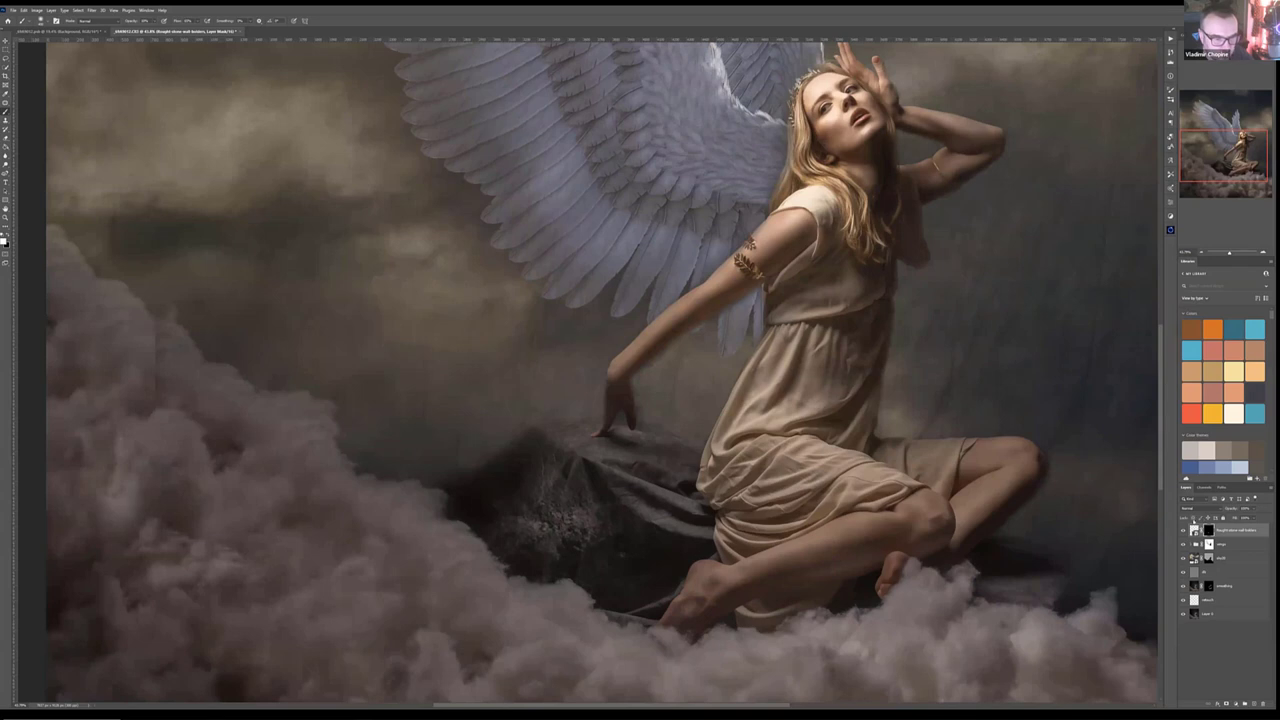
Step: Try Multiply on the stone layer, settle on Soft Light blending, and brush more rock texture over the seat
click(1199, 509)
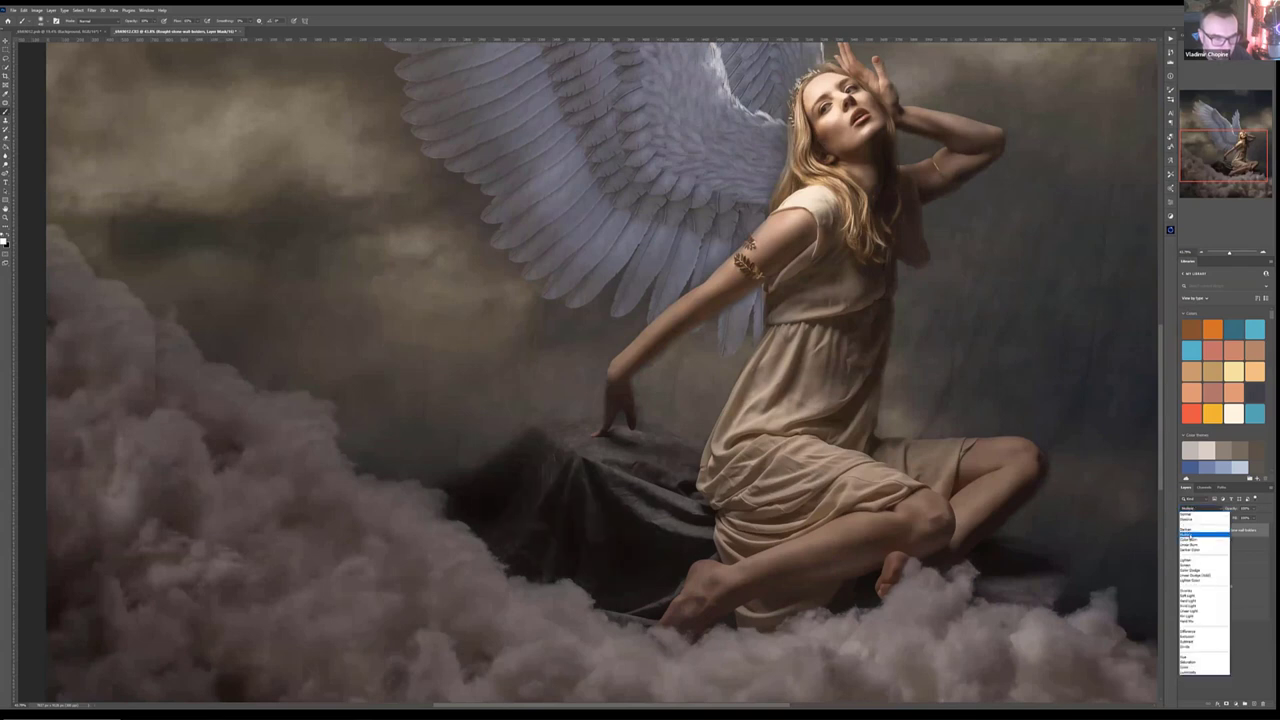
click(1190, 535)
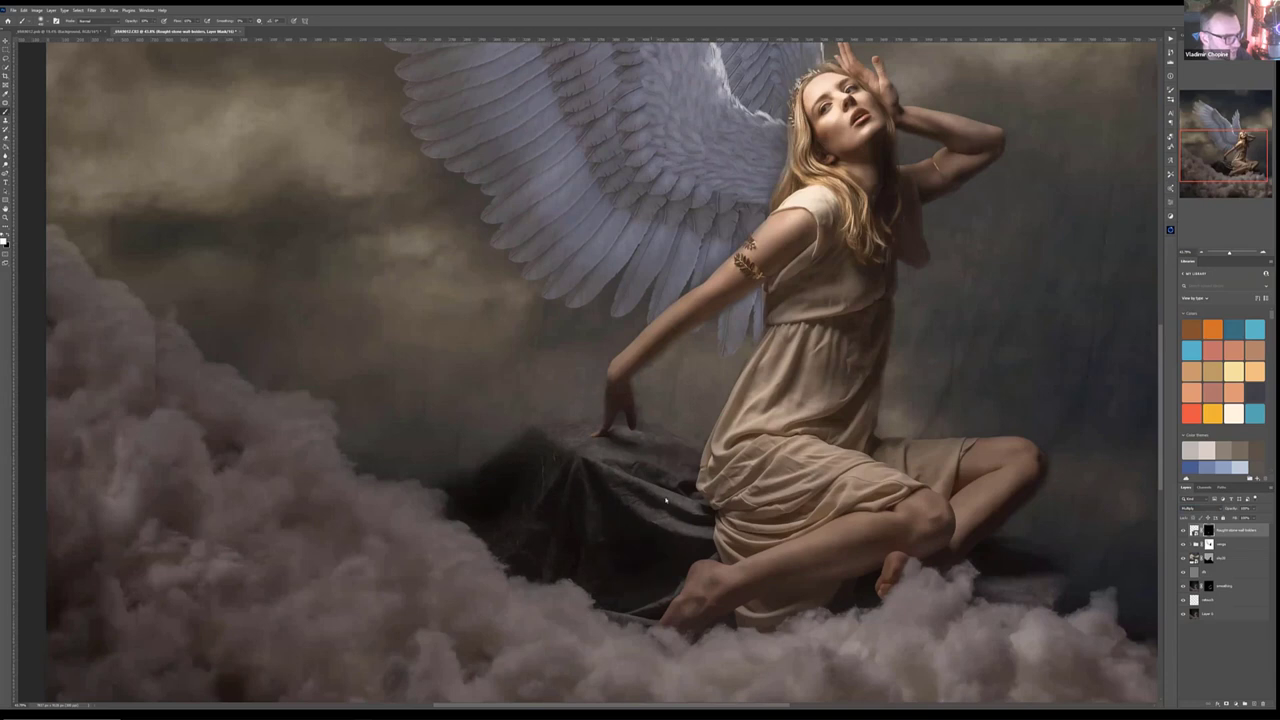
click(1215, 509)
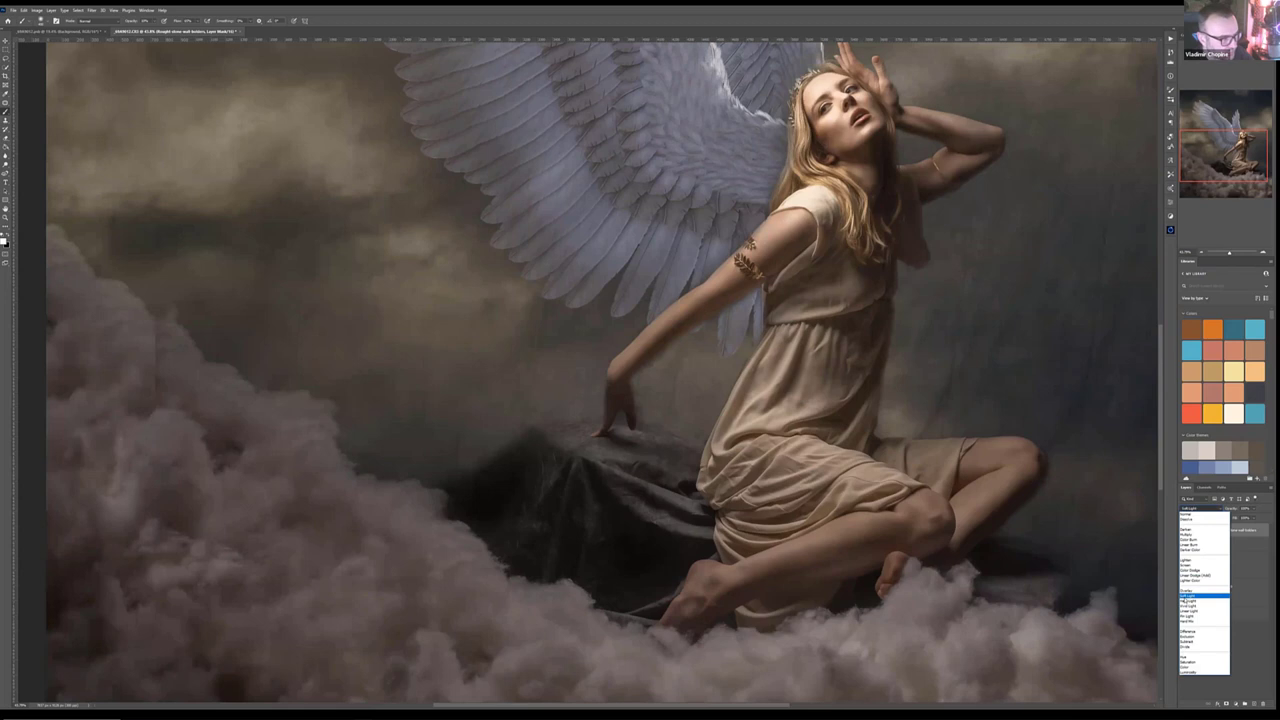
click(1205, 596)
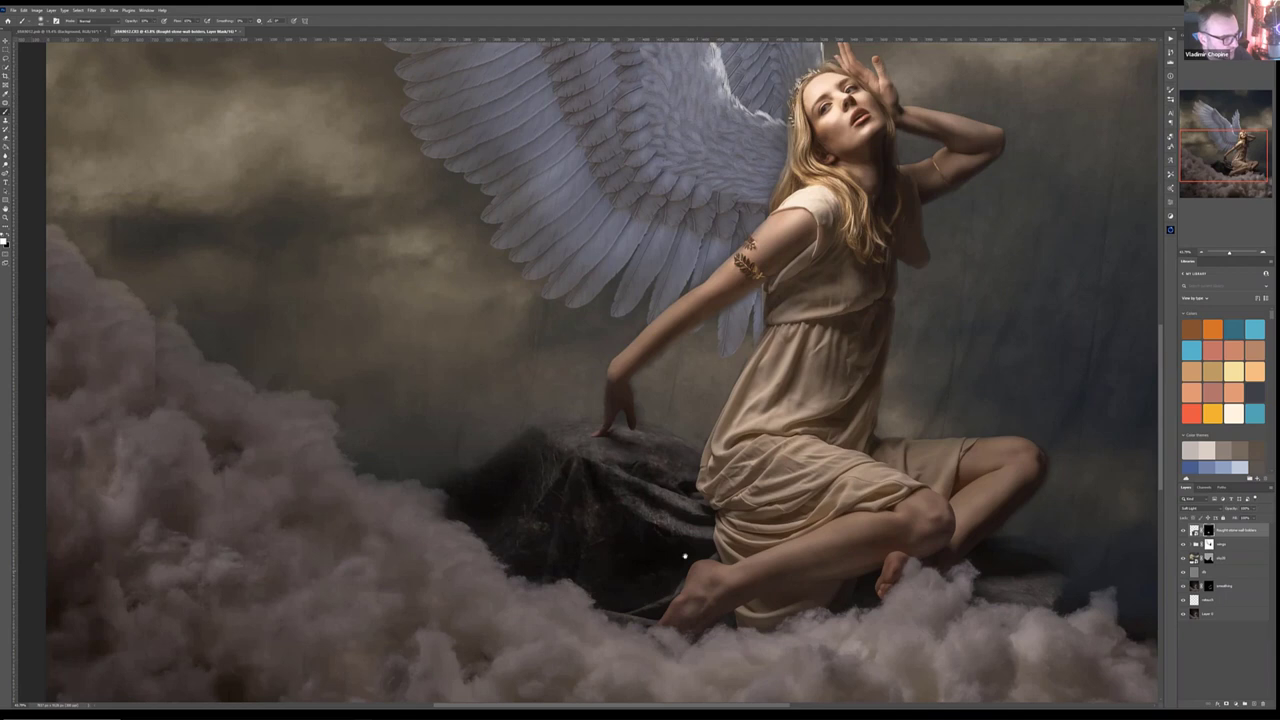
Step: Examine the rock texture on the seat beside and behind the model's legs, close up and in the full image
drag(695, 567, 385, 335)
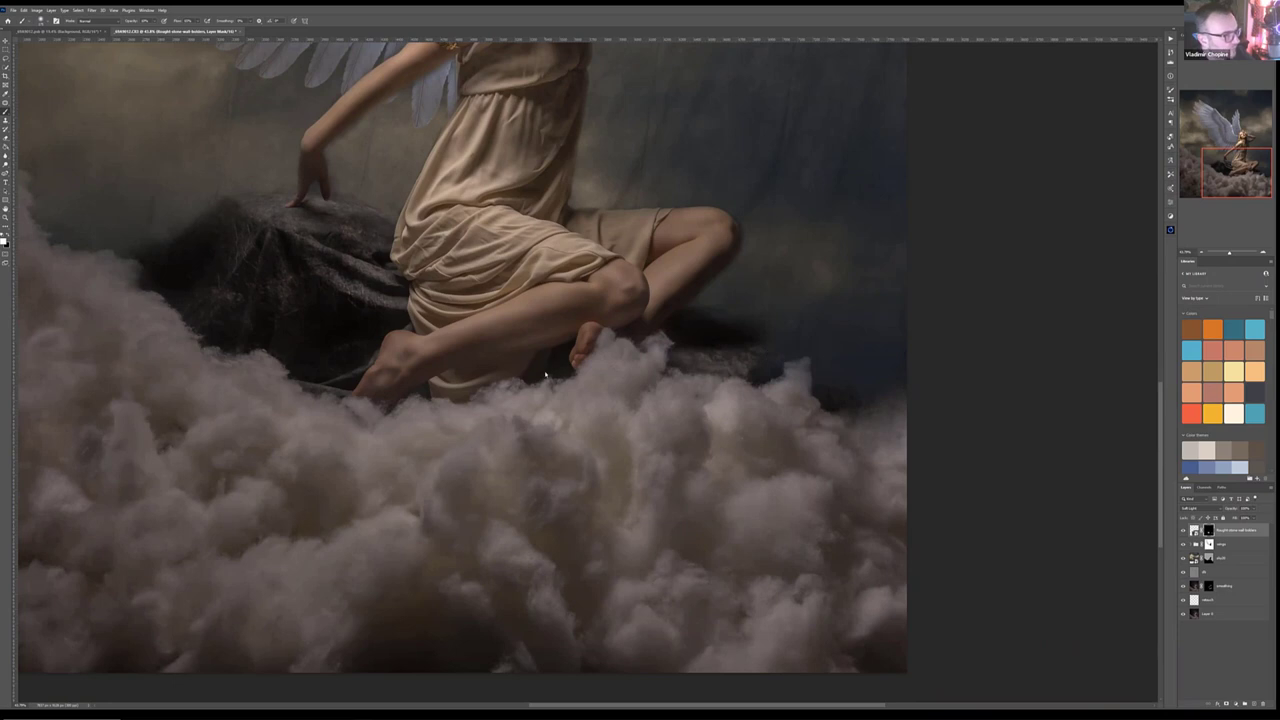
drag(461, 405, 465, 411)
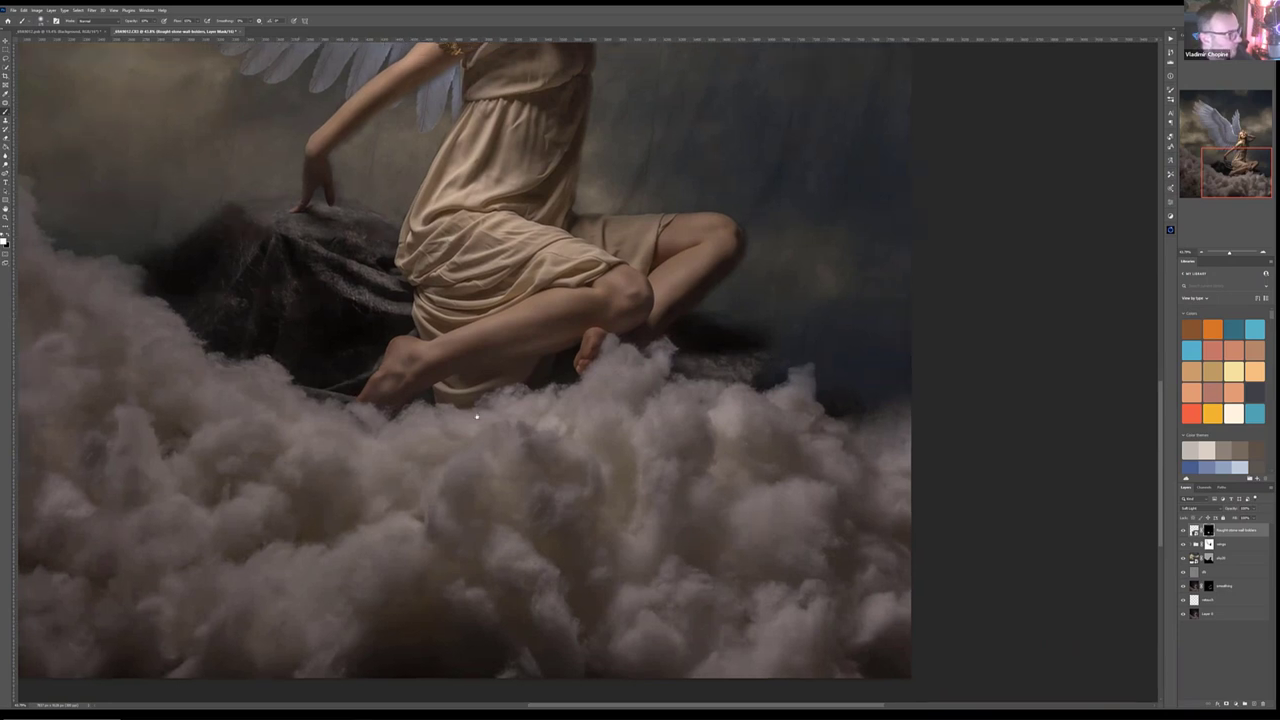
scroll(465, 410, down, 2)
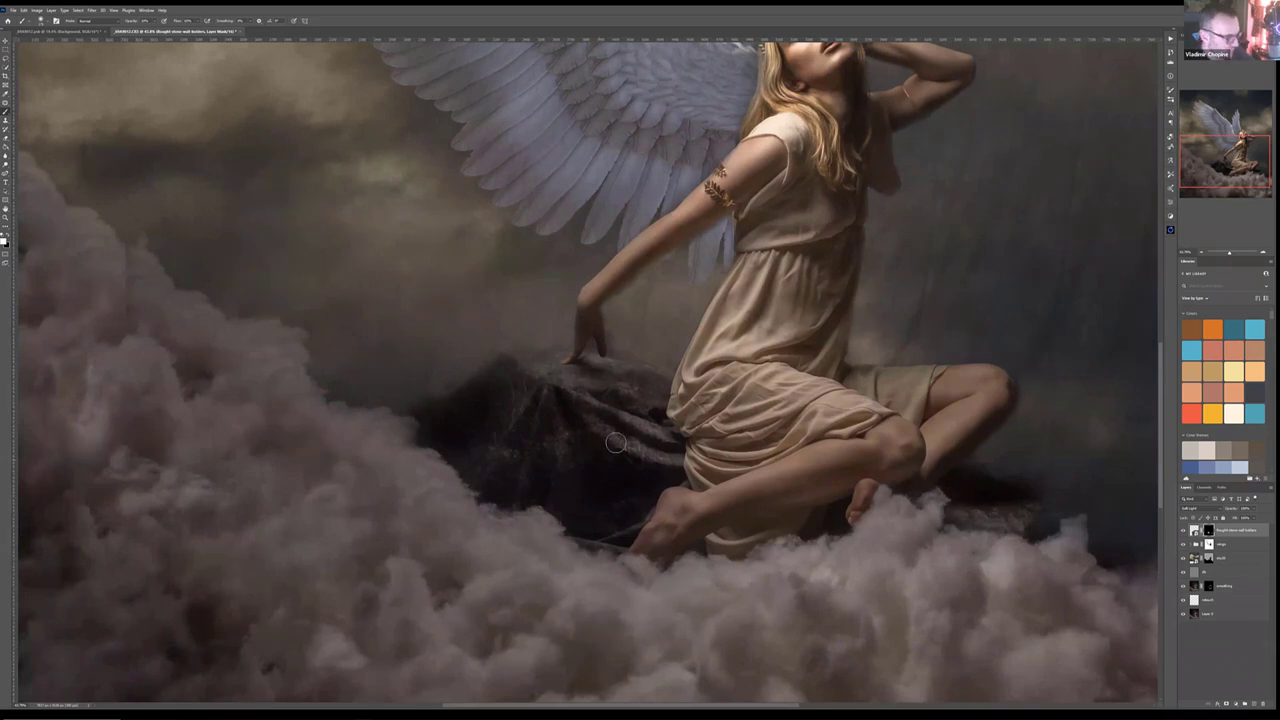
key(ctrl+minus)
key(ctrl+minus)
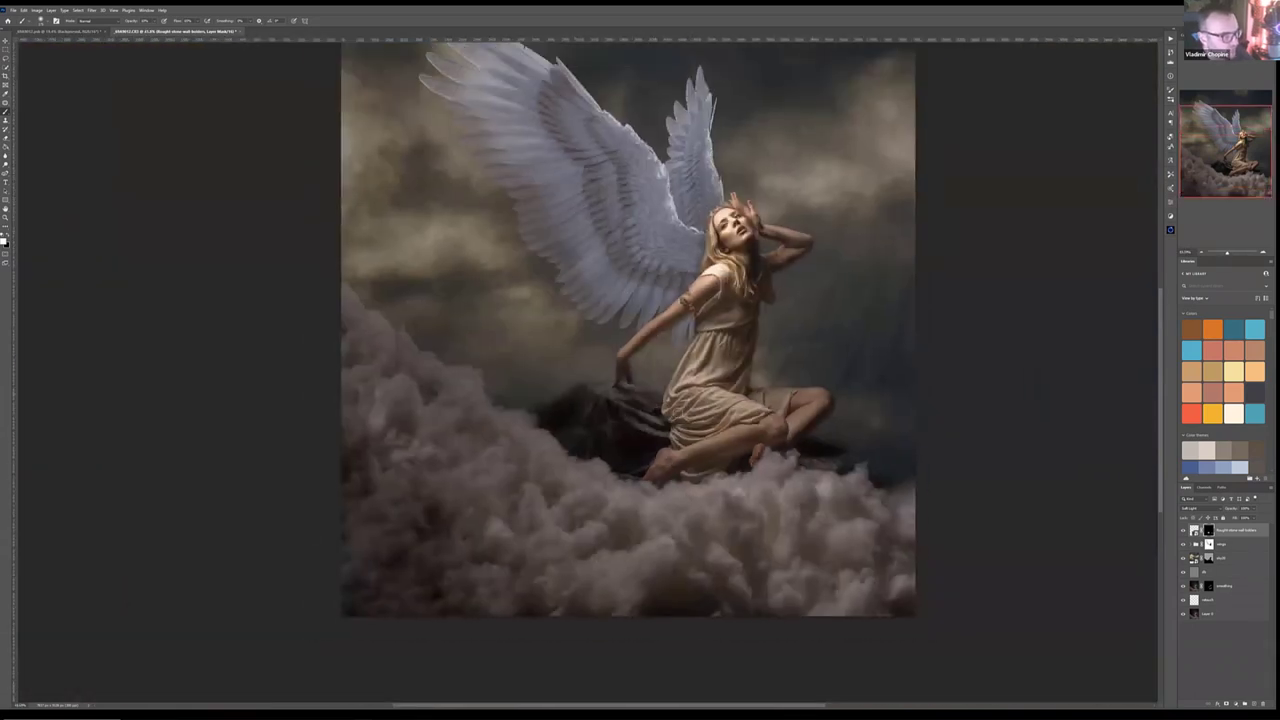
key(ctrl+minus)
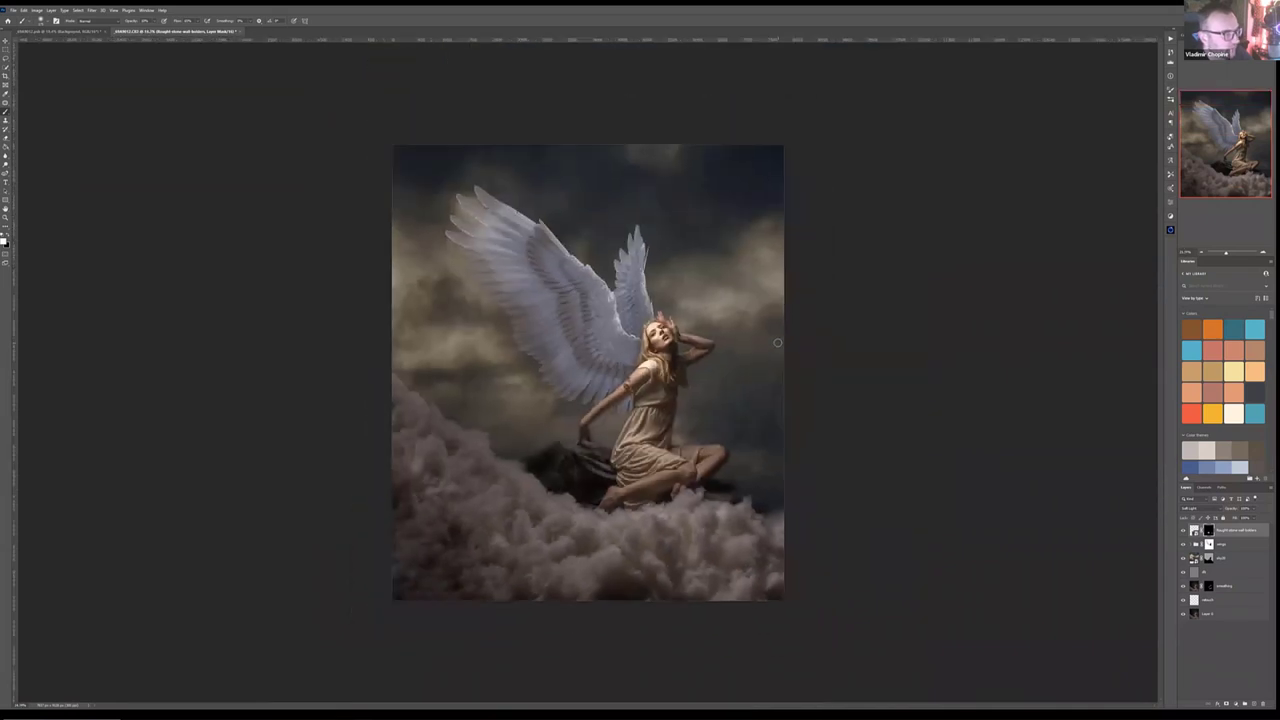
key(ctrl+plus)
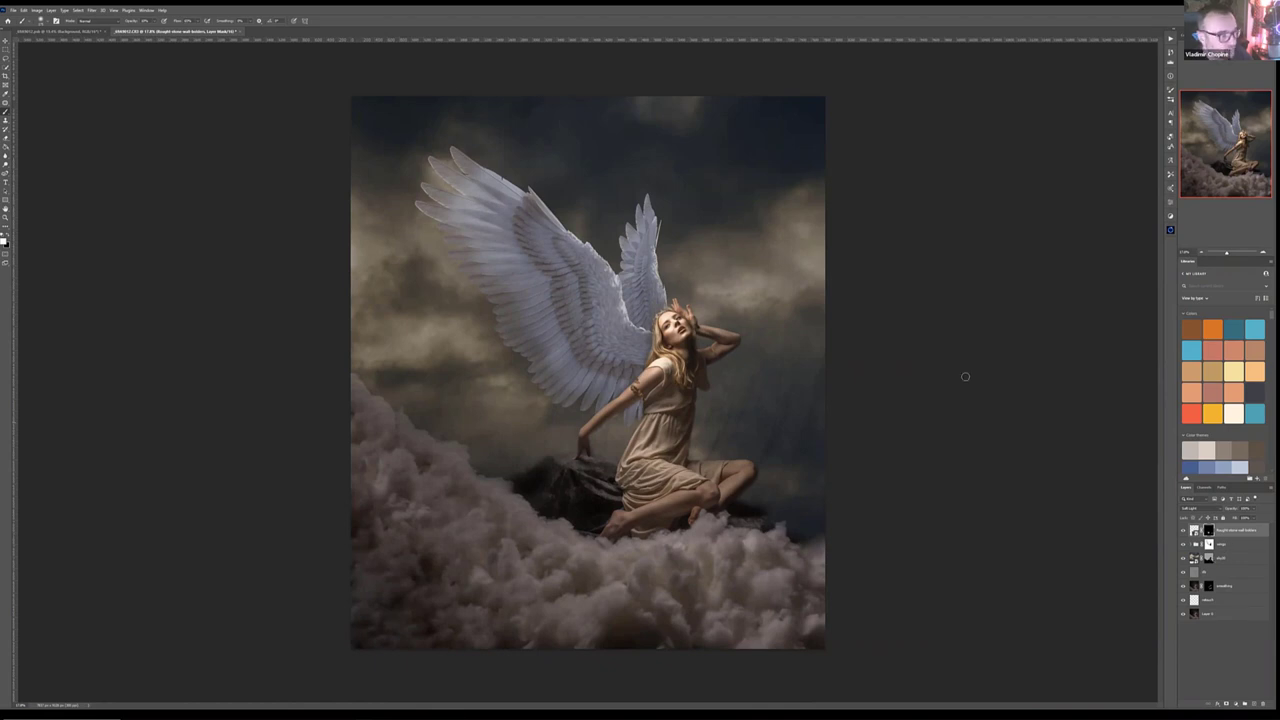
Step: Stamp all visible layers into a new top layer and rename it "hair"
key(v)
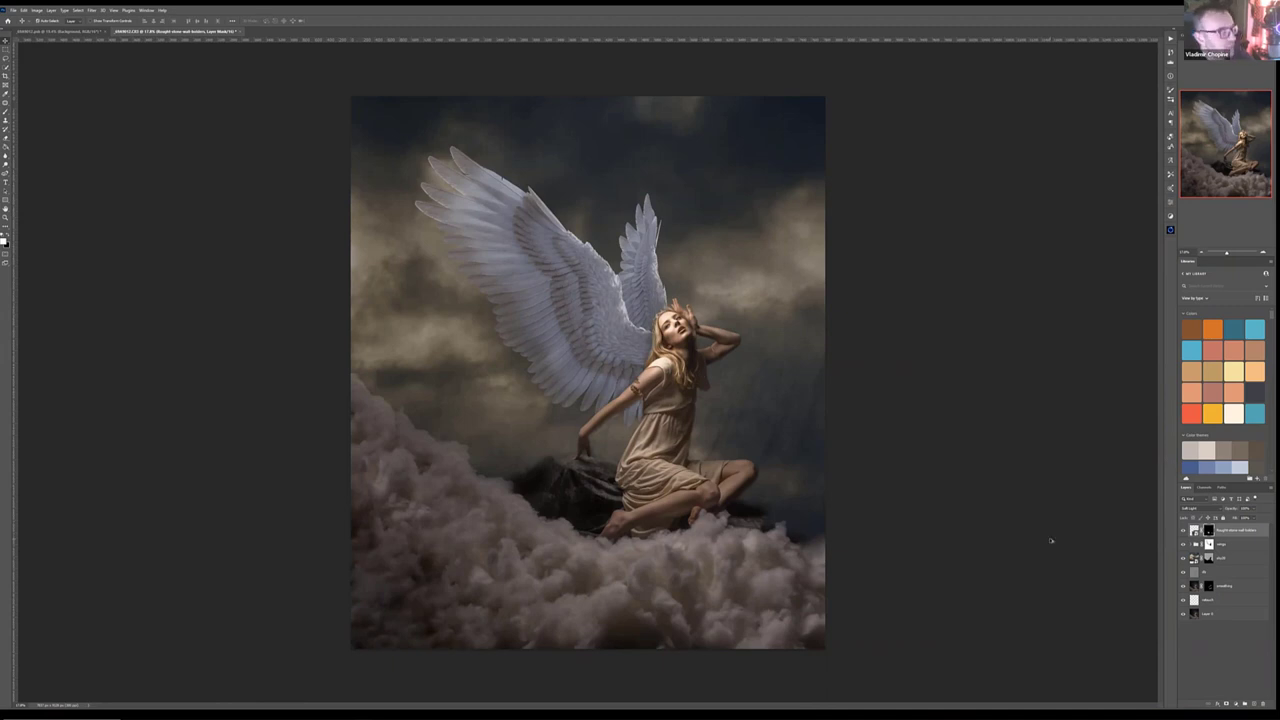
key(ctrl+shift+alt+e)
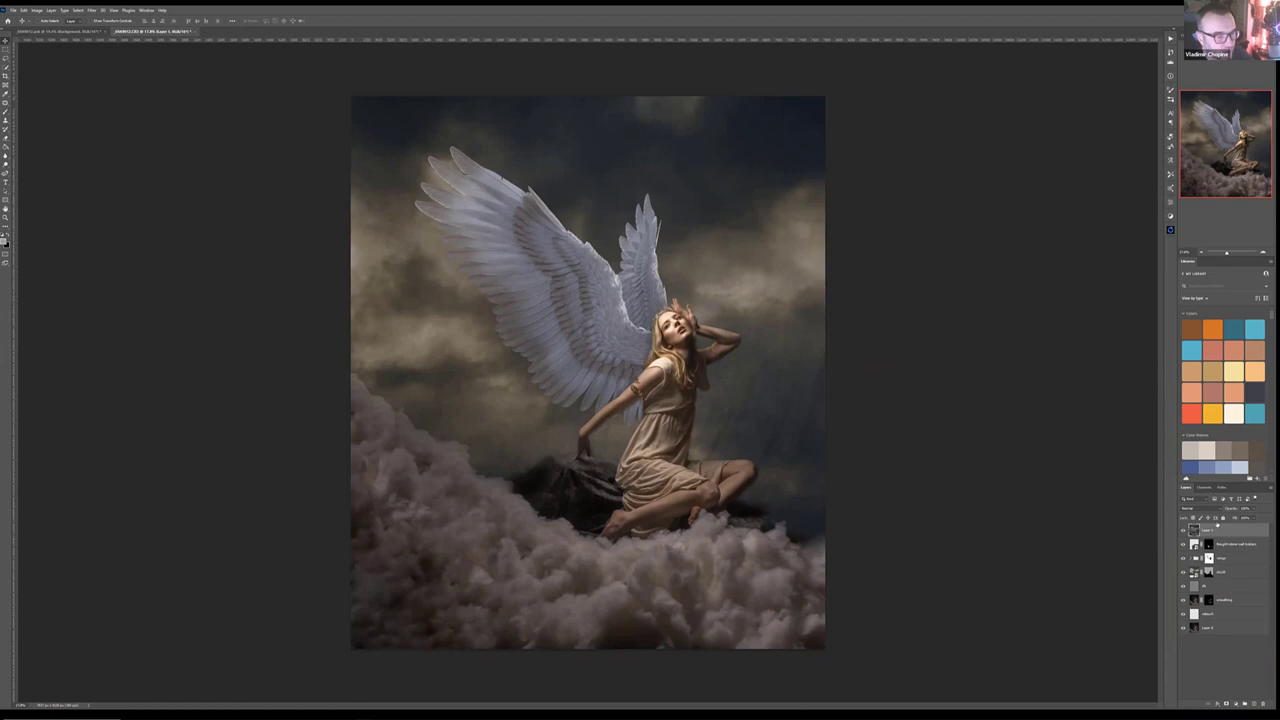
double_click(1208, 530)
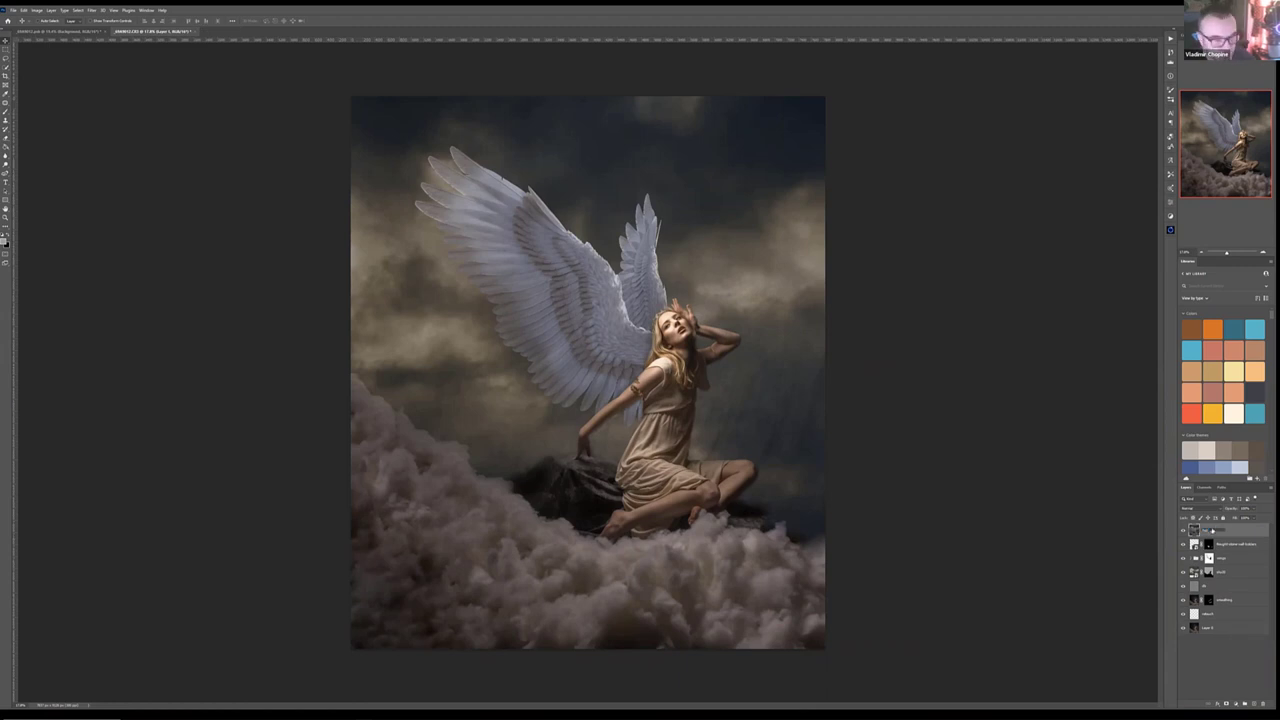
key(Return)
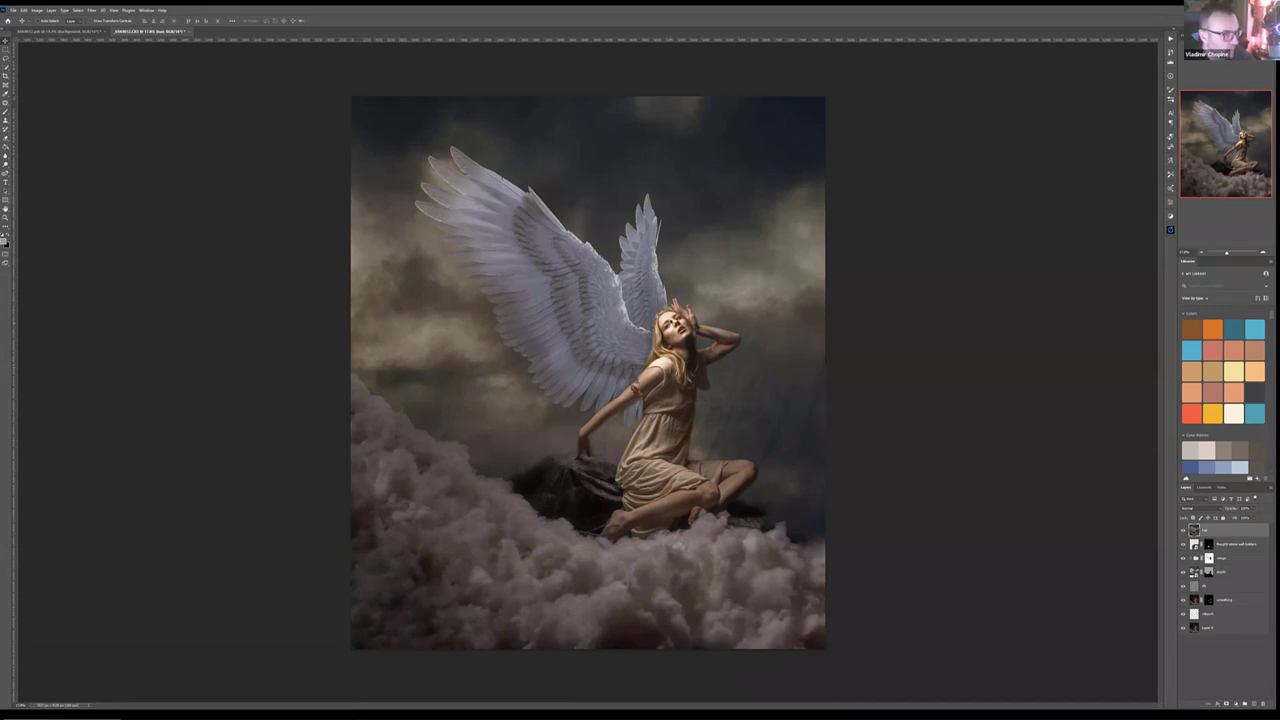
Step: Apply the Oil Paint filter to the stamped layer with stylization 10, cleanliness 10, scale 0.1 and lighting on
scroll(664, 332, up, 9)
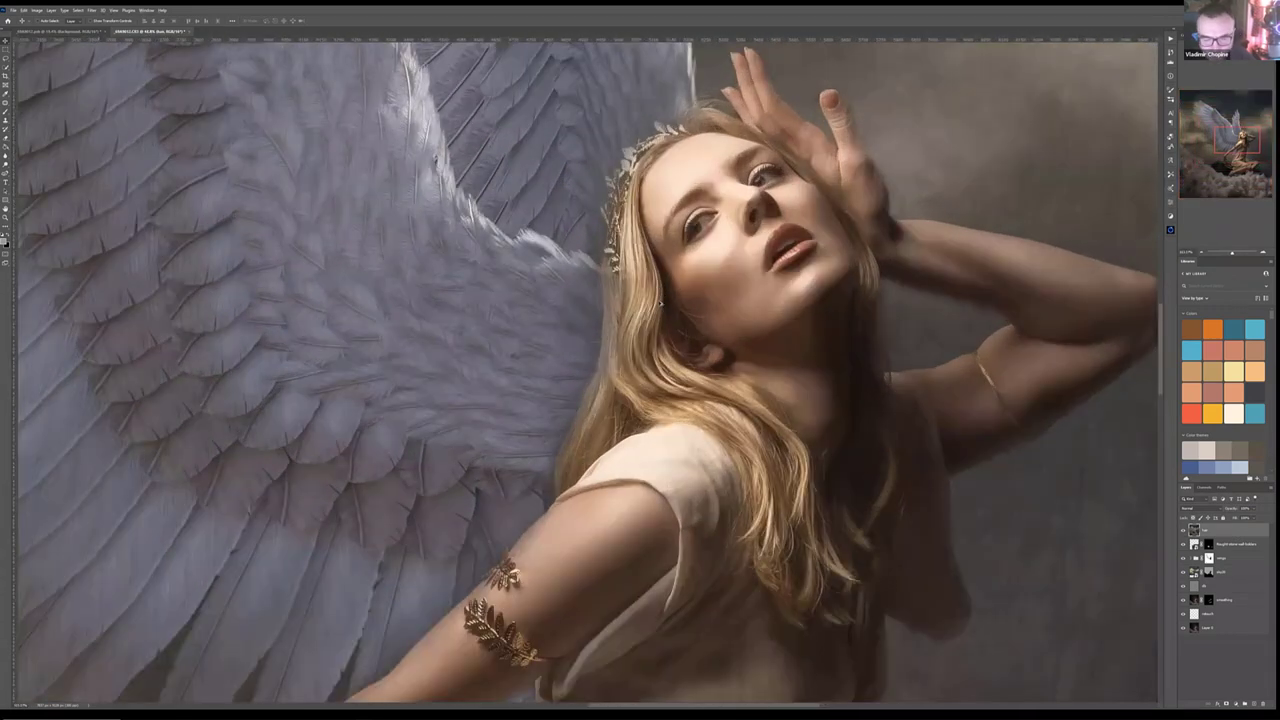
scroll(665, 340, up, 6)
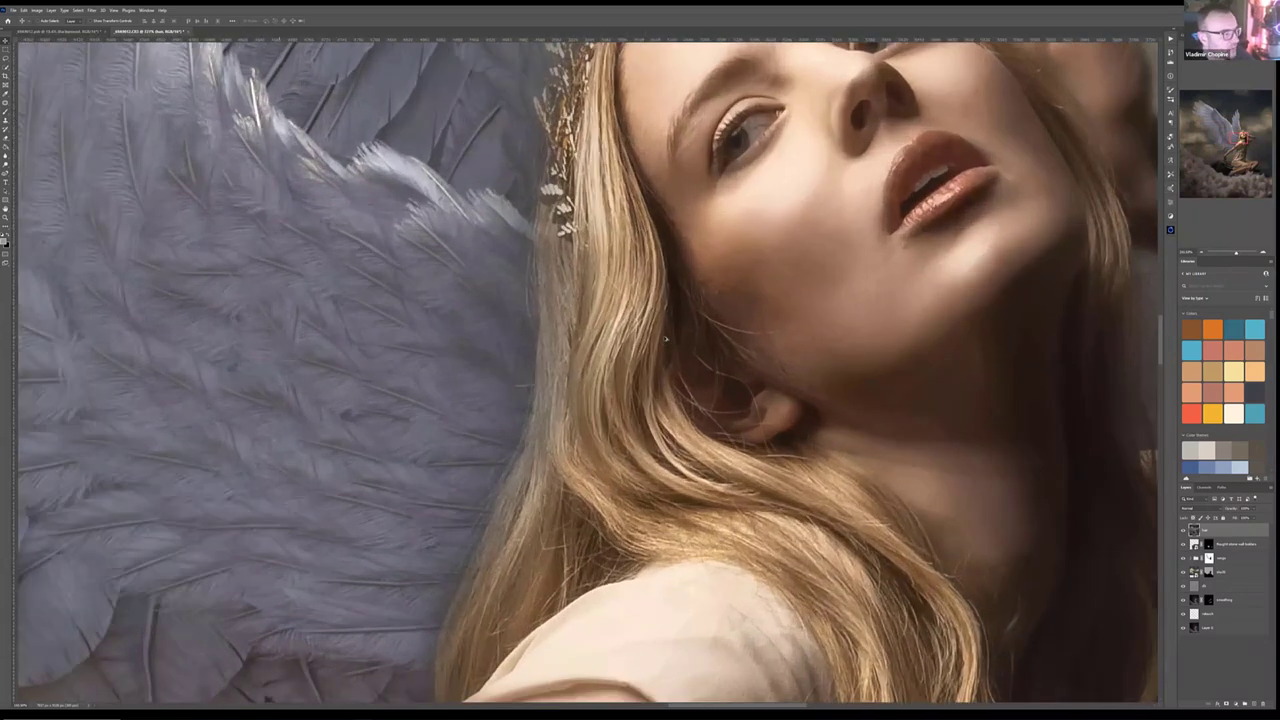
scroll(665, 340, up, 6)
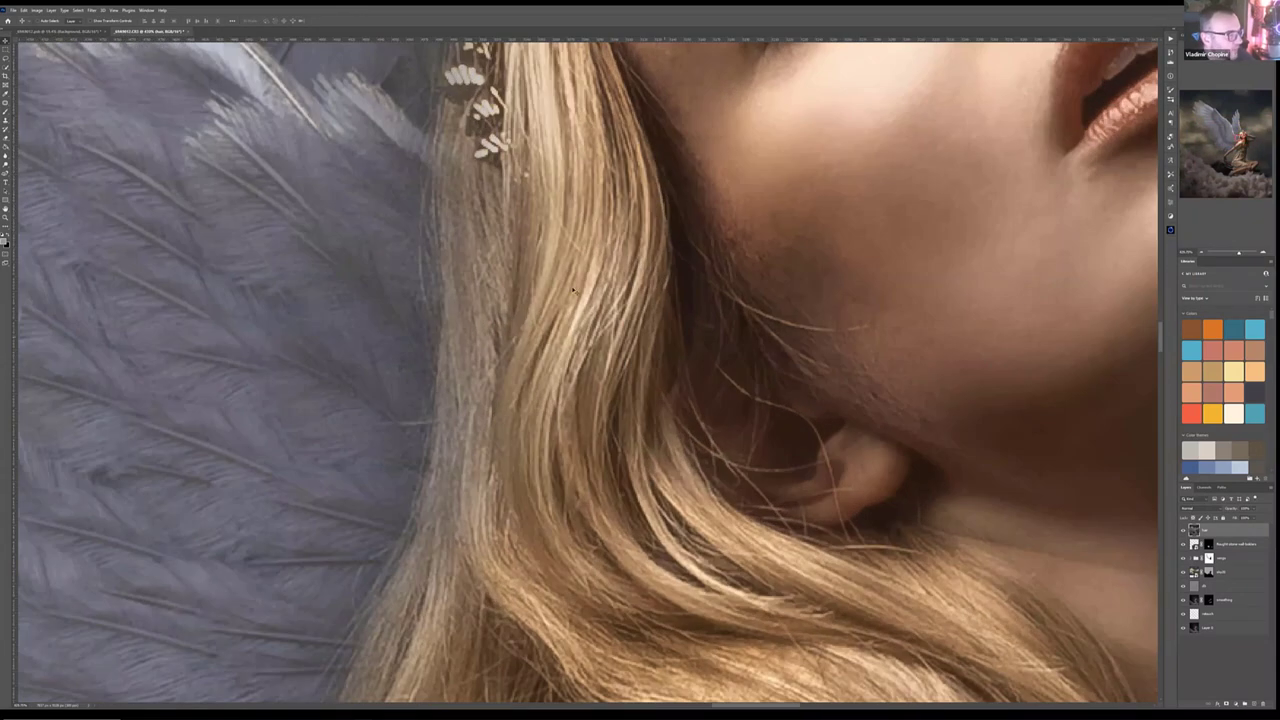
scroll(581, 217, up, 2)
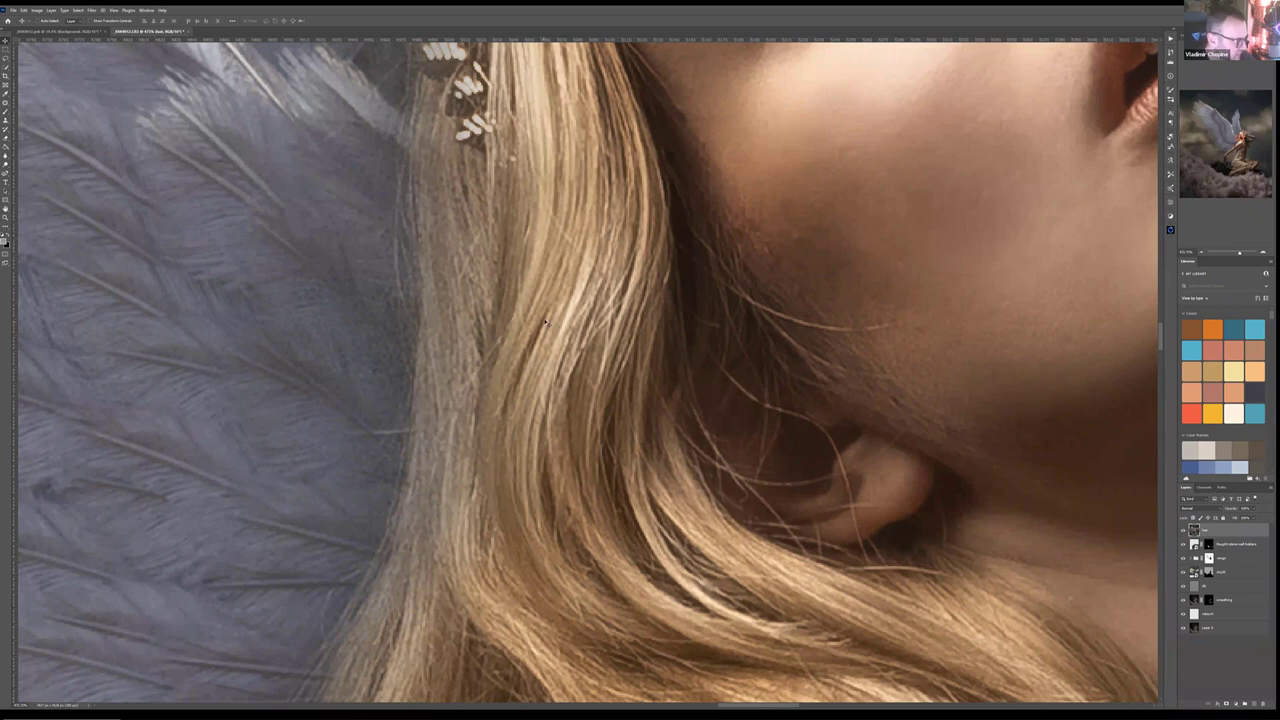
scroll(543, 323, down, 3)
scroll(545, 236, down, 1)
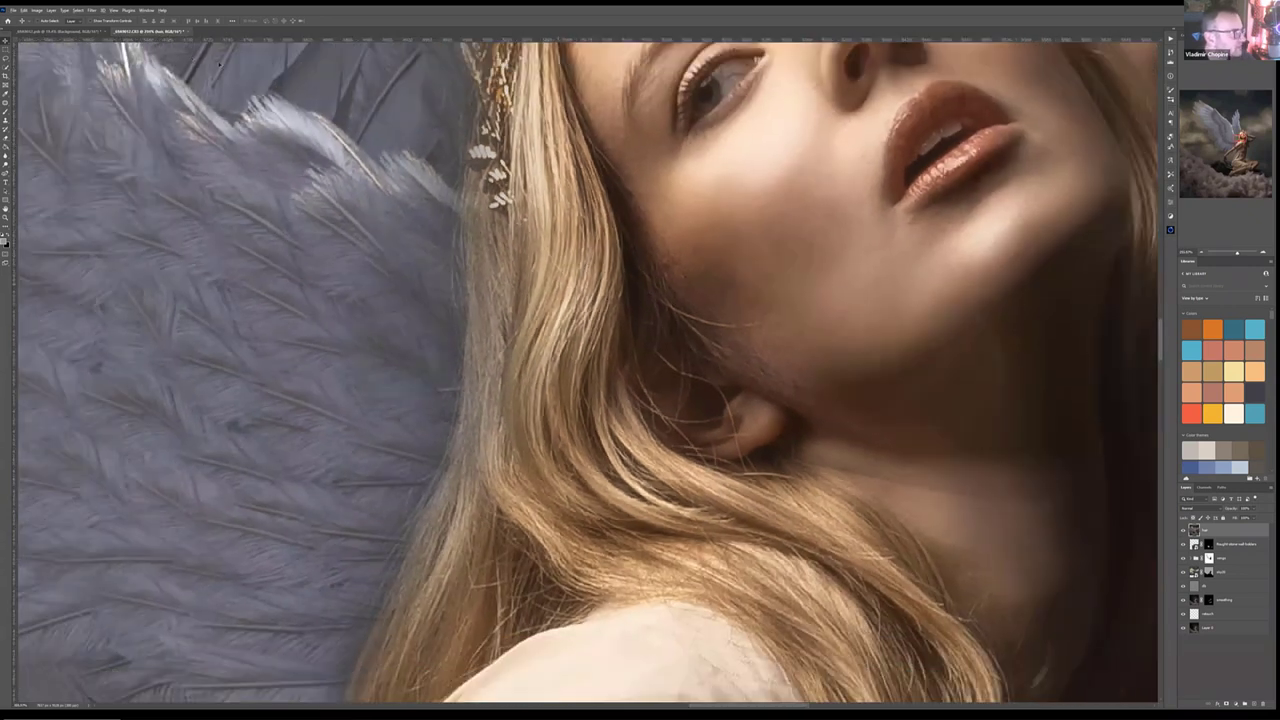
click(92, 10)
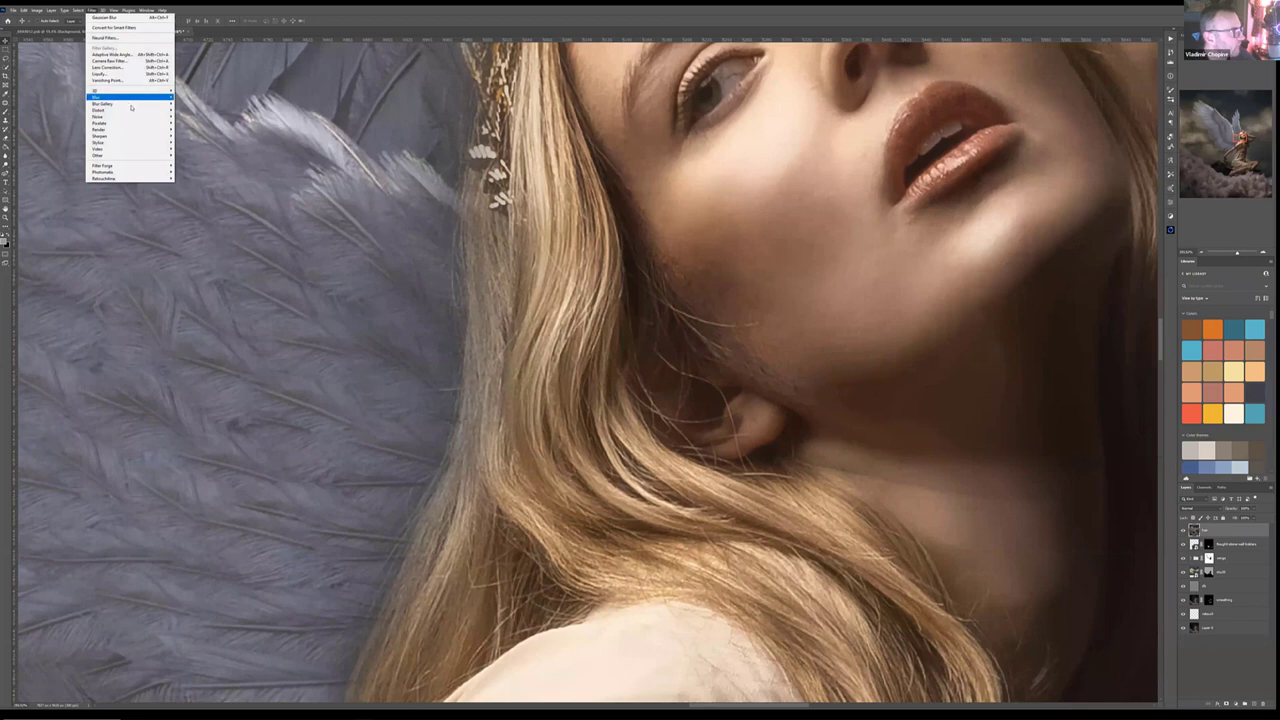
mouse_move(128, 135)
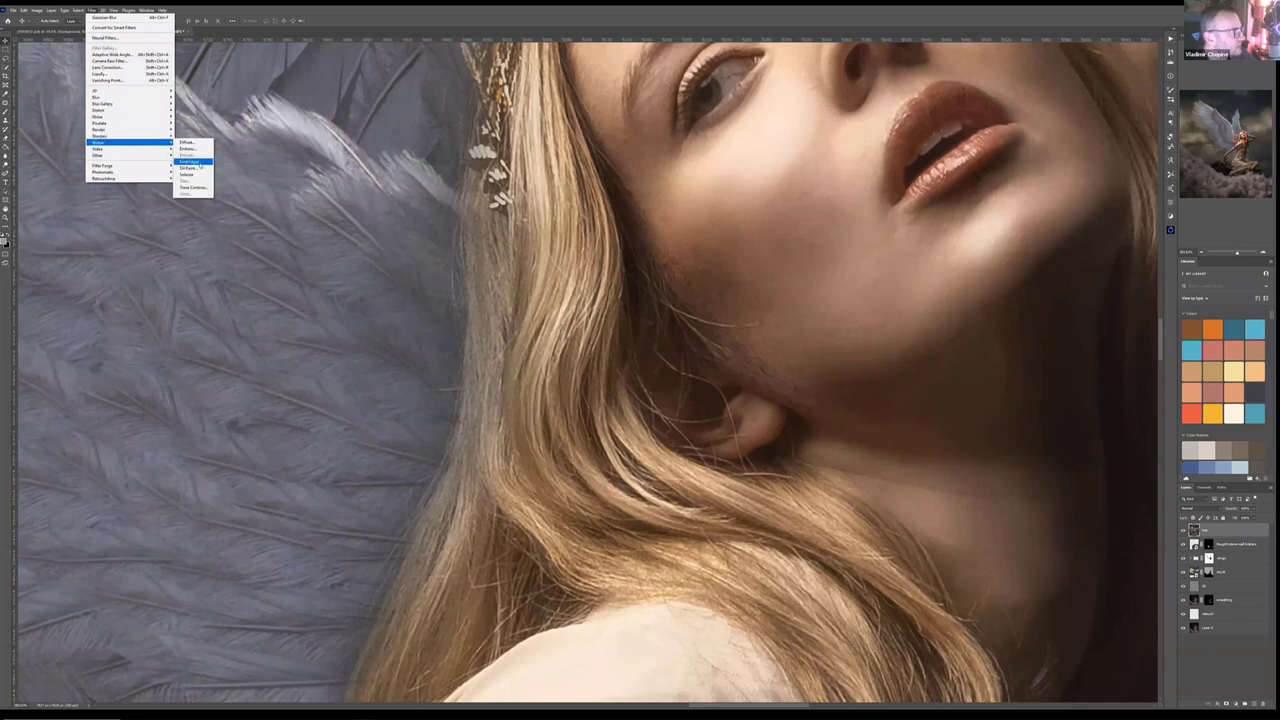
click(195, 158)
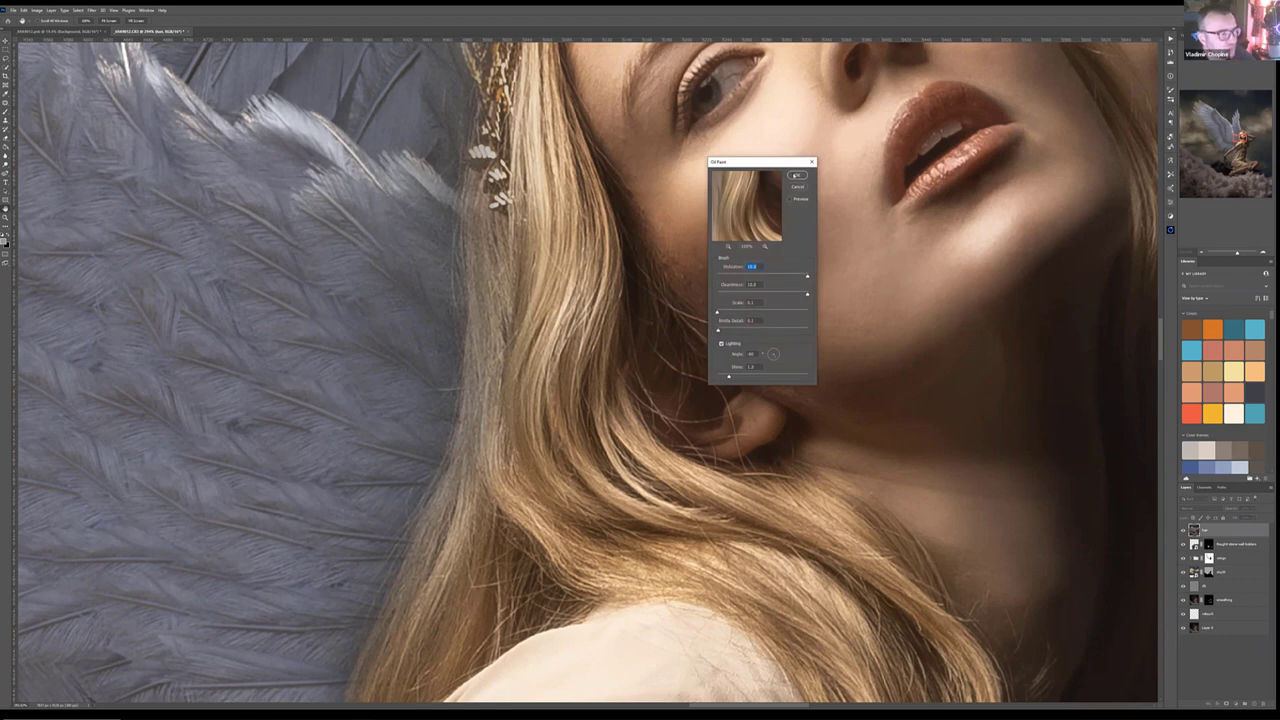
click(796, 175)
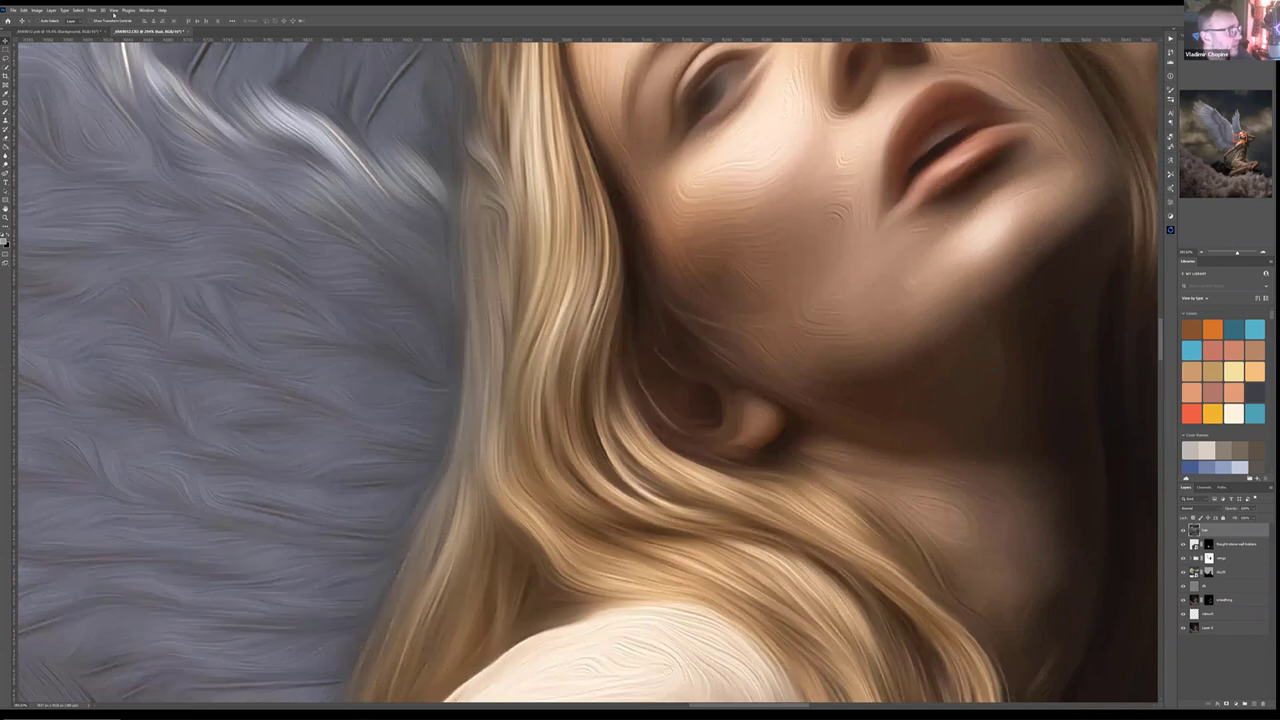
Step: Sharpen the oil-painted layer with a strongly raised Unsharp Mask amount to bring out the painted strands
click(91, 10)
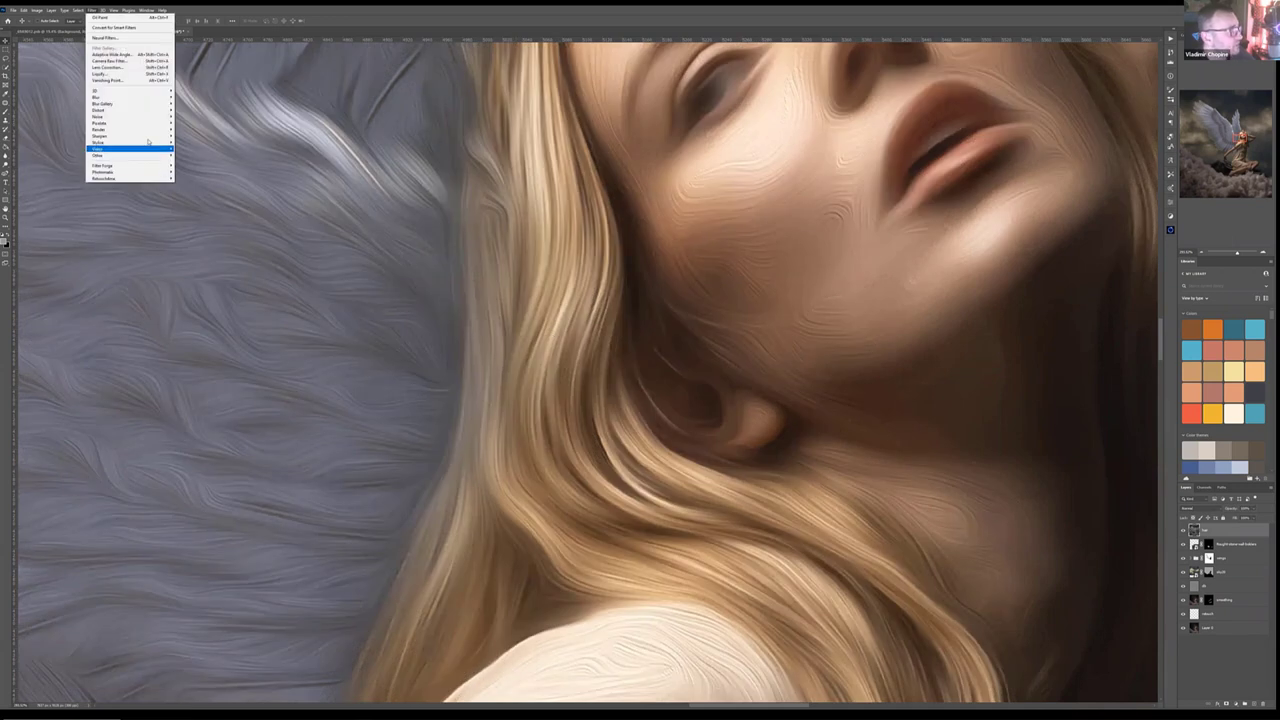
mouse_move(150, 136)
click(196, 169)
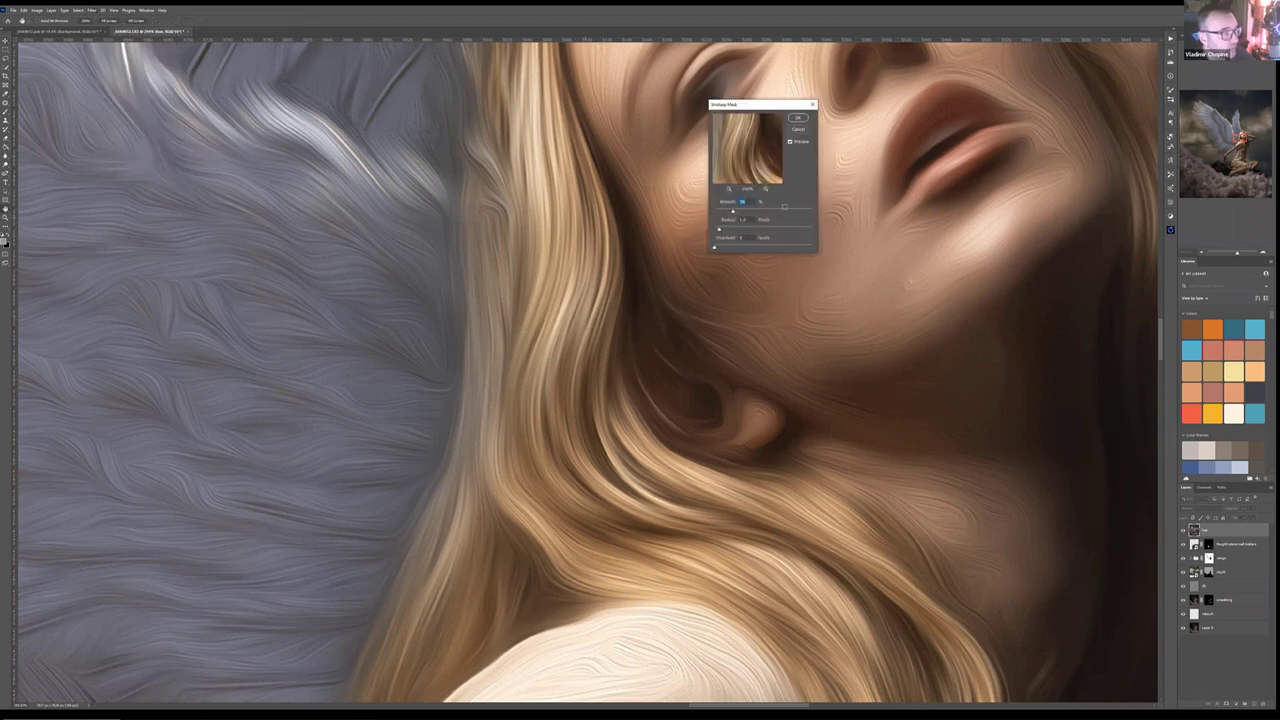
drag(779, 207, 792, 211)
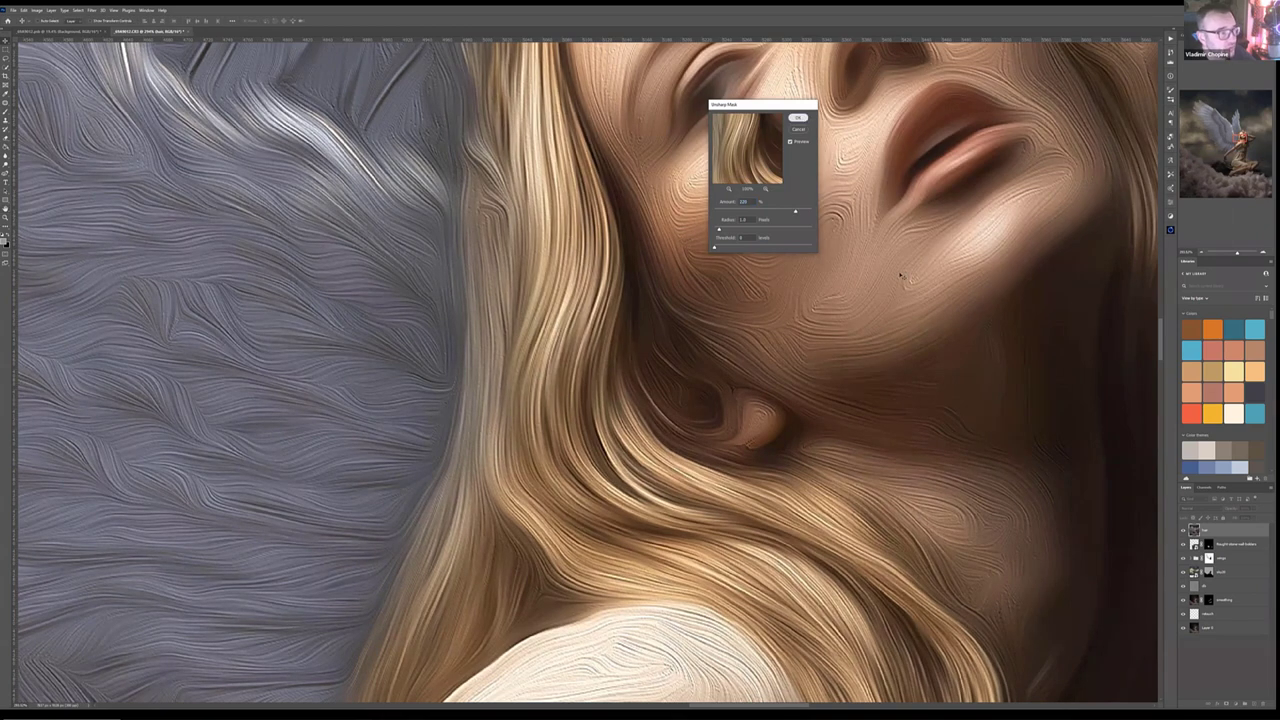
click(798, 117)
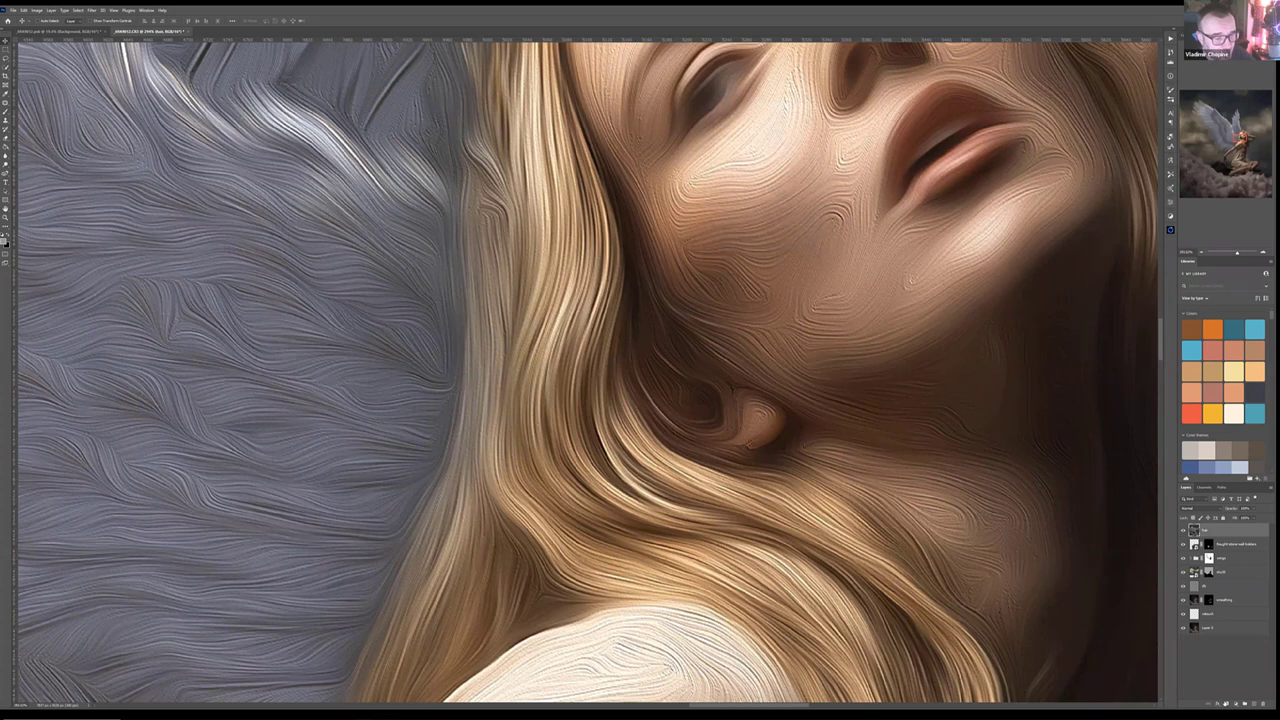
Step: Add a black mask to the oil-painted hair layer and brush the effect in white over the hair across the shoulder
alt+click(1225, 703)
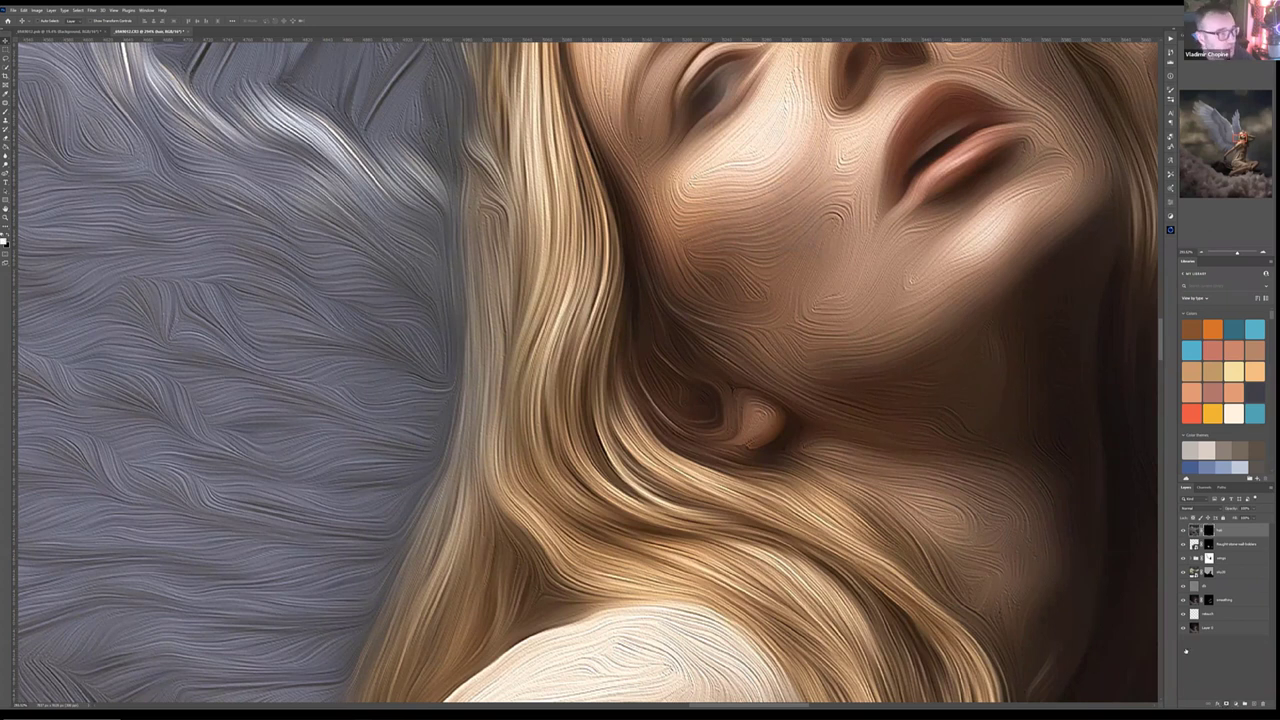
key(b)
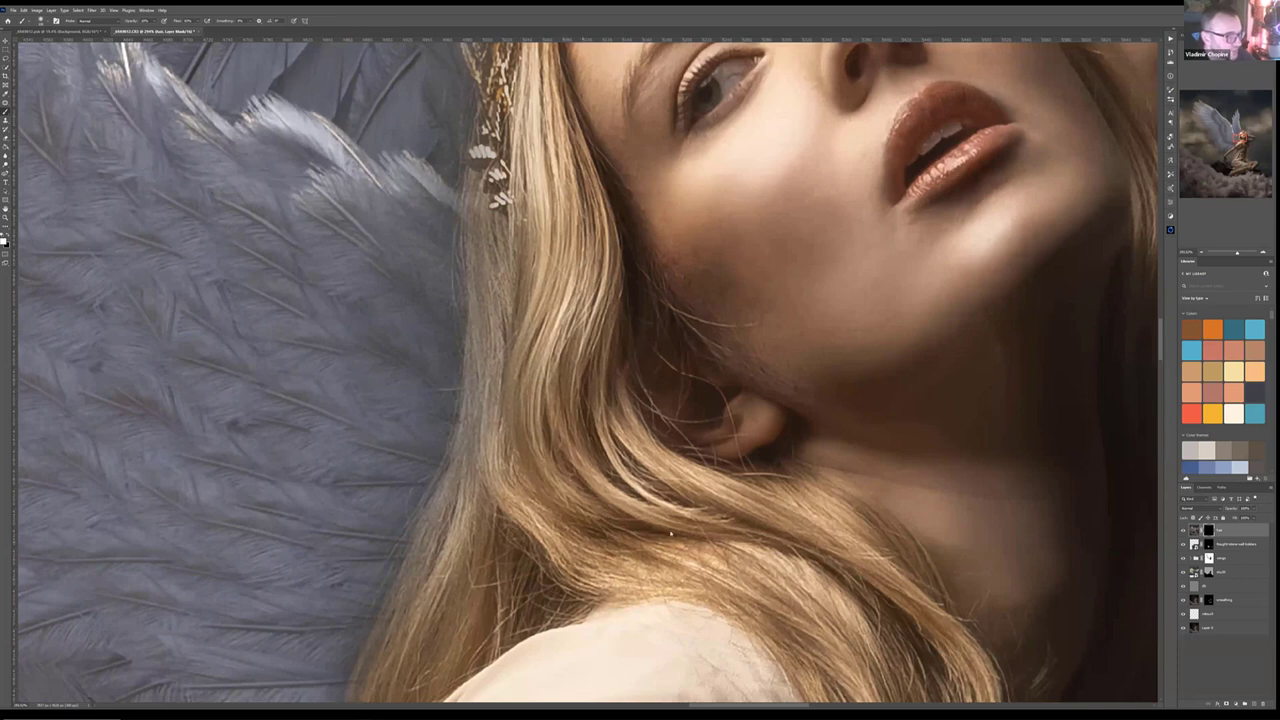
drag(729, 448, 534, 262)
drag(575, 470, 505, 405)
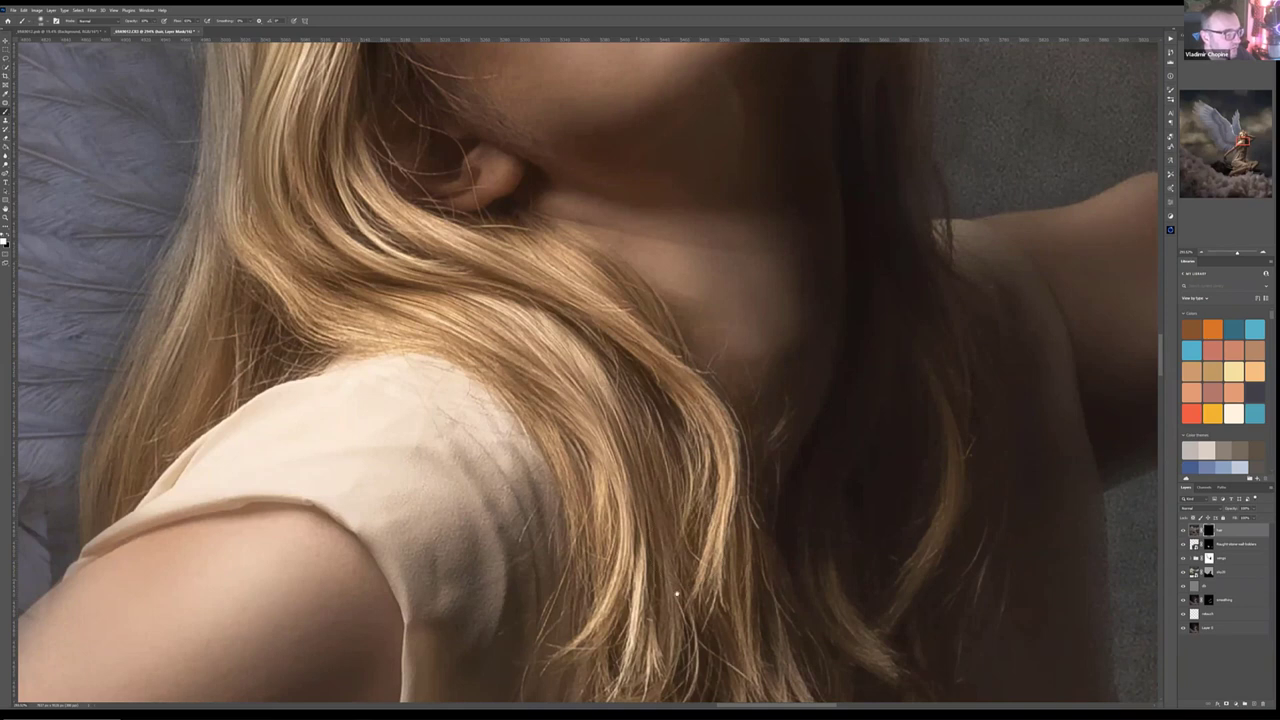
scroll(665, 590, down, 3)
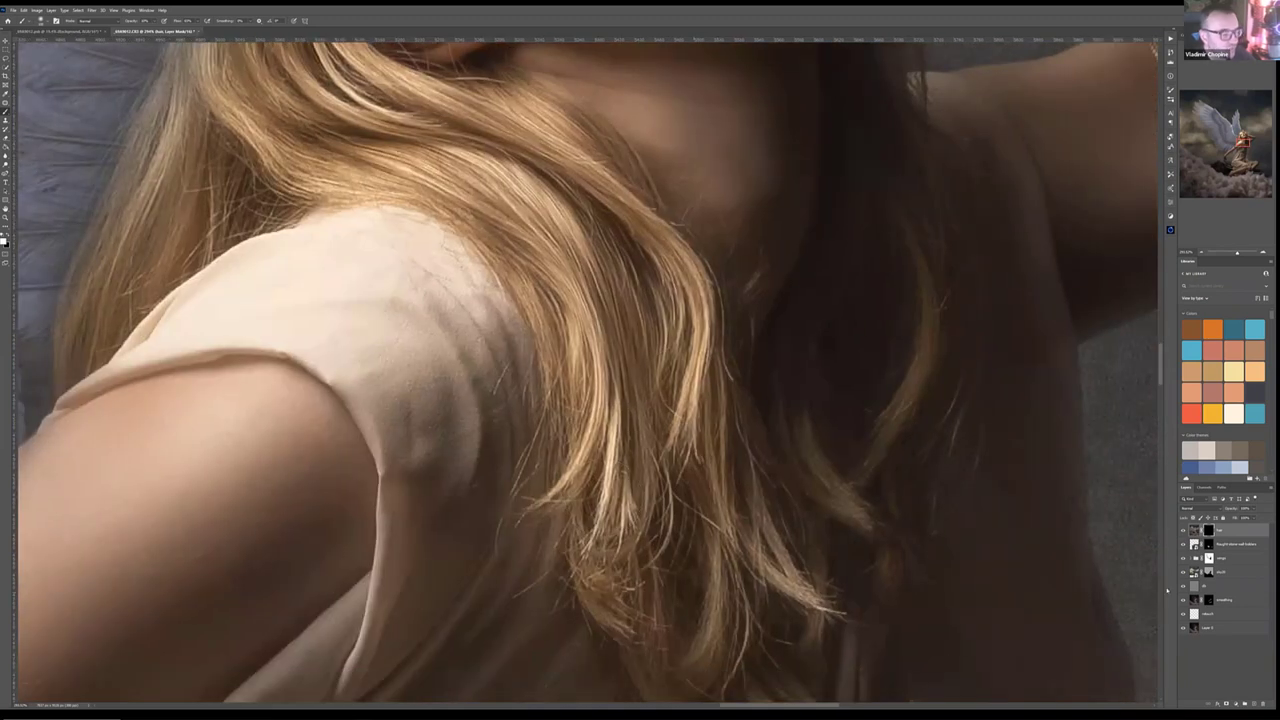
Step: Keep the hair layer's blend mode at Normal and mask the painted effect into the hair ends hanging over the chest
click(1195, 508)
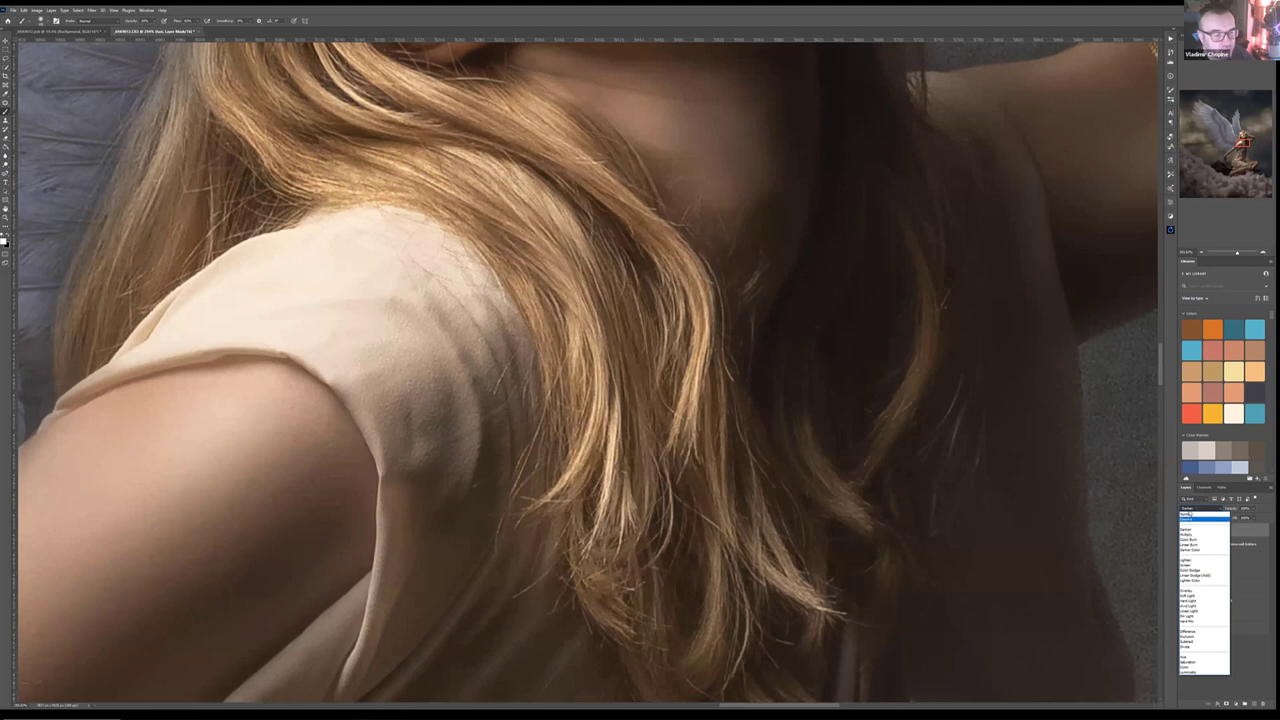
click(1192, 514)
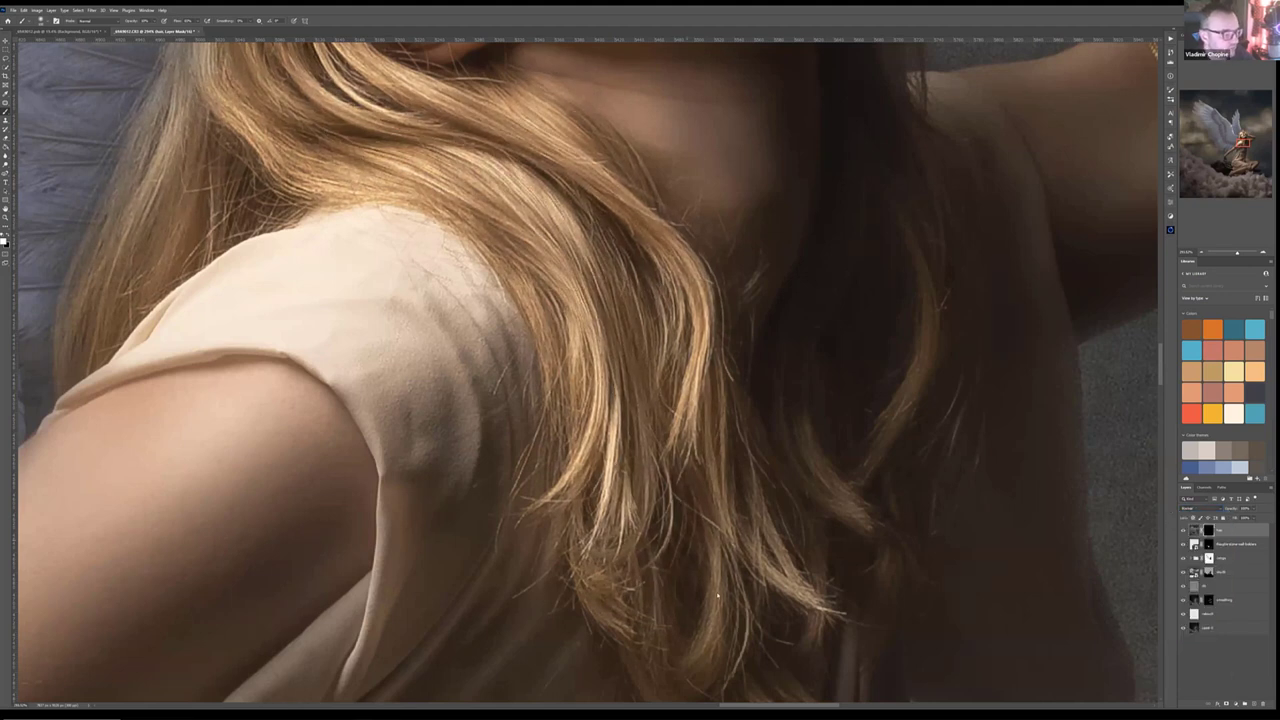
drag(781, 668, 691, 506)
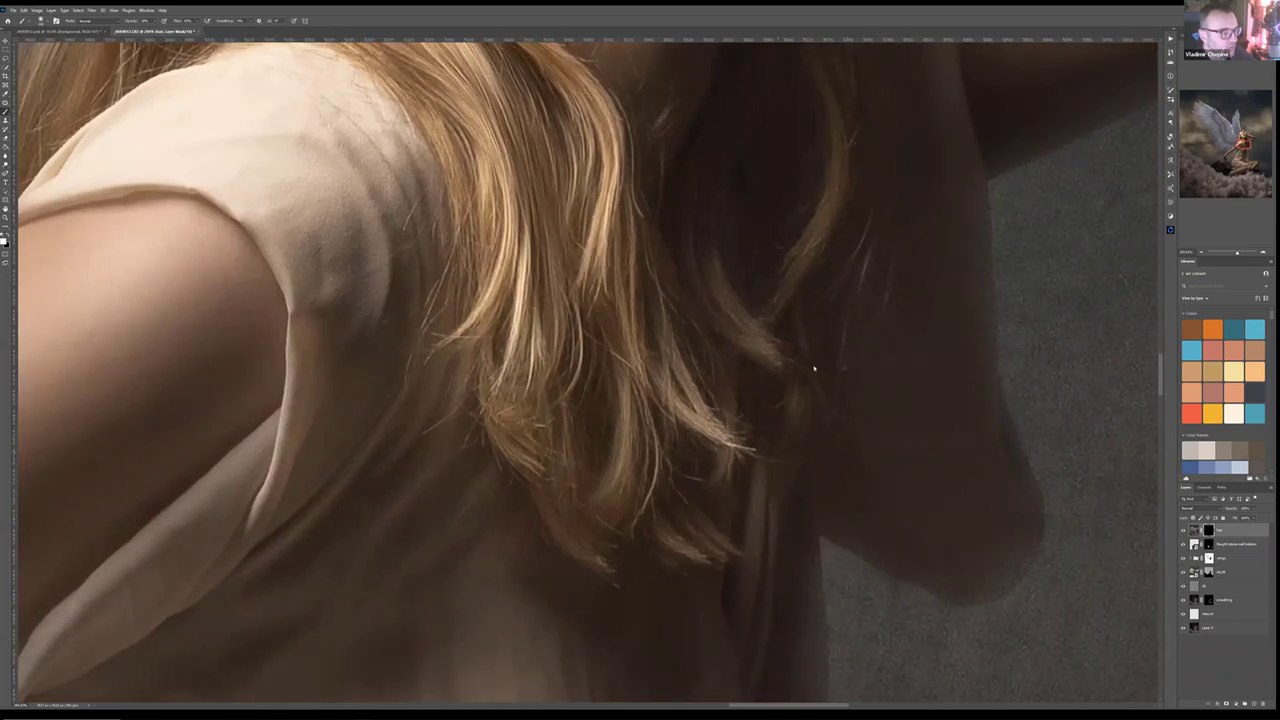
scroll(700, 451, up, 4)
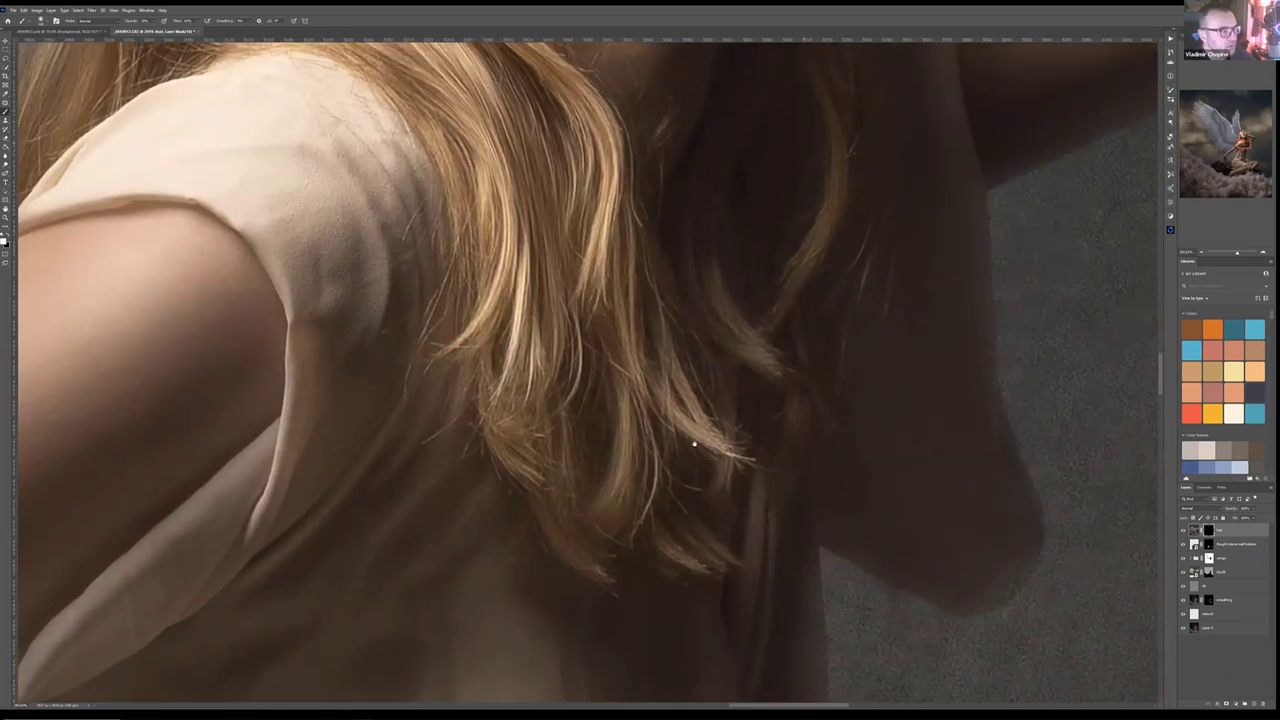
scroll(670, 281, up, 2)
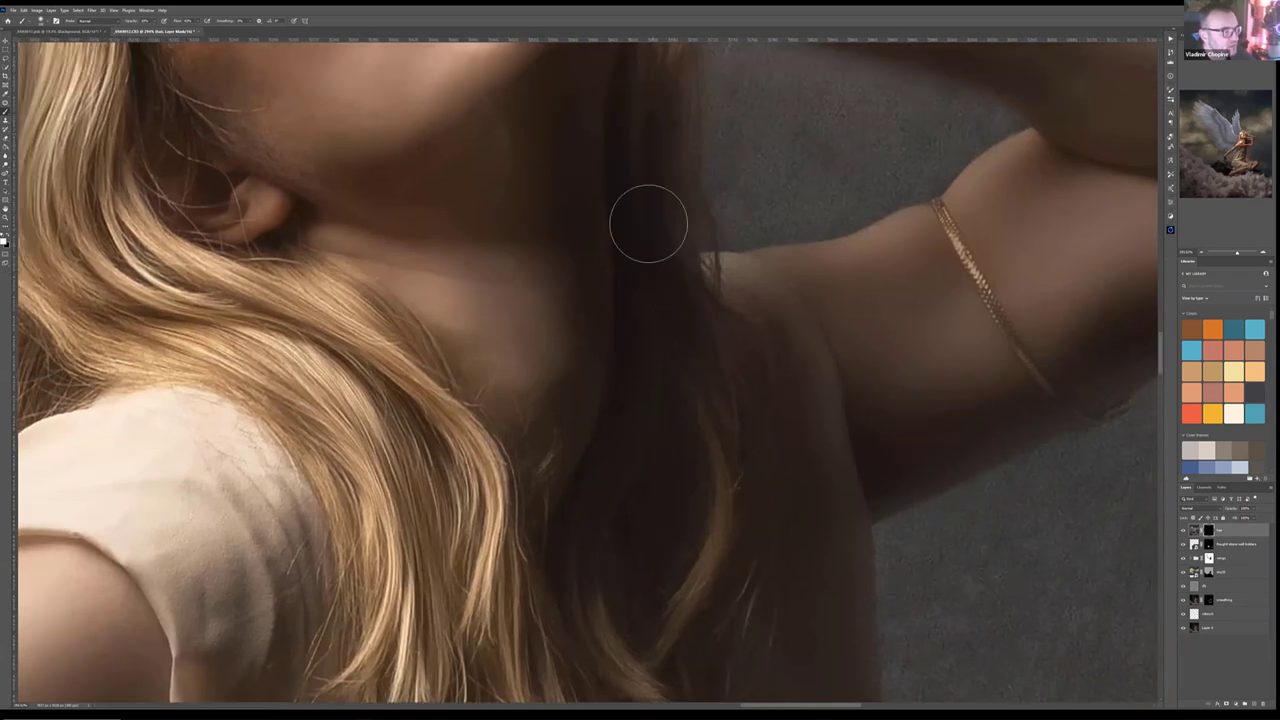
Step: Paint the mask white along the hair strands between the neck, cheek and raised hand
scroll(640, 390, up, 6)
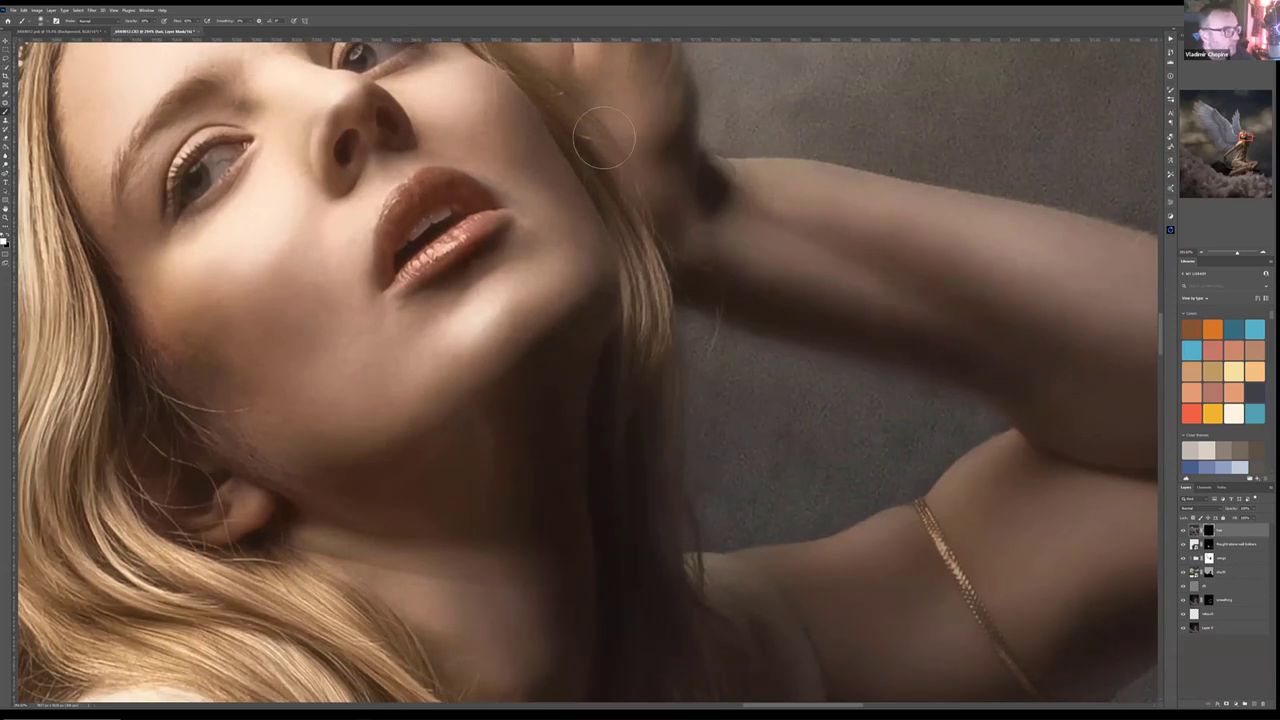
scroll(803, 429, up, 6)
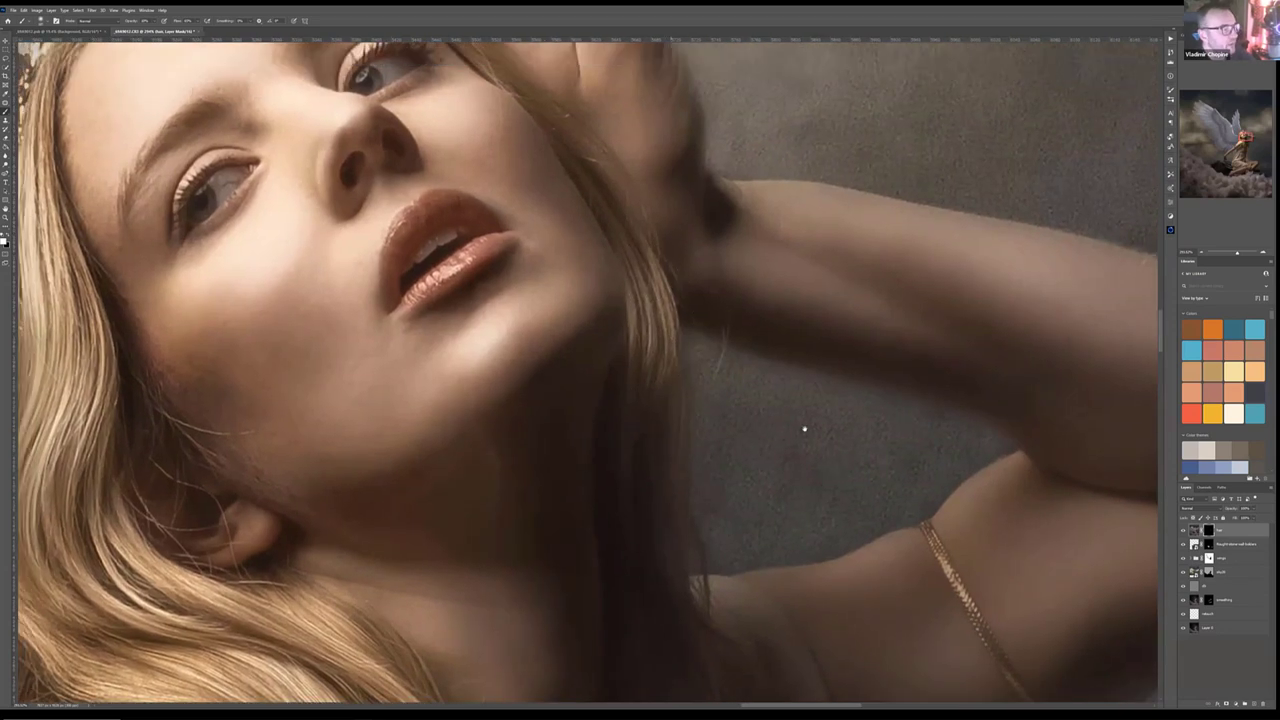
scroll(803, 429, left, 3)
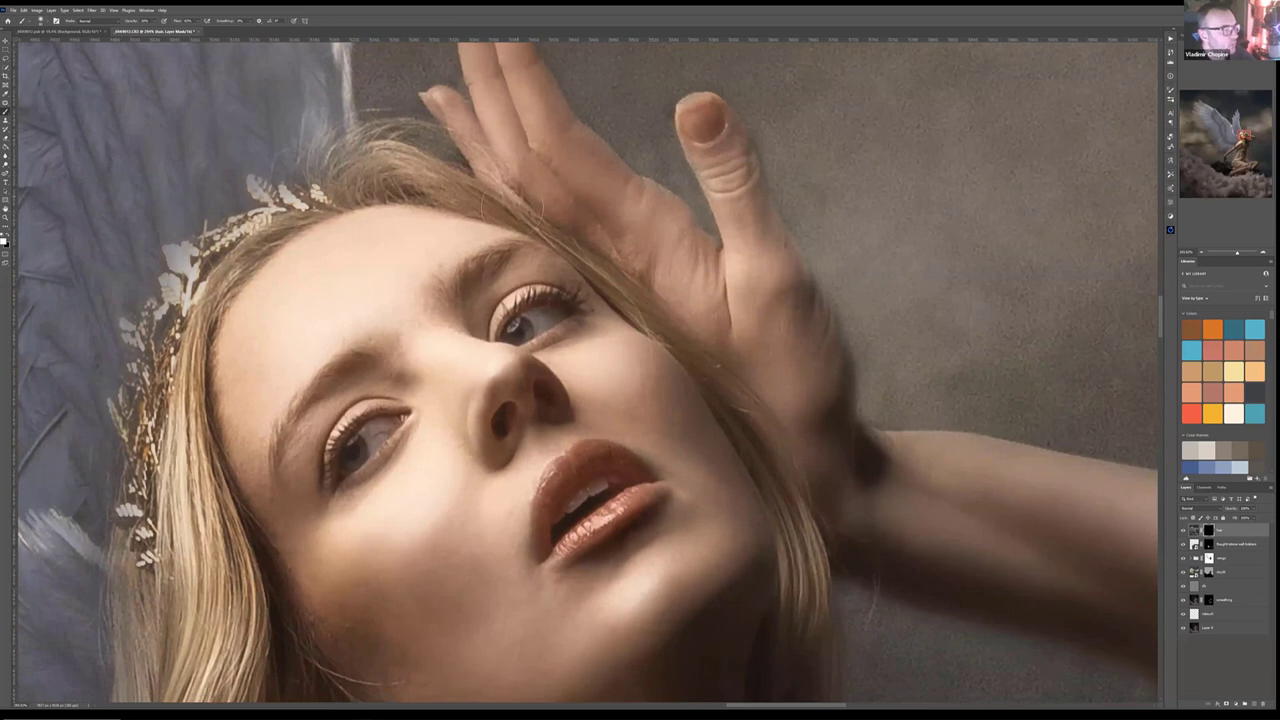
drag(546, 193, 787, 183)
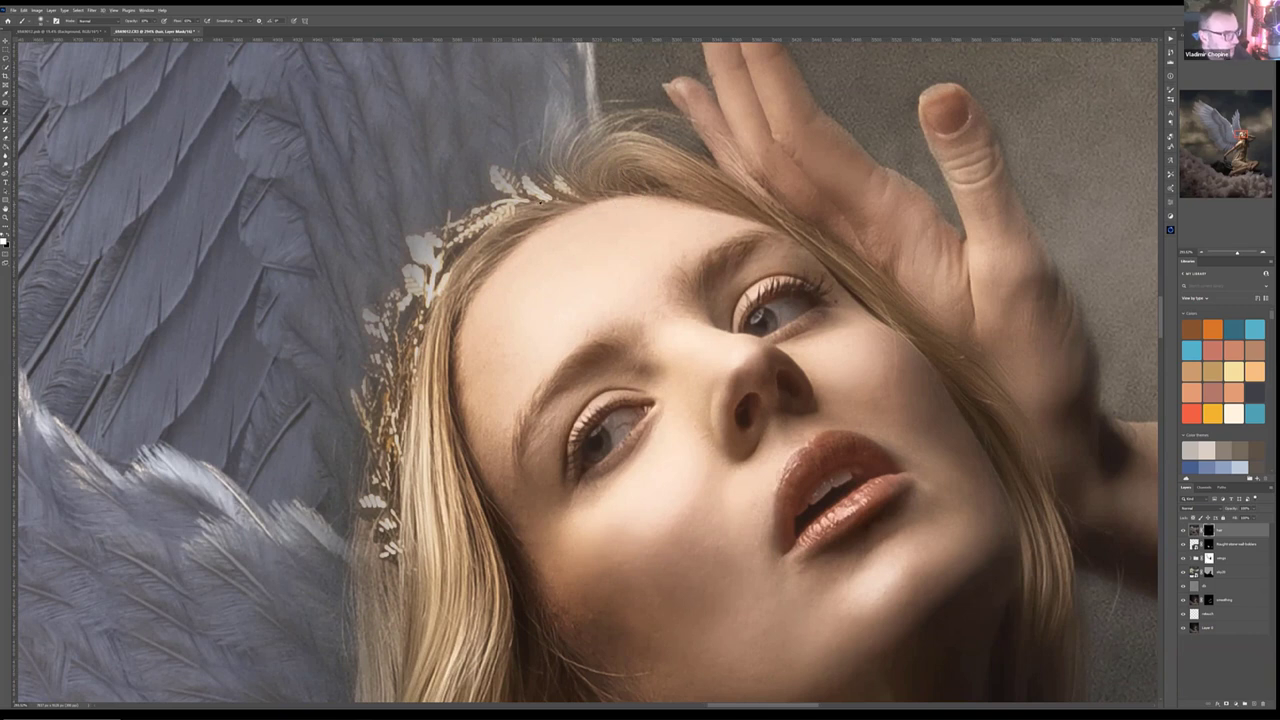
Step: Reveal the oil-paint effect in the hair above the forehead and around the tiara
scroll(612, 222, up, 3)
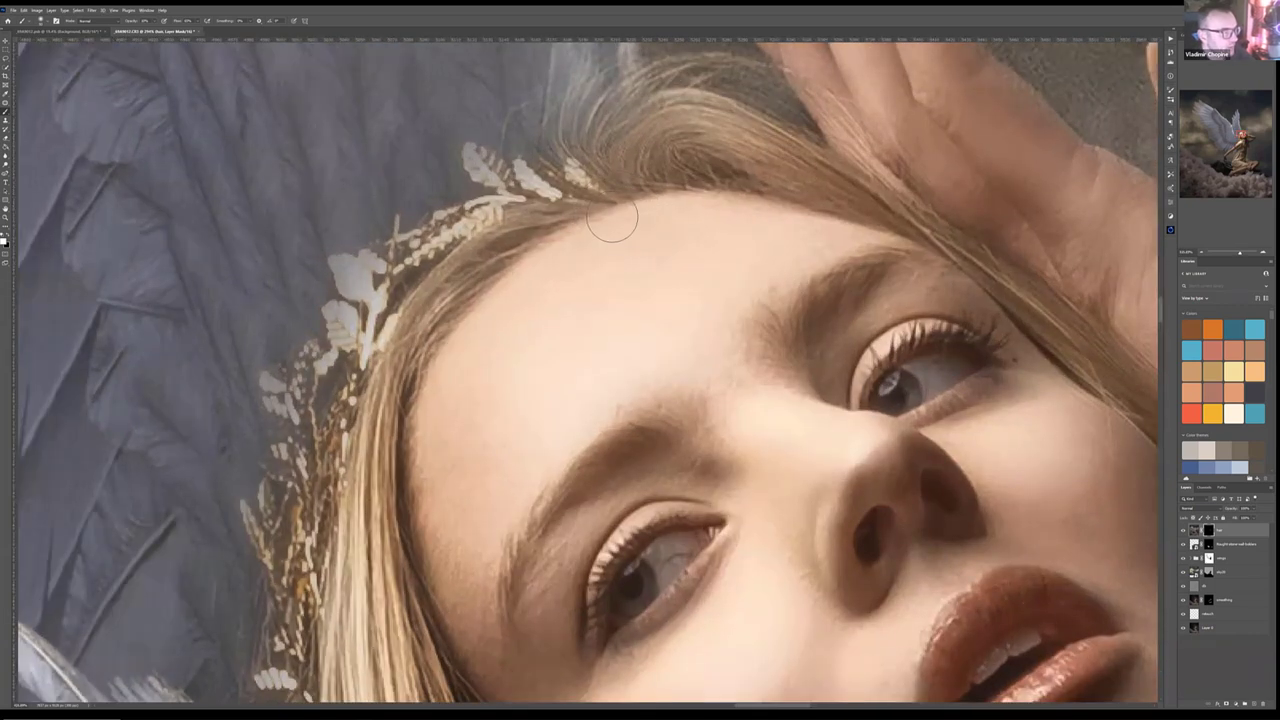
scroll(656, 196, down, 3)
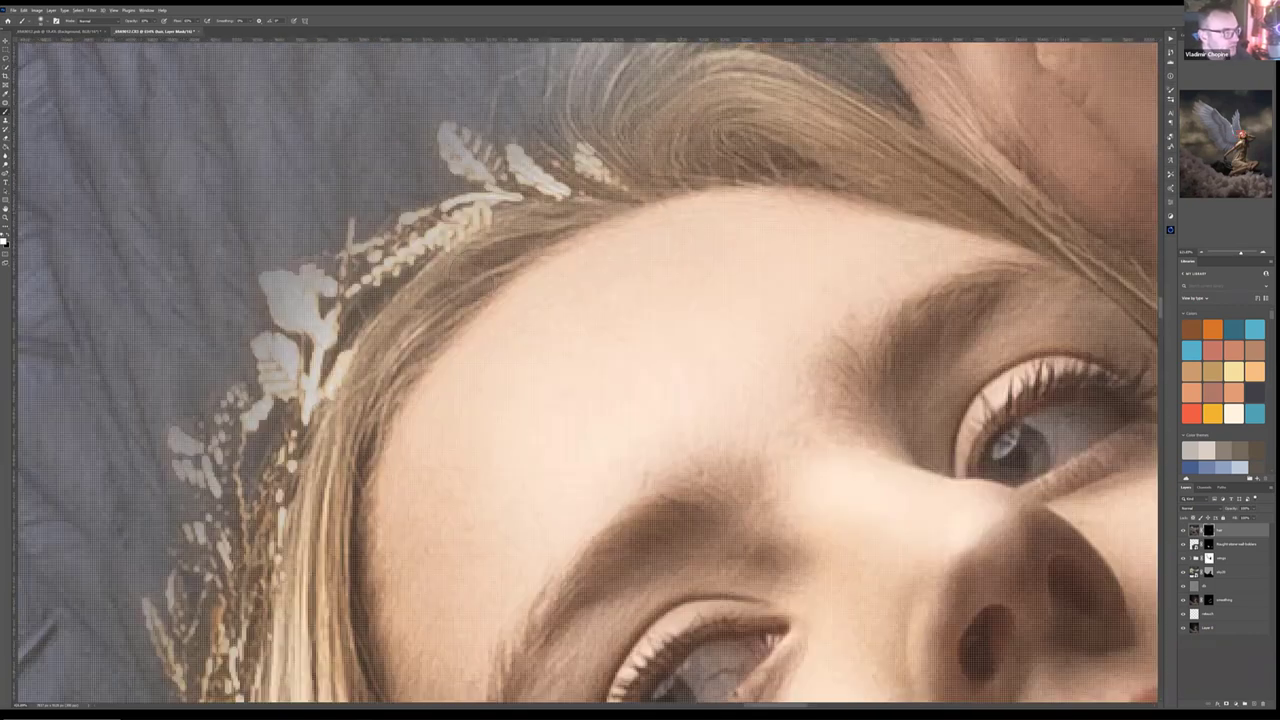
scroll(502, 353, down, 5)
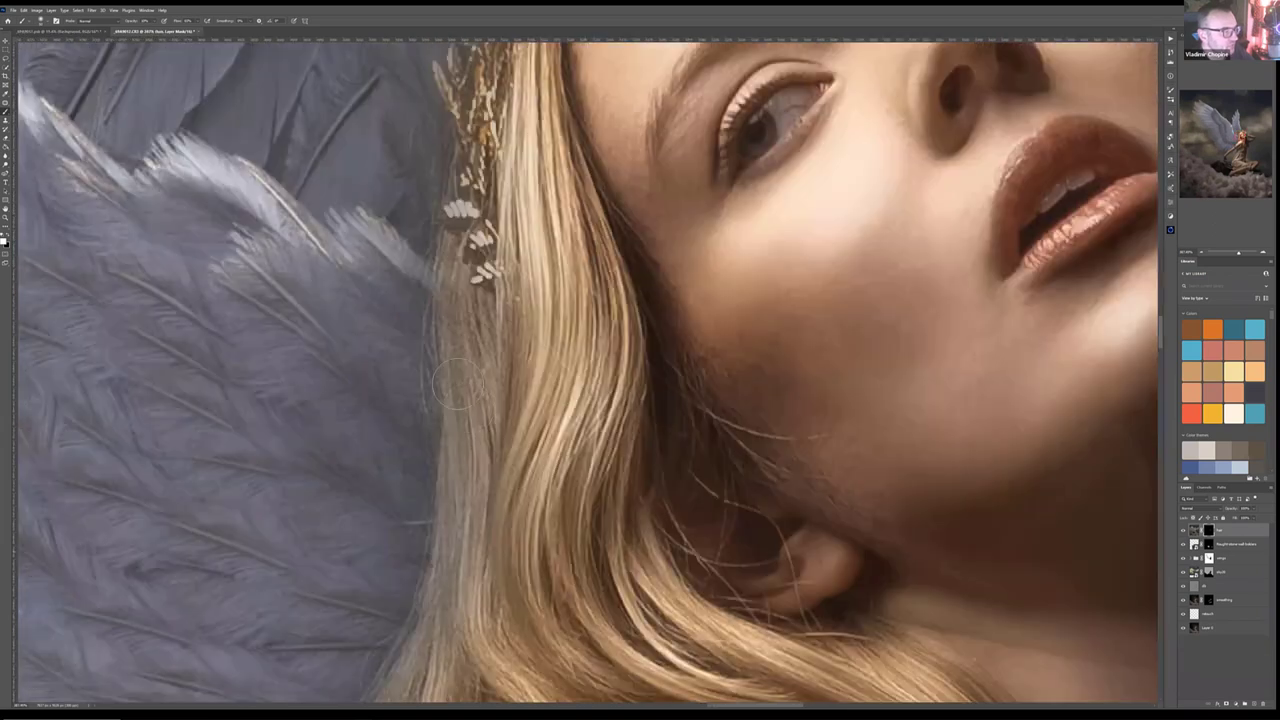
Step: Brush the painted effect into the outer hair between the wing and the shoulder
scroll(560, 350, down, 2)
scroll(533, 300, down, 5)
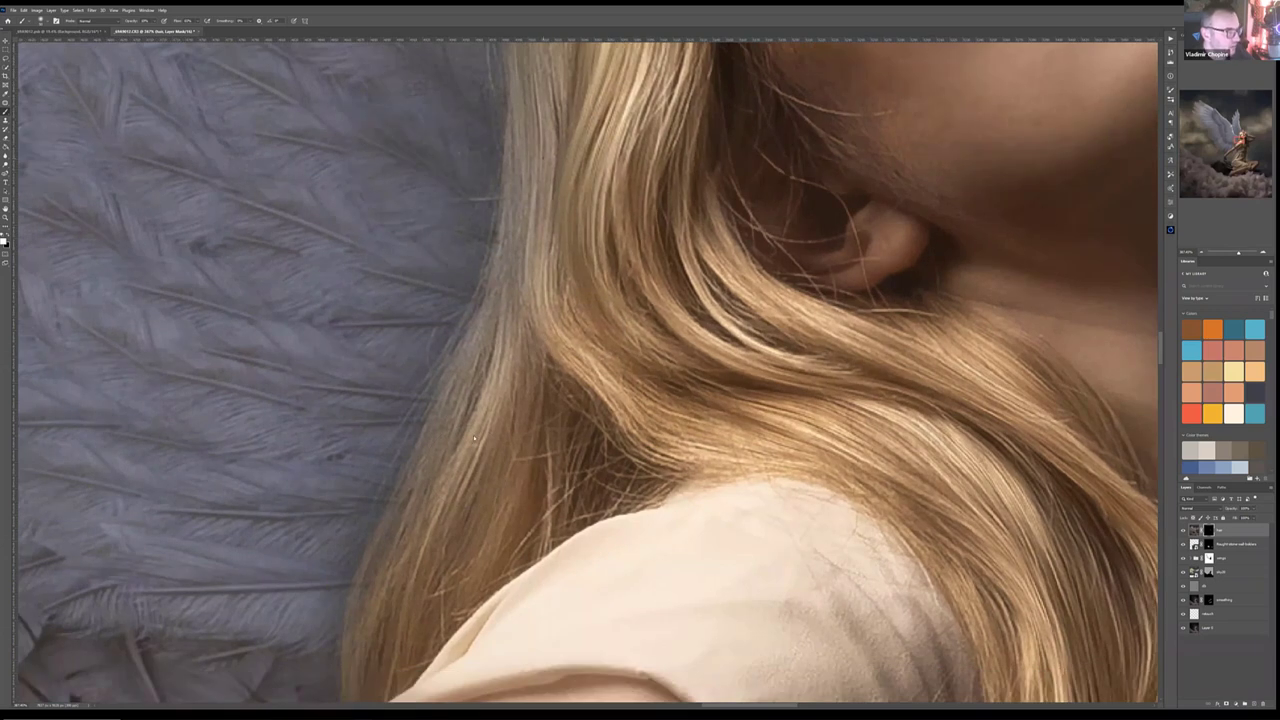
scroll(435, 563, down, 5)
scroll(514, 454, down, 3)
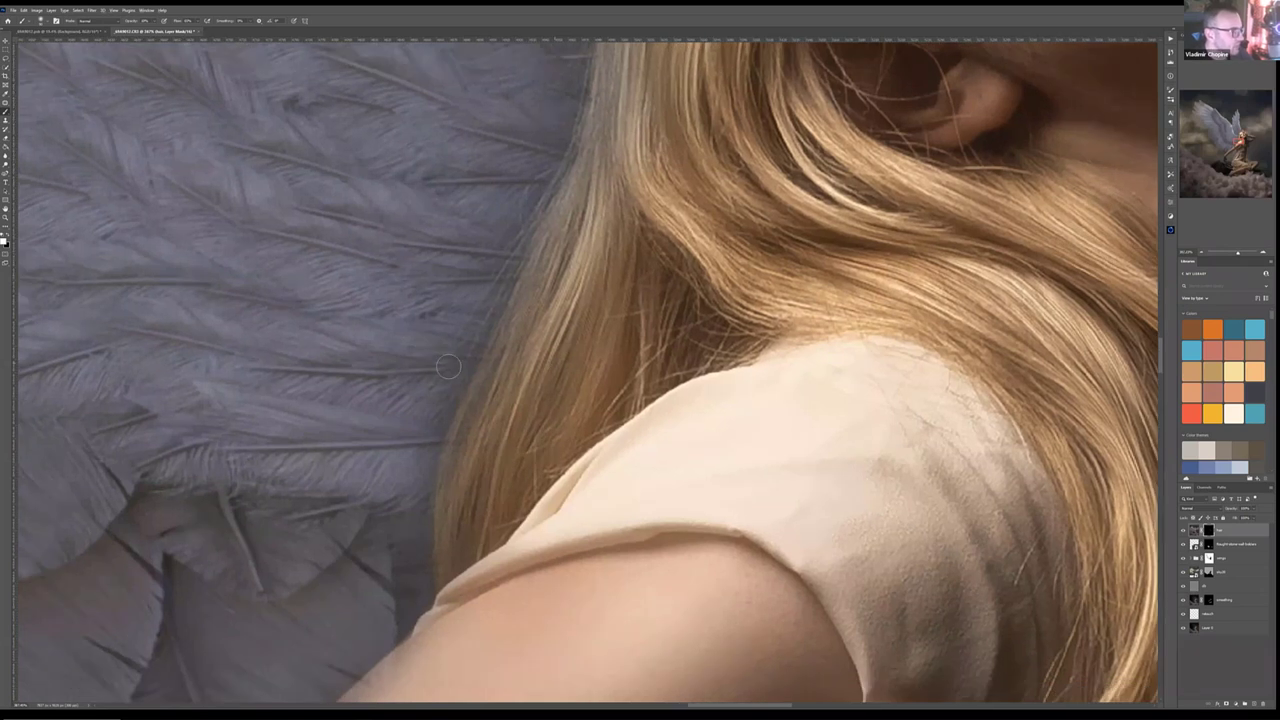
scroll(448, 366, down, 3)
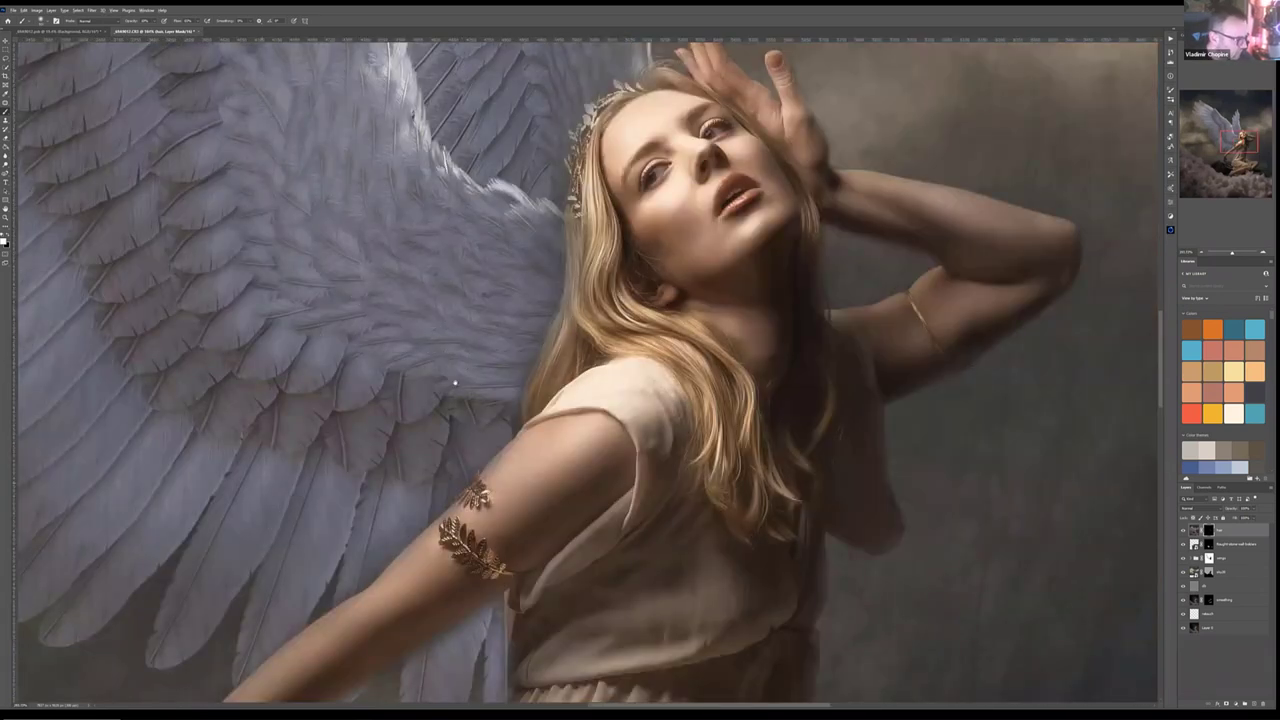
Step: Extend the painted effect on the mask to the long lower wing feathers behind the outstretched arm
scroll(454, 382, up, 5)
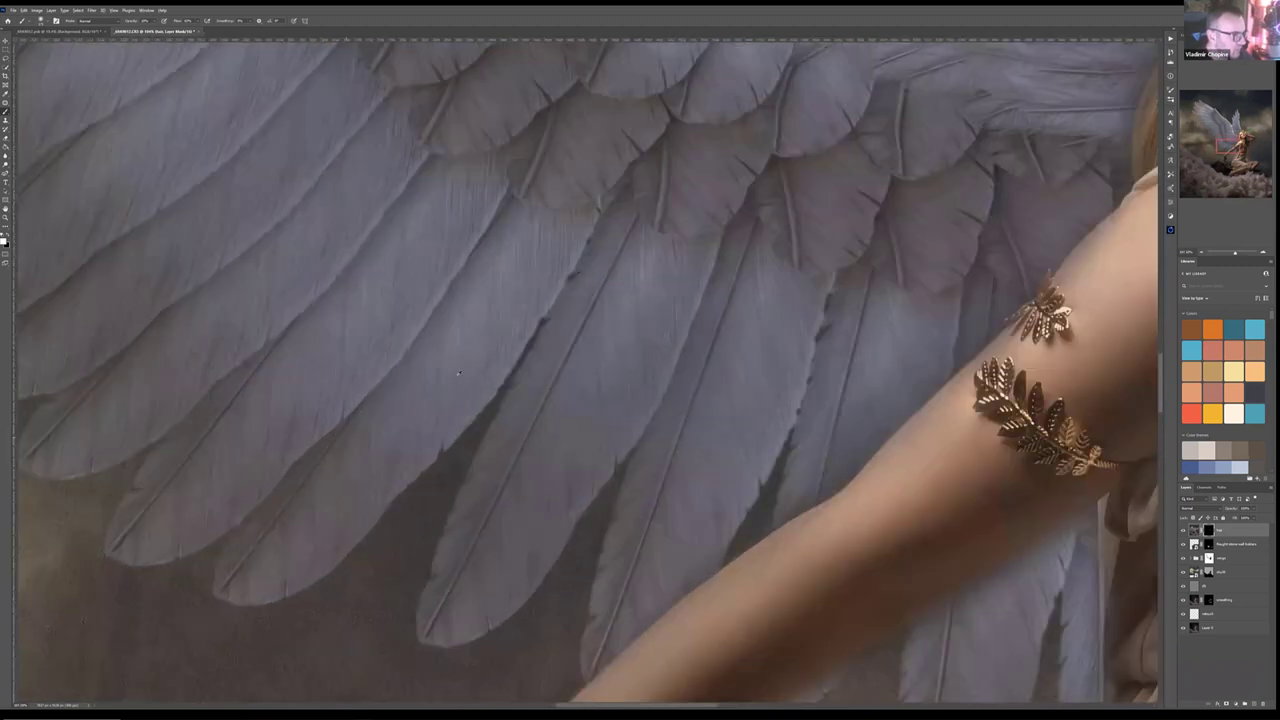
scroll(474, 368, up, 2)
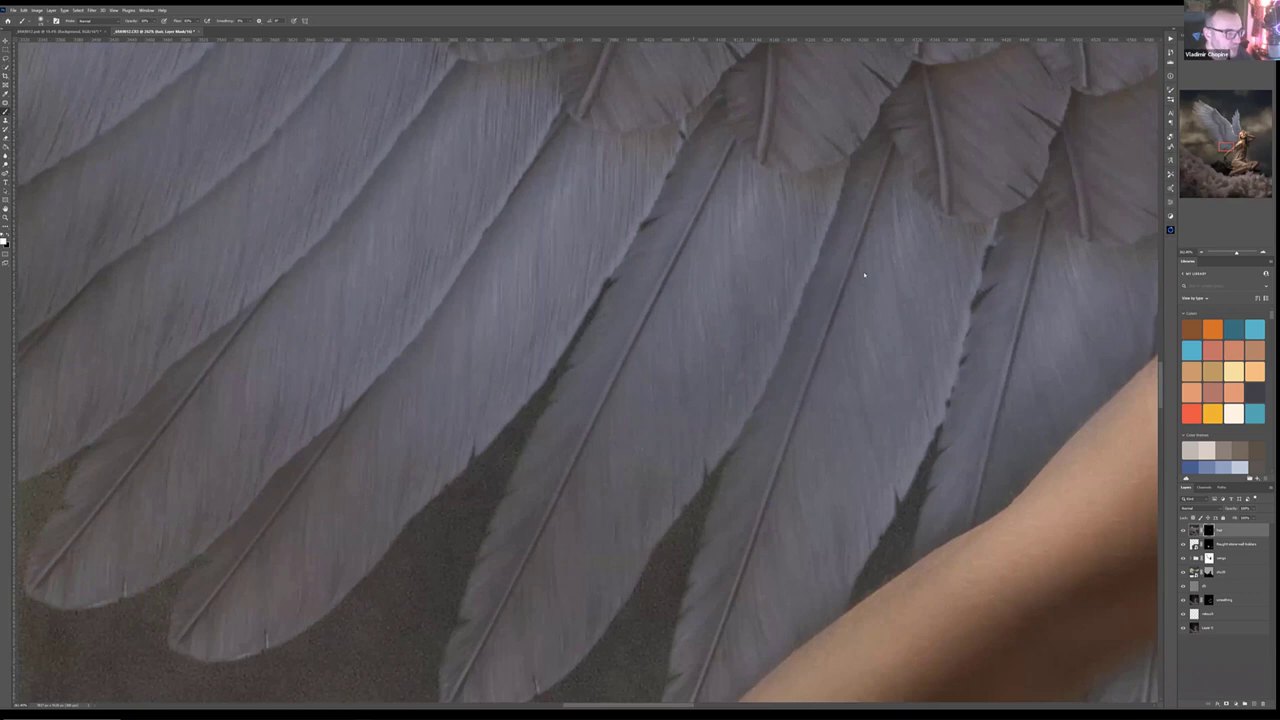
scroll(730, 338, down, 3)
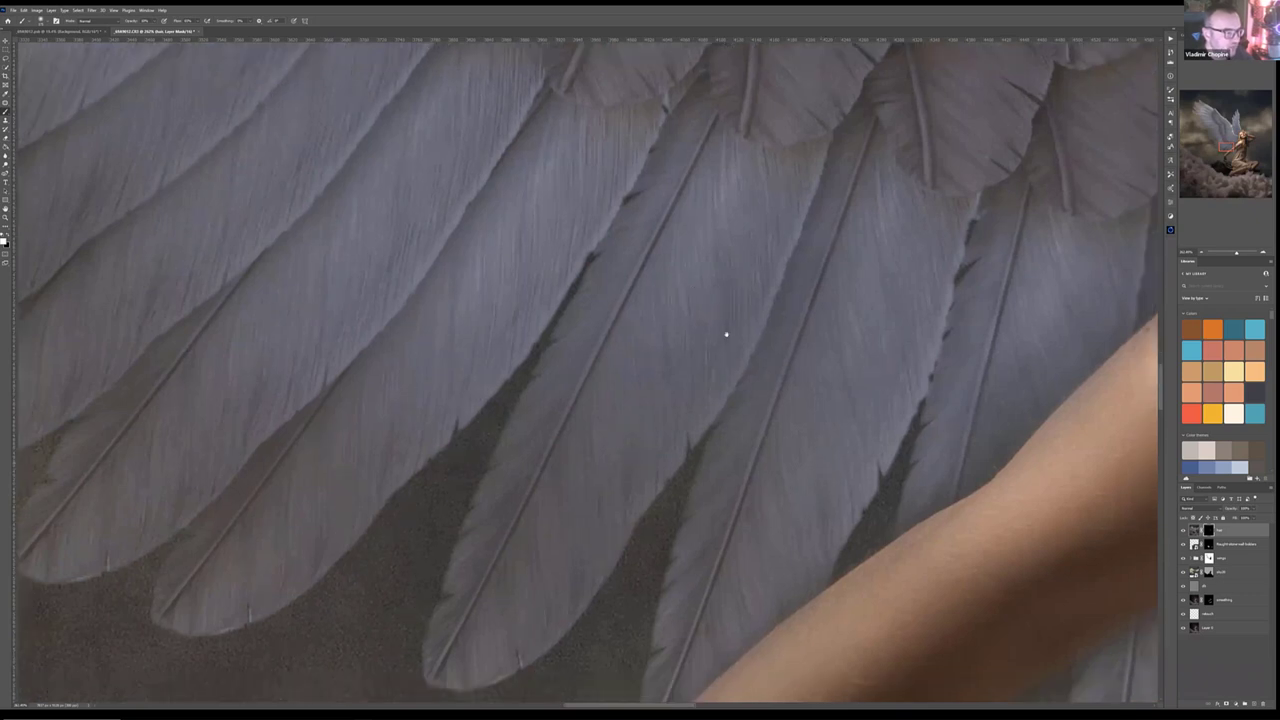
scroll(778, 225, down, 5)
scroll(778, 225, right, 6)
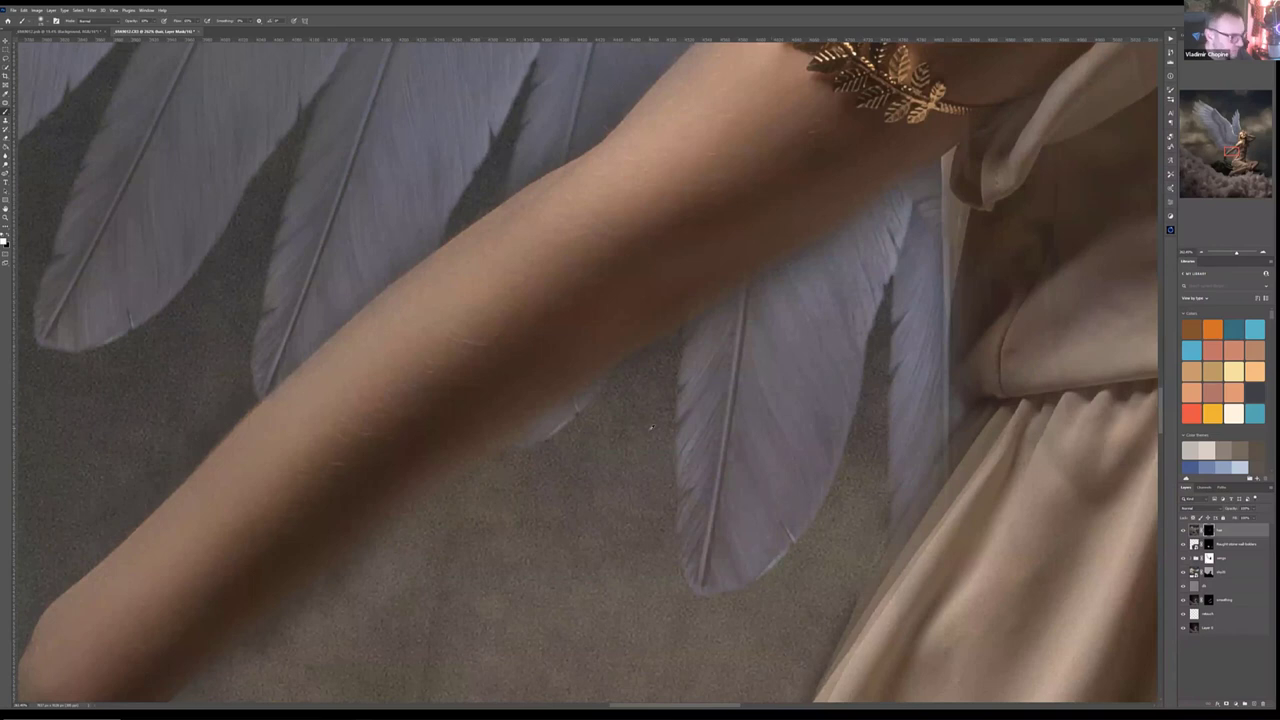
Step: Paint the oil effect through the mask into the clouds below the model's feet
scroll(651, 426, down, 8)
scroll(647, 299, down, 5)
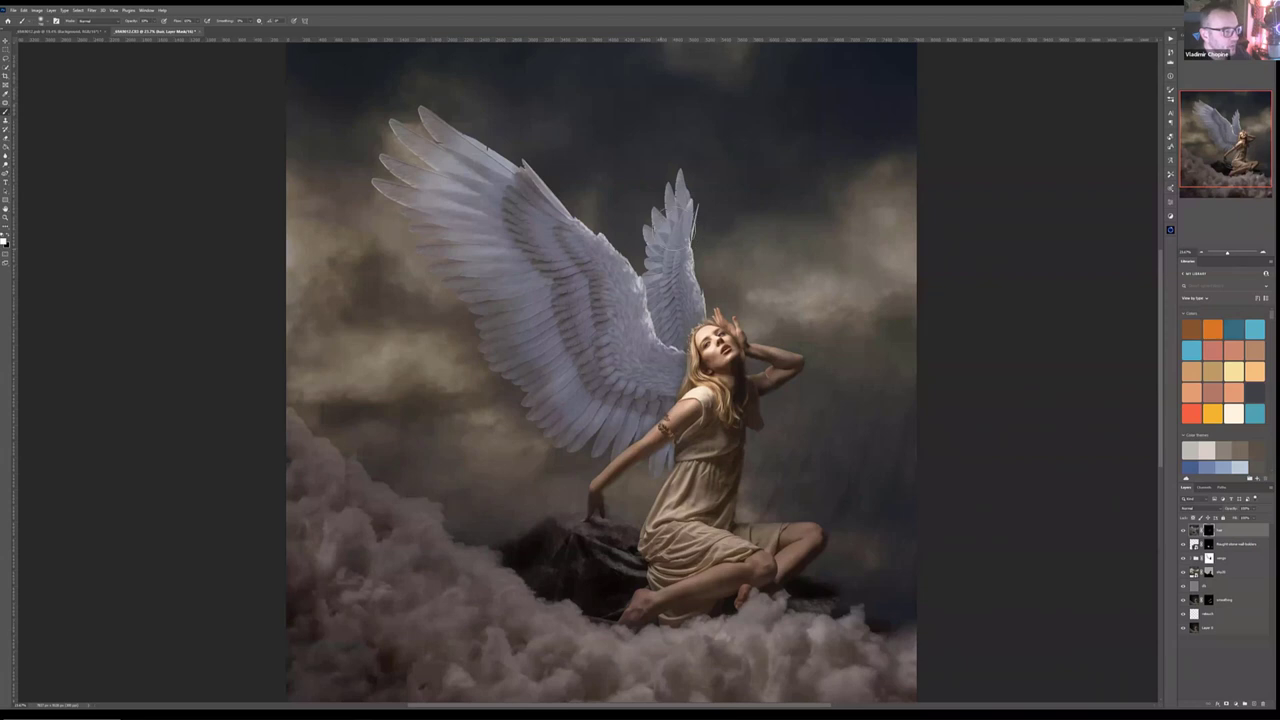
drag(799, 609, 759, 276)
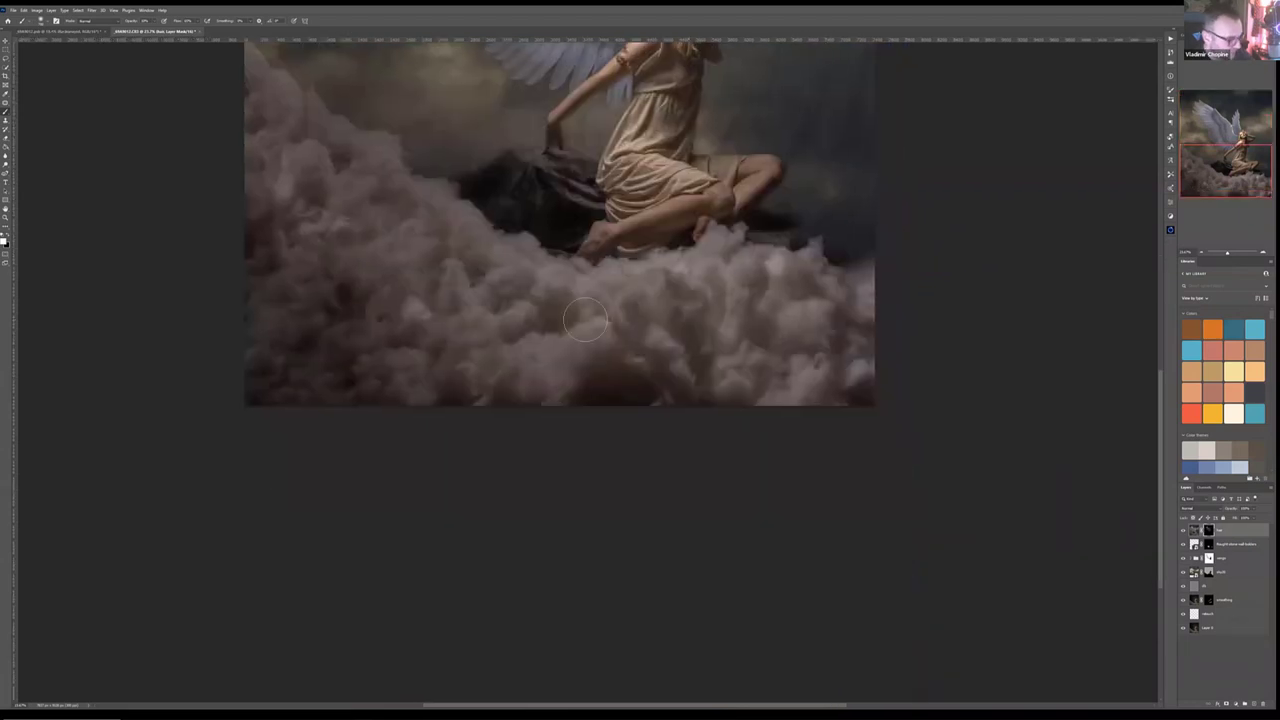
drag(507, 317, 547, 315)
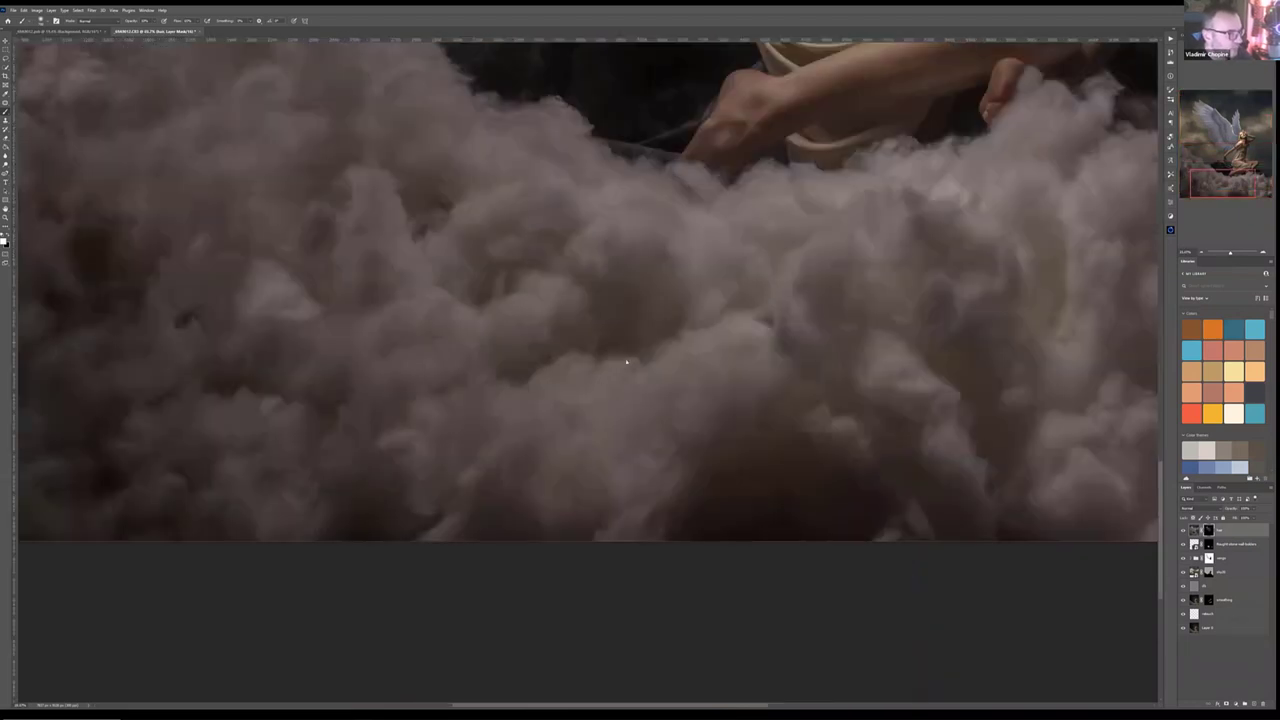
scroll(598, 381, up, 2)
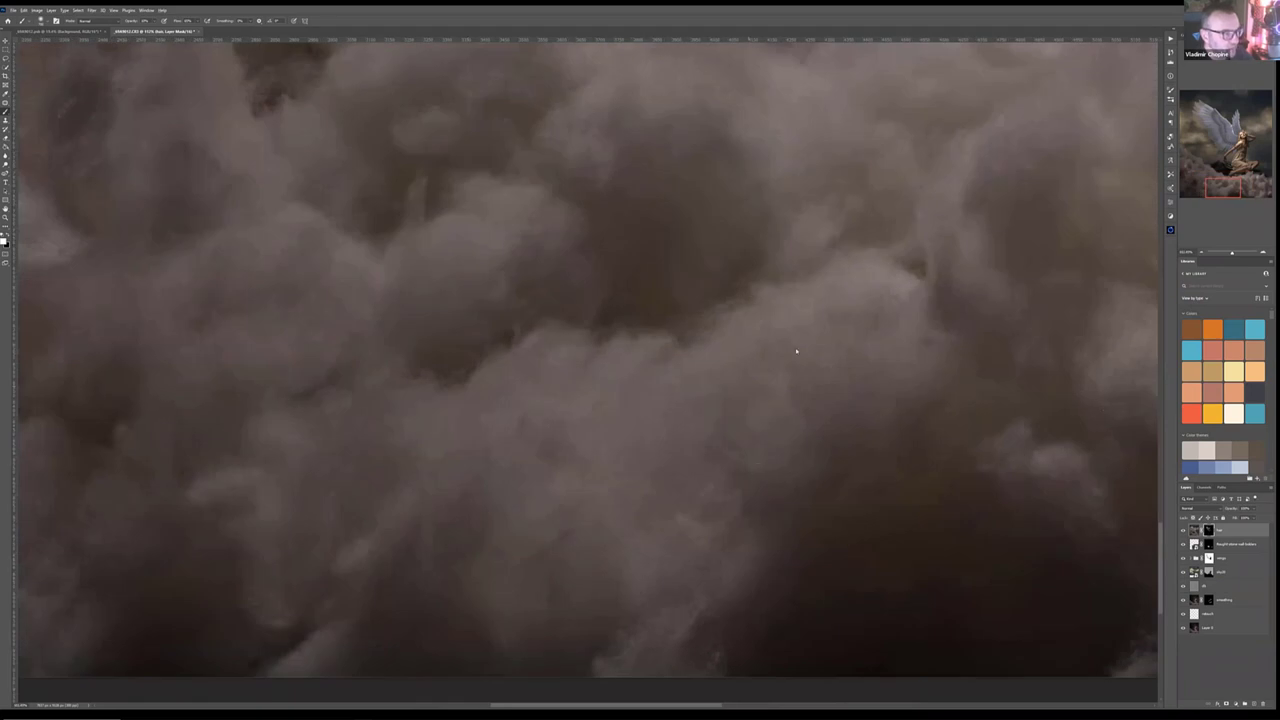
drag(660, 563, 743, 653)
drag(898, 266, 663, 436)
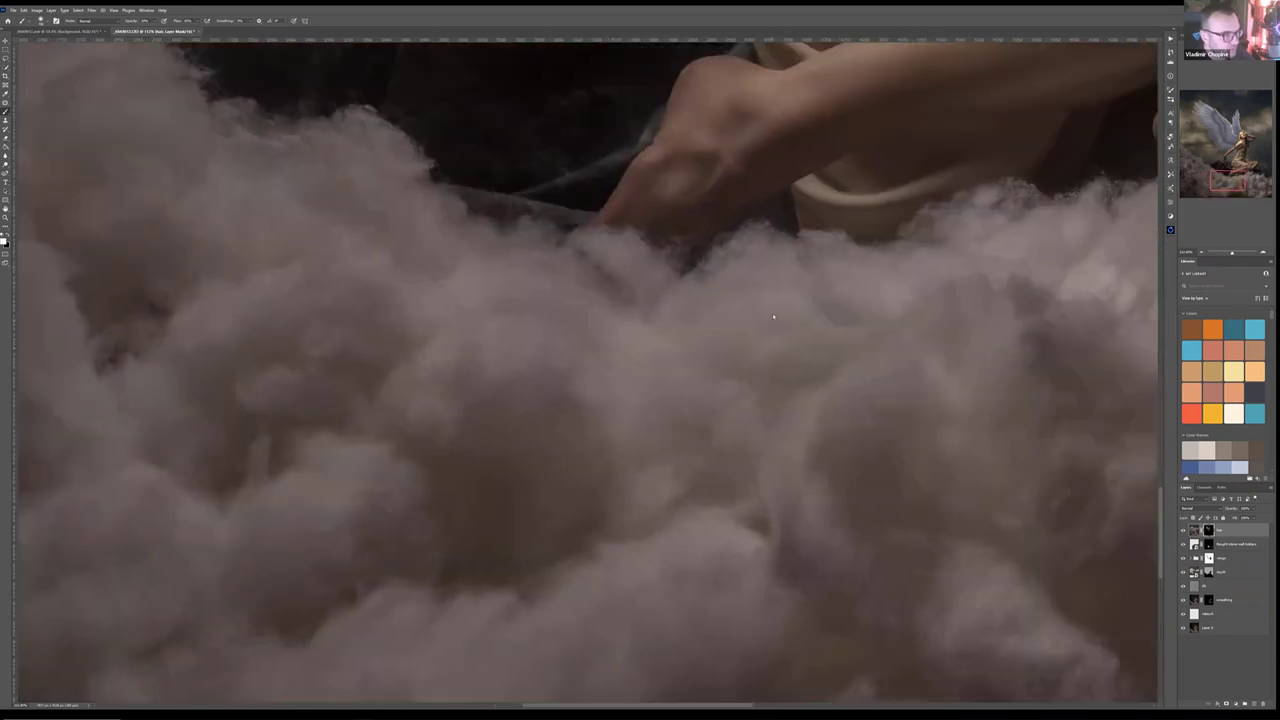
Step: Continue masking the painted effect into the dark clouds along the image's lower right edge
scroll(853, 393, down, 3)
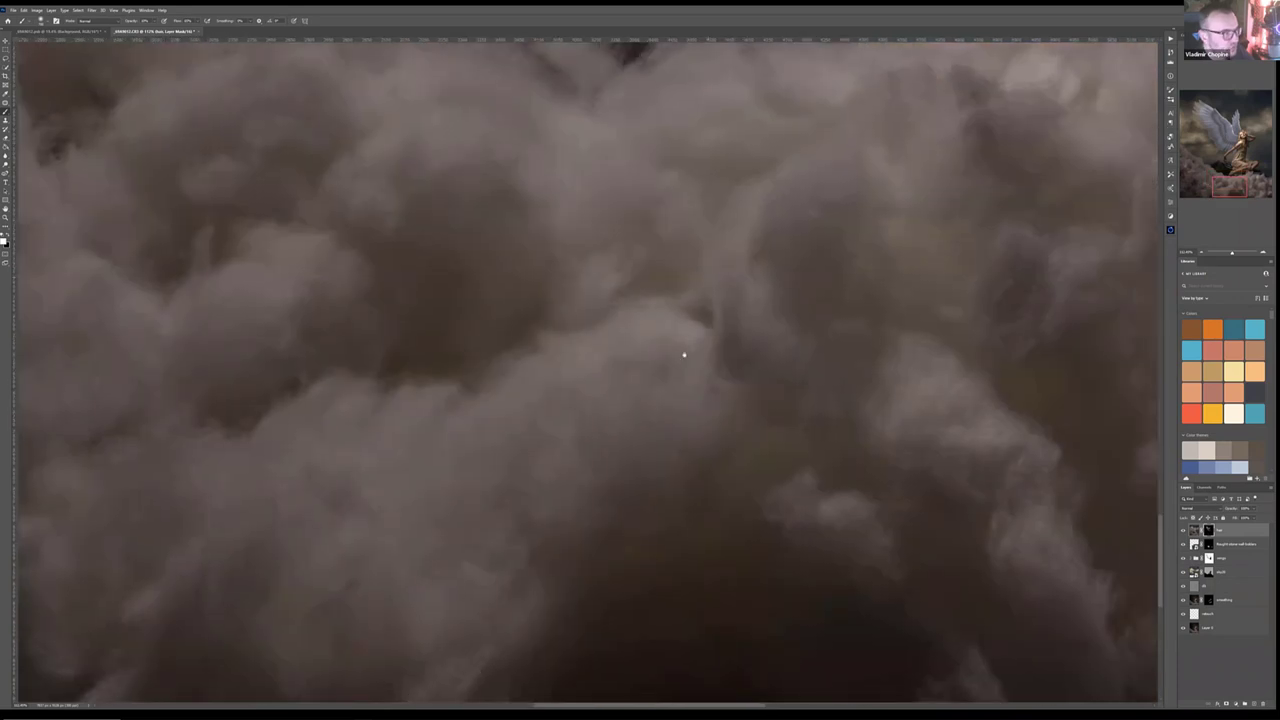
drag(920, 504, 631, 294)
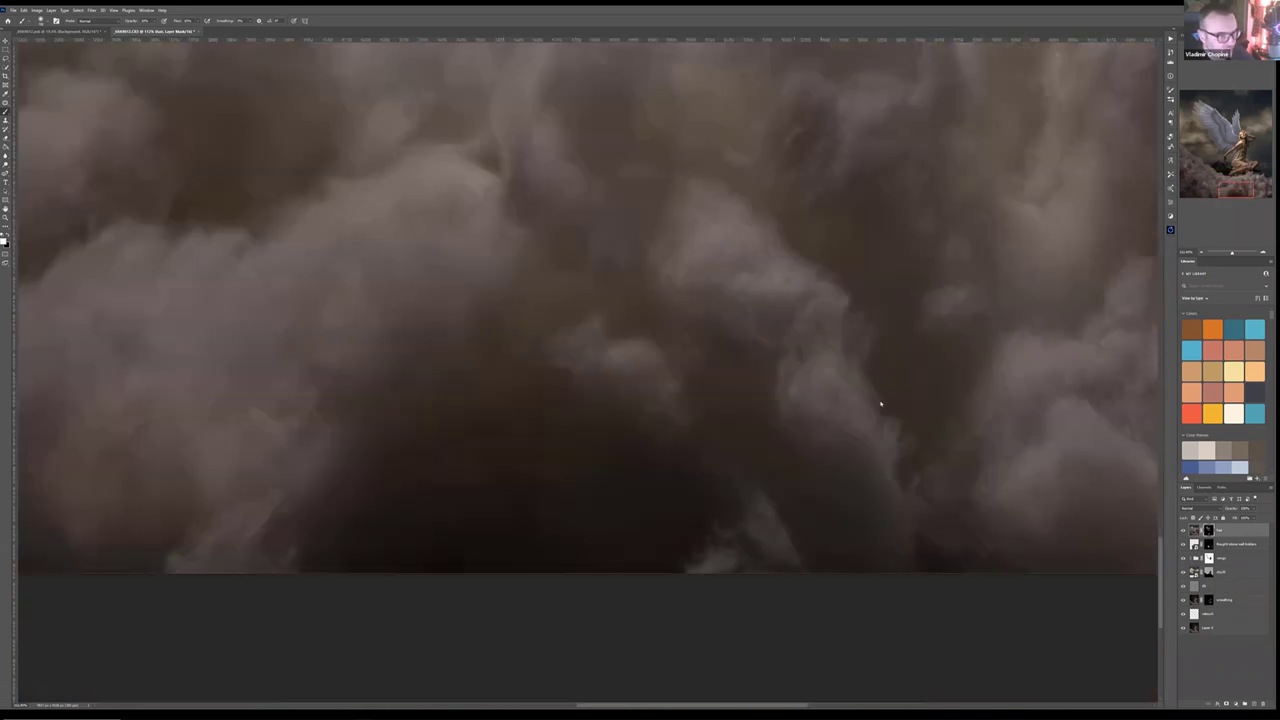
scroll(621, 371, down, 2)
scroll(606, 371, right, 1)
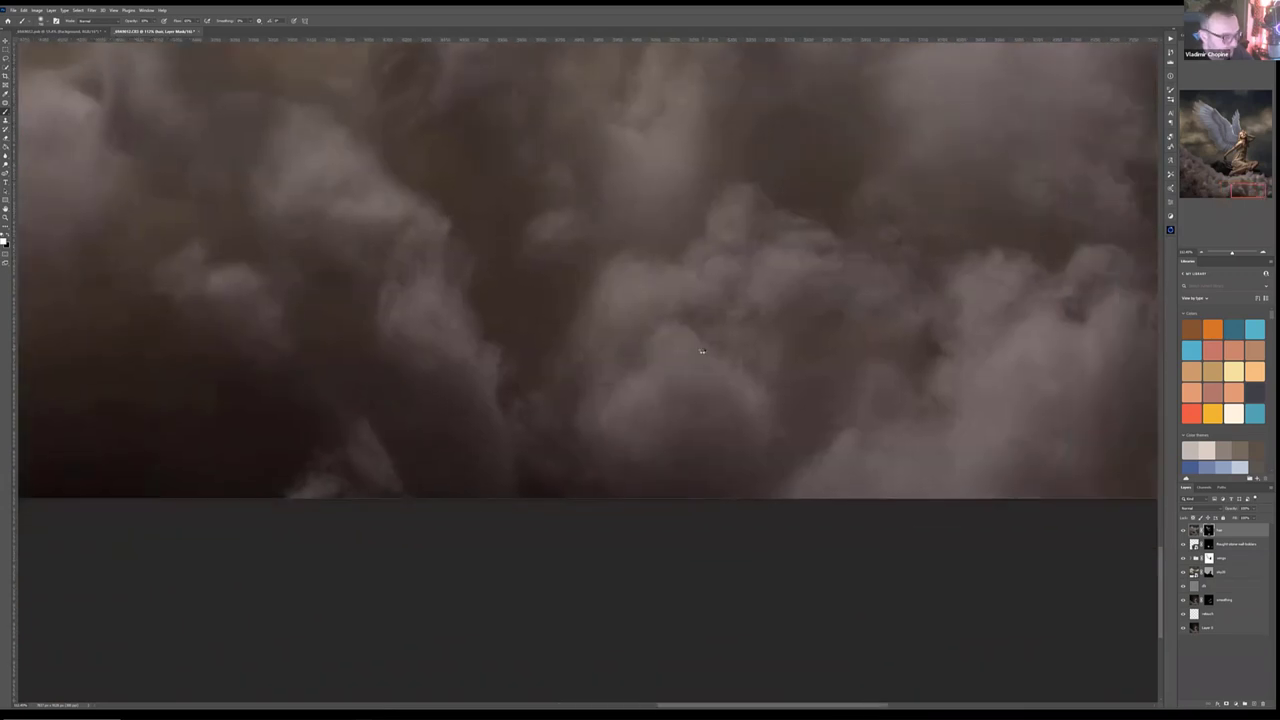
scroll(725, 340, down, 2)
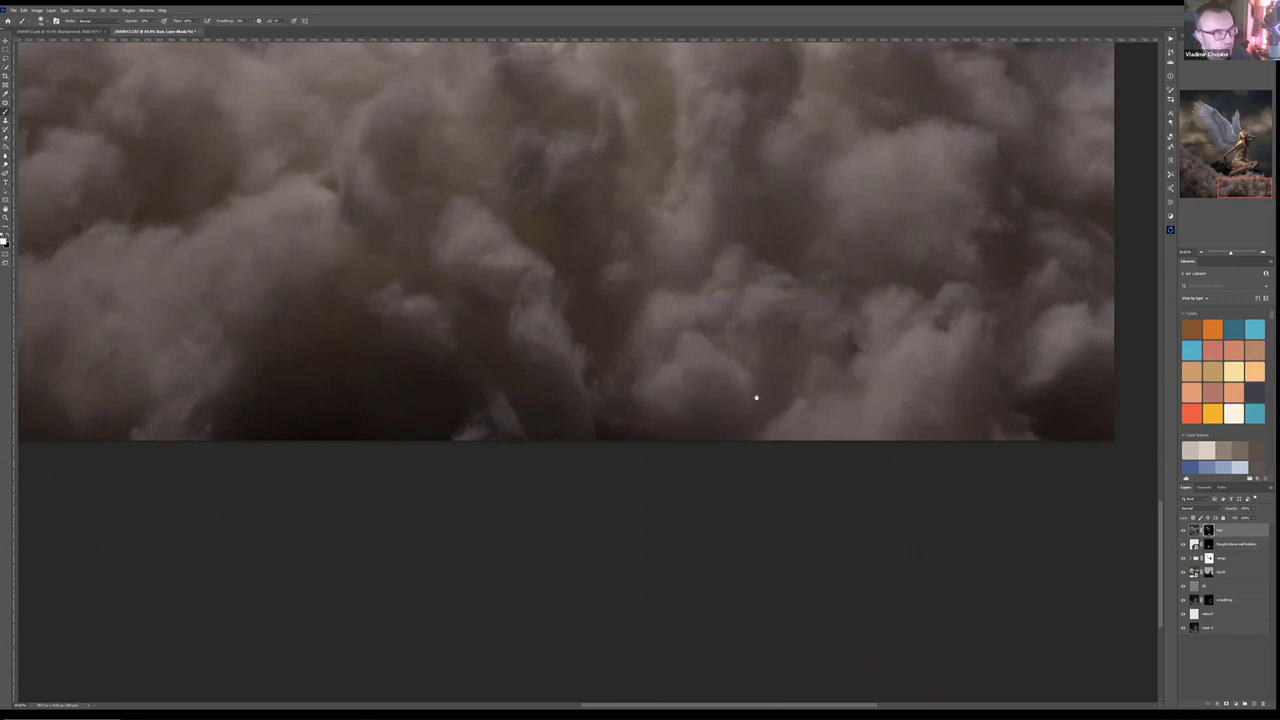
Step: Blend the painted effect into the clouds beneath the model's legs and the rock, and review the whole composite
drag(855, 223, 751, 483)
drag(817, 303, 763, 420)
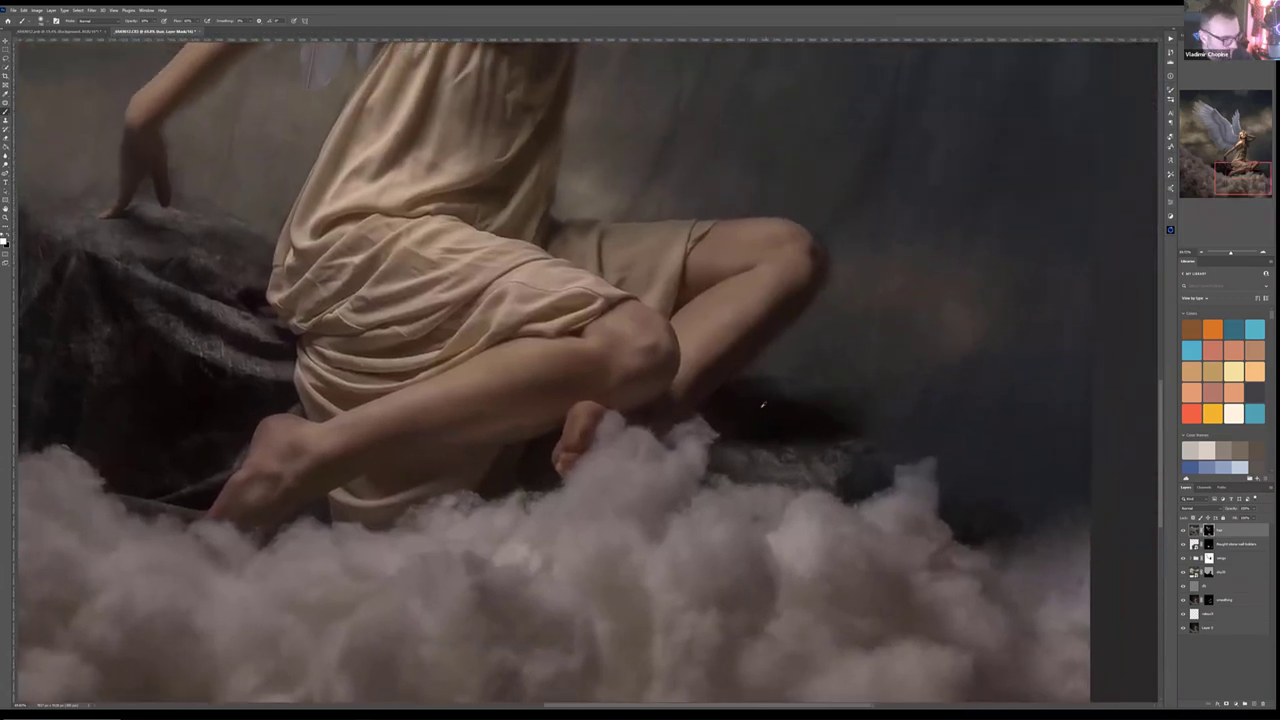
scroll(764, 405, down, 6)
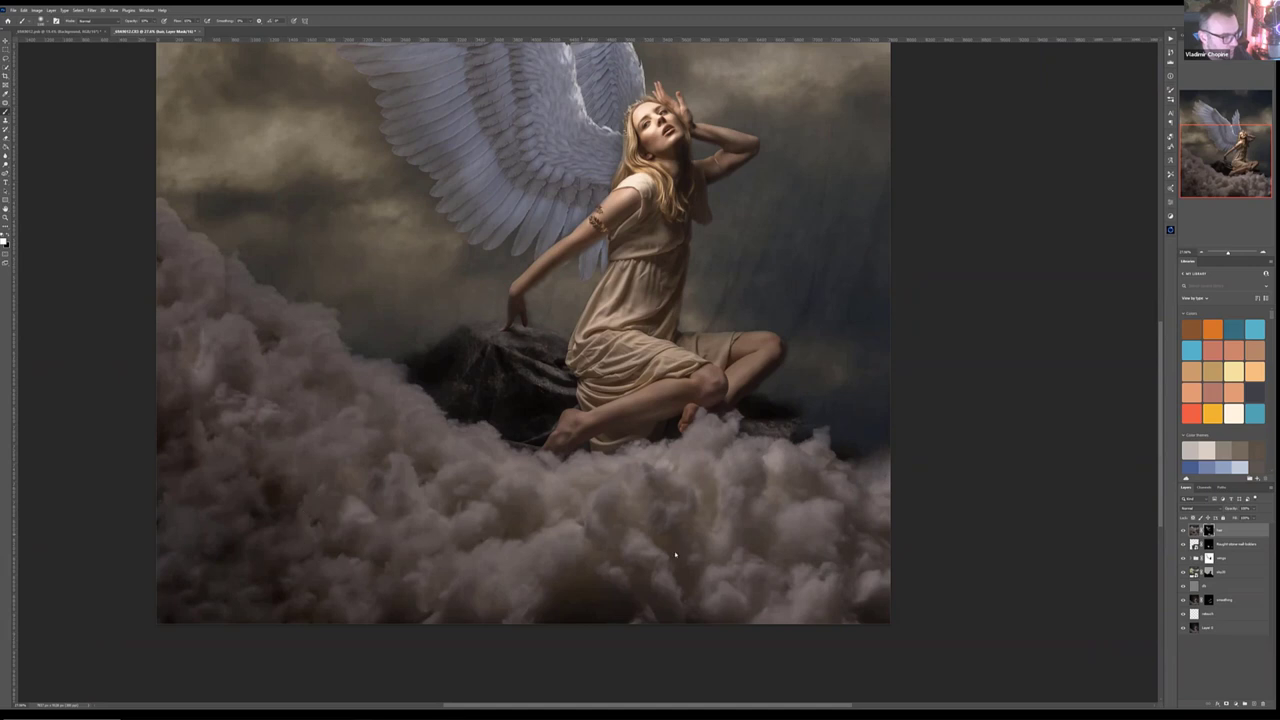
alt+click(822, 519)
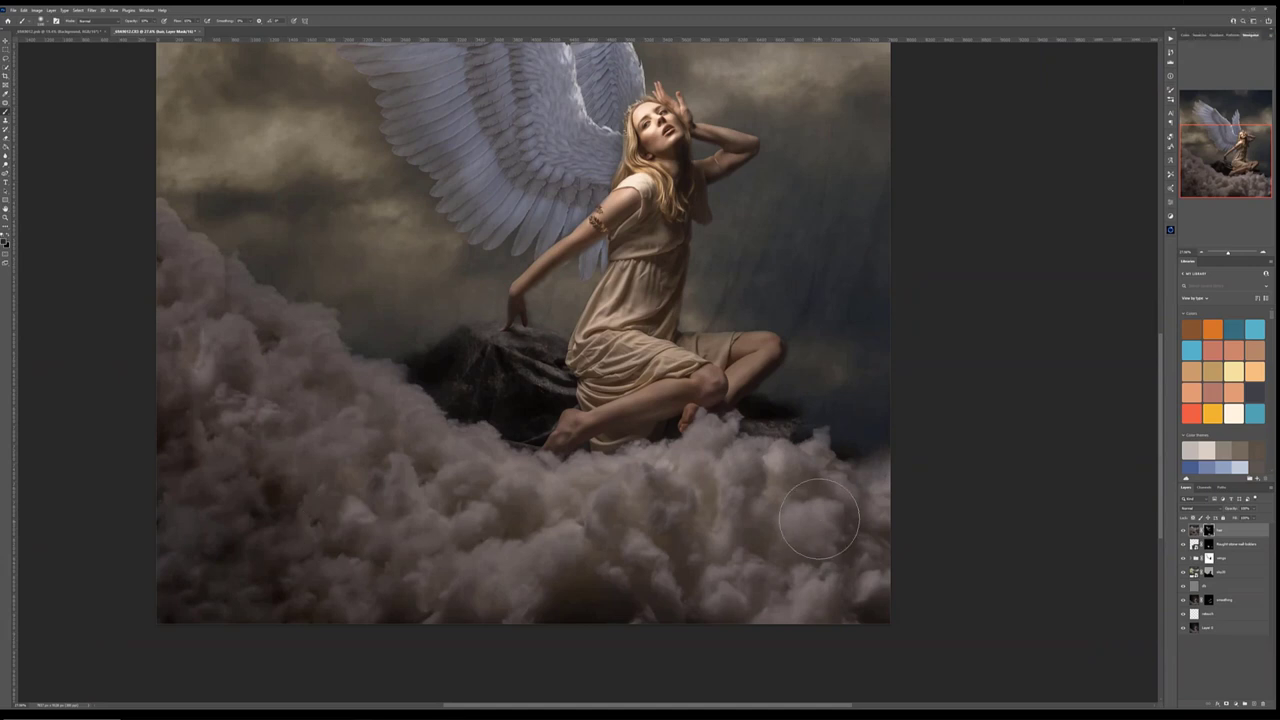
Step: Add a new layer at the top of the layer stack and rename it
scroll(823, 515, down, 1)
scroll(825, 469, down, 2)
scroll(825, 469, down, 3)
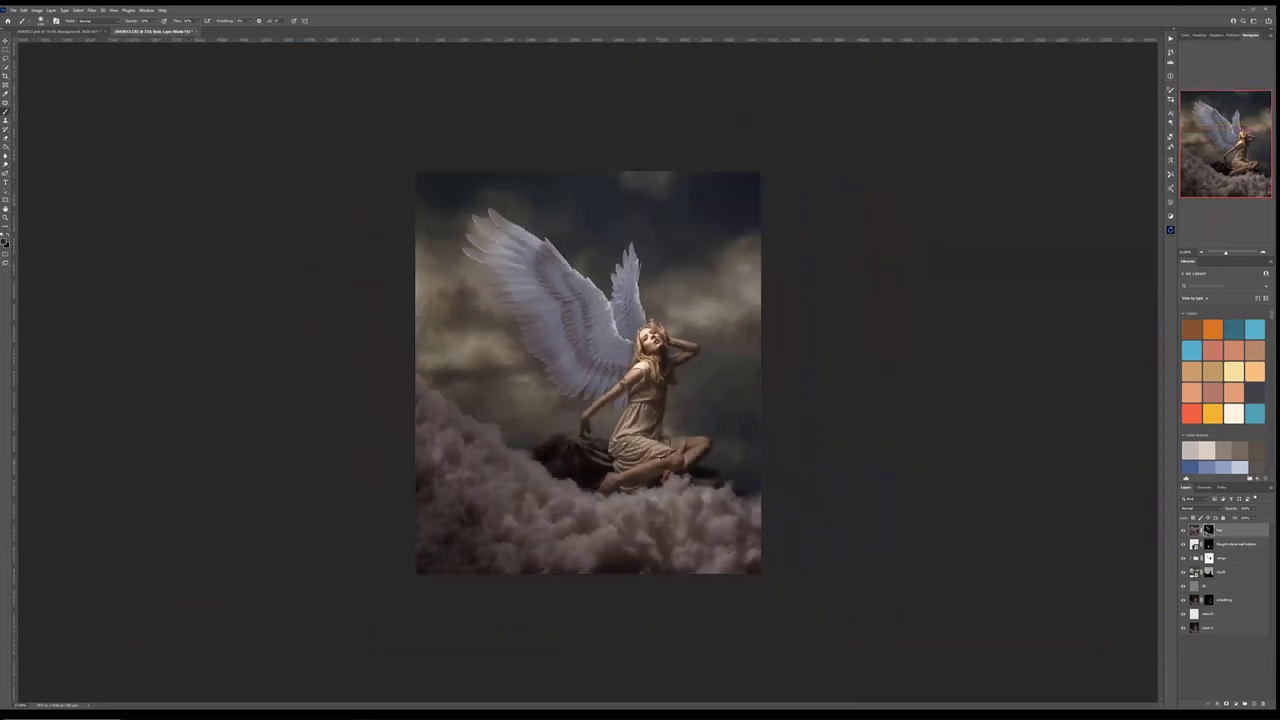
scroll(655, 435, up, 2)
scroll(589, 211, down, 3)
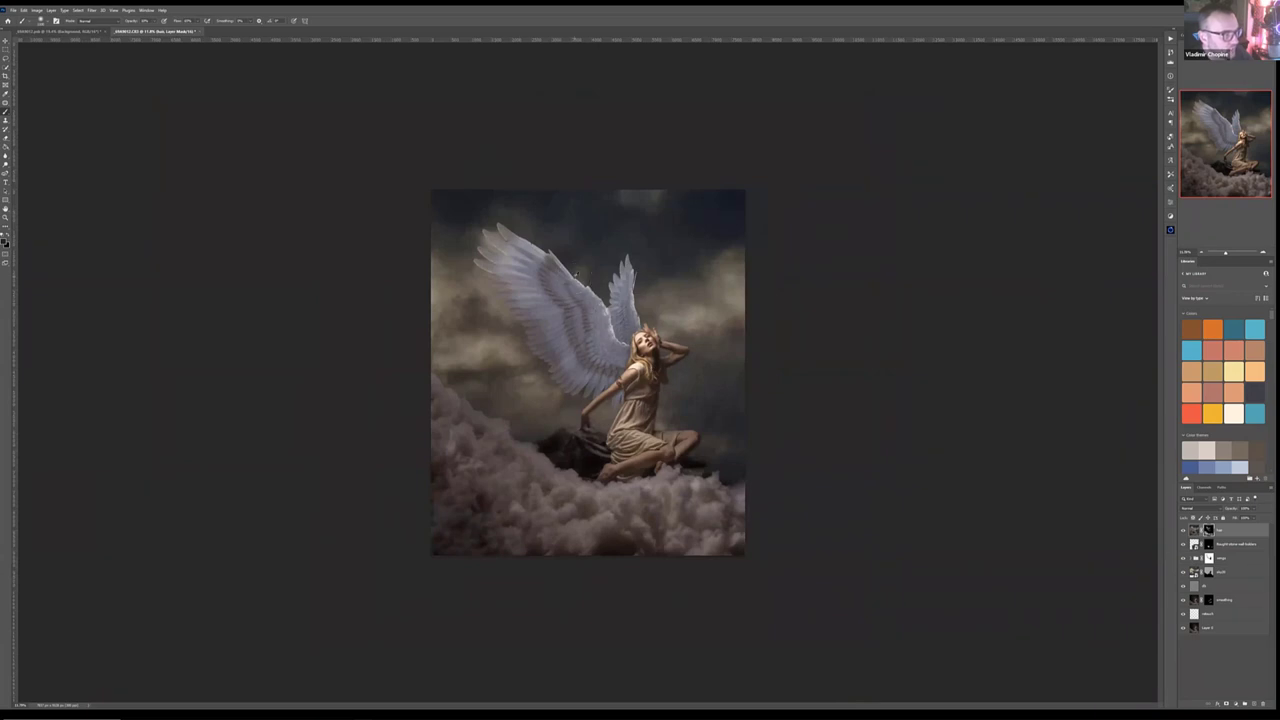
key(ctrl+plus)
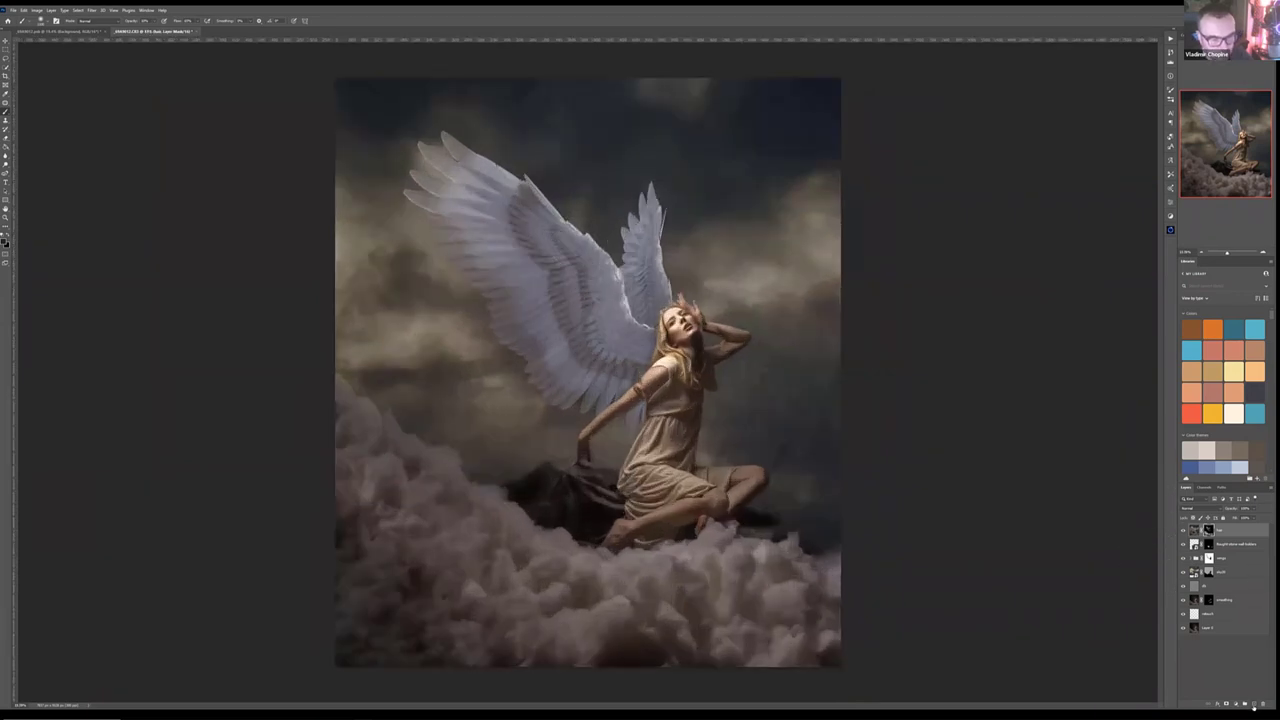
click(1254, 706)
double_click(1199, 531)
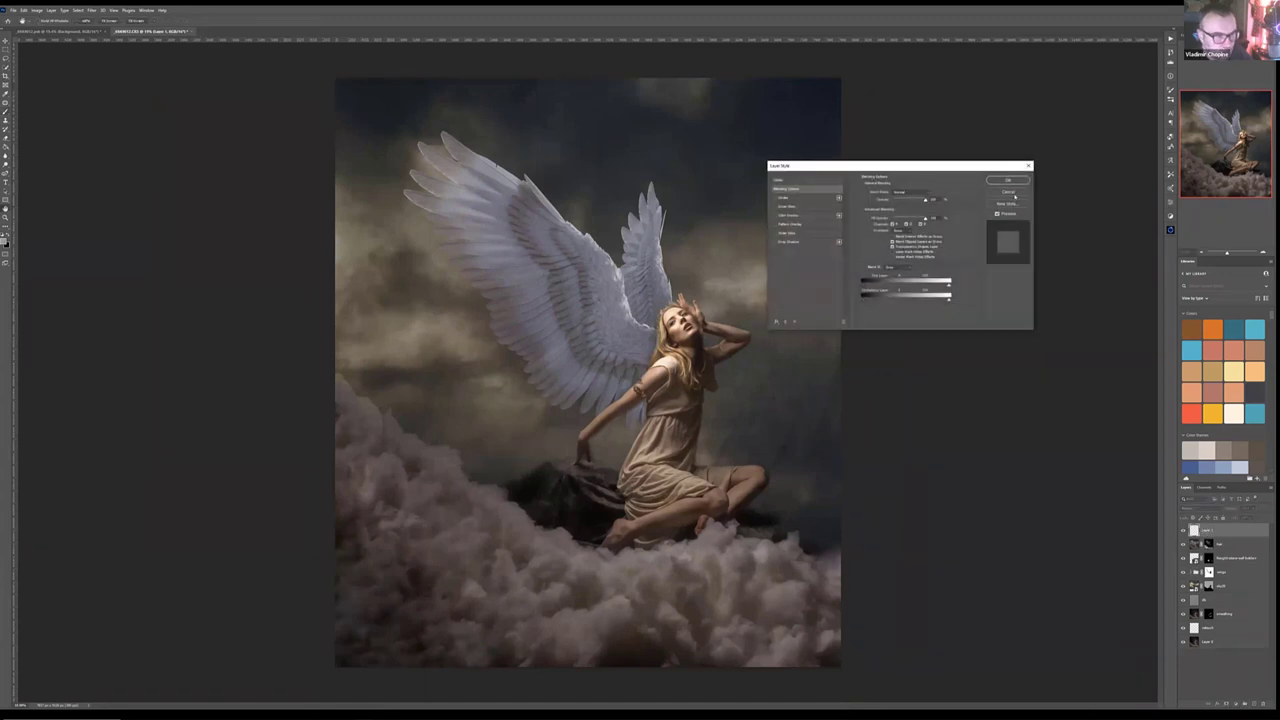
click(1012, 193)
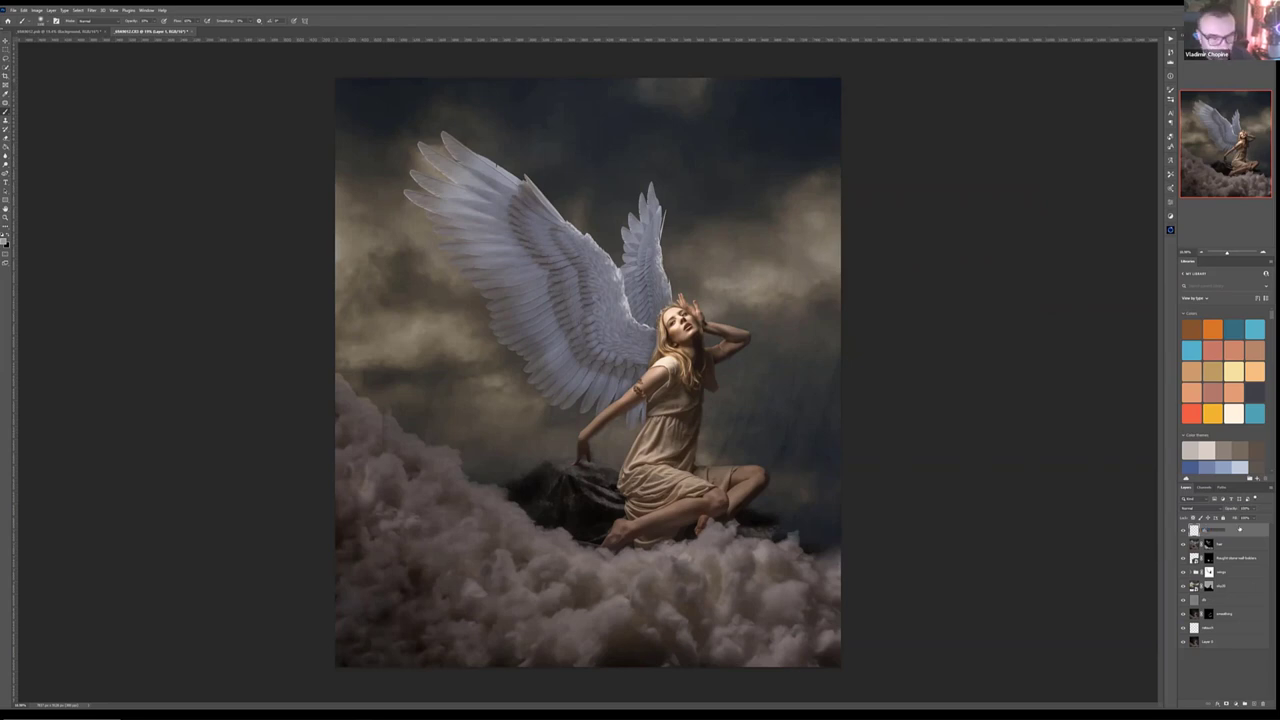
Step: Fill the new layer with 50% gray, set its blend mode to Soft Light and make white the painting colour
key(shift+F5)
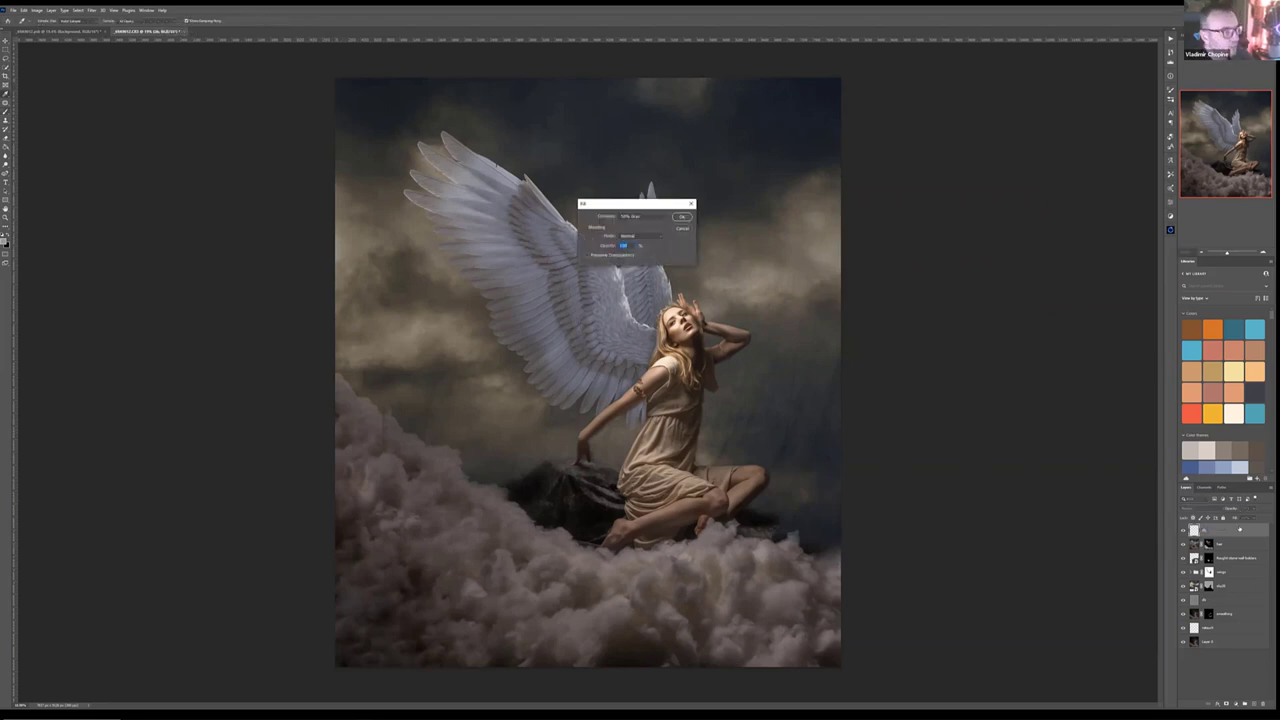
key(Return)
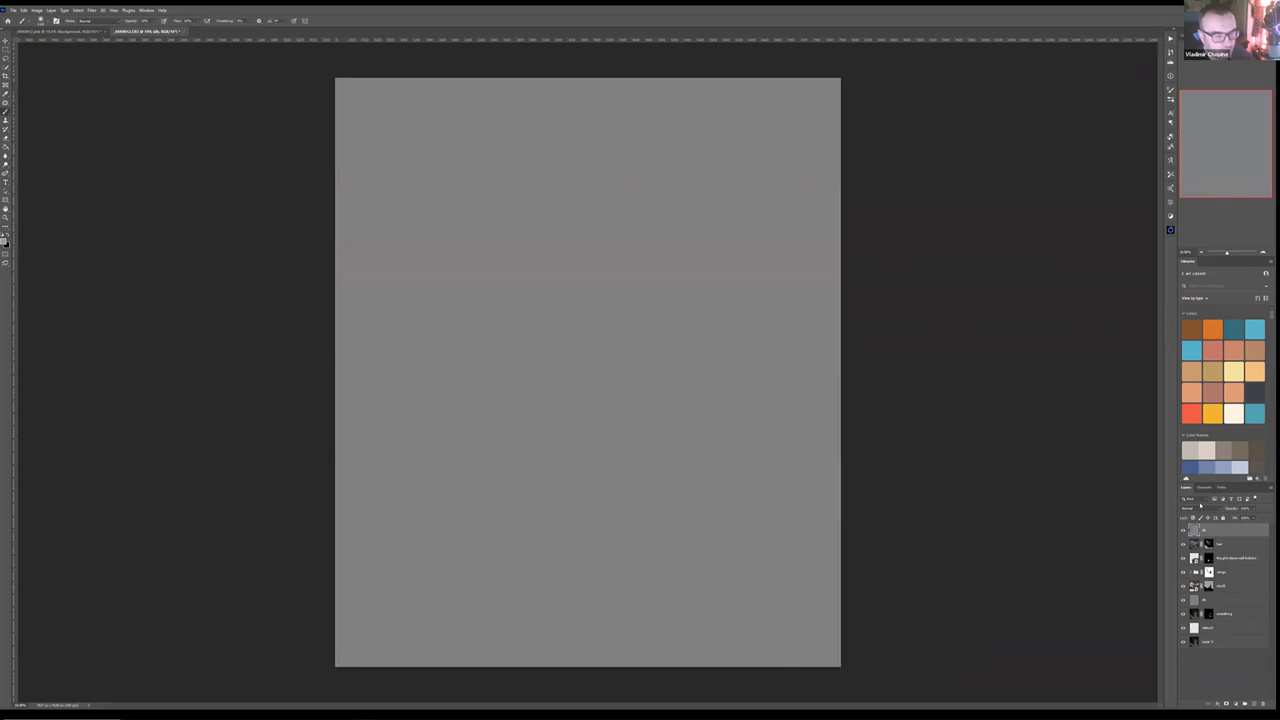
click(1209, 511)
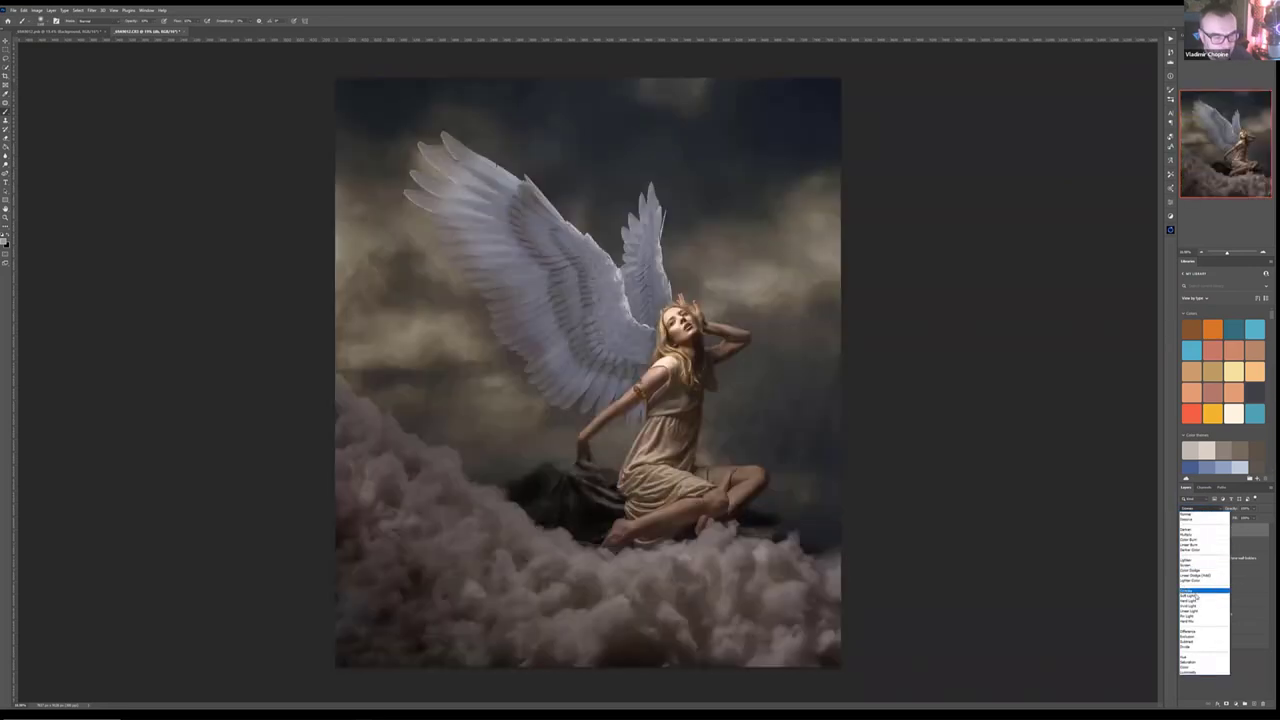
click(1195, 596)
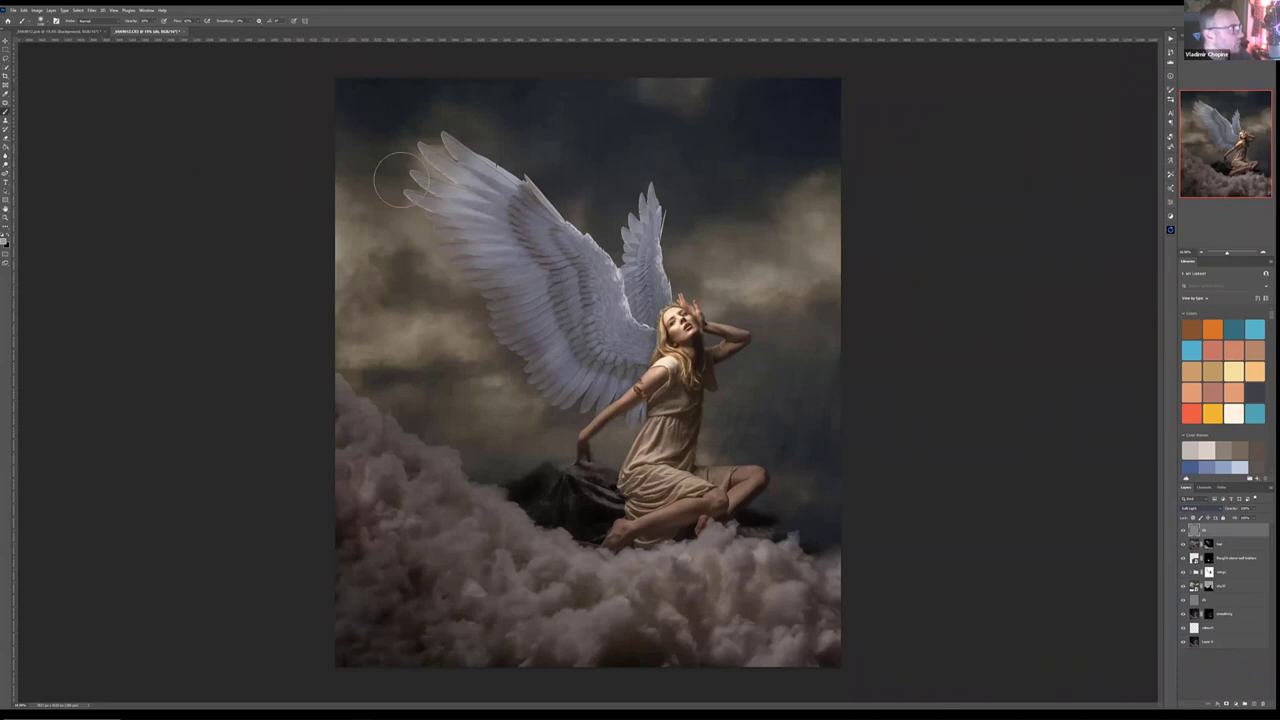
click(8, 236)
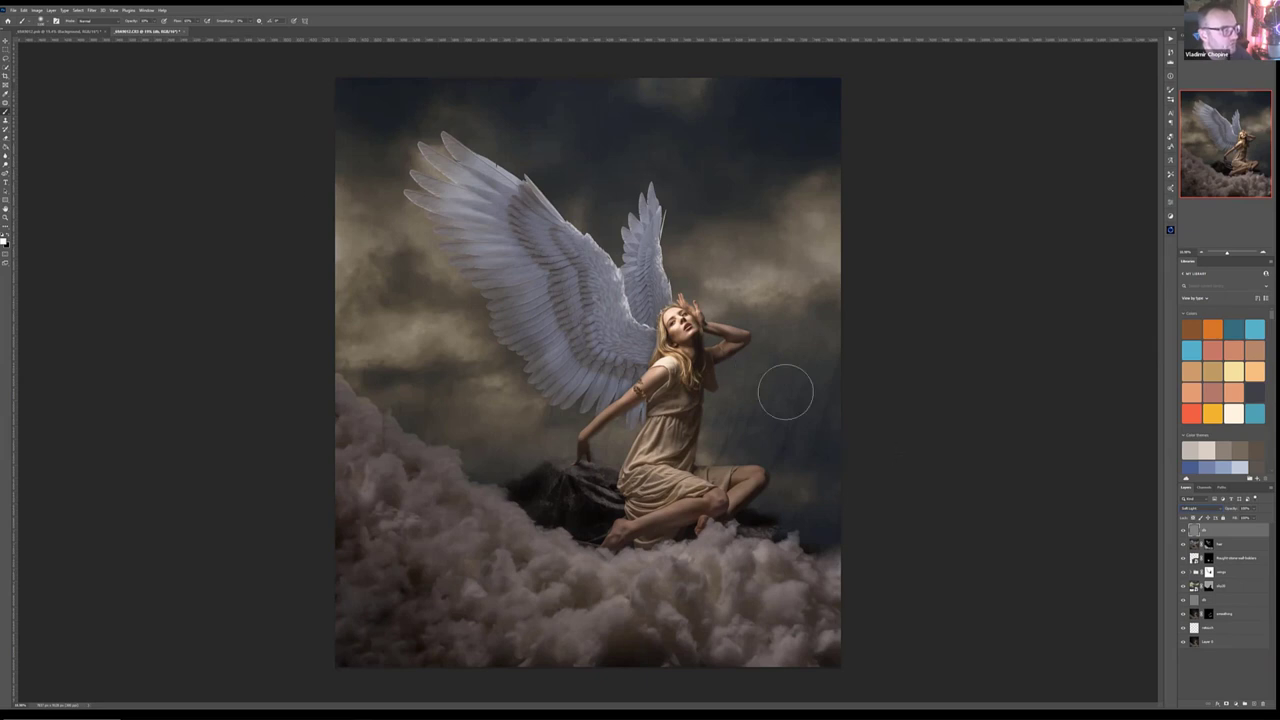
Step: Crop the composite slightly inward on all four edges
click(6, 82)
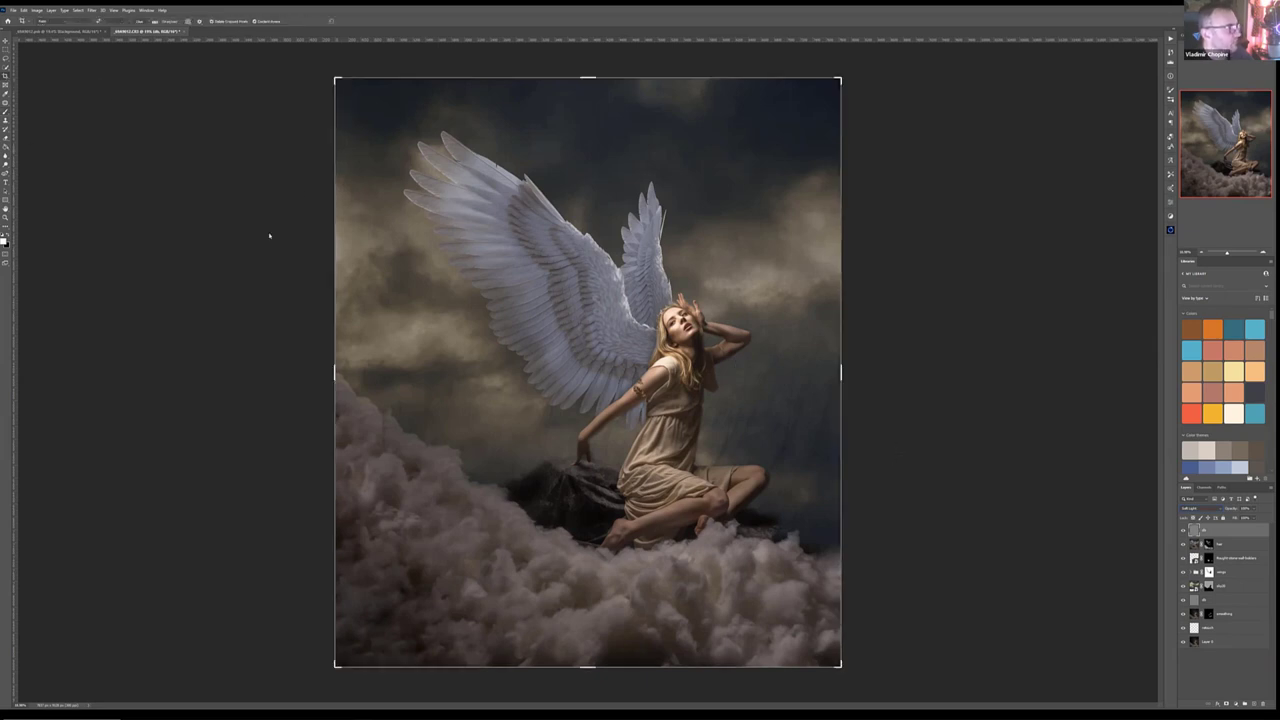
drag(333, 371, 336, 371)
drag(841, 372, 836, 372)
drag(588, 77, 588, 84)
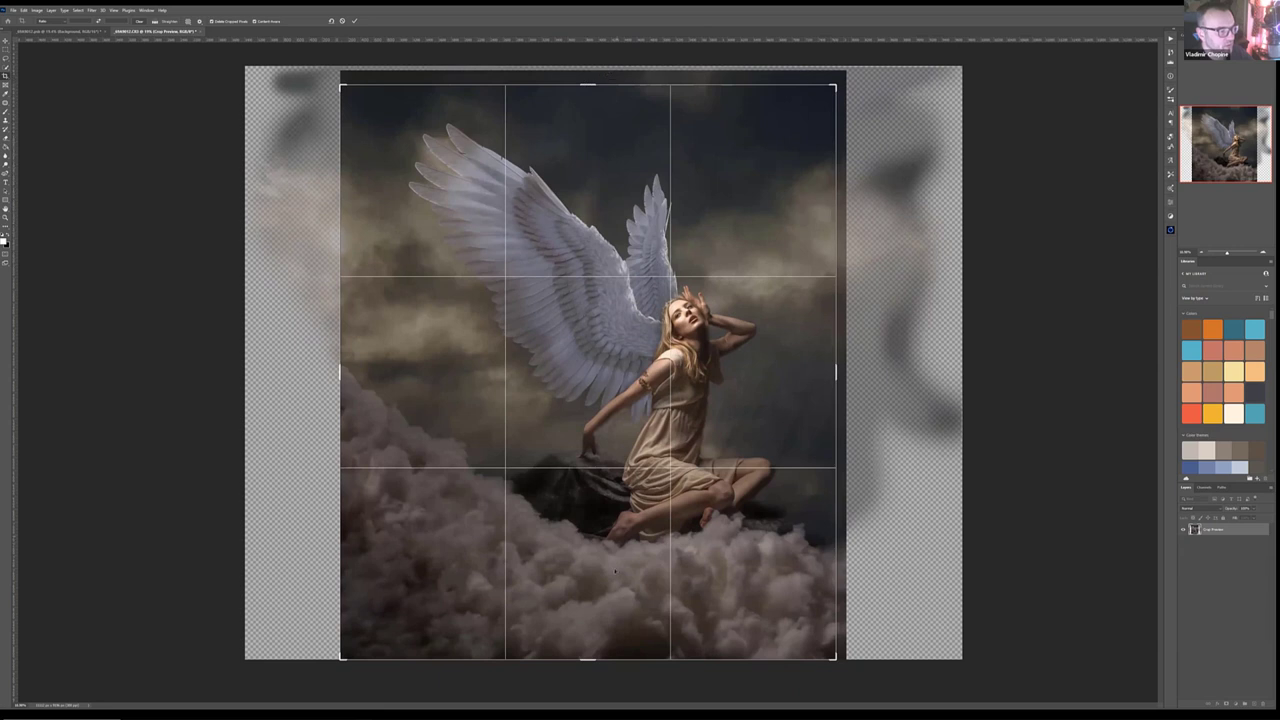
drag(592, 660, 592, 656)
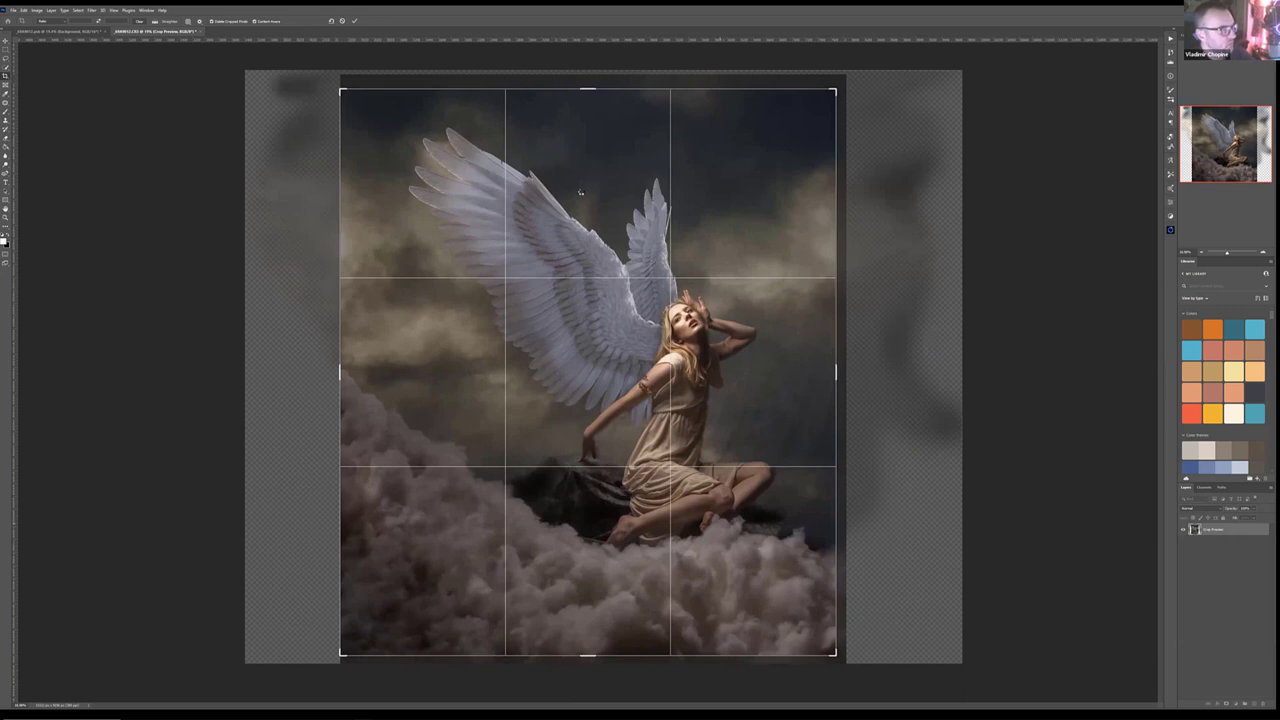
key(Return)
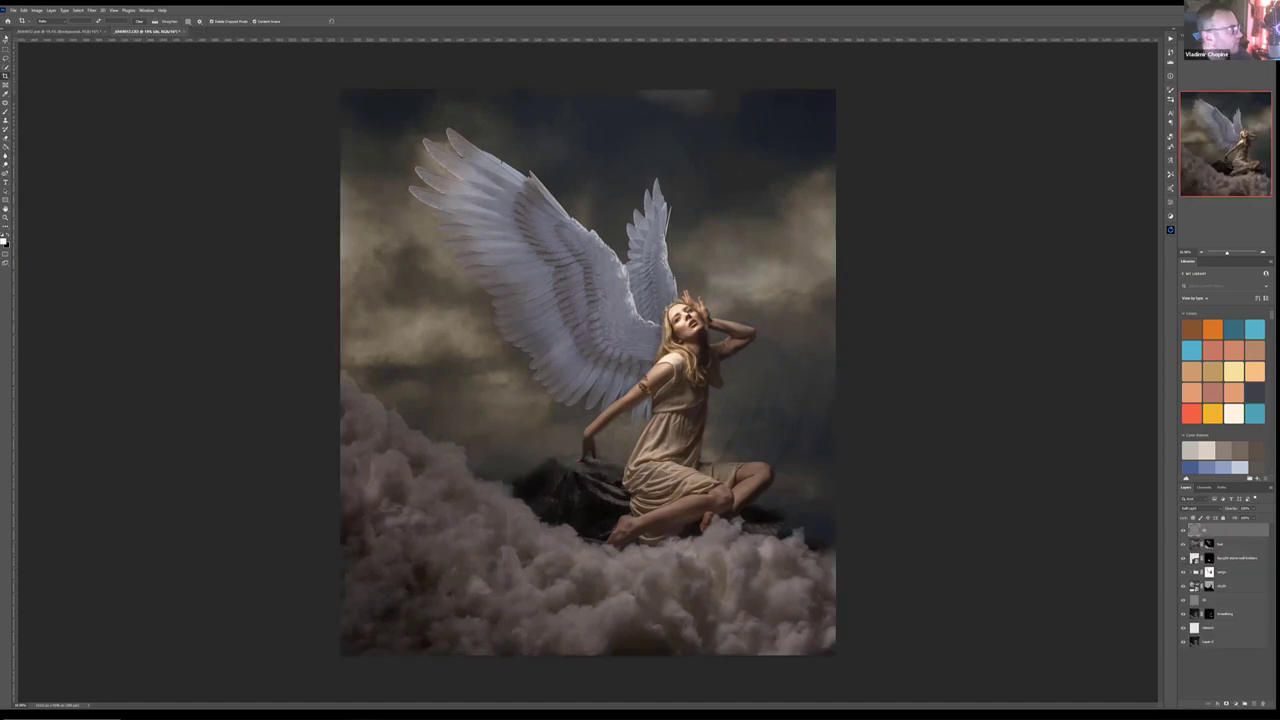
Step: Brush white on the Soft Light gray layer to brighten the sky around the wings and the lit feathers
click(5, 41)
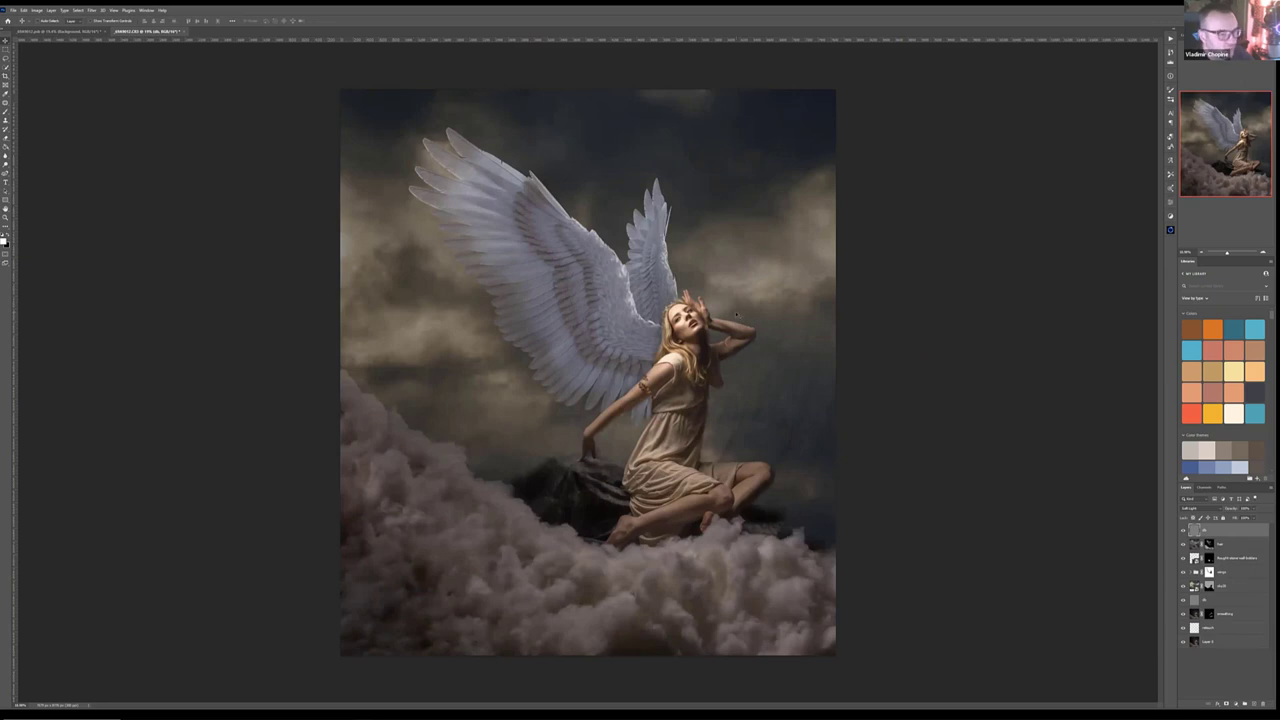
key(b)
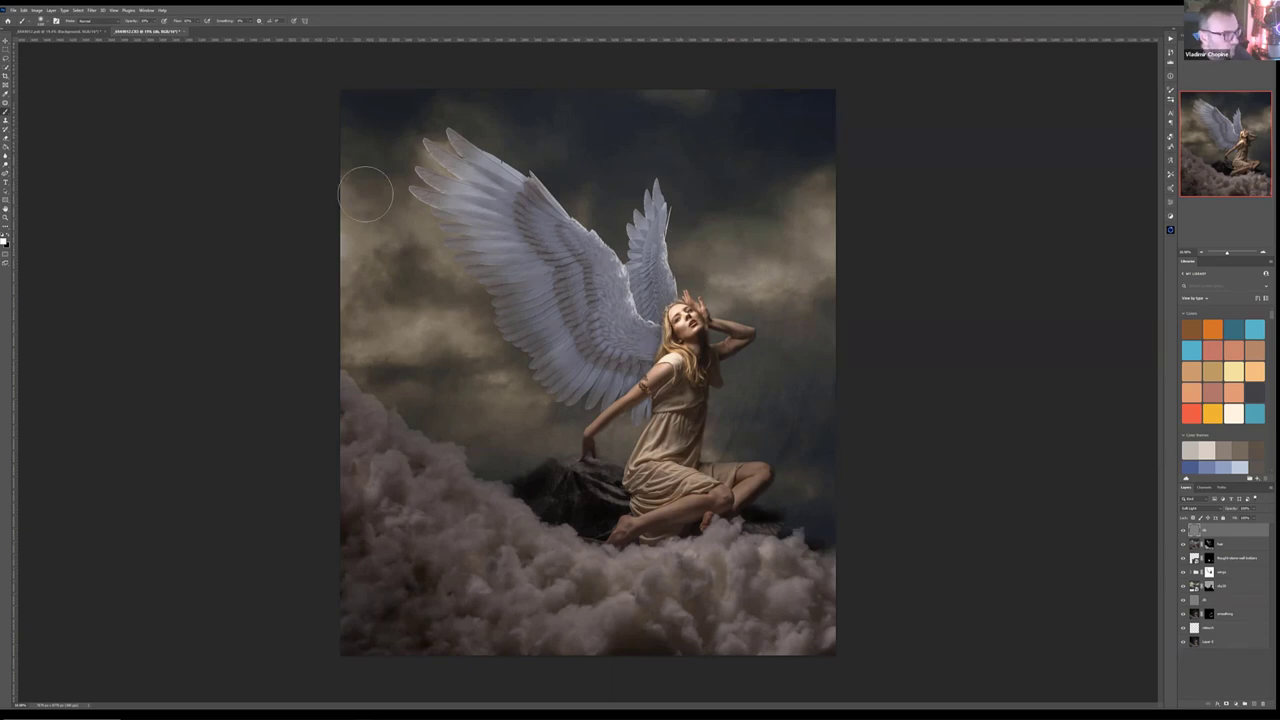
scroll(500, 150, up, 2)
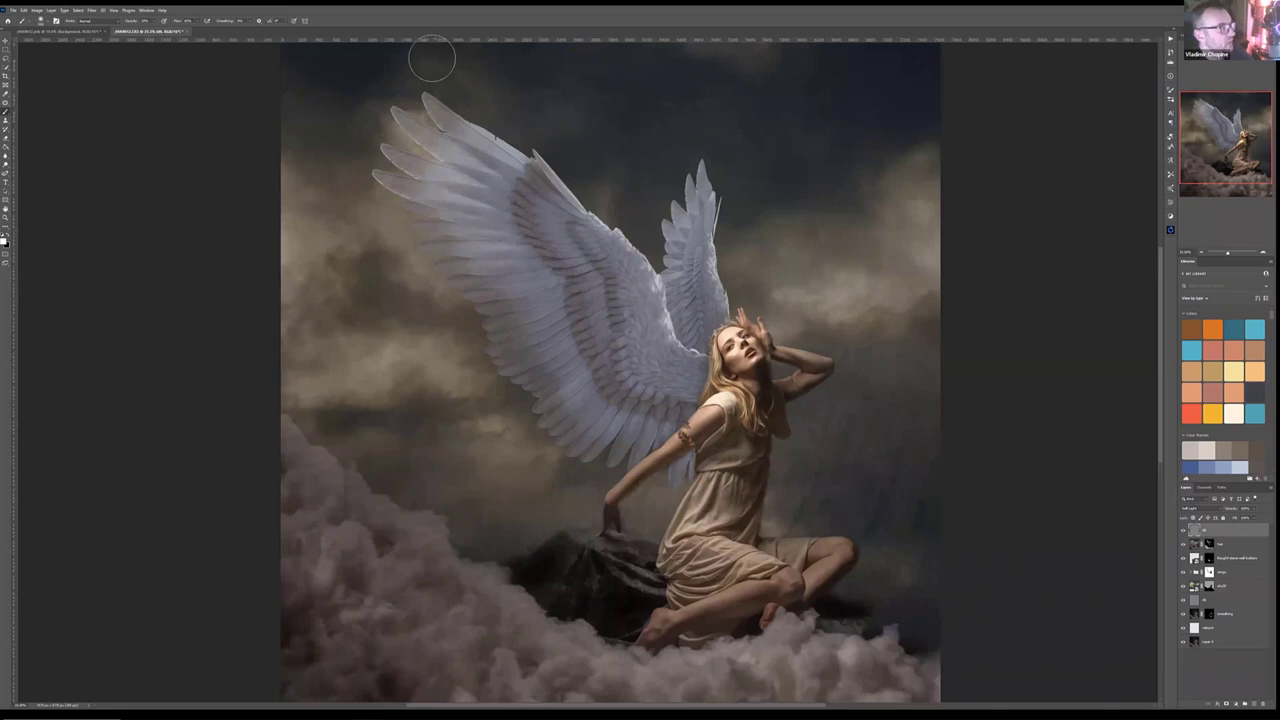
drag(543, 161, 559, 259)
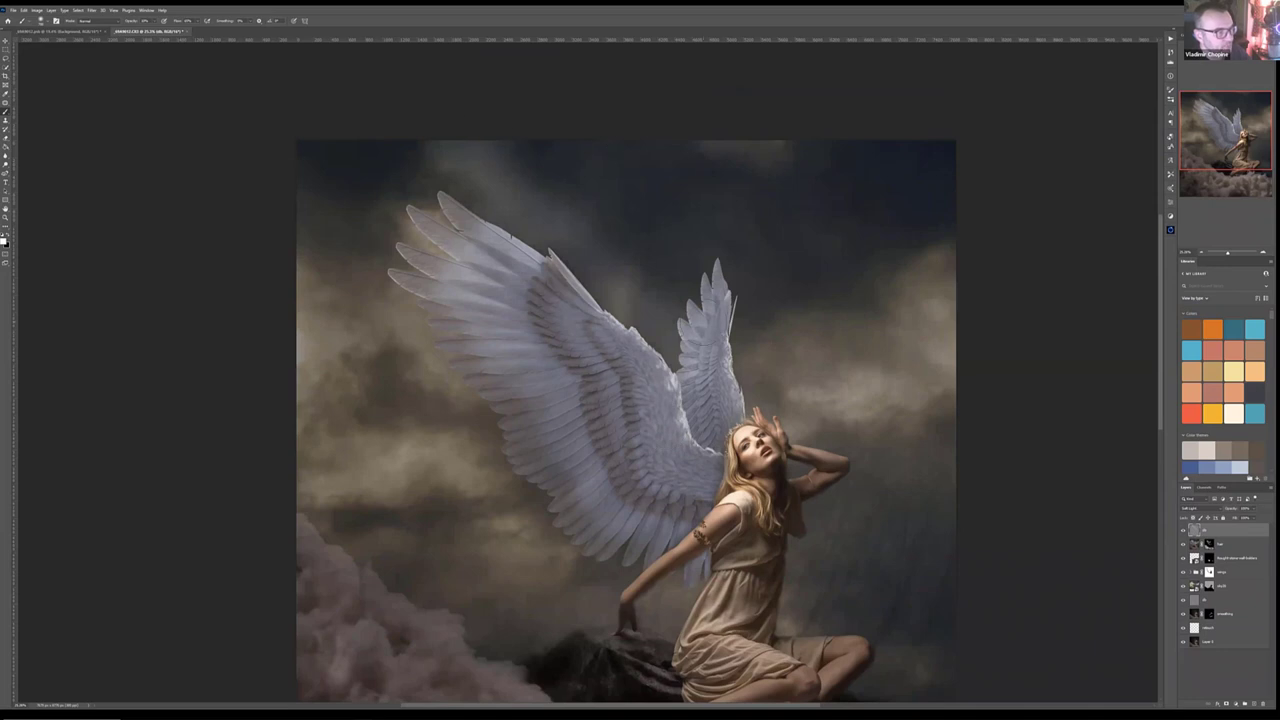
drag(676, 405, 580, 278)
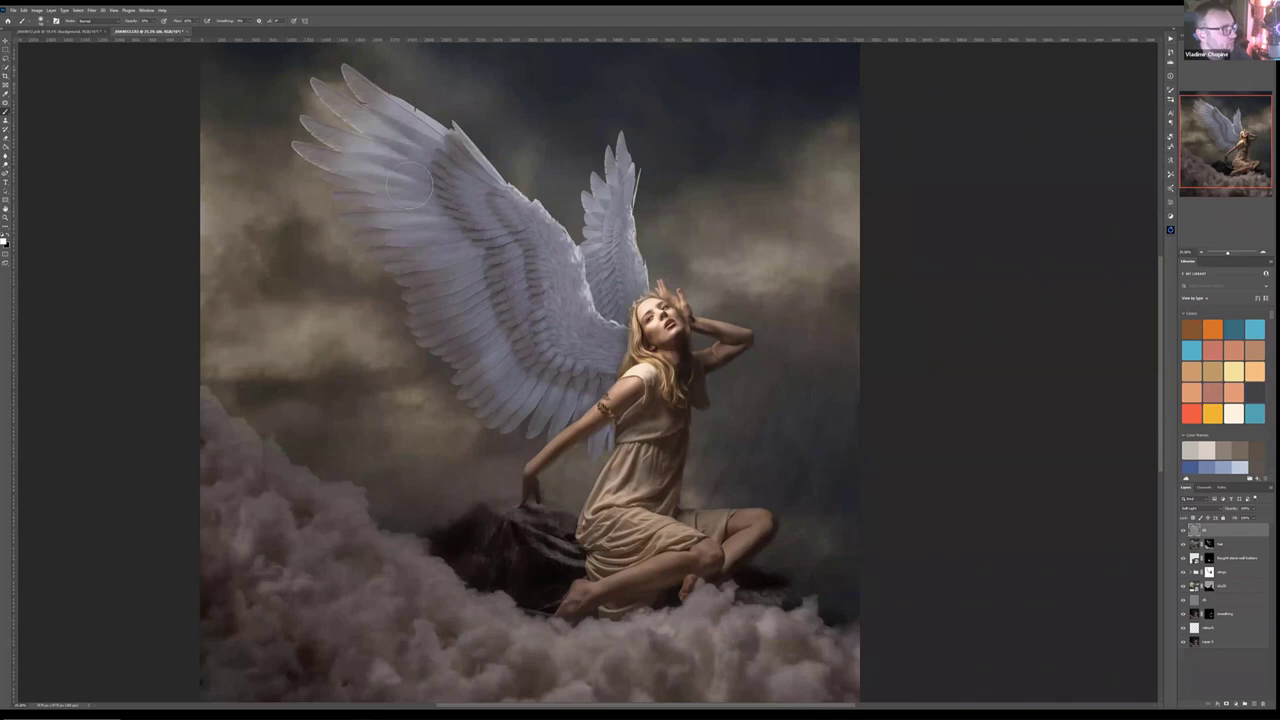
drag(488, 239, 587, 382)
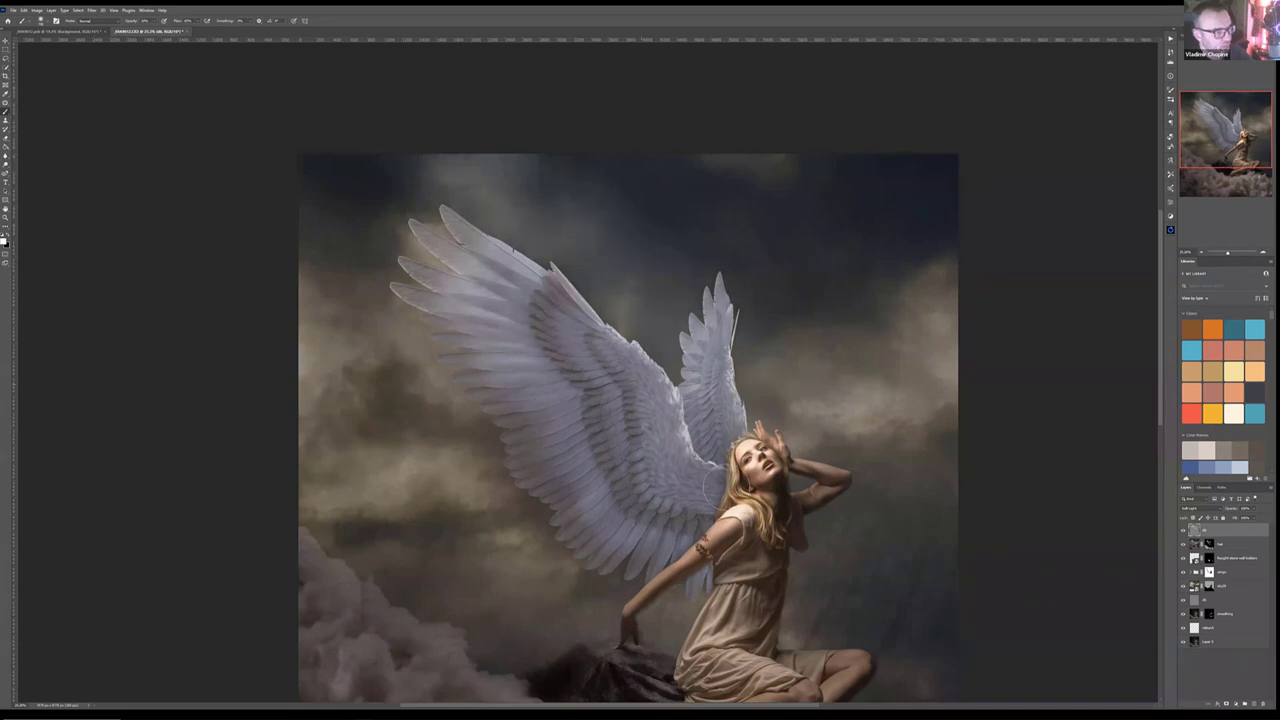
drag(835, 431, 718, 198)
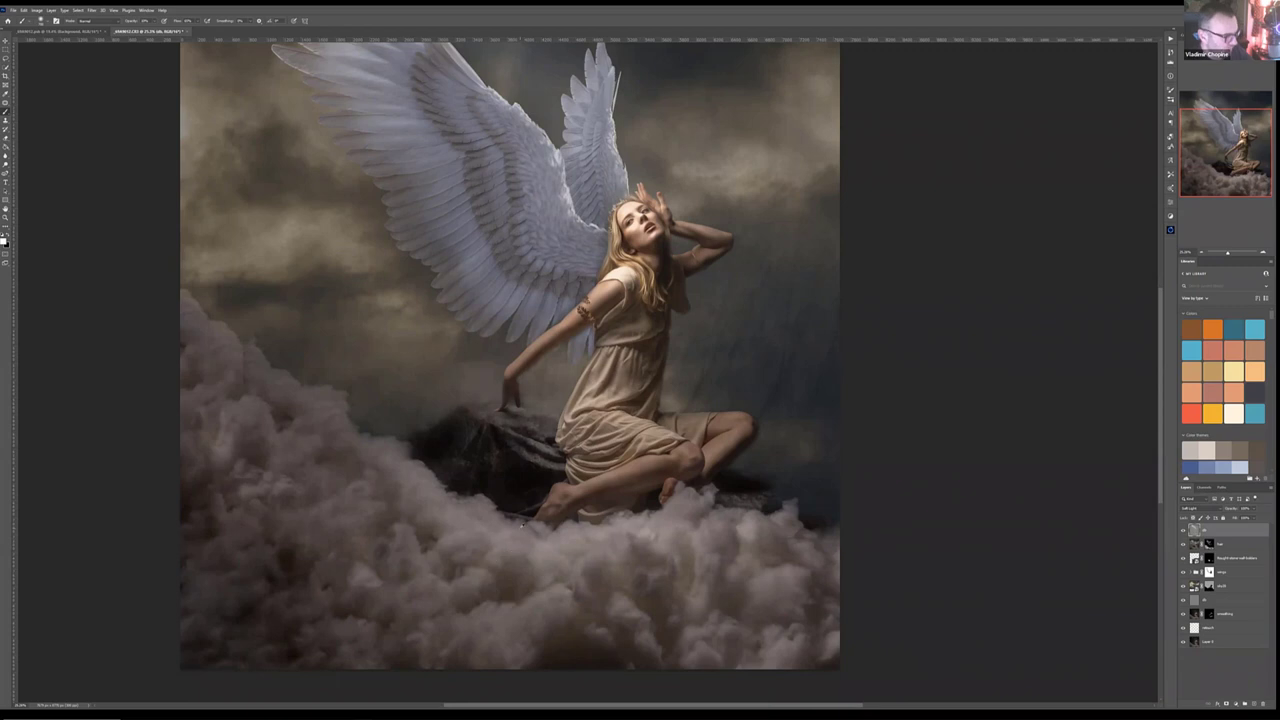
Step: Burn the darker areas of the composite with a larger black brush and compare the gray layer on and off
key(ctrl+minus)
key(ctrl+minus)
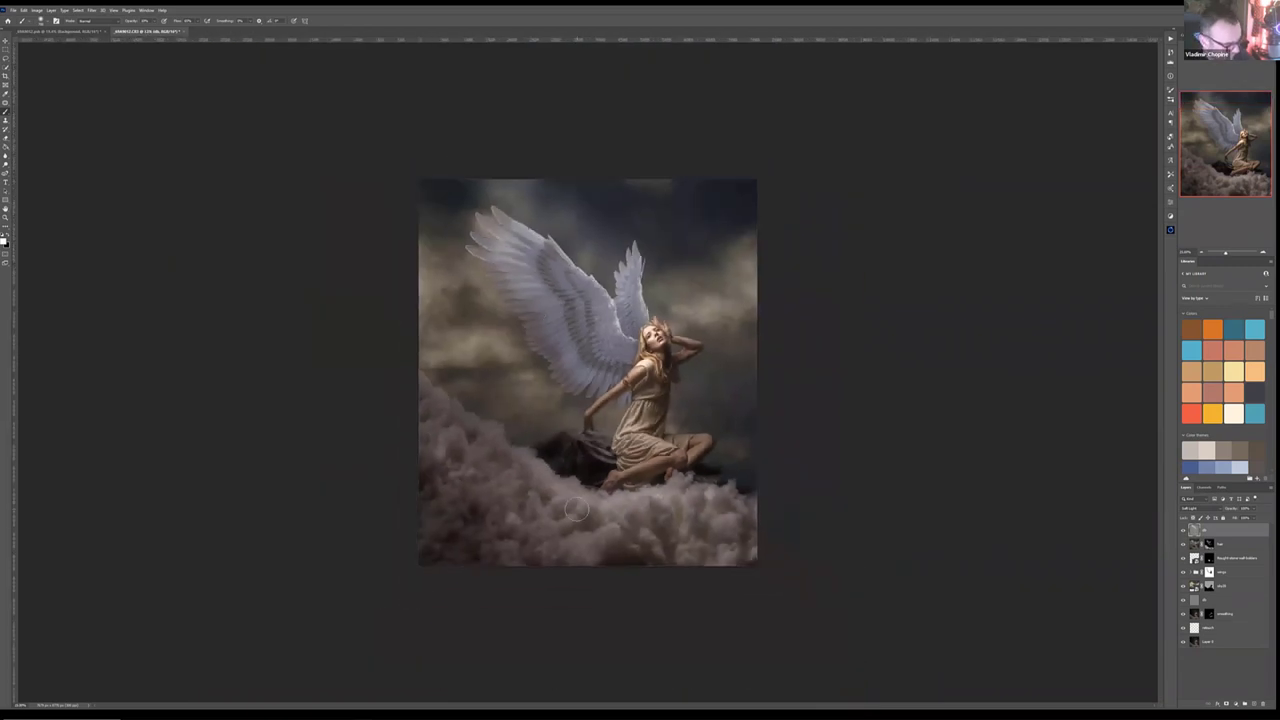
key(bracketright)
key(bracketright)
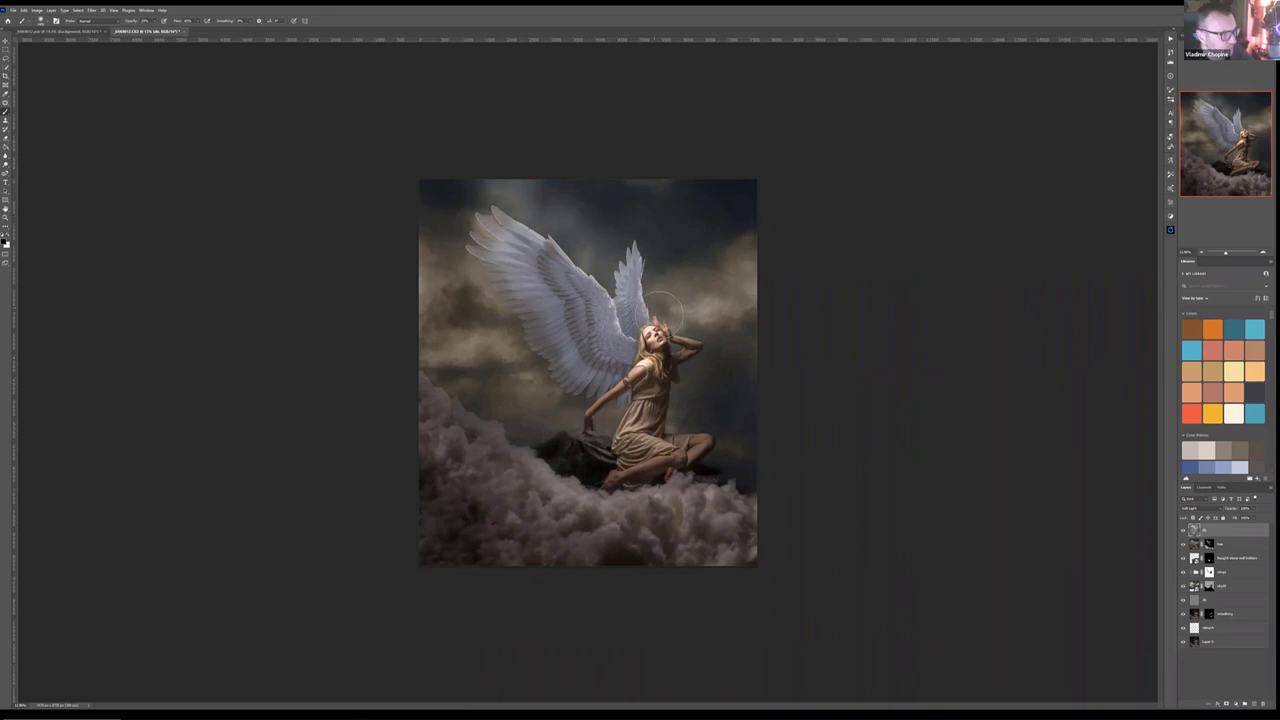
key(ctrl+plus)
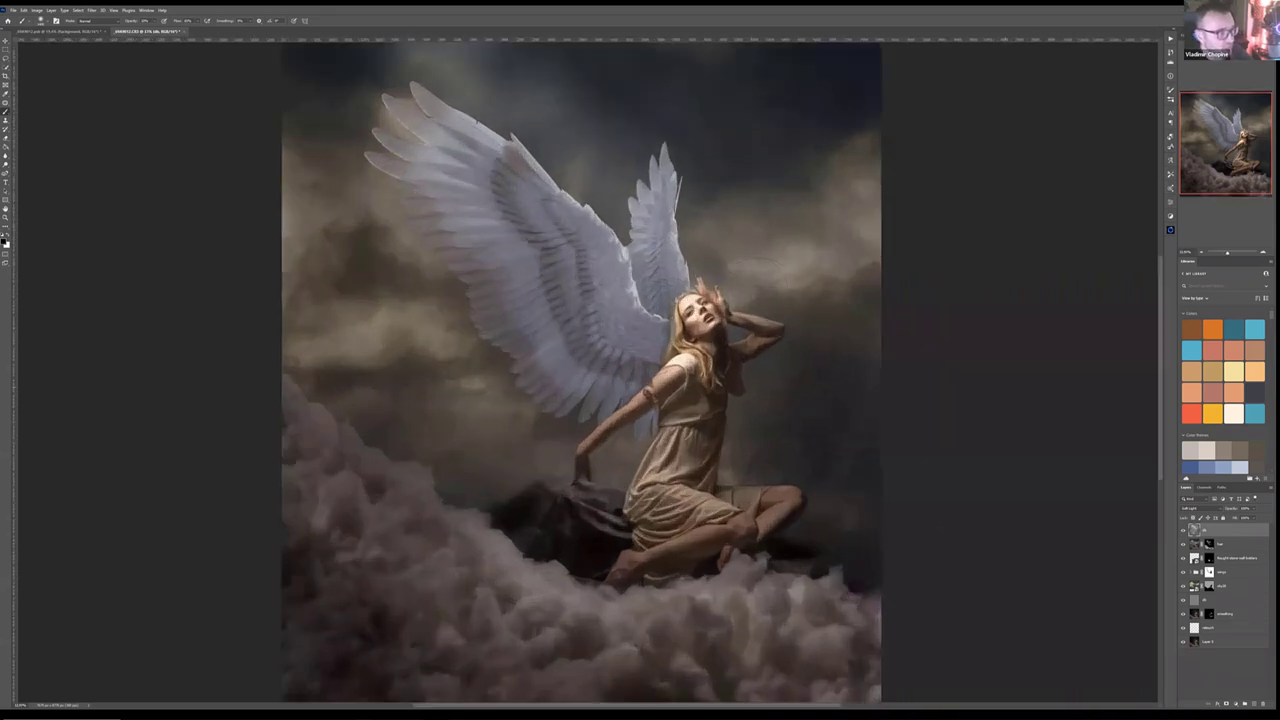
click(1184, 530)
click(1184, 530)
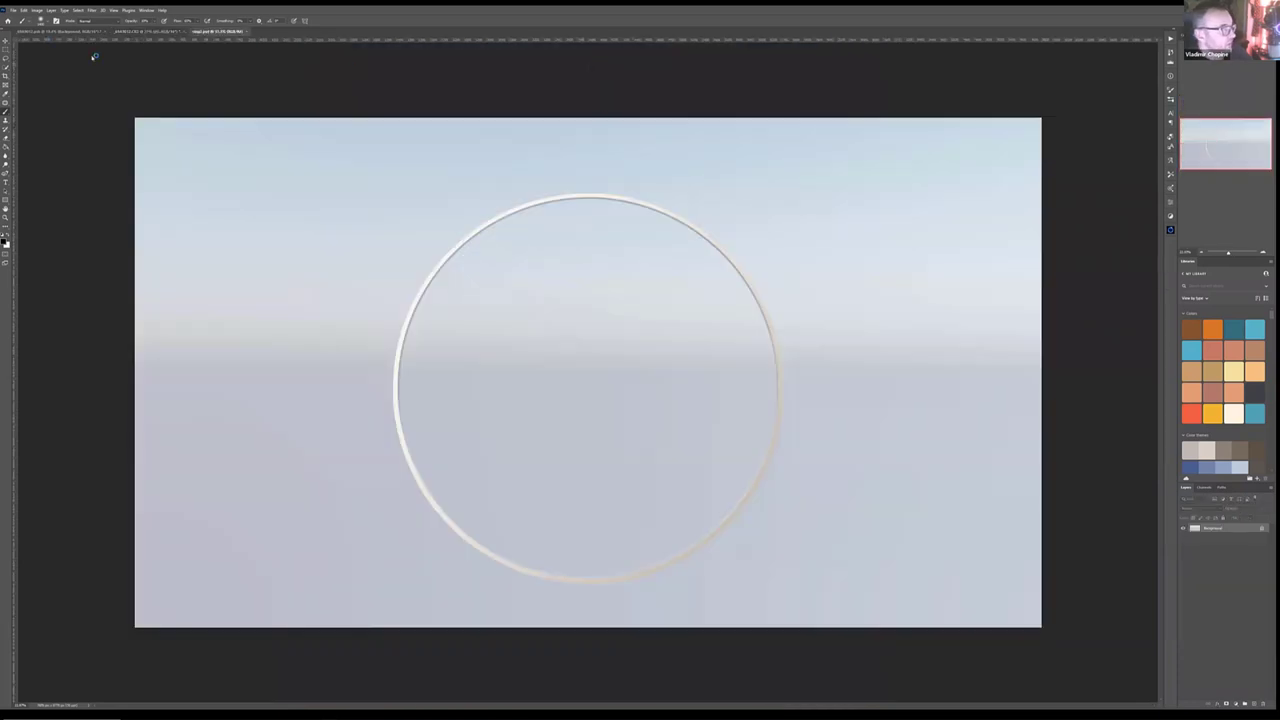
Step: Isolate the ring with a layer mask made from its Alpha 1 channel and convert the layer to a Smart Object
key(v)
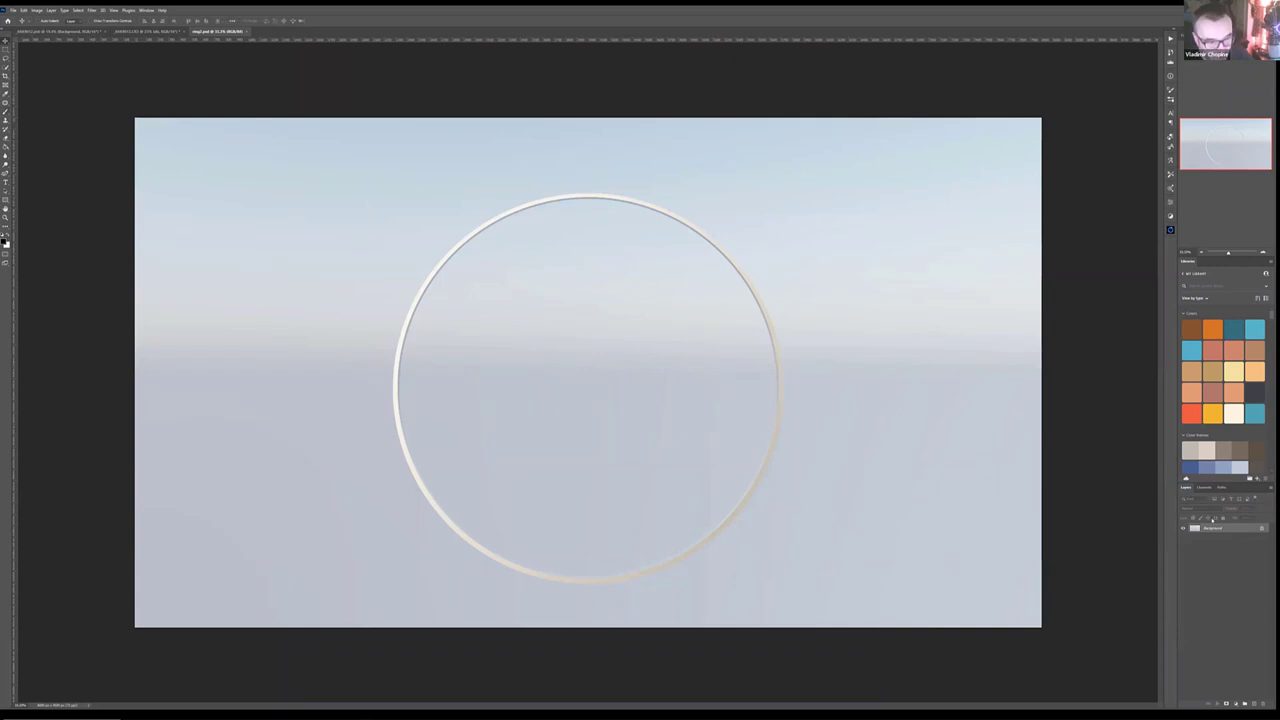
click(1204, 487)
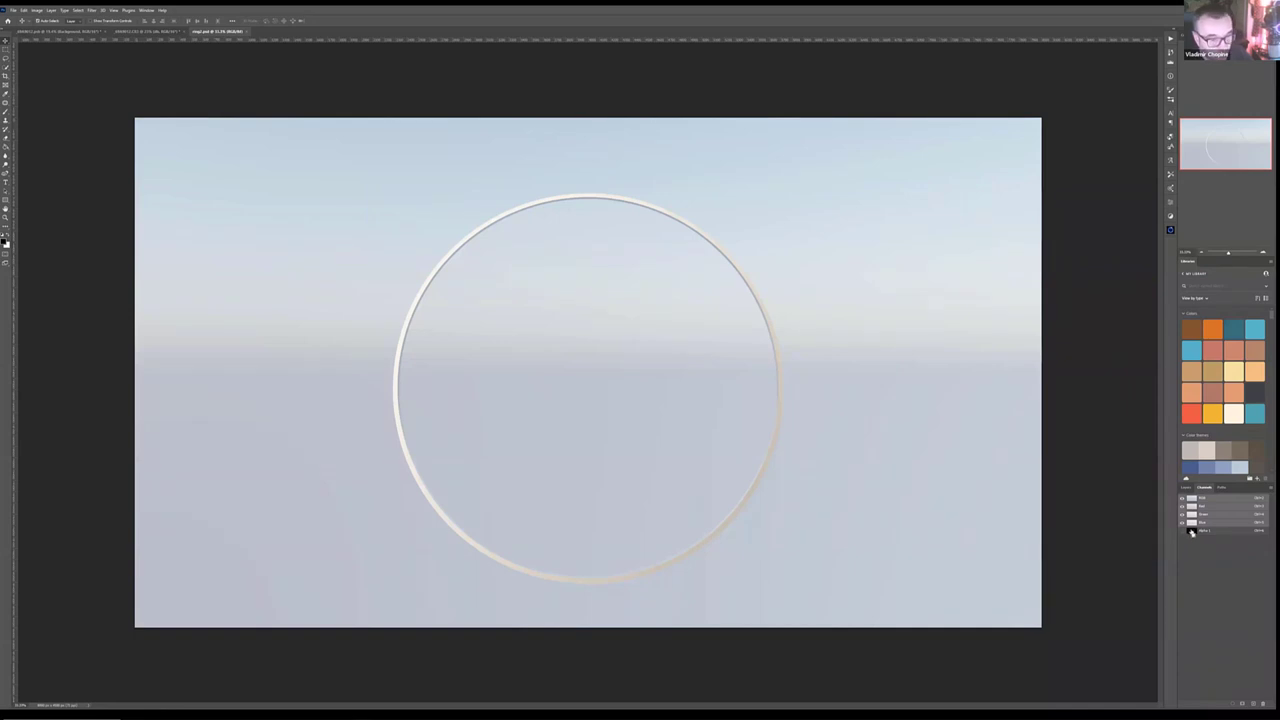
ctrl+click(1190, 532)
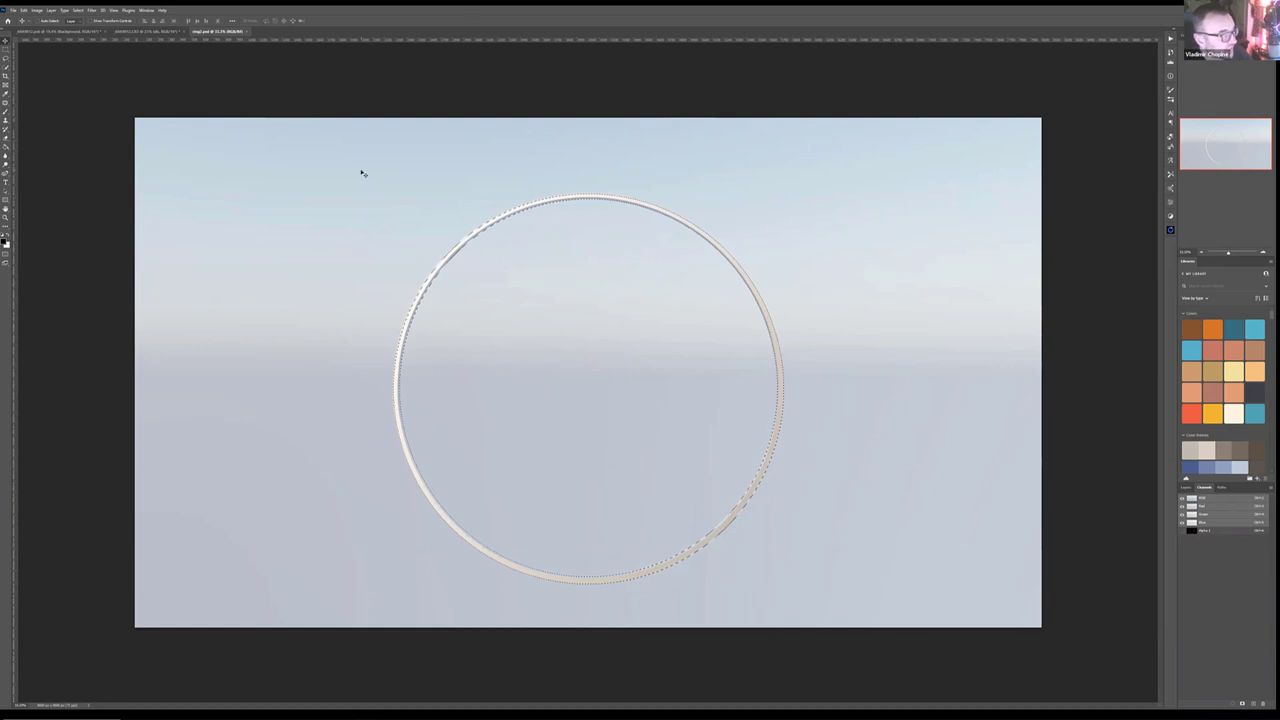
click(1186, 488)
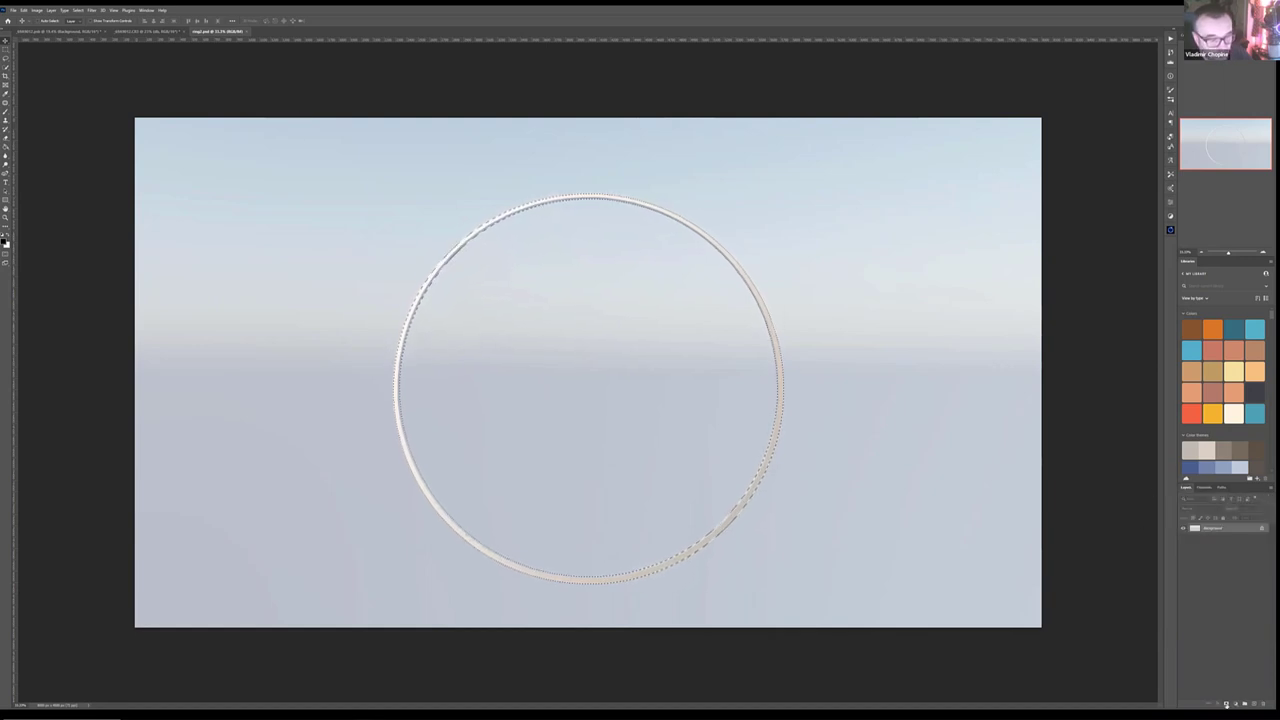
click(1226, 703)
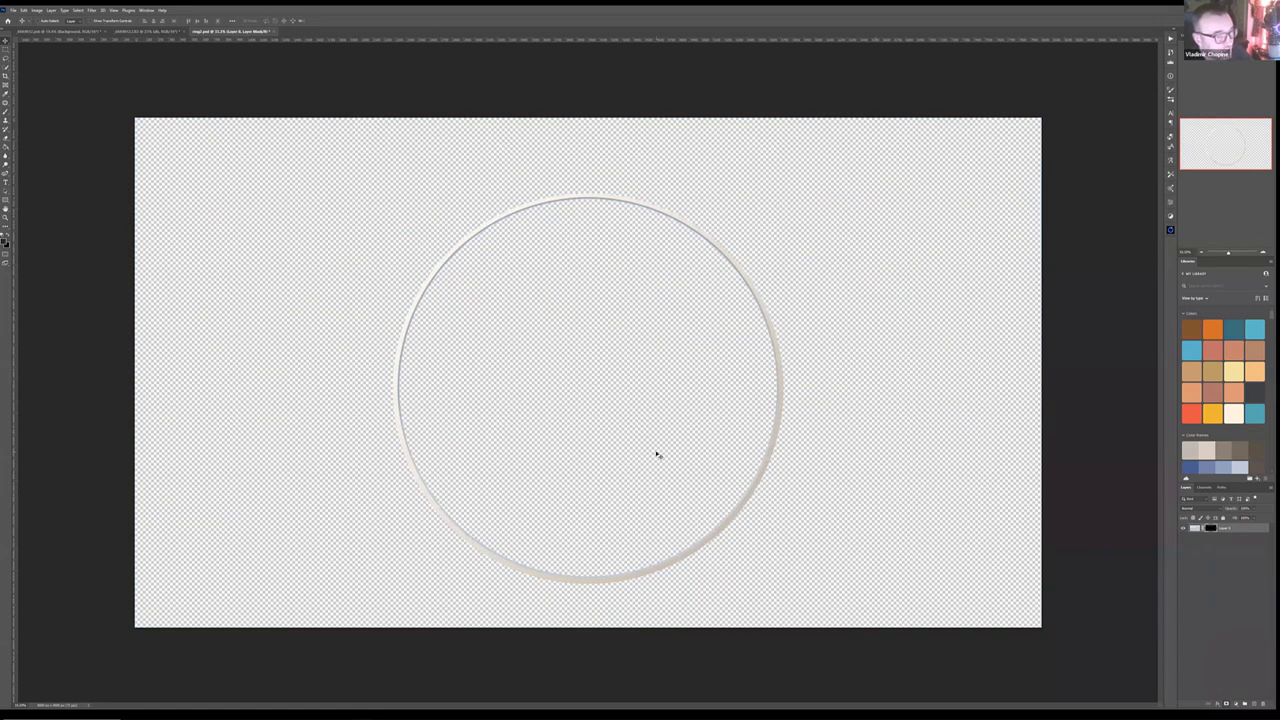
right_click(1239, 530)
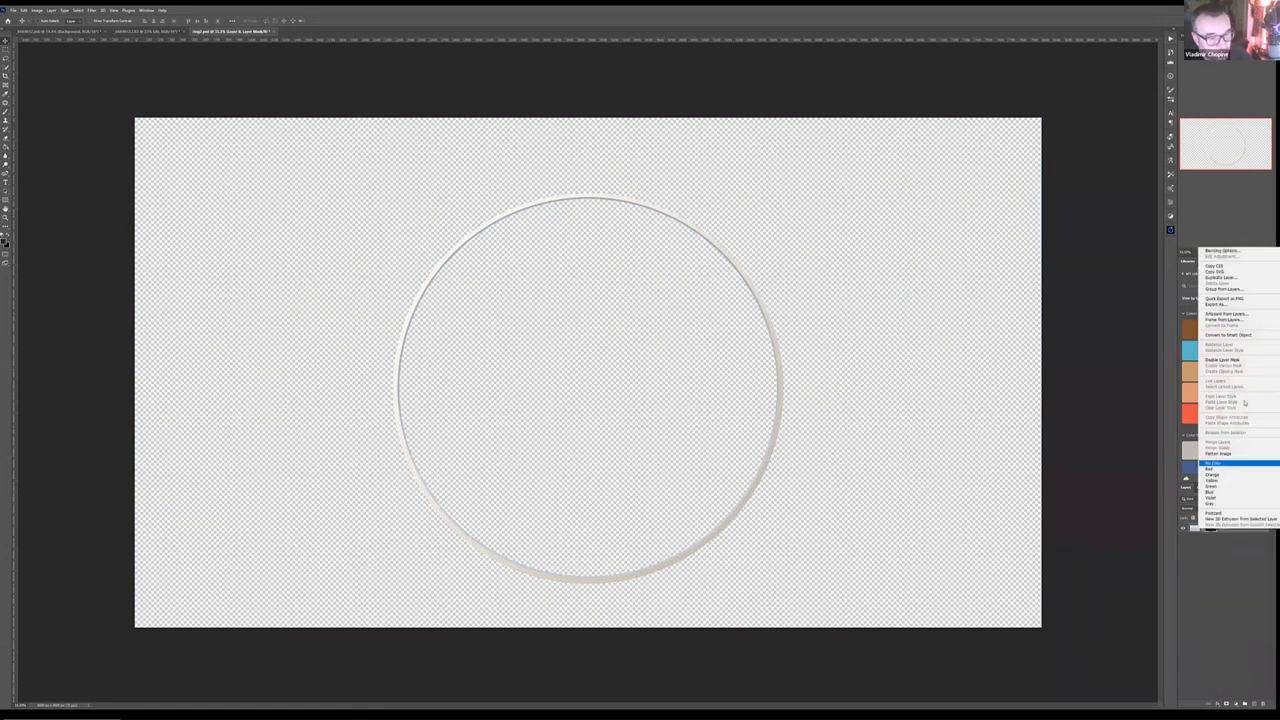
click(1257, 340)
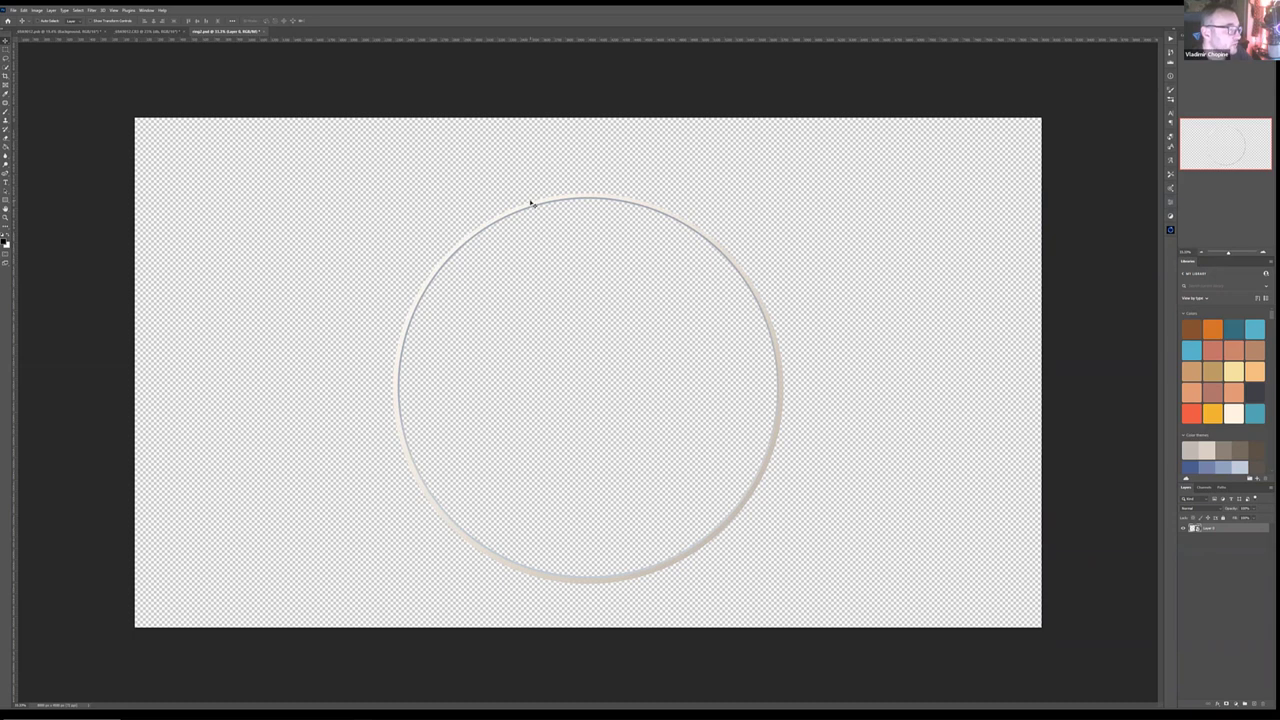
Step: Copy the ring layer into the angel composite over the wings and head, accepting the color depth difference
drag(546, 208, 481, 201)
drag(710, 265, 710, 265)
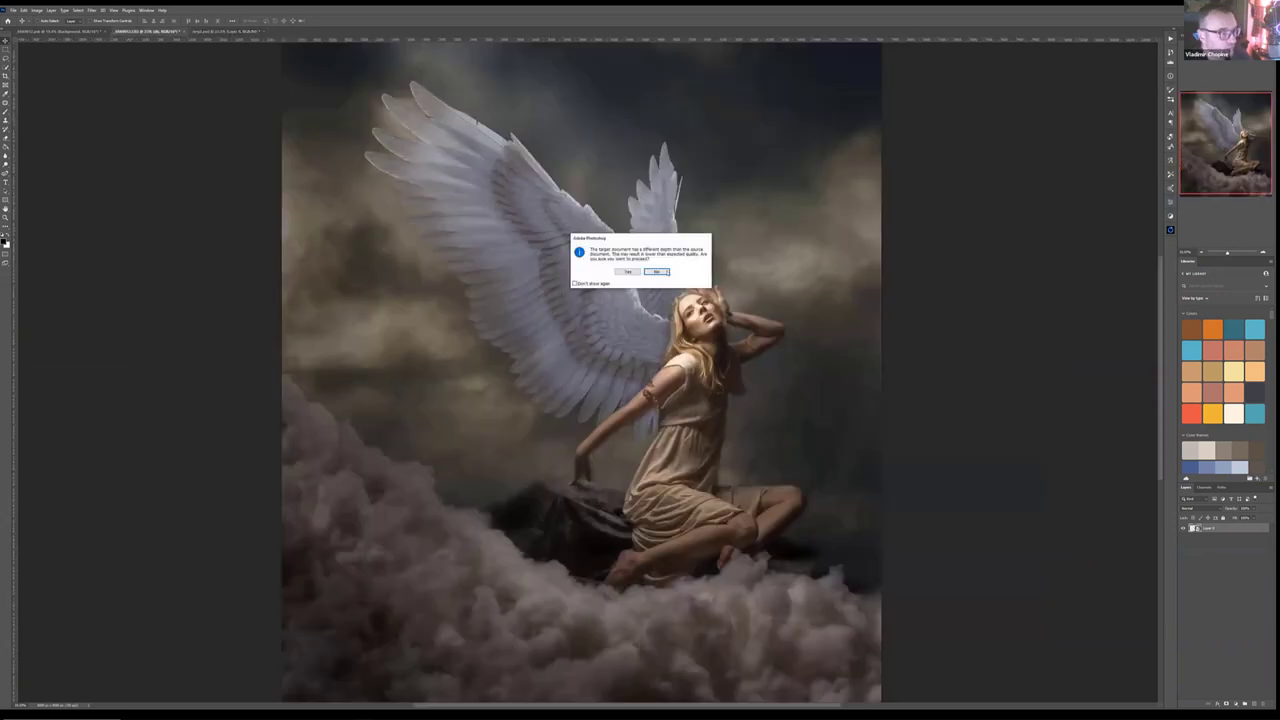
click(657, 272)
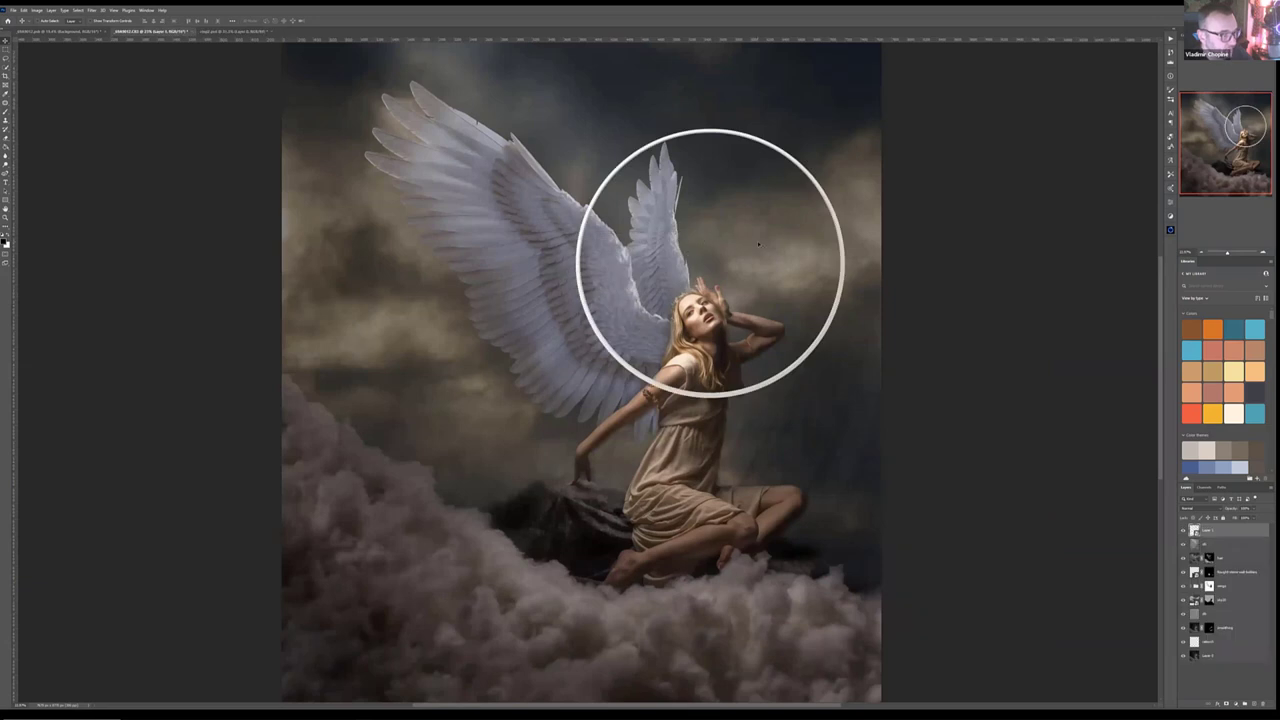
Step: Scale the ring down proportionally and place it as a halo around the woman's head and raised hand
key(ctrl+t)
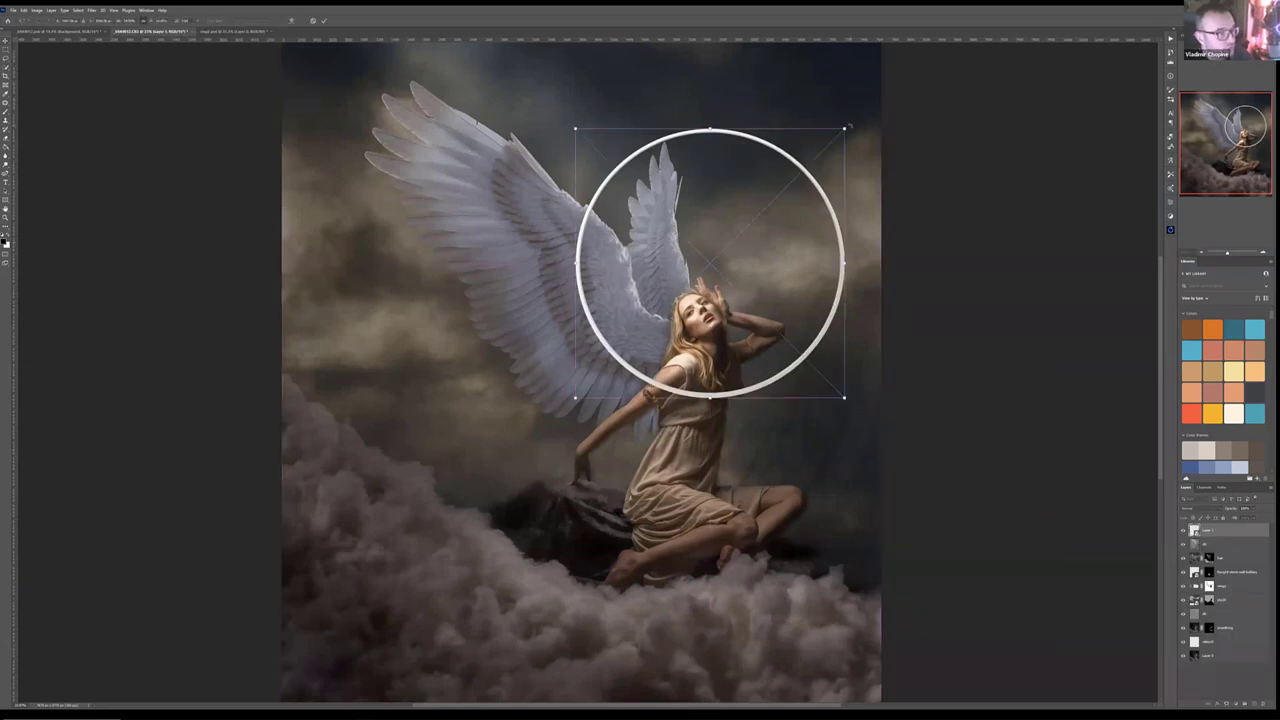
drag(844, 128, 727, 273)
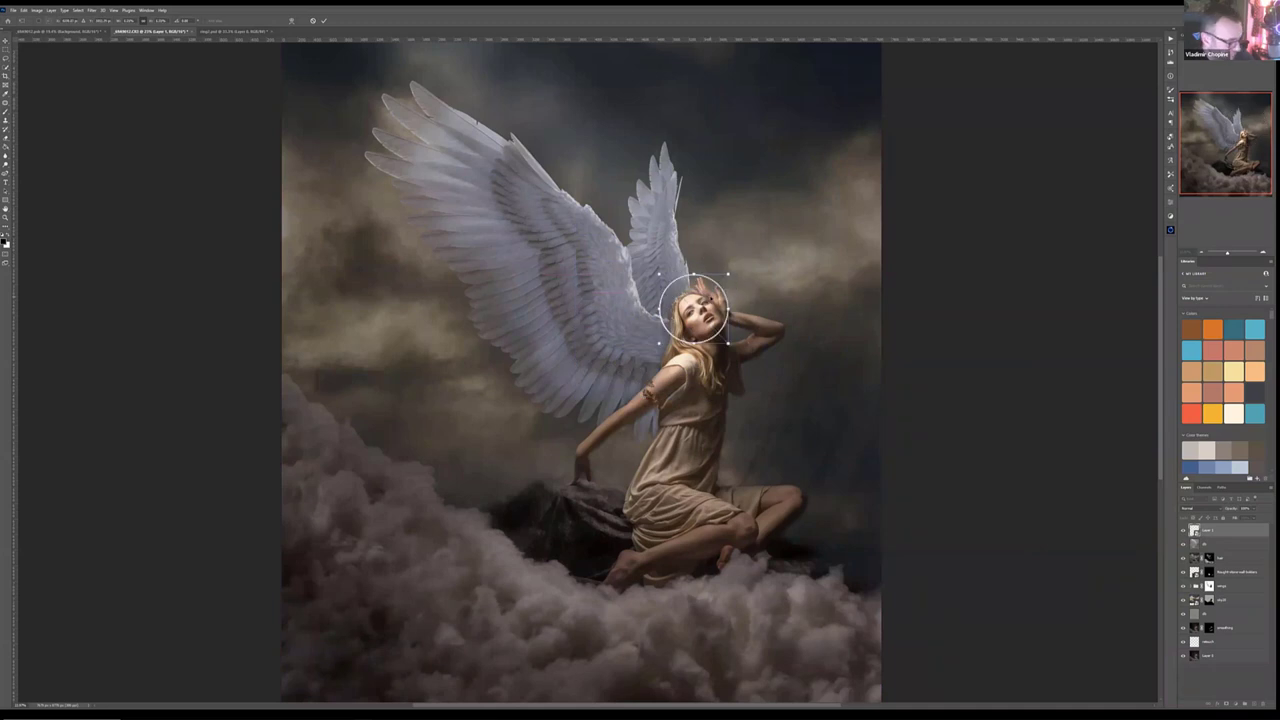
scroll(709, 294, up, 5)
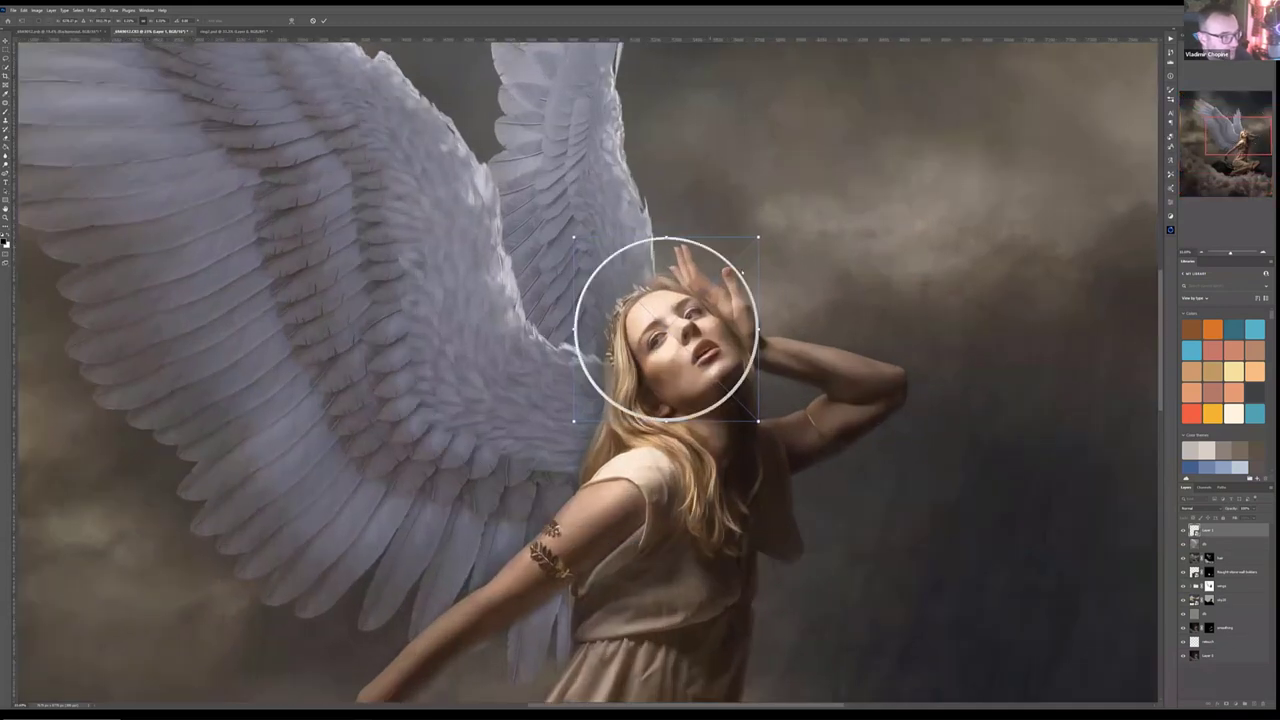
drag(758, 237, 805, 190)
drag(785, 262, 759, 276)
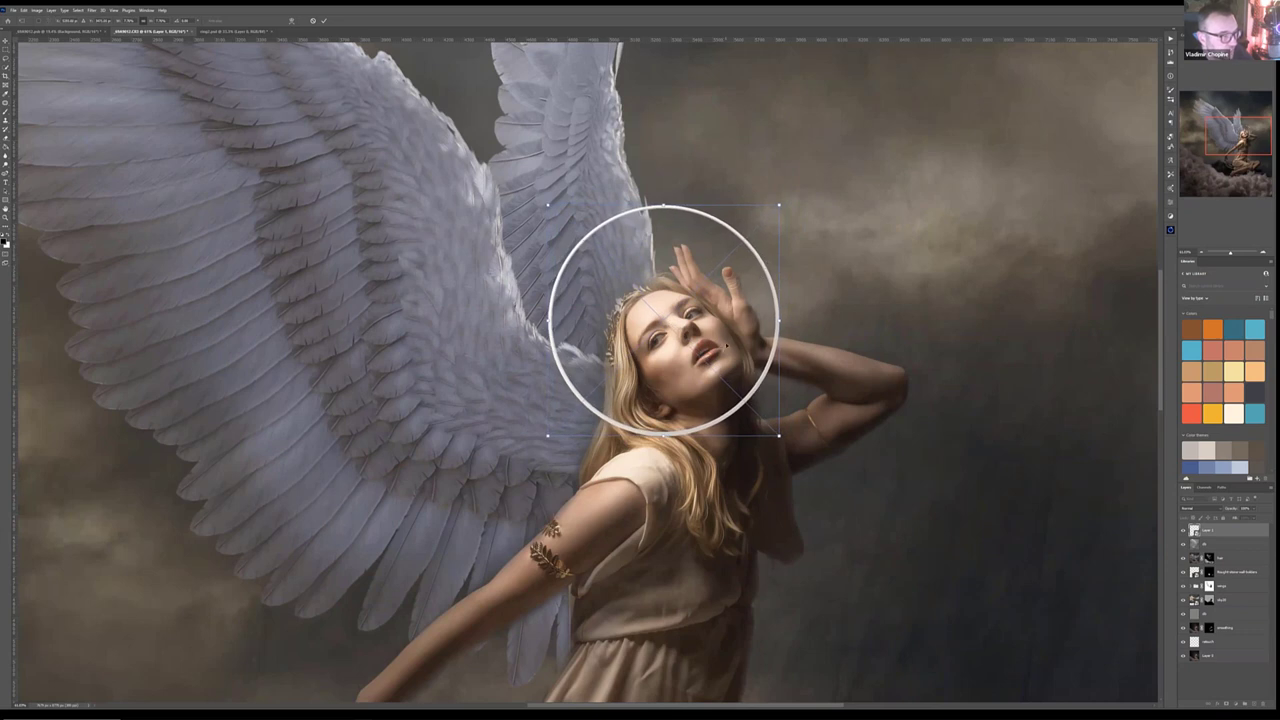
key(Return)
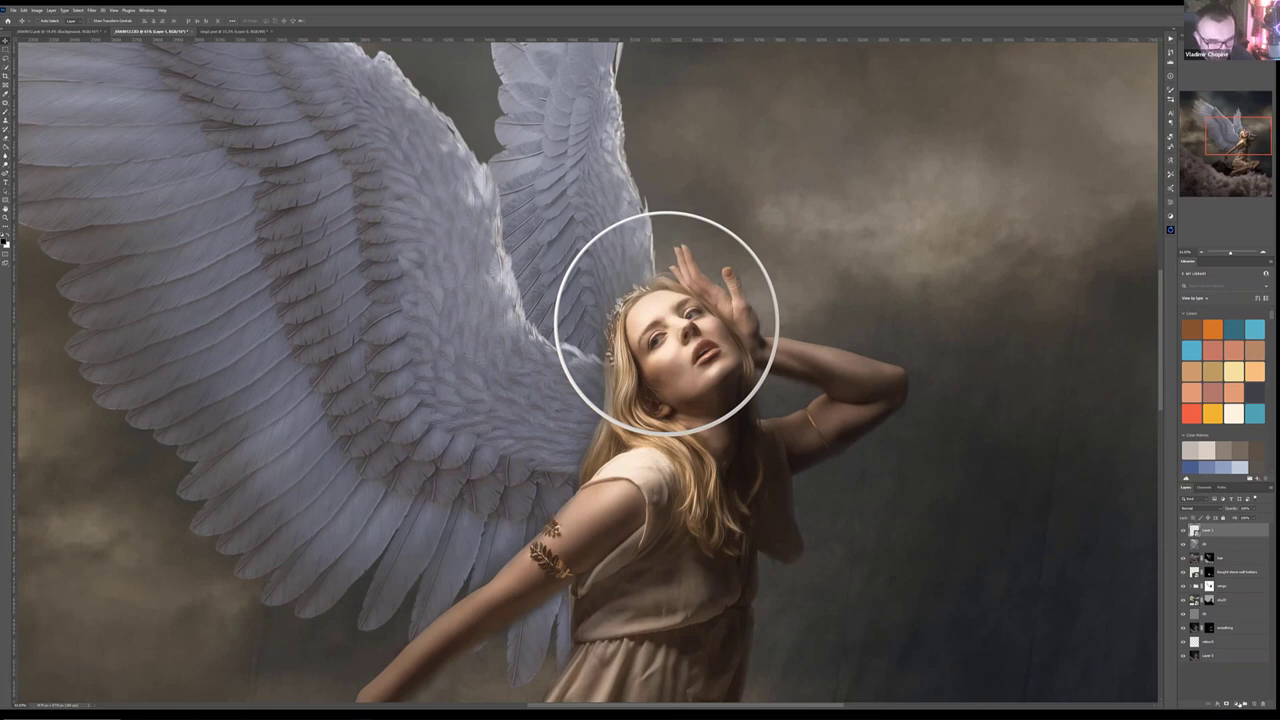
Step: Load the ring's outline as a selection and add a layer mask to the ring layer from it
alt+click(1226, 704)
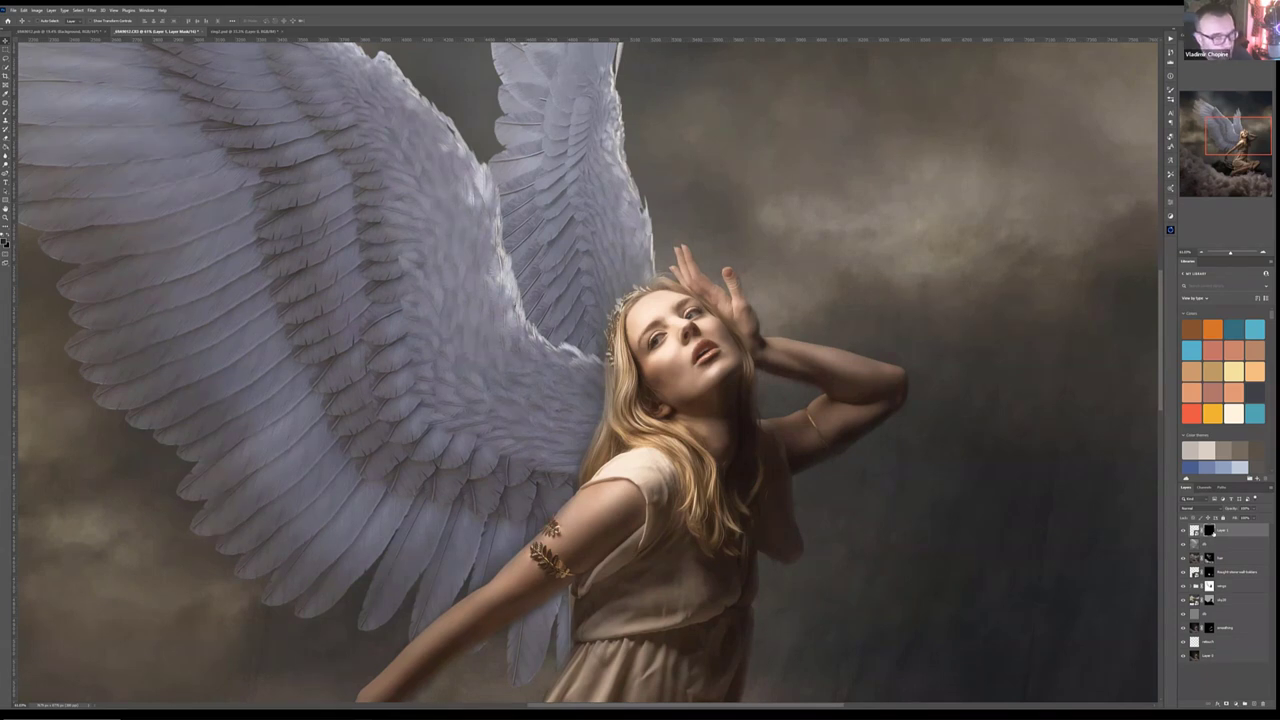
key(ctrl+z)
ctrl+click(1195, 531)
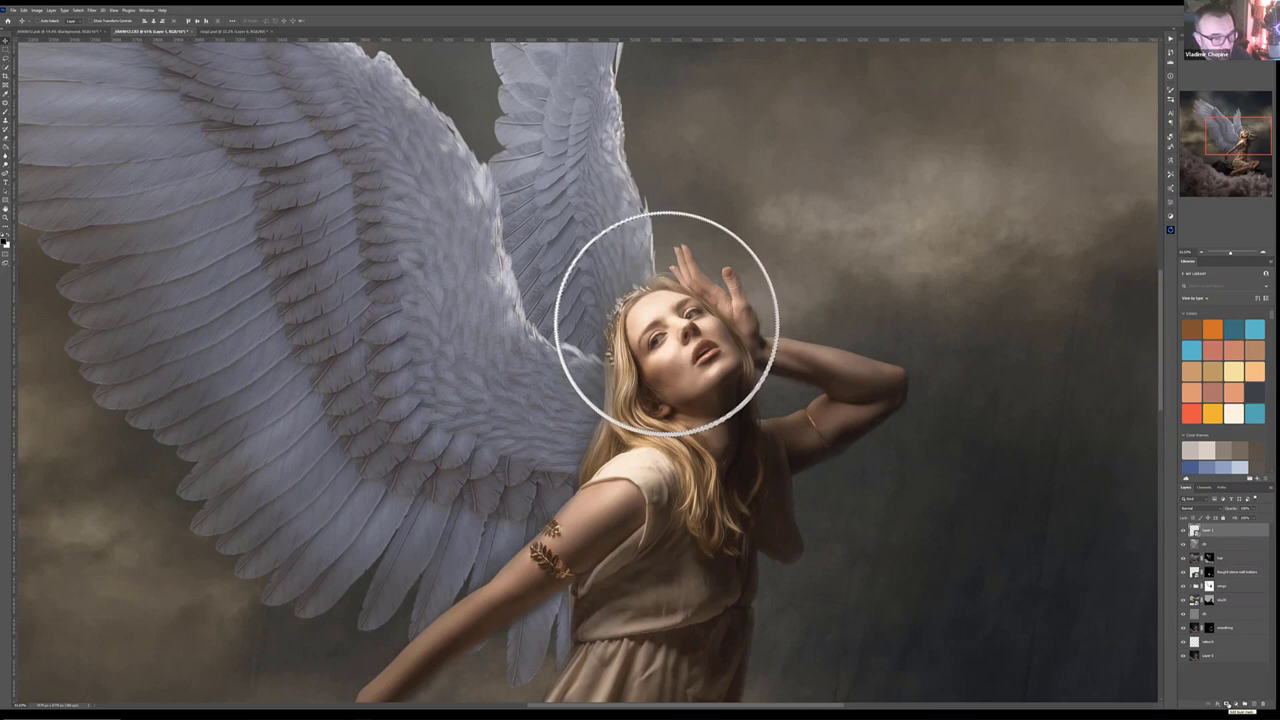
click(1227, 703)
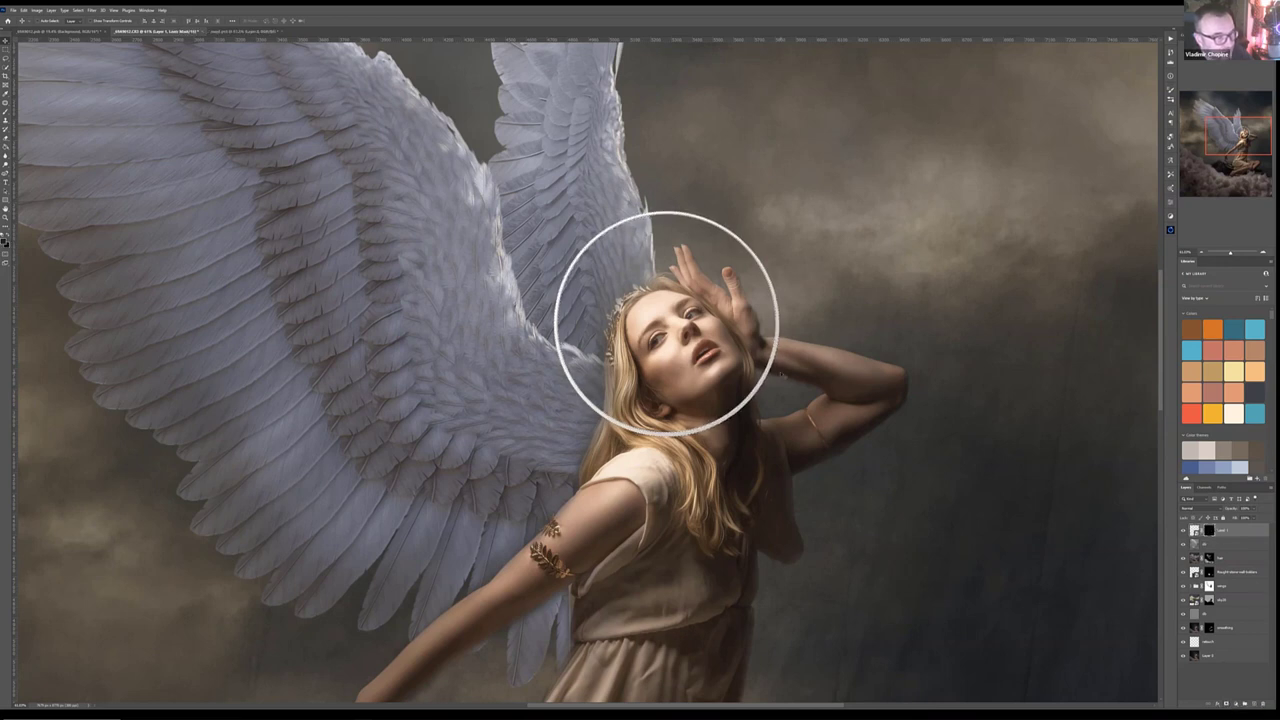
Step: Paint black at 100% brush opacity on the ring's mask to hide the halo over the hair, neck and shoulder
key(b)
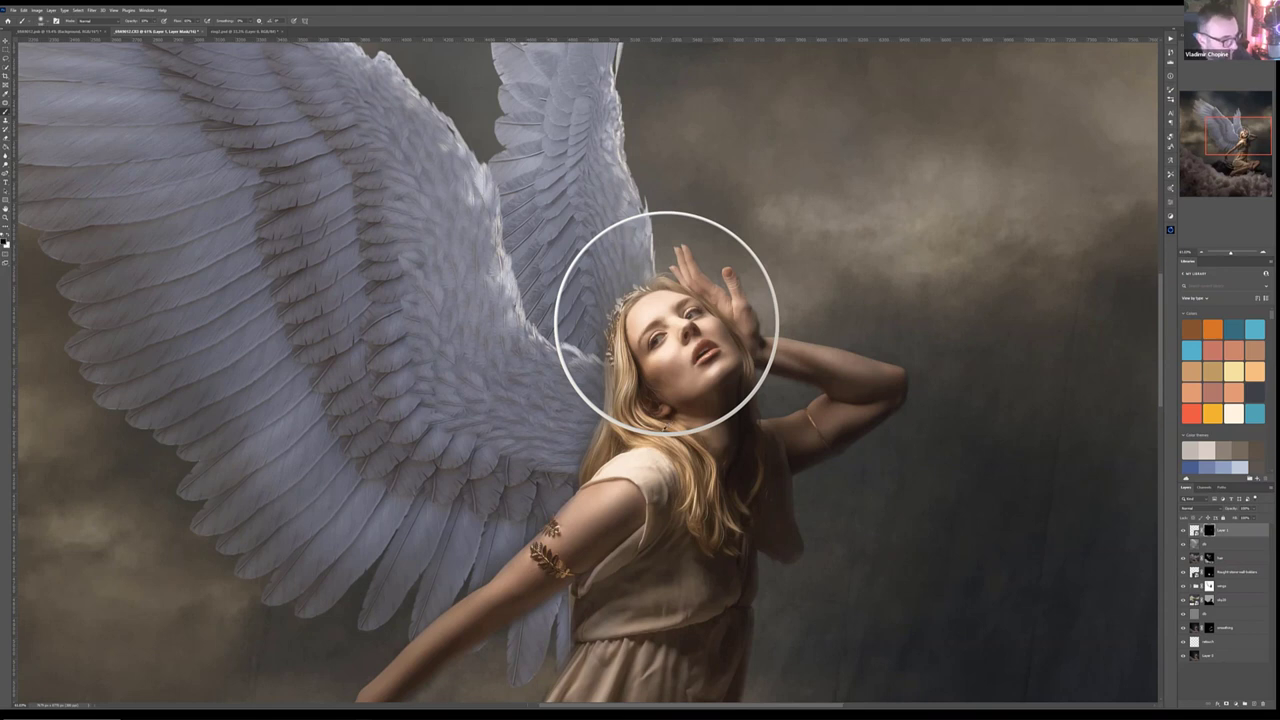
scroll(667, 322, up, 3)
scroll(671, 241, up, 3)
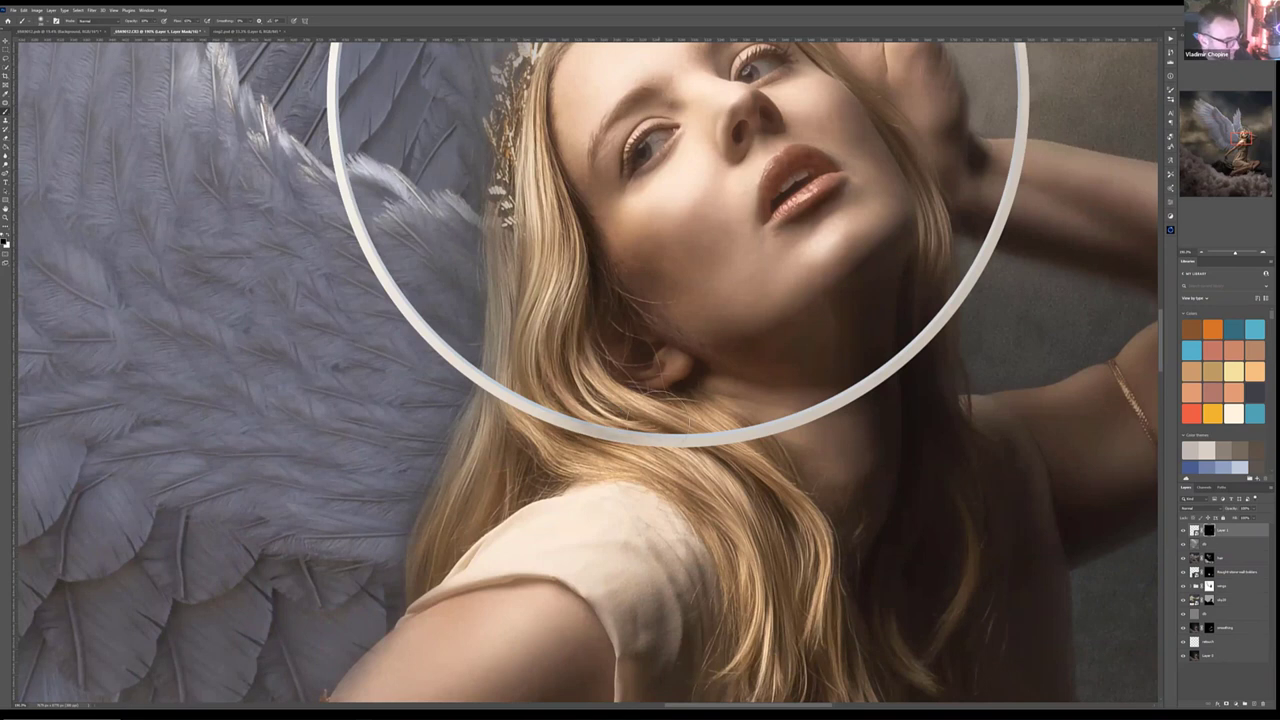
key(0)
mouse_move(606, 430)
mouse_down()
mouse_move(585, 433)
mouse_move(480, 380)
mouse_move(484, 395)
mouse_move(476, 374)
mouse_move(758, 430)
mouse_move(797, 410)
mouse_up()
mouse_move(860, 380)
mouse_down()
mouse_move(908, 343)
mouse_move(908, 309)
mouse_move(932, 320)
mouse_up()
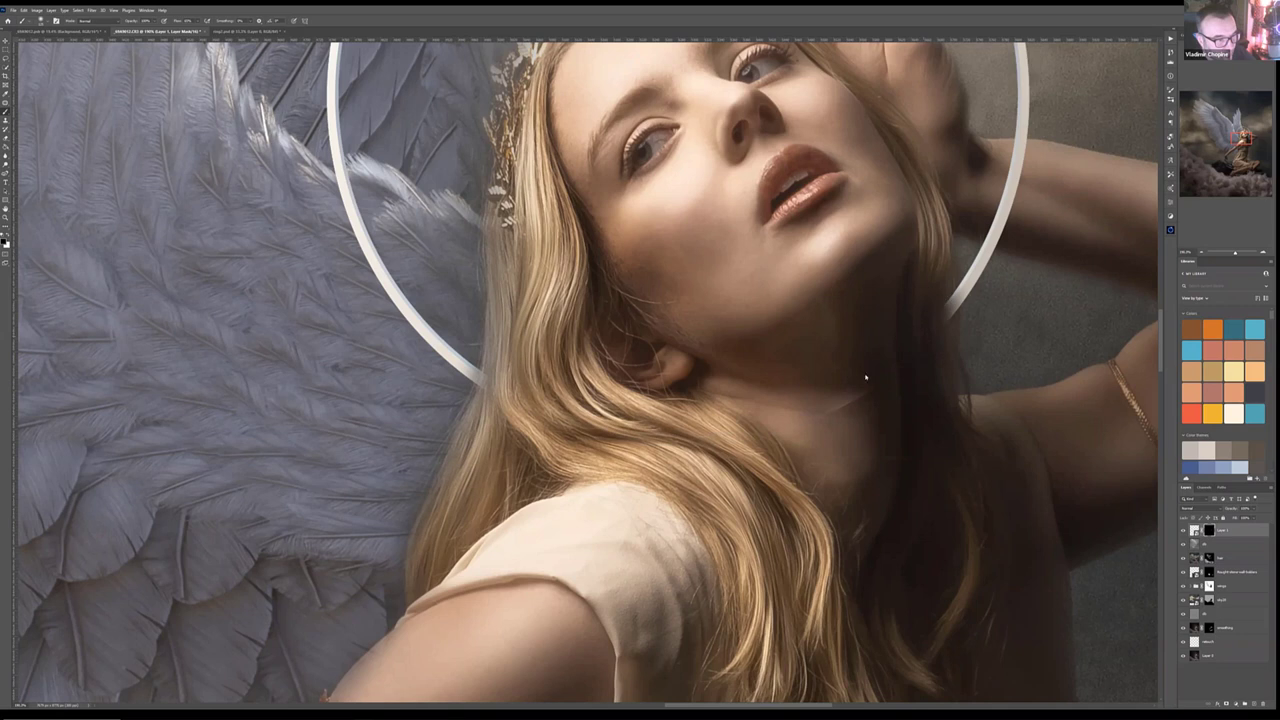
Step: Refine the halo's mask with a smaller brush where the ring meets the hair beneath the raised forearm
drag(930, 402, 874, 446)
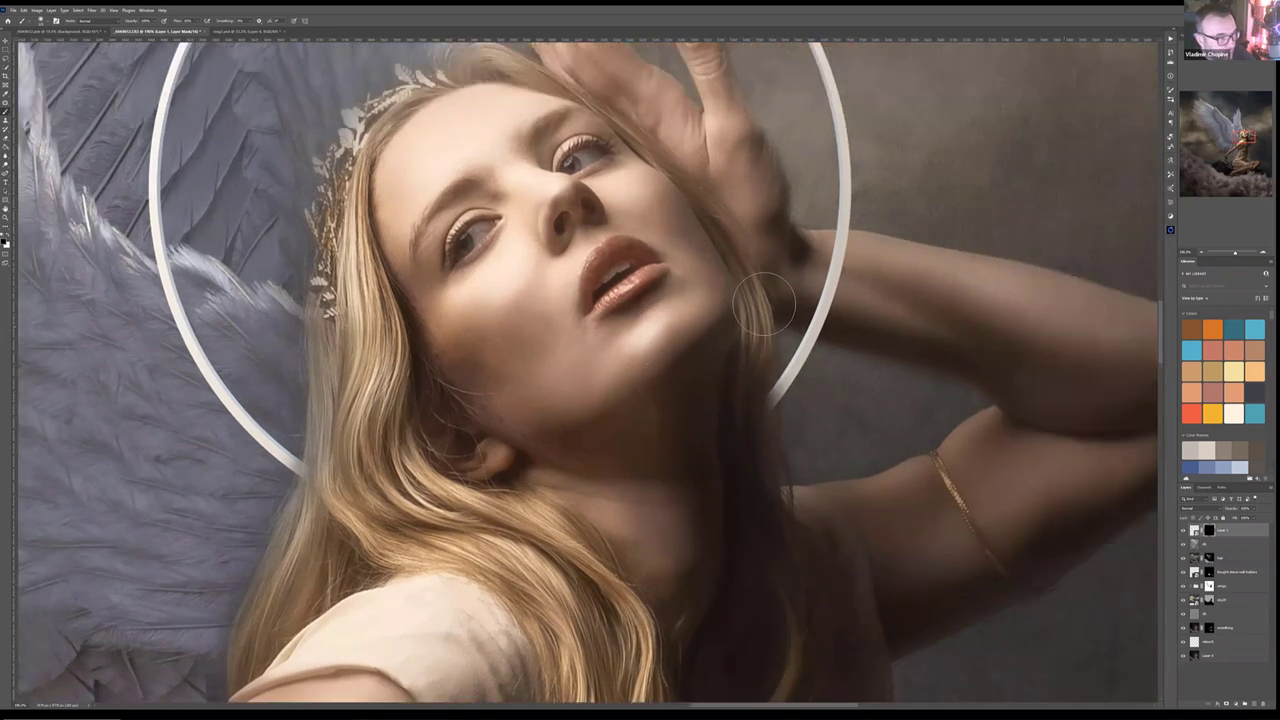
key(bracketleft)
key(bracketleft)
key(bracketleft)
key(bracketleft)
key(bracketleft)
key(bracketleft)
drag(778, 263, 783, 257)
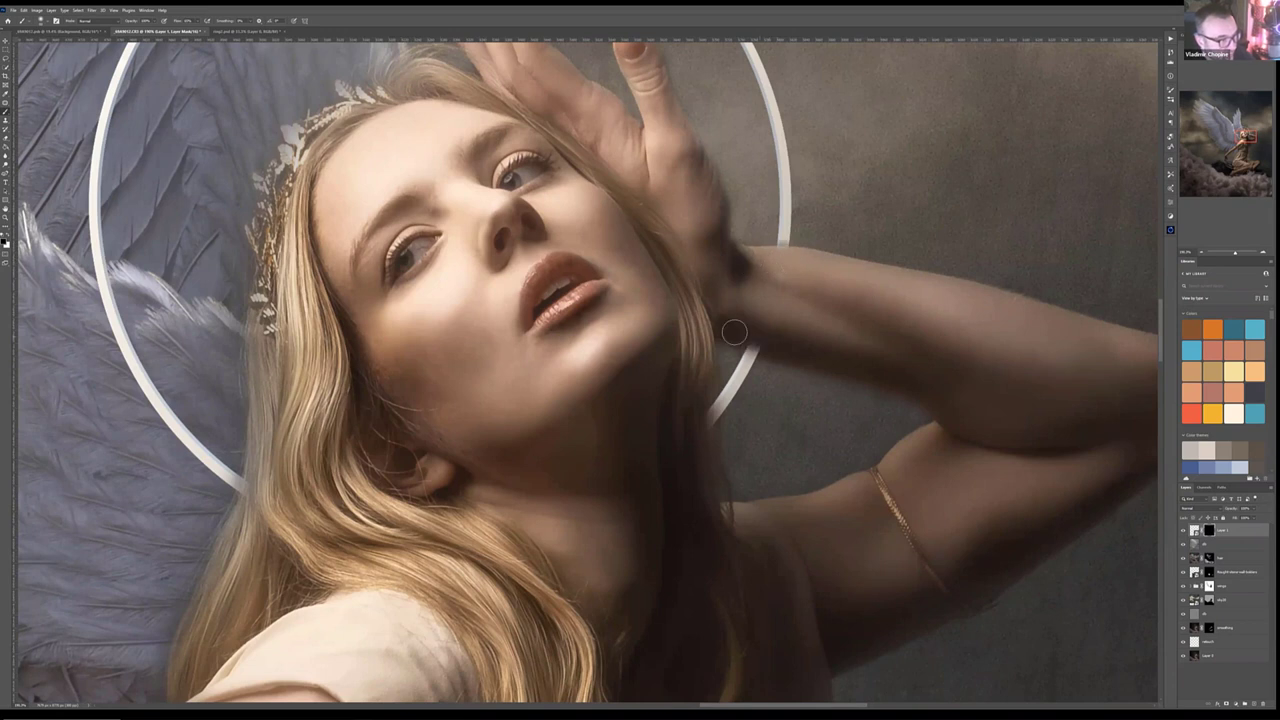
drag(712, 398, 710, 424)
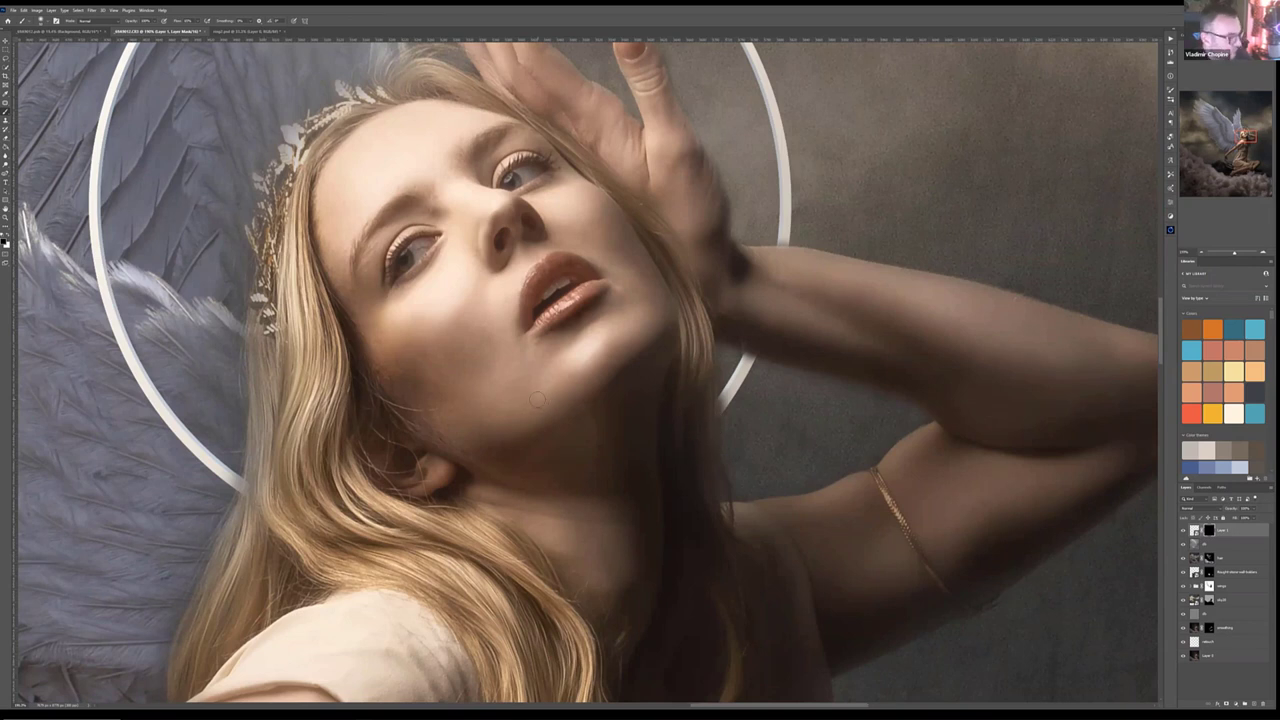
Step: Lower the ring layer's opacity so the halo is semi-transparent, and check it against the whole composite
scroll(537, 398, down, 1)
scroll(537, 398, down, 8)
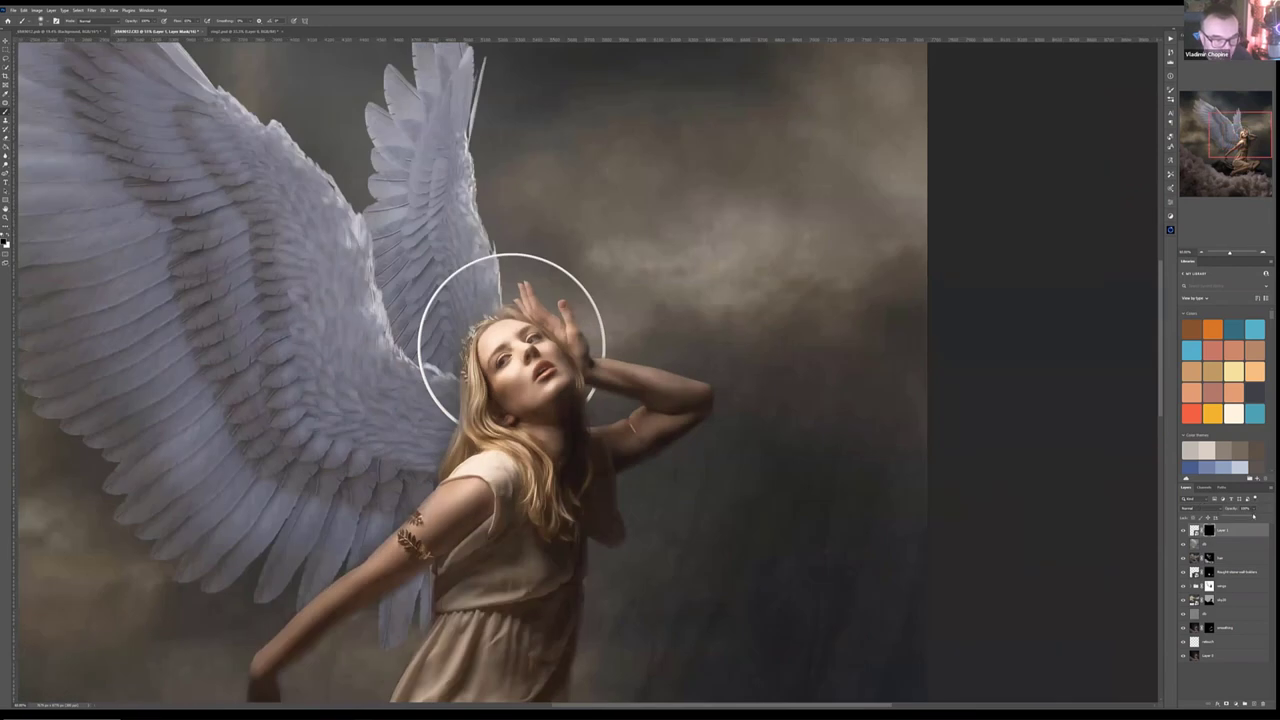
drag(1245, 517, 1236, 517)
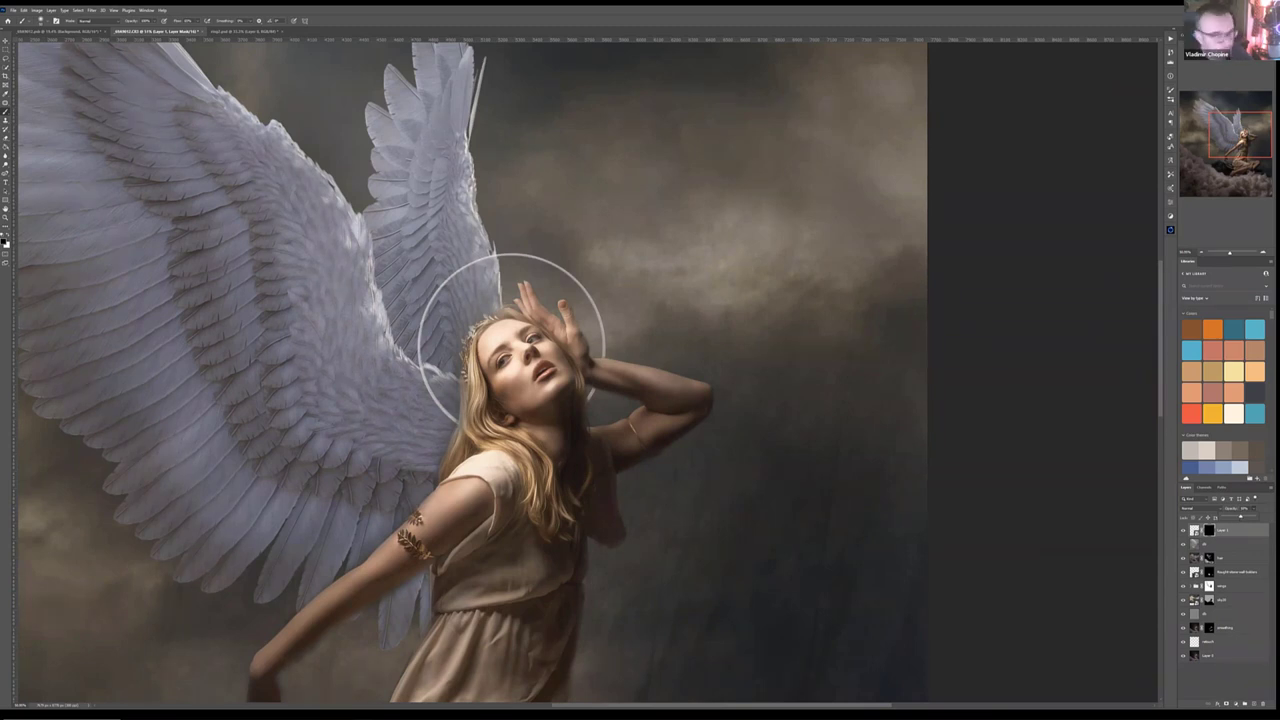
key(v)
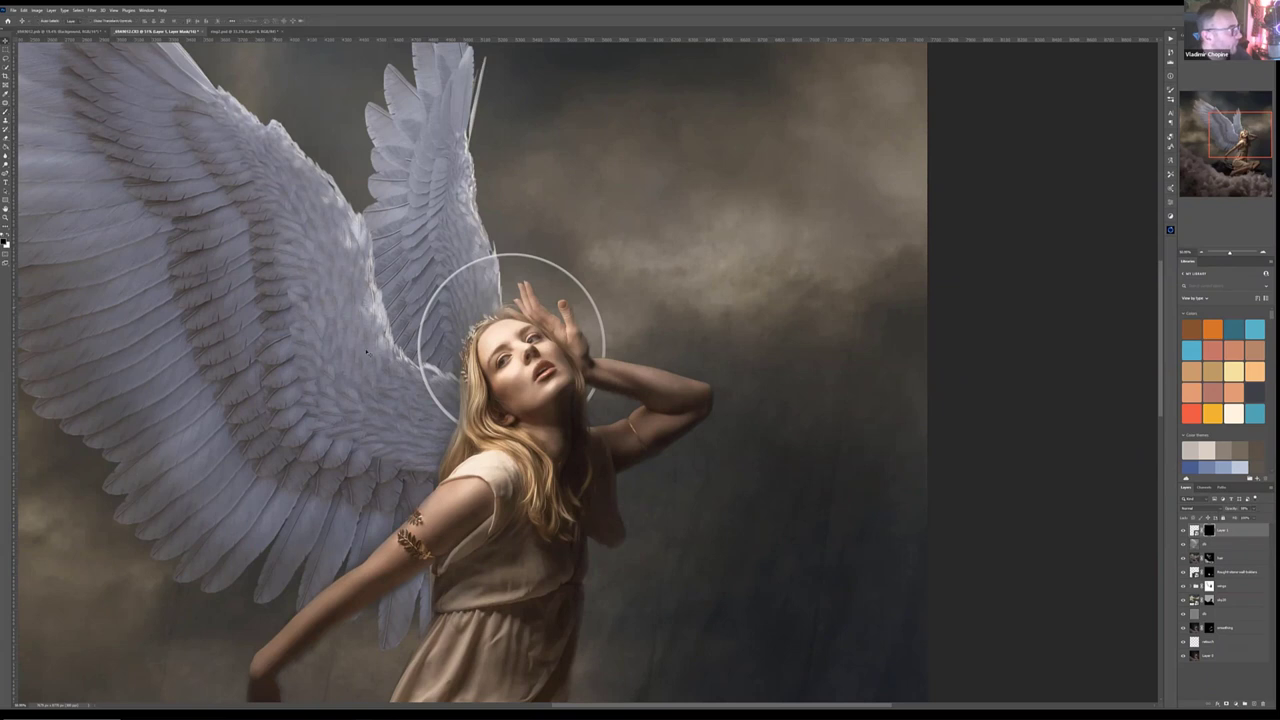
scroll(423, 368, down, 8)
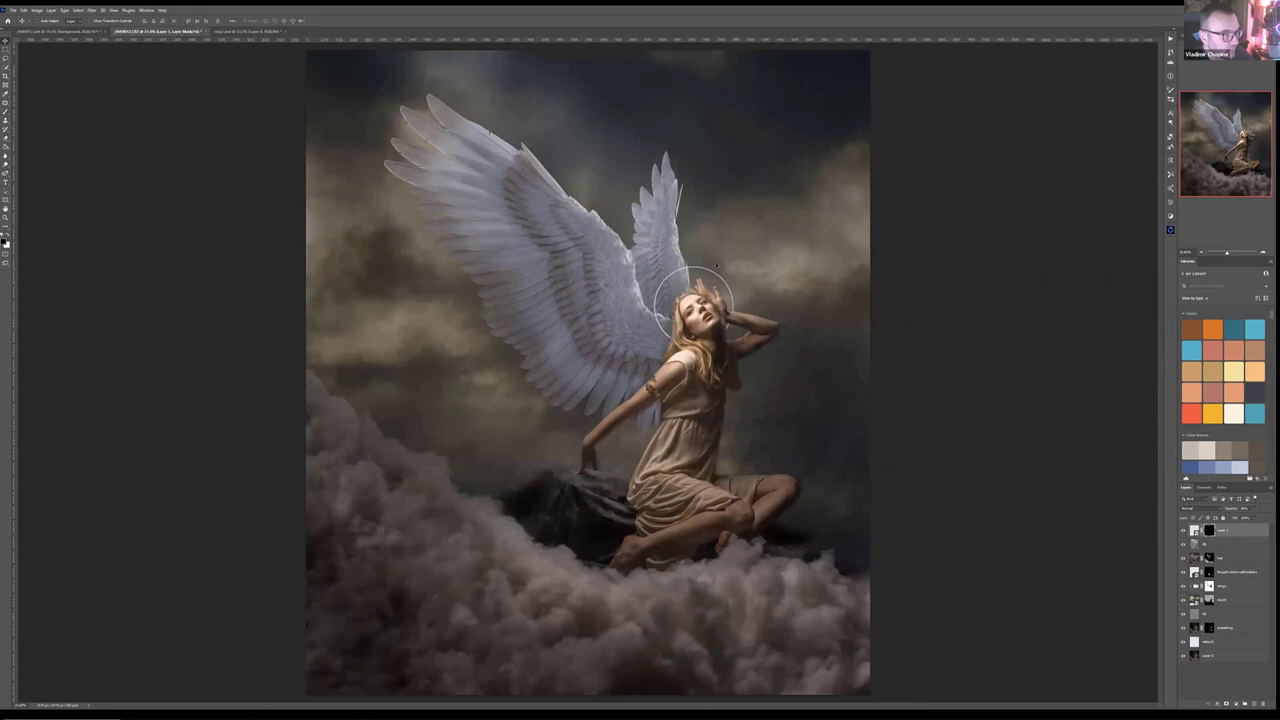
scroll(700, 288, up, 4)
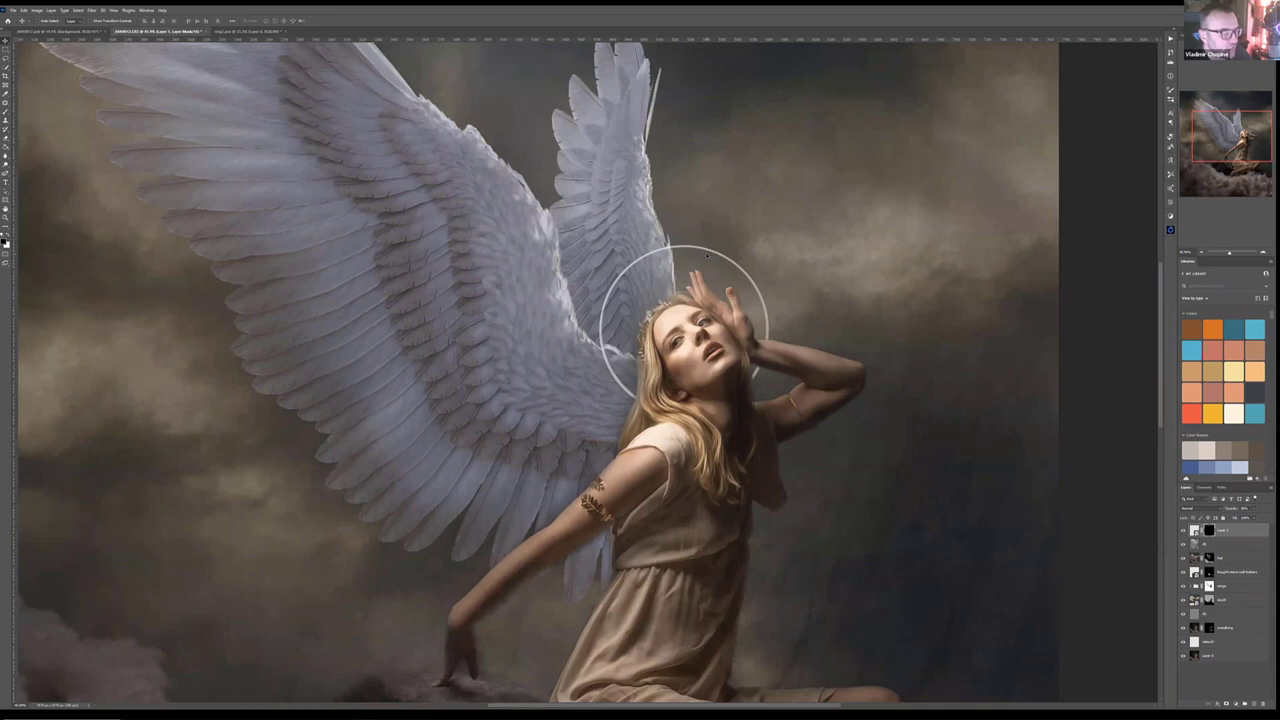
scroll(684, 307, down, 3)
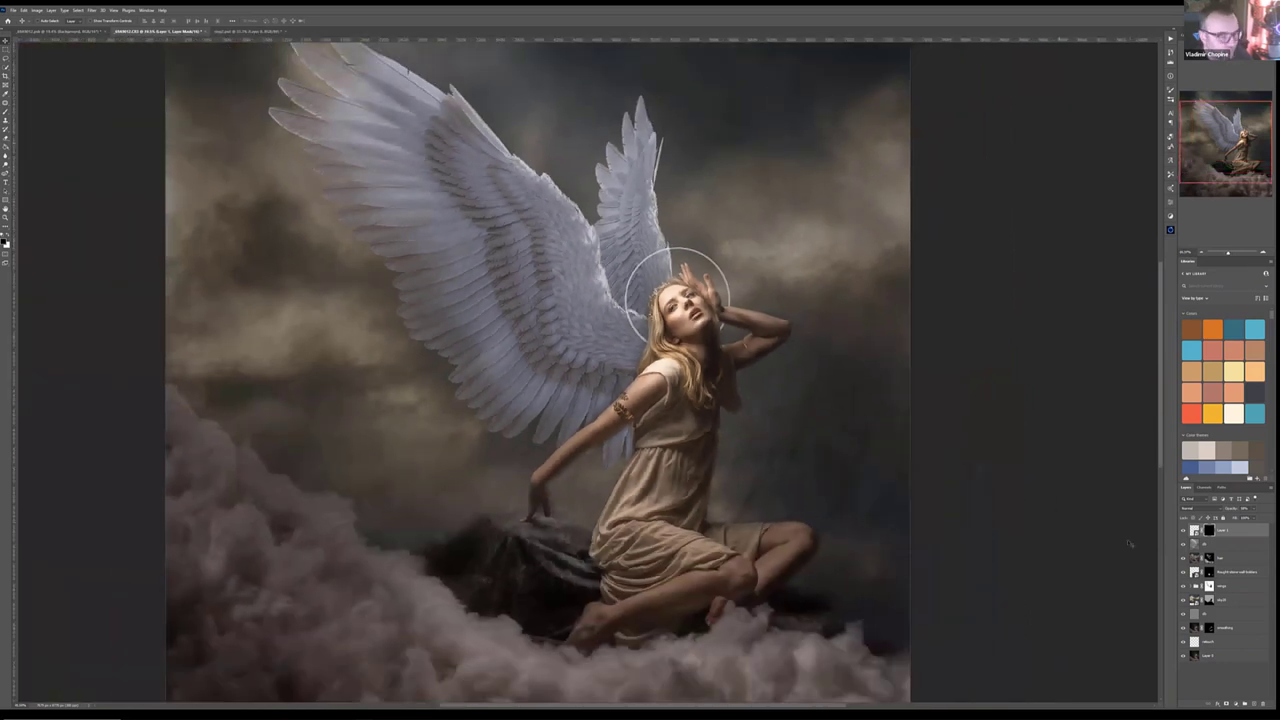
Step: Add a new layer named "db wings", fill it with neutral gray and set its blend mode to Soft Light
key(ctrl+shift+alt+n)
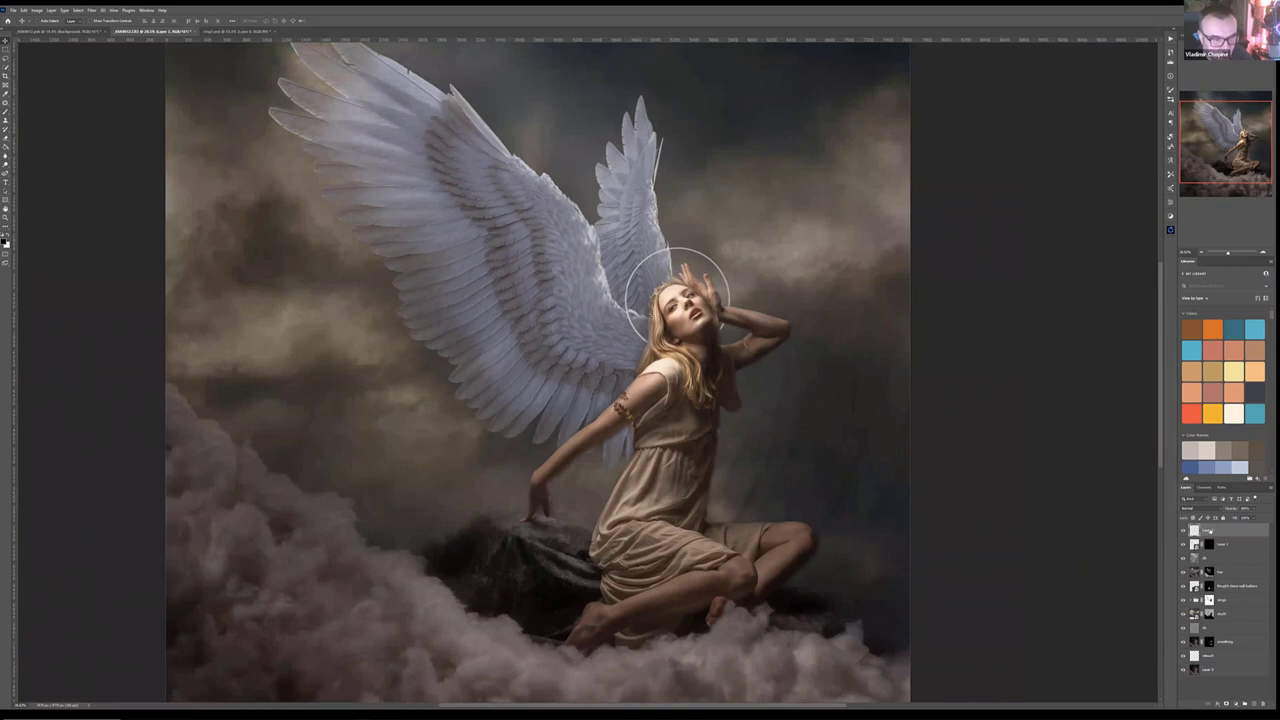
double_click(1210, 530)
text(girl)
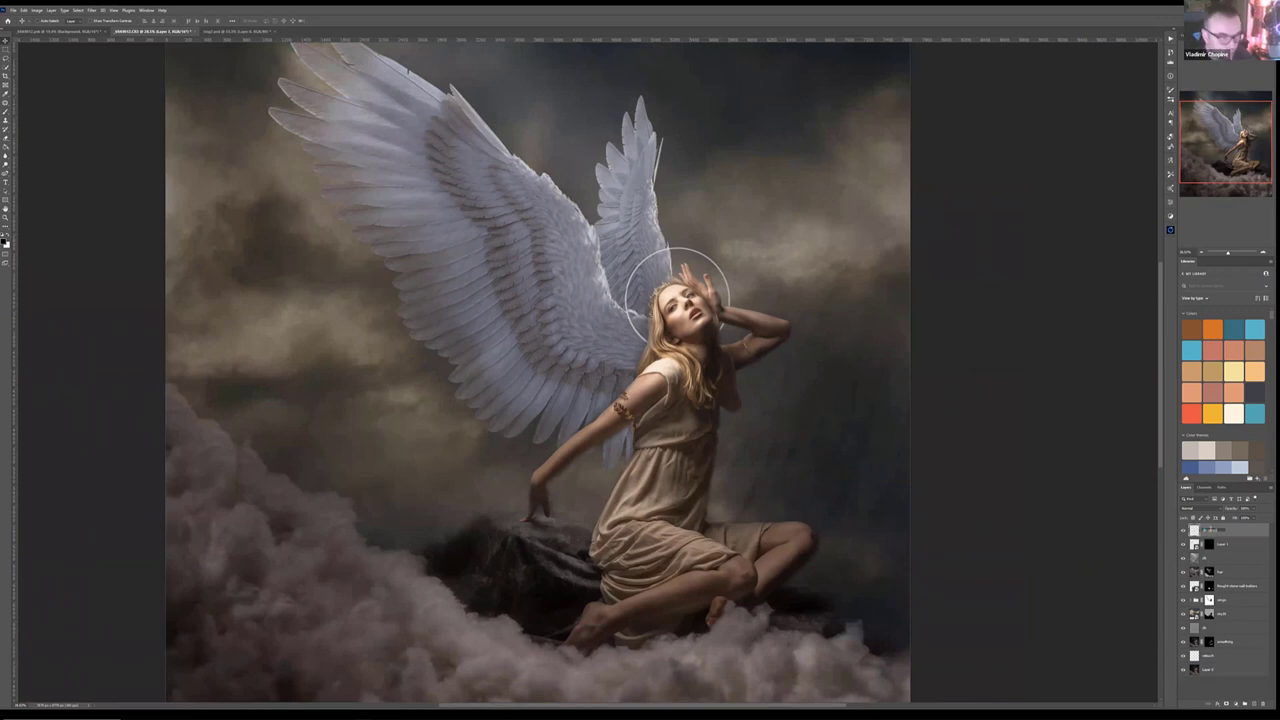
key(Return)
key(shift+F5)
key(Return)
click(1205, 508)
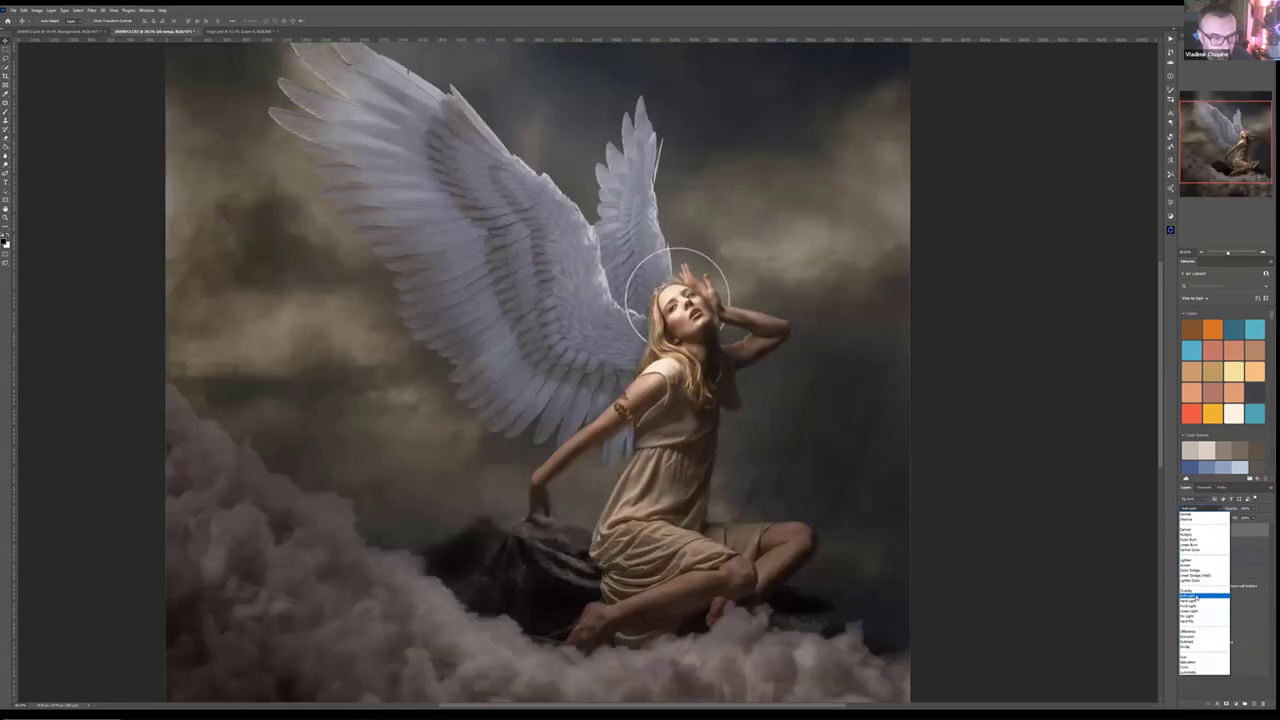
click(1196, 597)
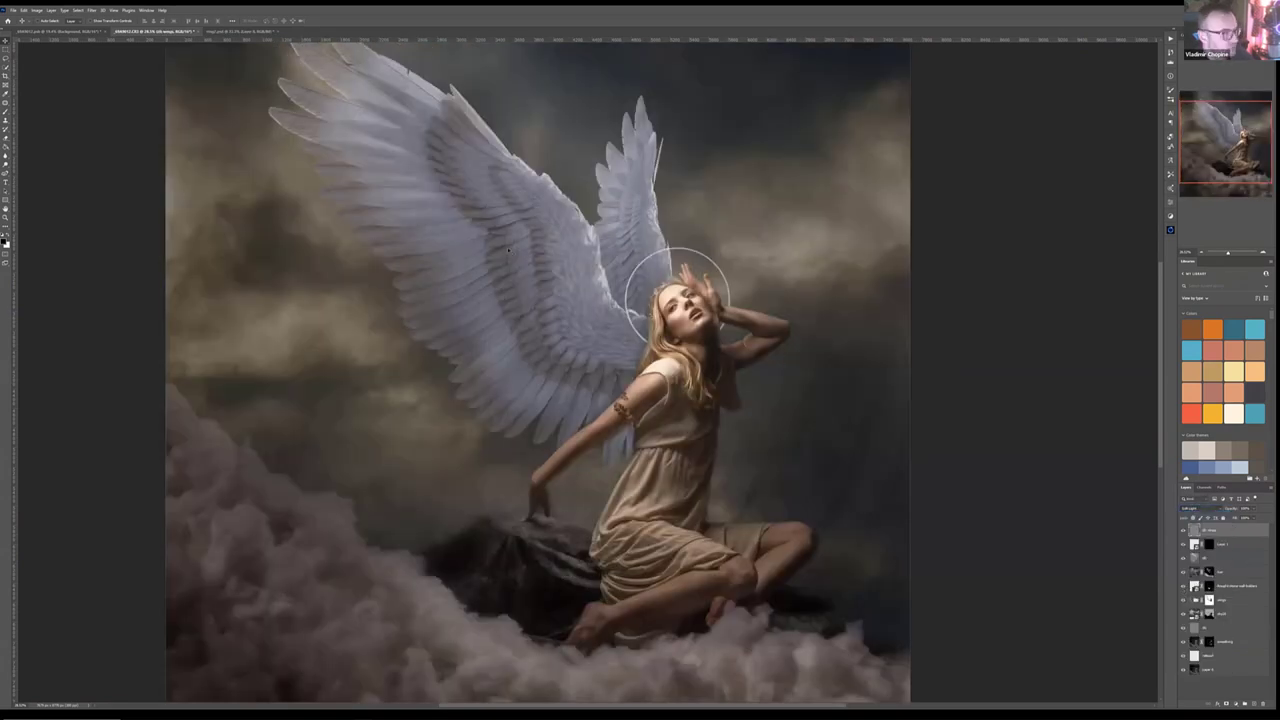
Step: Dodge and burn the wings on the db wings layer, alternating black and white brush strokes
click(6, 114)
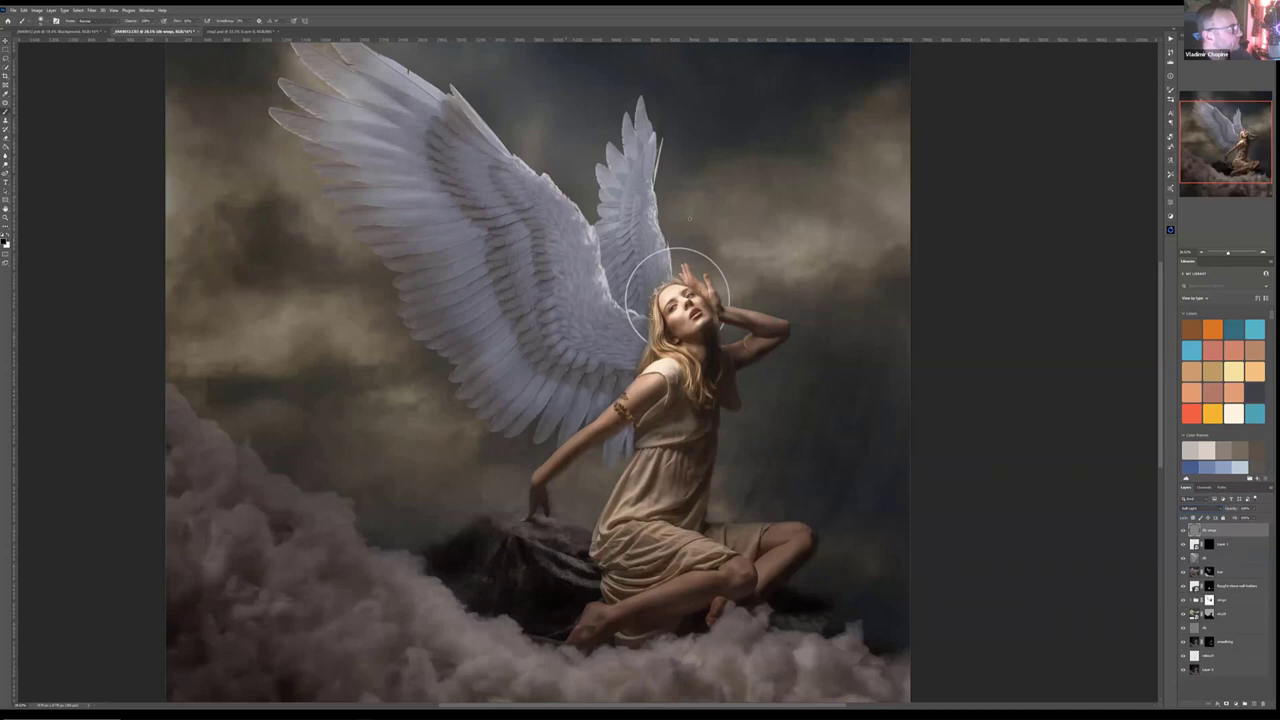
drag(569, 335, 588, 495)
click(8, 236)
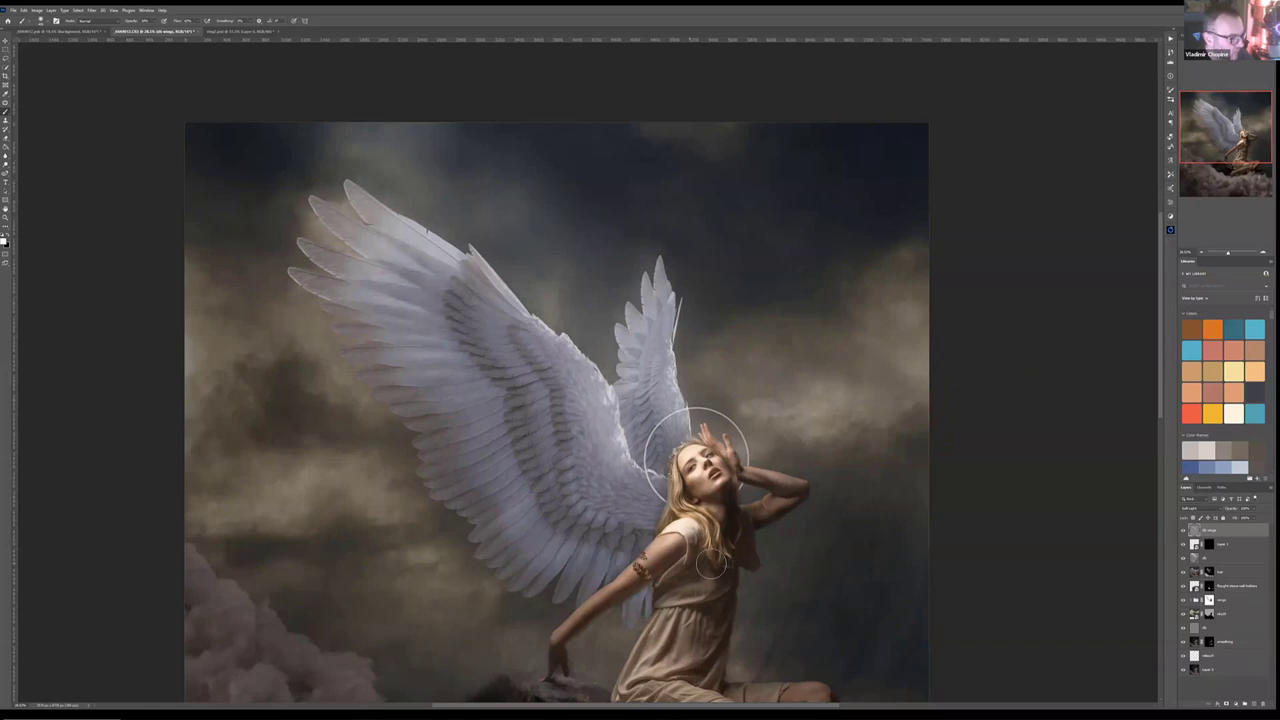
scroll(686, 585, up, 1)
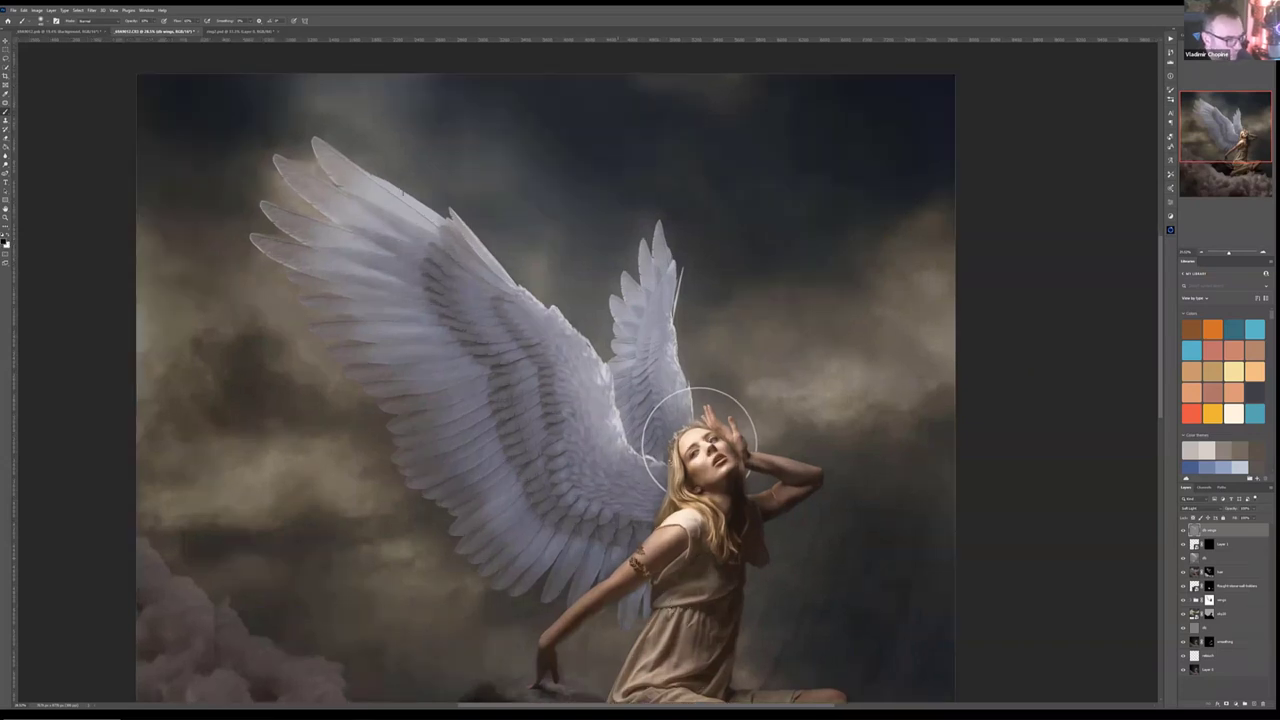
scroll(680, 600, up, 3)
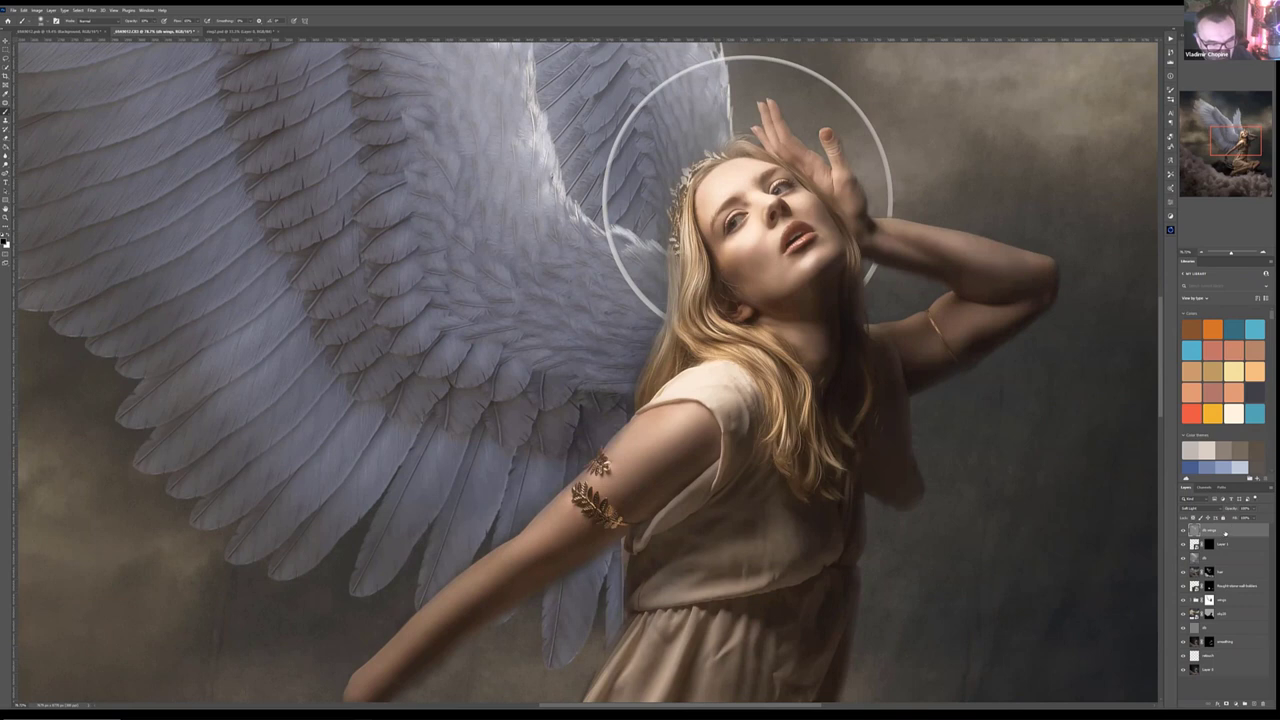
Step: Clip the db wings layer to the wings group and brush shadows into the feathers beside the shoulder and hair
drag(1225, 533, 1243, 592)
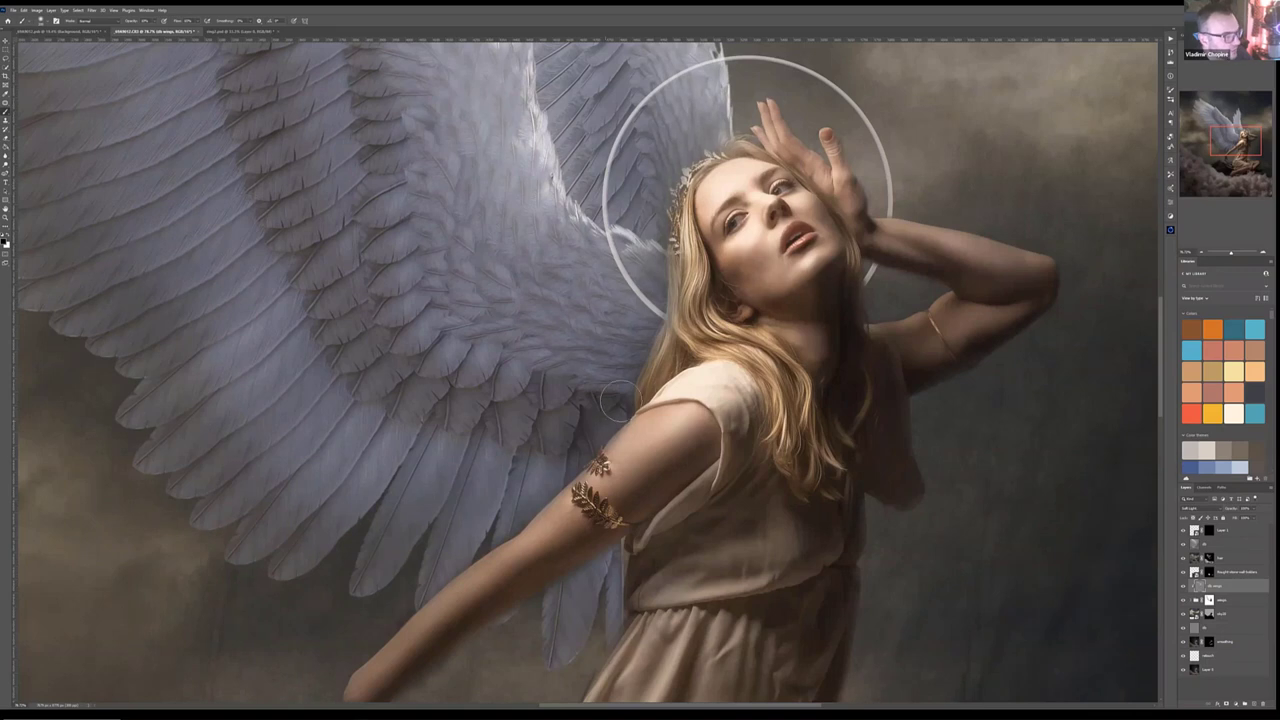
mouse_move(627, 398)
mouse_down()
mouse_move(628, 344)
mouse_move(614, 346)
mouse_move(644, 275)
mouse_move(626, 316)
mouse_up()
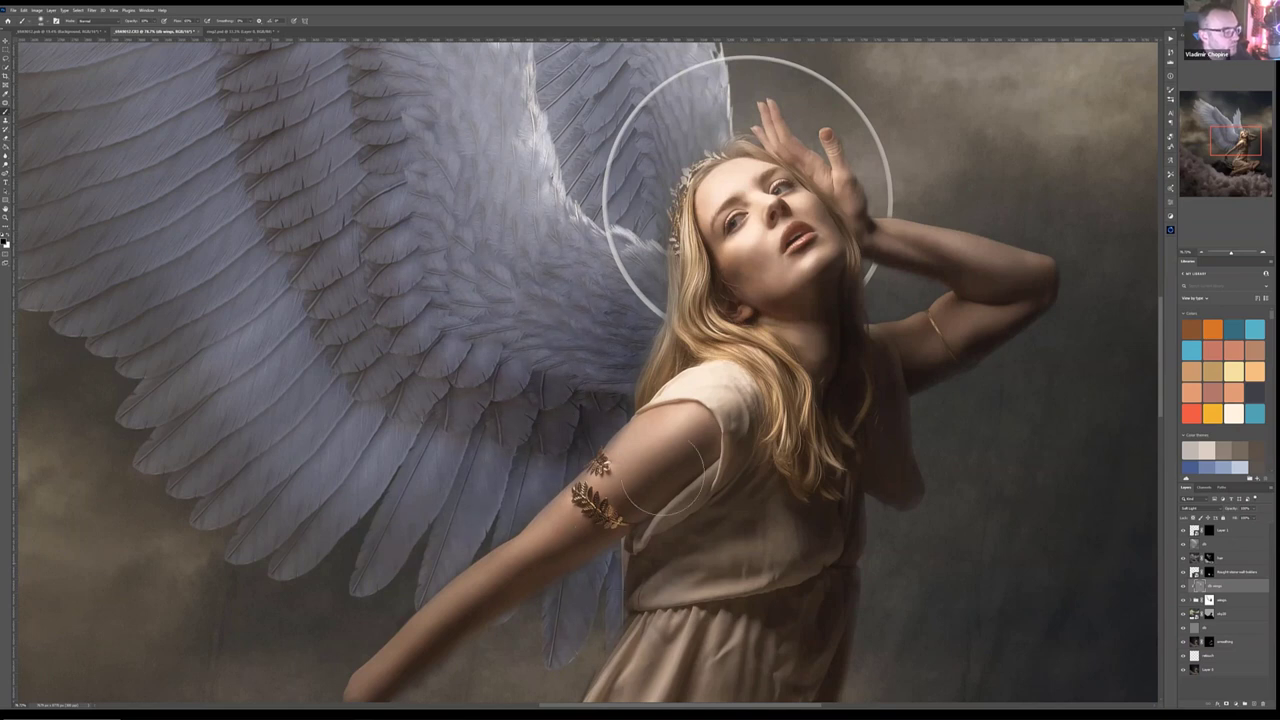
scroll(627, 441, down, 2)
scroll(627, 441, down, 4)
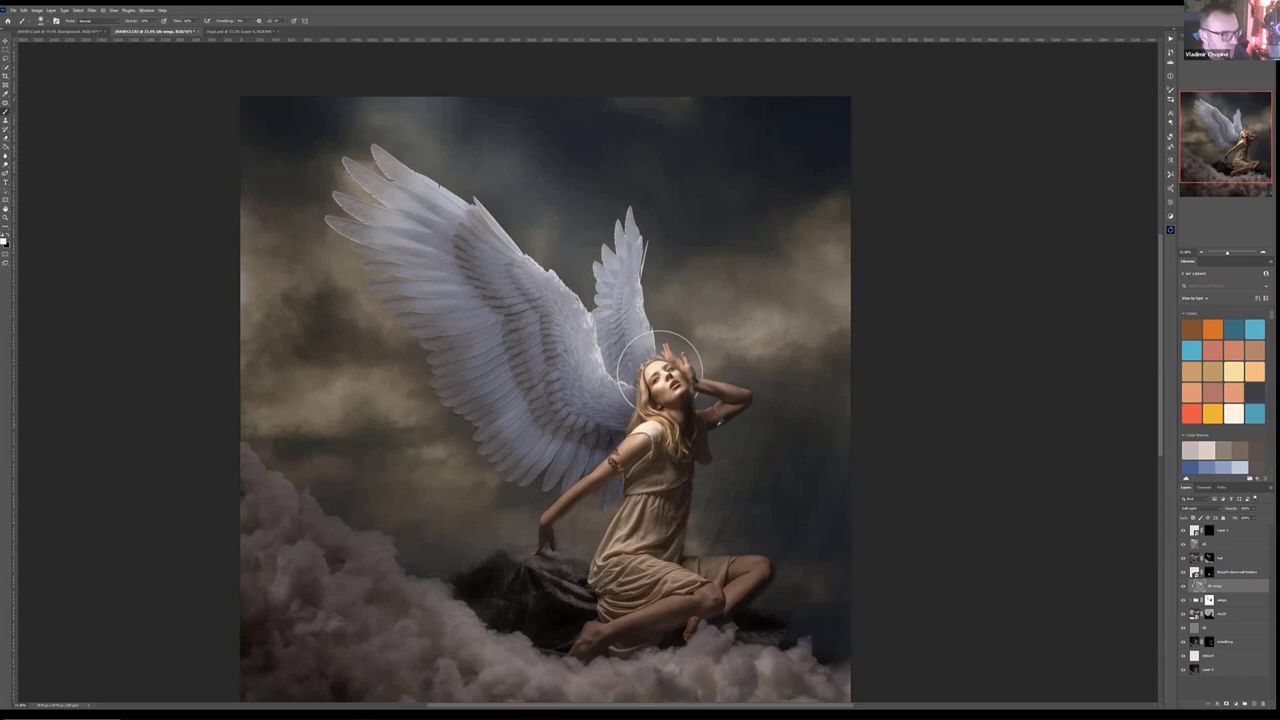
Step: Review the whole composite and switch to the earlier layered angel document with the plain dark backdrop
scroll(720, 416, down, 3)
scroll(722, 416, up, 3)
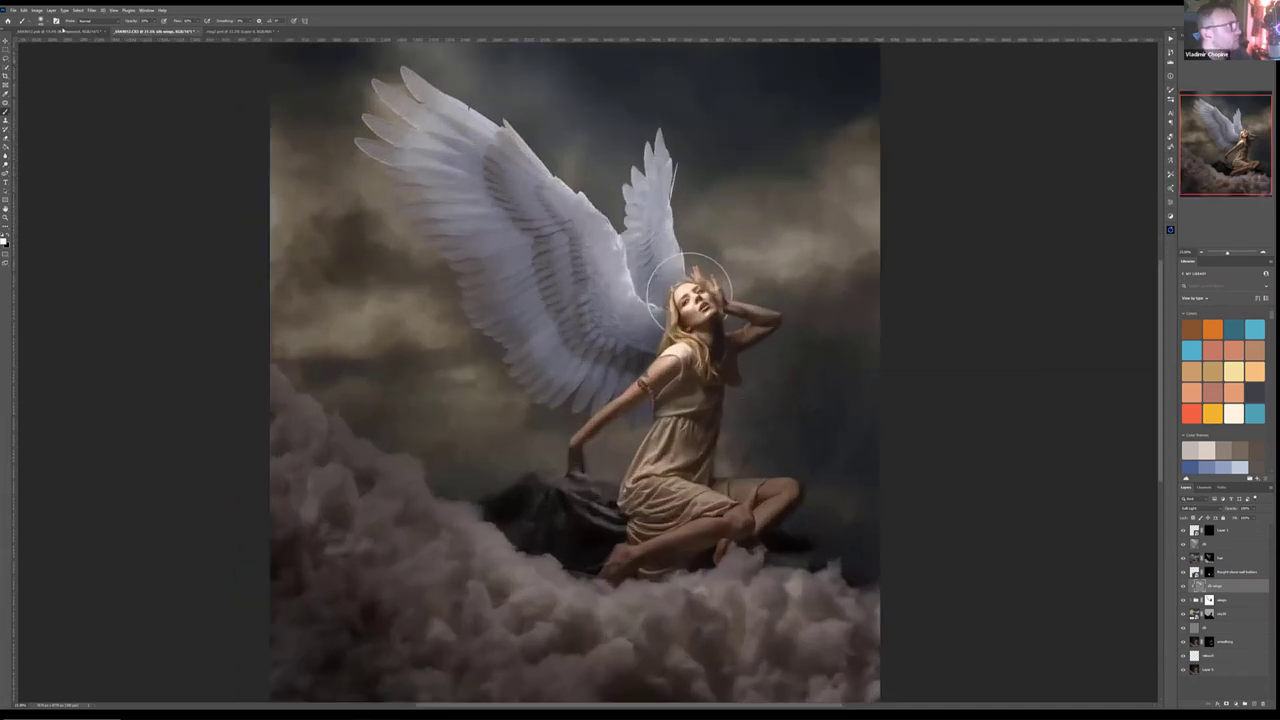
click(80, 31)
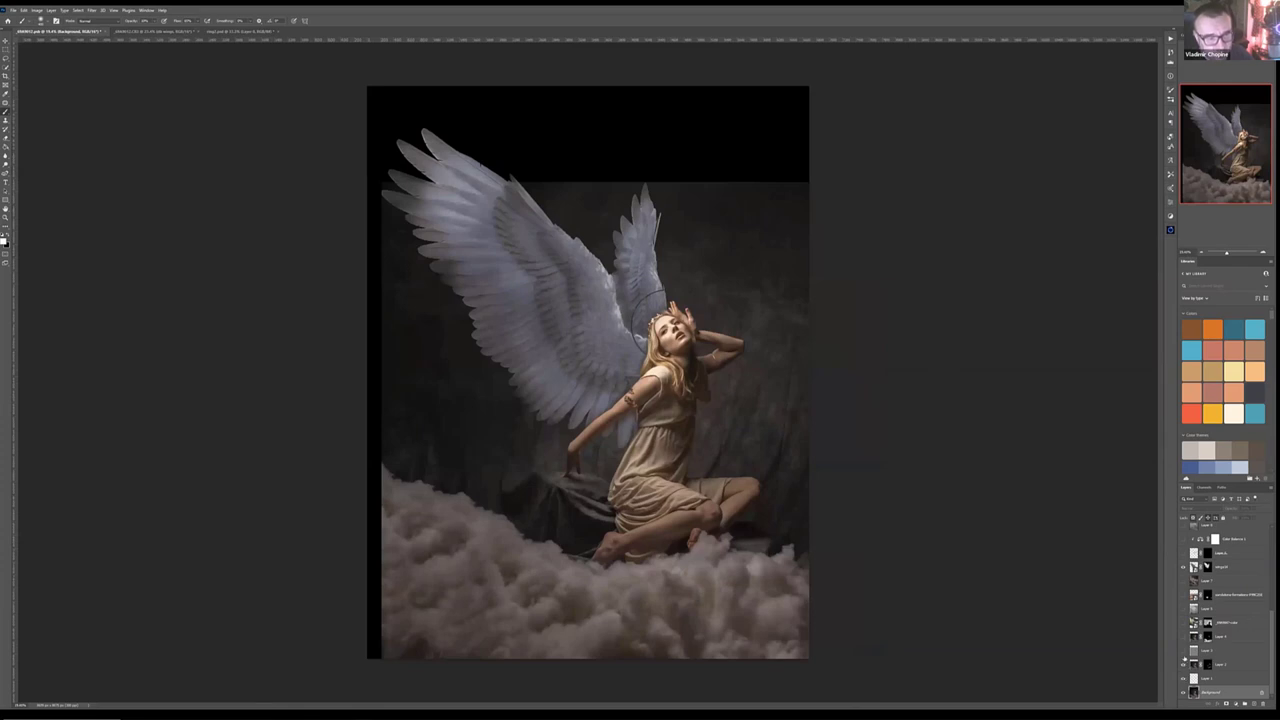
Step: Show the hidden layers of the earlier angel document from the base upward to review how its clouds, wings and halo build up
click(1183, 651)
click(1184, 622)
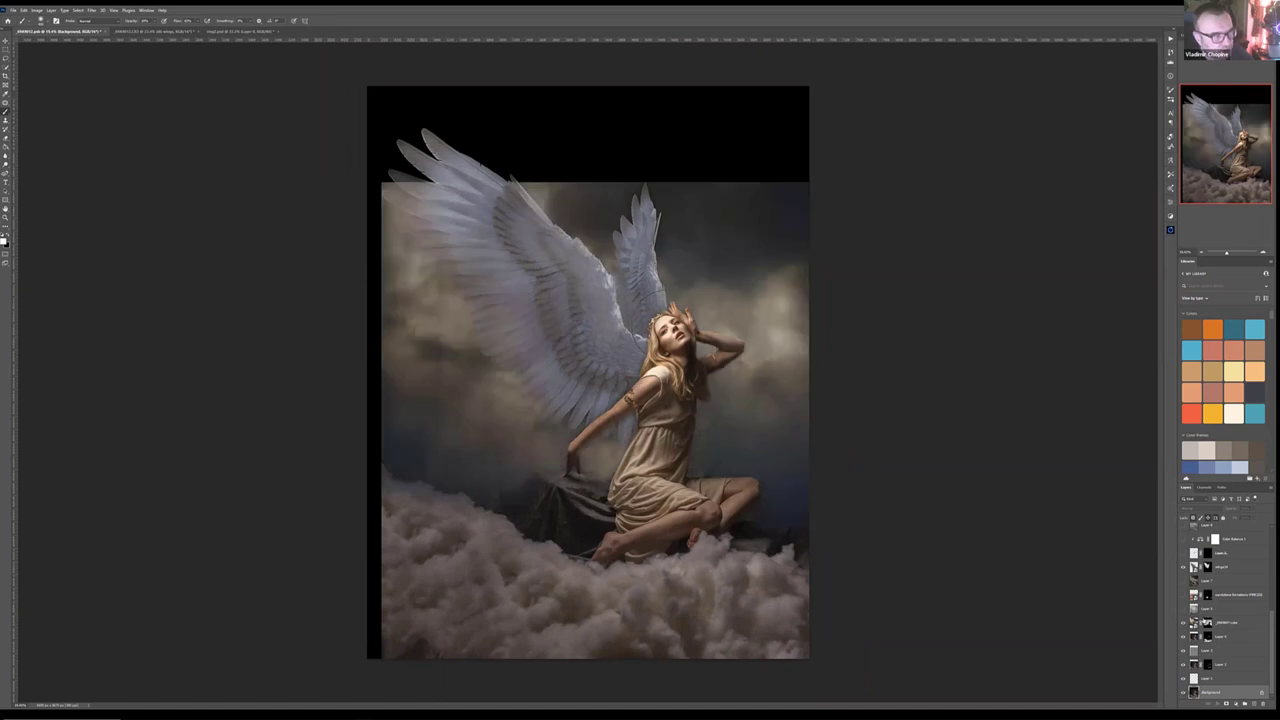
click(1183, 594)
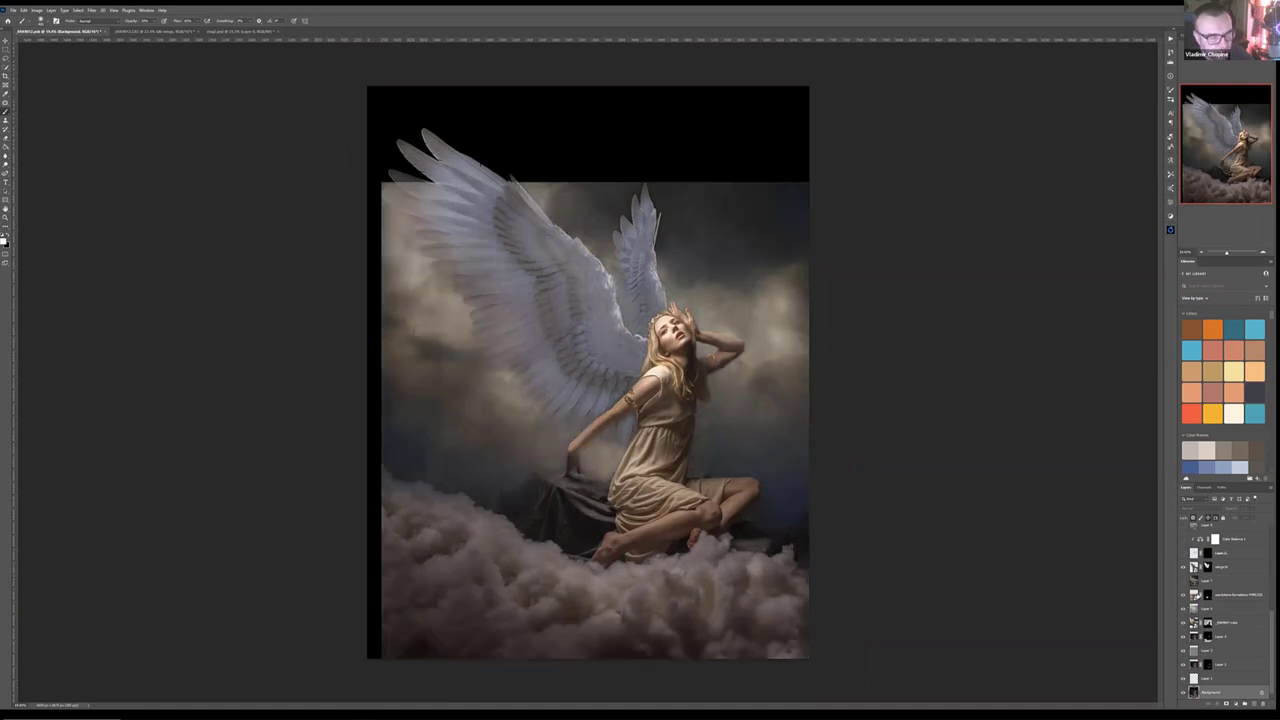
click(1184, 556)
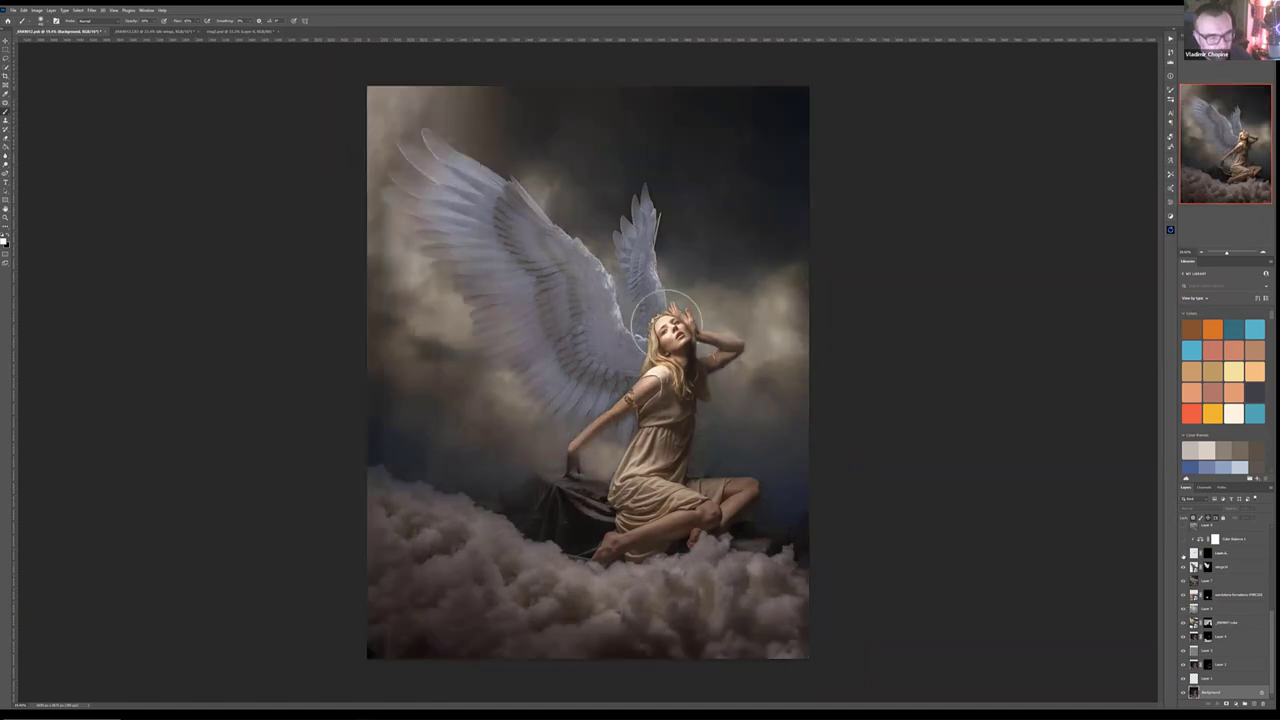
scroll(1206, 578, up, 3)
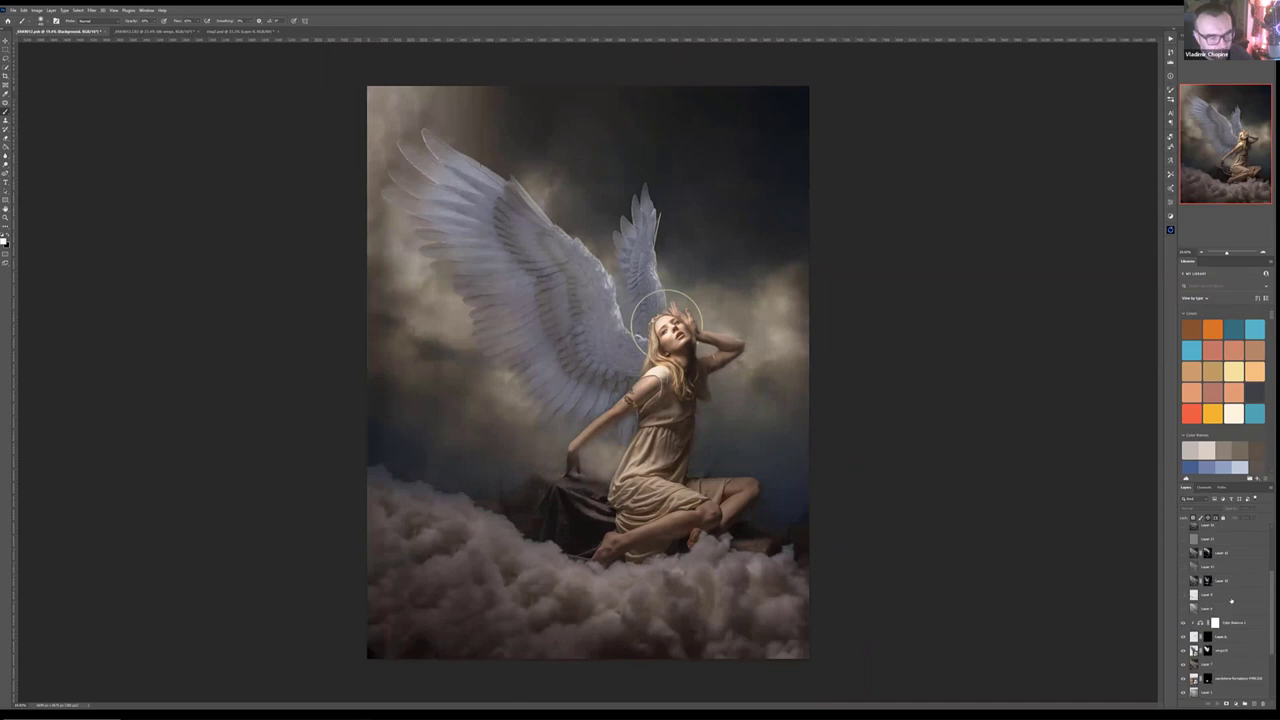
click(1184, 609)
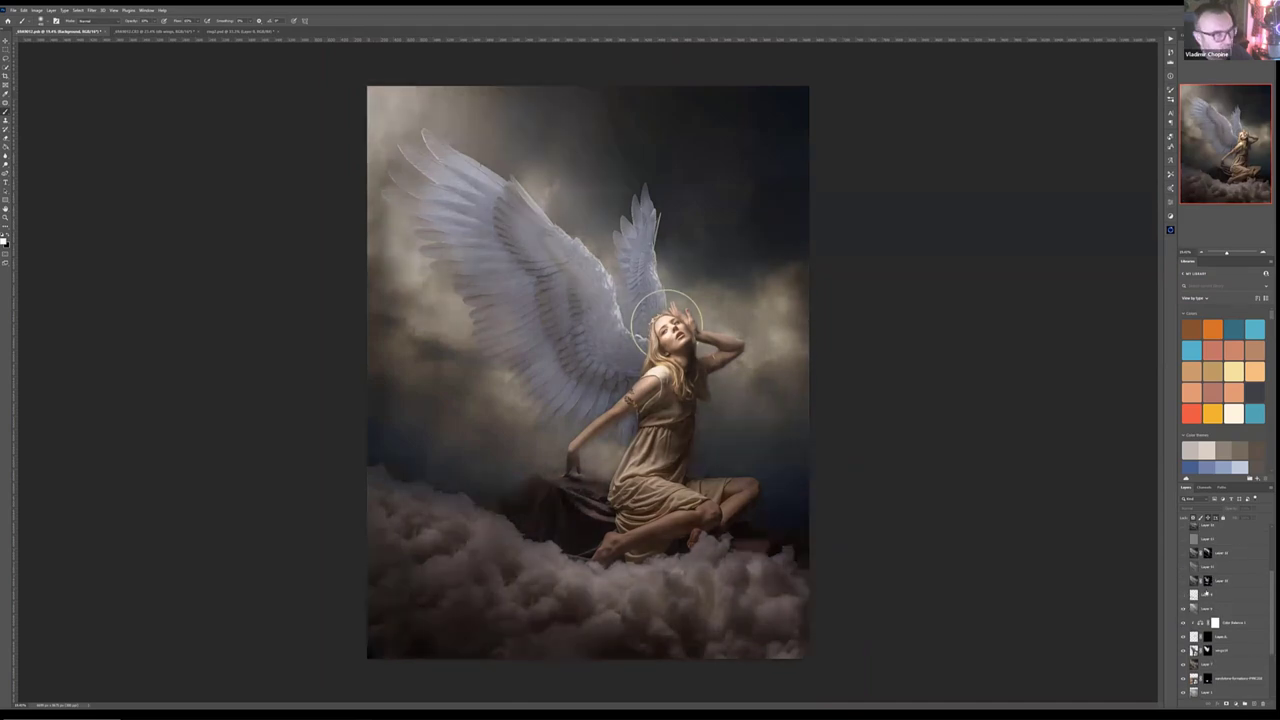
click(1184, 594)
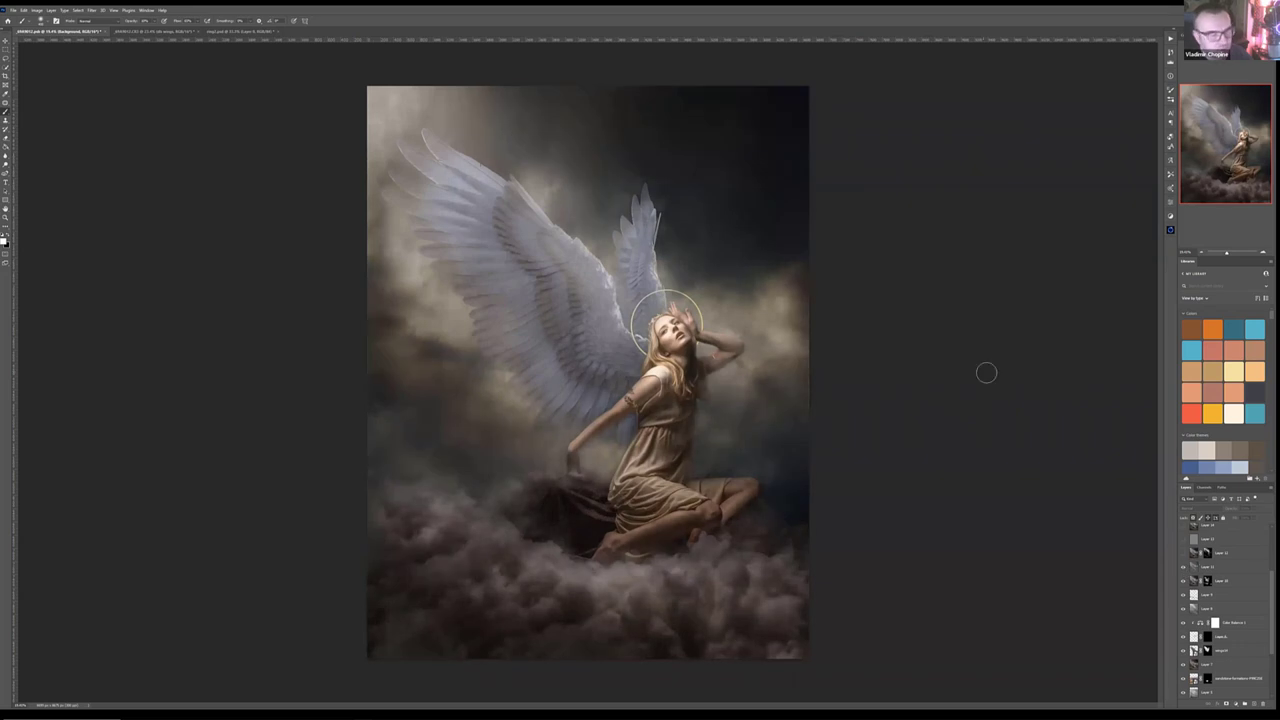
Step: Return to the current angel composite and review the whole image
click(155, 31)
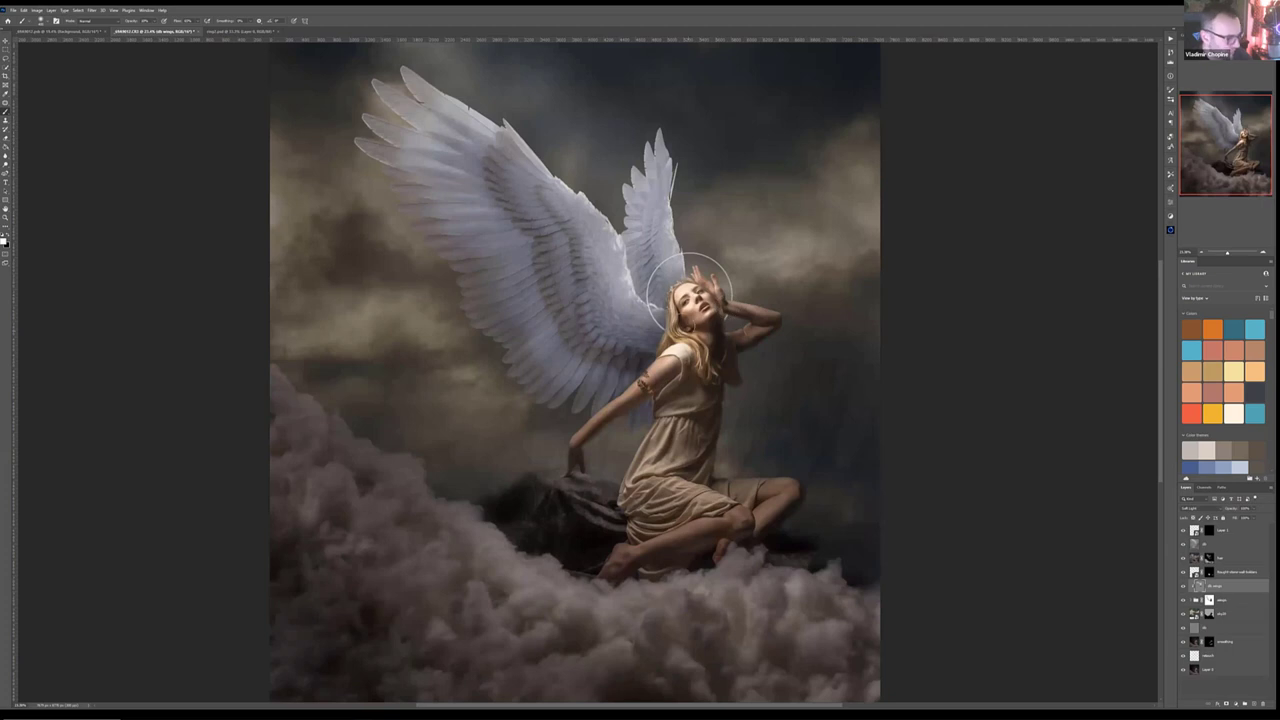
scroll(474, 181, down, 3)
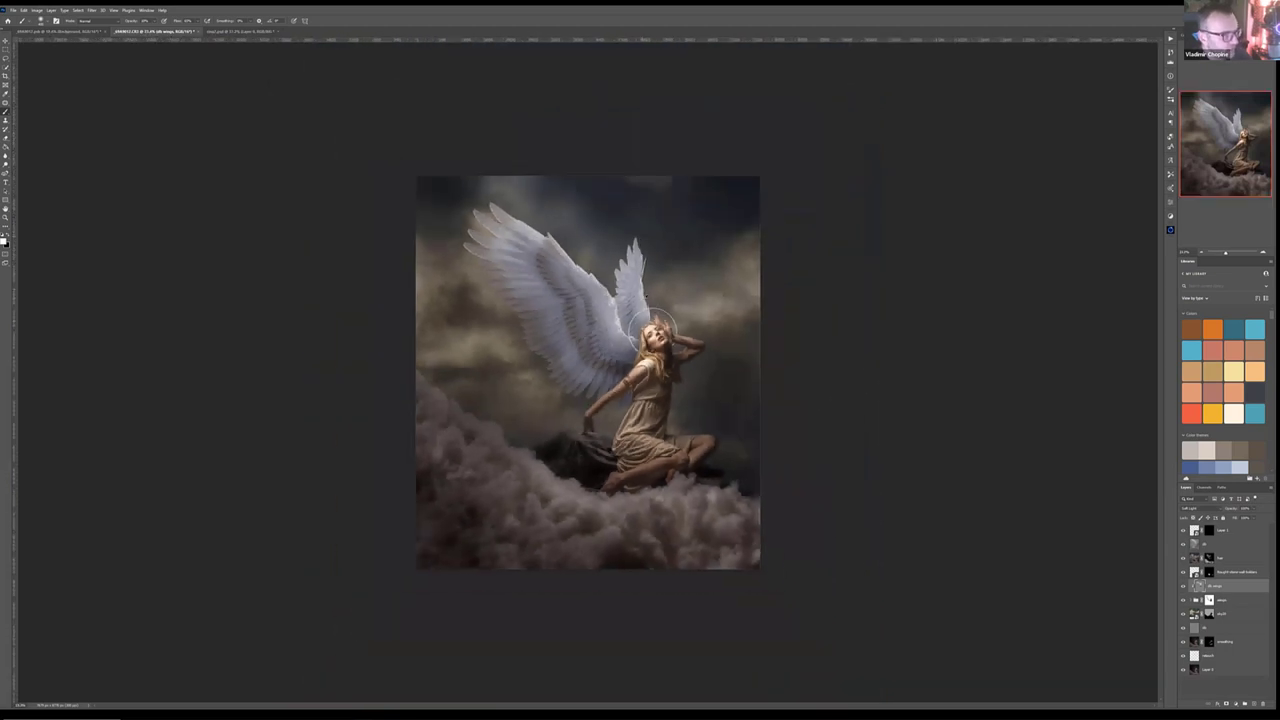
scroll(541, 224, up, 1)
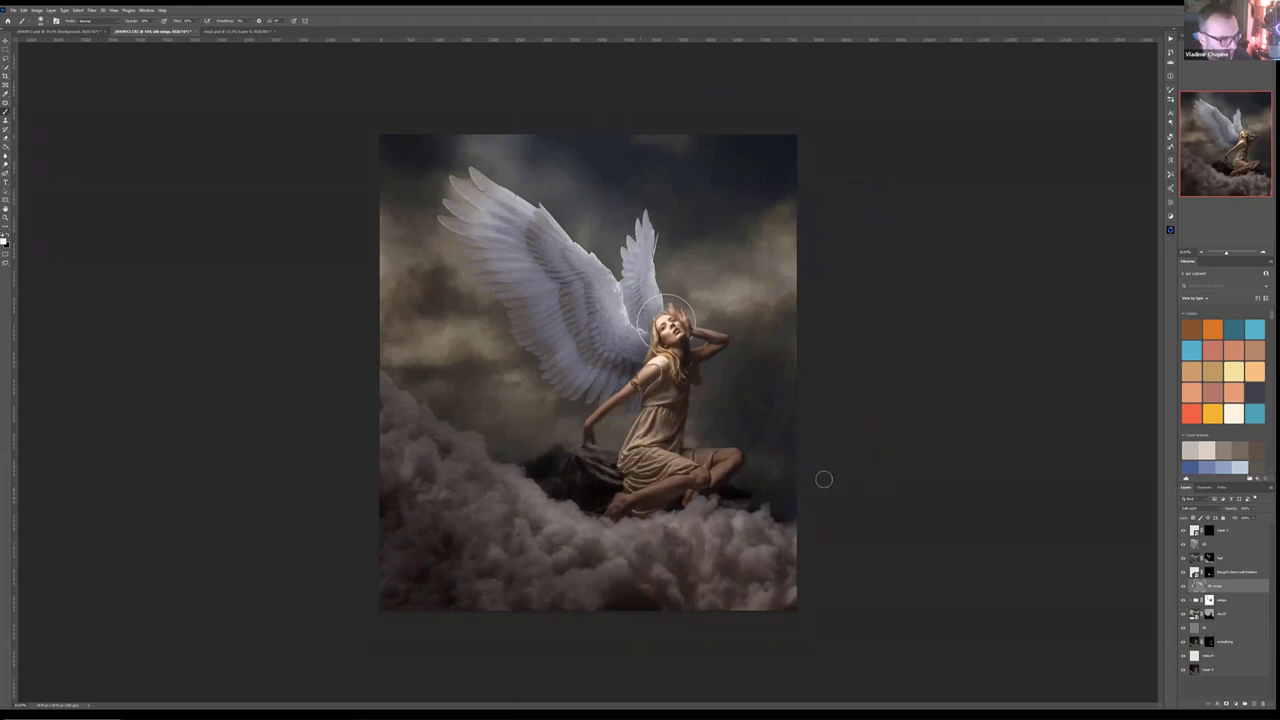
scroll(667, 296, up, 1)
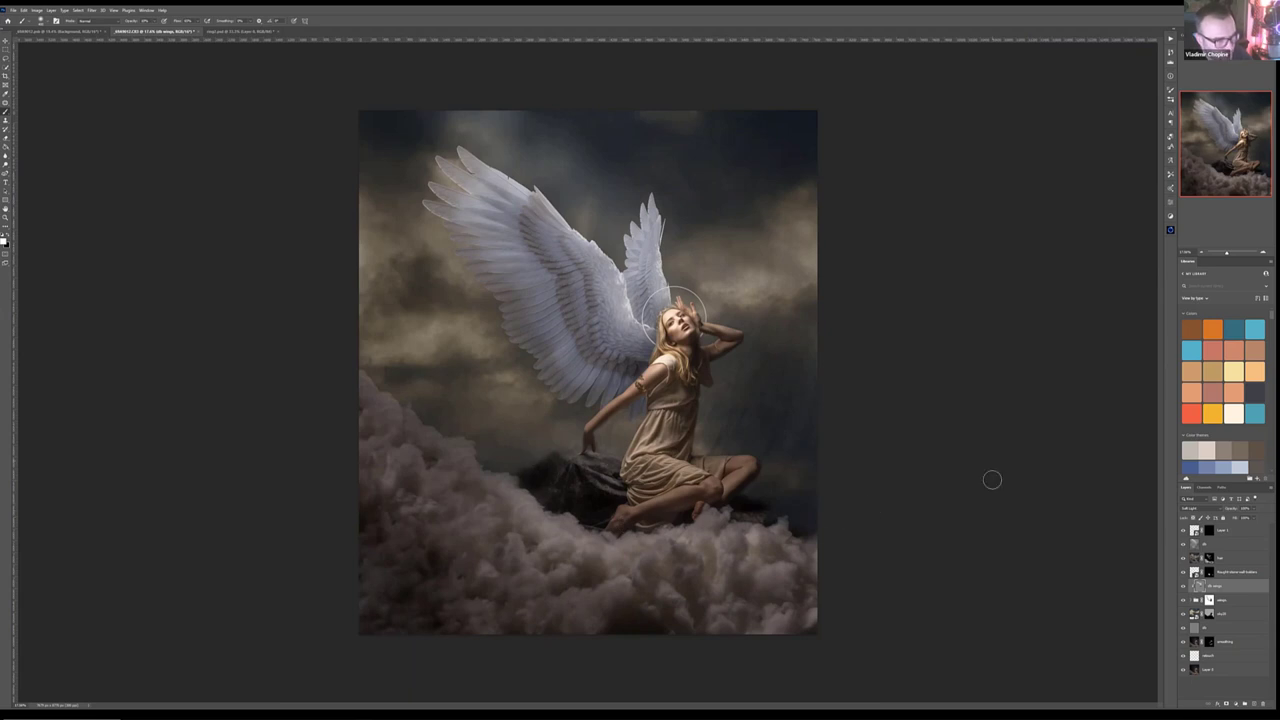
Step: Add a new empty layer at the top of the stack and rename the halo layer below it "ring"
click(1257, 532)
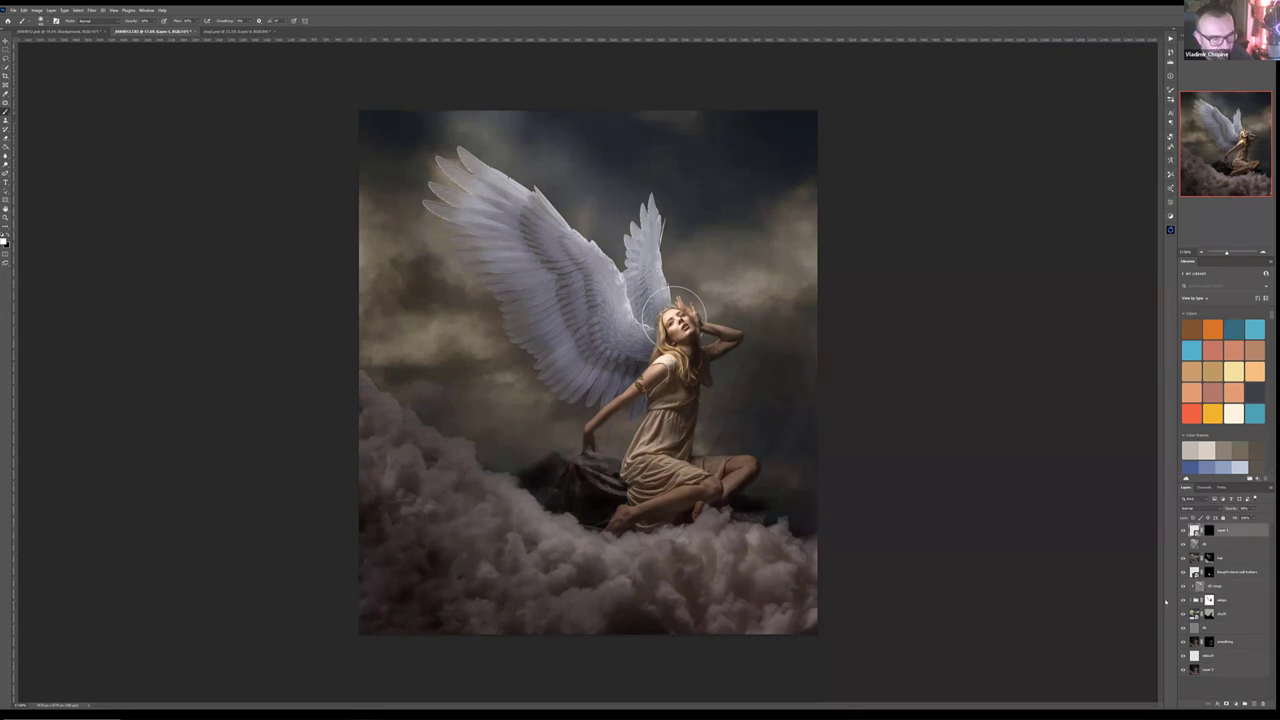
key(ctrl+shift+alt+n)
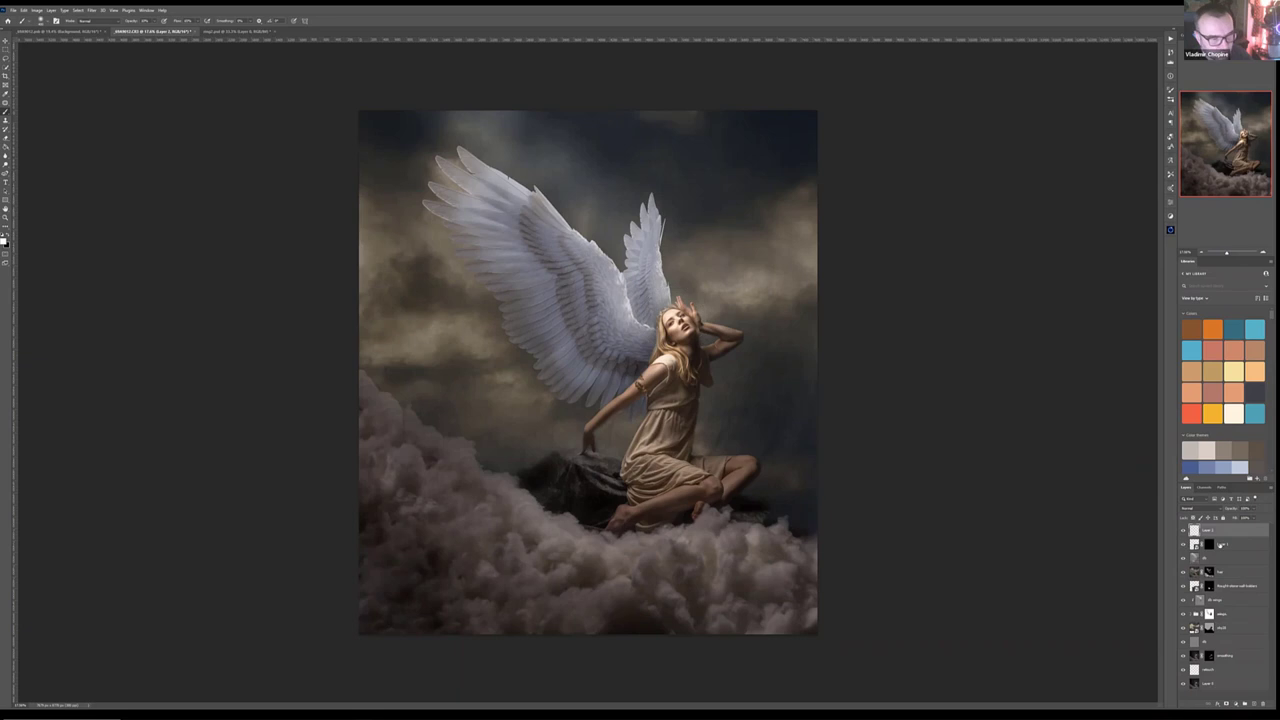
double_click(1222, 543)
text(dust)
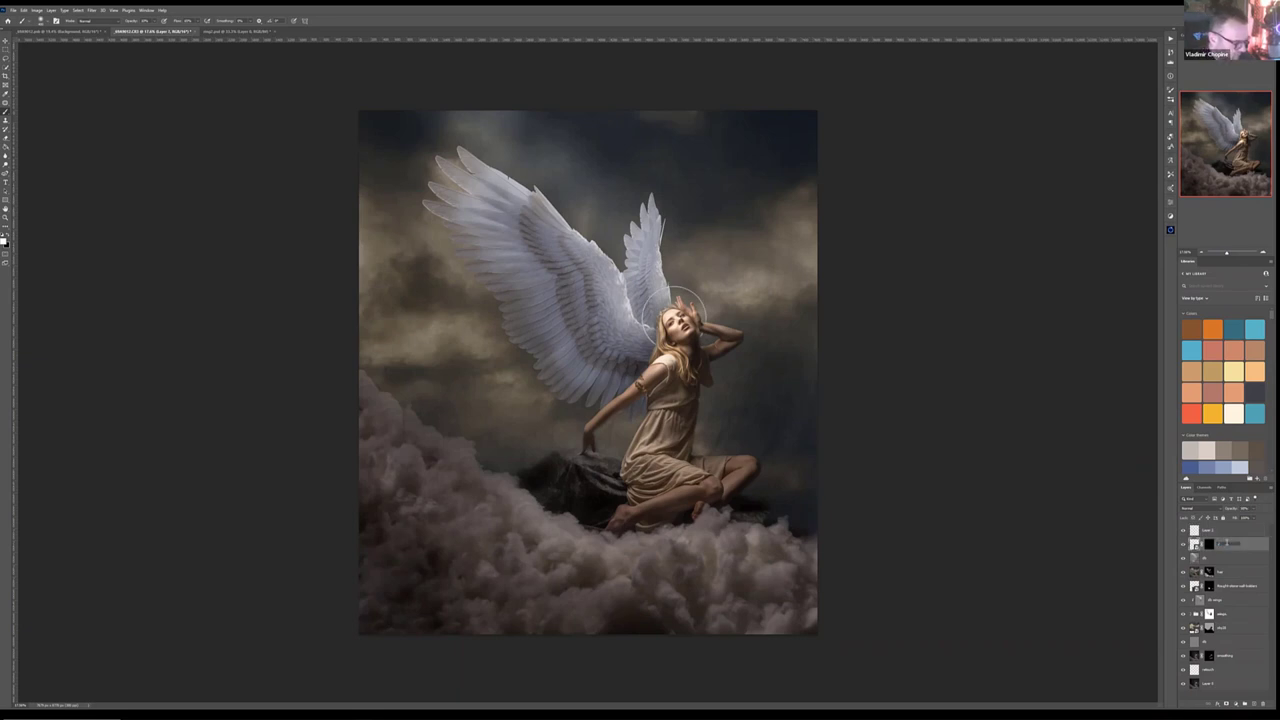
key(Return)
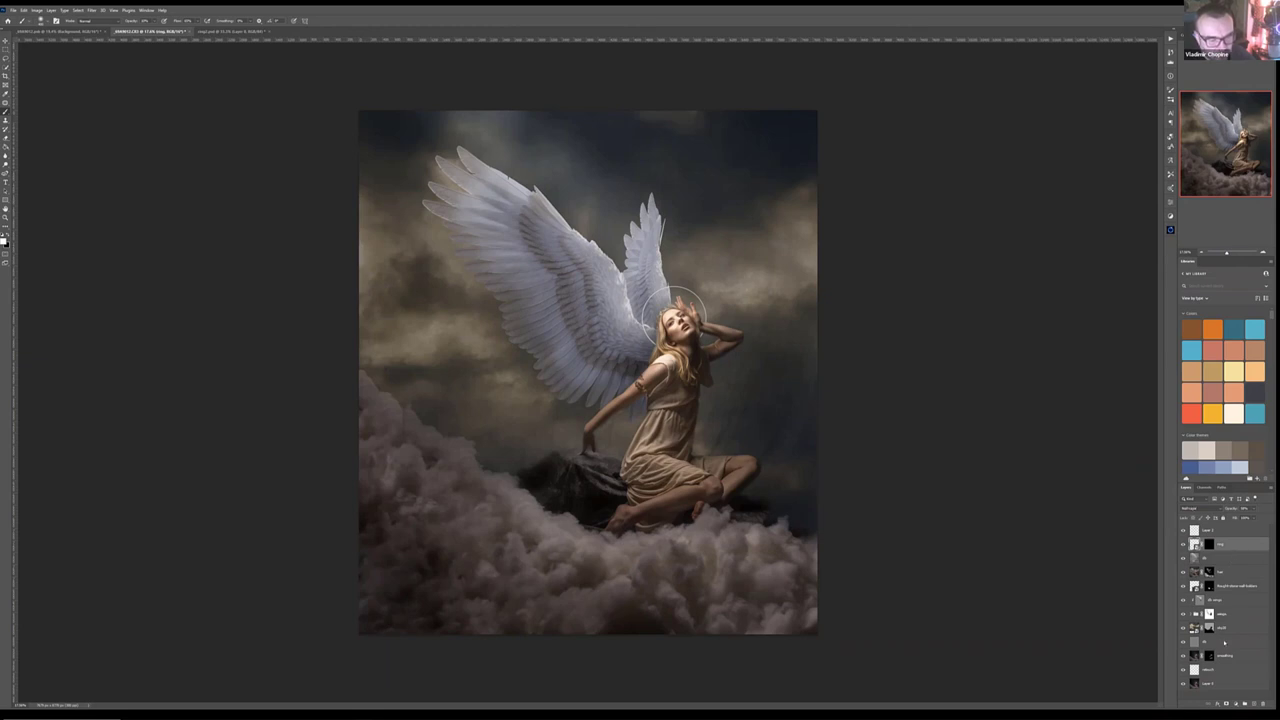
Step: Color-label the two db layers and the db wings layer violet
right_click(1224, 642)
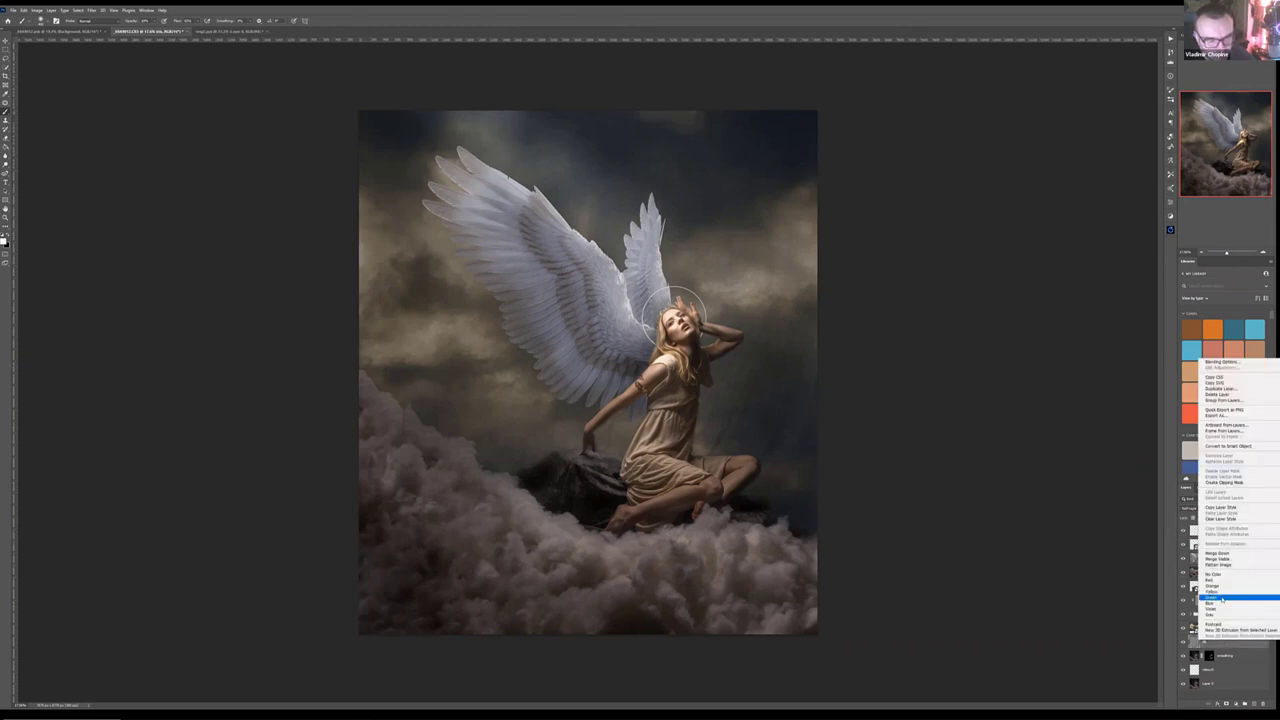
click(1222, 609)
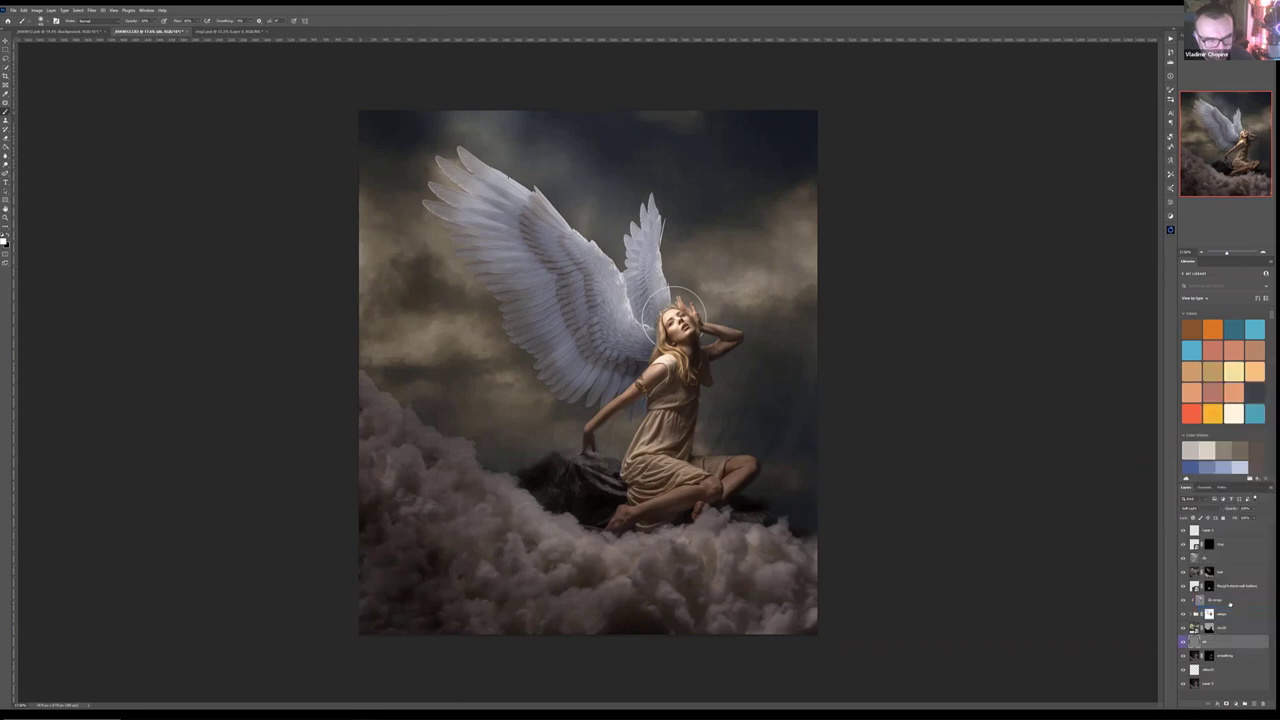
right_click(1230, 604)
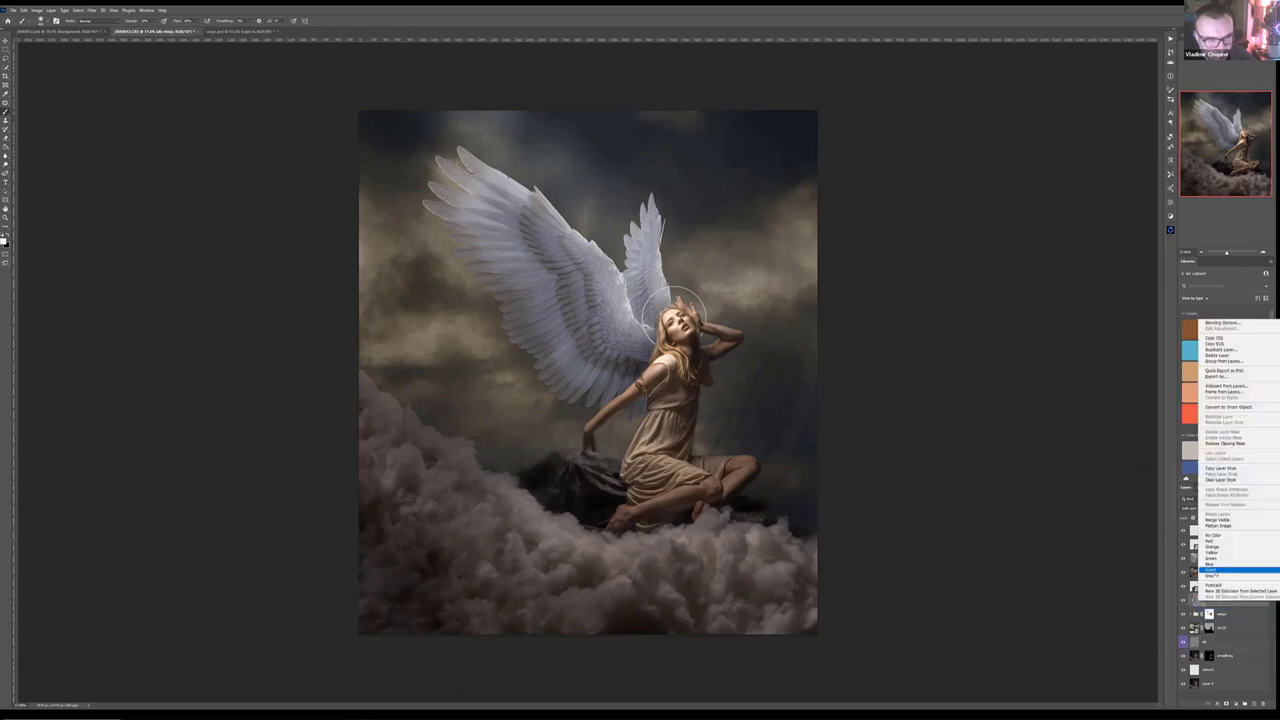
click(1229, 569)
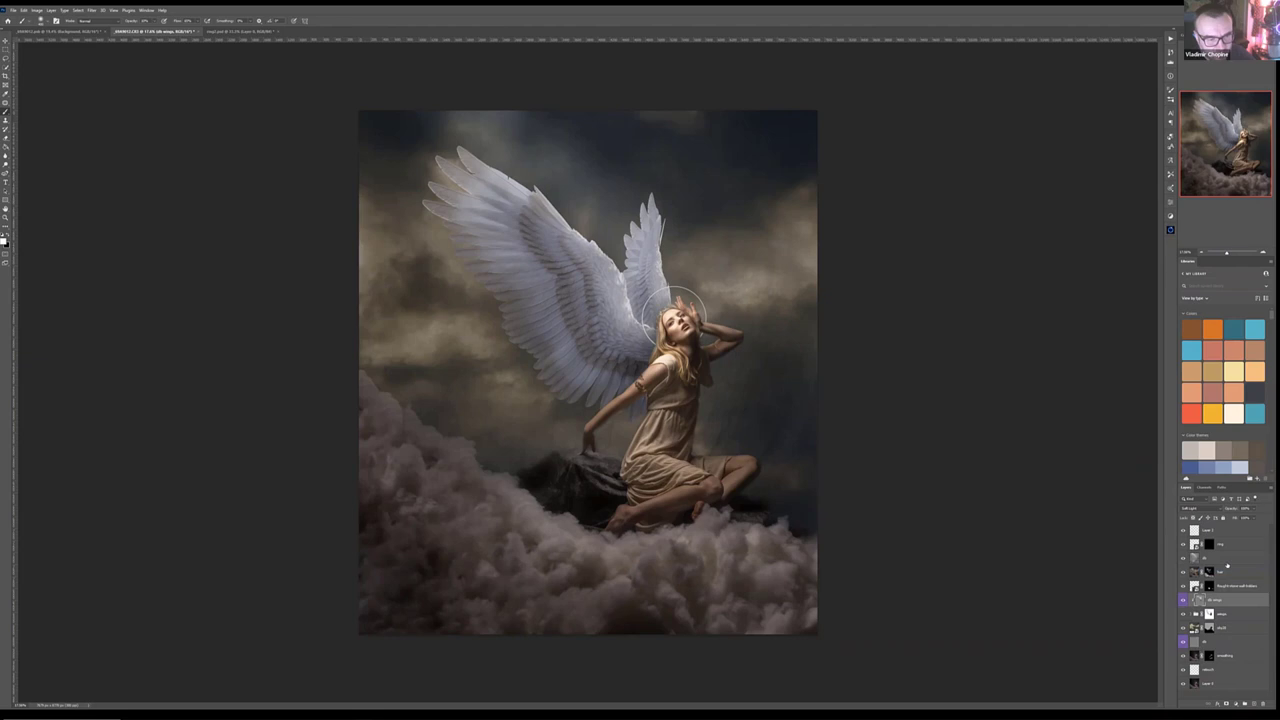
right_click(1227, 560)
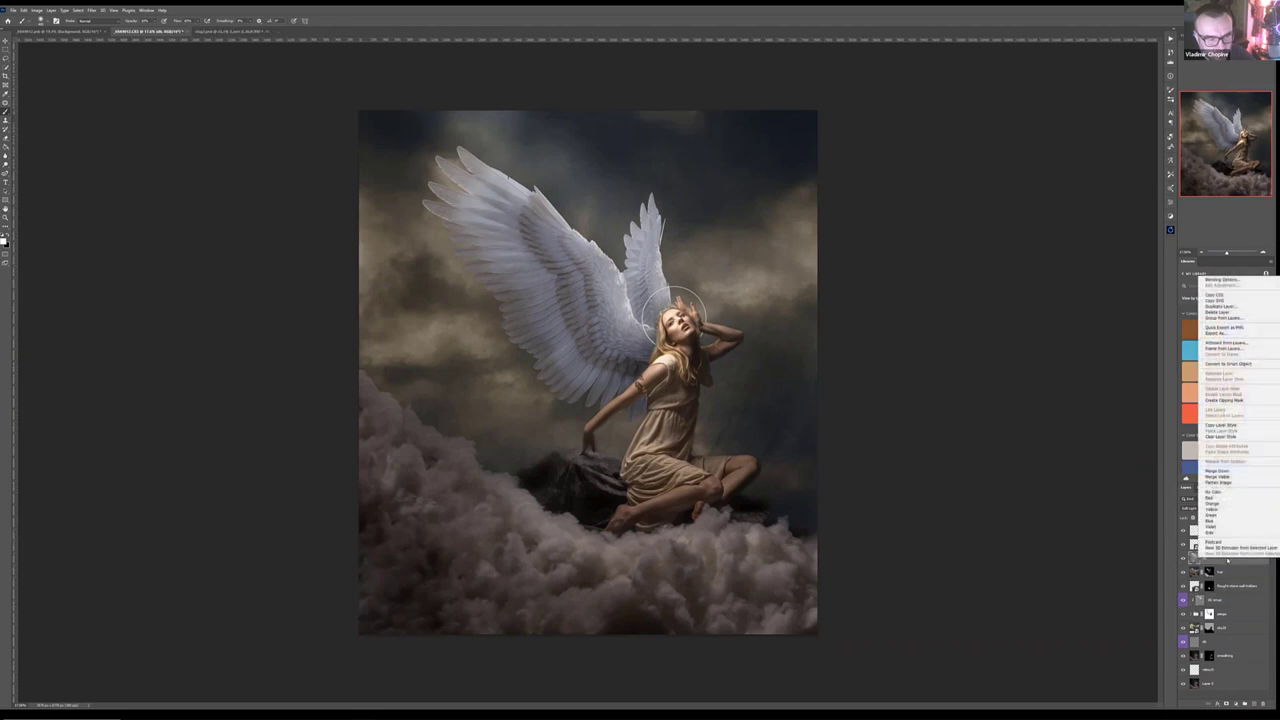
click(1221, 528)
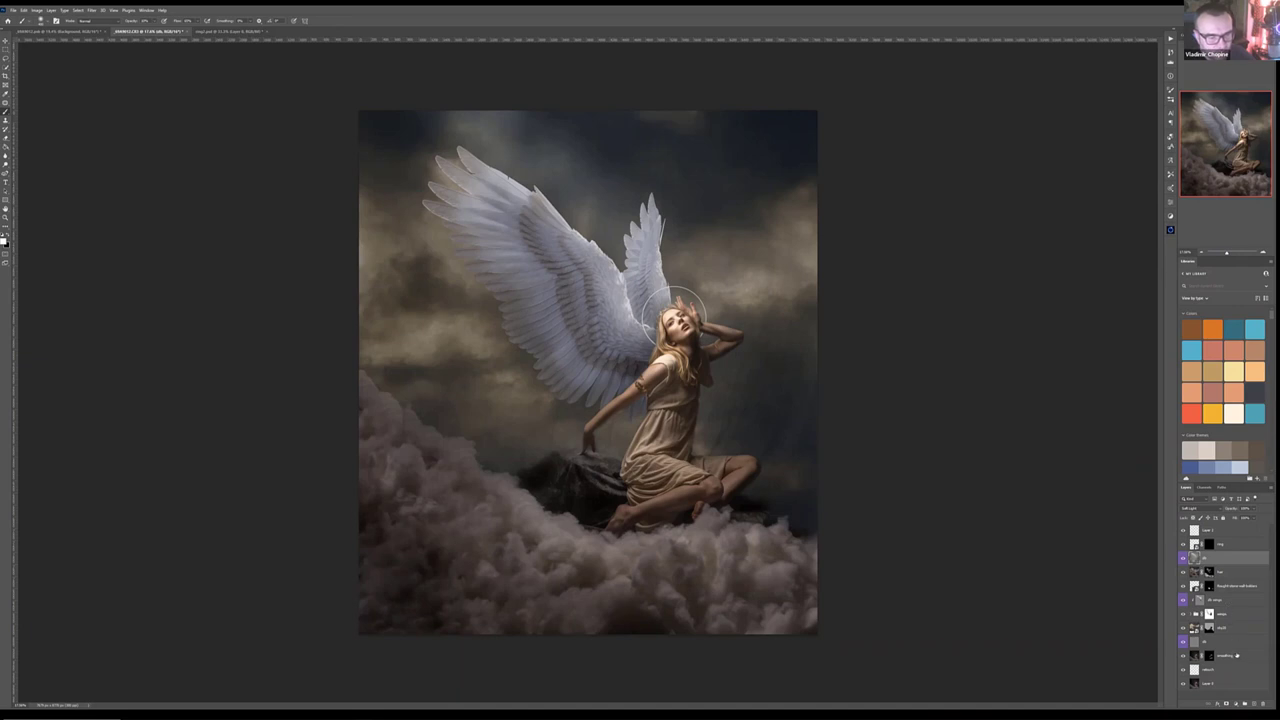
Step: Color-label the clouds, smoothing, stone texture and ring layers green
right_click(1229, 628)
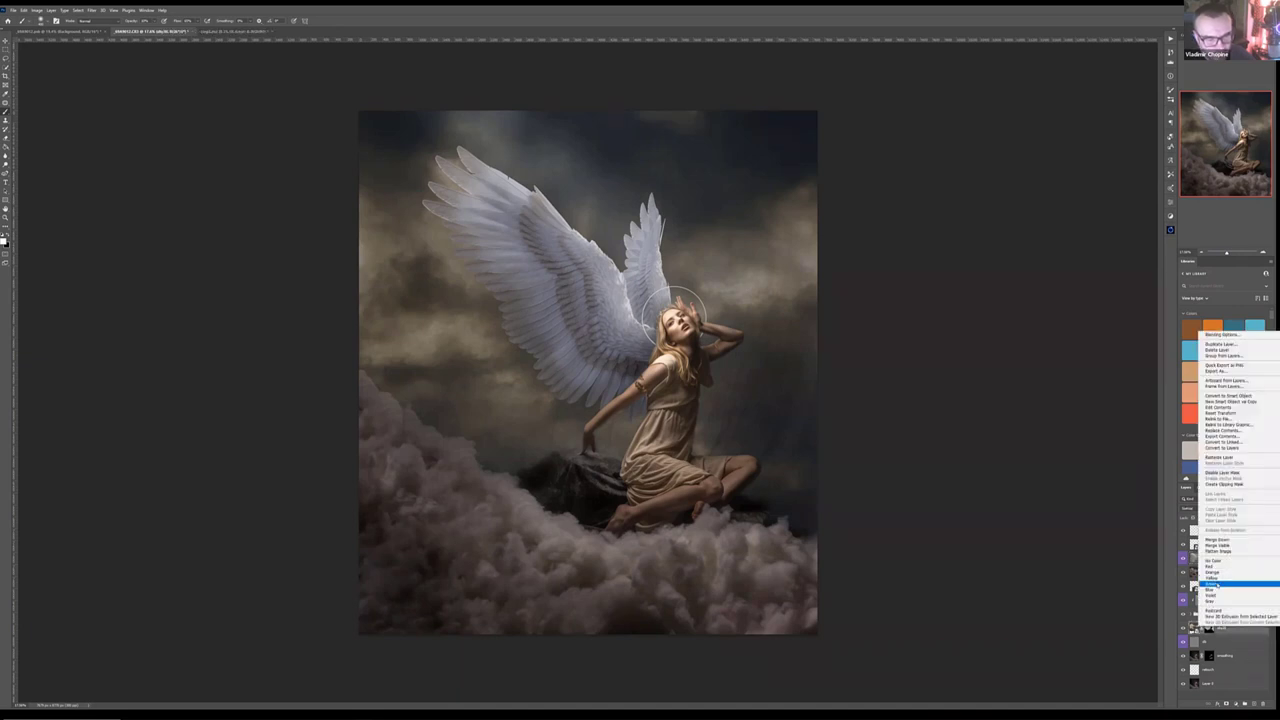
click(1215, 584)
right_click(1226, 657)
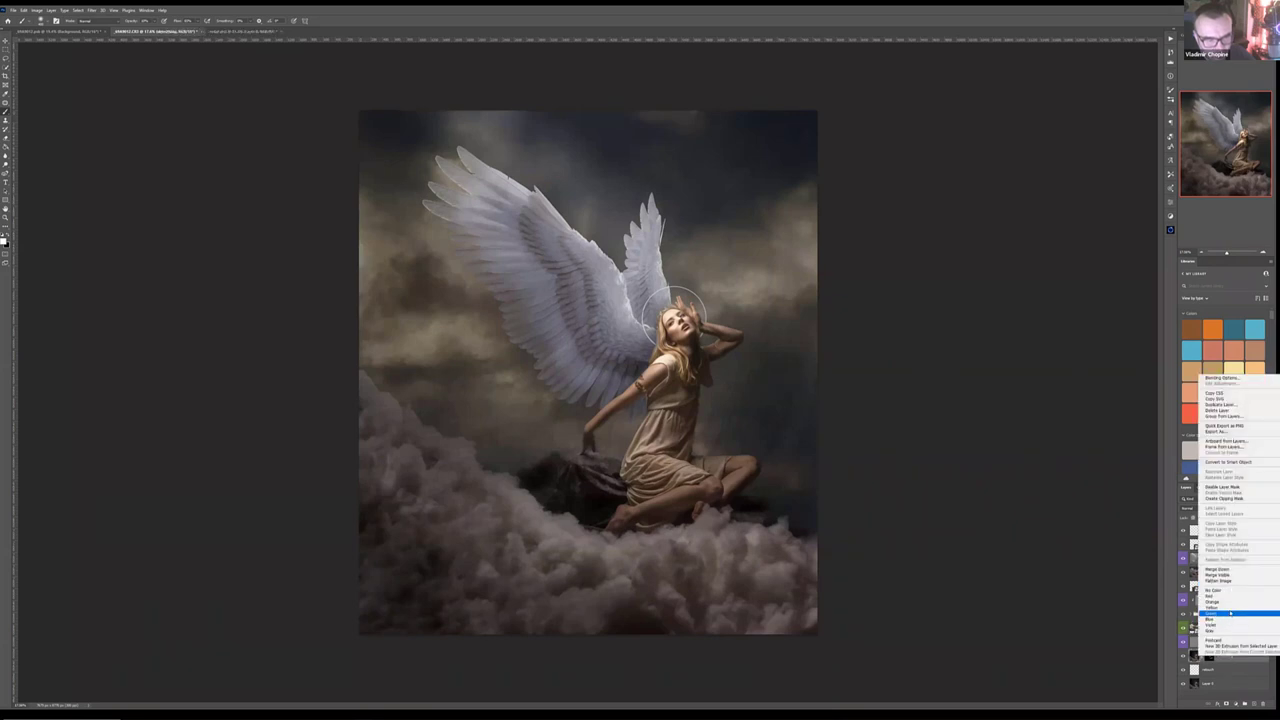
click(1230, 614)
right_click(1229, 572)
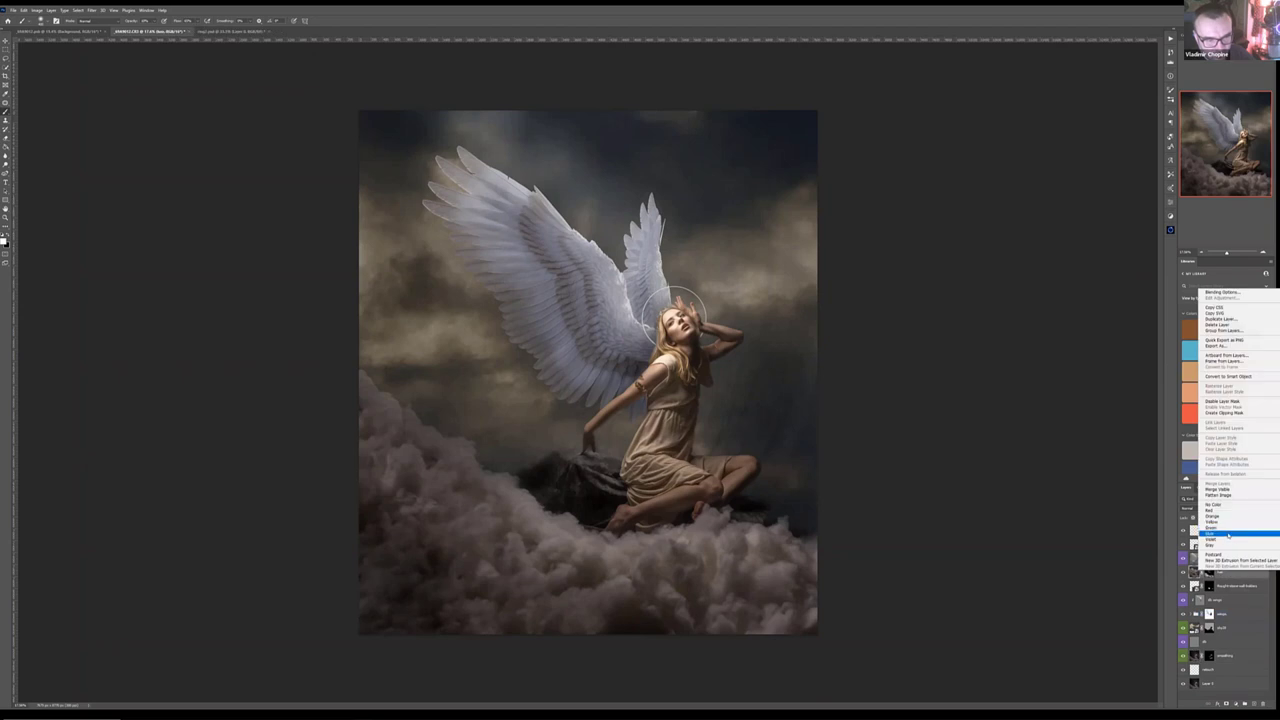
click(1231, 588)
right_click(1231, 588)
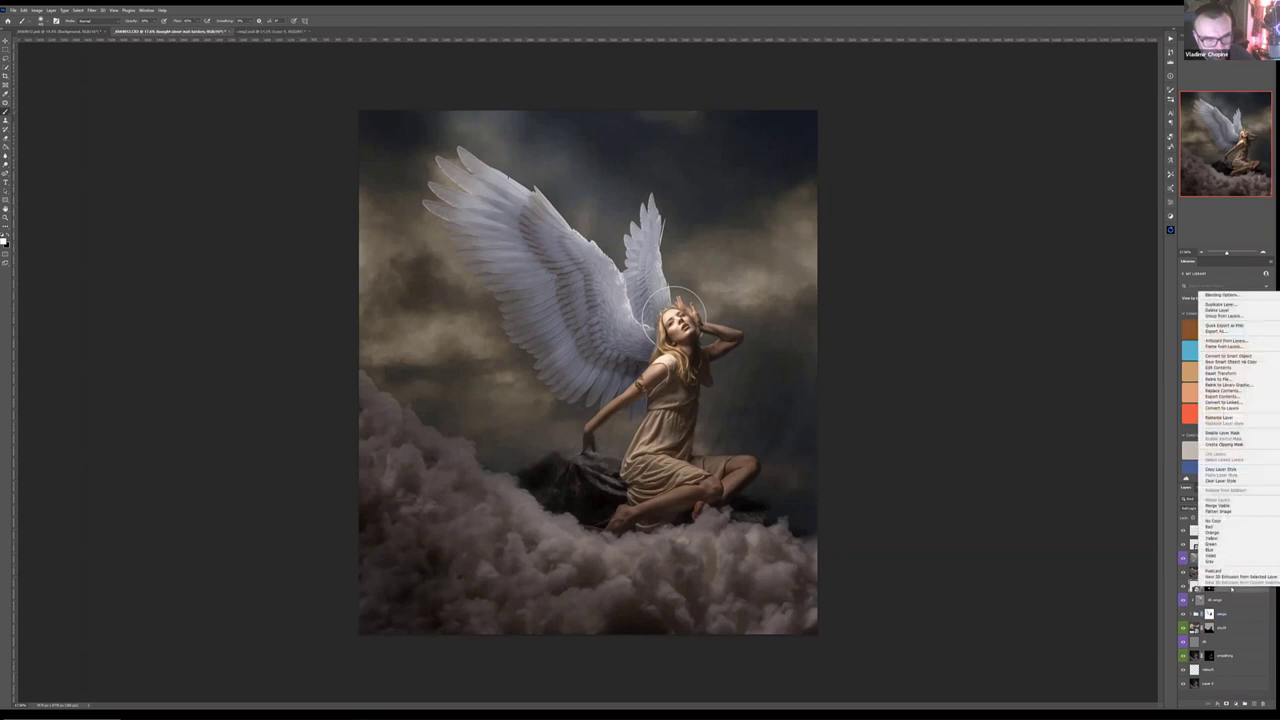
click(1234, 545)
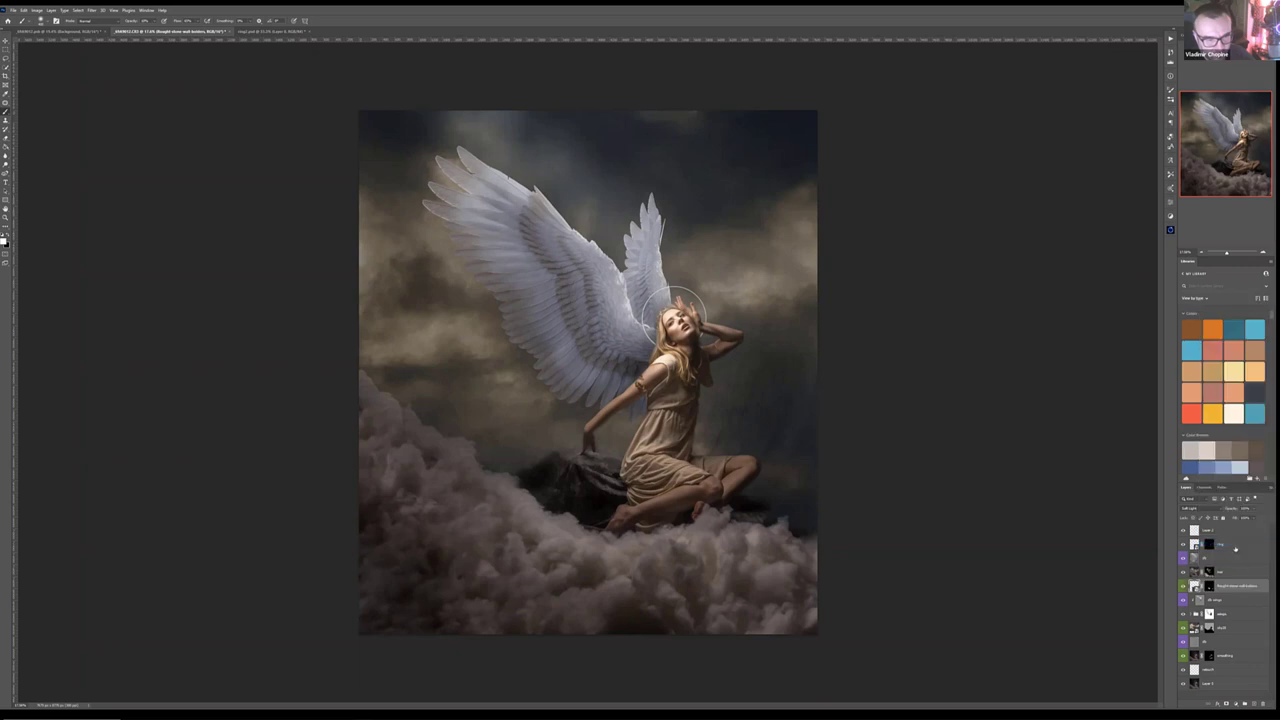
right_click(1235, 545)
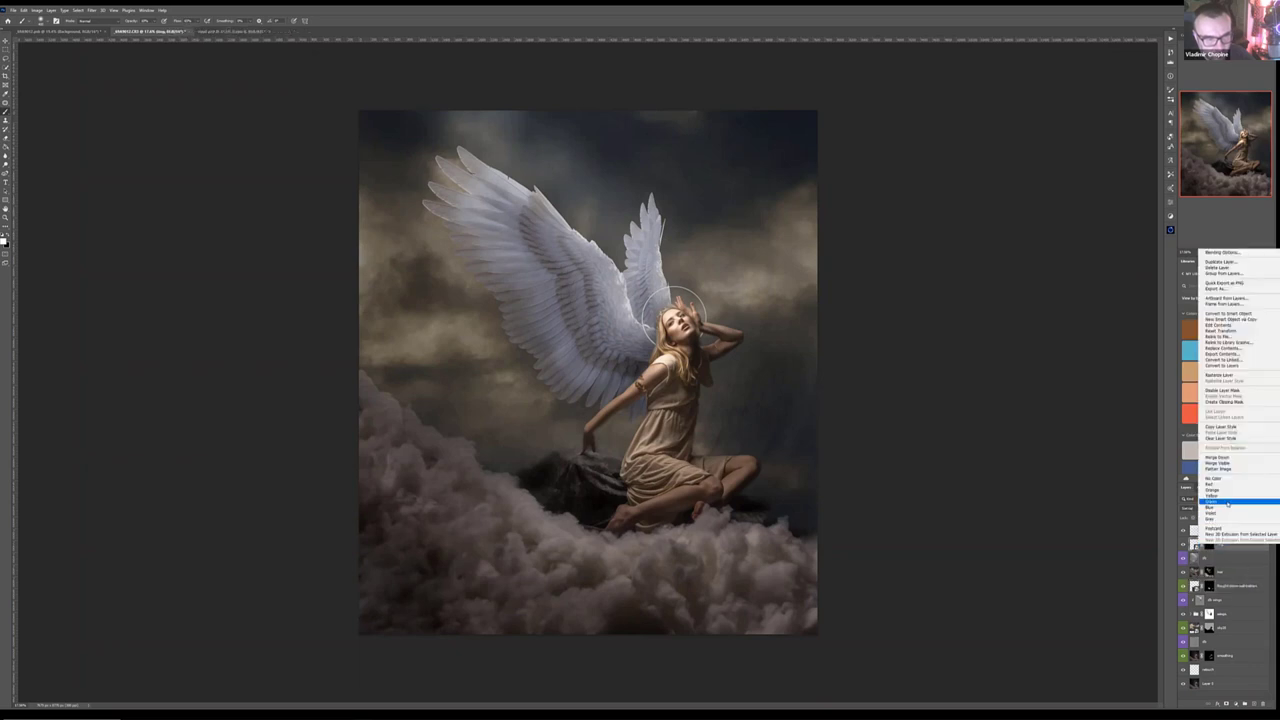
click(1228, 520)
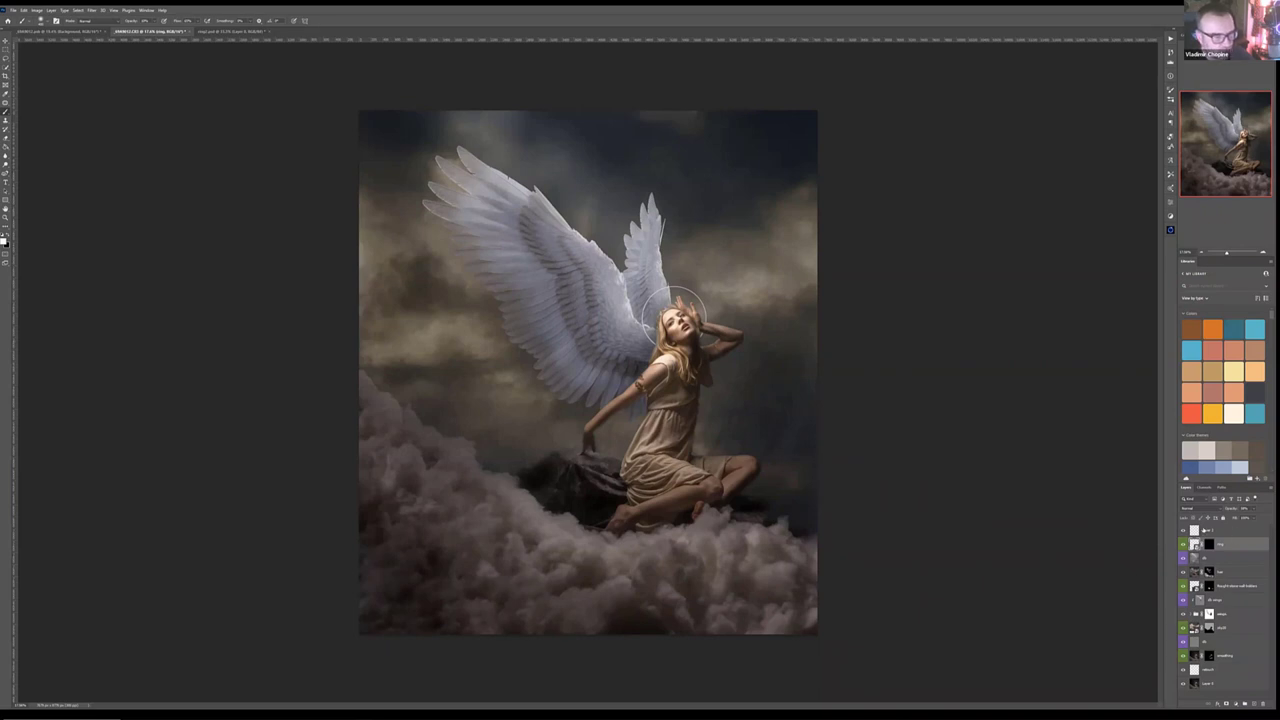
Step: Rename the new top layer "clouds"
double_click(1207, 530)
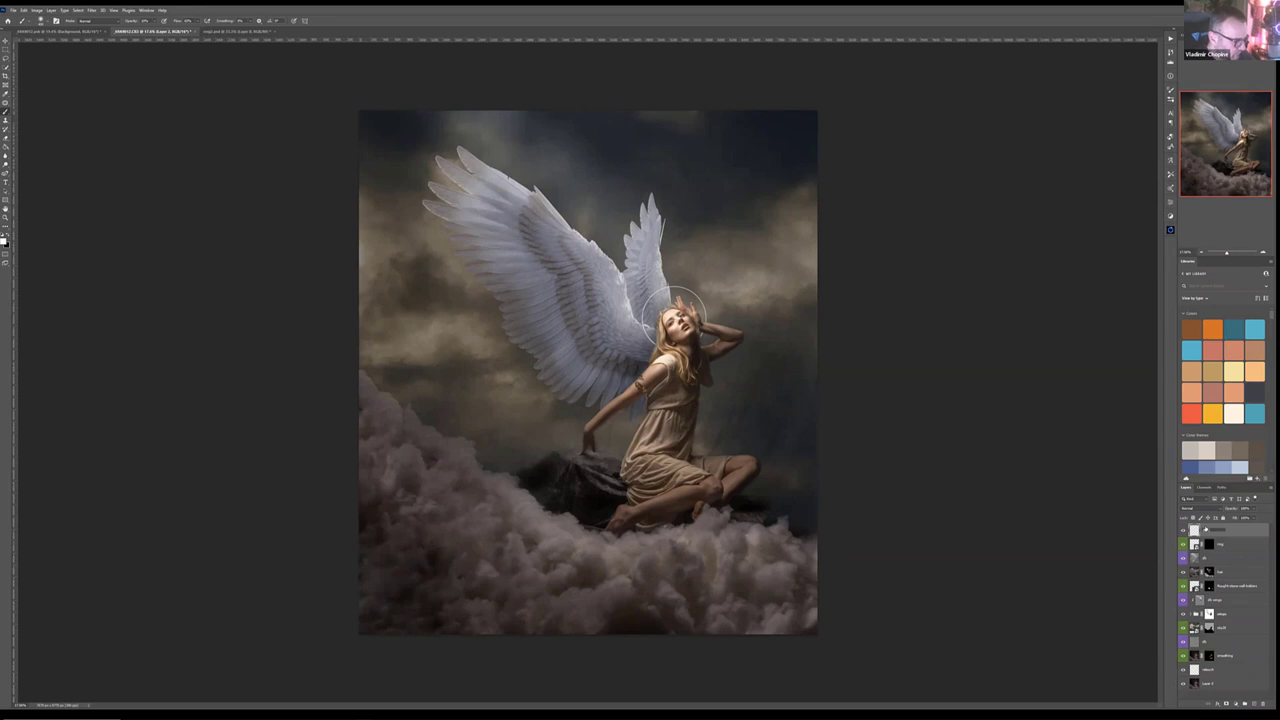
text(clouds)
key(Return)
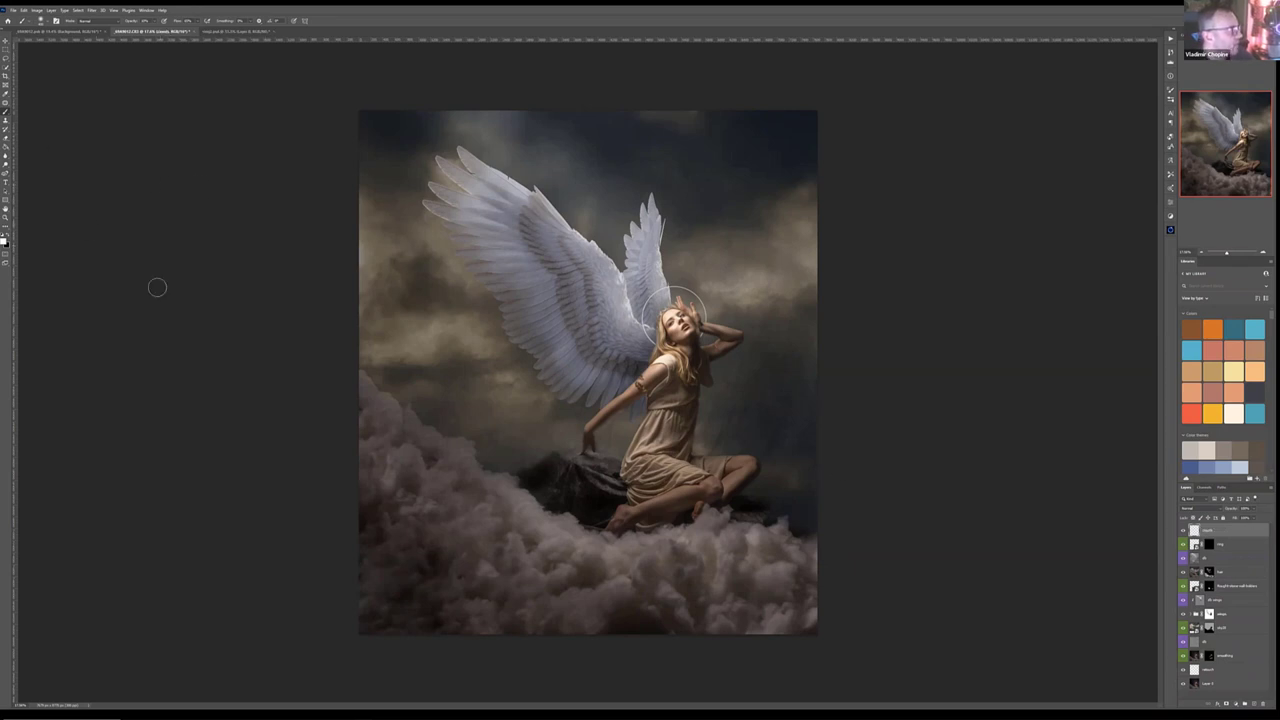
Step: Paint soft mist on the new top layer around the rock and beside the knees, using two different fog brushes
right_click(536, 352)
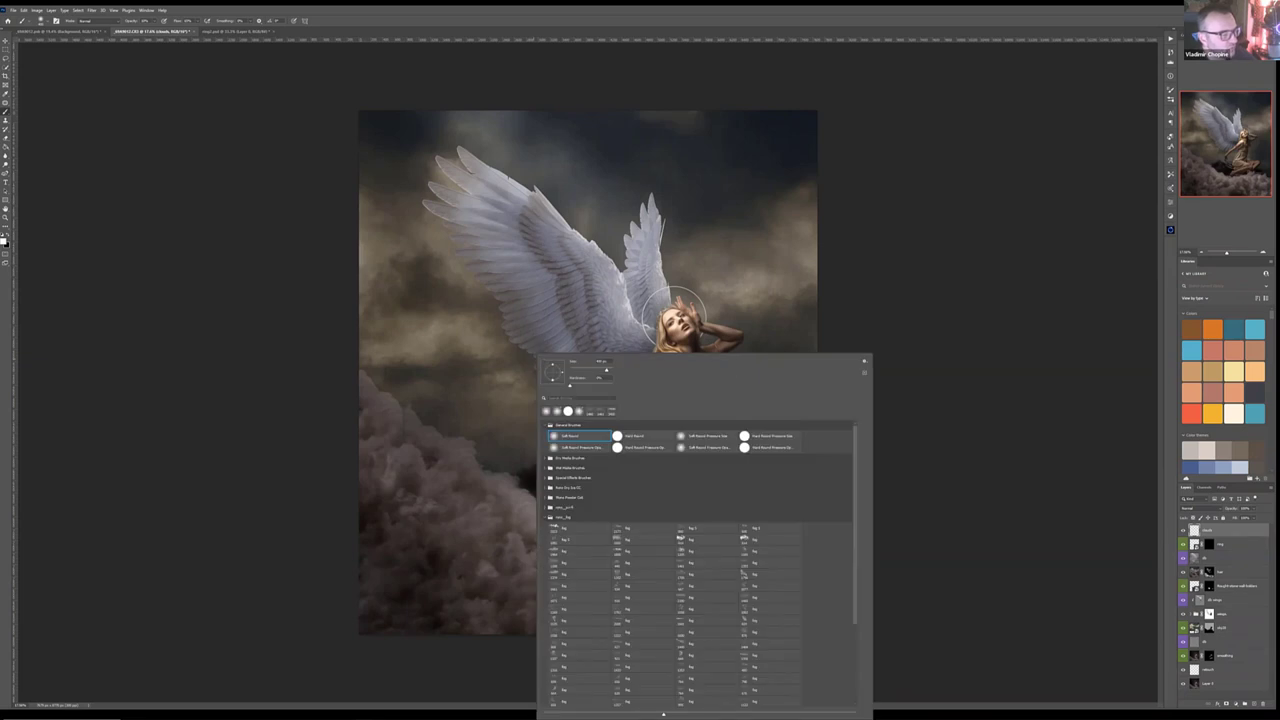
right_click(540, 160)
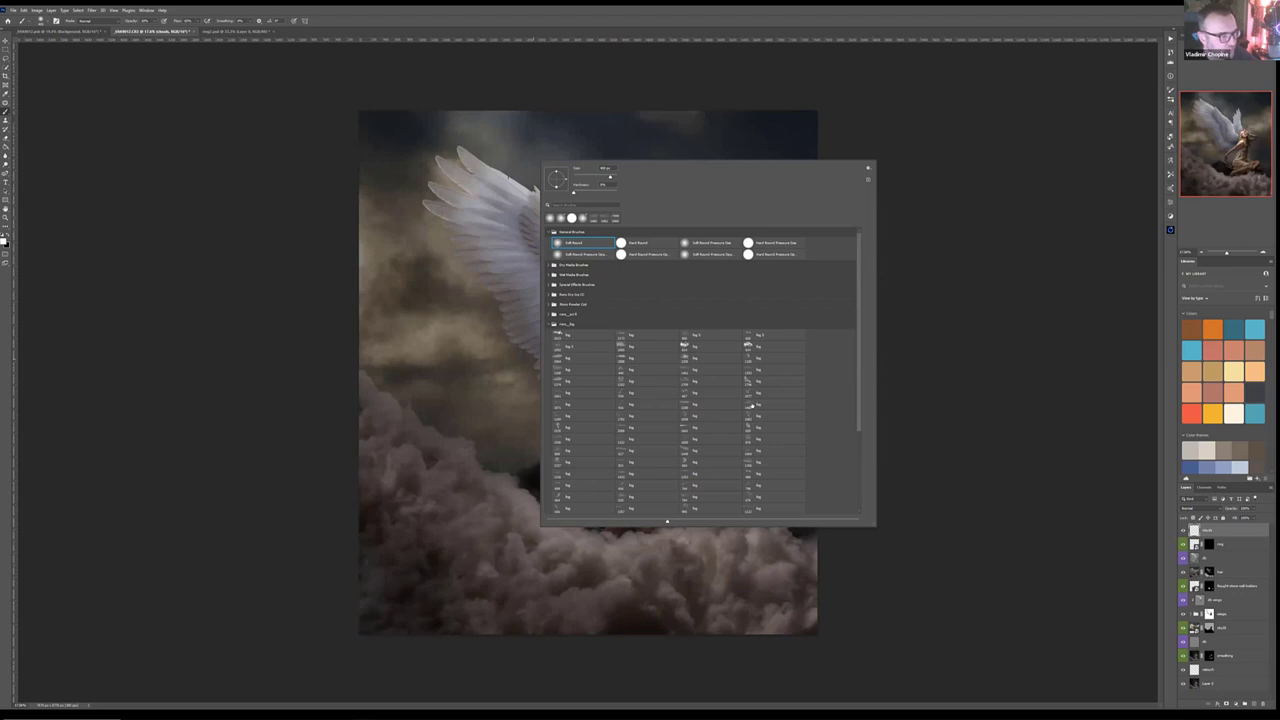
double_click(751, 403)
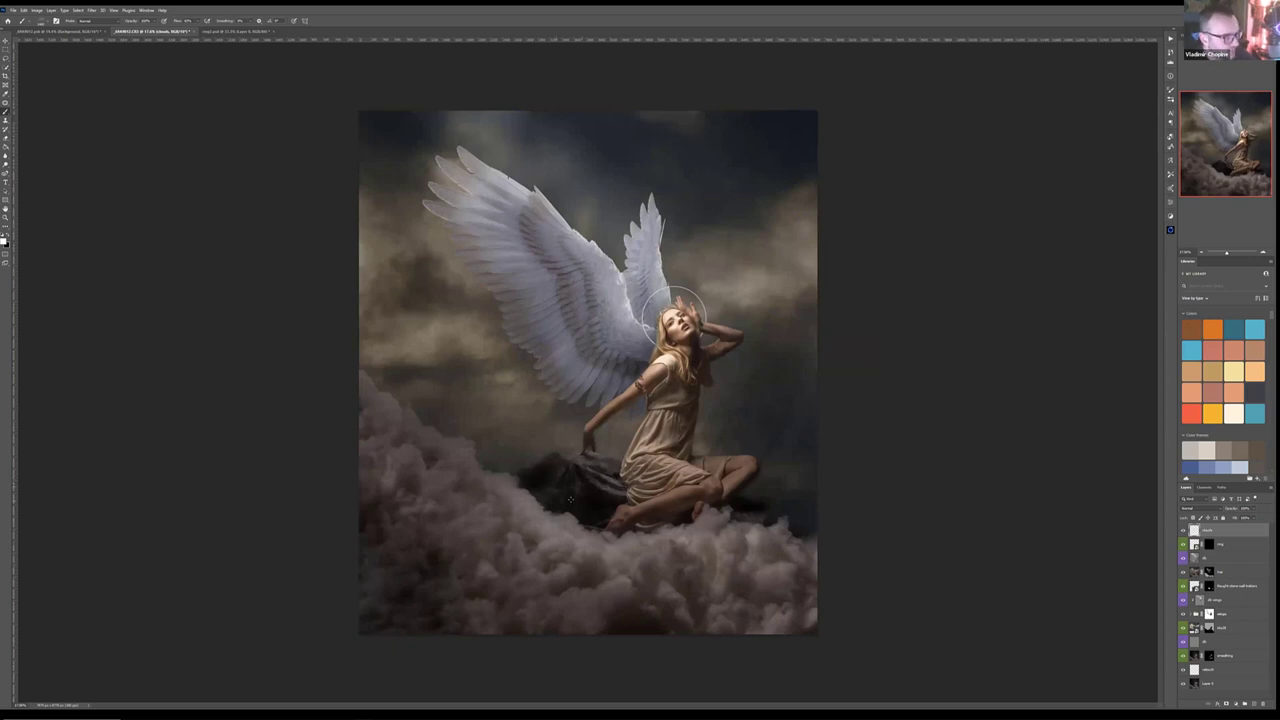
mouse_move(543, 479)
mouse_down()
mouse_move(504, 475)
mouse_move(573, 489)
mouse_move(531, 500)
mouse_move(465, 473)
mouse_move(550, 516)
mouse_up()
mouse_move(689, 519)
mouse_down()
mouse_move(765, 512)
mouse_move(710, 515)
mouse_move(776, 466)
mouse_move(743, 506)
mouse_move(785, 530)
mouse_up()
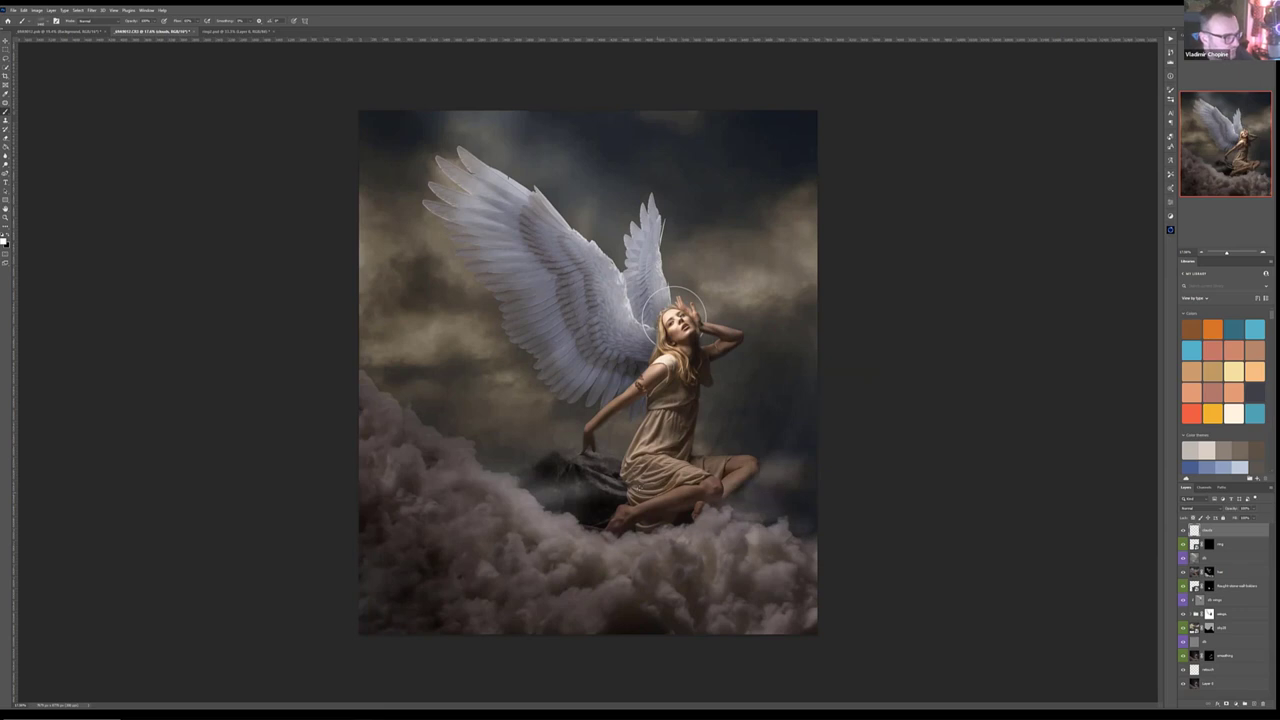
right_click(722, 510)
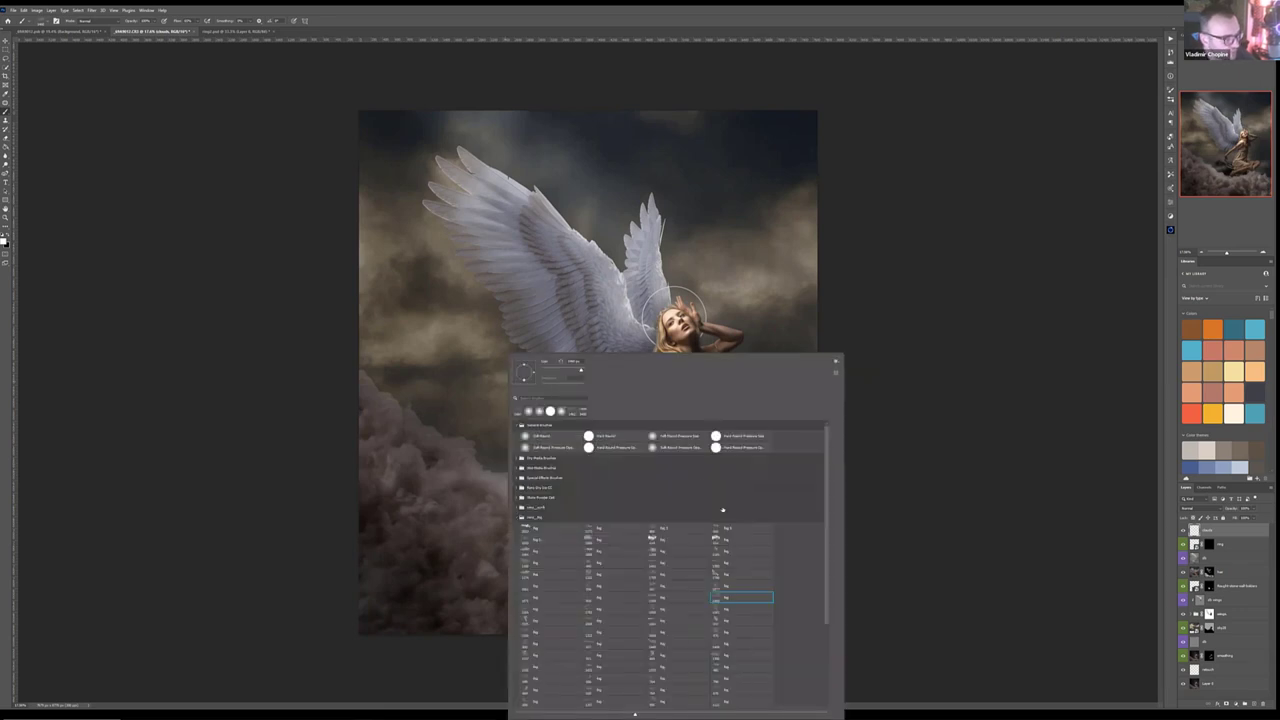
click(657, 588)
click(478, 394)
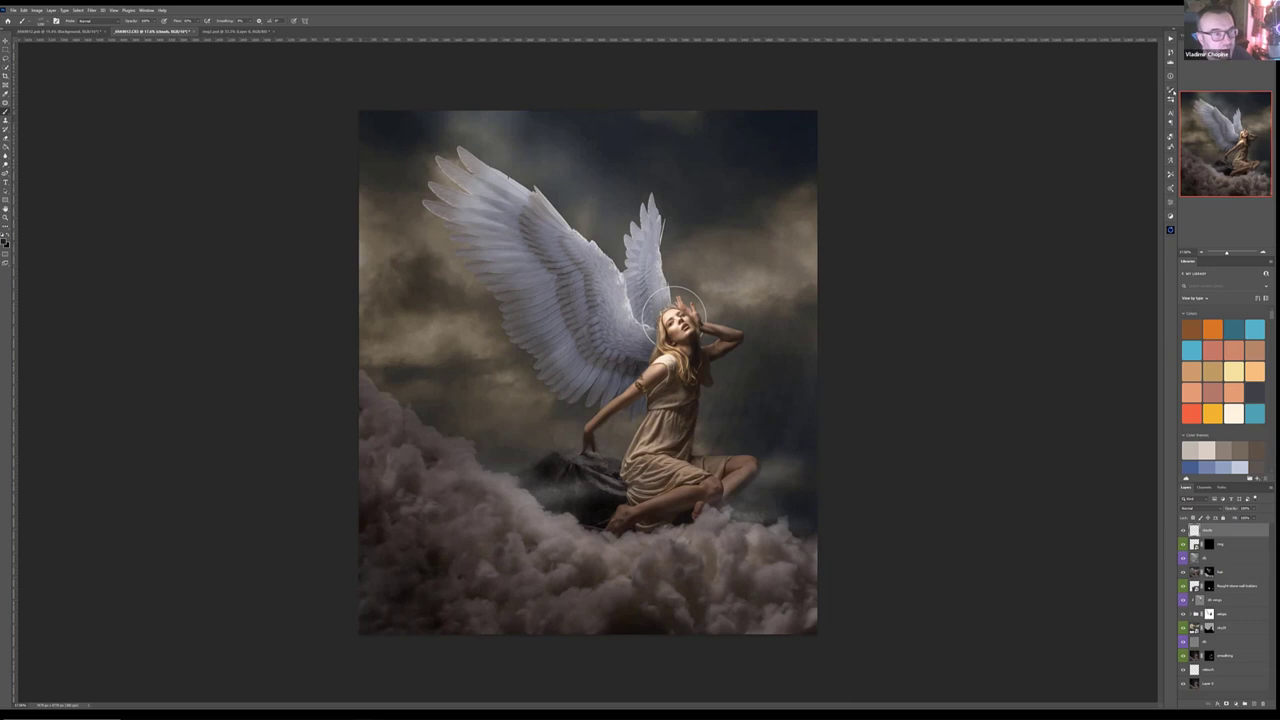
Step: Enable Shape Dynamics for the fog brush and raise its size, angle and roundness jitter
key(F5)
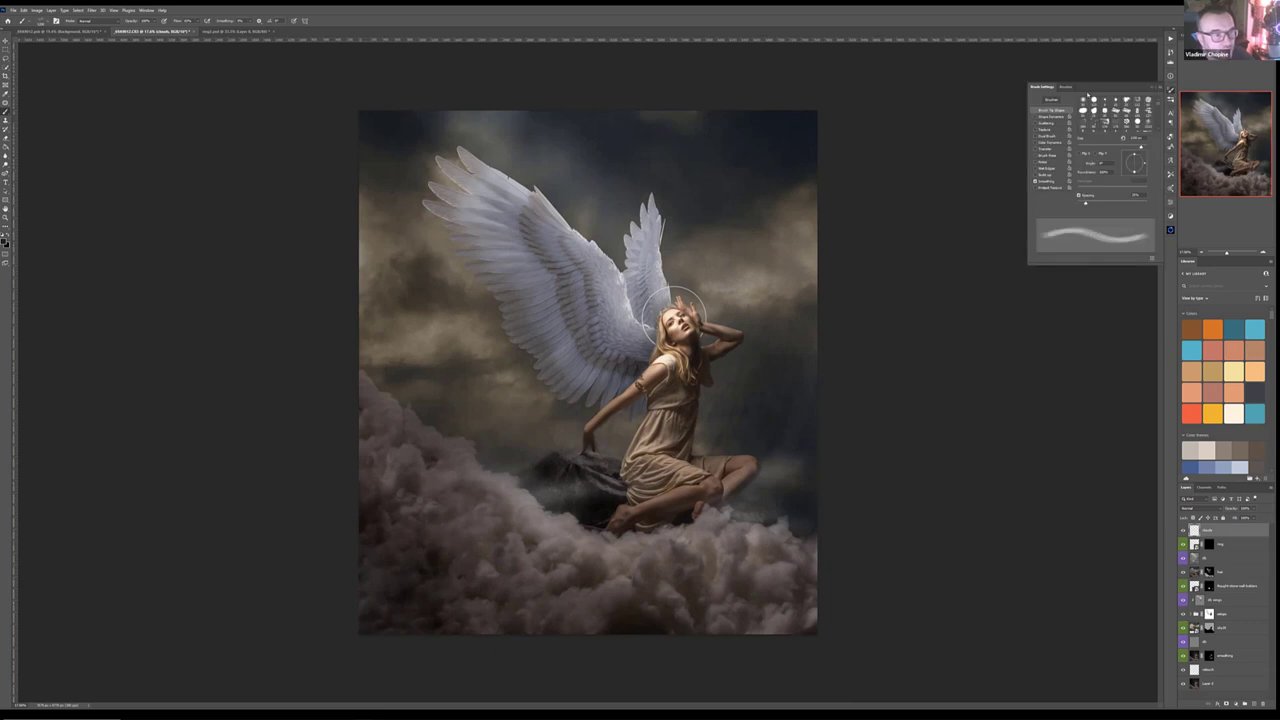
click(1054, 117)
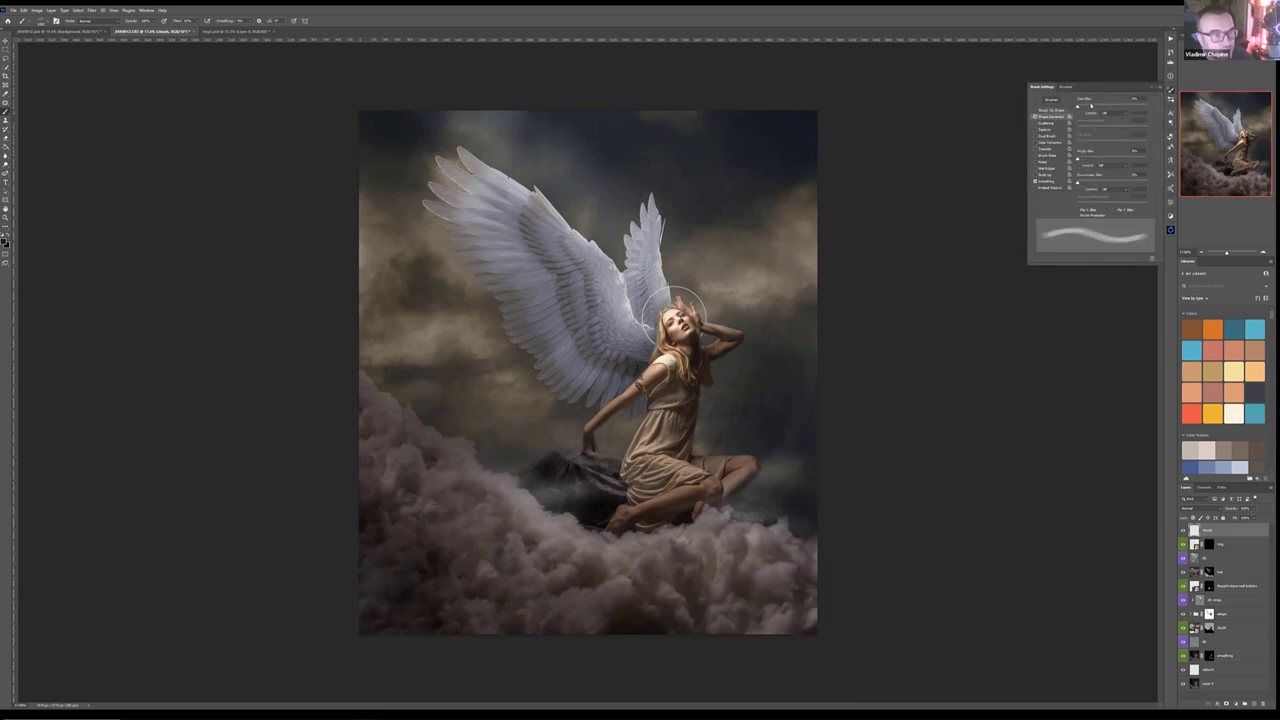
drag(1088, 106, 1095, 105)
click(1097, 158)
click(1090, 182)
drag(1089, 128, 1087, 130)
click(1100, 106)
click(1171, 91)
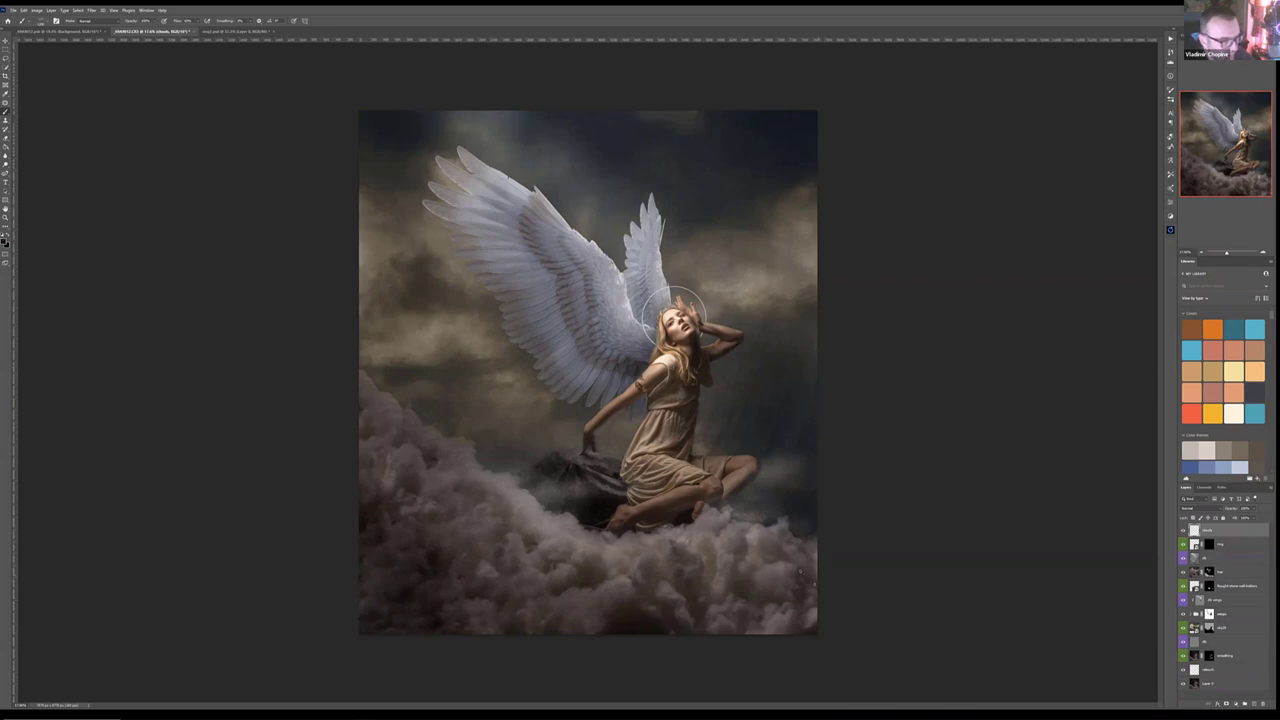
Step: Brush mist beside the knees and along the upper edge of the cloud bank below the large wing, using tones sampled from the sky
alt+click(779, 466)
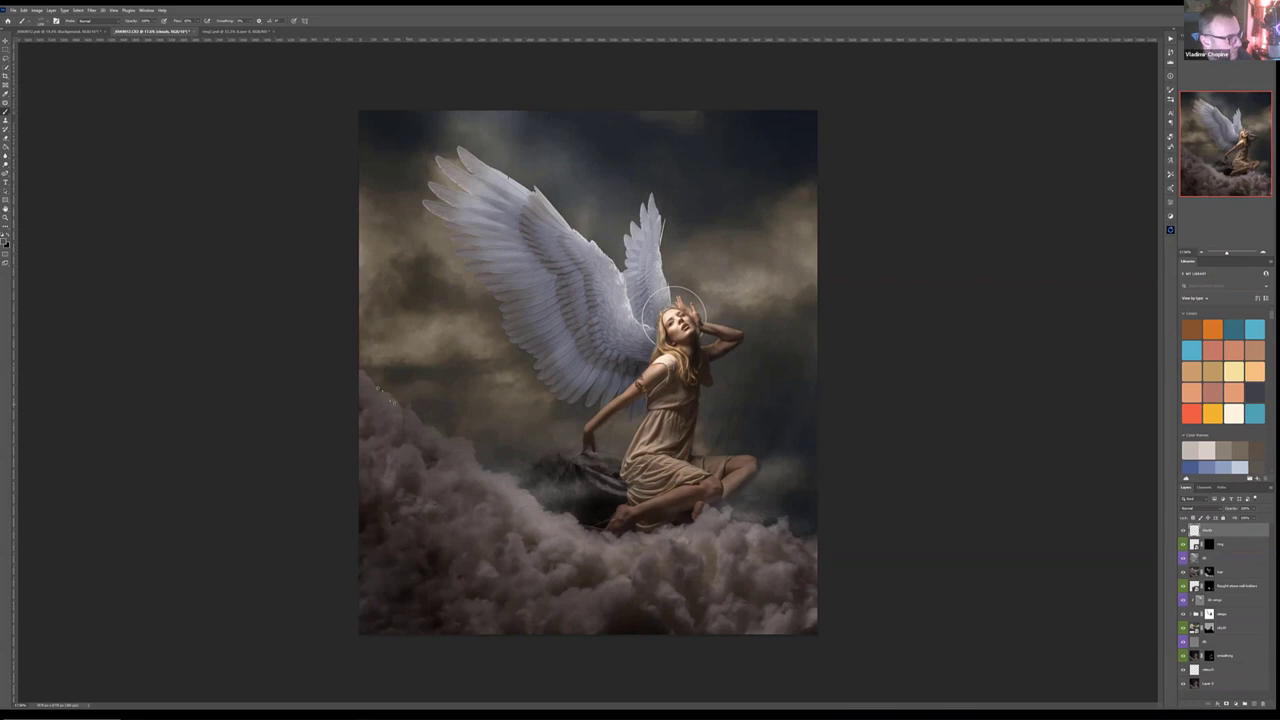
alt+click(418, 336)
click(410, 367)
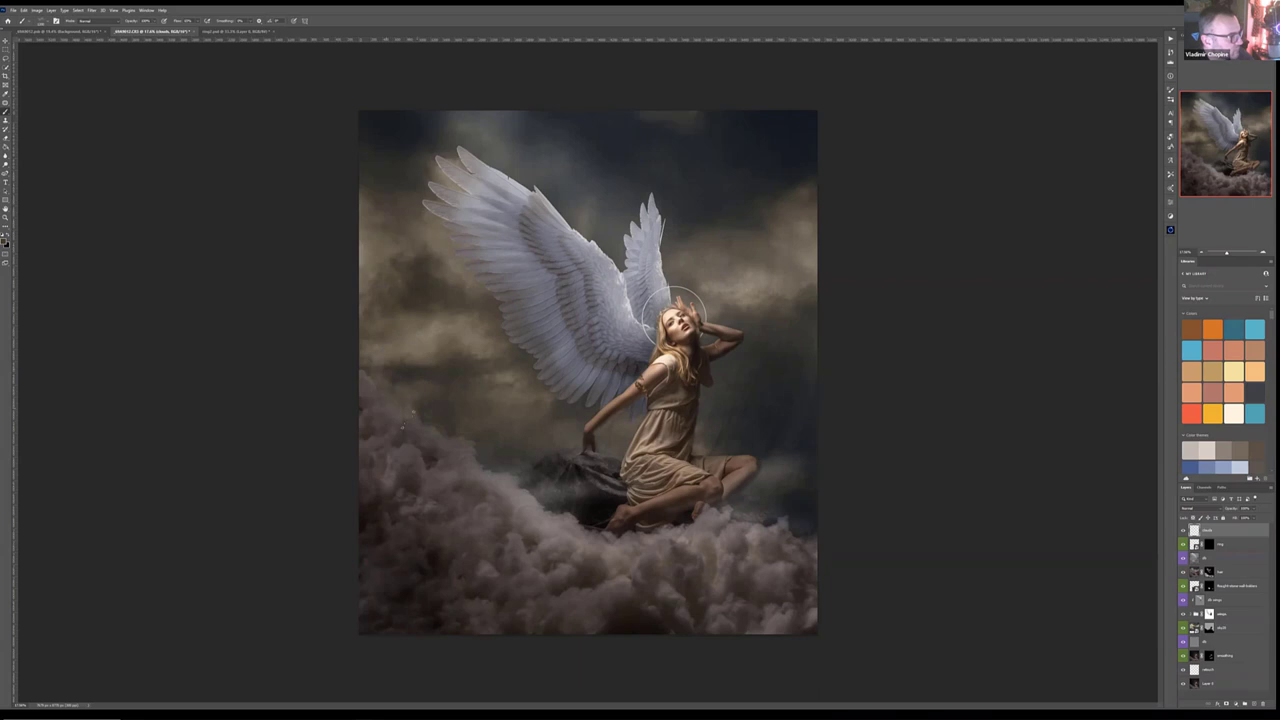
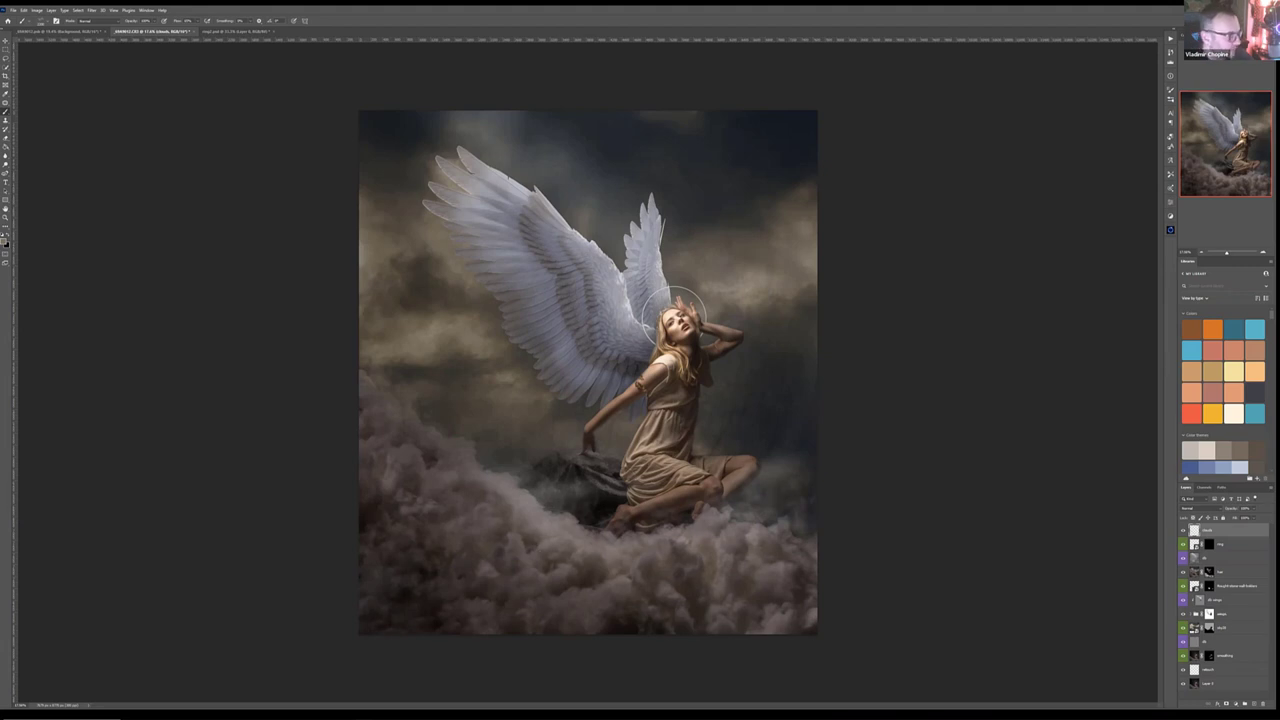
Step: Switch to a new Google Chrome window and open the Daz 3D website
right_click(330, 717)
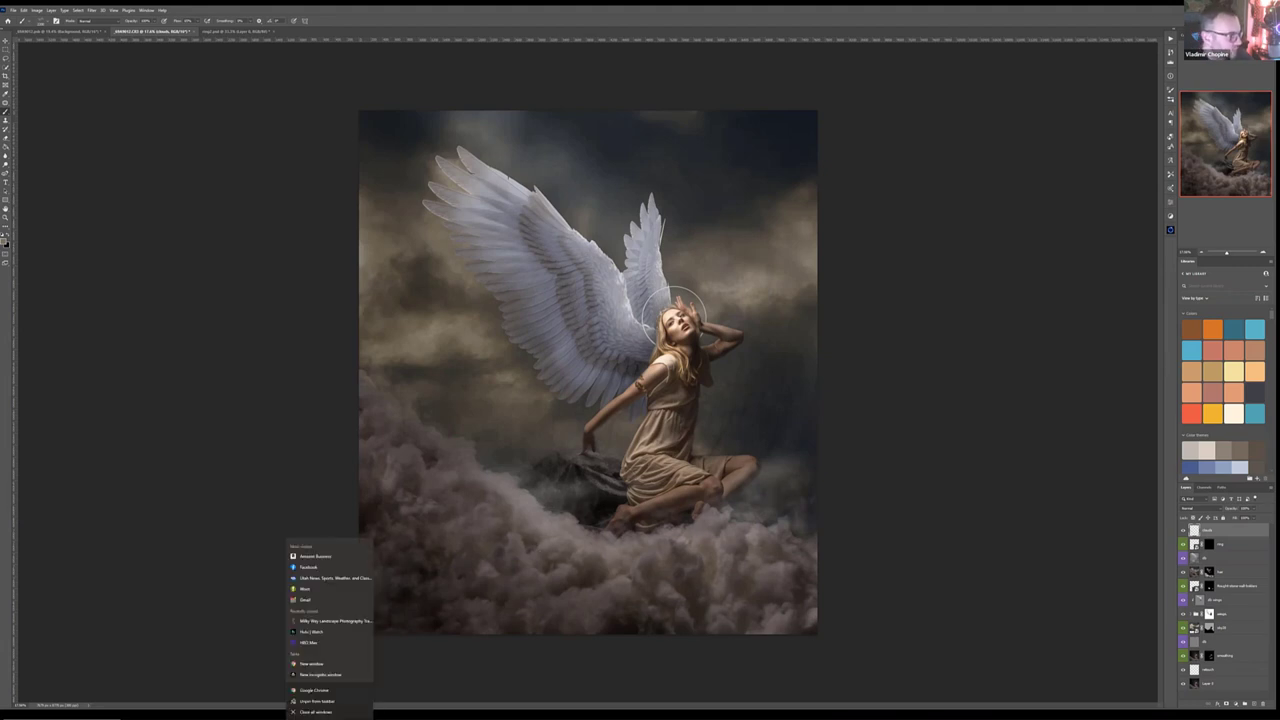
click(312, 691)
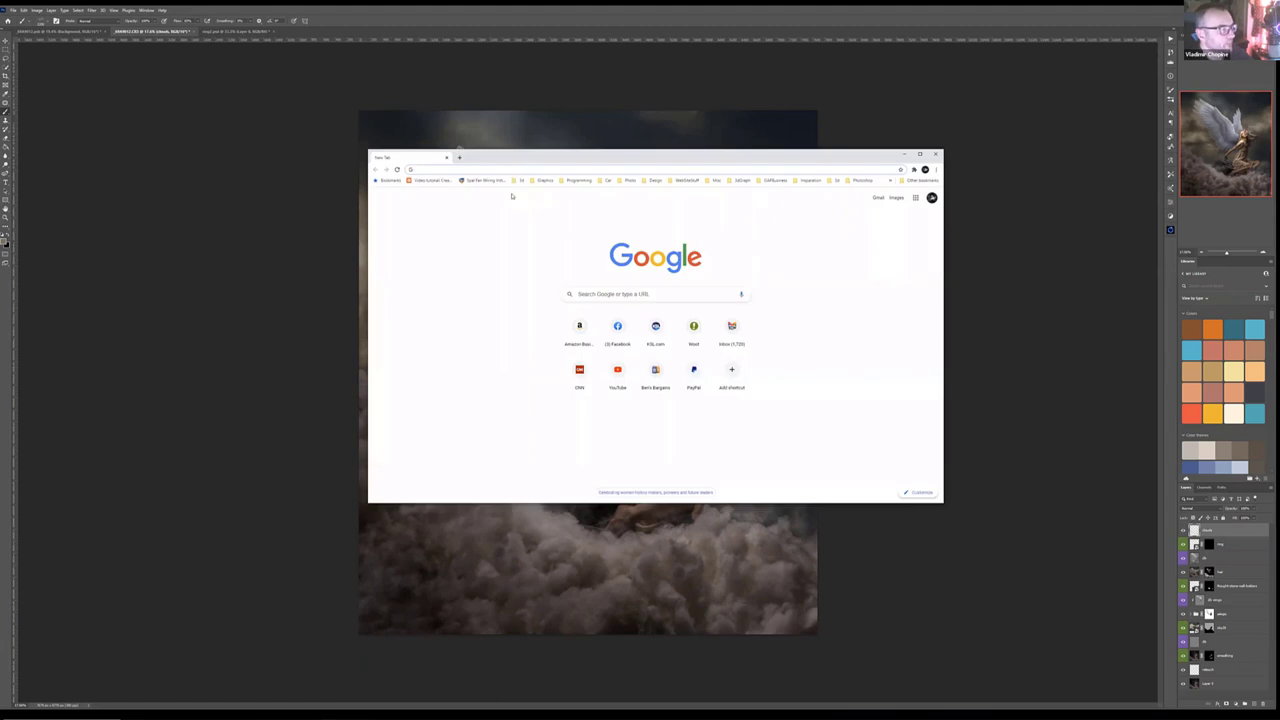
text(daz3d)
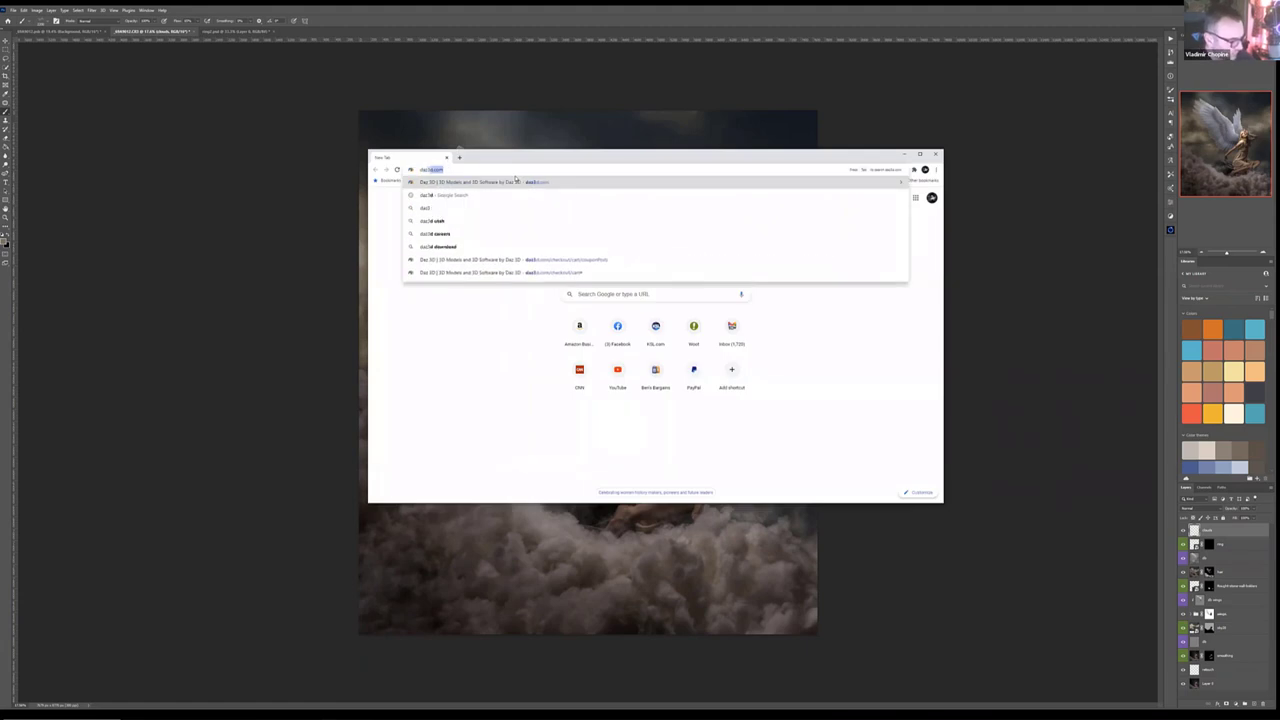
key(Return)
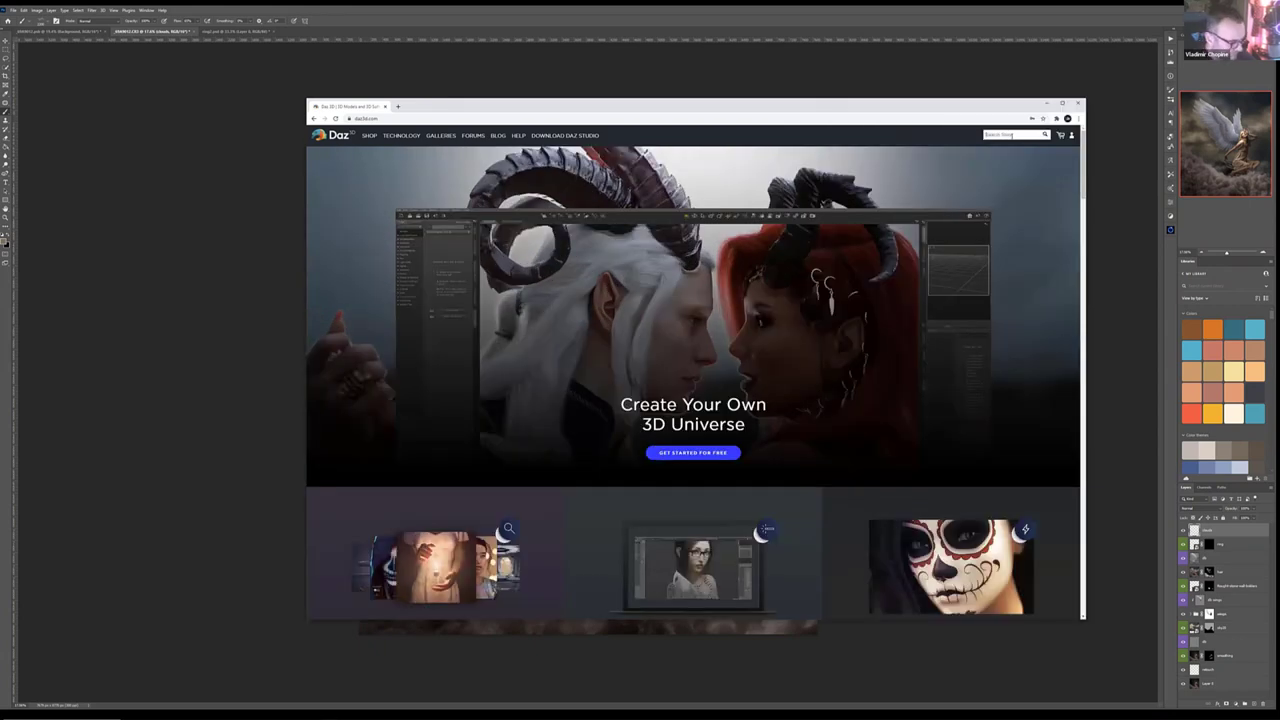
Step: Search the Daz 3D store for "rons", view Ron's Sparks and Embers, and open its artist's product listing
click(1012, 135)
text(total)
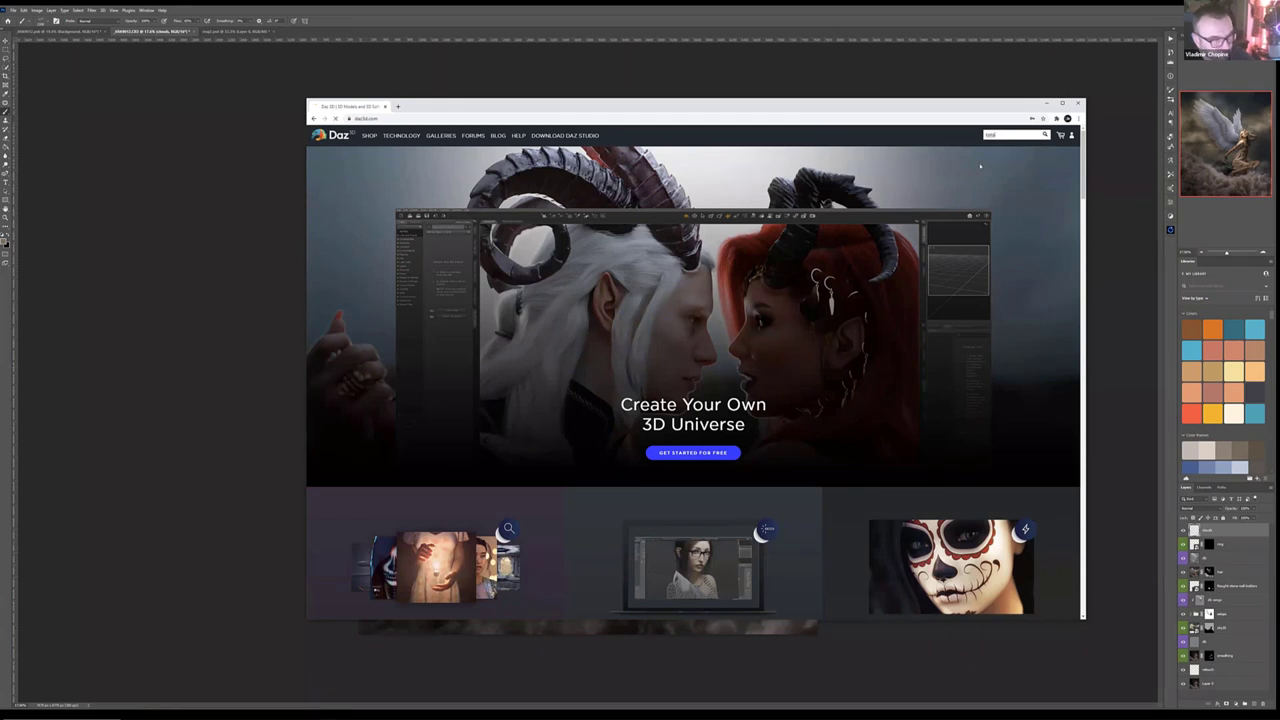
key(Return)
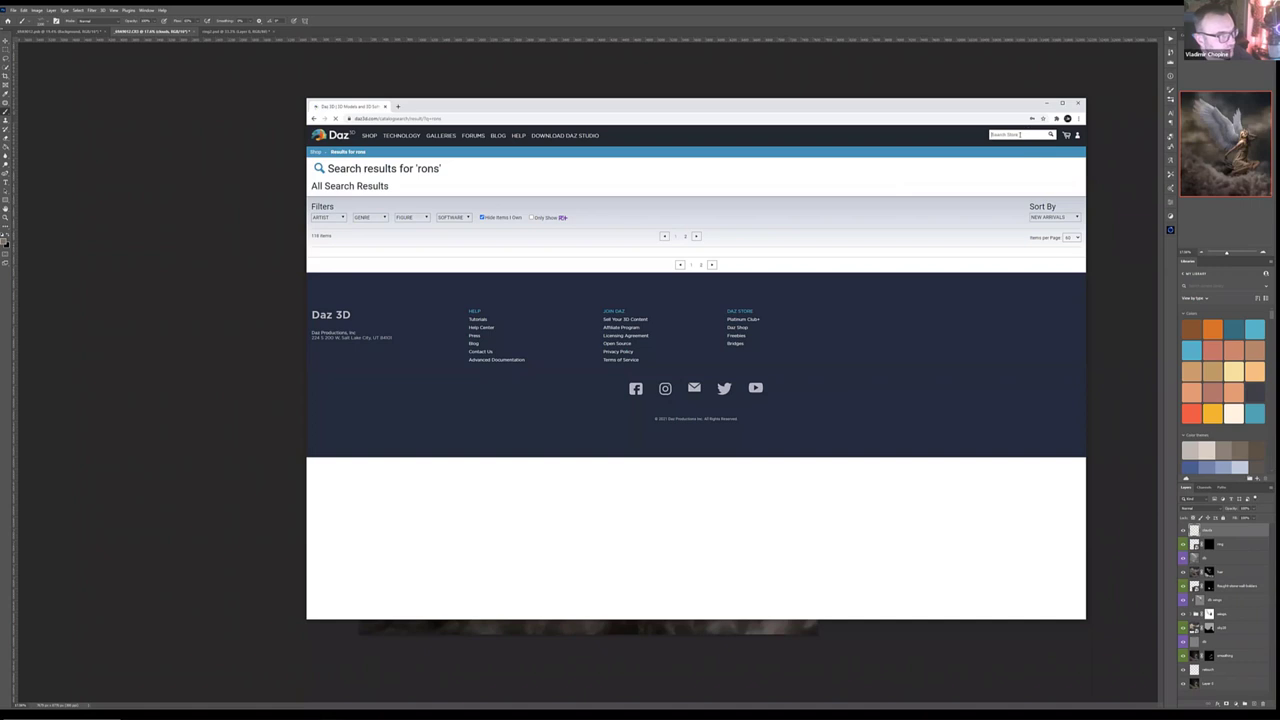
scroll(714, 302, down, 1)
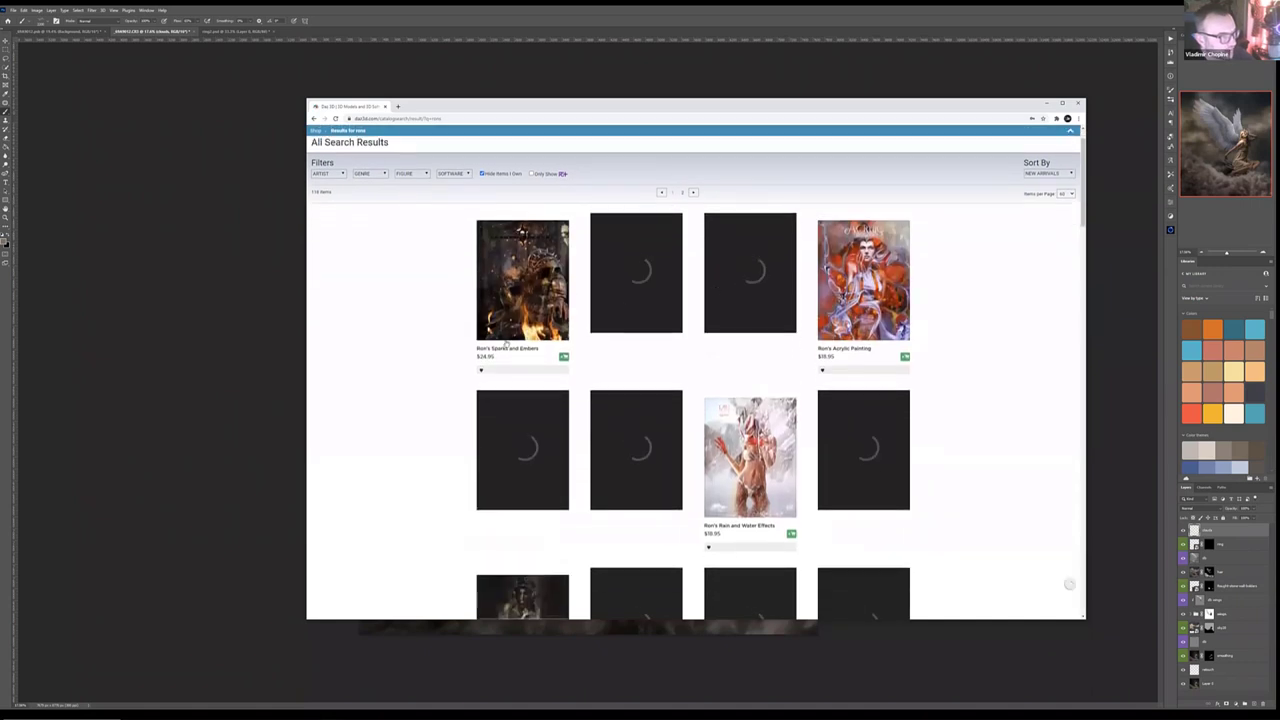
click(527, 267)
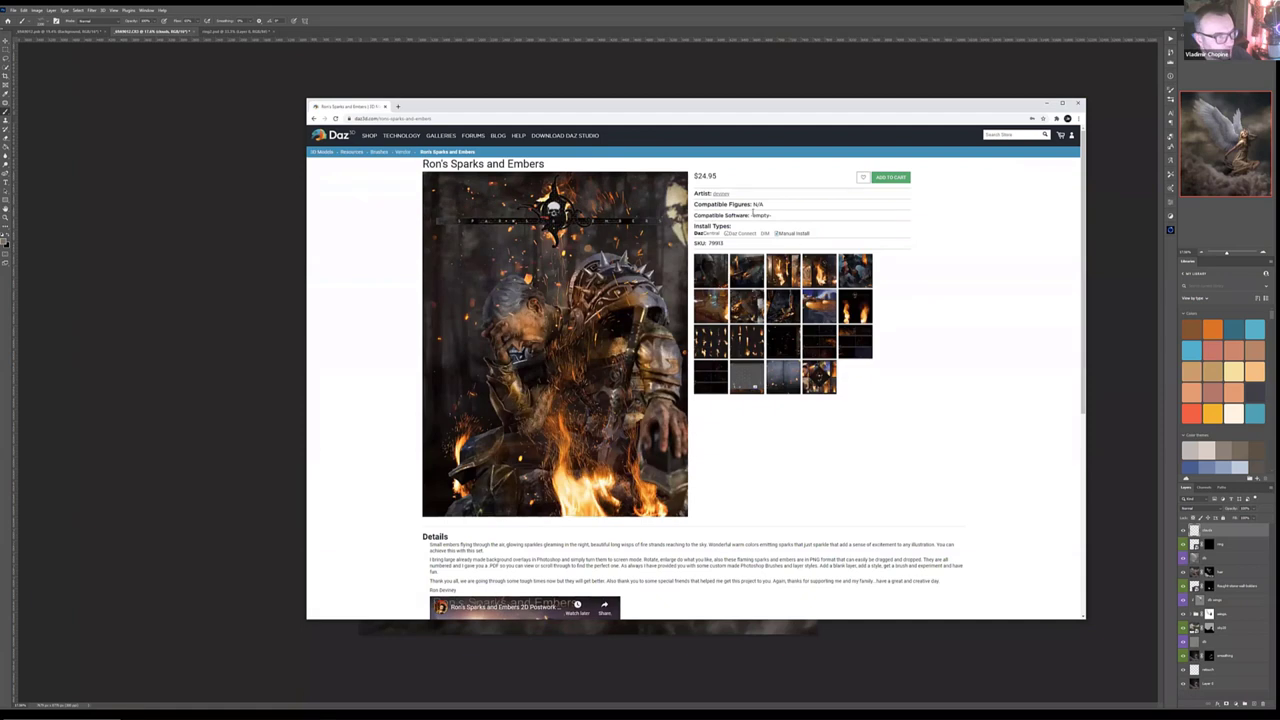
click(726, 195)
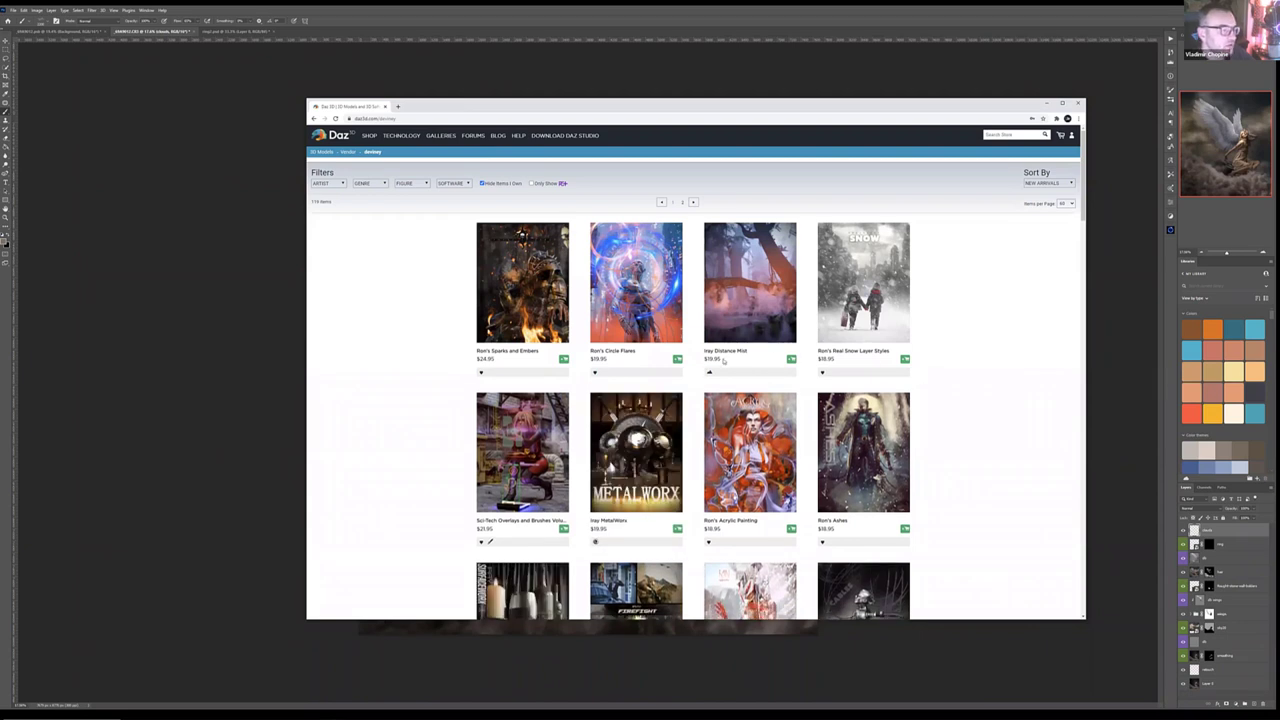
Step: Browse the artist's brush and overlay products with already owned items included, and return to Photoshop
scroll(1069, 584, down, 3)
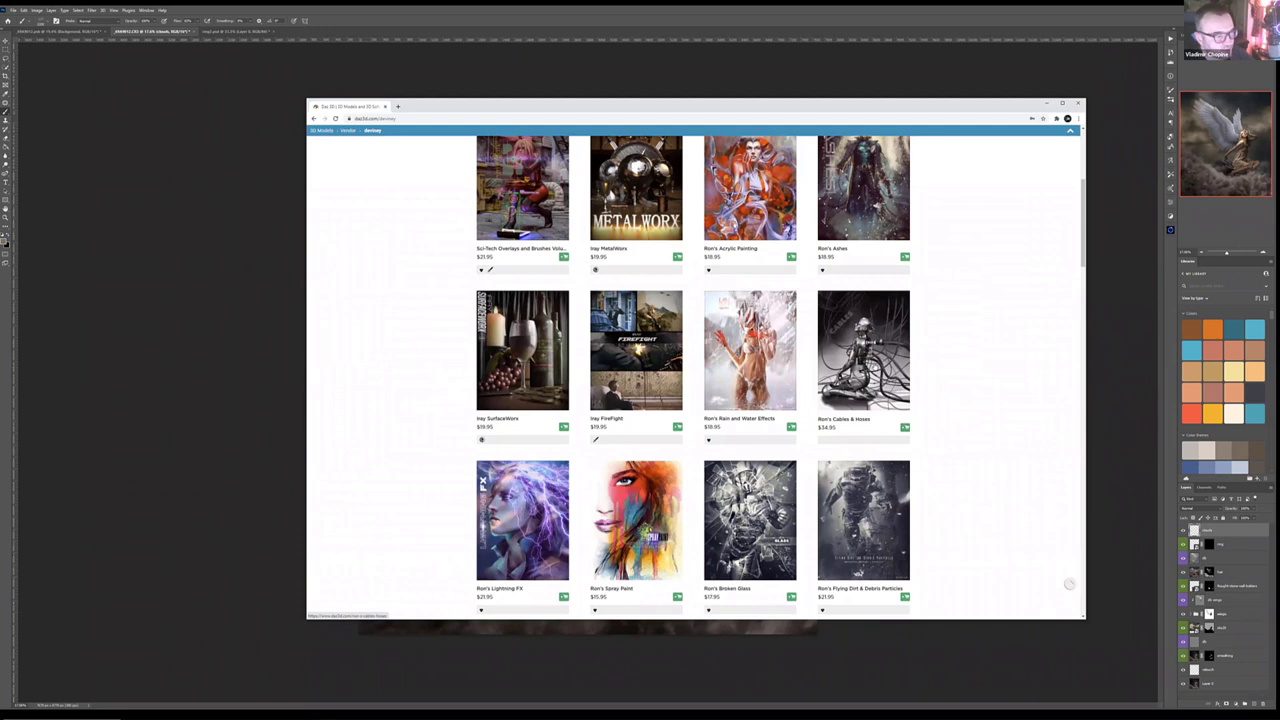
scroll(1069, 584, up, 3)
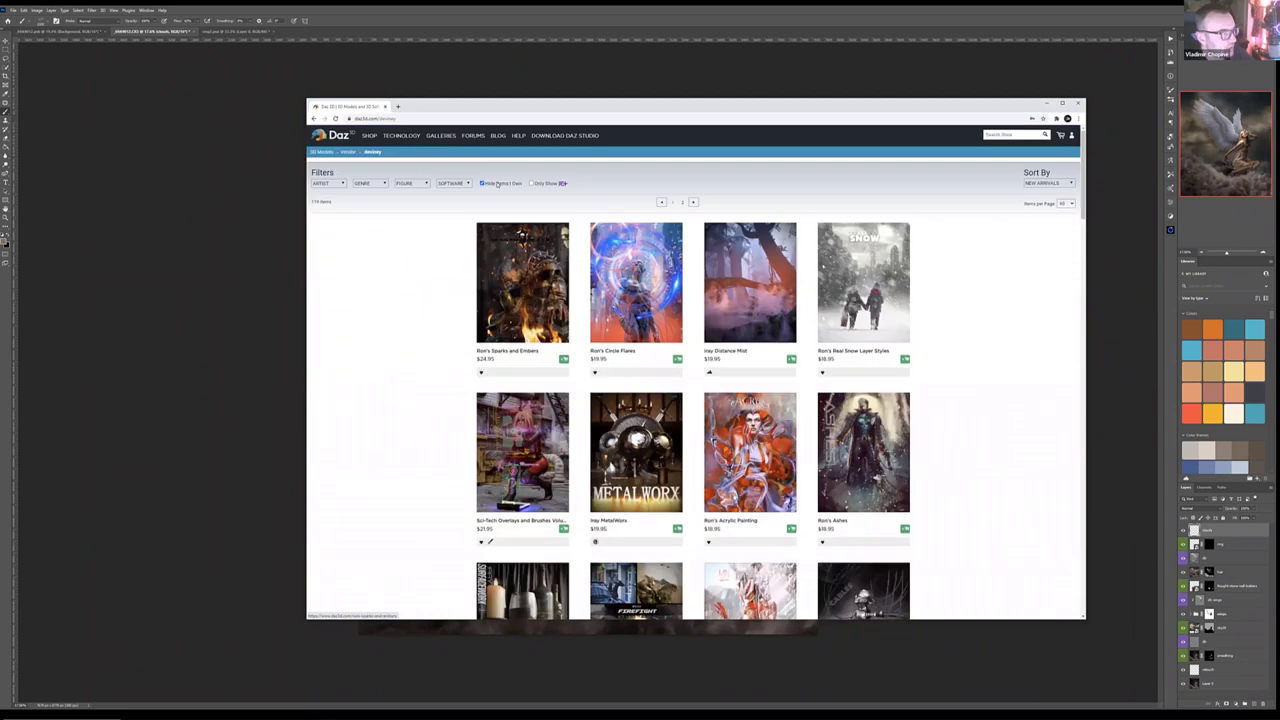
click(481, 184)
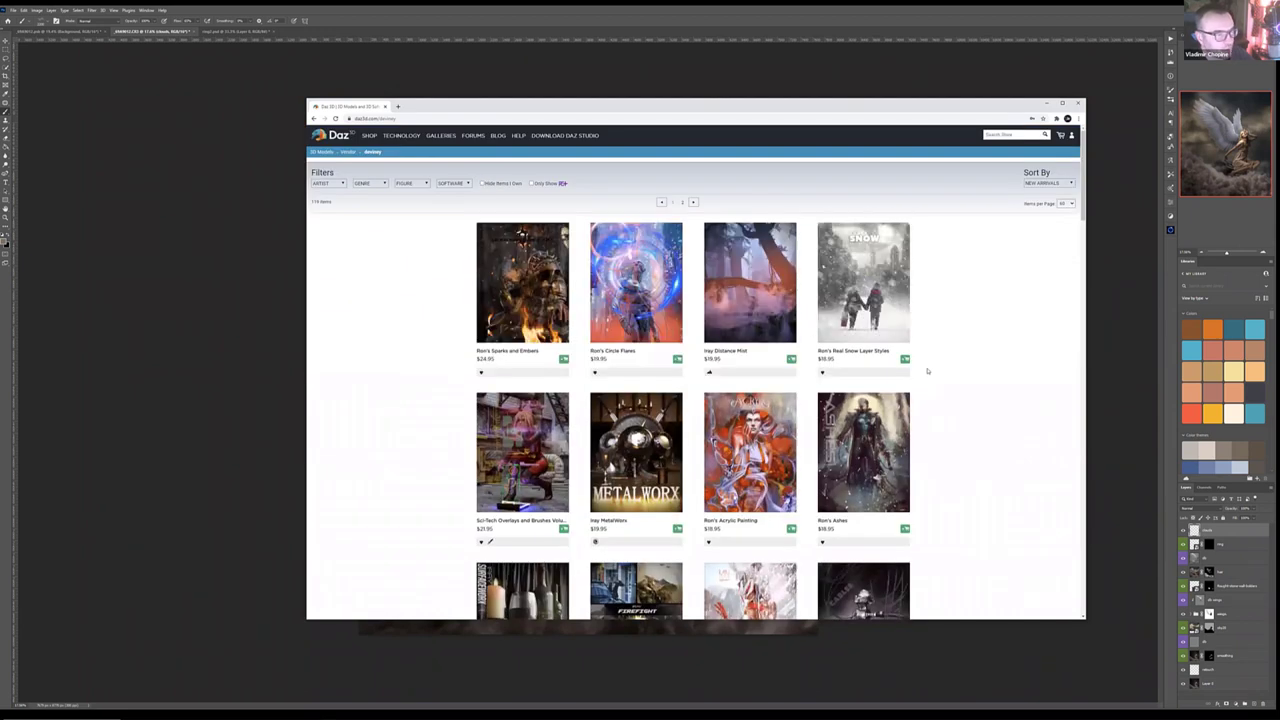
scroll(757, 277, down, 2)
scroll(757, 277, down, 3)
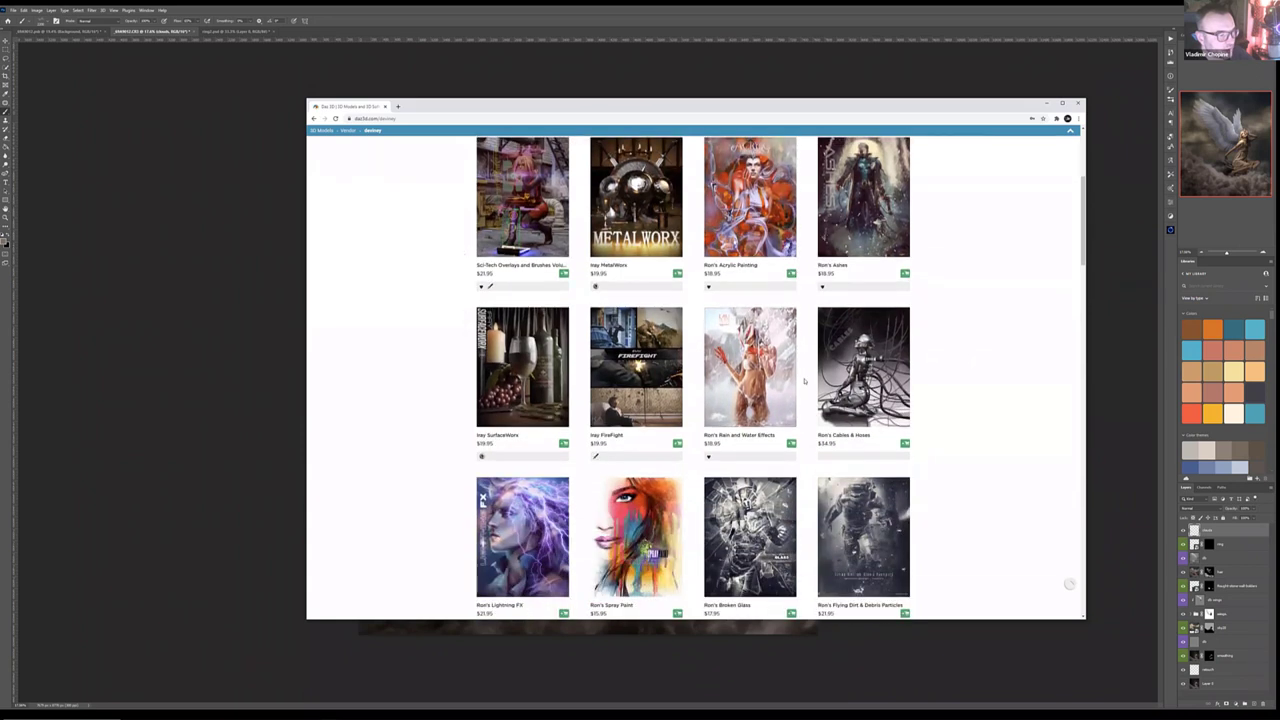
scroll(828, 436, down, 2)
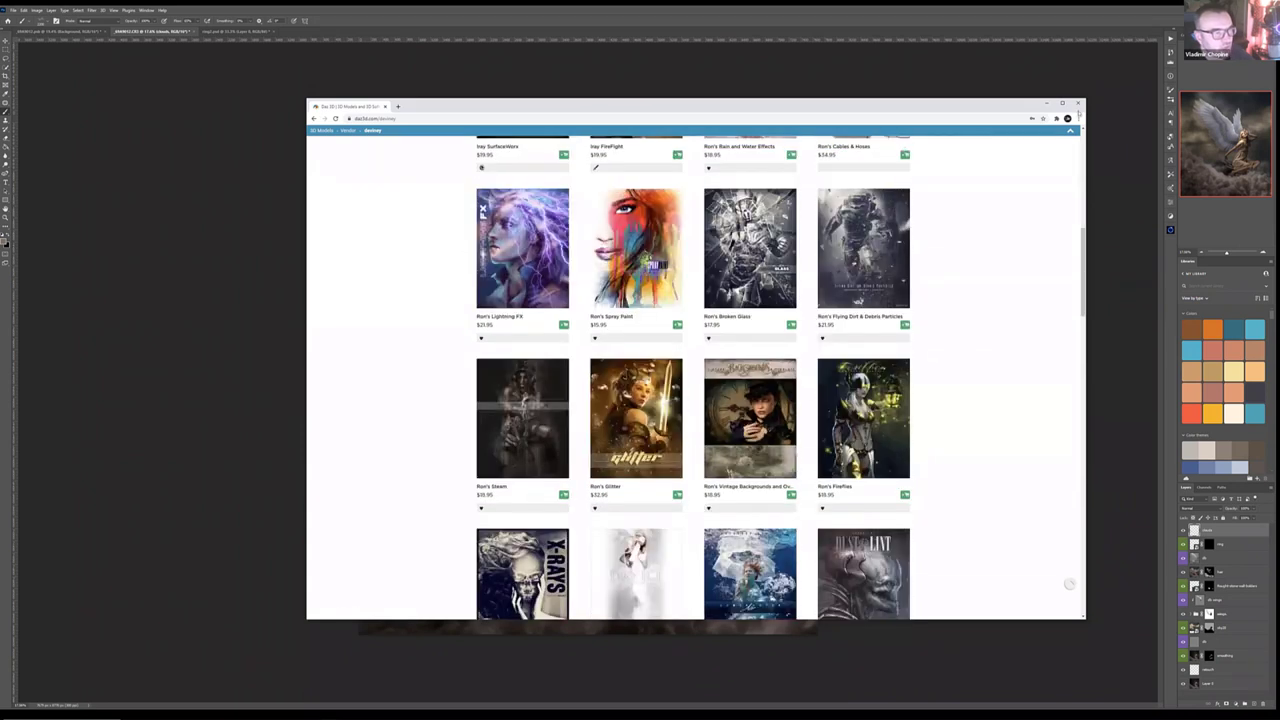
click(1046, 103)
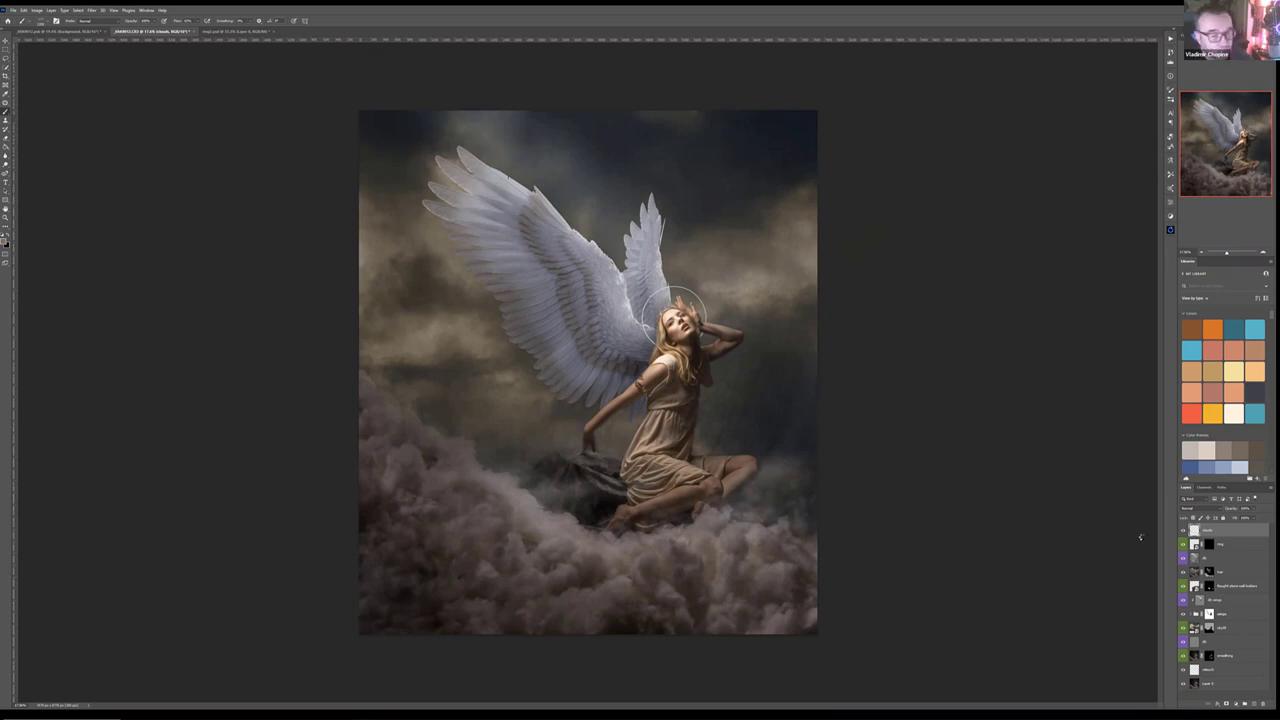
Step: Stamp all visible layers into a new top layer and name it "glow"
key(ctrl+shift+alt+e)
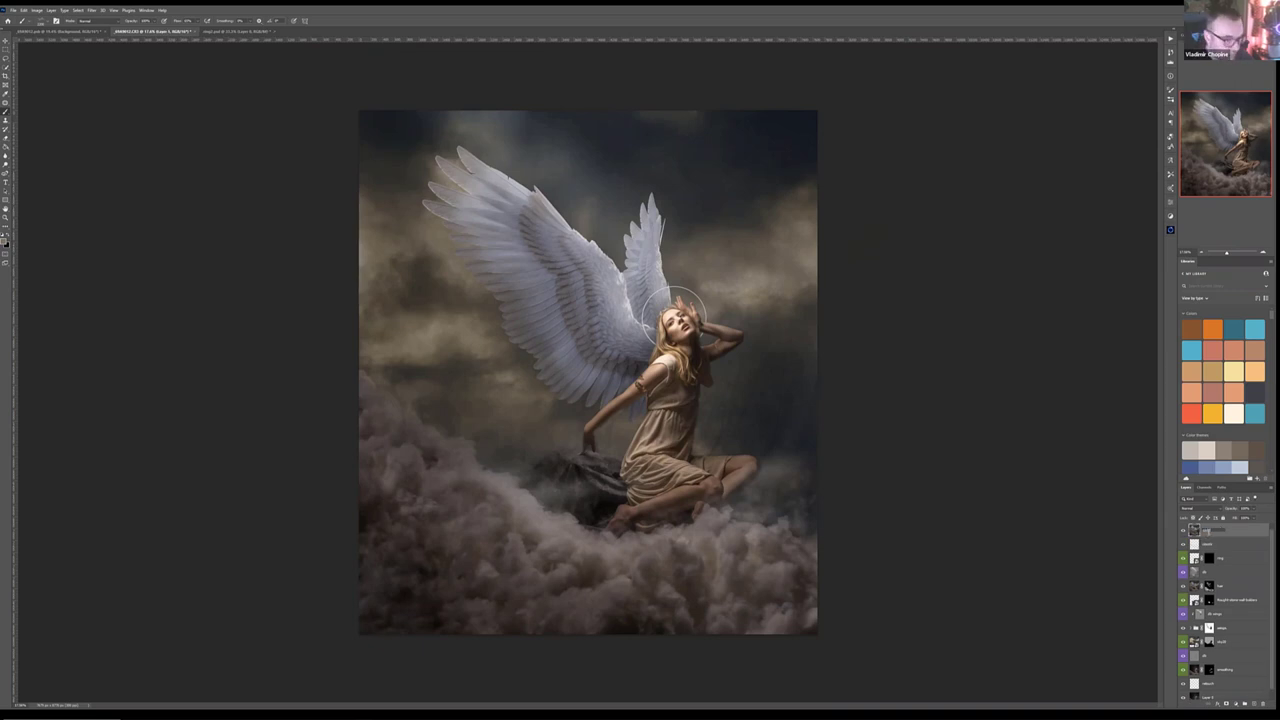
key(Return)
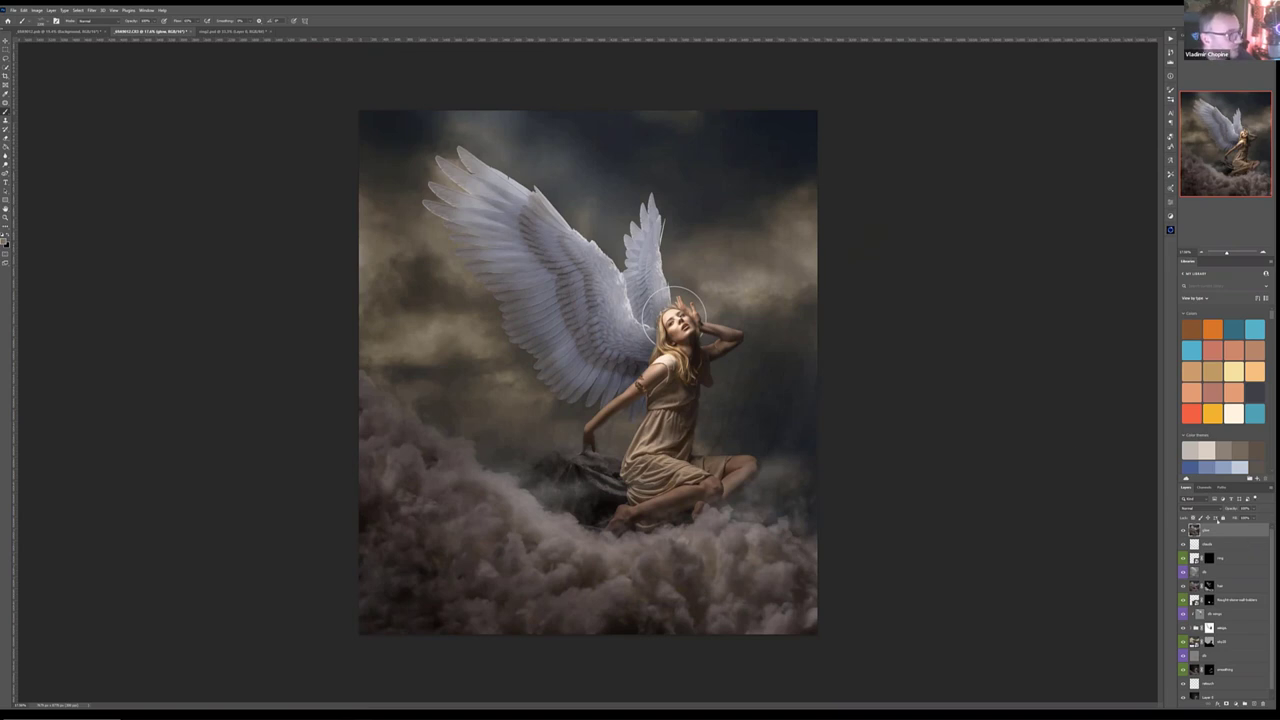
key(v)
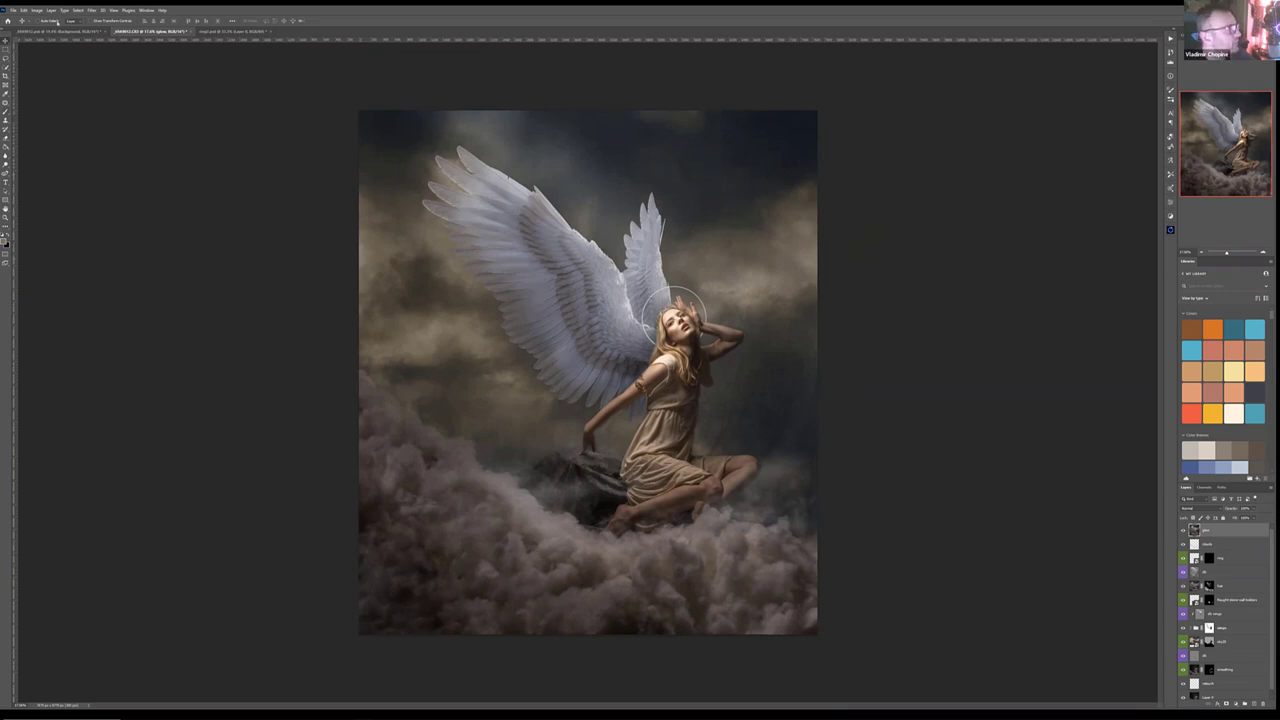
Step: Apply a Gaussian Blur with a radius of about 24 pixels to the glow layer
click(90, 11)
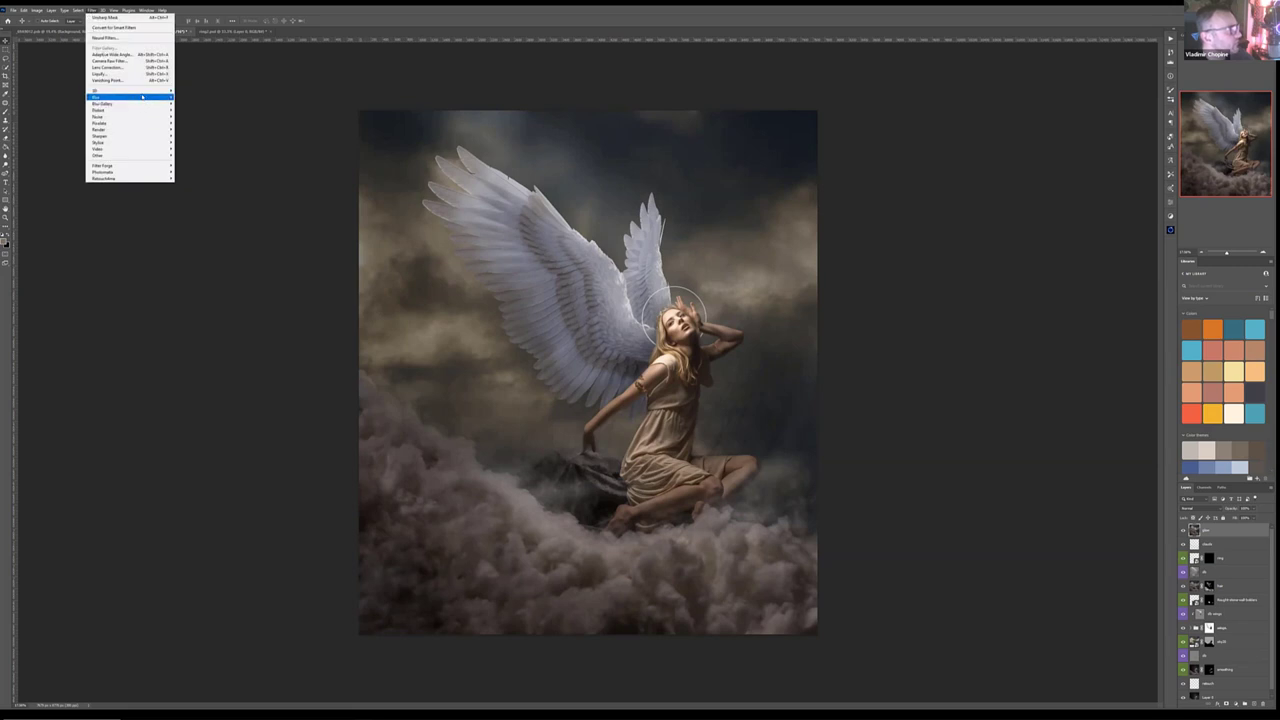
mouse_move(143, 96)
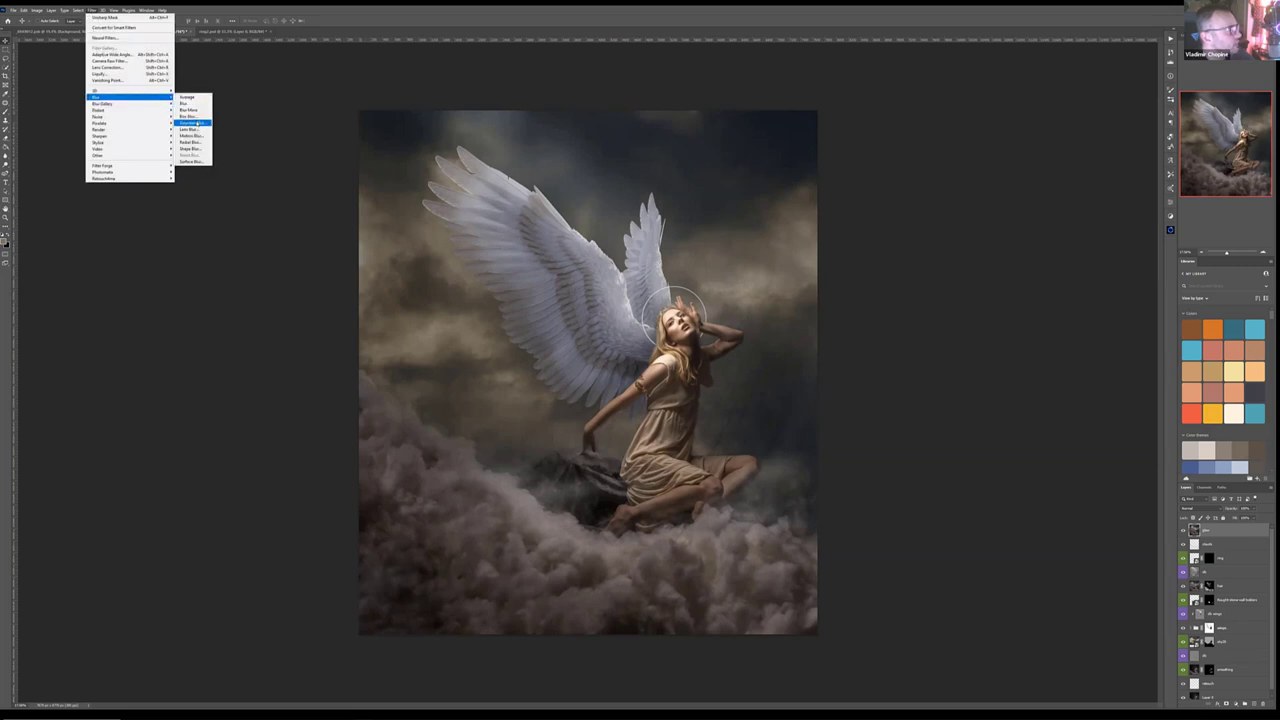
click(192, 123)
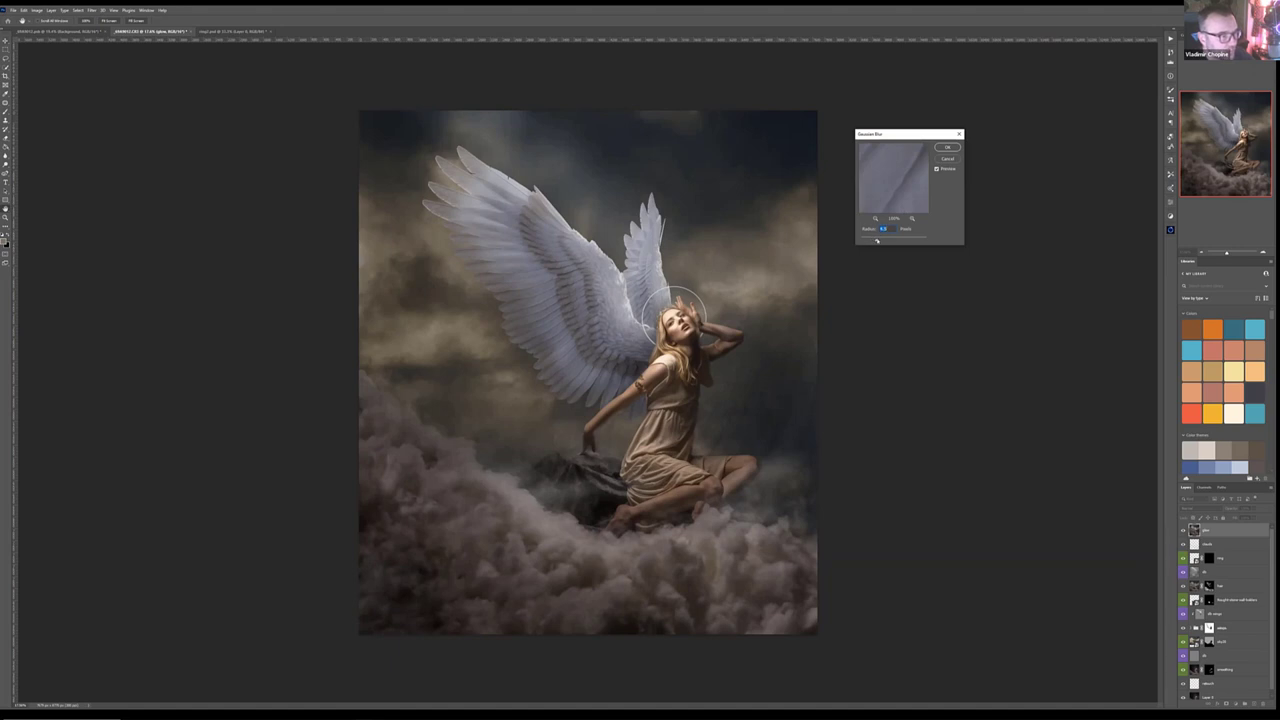
drag(876, 241, 884, 241)
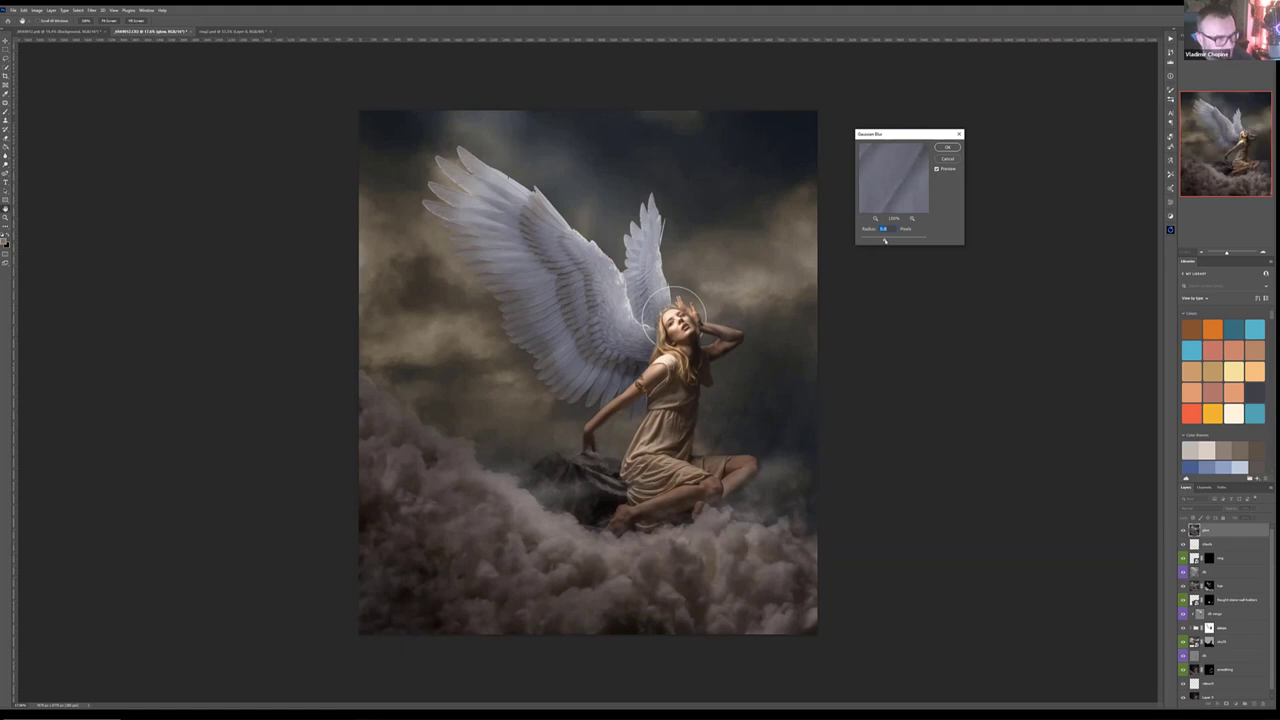
text(10)
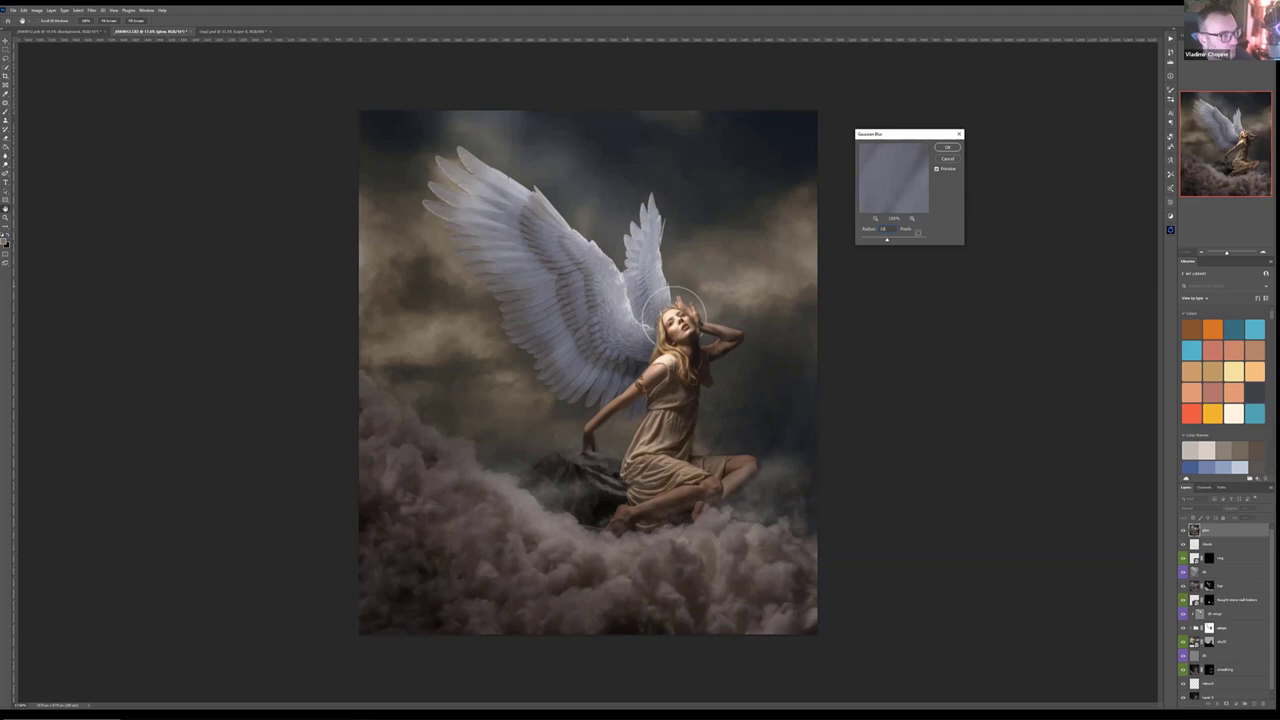
drag(886, 241, 890, 241)
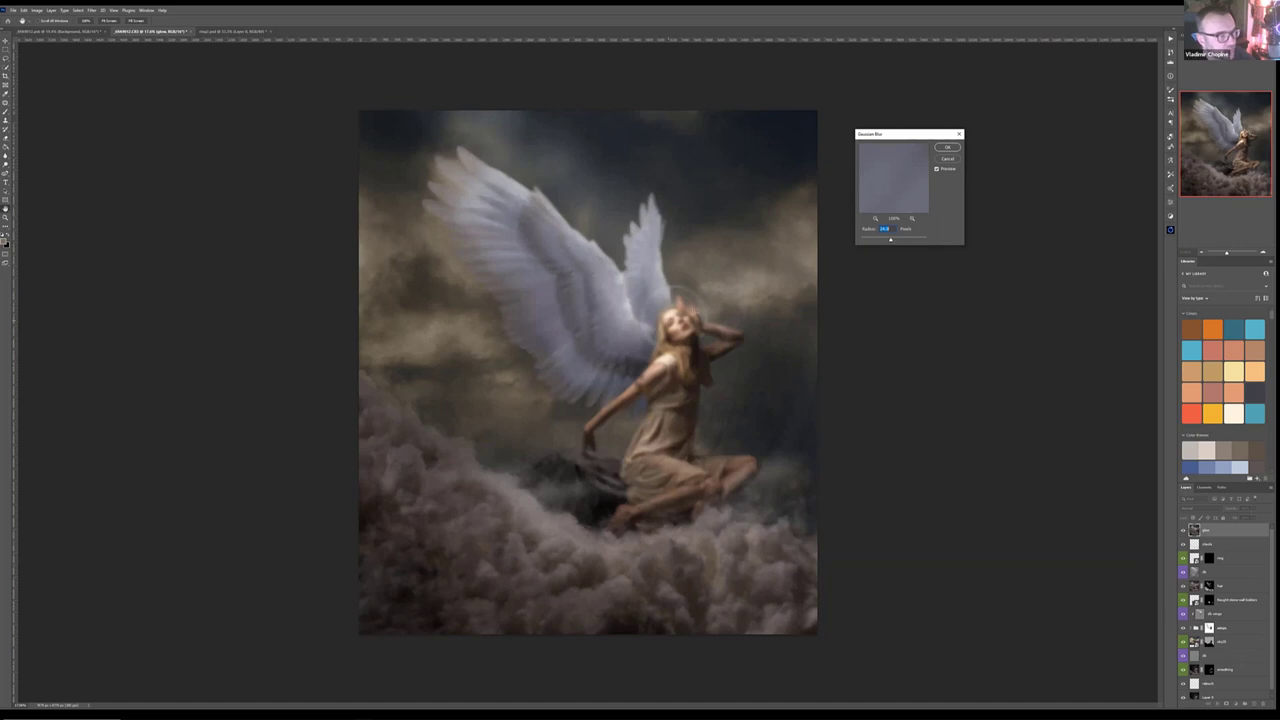
click(947, 147)
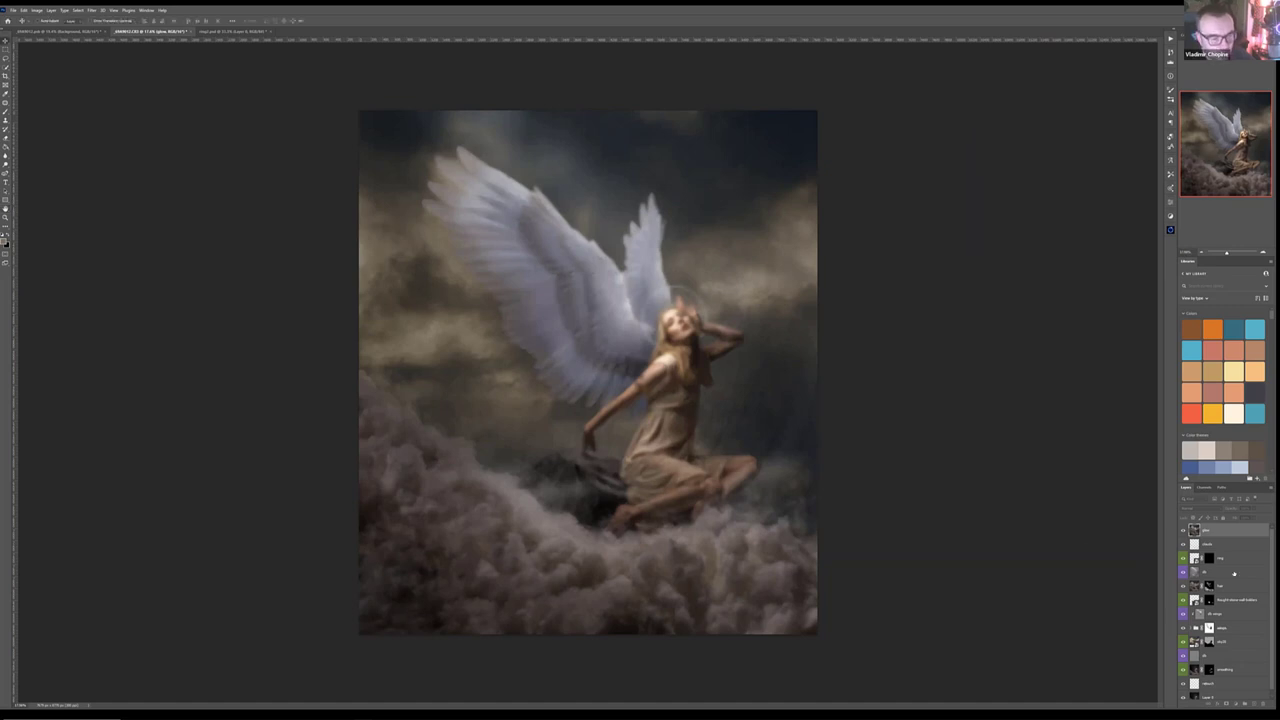
Step: Set the glow layer's blend mode to Screen and add a black layer mask that hides it
click(1205, 509)
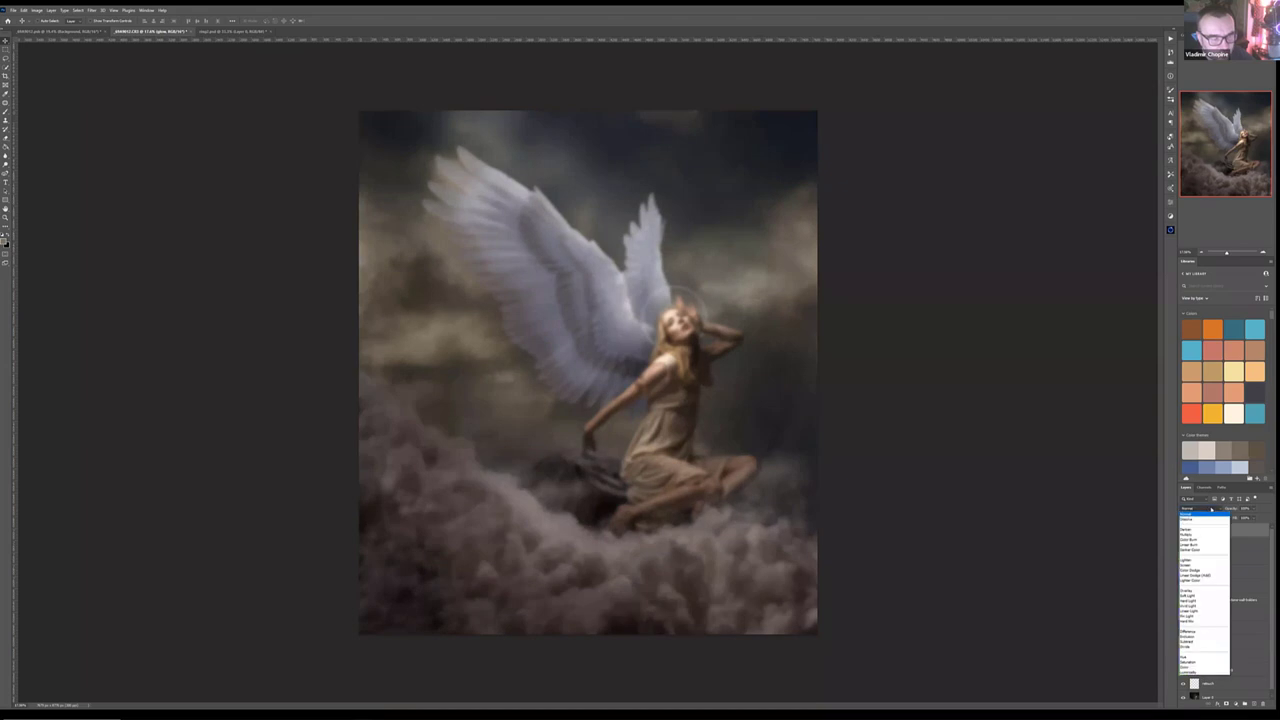
click(1190, 566)
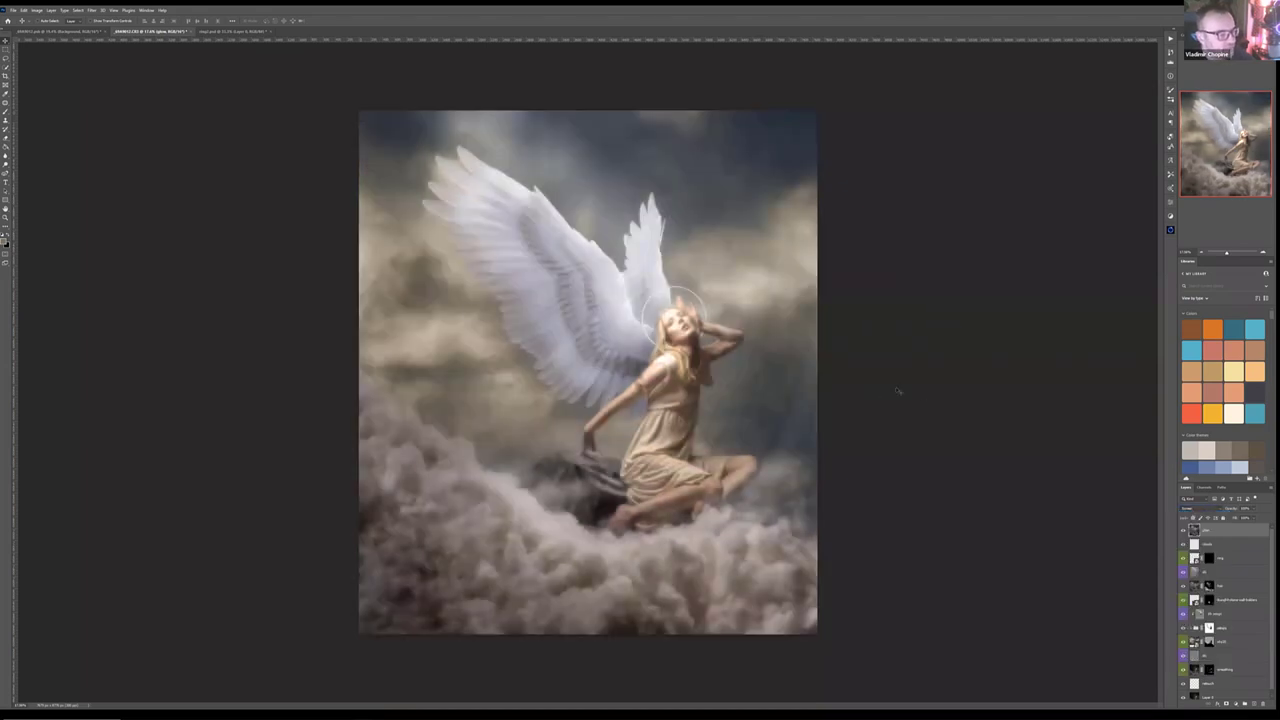
alt+click(1226, 703)
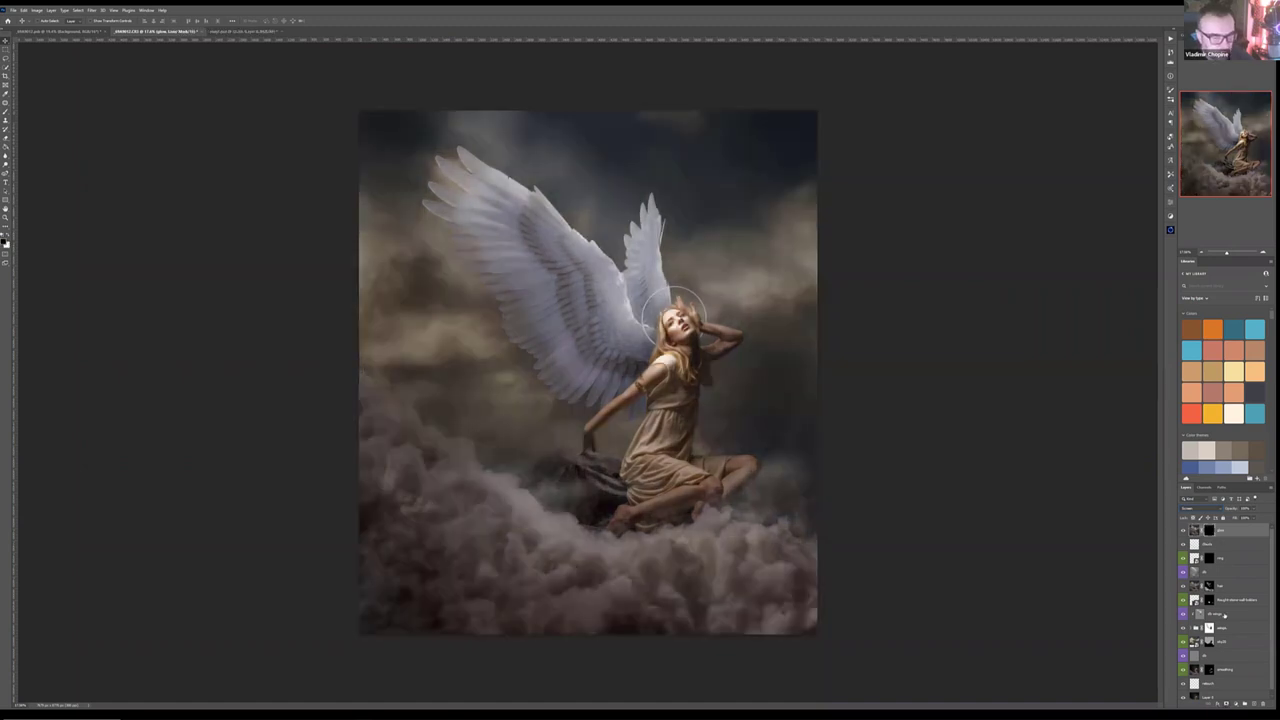
Step: Paint white on the glow layer's mask with a soft brush to reveal the glow over the wings and the angel
key(b)
right_click(651, 195)
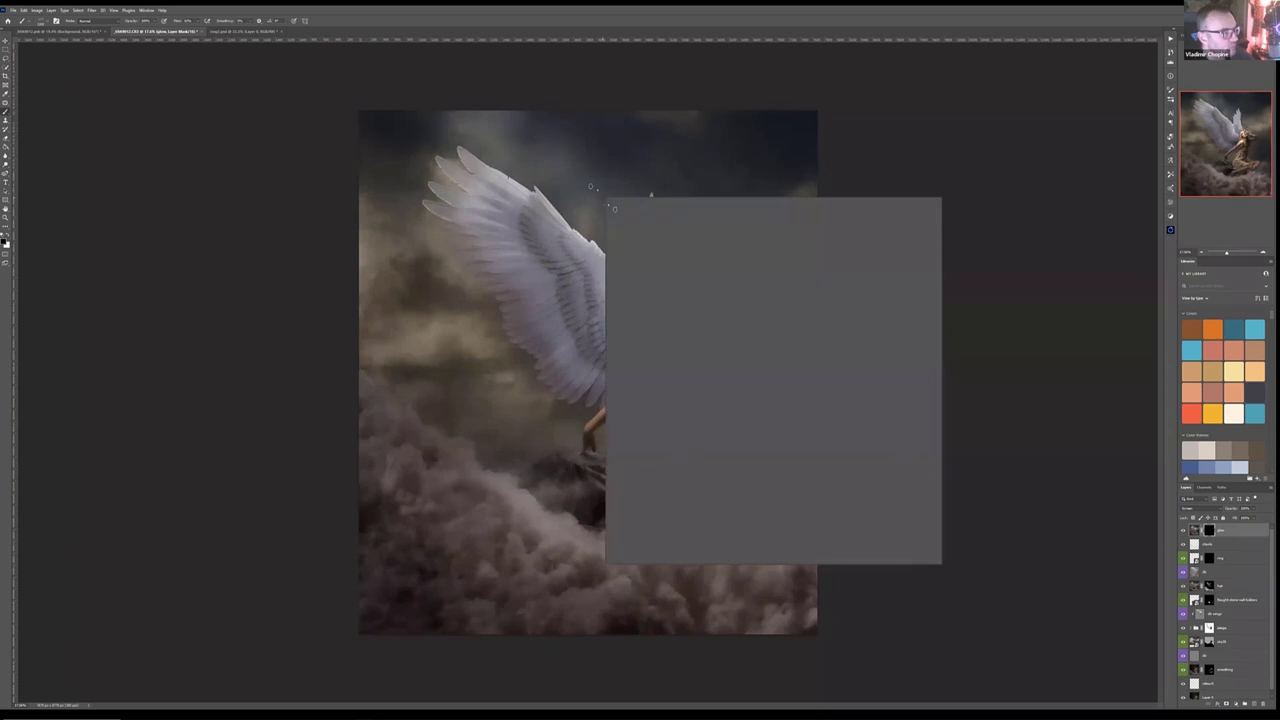
click(633, 280)
click(158, 118)
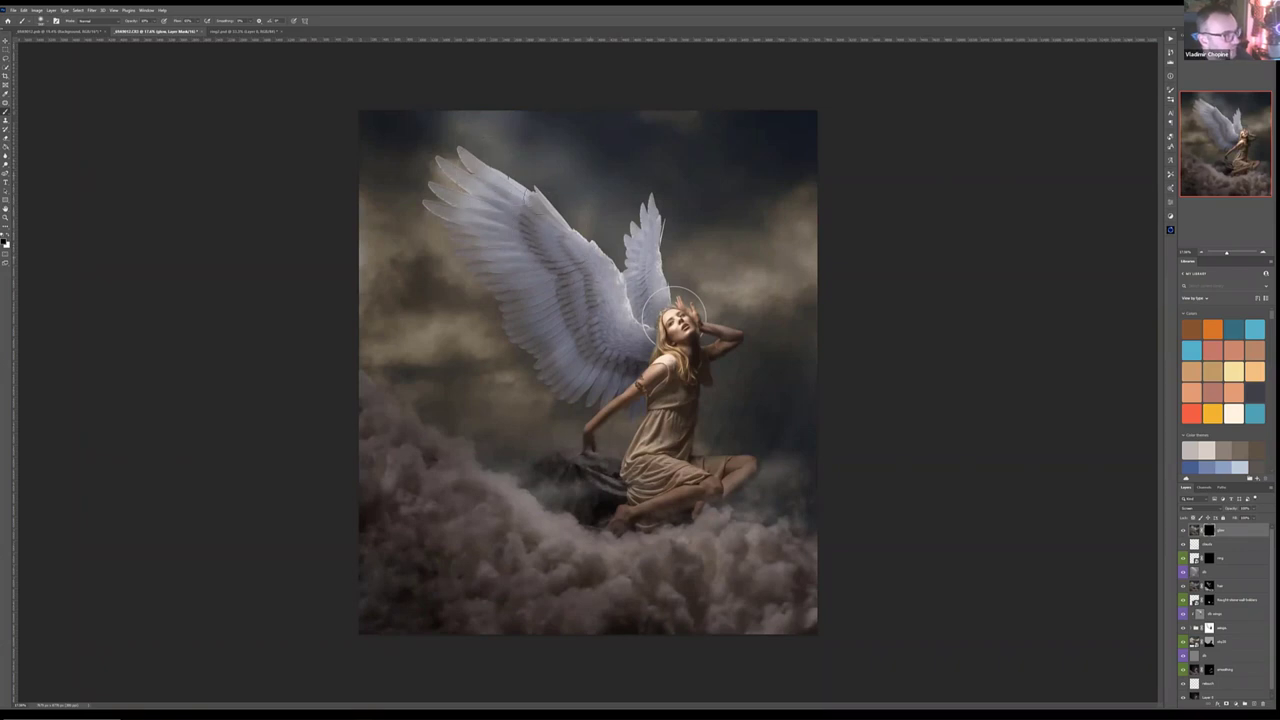
key(x)
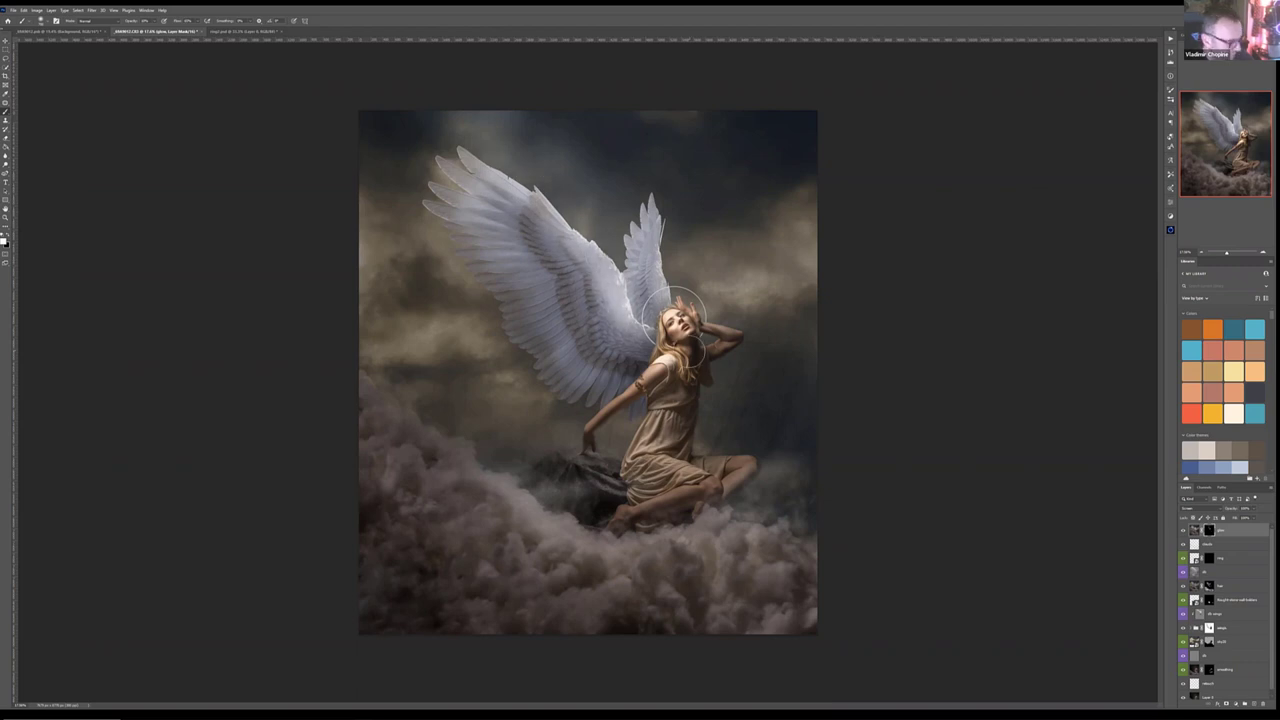
scroll(676, 305, up, 3)
scroll(671, 241, up, 2)
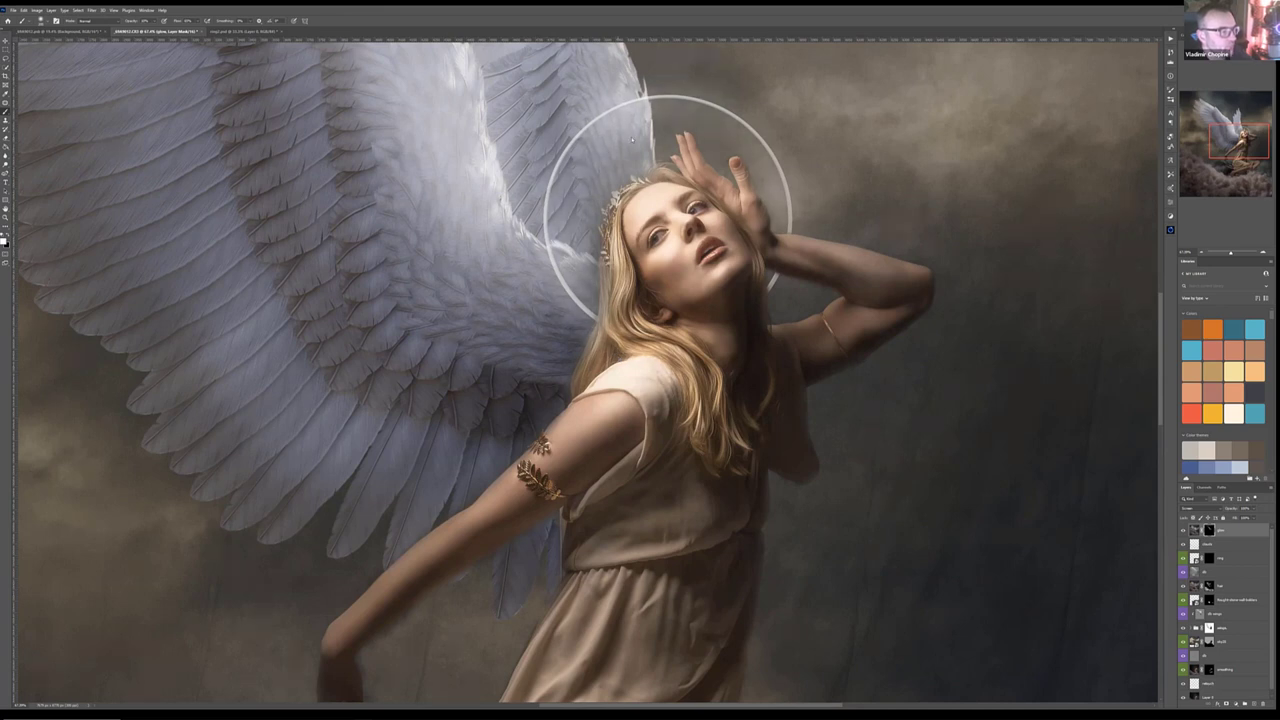
scroll(578, 250, down, 2)
scroll(581, 243, down, 2)
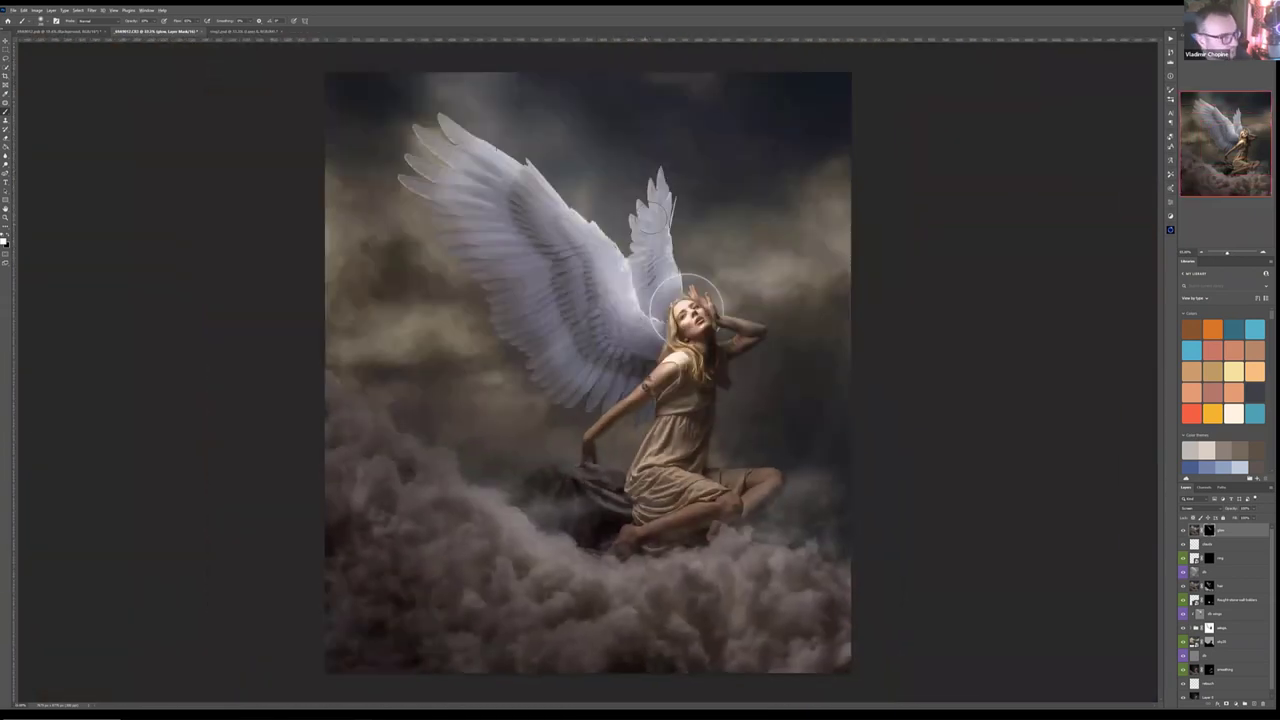
drag(660, 240, 668, 277)
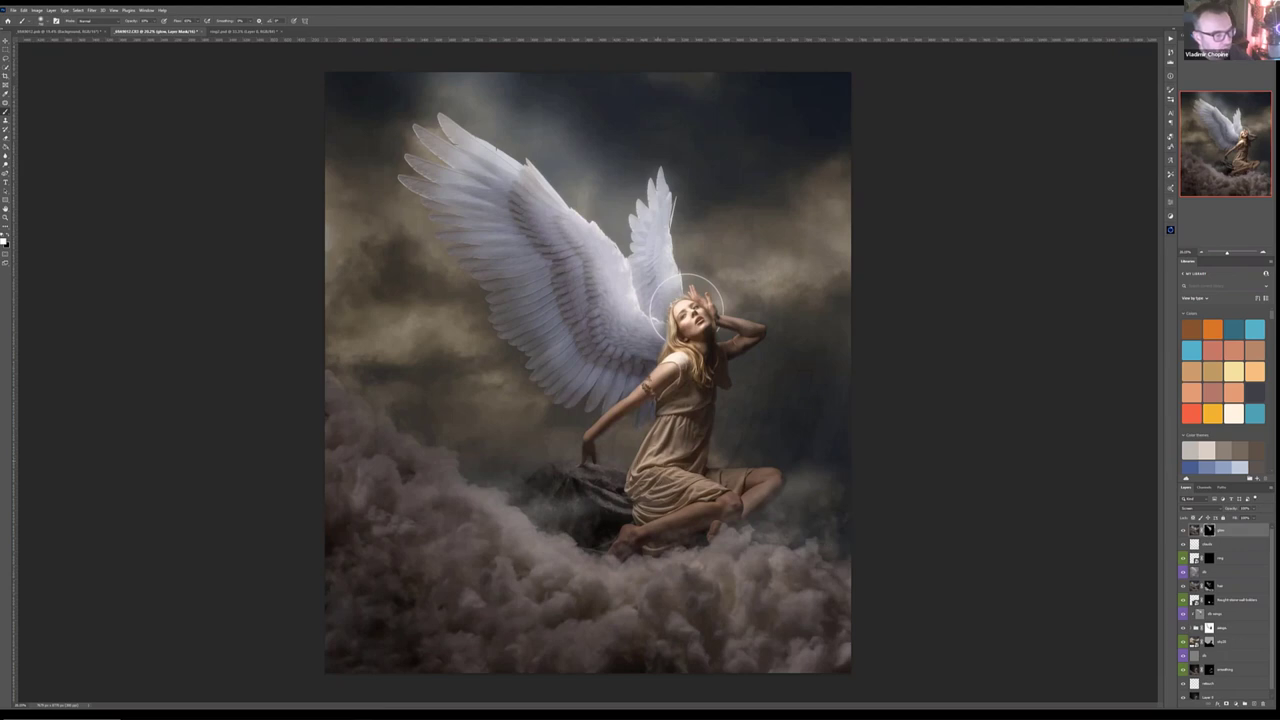
Step: Toggle the glow layer's visibility to compare the image with and without the glow
click(1185, 531)
click(1185, 531)
click(1185, 531)
click(1185, 531)
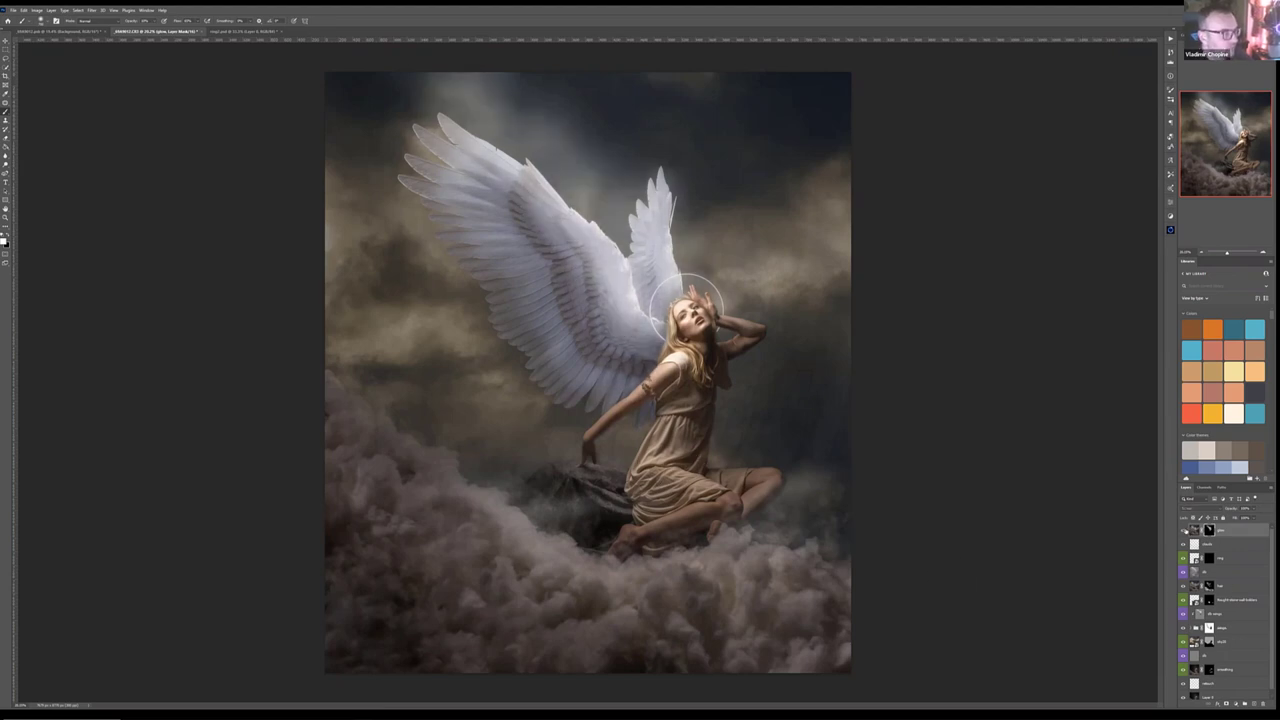
Step: Compare the whole composite at a smaller view size with the glow layer hidden and shown
key(ctrl+minus)
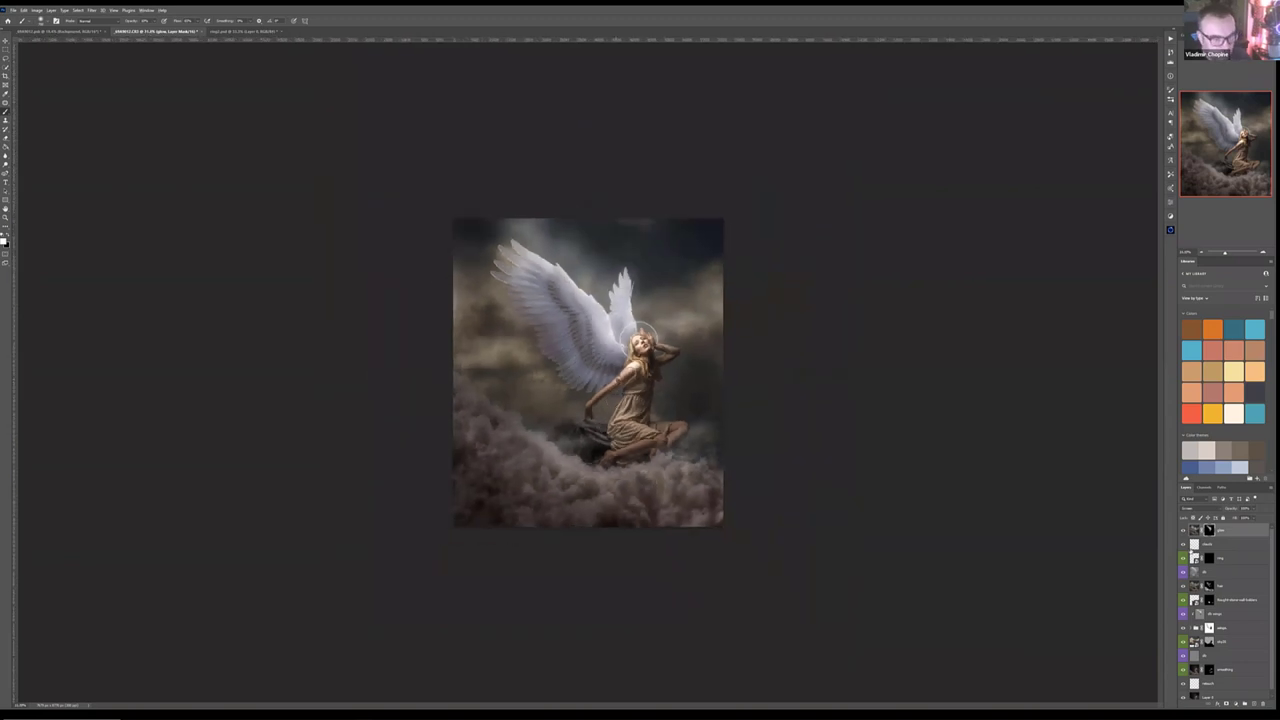
click(1183, 530)
click(1183, 530)
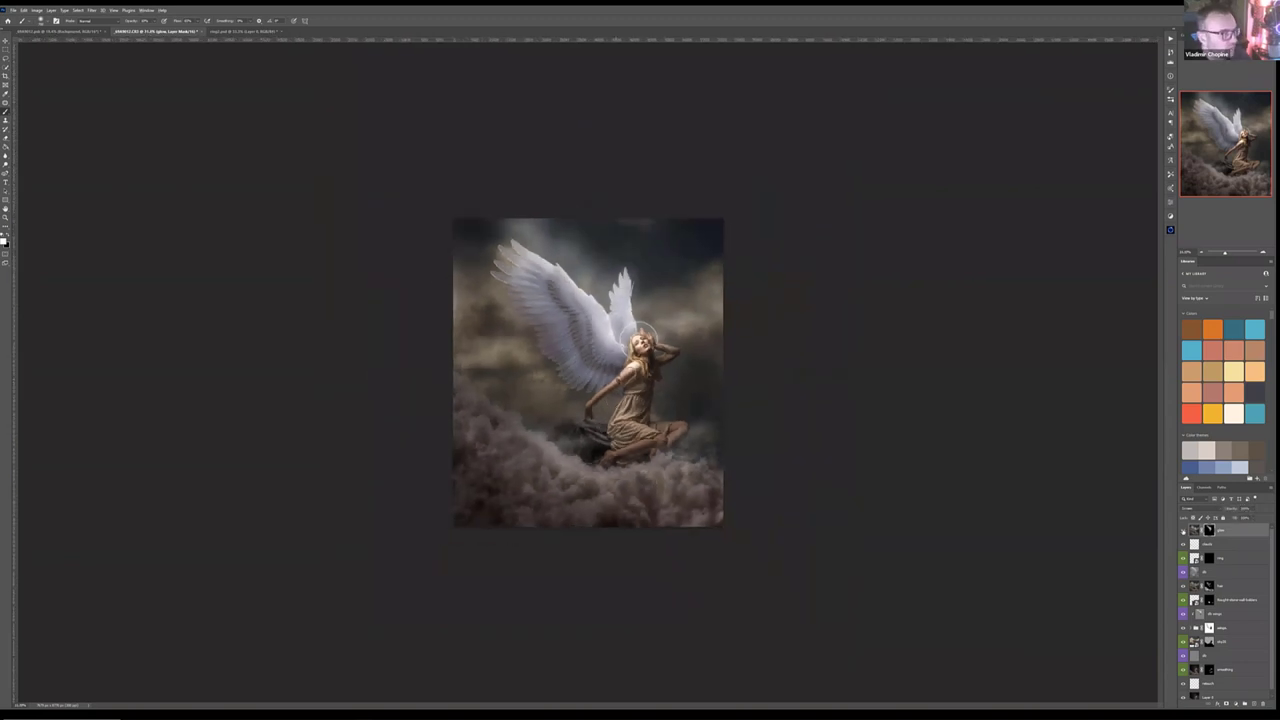
click(1183, 530)
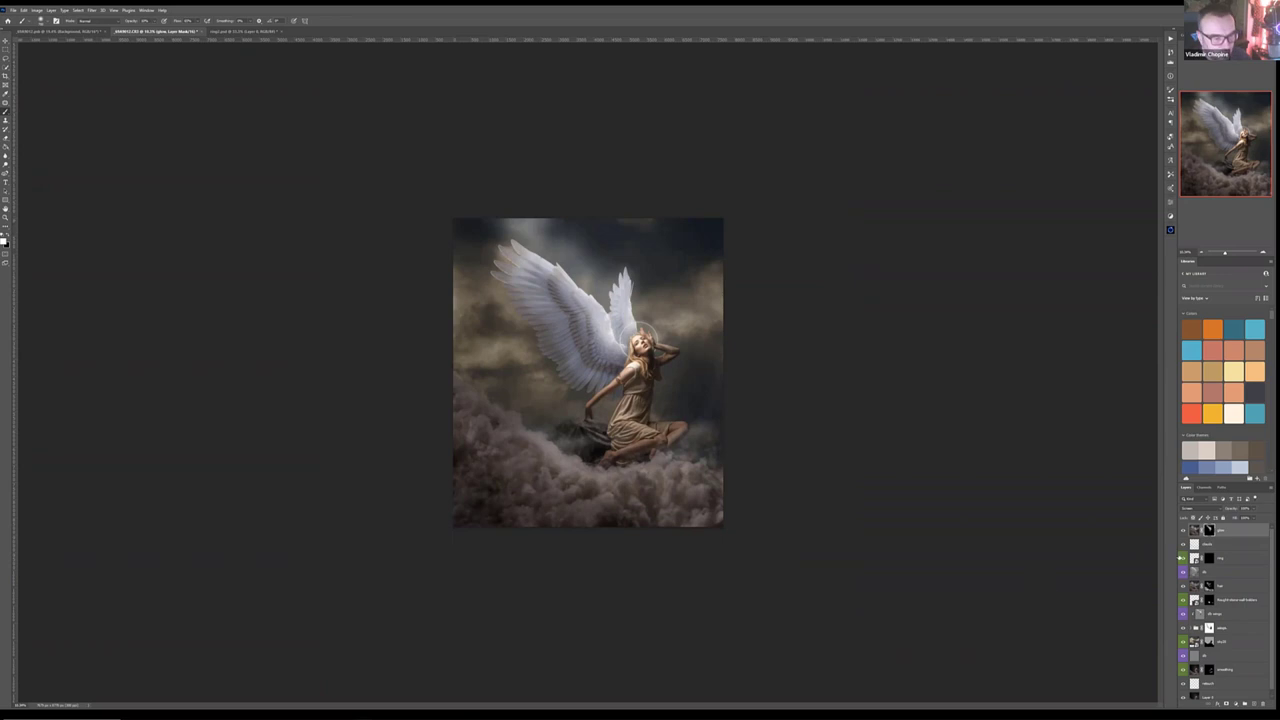
Step: Create a new layer above the glow layer and name it "god ray"
click(5, 47)
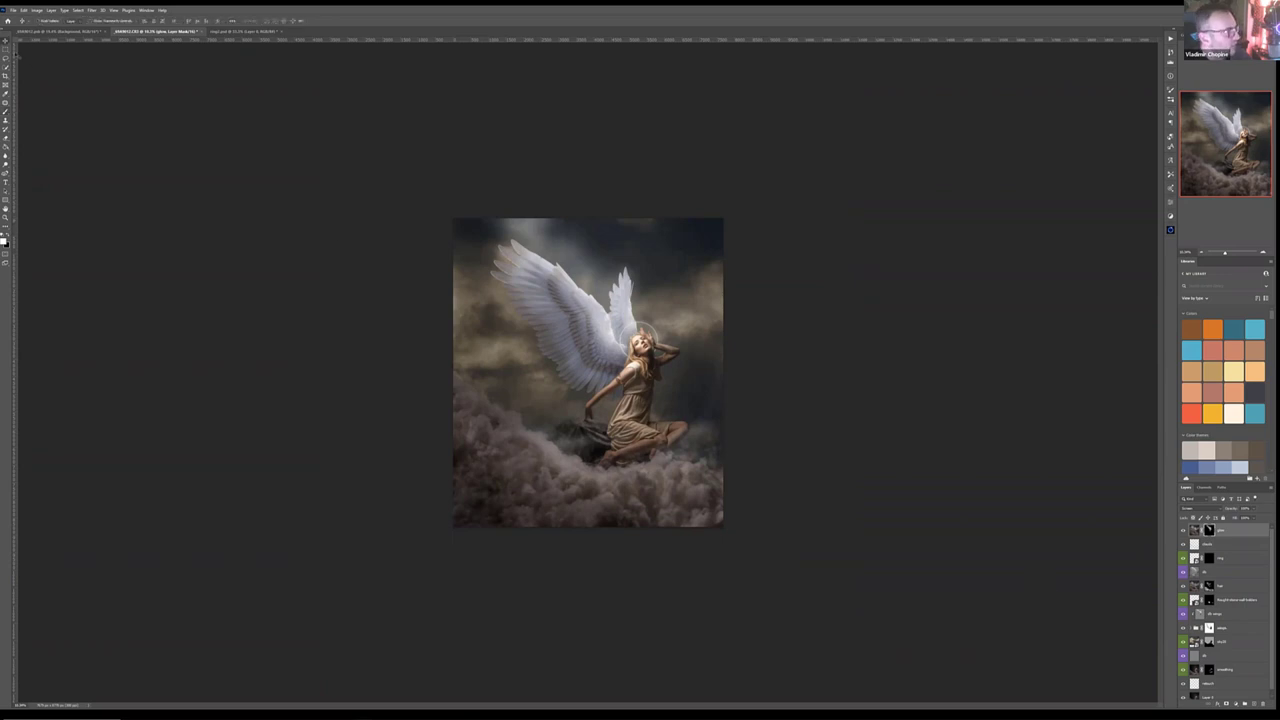
click(1255, 704)
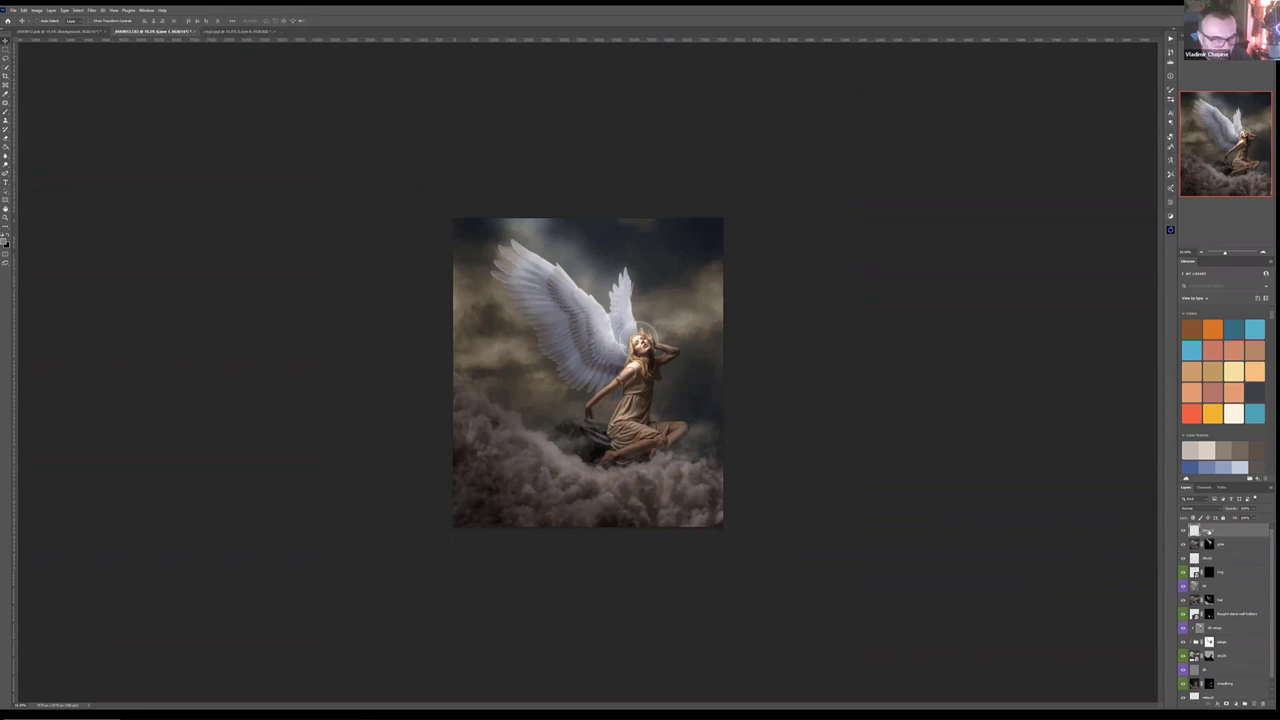
key(shift+BackSpace)
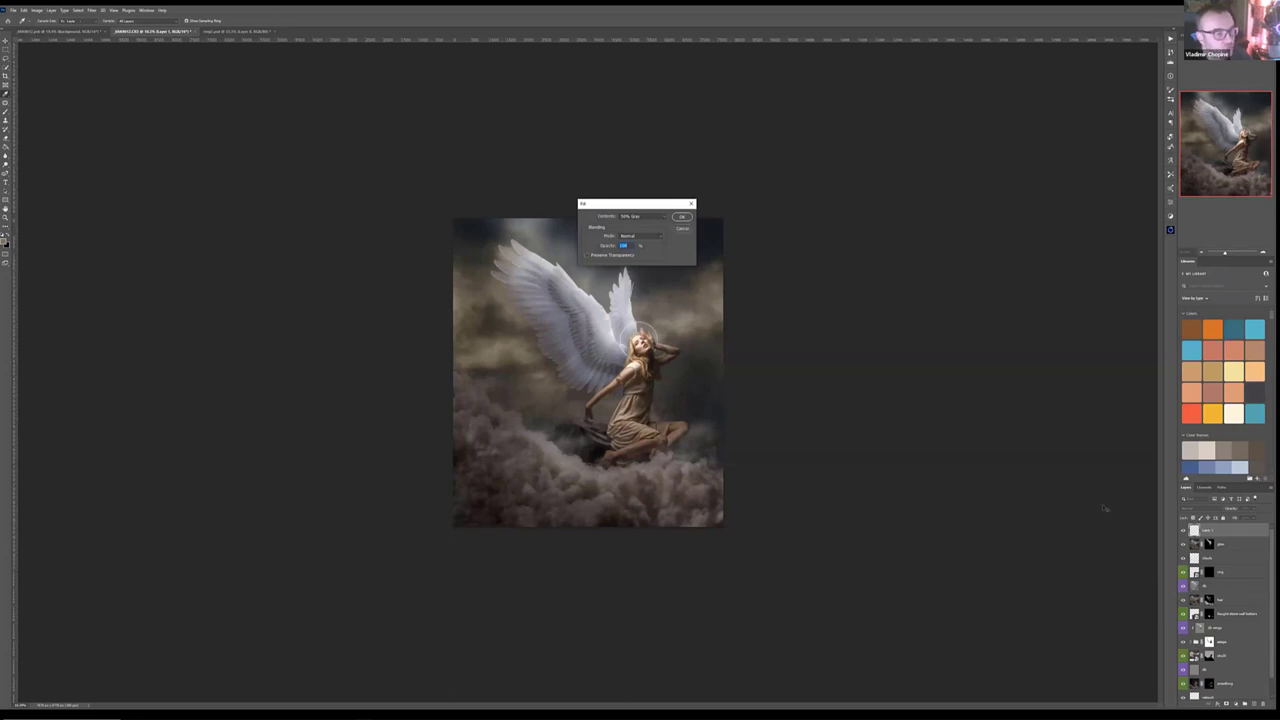
key(Return)
double_click(1208, 530)
text(db)
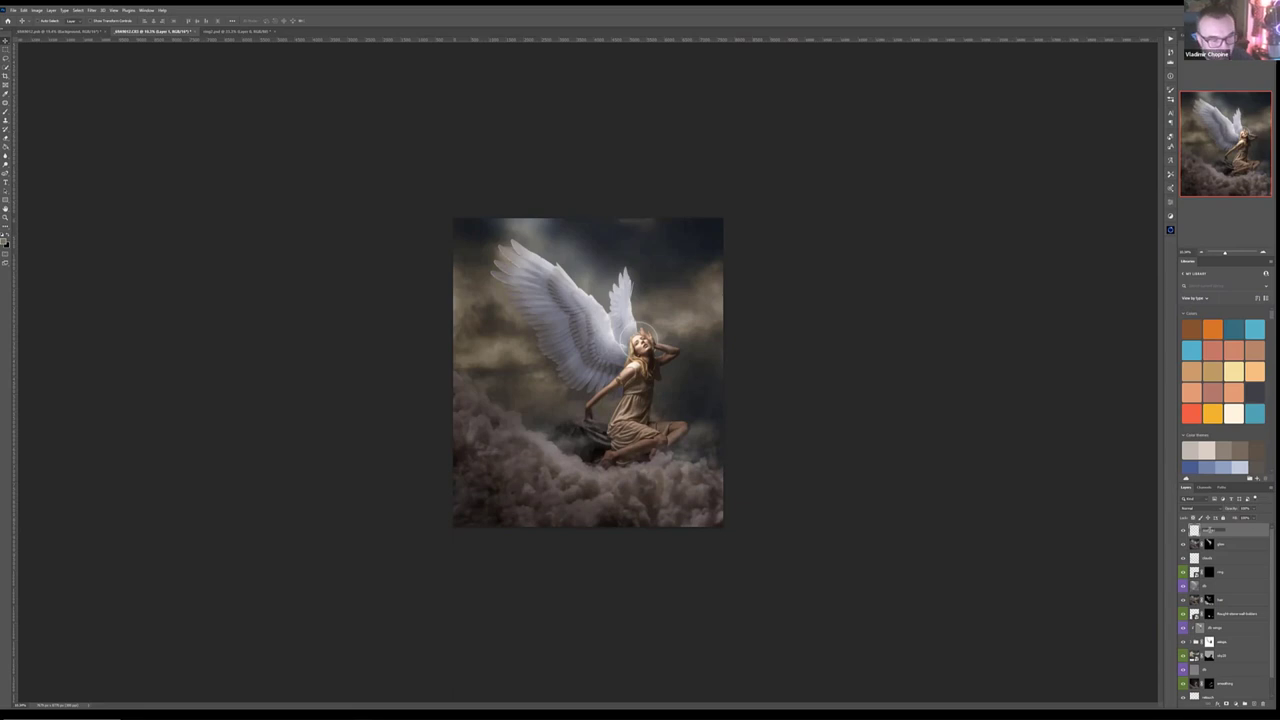
key(Return)
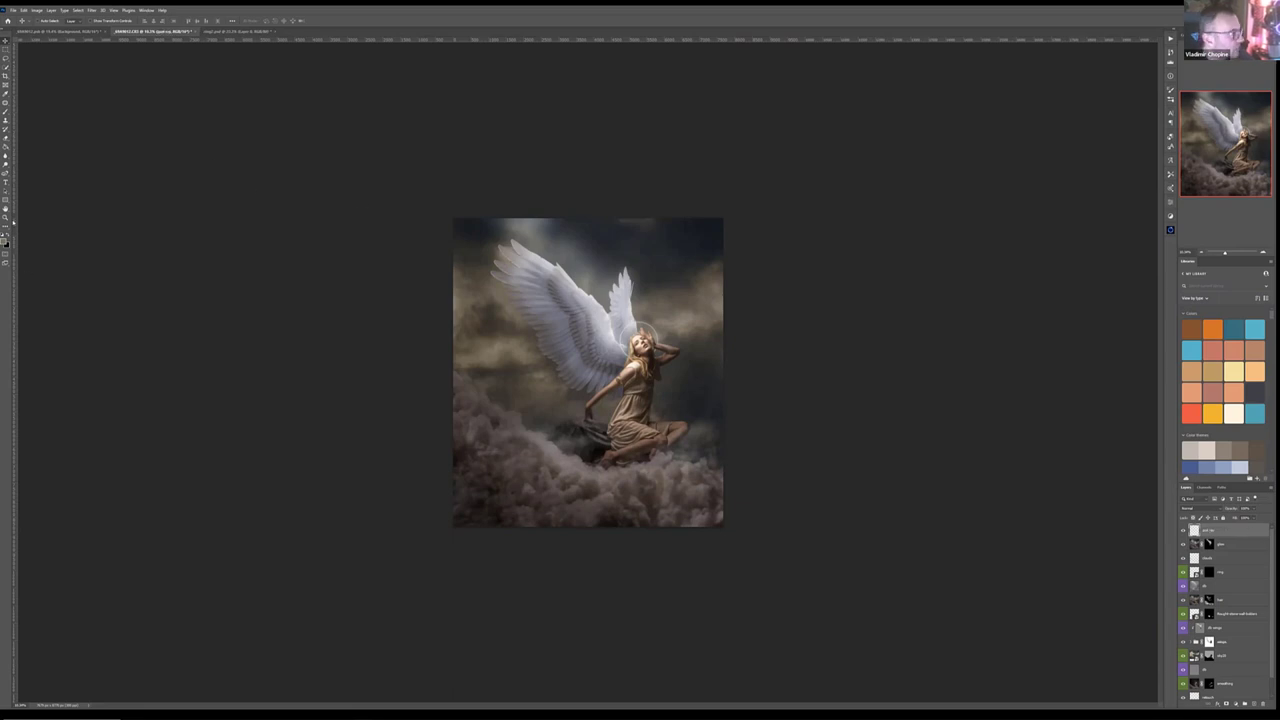
Step: Paint two straight white rays from the image's top edge to the angel's head and raised arm with a small soft brush at 100% opacity
key(d)
key(x)
key(b)
right_click(557, 242)
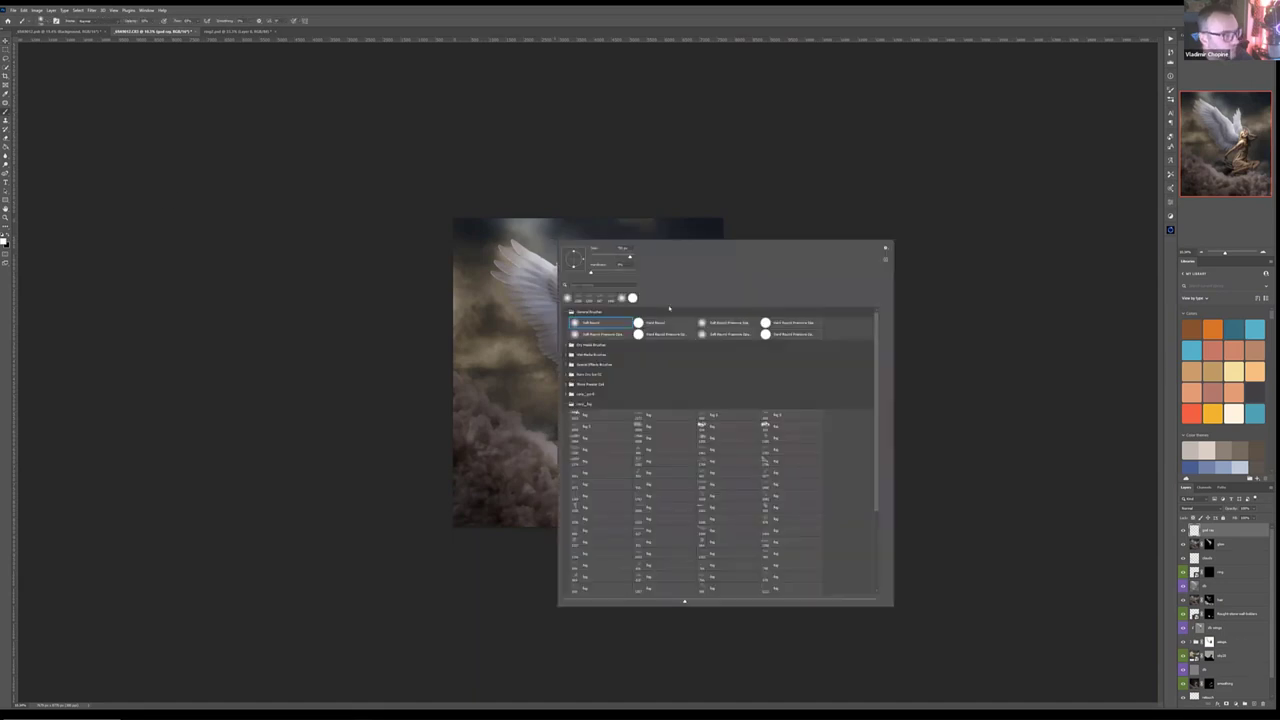
click(486, 114)
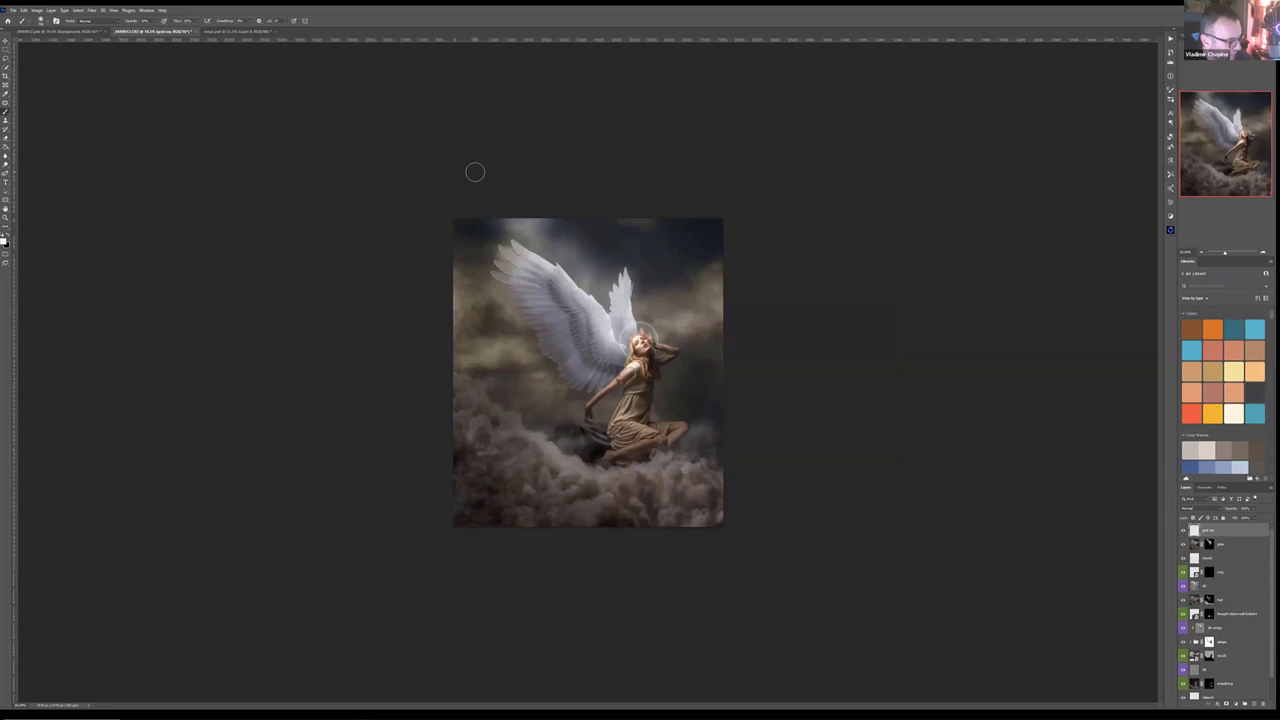
key(bracketleft)
key(bracketleft)
key(bracketleft)
key(bracketleft)
key(bracketleft)
key(bracketleft)
key(0)
click(510, 212)
shift+click(642, 336)
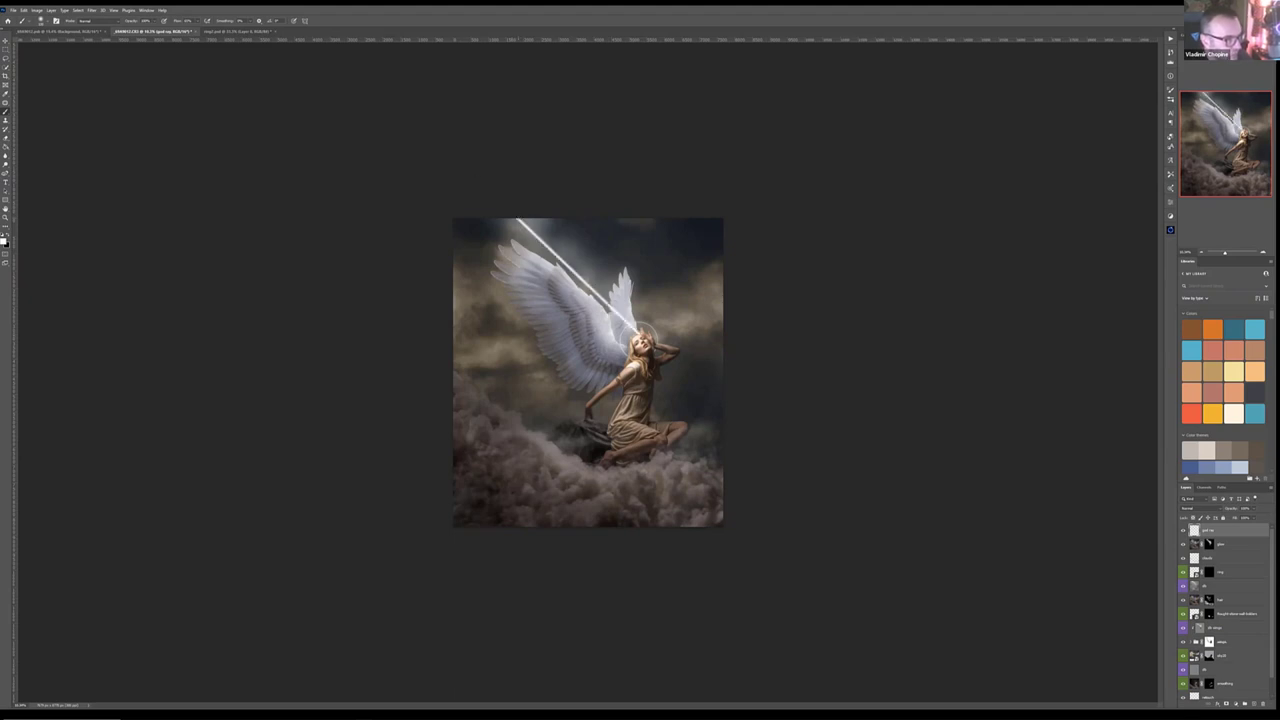
click(522, 216)
shift+click(672, 348)
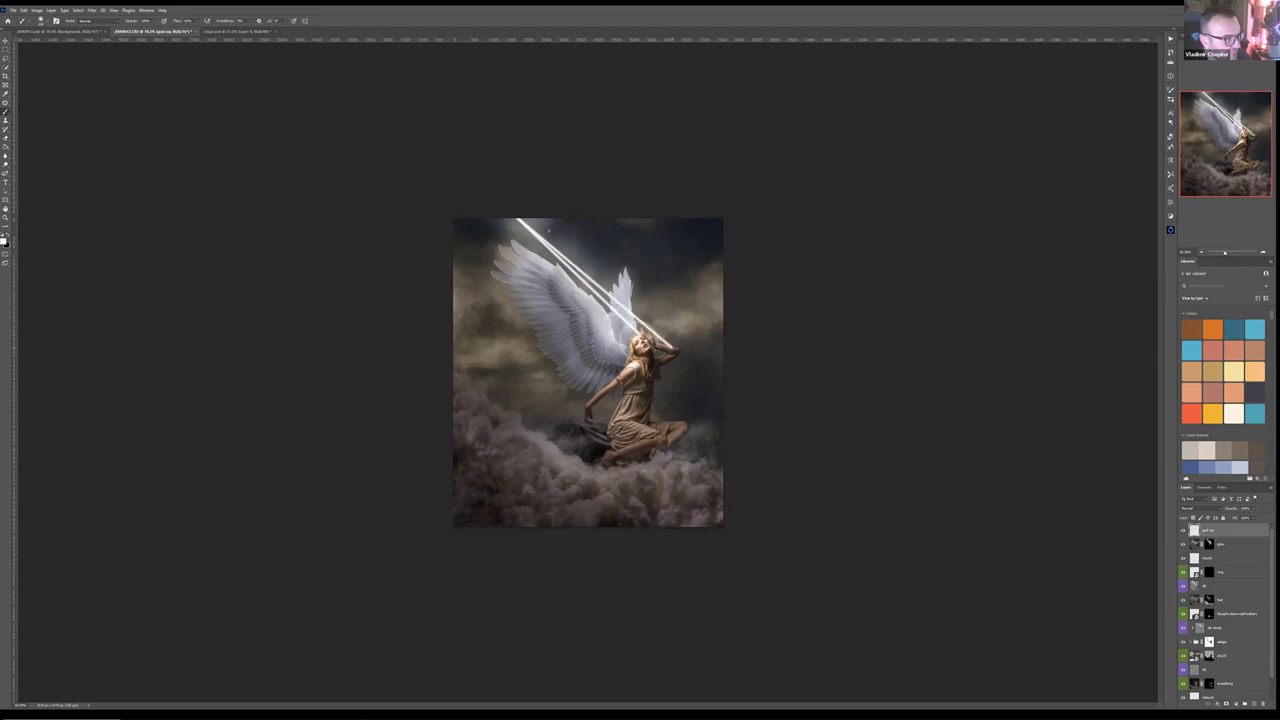
Step: Paint more straight white rays from the same point at the image's top edge, fanning out over the wings and down to the angel's lap
shift+click(513, 213)
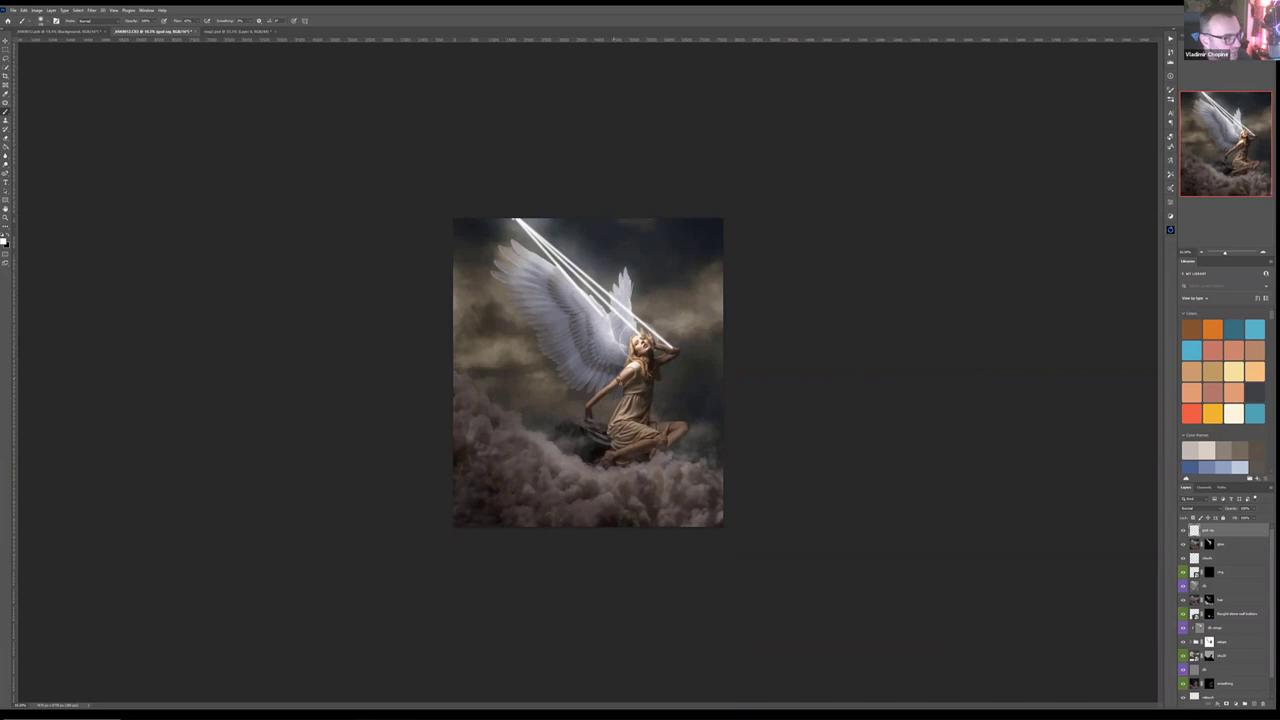
shift+click(616, 381)
shift+click(517, 215)
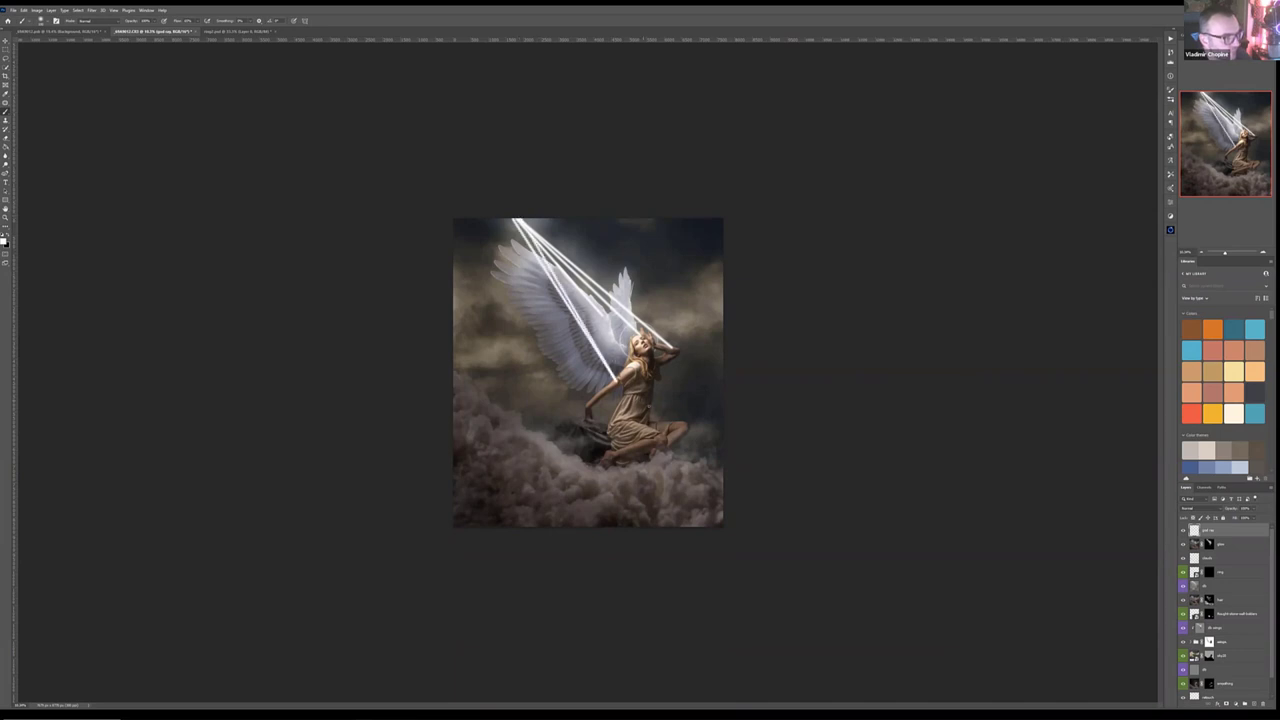
click(516, 217)
shift+click(648, 428)
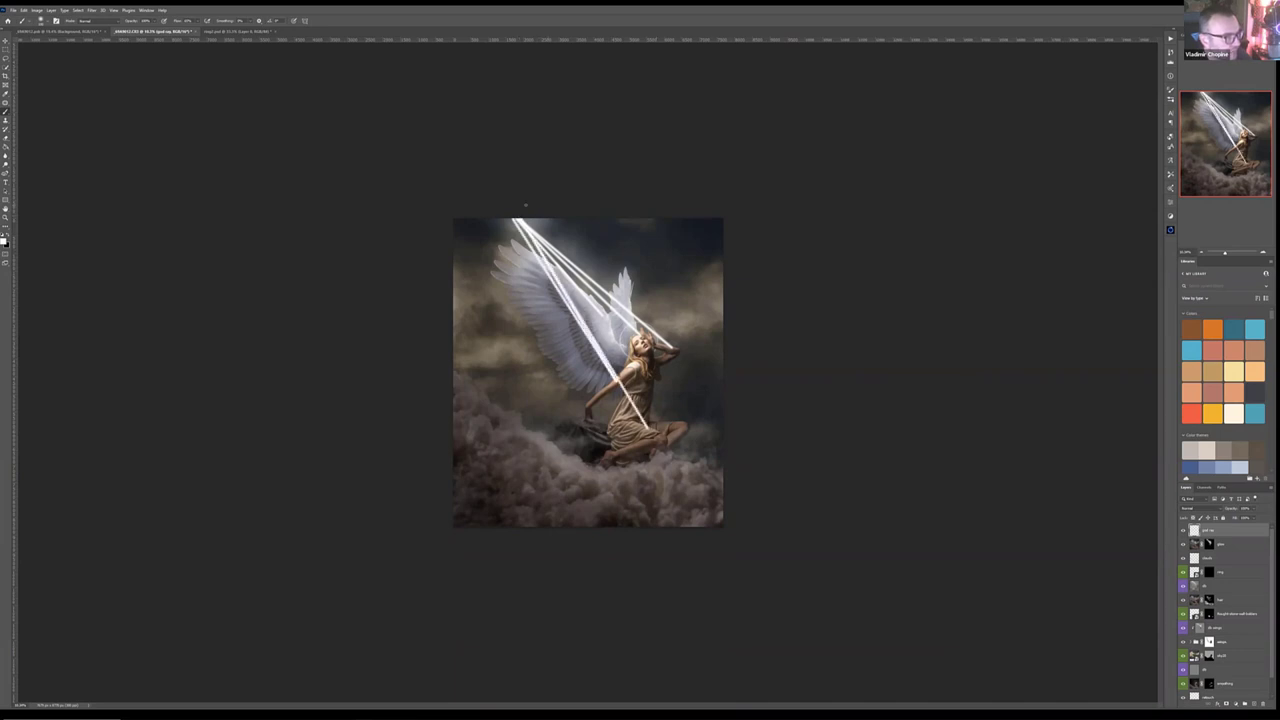
click(516, 217)
shift+click(633, 366)
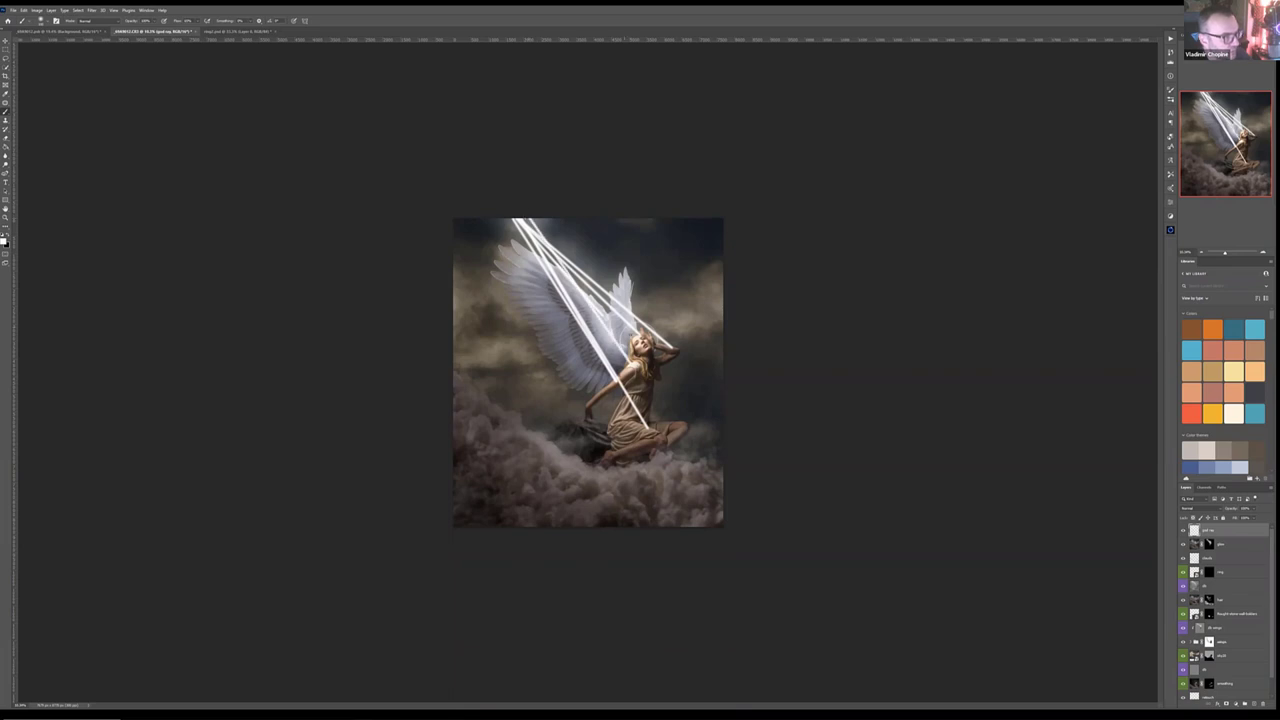
click(518, 217)
shift+click(632, 336)
shift+click(627, 290)
click(521, 217)
shift+click(519, 247)
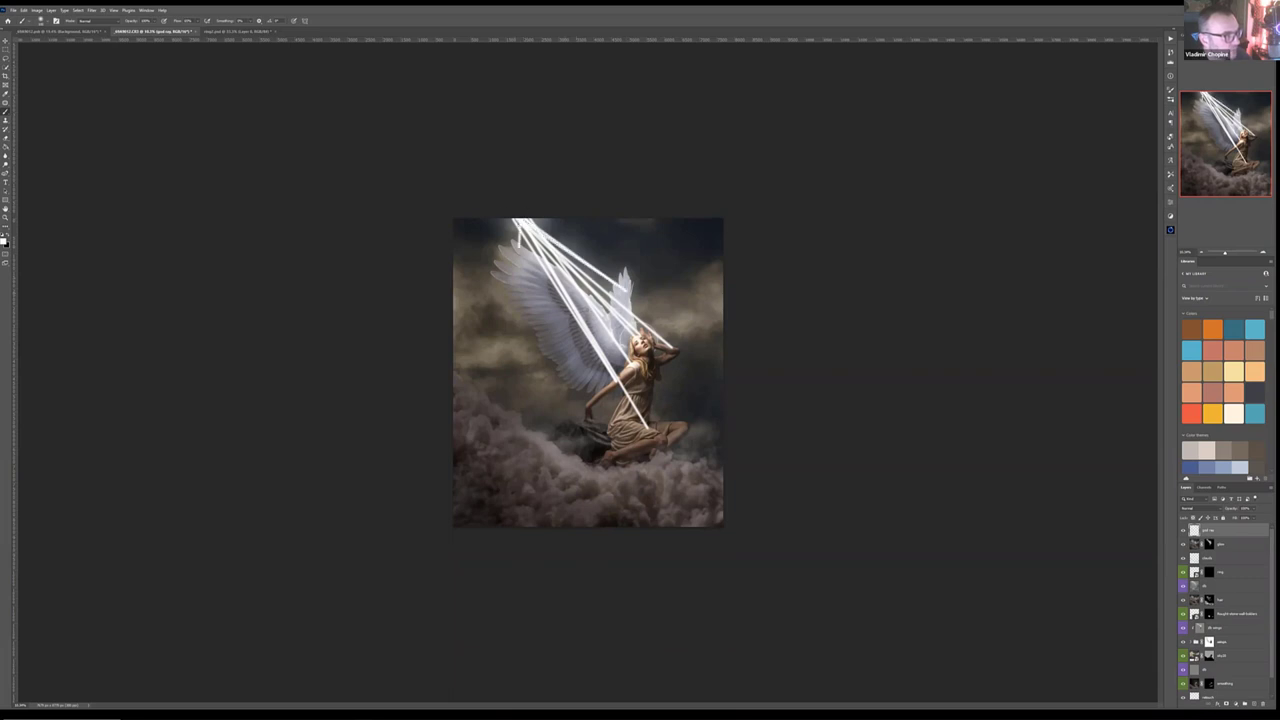
click(518, 218)
shift+click(608, 348)
click(518, 218)
shift+click(624, 346)
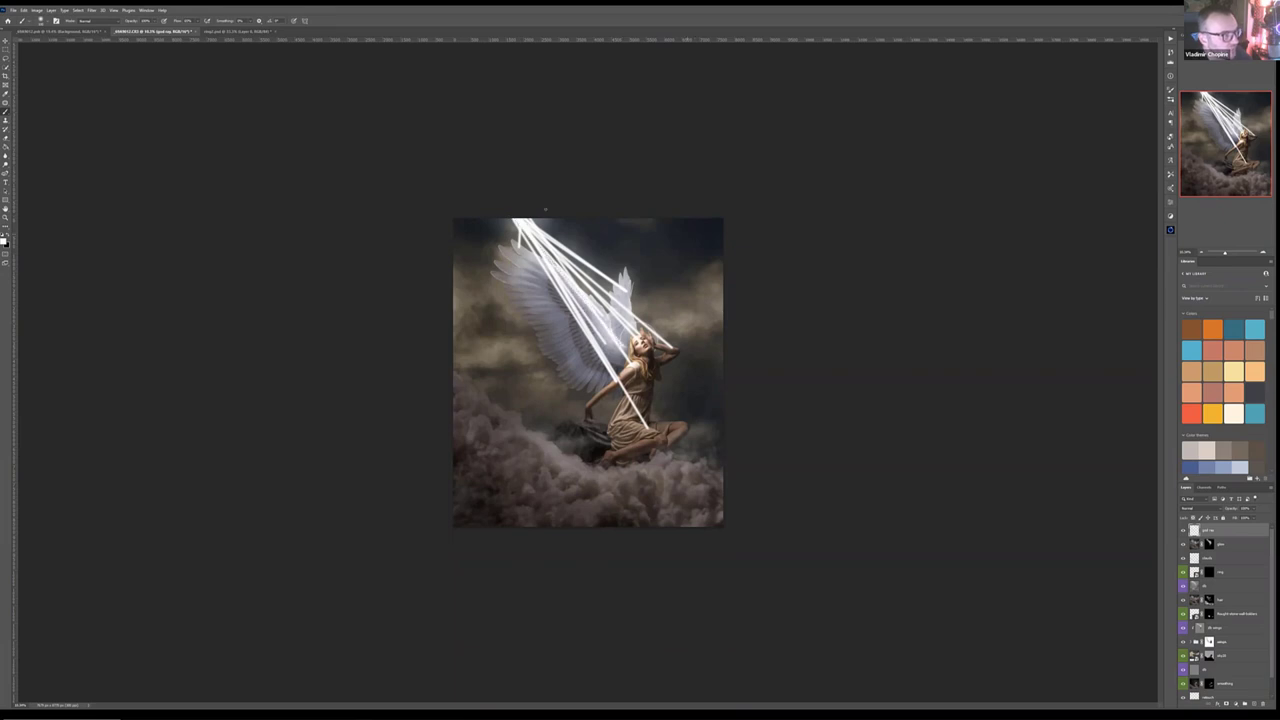
Step: Soften the painted rays on the god ray layer with a strong Gaussian Blur
click(91, 10)
mouse_move(116, 100)
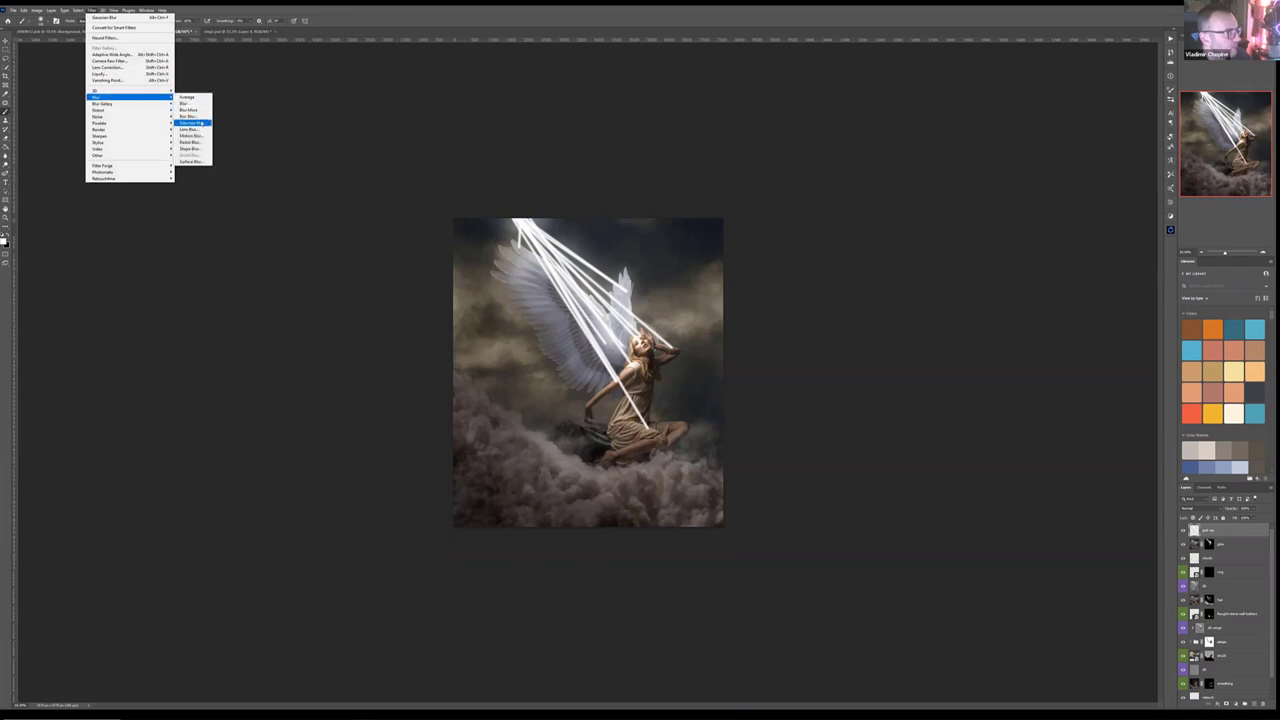
click(196, 122)
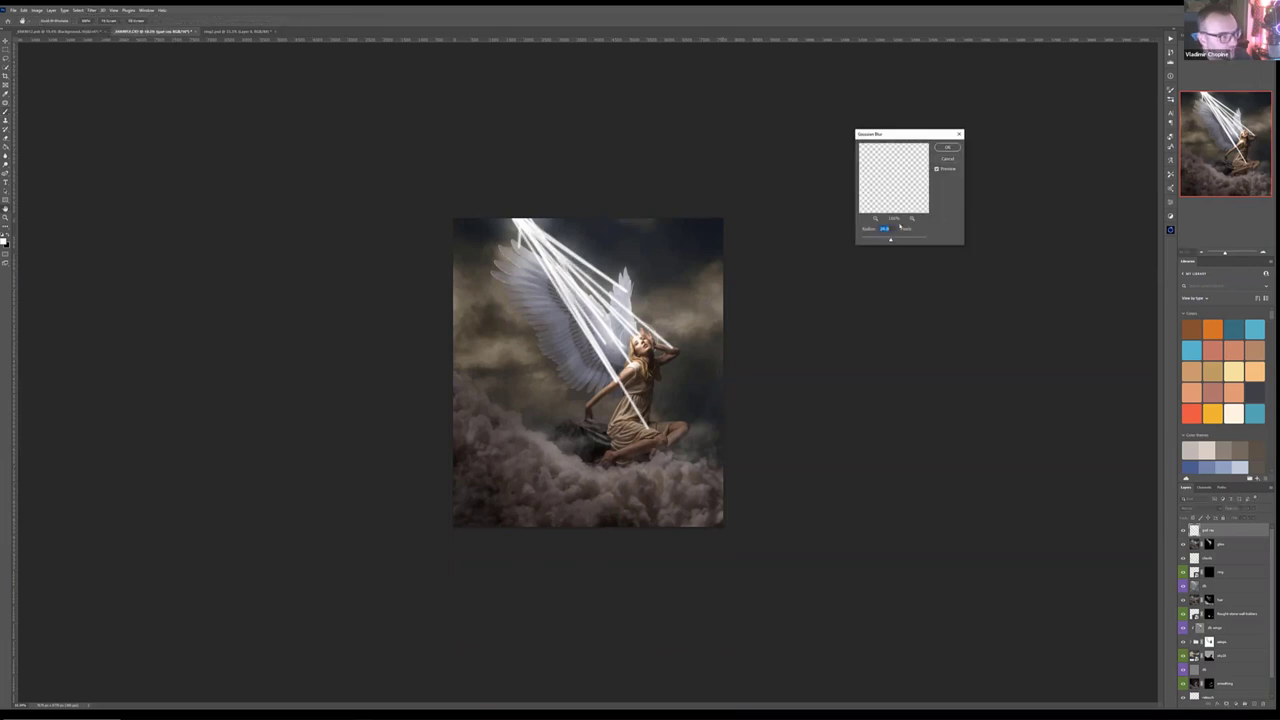
drag(891, 241, 898, 241)
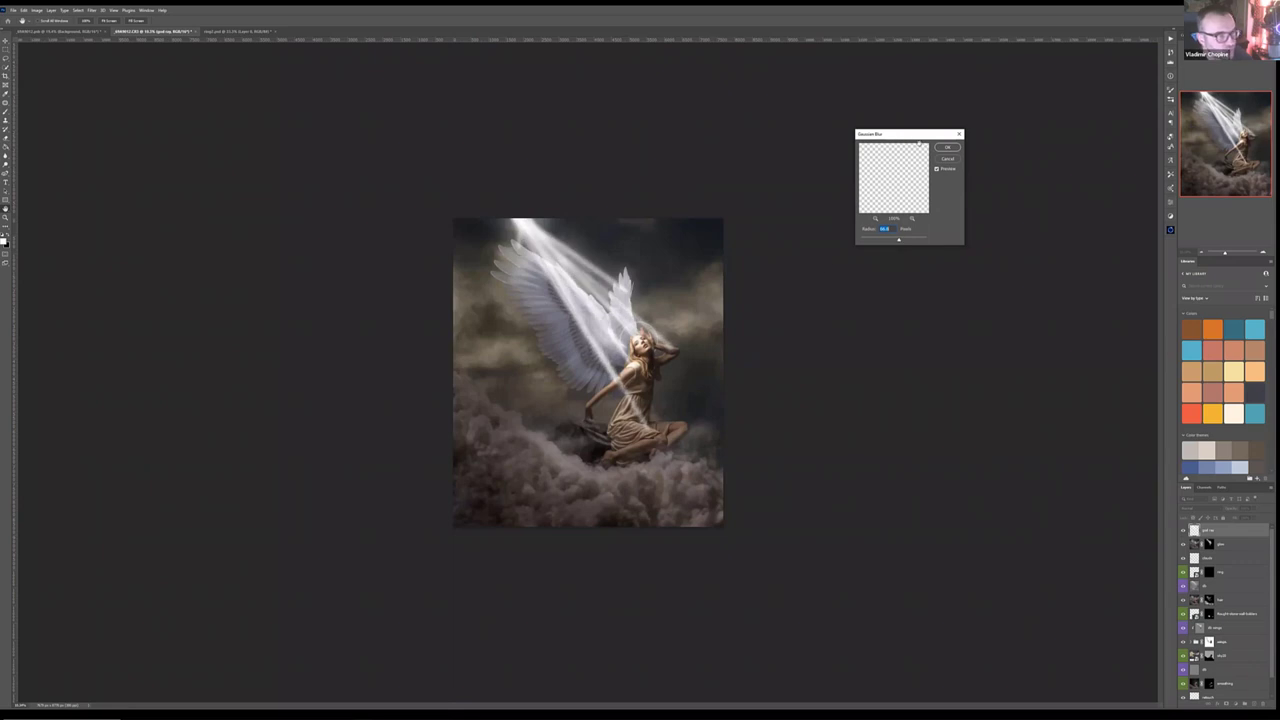
click(947, 147)
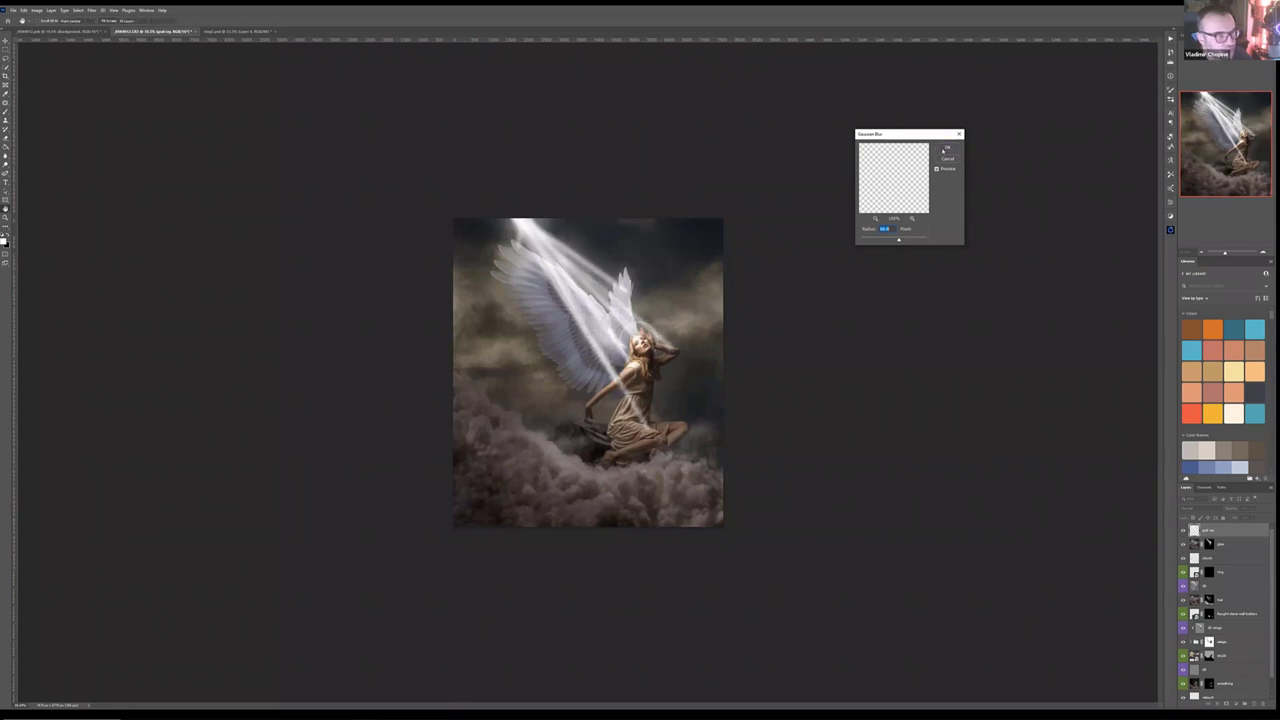
Step: Set the god ray layer's blend mode to Soft Light, compare the image with and without it, and strongly reduce its opacity
click(1212, 509)
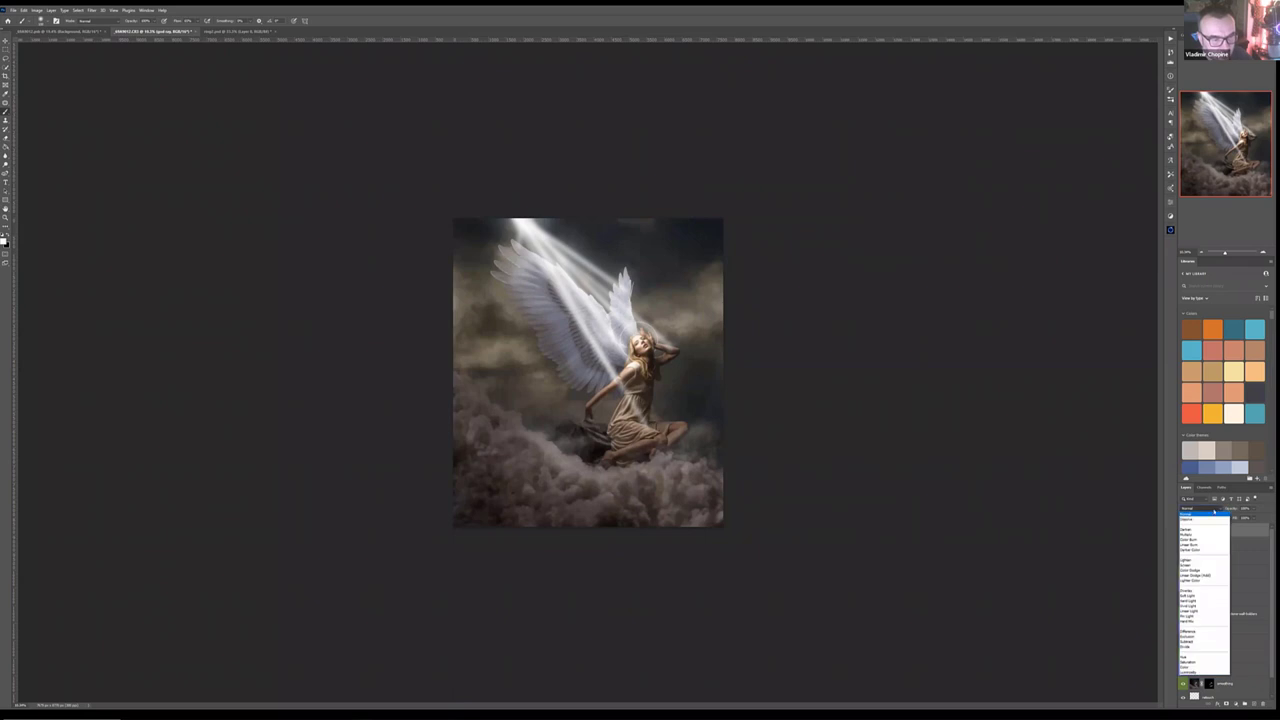
click(1192, 596)
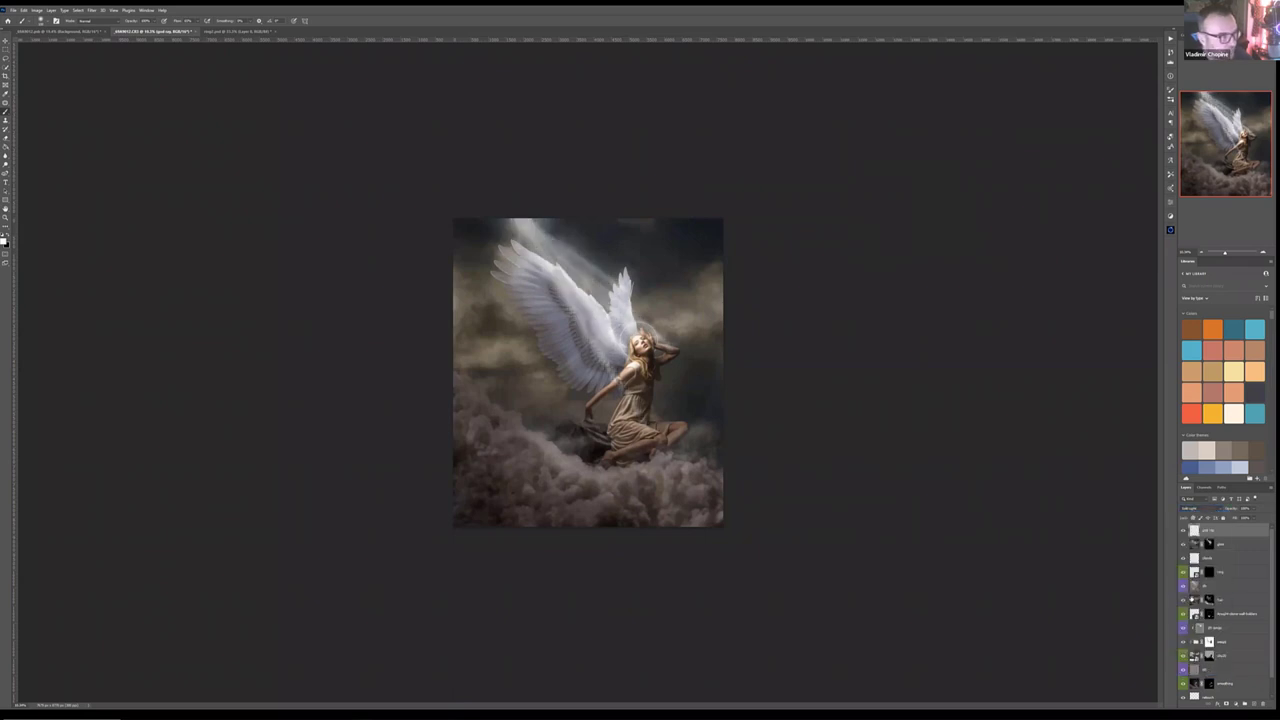
click(1184, 531)
click(1184, 531)
click(1184, 531)
click(1184, 531)
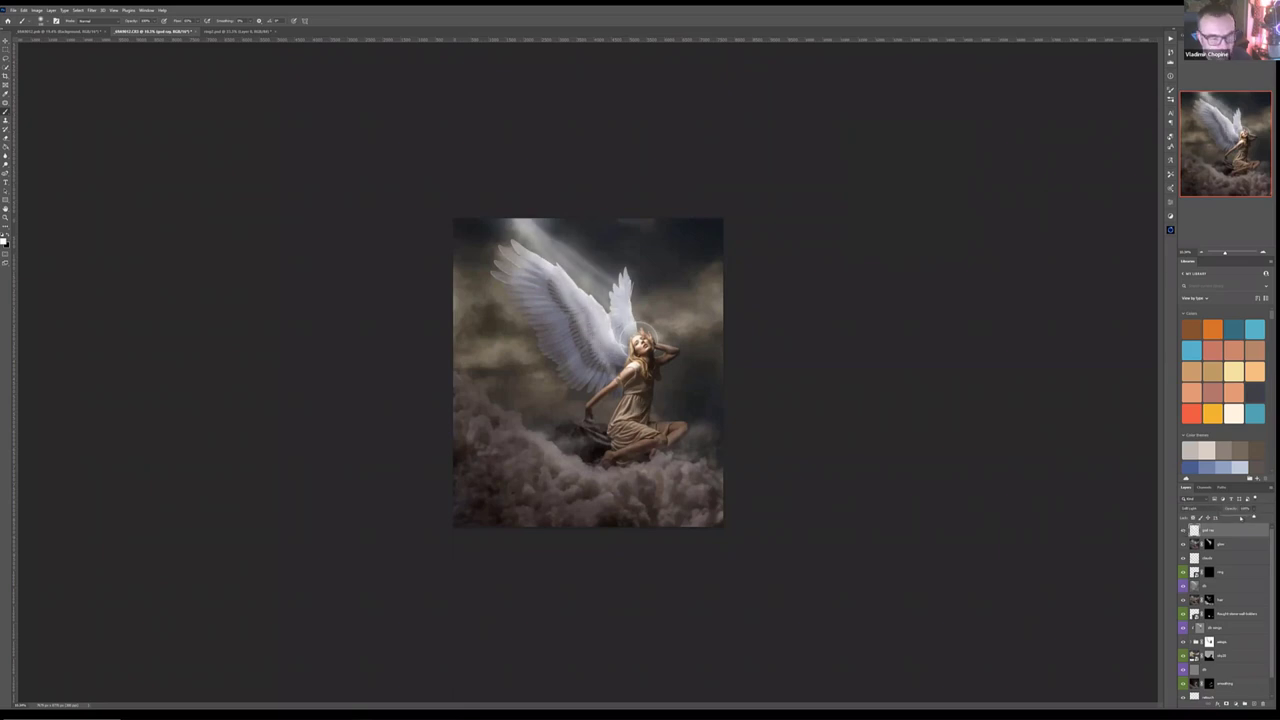
drag(1240, 518, 1230, 518)
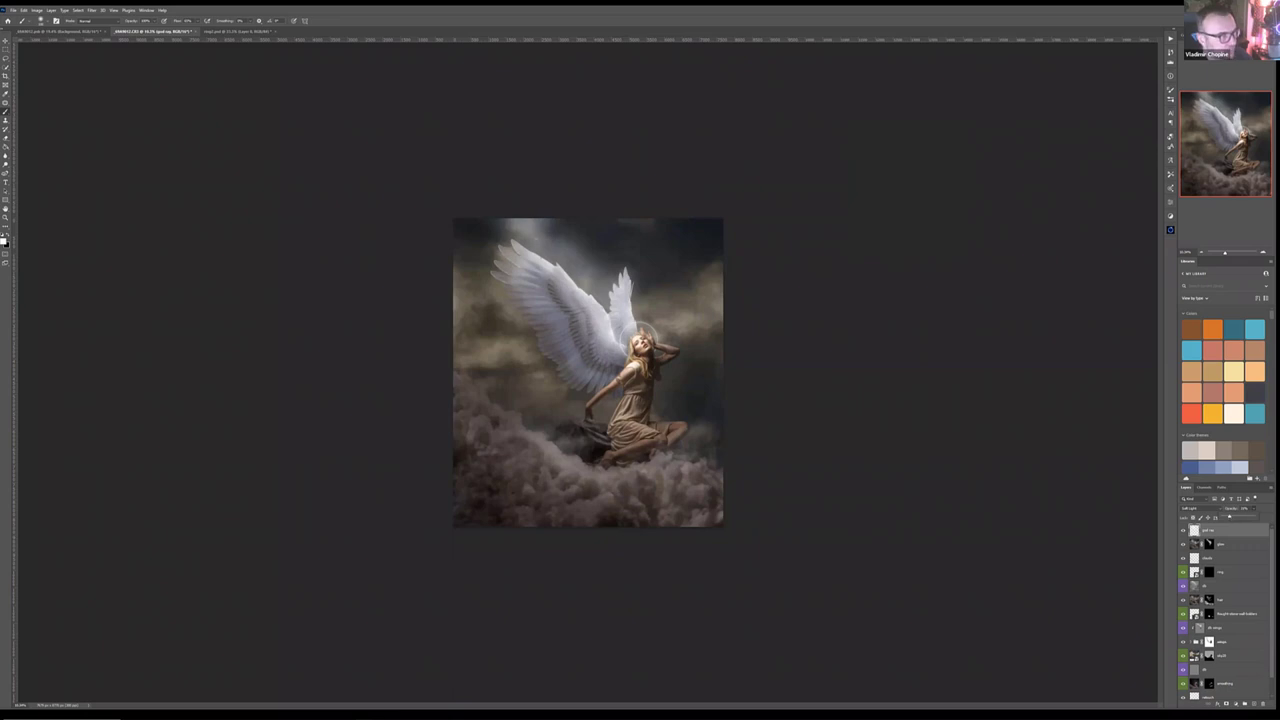
click(5, 42)
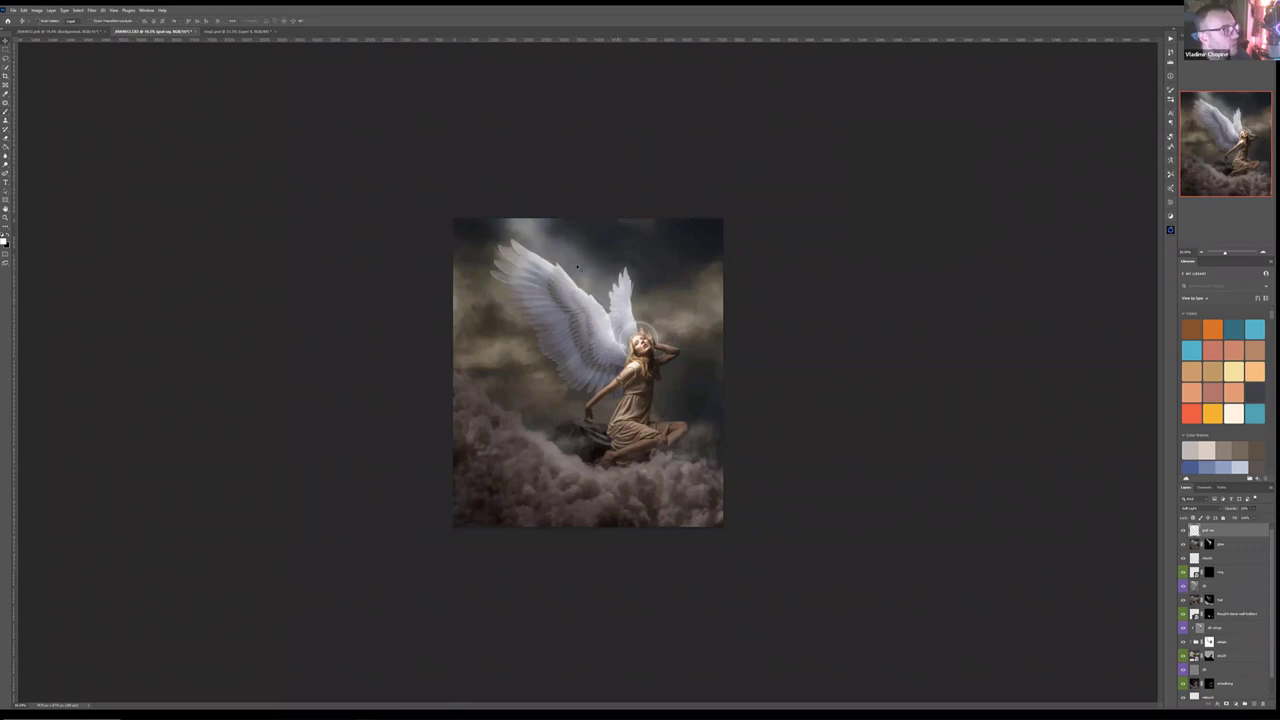
scroll(610, 278, up, 9)
scroll(597, 212, down, 6)
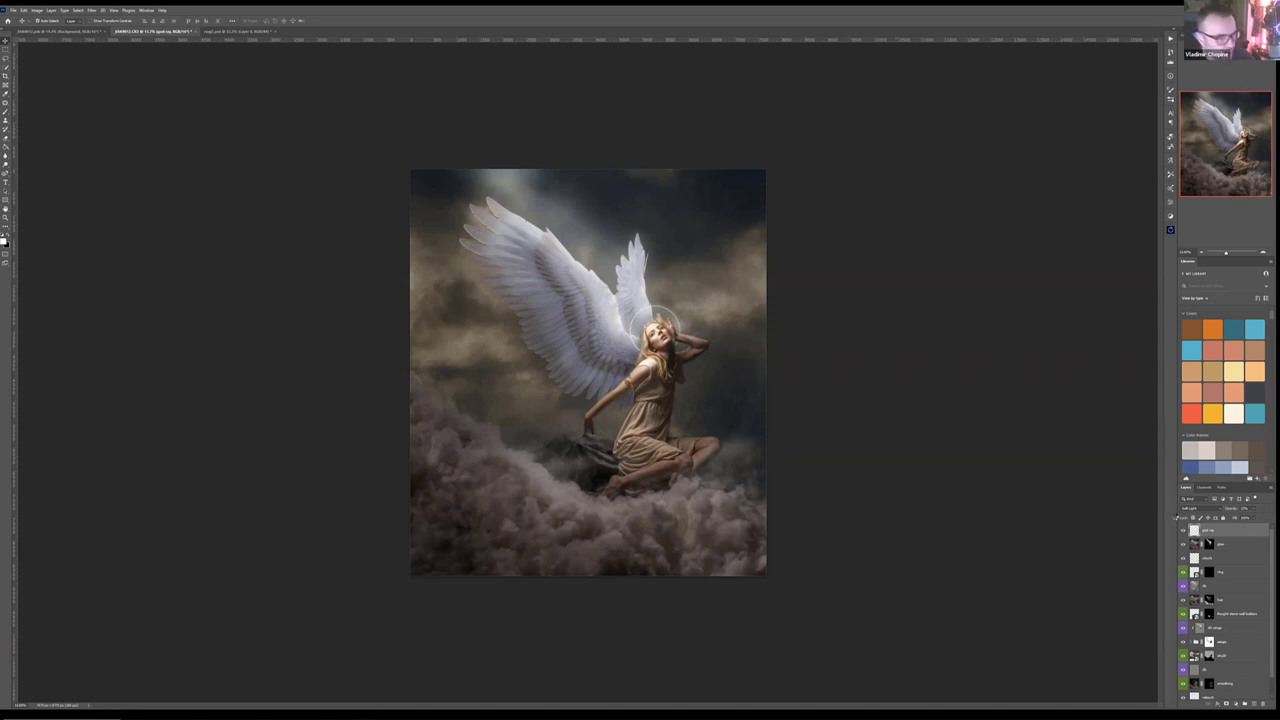
Step: Stamp all visible layers into a new merged layer above the god ray layer and rename it
key(ctrl+alt+shift+e)
double_click(1209, 531)
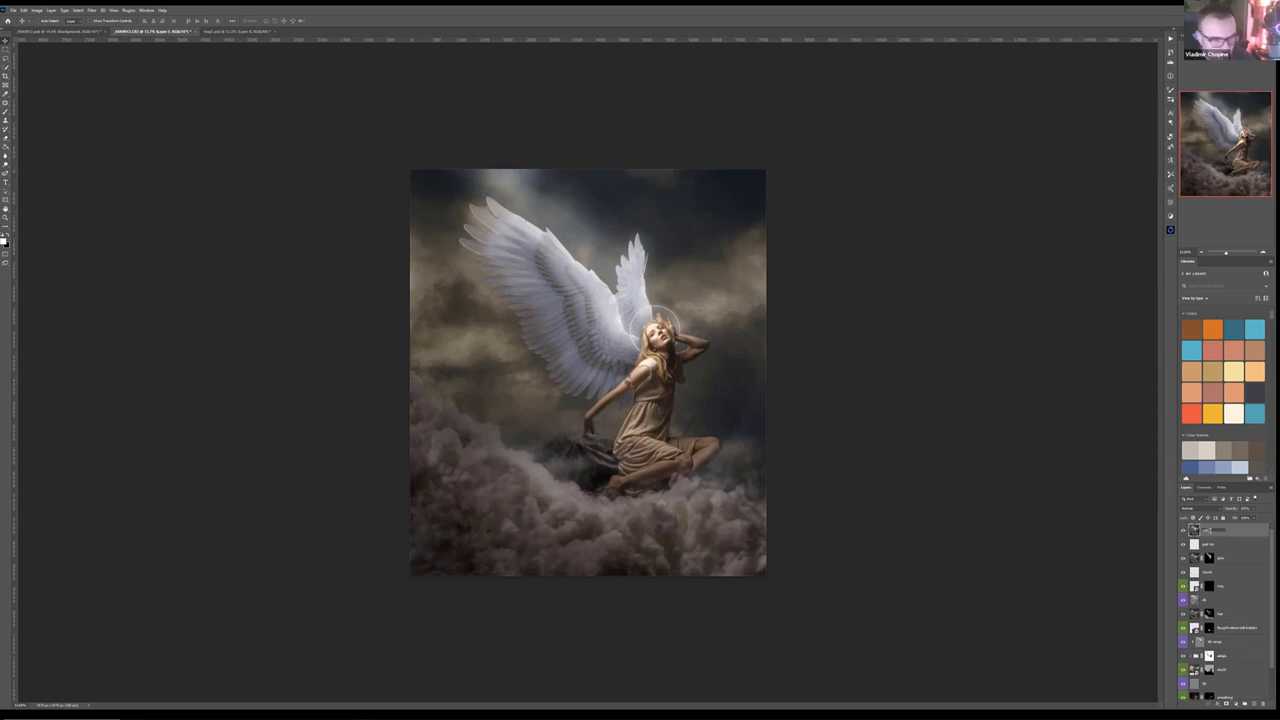
key(Return)
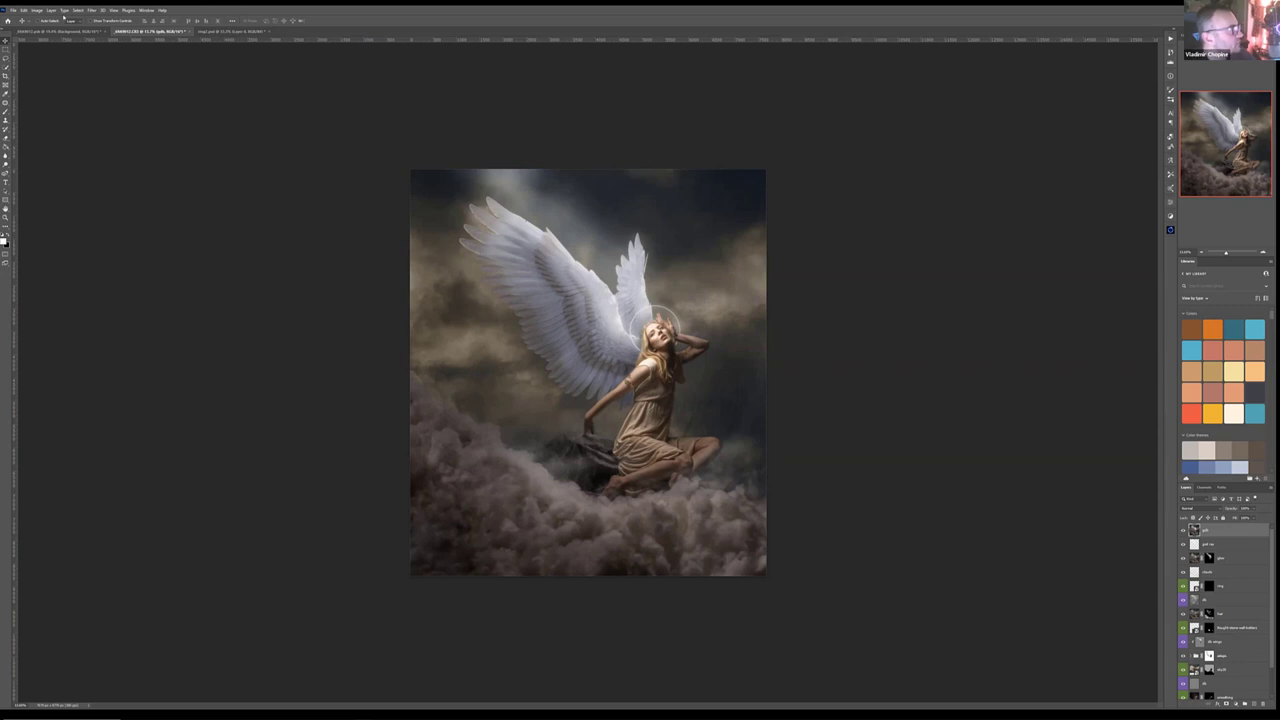
Step: Convert the merged layer with a custom Black & White adjustment that brightens reds and yellows and darkens cyans and blues
click(38, 11)
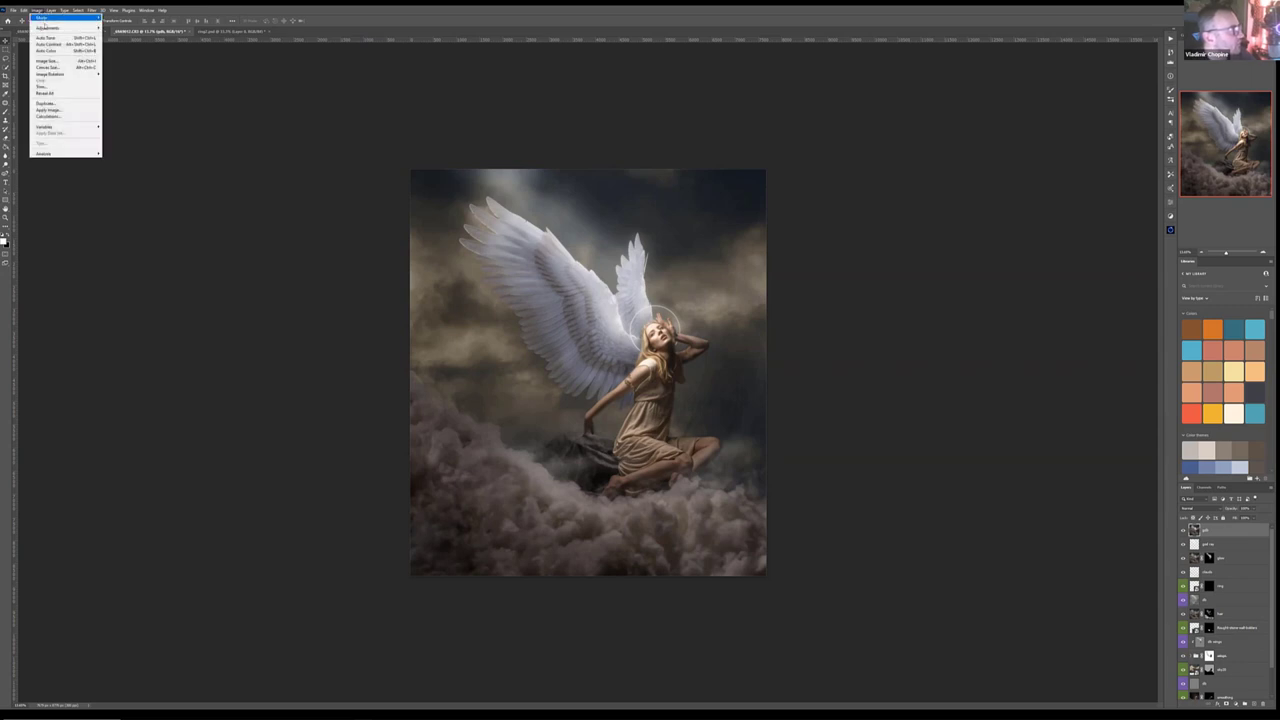
mouse_move(70, 27)
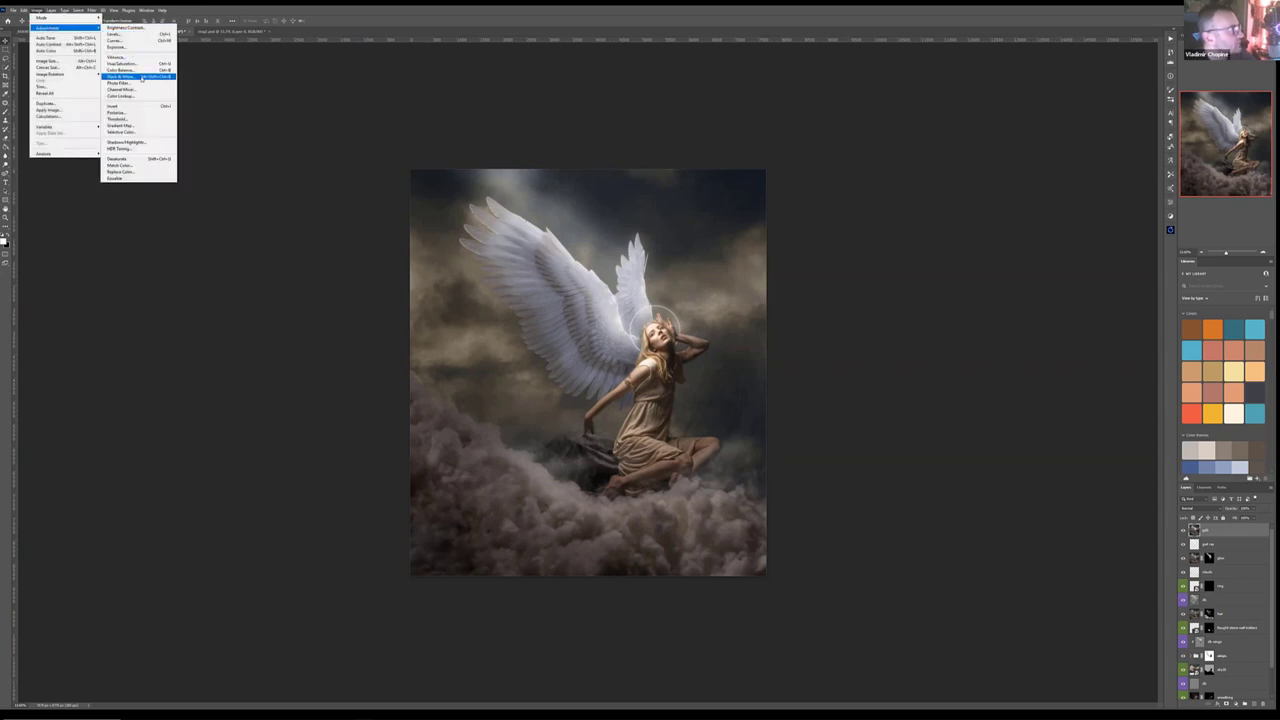
click(122, 76)
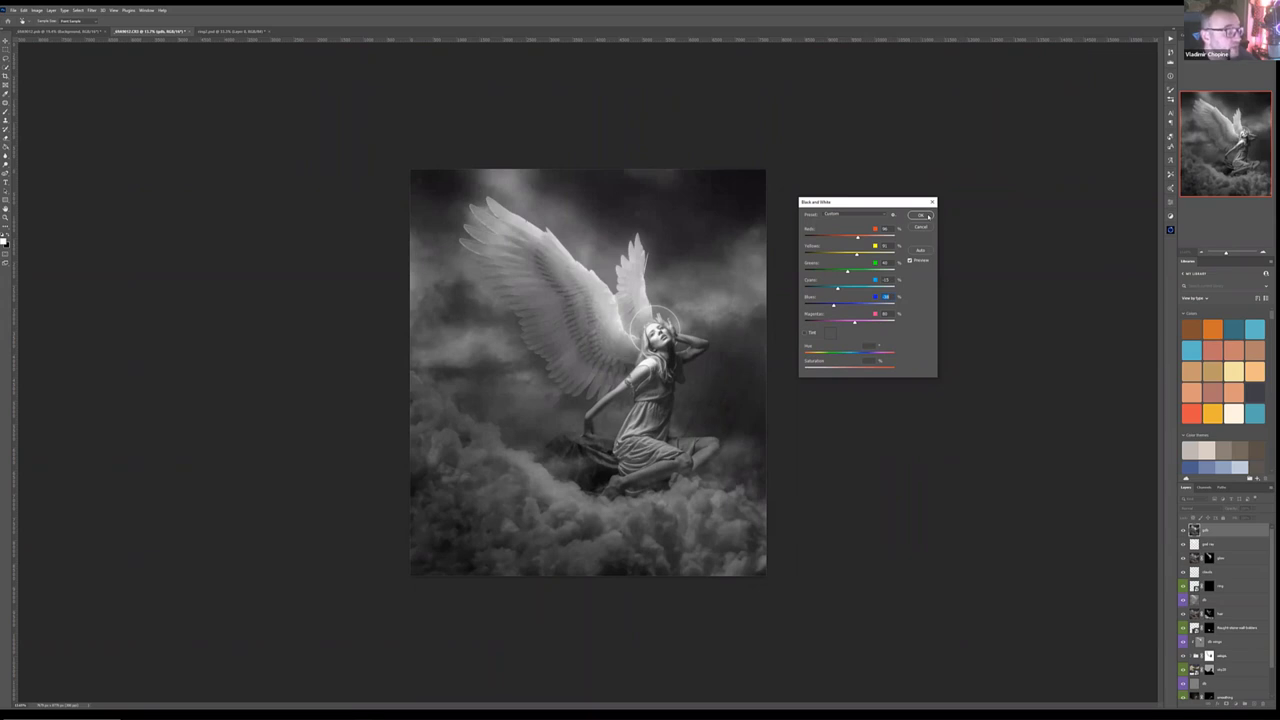
click(927, 216)
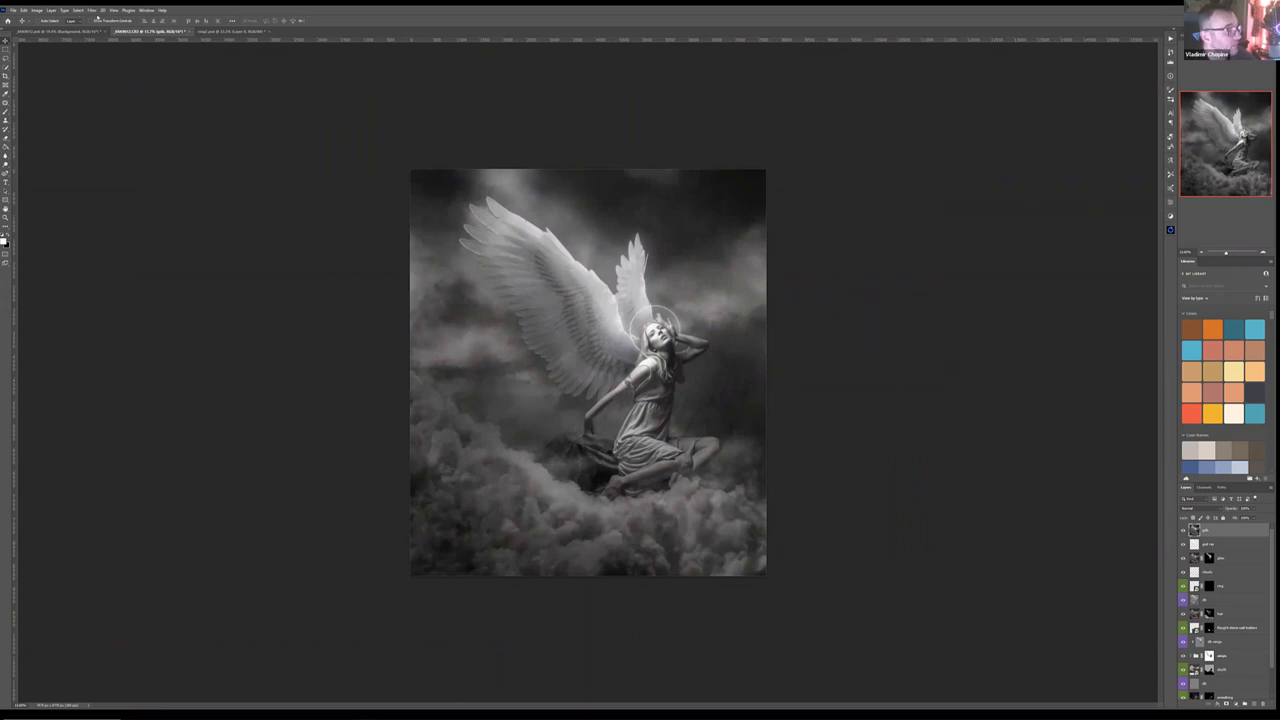
Step: Start a Shadows/Highlights adjustment on the merged black-and-white layer with all options shown, setting both the shadows and highlights radius to 10 px
click(37, 10)
mouse_move(65, 27)
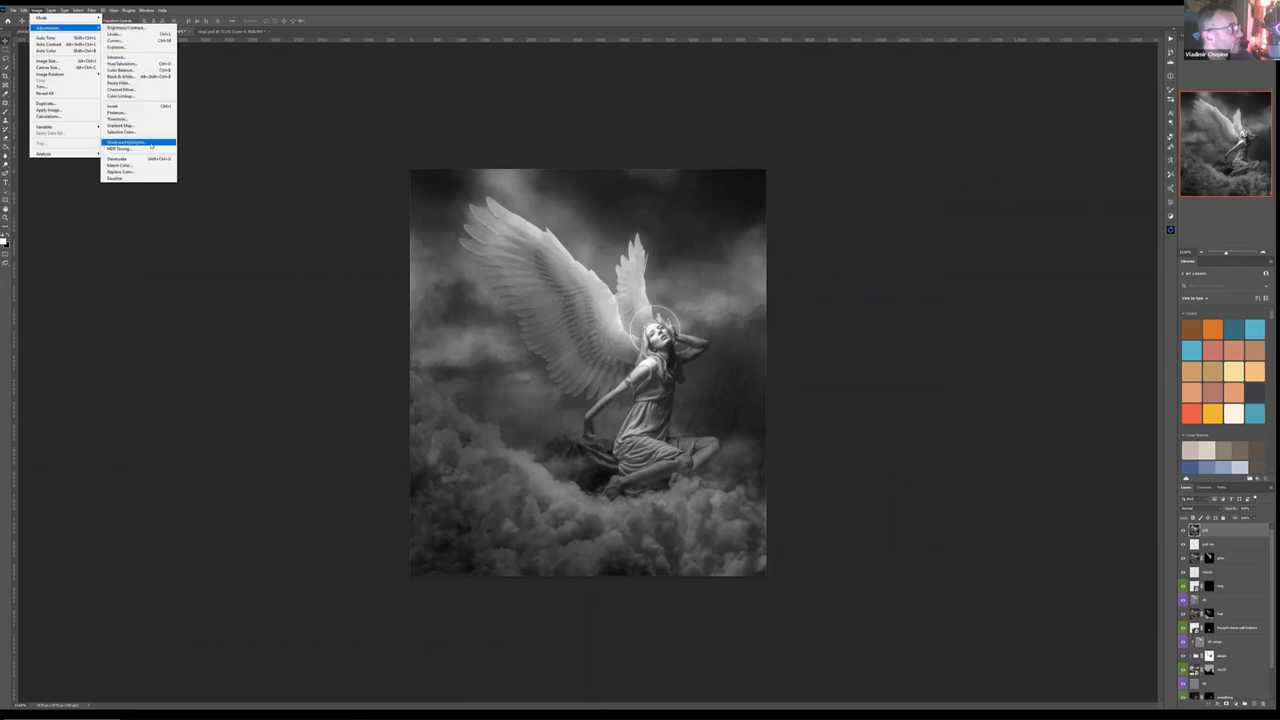
click(150, 143)
click(769, 315)
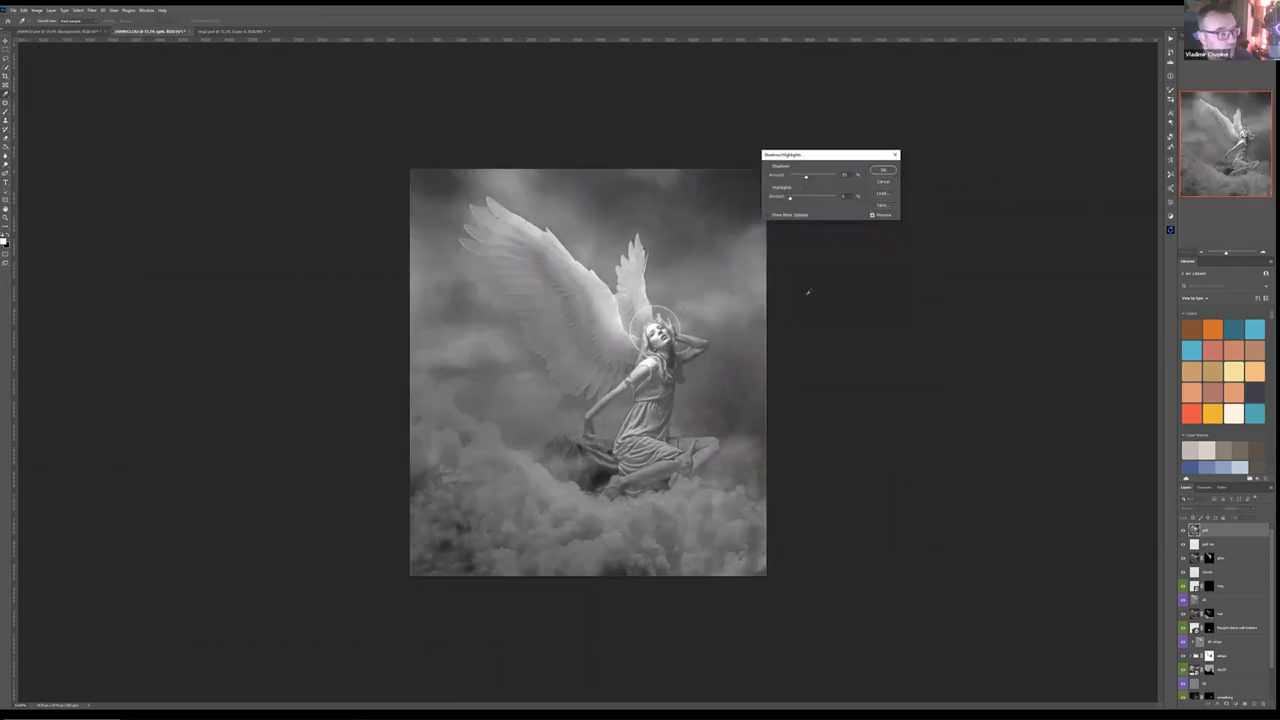
click(769, 215)
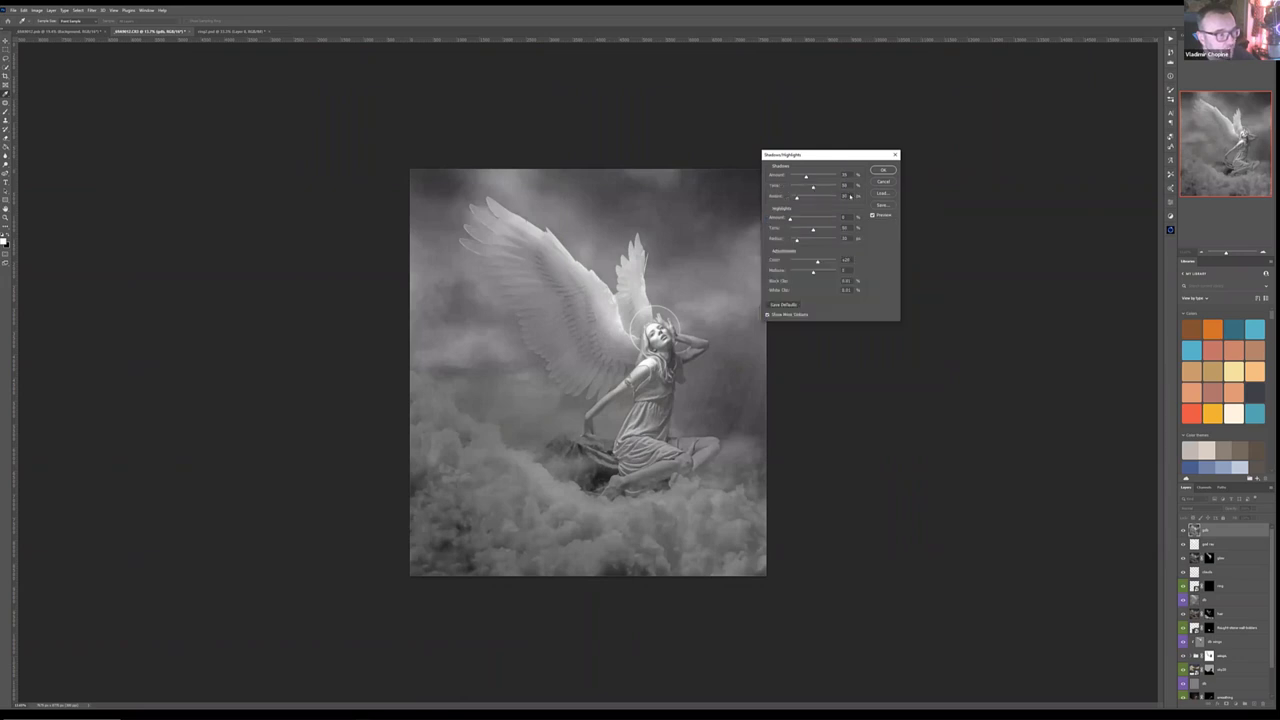
double_click(847, 196)
text(10)
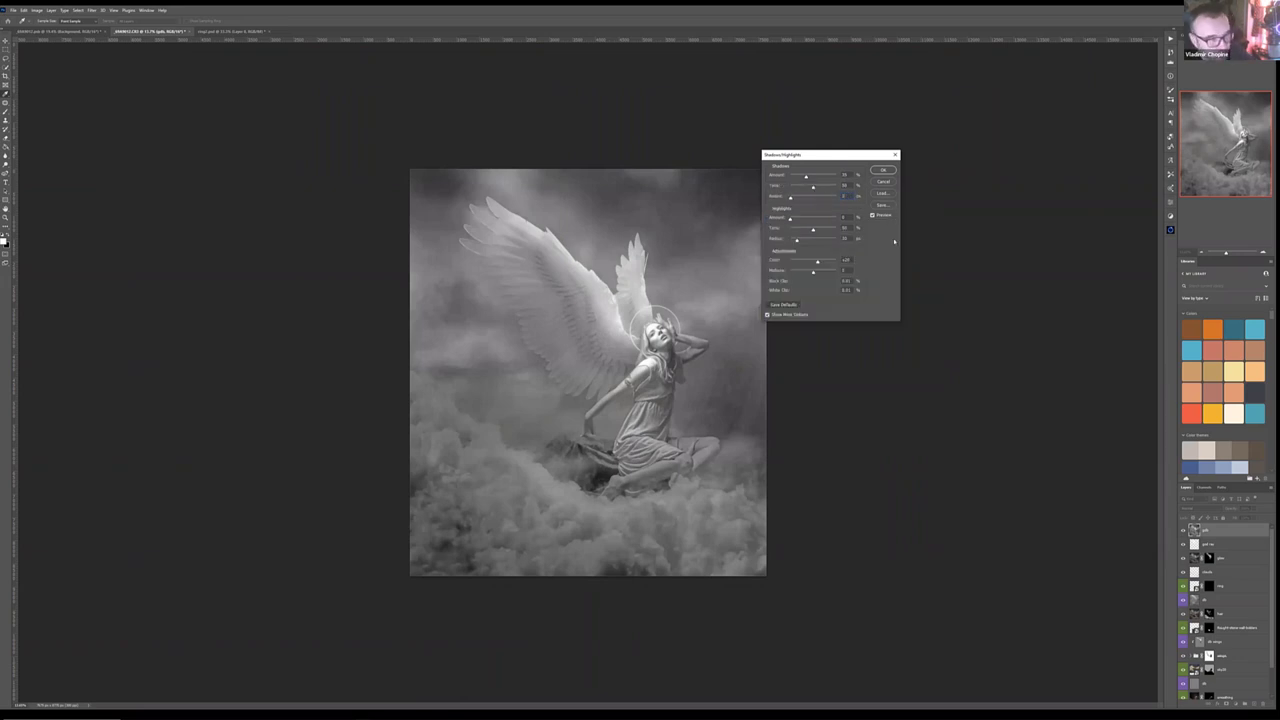
click(847, 239)
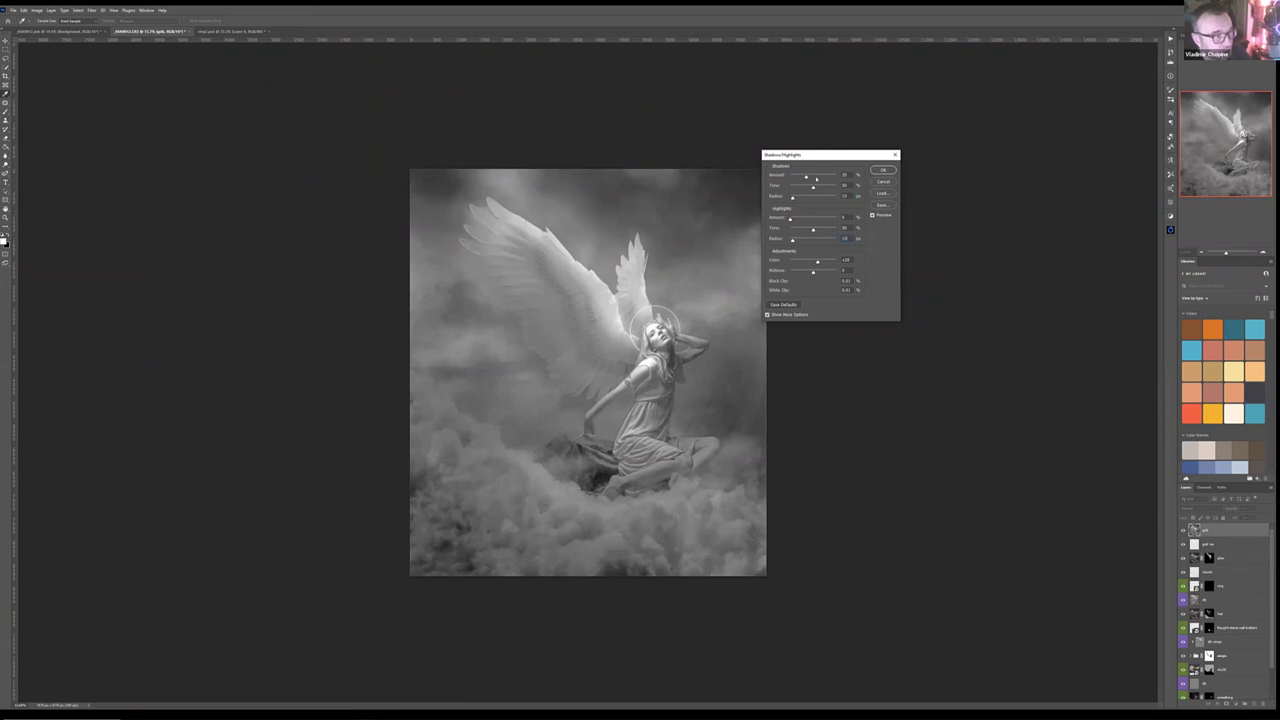
Step: Raise the shadows and highlights amounts to 100%, narrow both tone ranges, and apply the Shadows/Highlights adjustment
drag(883, 182, 883, 182)
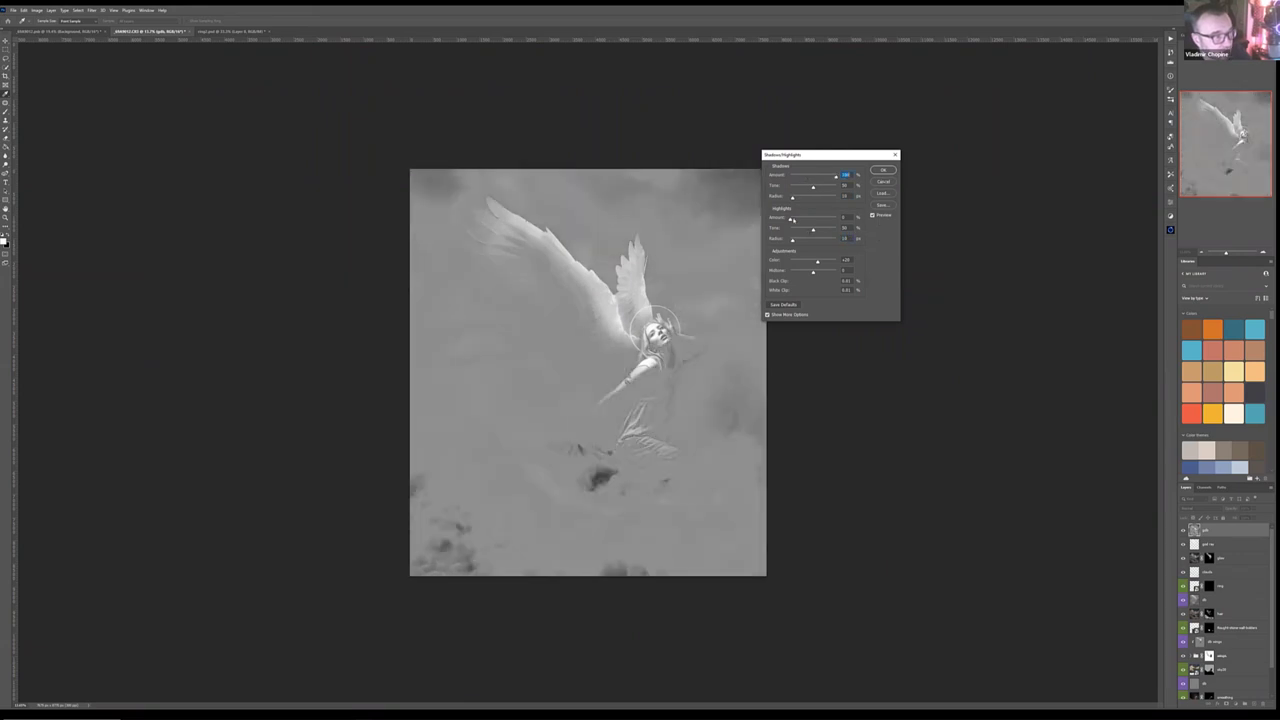
click(836, 218)
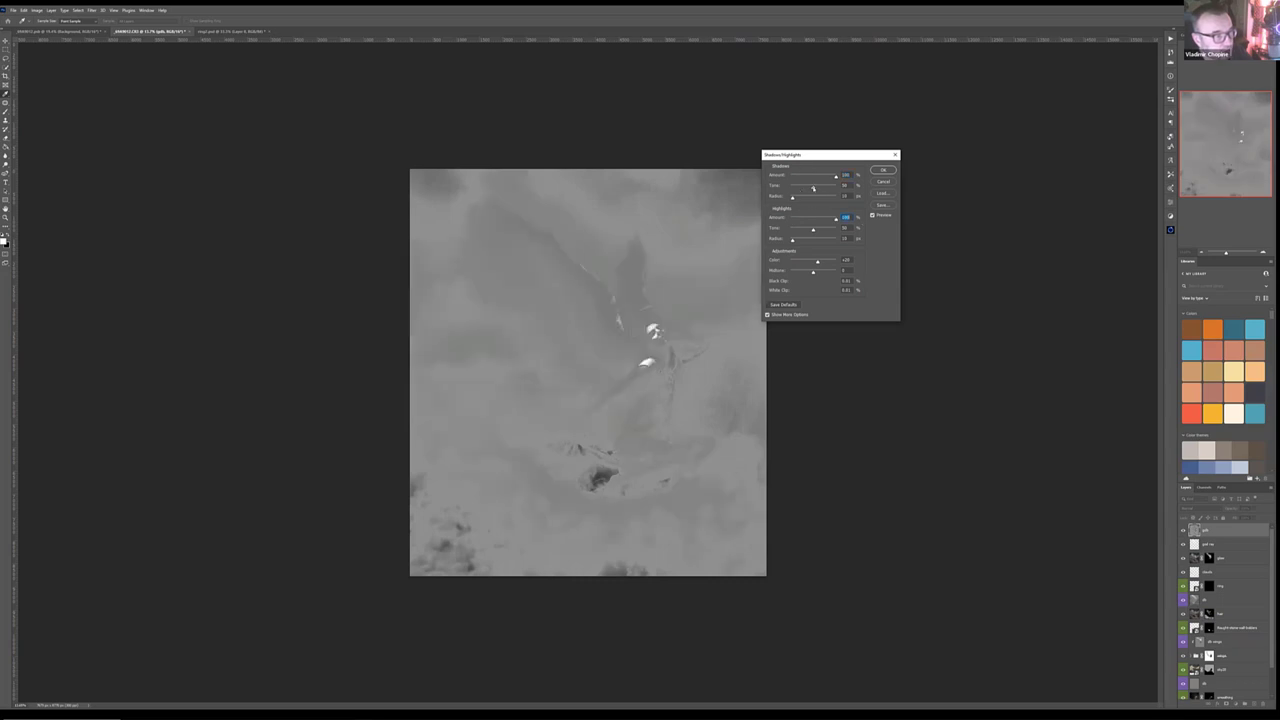
drag(807, 188, 803, 188)
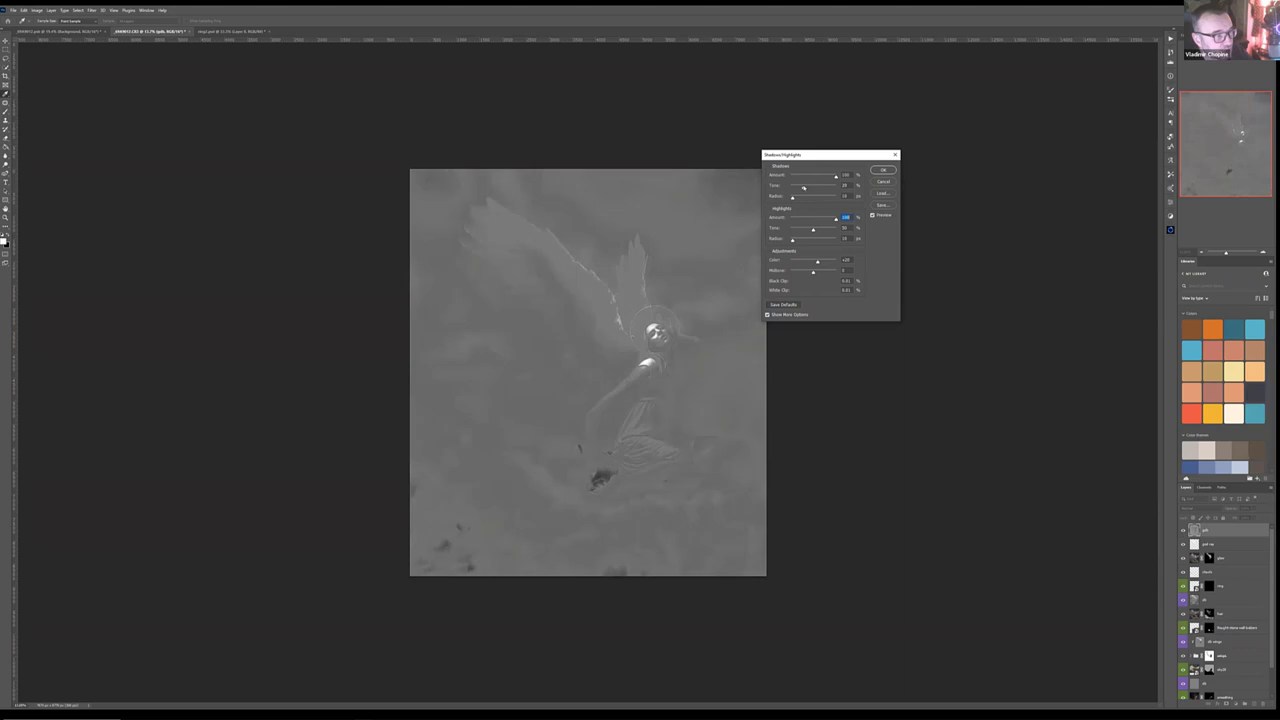
drag(813, 231, 807, 231)
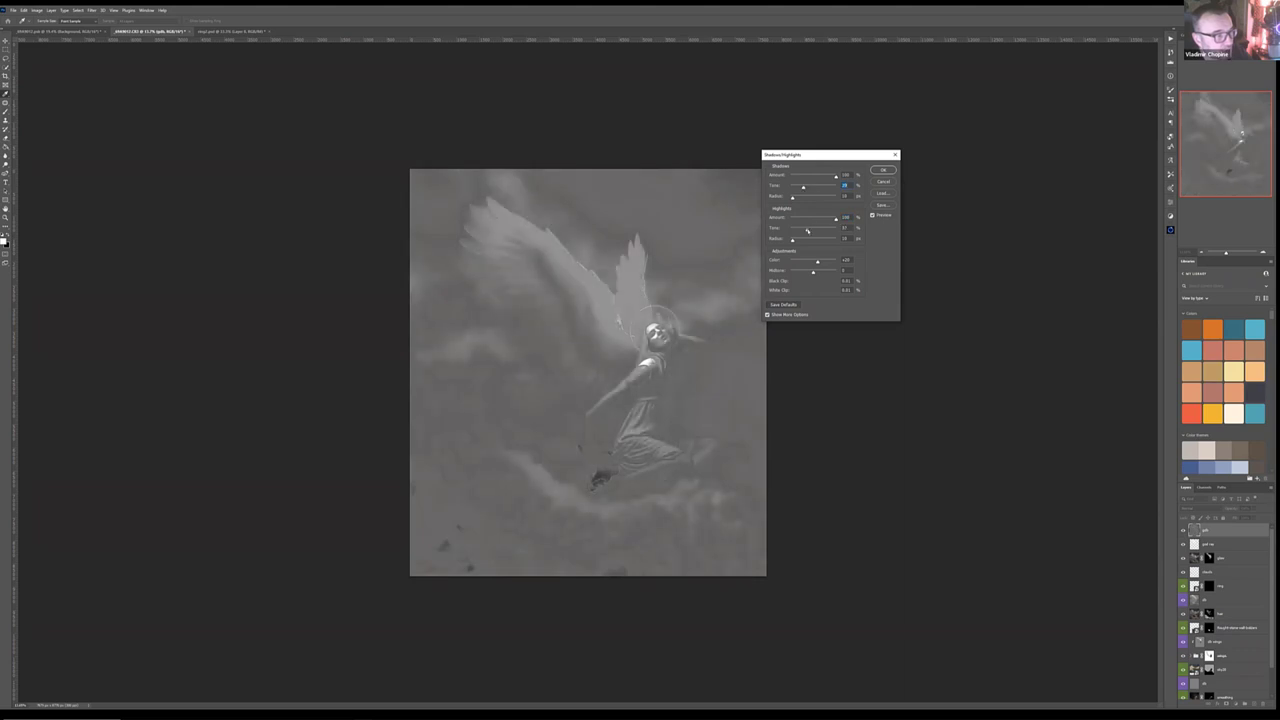
click(877, 171)
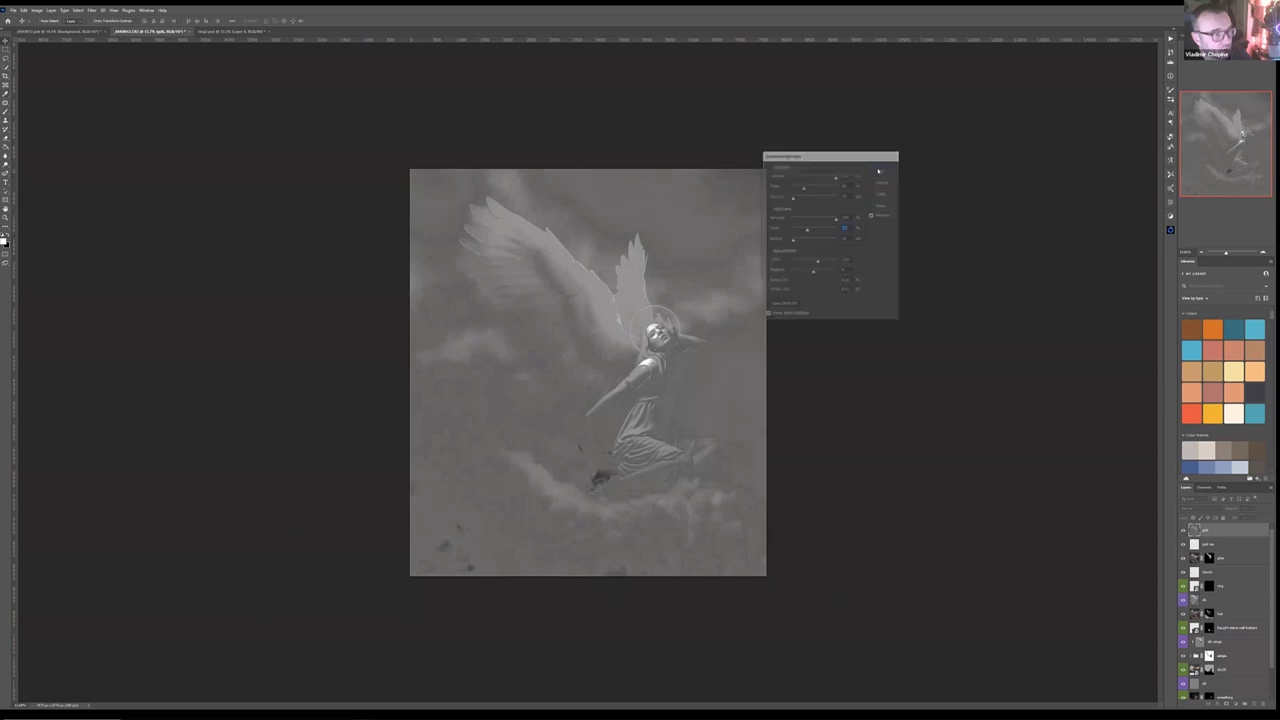
Step: Set the merged layer's blend mode to Soft Light and compare the image with and without it
click(1219, 510)
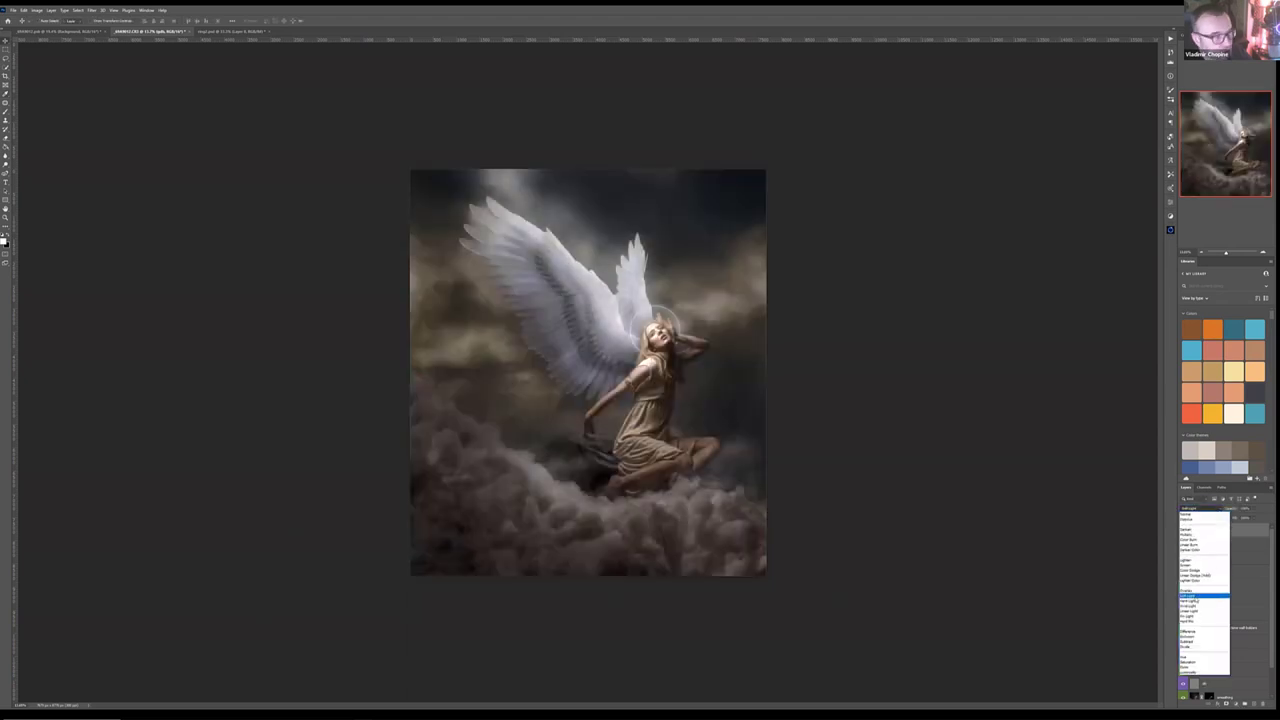
click(1204, 596)
click(1184, 531)
click(1184, 531)
click(1184, 531)
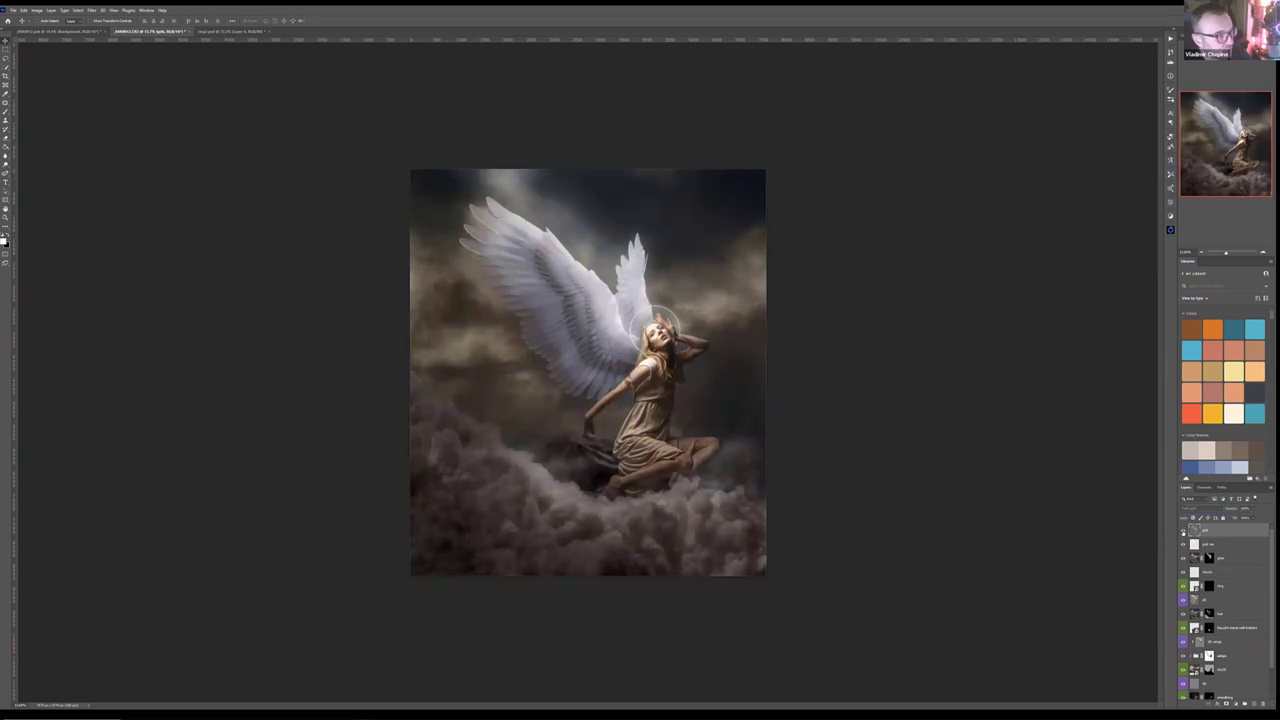
click(1184, 531)
click(1184, 531)
click(1184, 531)
click(1184, 531)
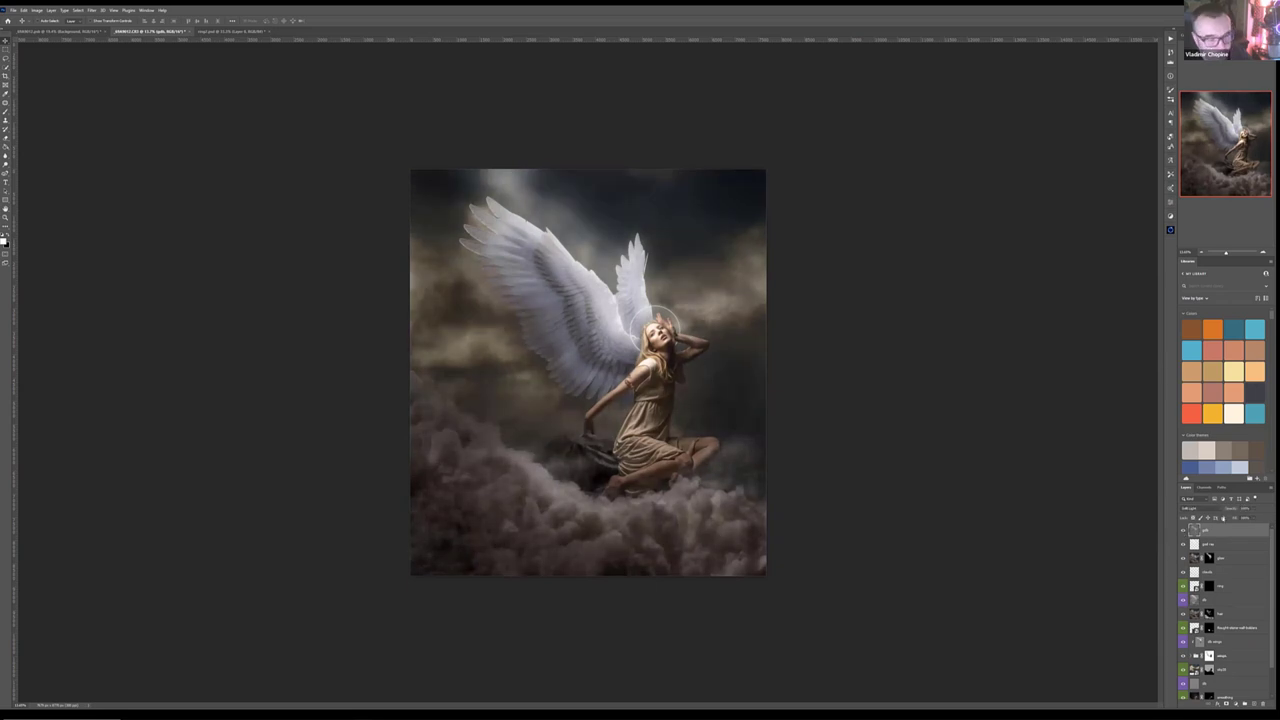
Step: Lower the opacity of the merged Soft Light layer and check the effect on the dress, figure and whole composition
click(1254, 509)
drag(1254, 517, 1240, 517)
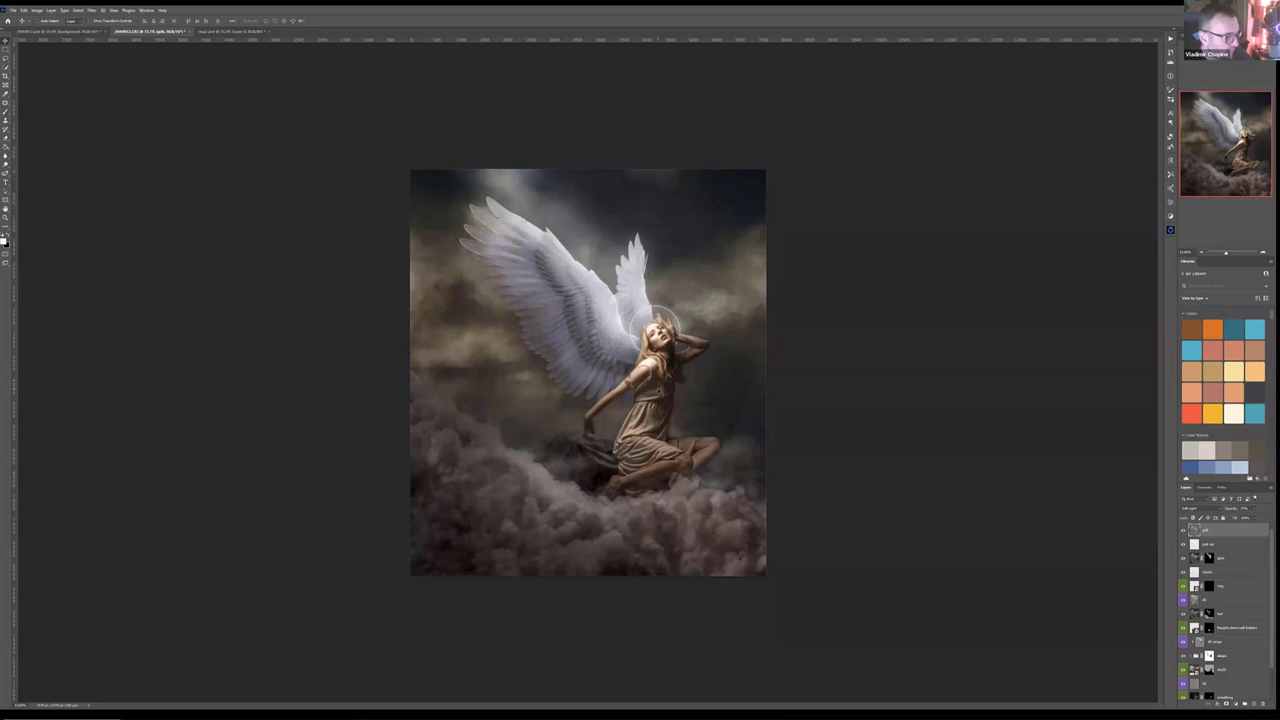
scroll(668, 401, up, 10)
drag(743, 325, 863, 343)
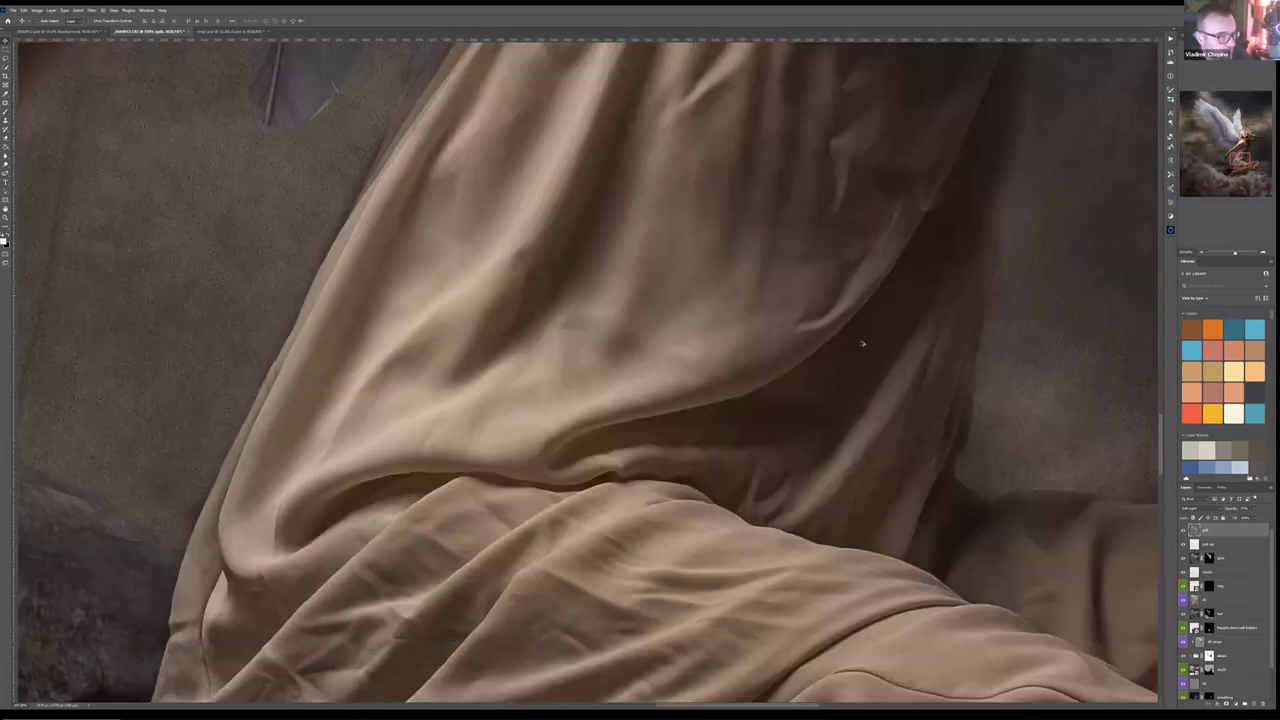
drag(768, 391, 572, 177)
scroll(573, 178, down, 8)
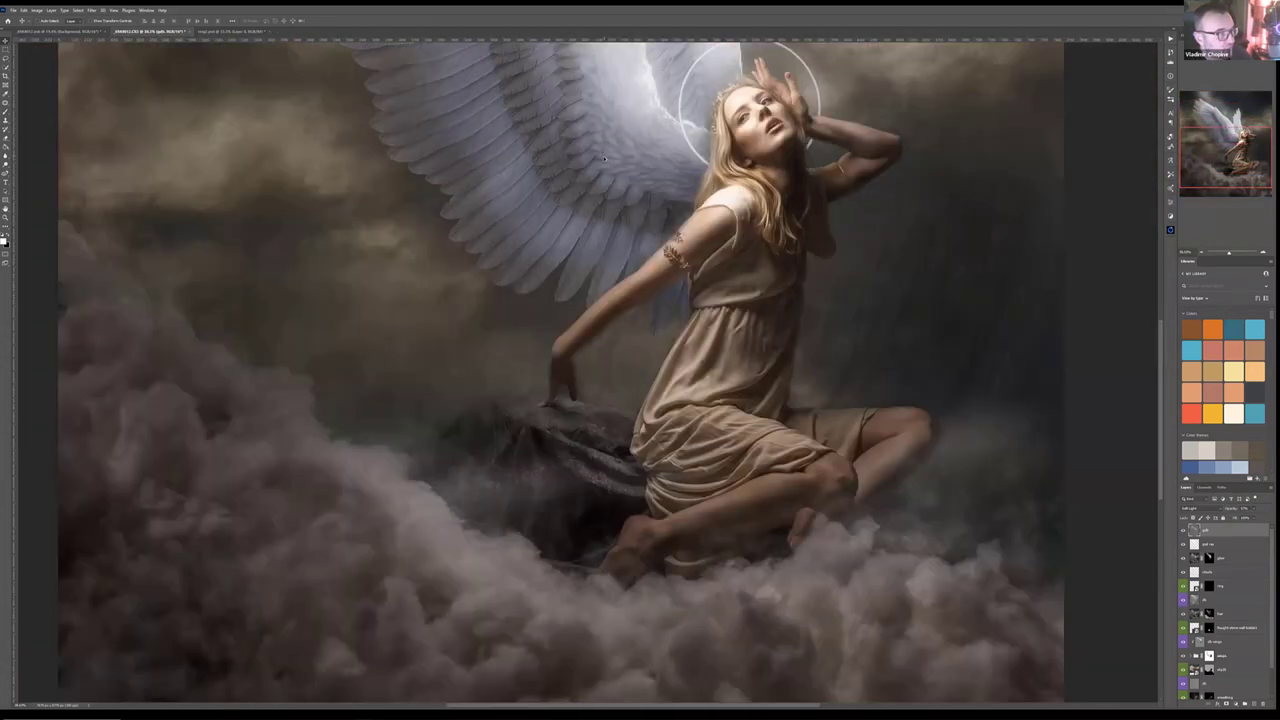
scroll(573, 178, up, 1)
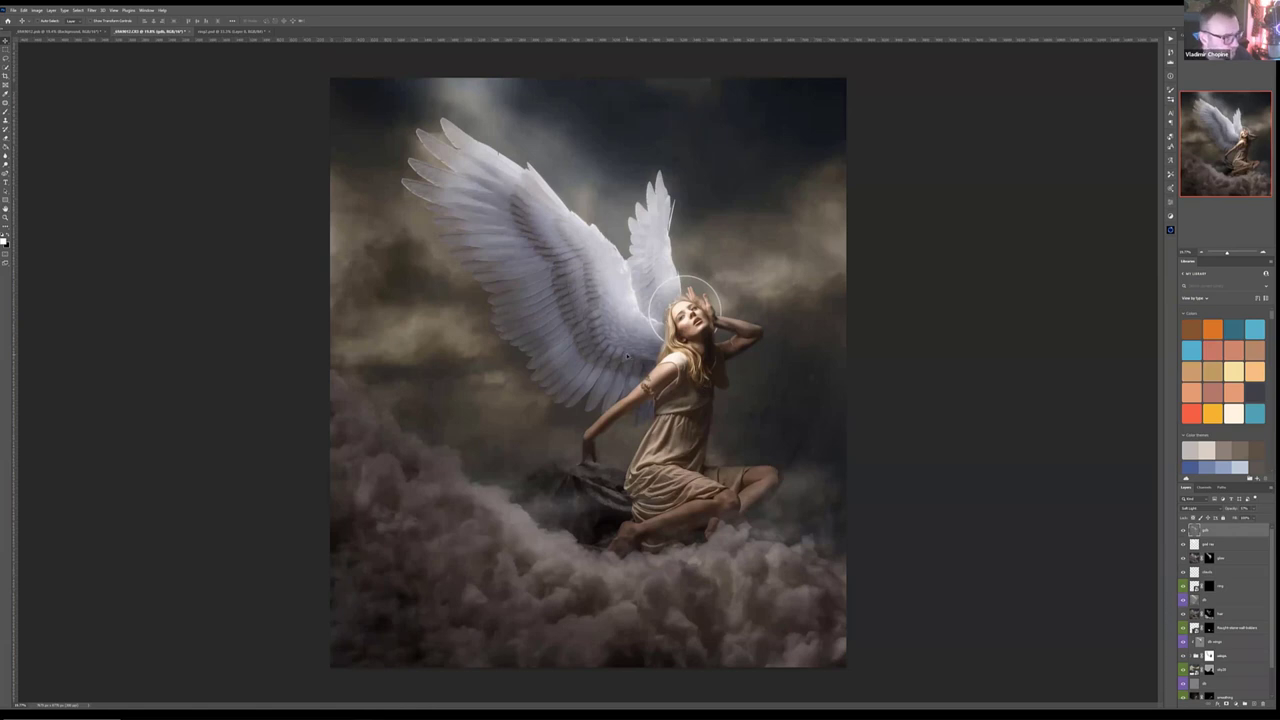
scroll(978, 545, down, 1)
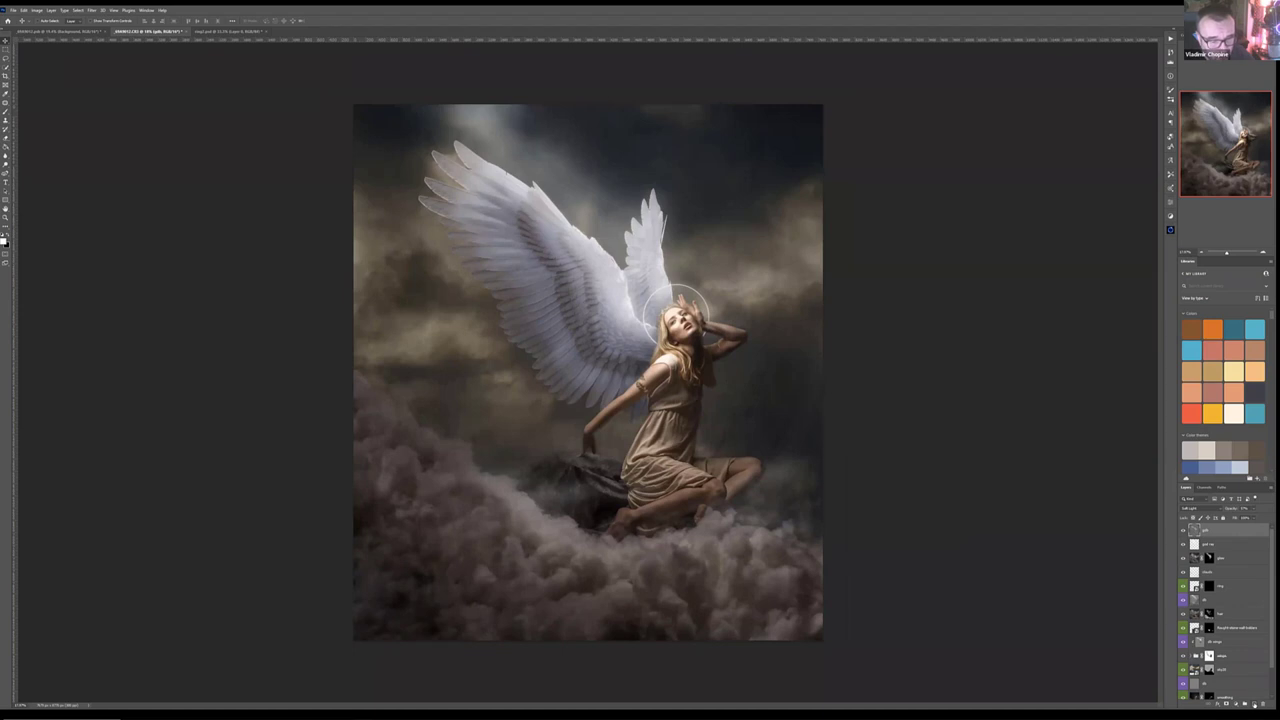
Step: Add a new empty layer at the top of the layer stack and name it grain
click(1254, 705)
double_click(1207, 531)
text(d)
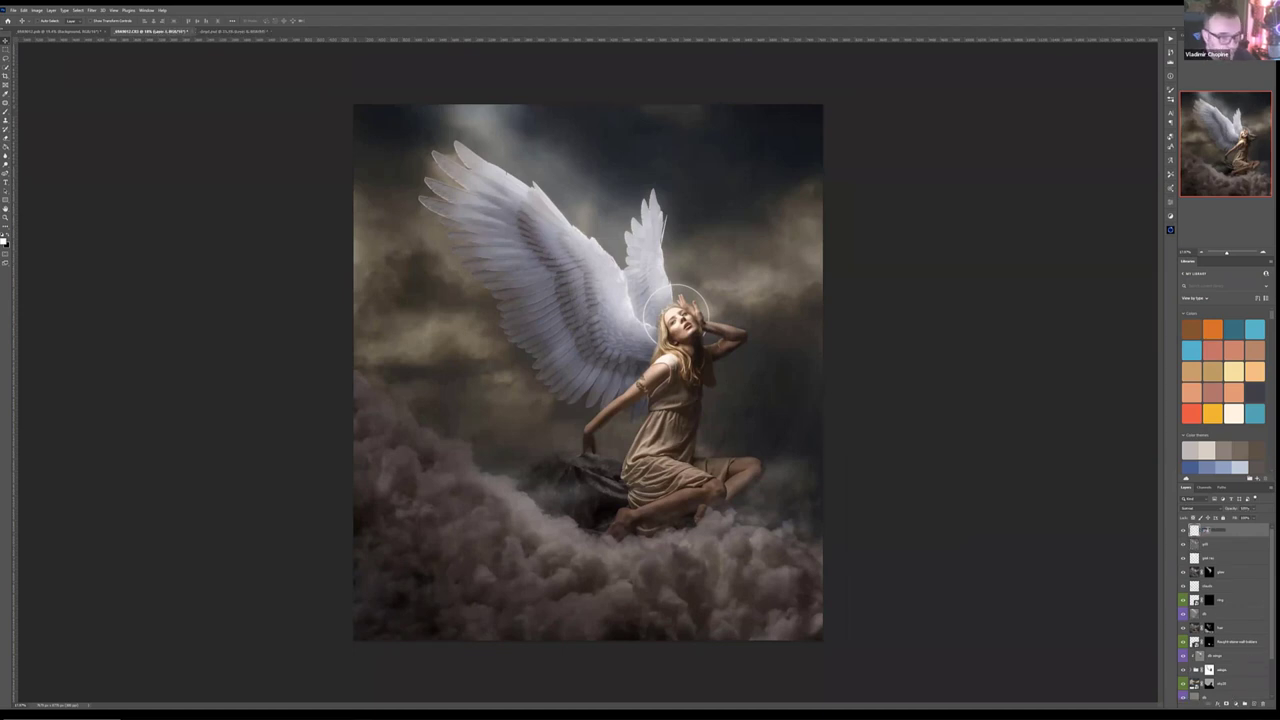
key(Return)
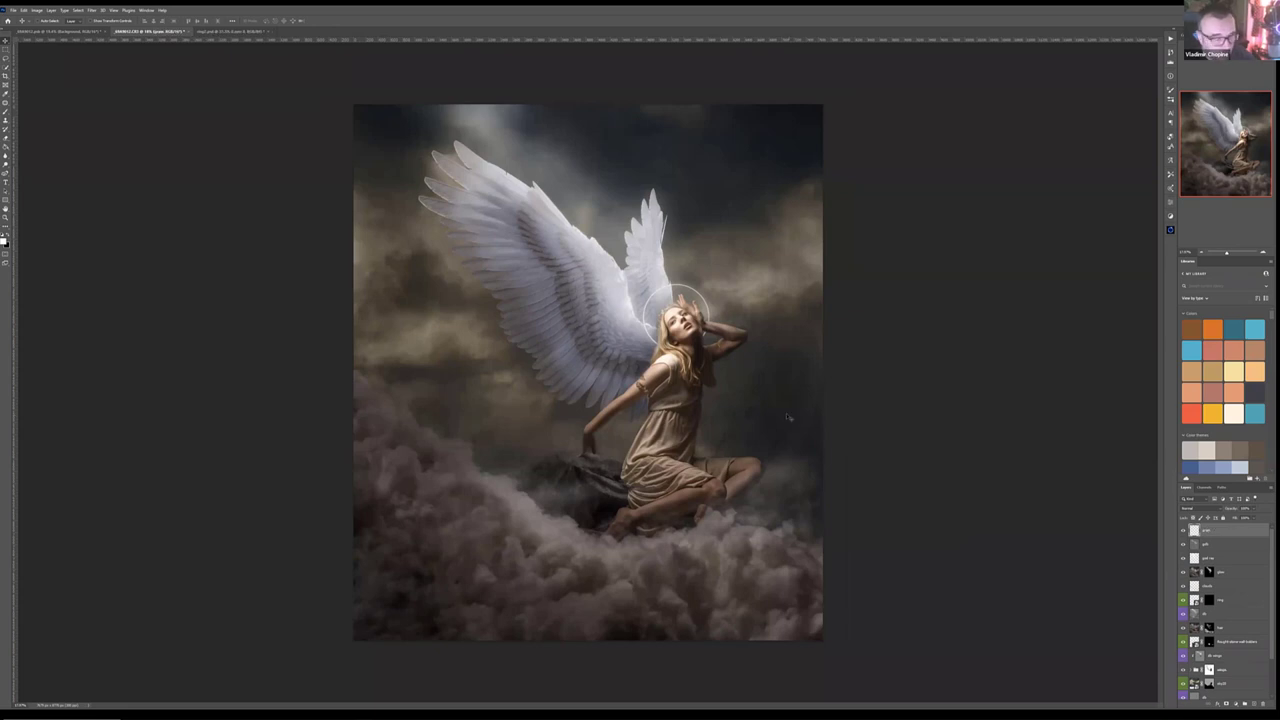
Step: Examine the texture of the face, hand, halo and background sky up close, then view the whole image again
scroll(712, 325, up, 6)
scroll(660, 335, up, 5)
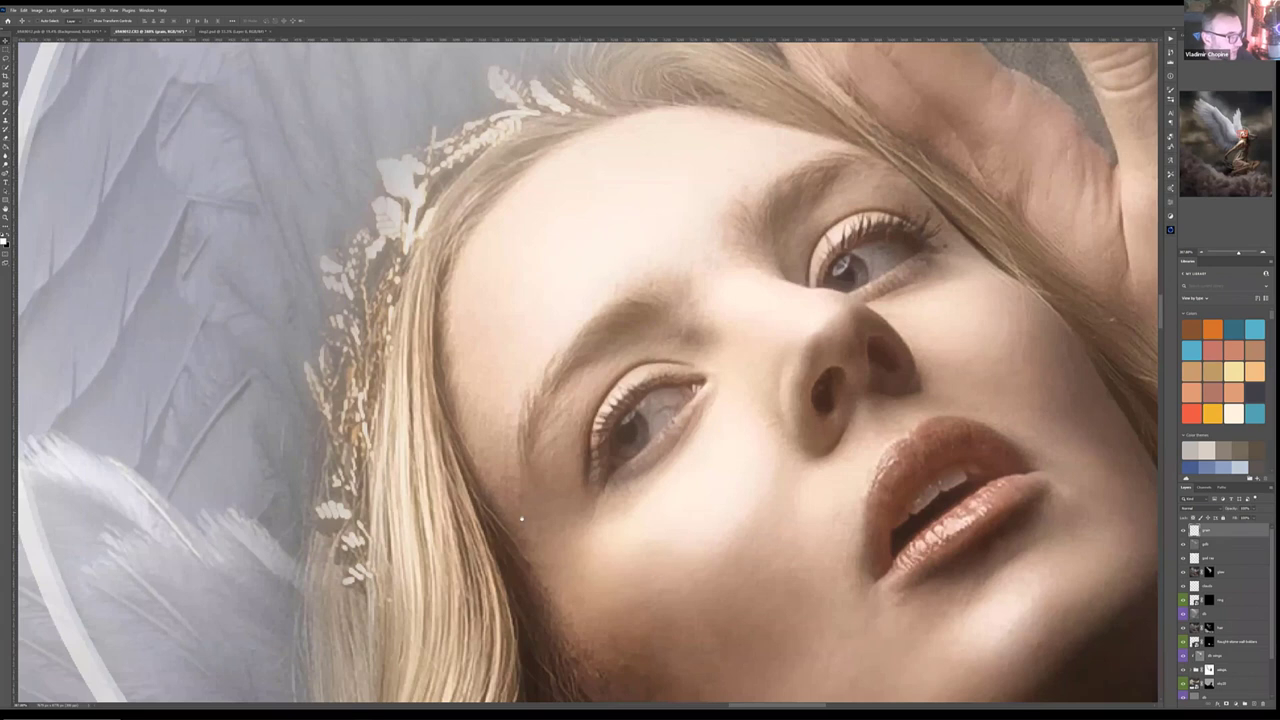
drag(827, 460, 300, 568)
drag(854, 354, 448, 411)
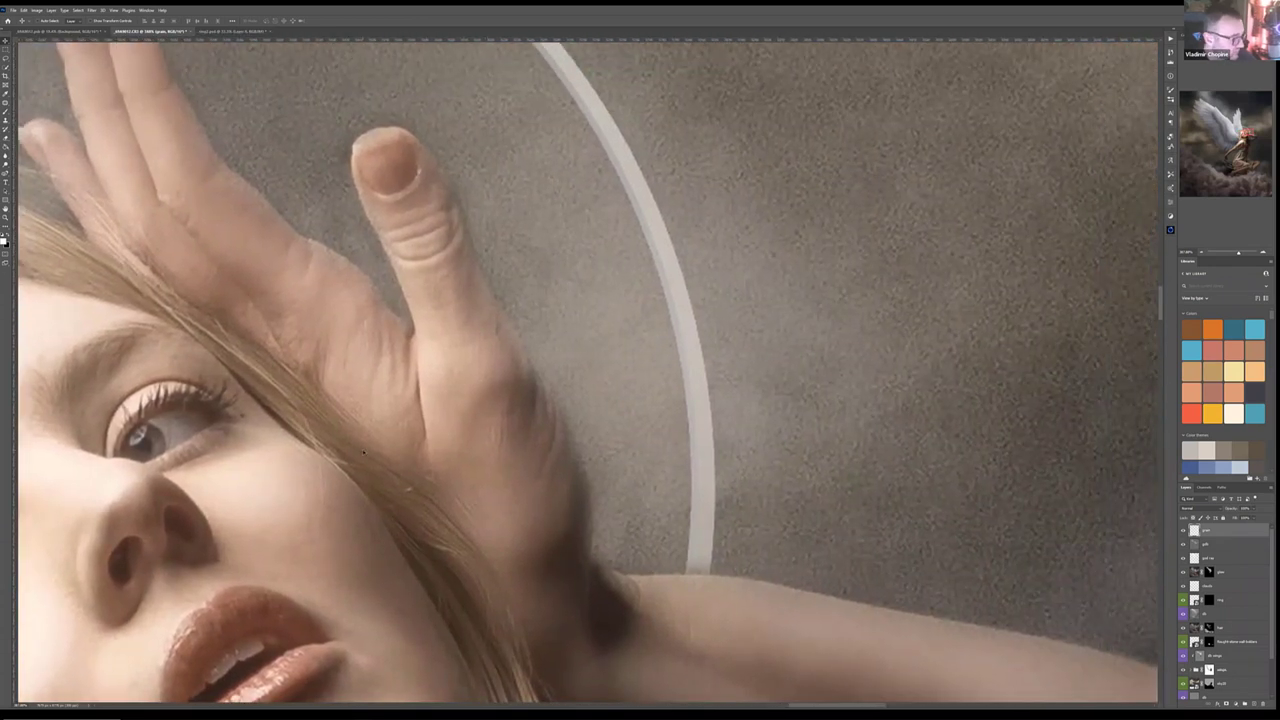
scroll(364, 453, down, 5)
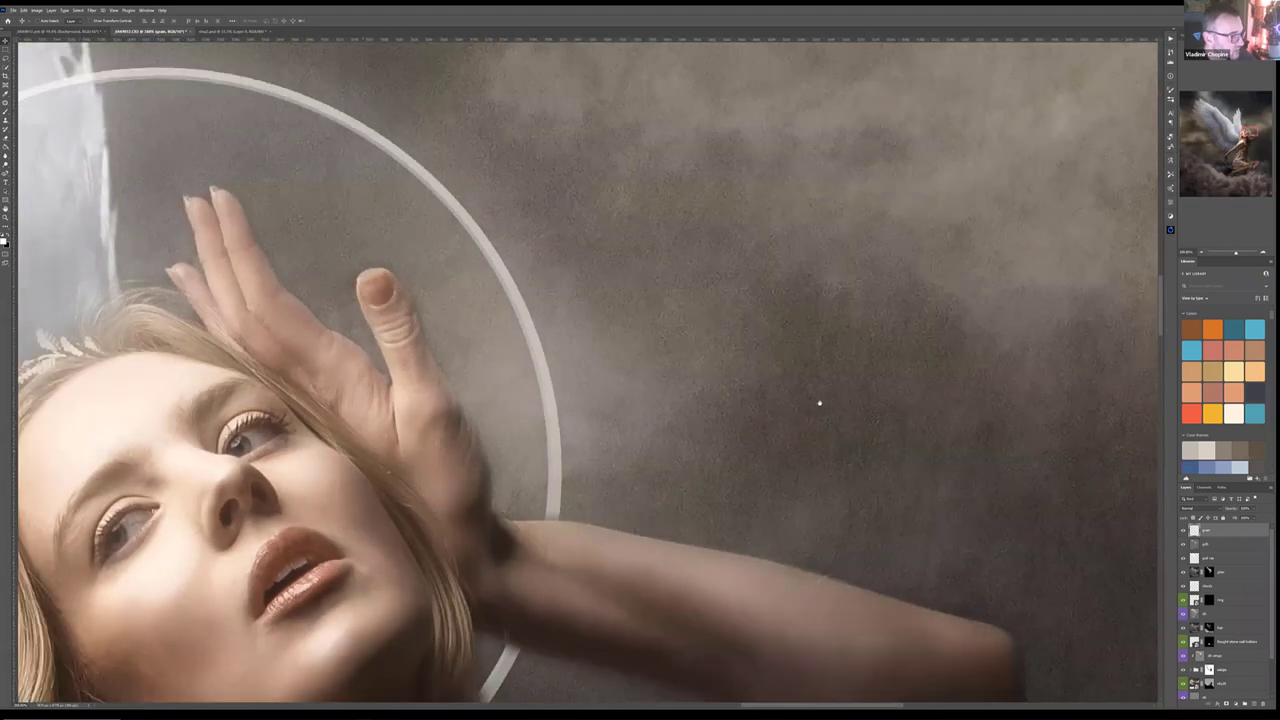
scroll(784, 409, down, 5)
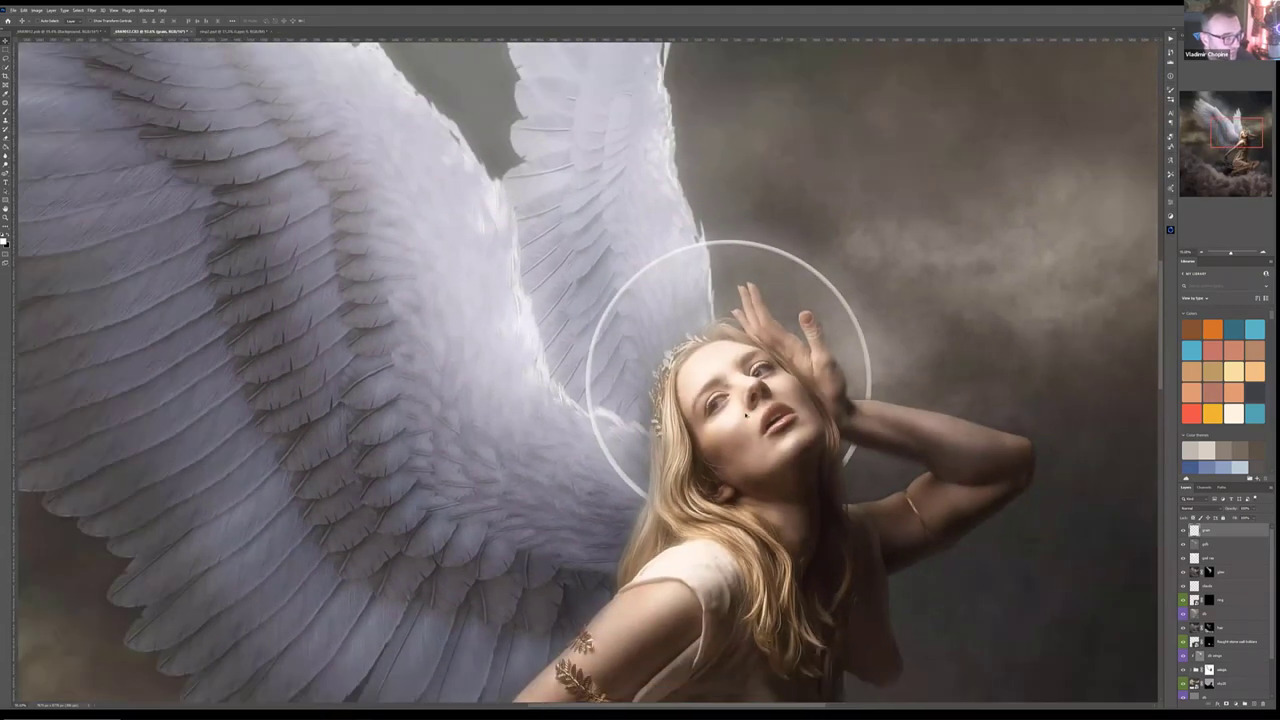
key(ctrl+0)
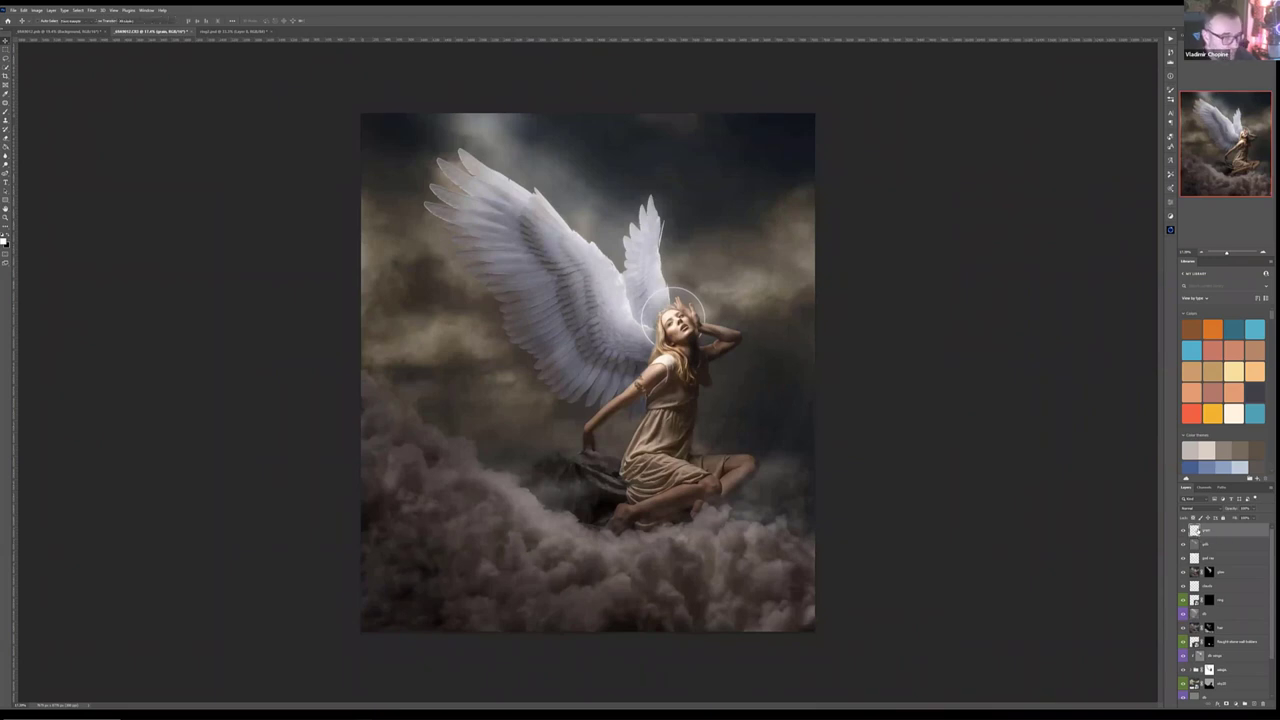
Step: Fill the grain layer with 50% gray and add monochromatic noise with uniform distribution
key(shift+F5)
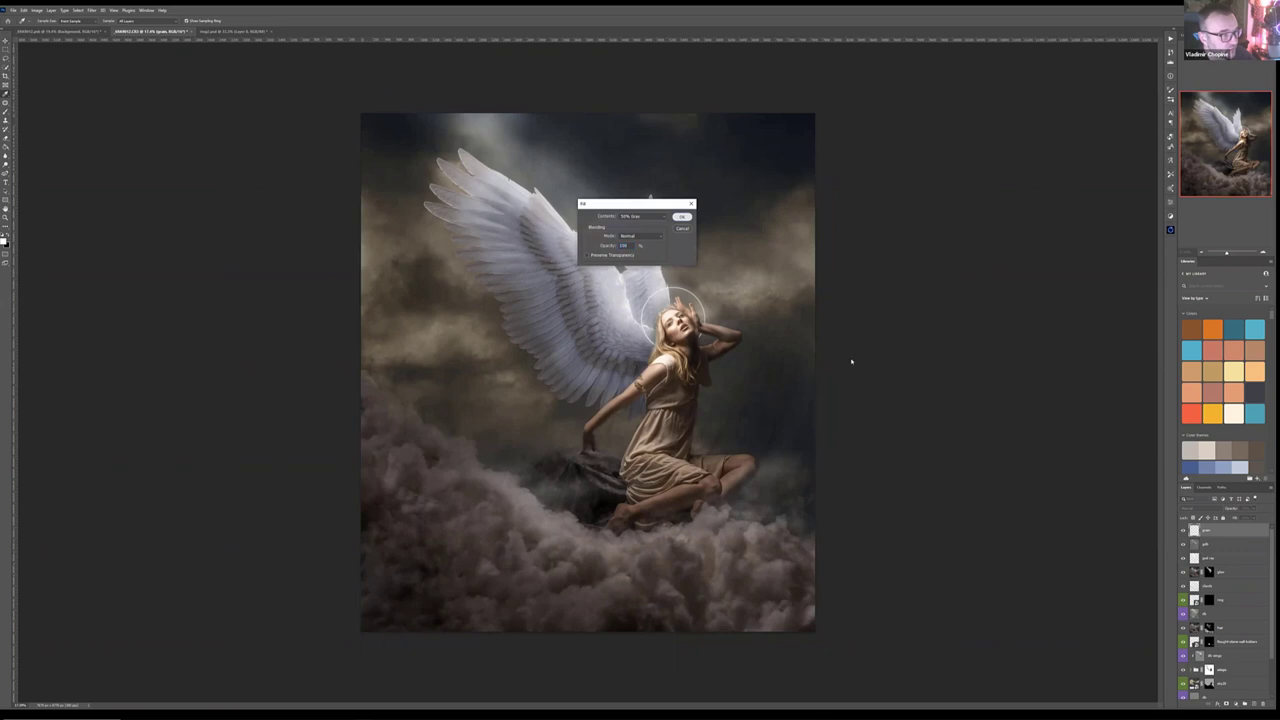
click(681, 216)
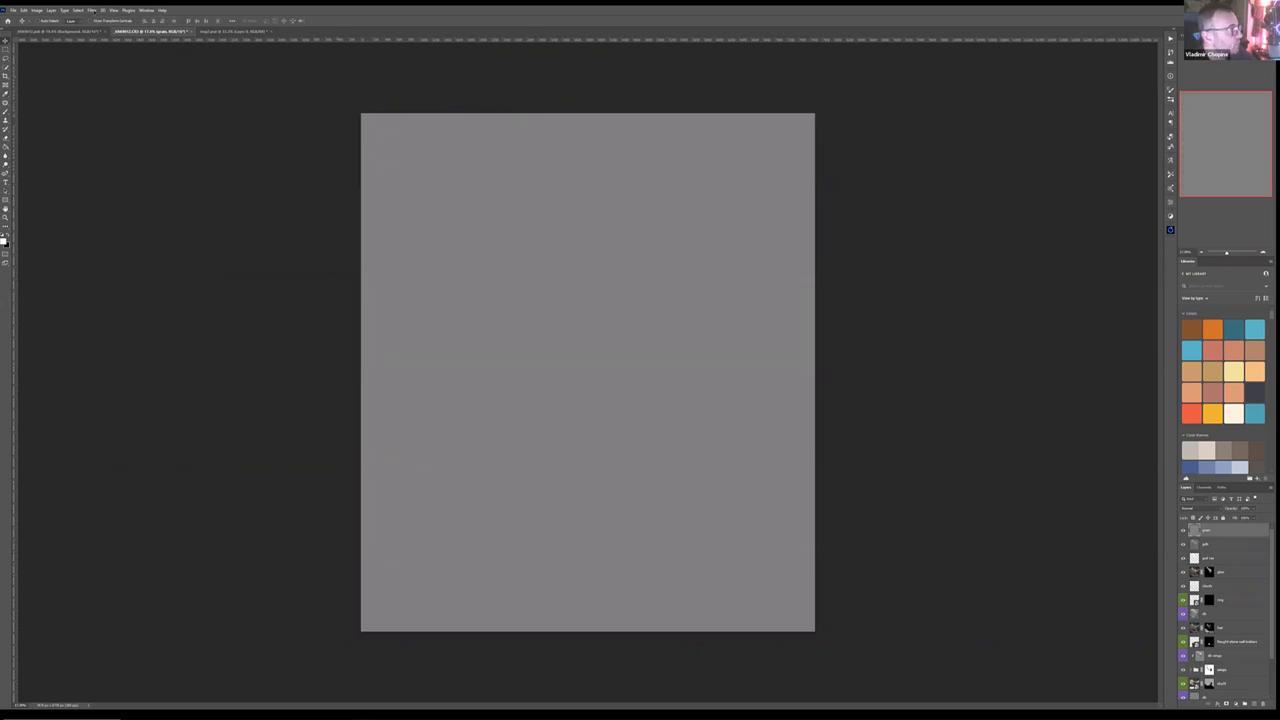
click(91, 10)
mouse_move(100, 116)
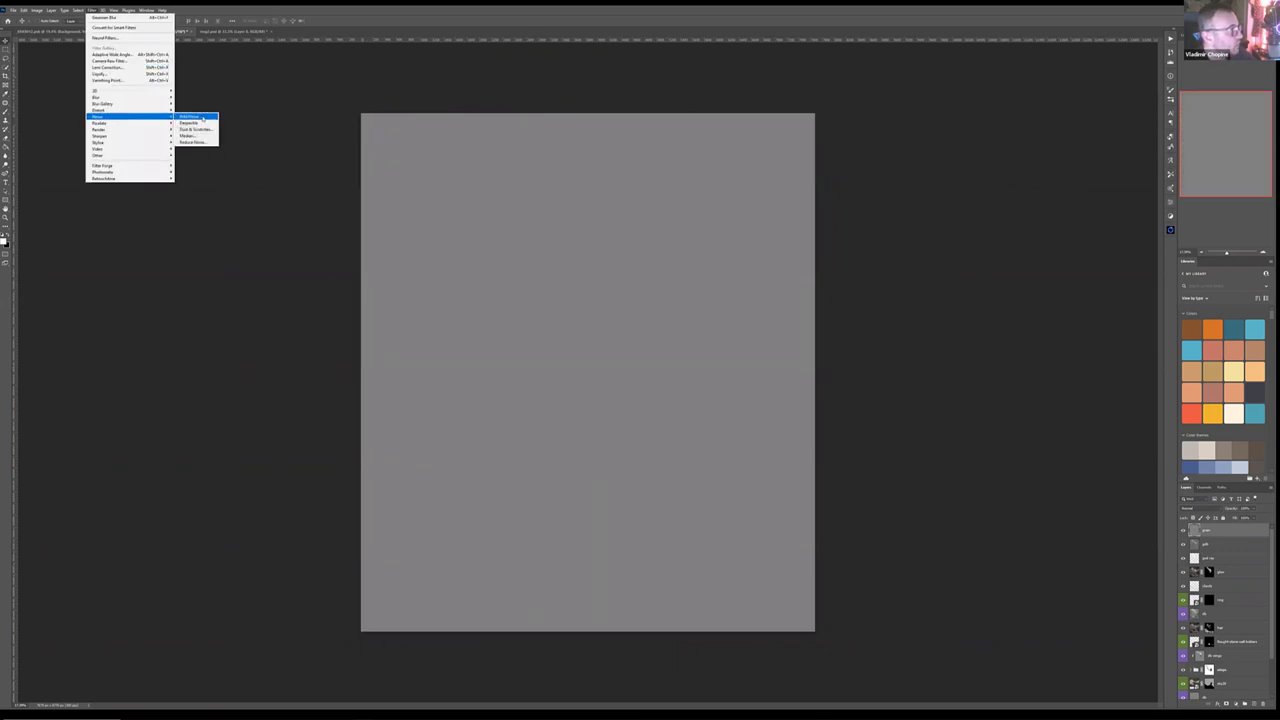
click(203, 118)
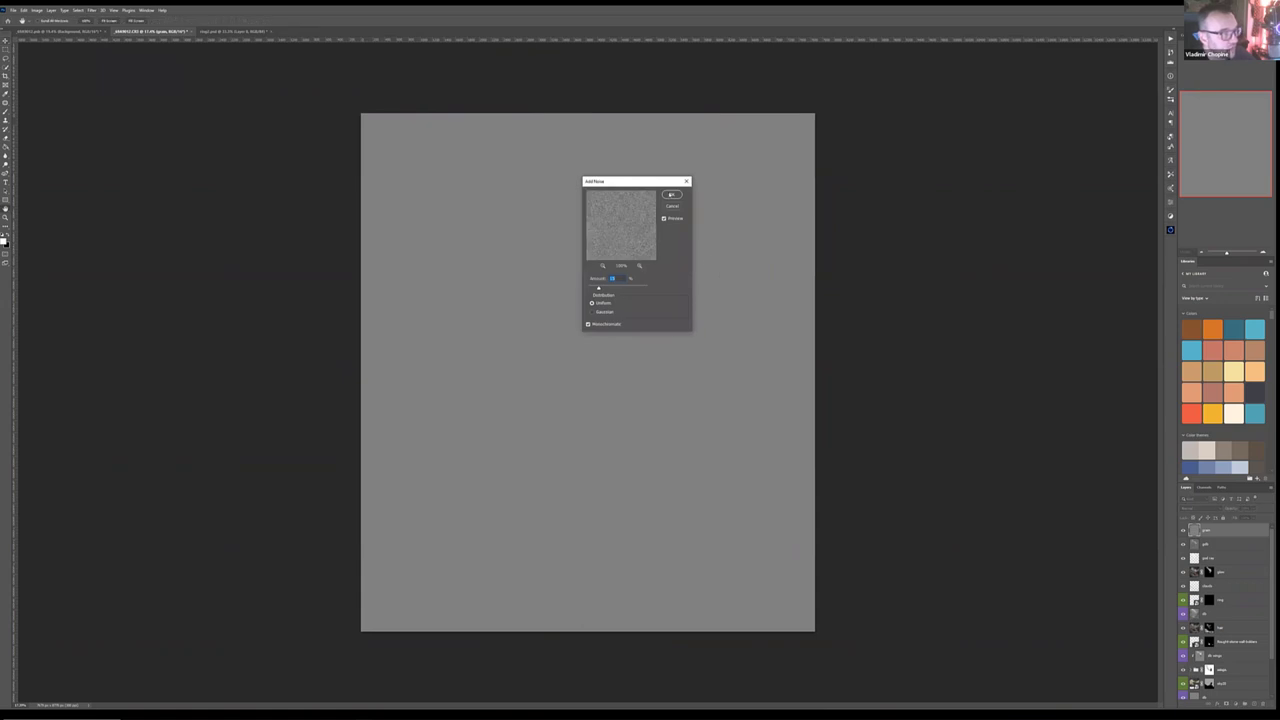
click(671, 195)
click(672, 194)
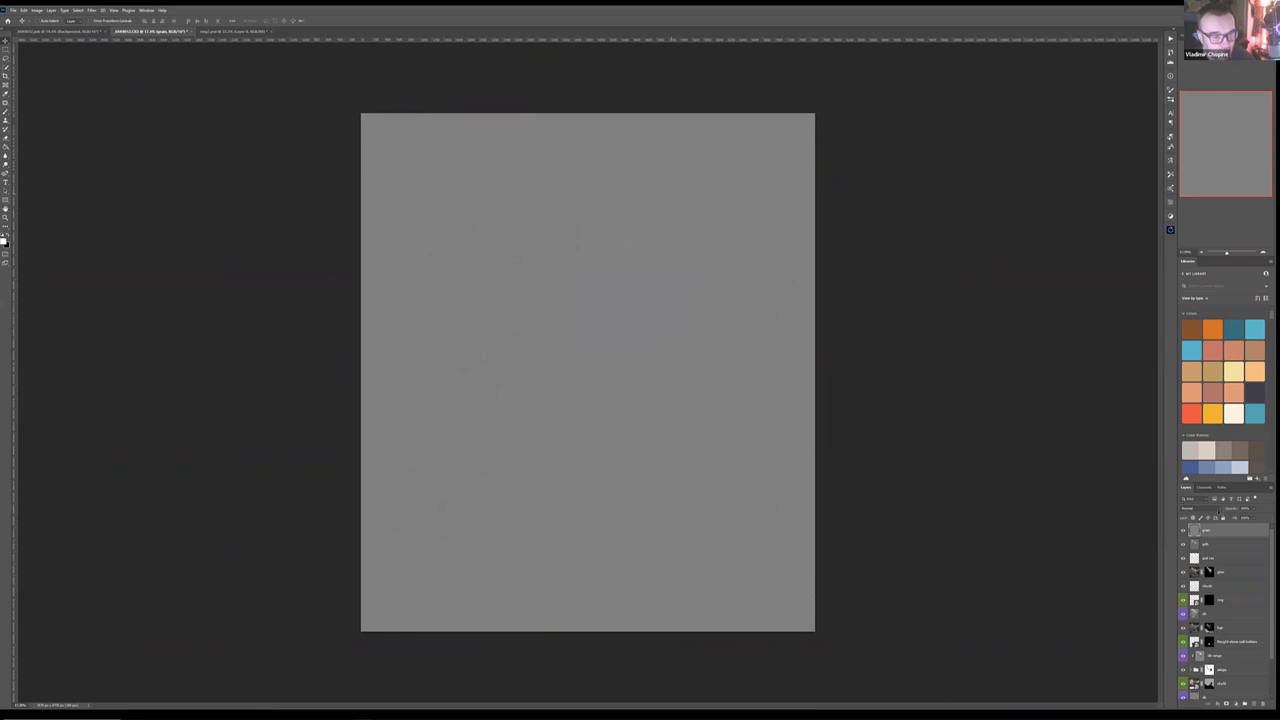
Step: Set the grain layer's blend mode to Soft Light and check the grain up close around the face and halo
click(1216, 508)
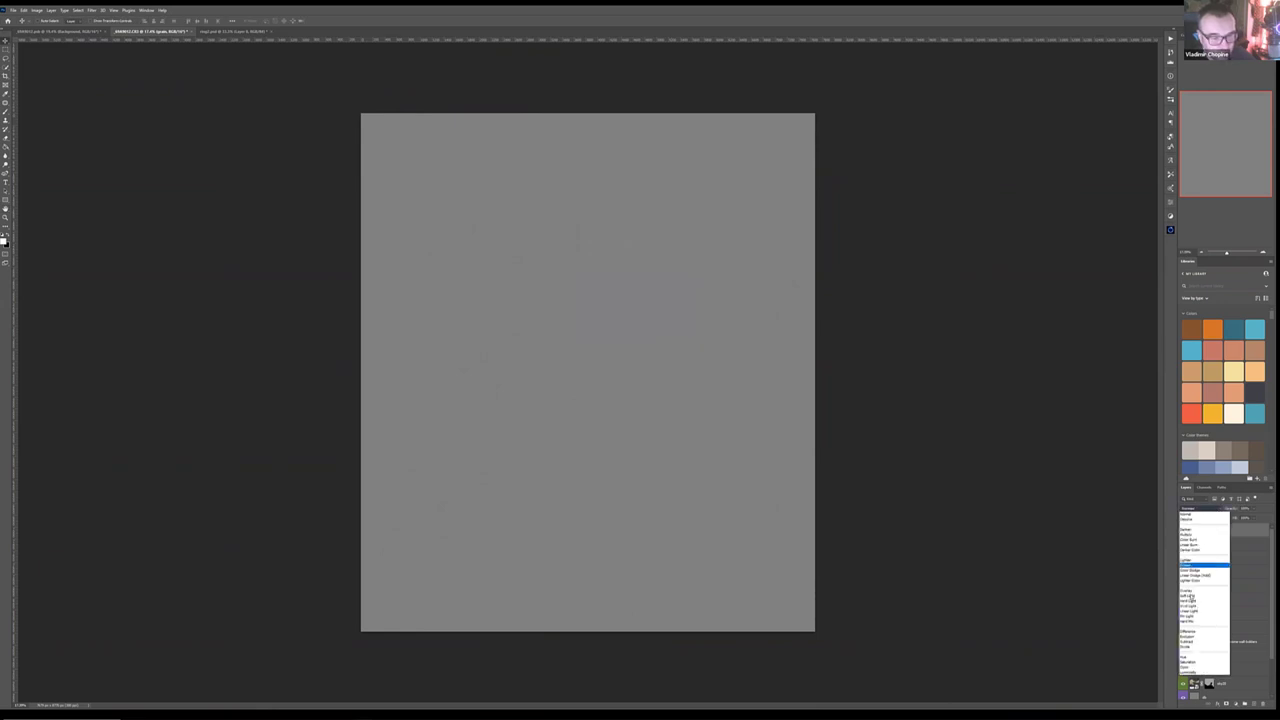
click(1189, 596)
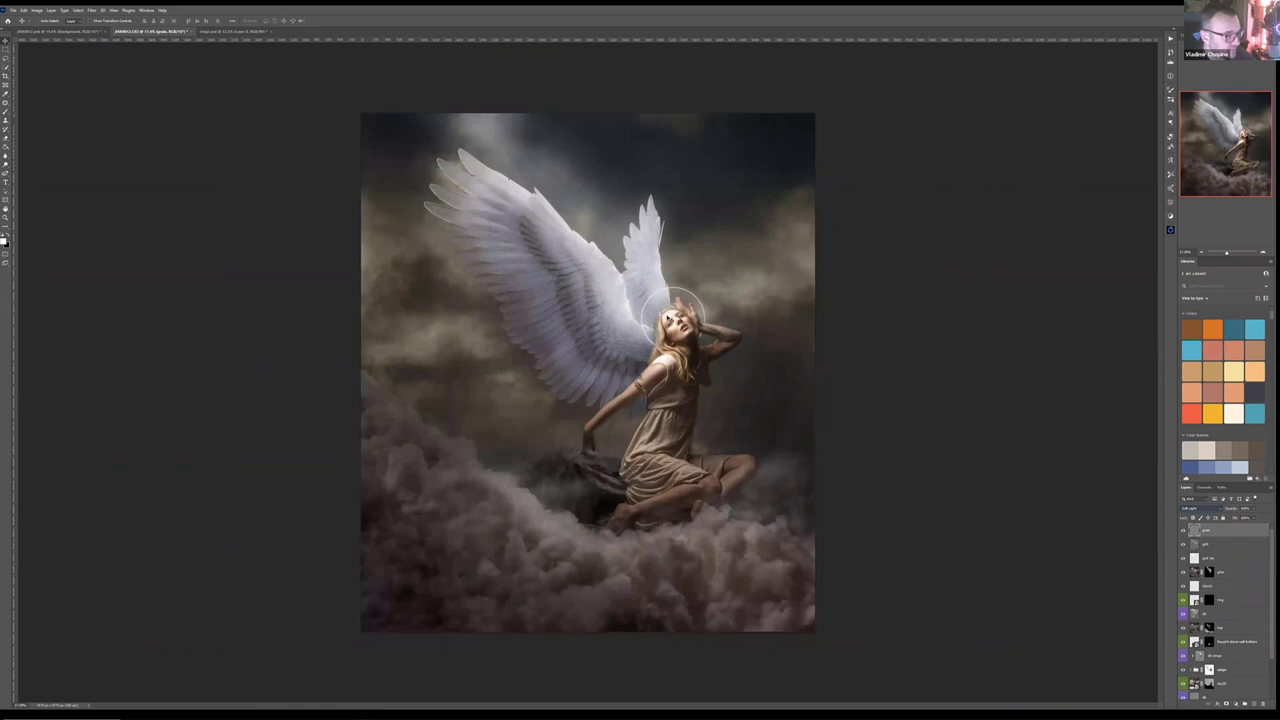
scroll(668, 316, up, 8)
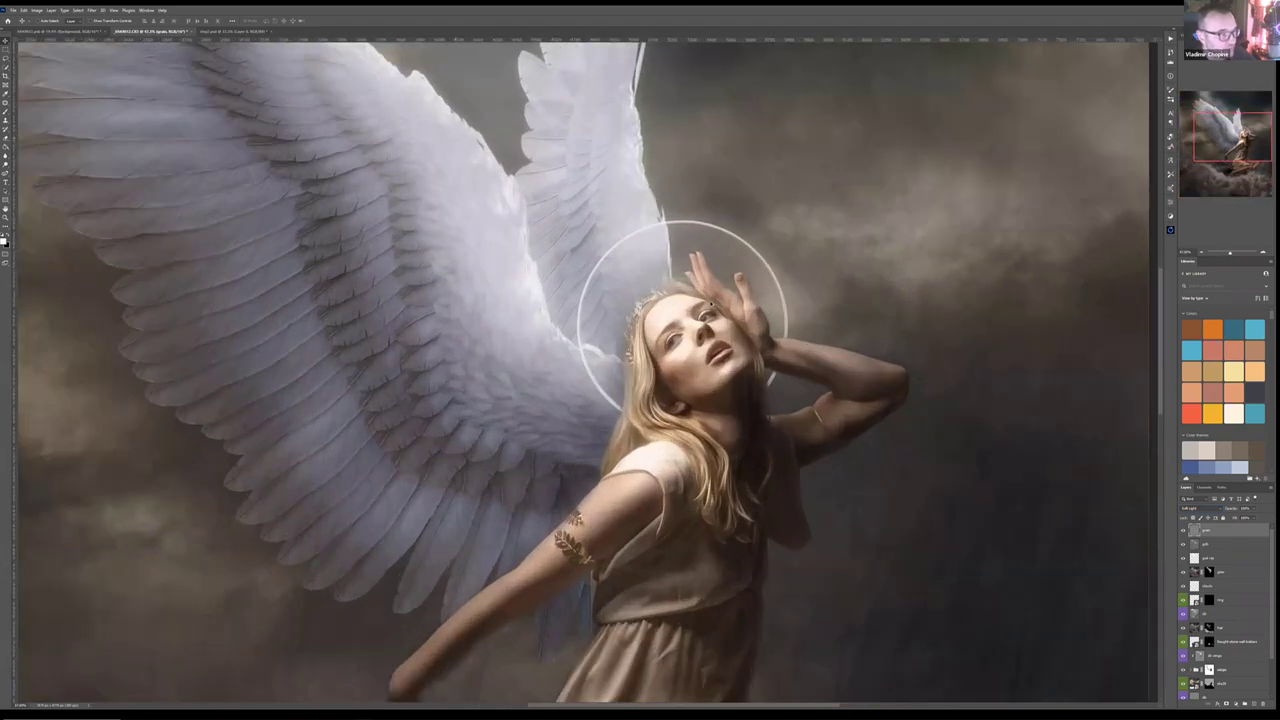
scroll(710, 305, up, 4)
scroll(810, 472, up, 2)
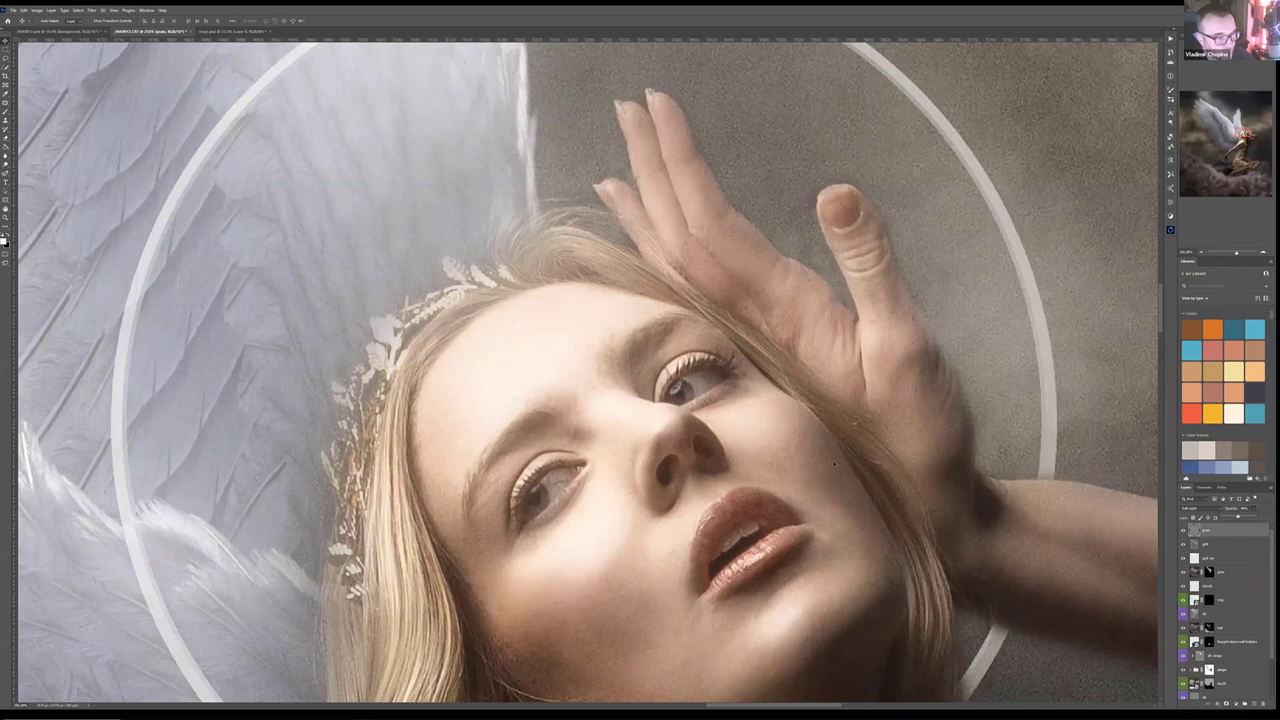
scroll(843, 457, down, 1)
scroll(1024, 234, down, 2)
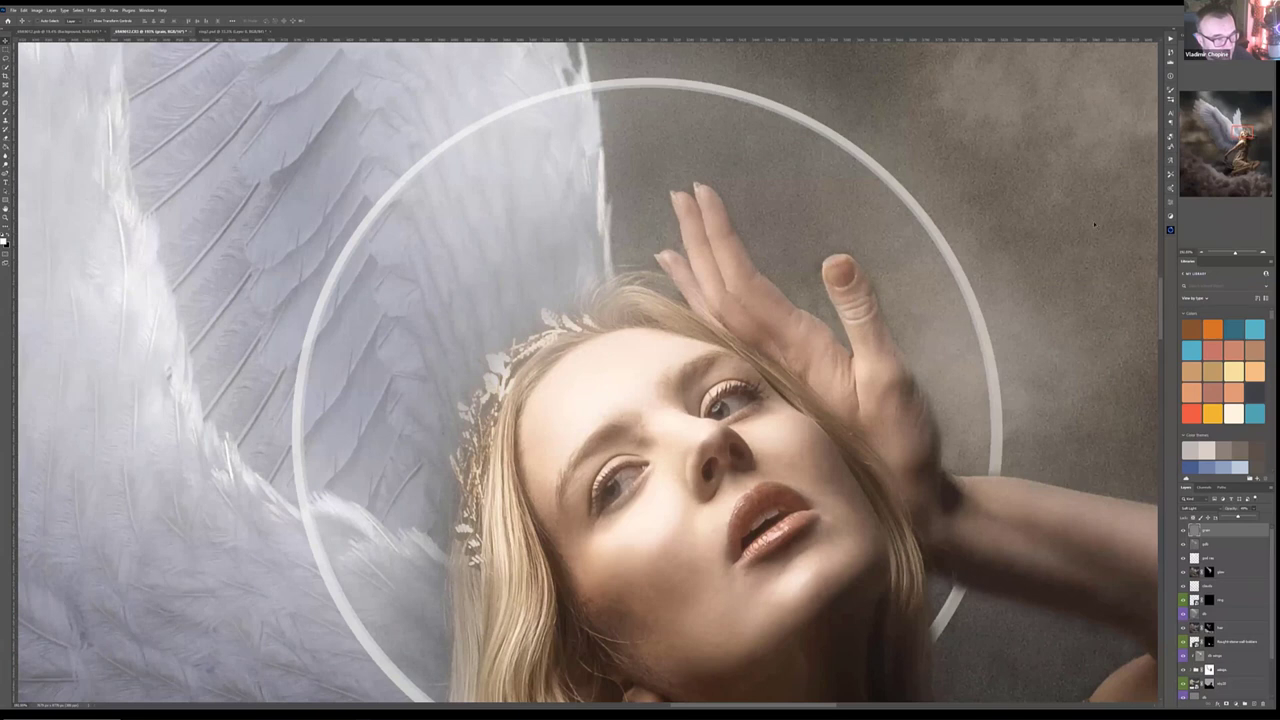
Step: Add a Selective Color adjustment layer above the grain layer with the whole image in view
scroll(832, 432, down, 4)
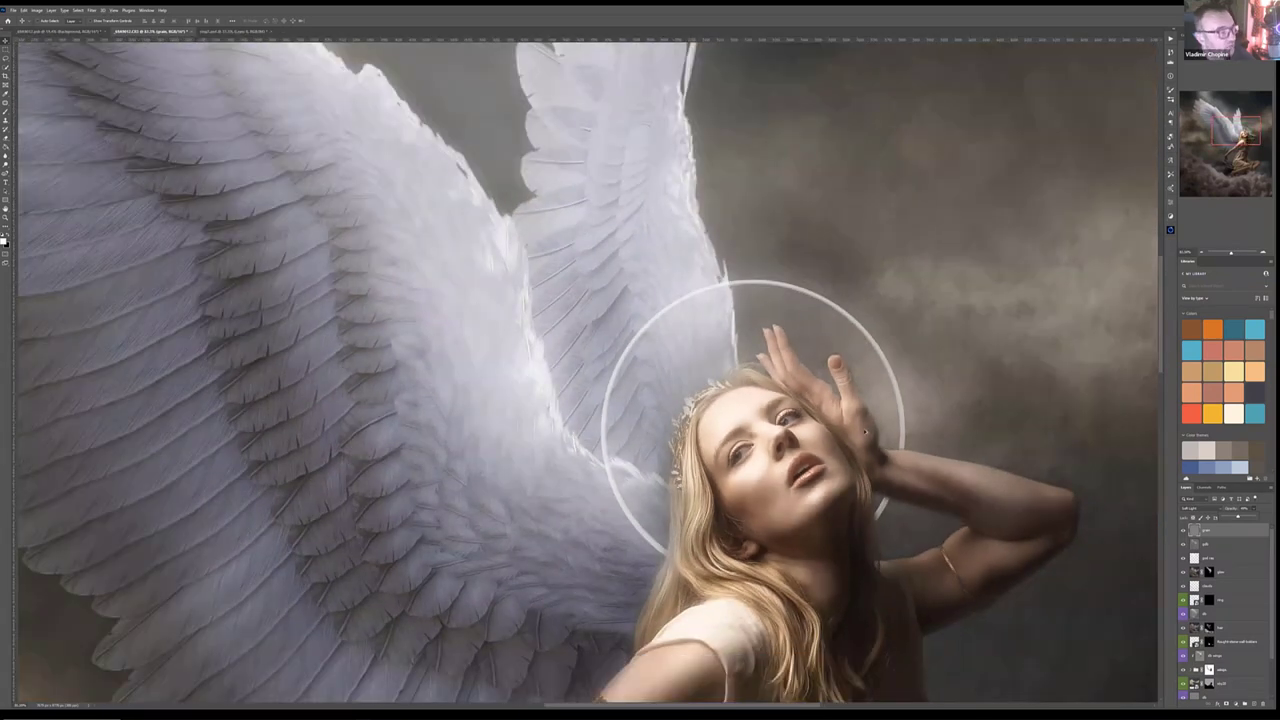
scroll(865, 432, down, 6)
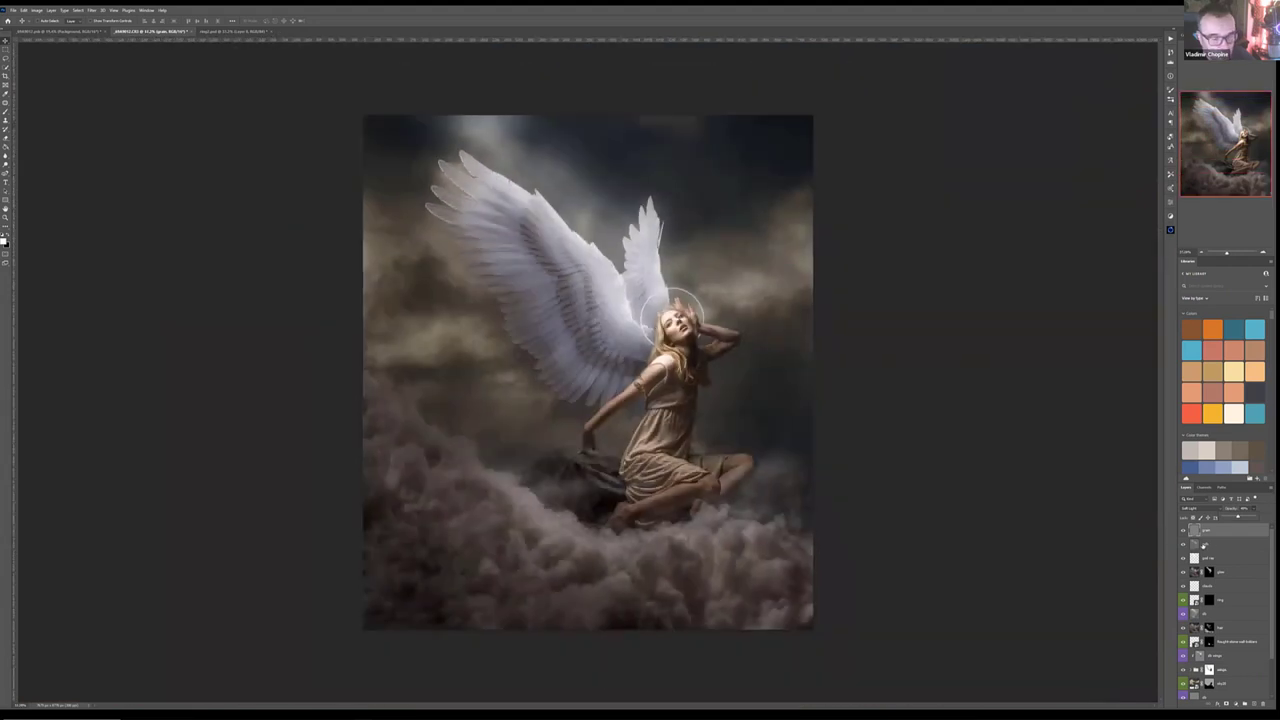
scroll(588, 372, down, 3)
scroll(588, 372, up, 2)
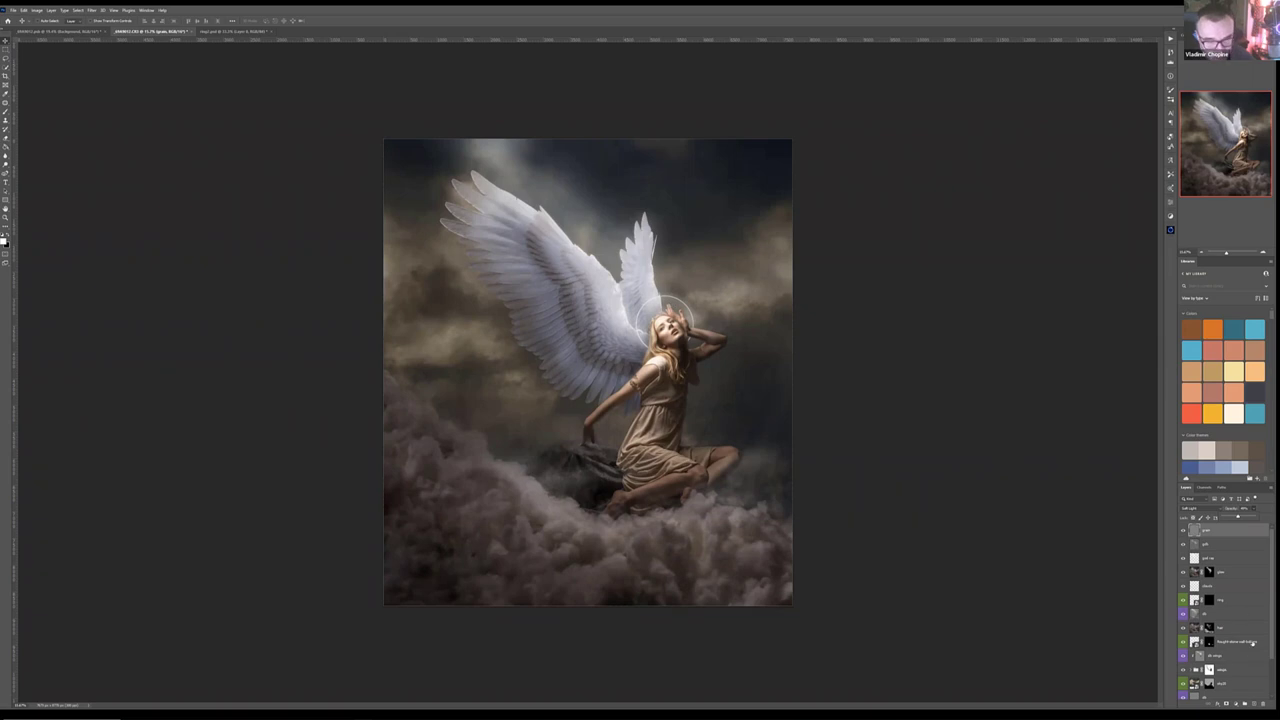
click(1235, 703)
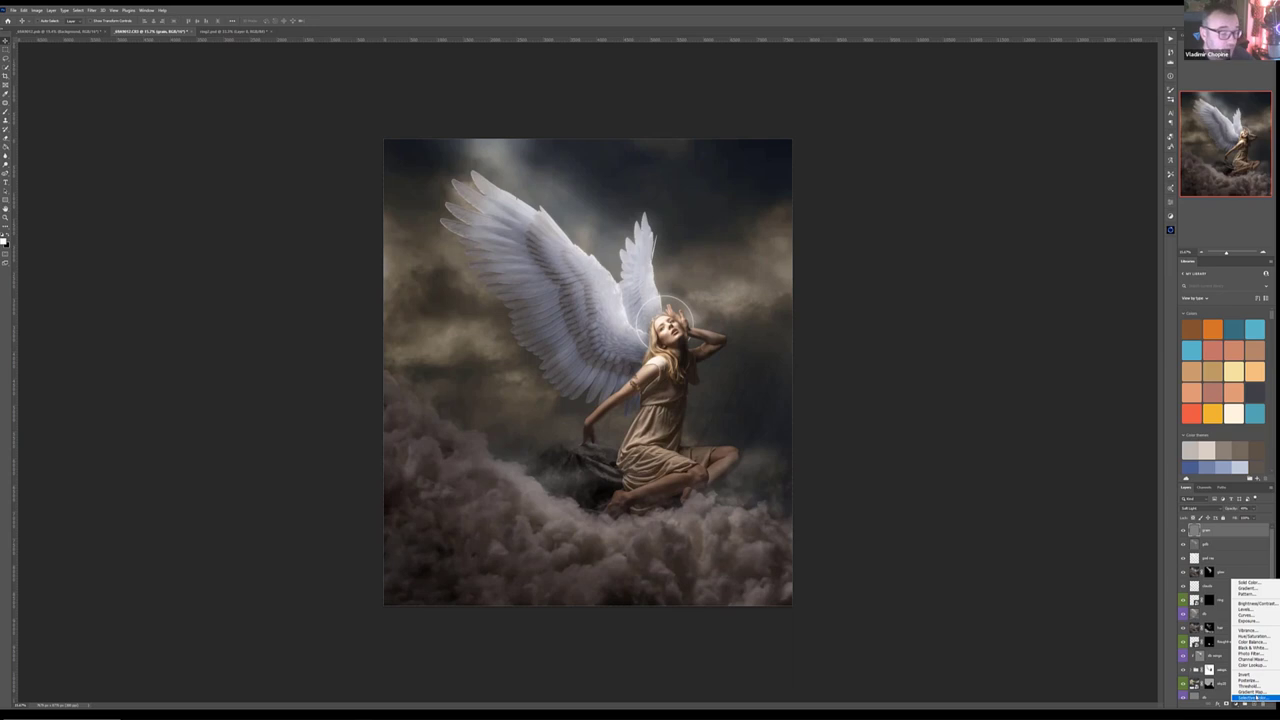
click(1252, 698)
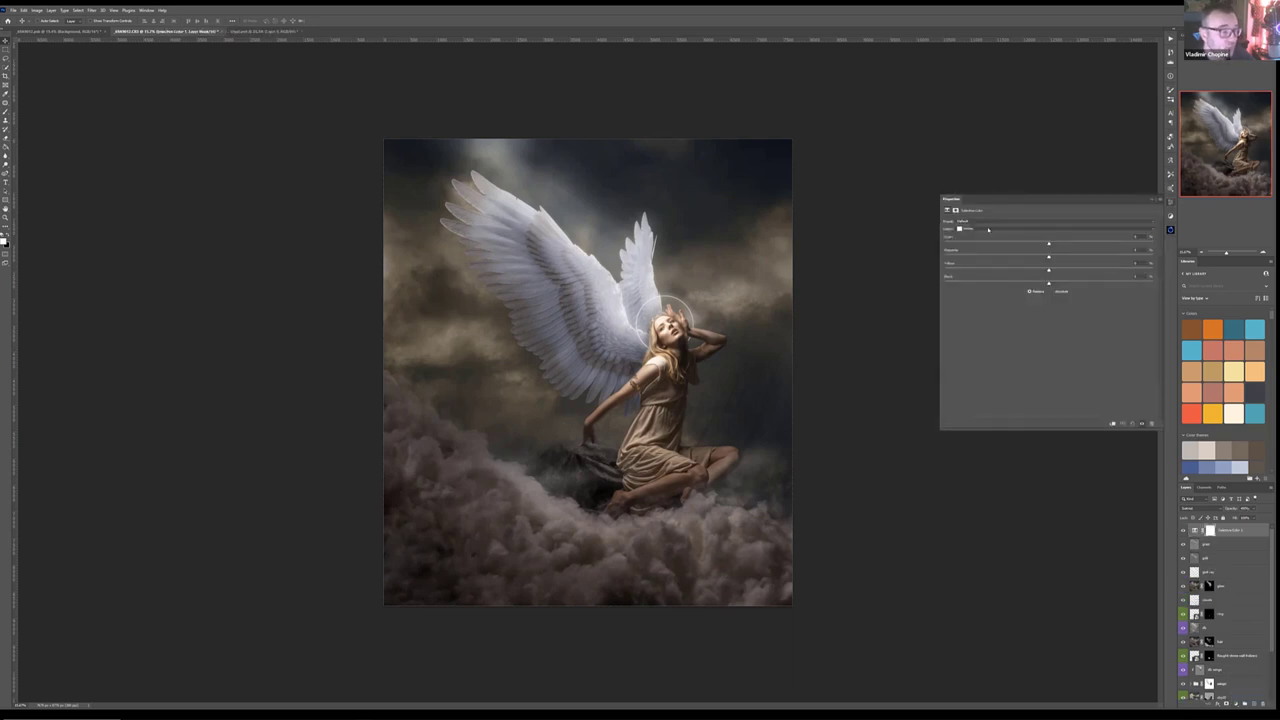
Step: Tint the Blacks range cool in Selective Color by slightly raising cyan and slightly lowering magenta, yellow and black
click(985, 229)
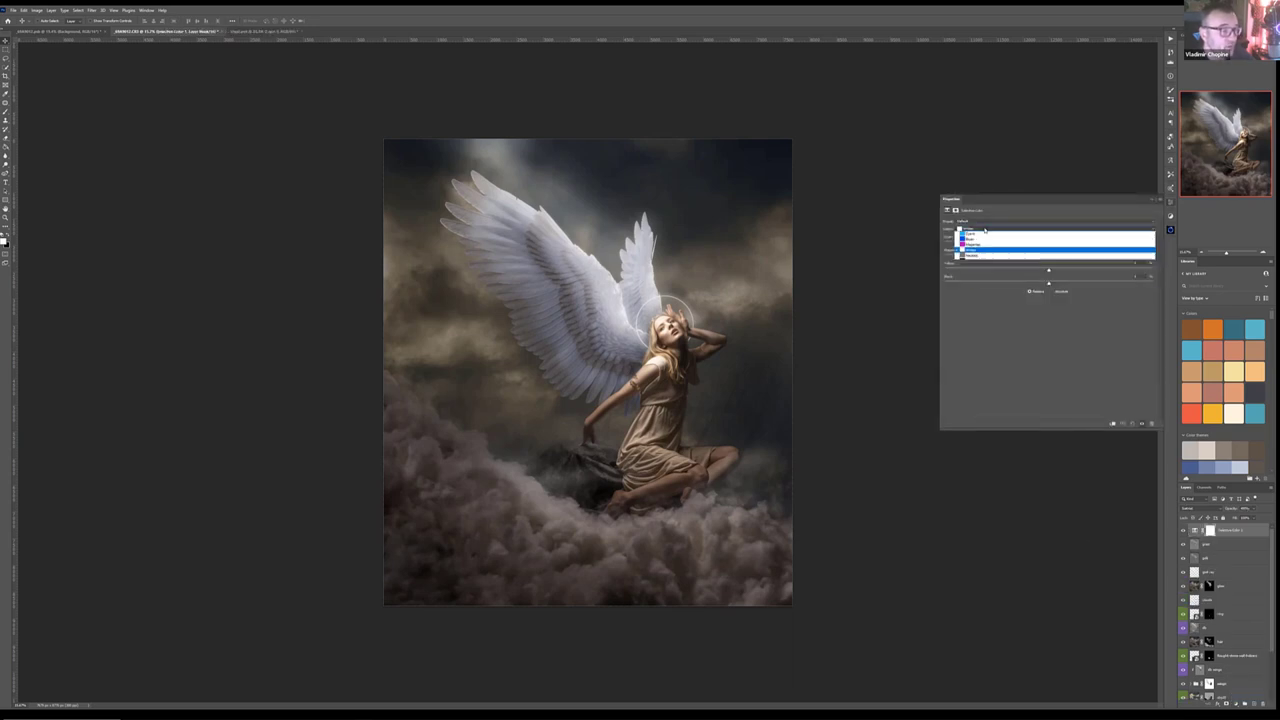
click(969, 278)
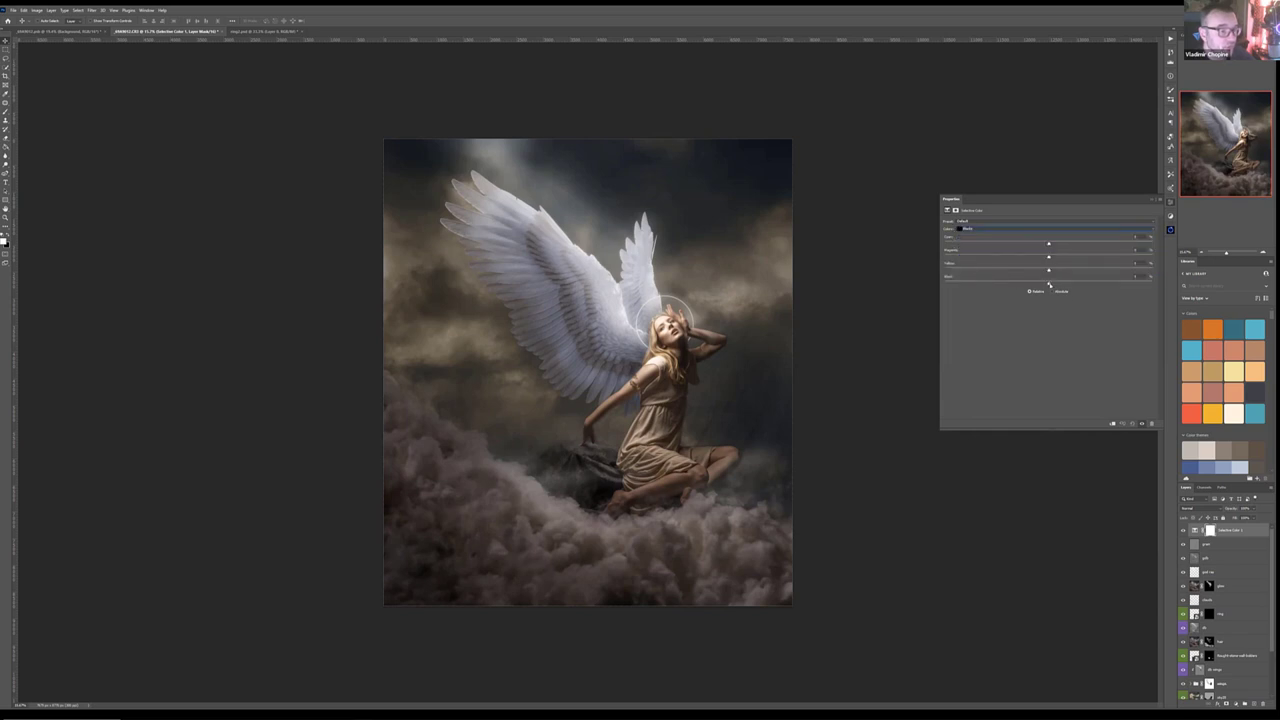
mouse_move(1049, 285)
mouse_down()
mouse_move(990, 285)
mouse_move(1091, 284)
mouse_move(1020, 284)
mouse_move(1056, 283)
mouse_move(1045, 283)
mouse_up()
mouse_move(1044, 271)
mouse_down()
mouse_move(1033, 272)
mouse_move(1073, 271)
mouse_move(1049, 270)
mouse_up()
mouse_move(1049, 244)
mouse_down()
mouse_move(1091, 245)
mouse_move(1049, 246)
mouse_up()
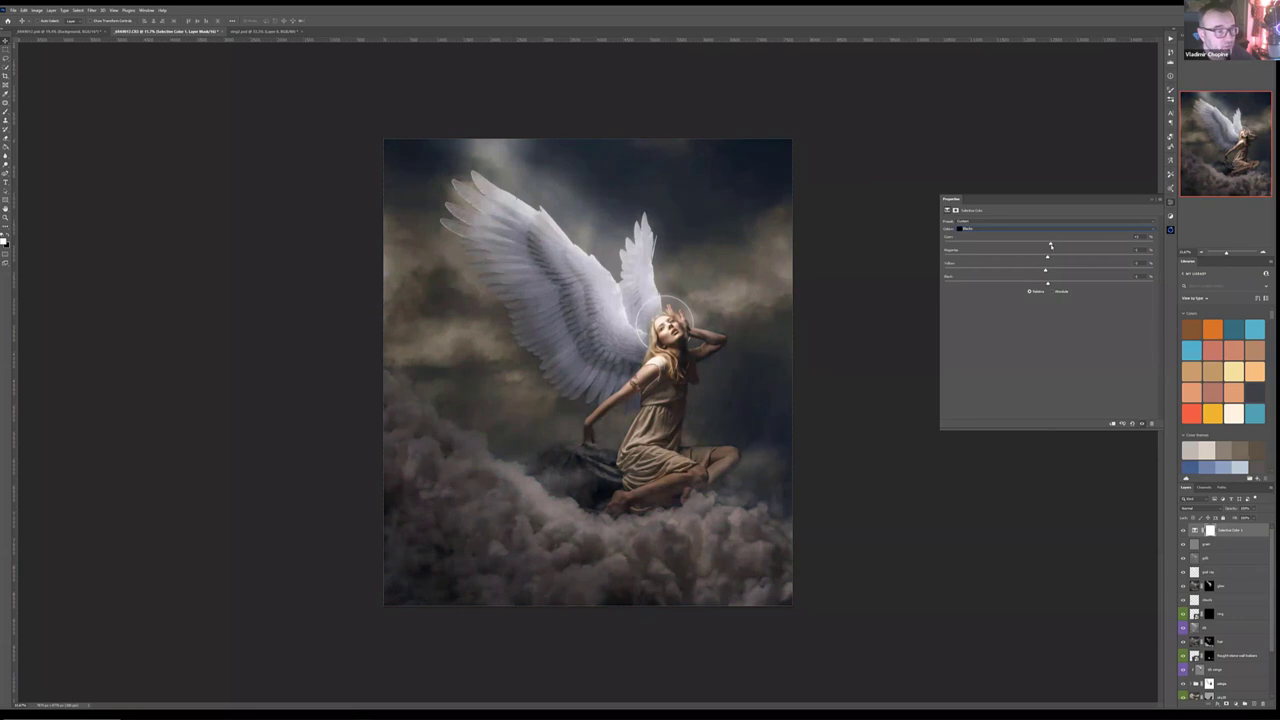
Step: Warm the Neutrals range in Selective Color by adding some yellow and reducing cyan
click(1025, 232)
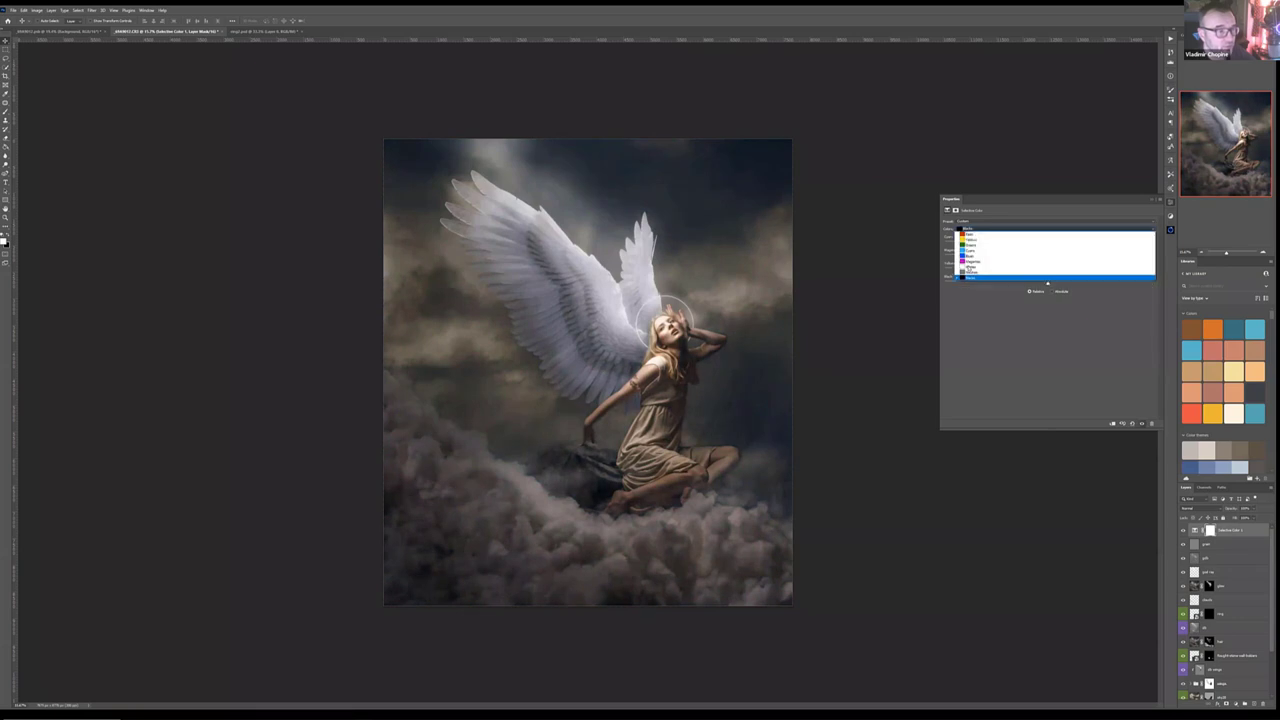
click(1060, 268)
mouse_move(1049, 285)
mouse_down()
mouse_move(1005, 284)
mouse_move(1110, 284)
mouse_move(1034, 283)
mouse_move(1049, 282)
mouse_up()
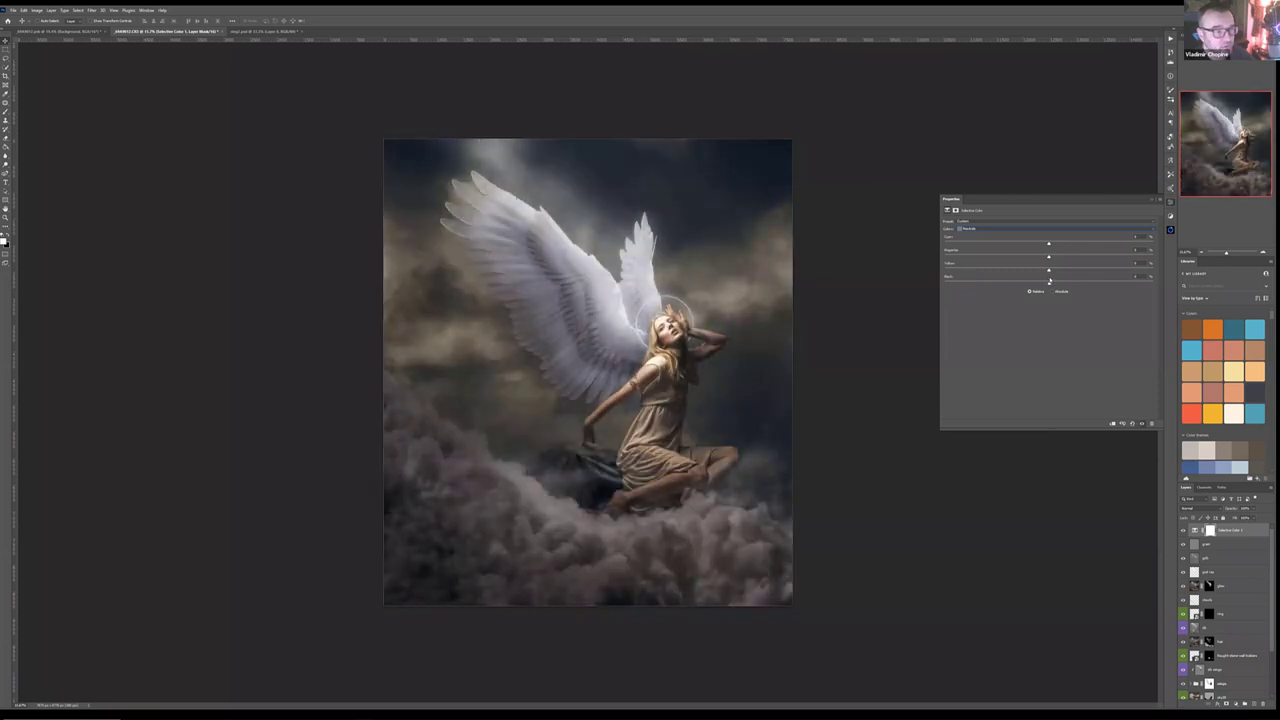
drag(1065, 270, 1058, 271)
drag(1049, 244, 1041, 245)
Step: Adjust the black, yellow and cyan amounts of the Whites range to make the wings less blue
click(1009, 229)
click(1045, 267)
mouse_move(1049, 284)
mouse_down()
mouse_move(951, 295)
mouse_move(1049, 285)
mouse_up()
drag(1049, 271, 1048, 242)
Step: Adjust the black amount and lower the cyan amount of the Yellows range in Selective Color
click(989, 230)
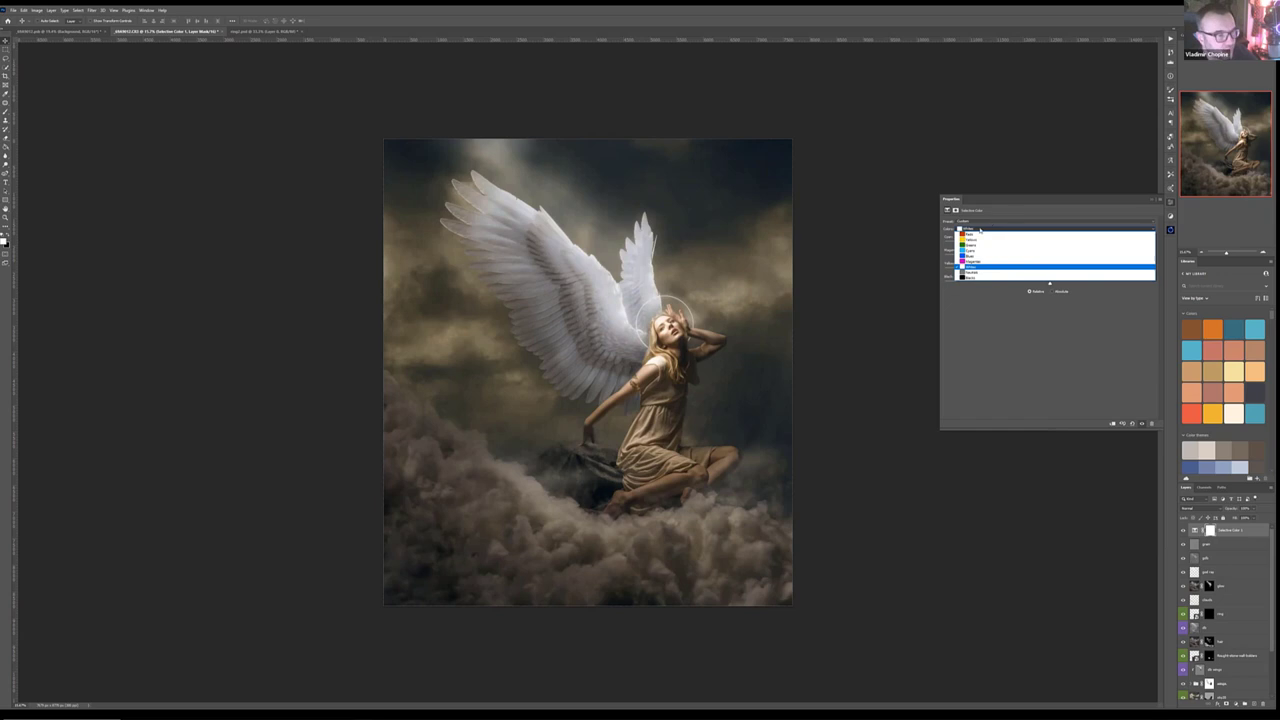
click(975, 240)
drag(1049, 285, 1127, 281)
drag(987, 284, 1155, 280)
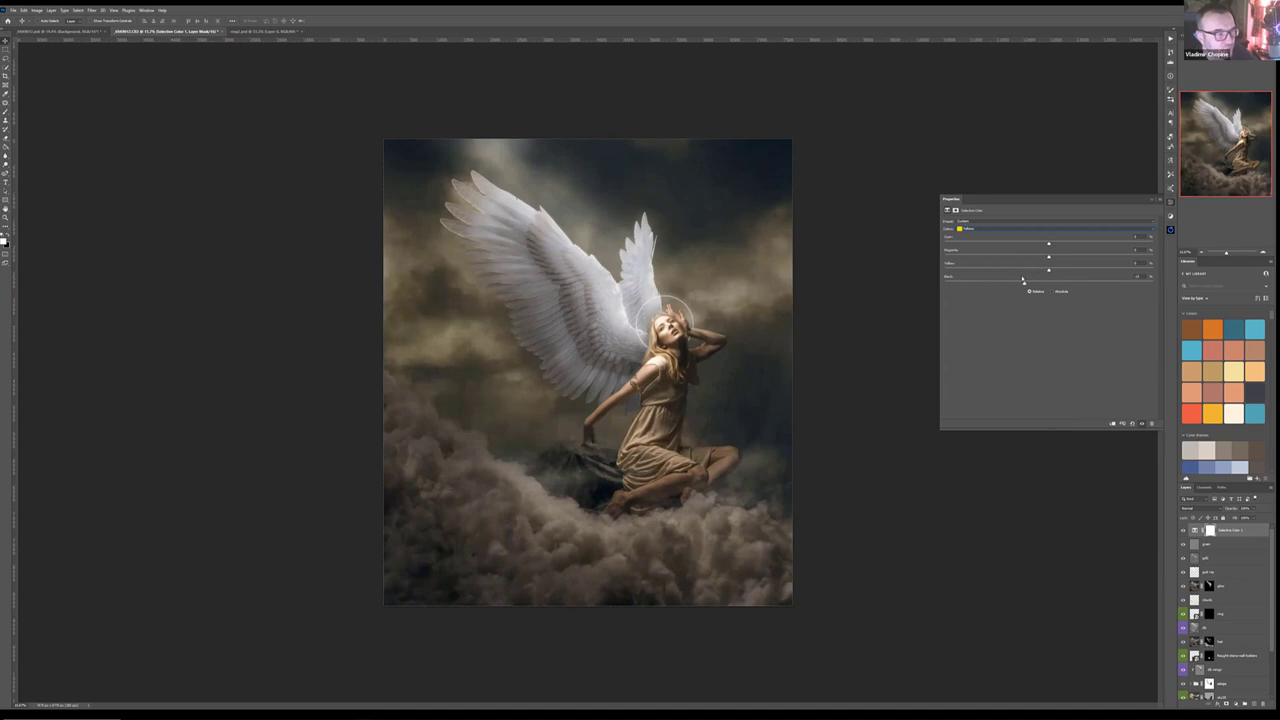
drag(1048, 243, 1033, 243)
drag(1084, 242, 1035, 242)
Step: Slightly increase the black amount of the Cyans range in Selective Color
click(984, 231)
click(973, 252)
drag(944, 283, 1063, 284)
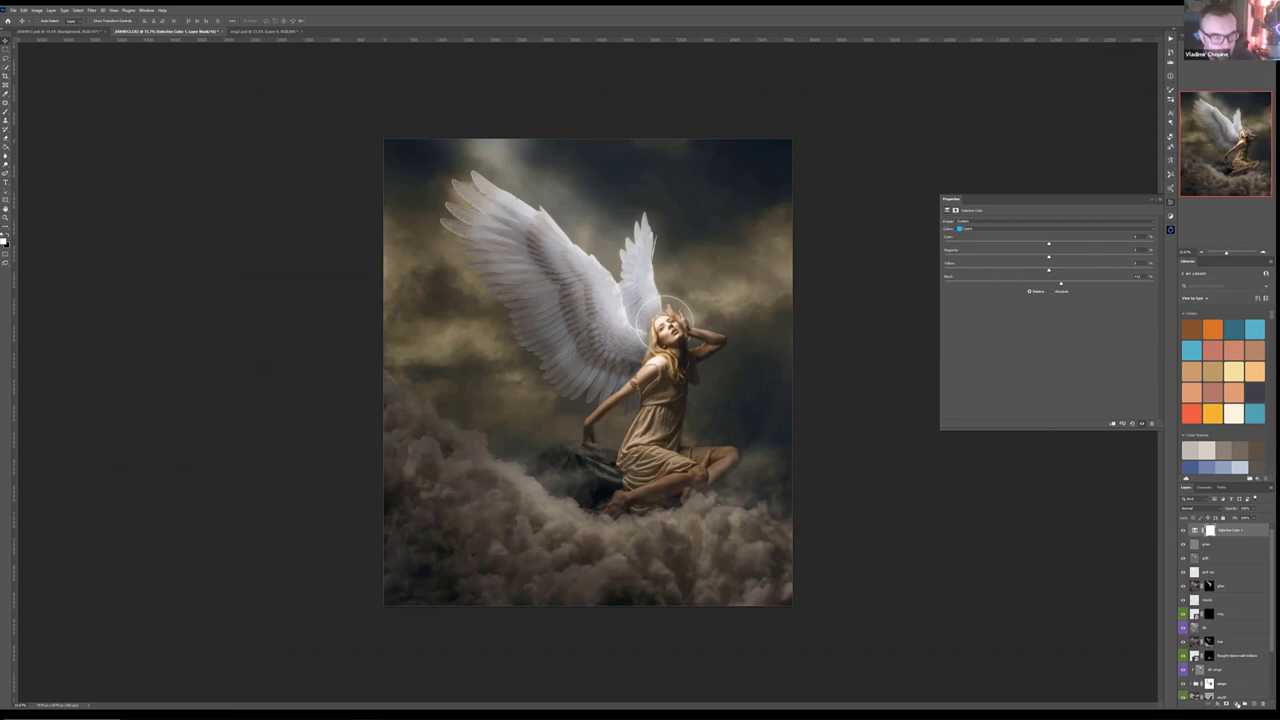
Step: Add a Curves adjustment layer at the top of the stack, name it color and set its blend mode to Color
click(1239, 702)
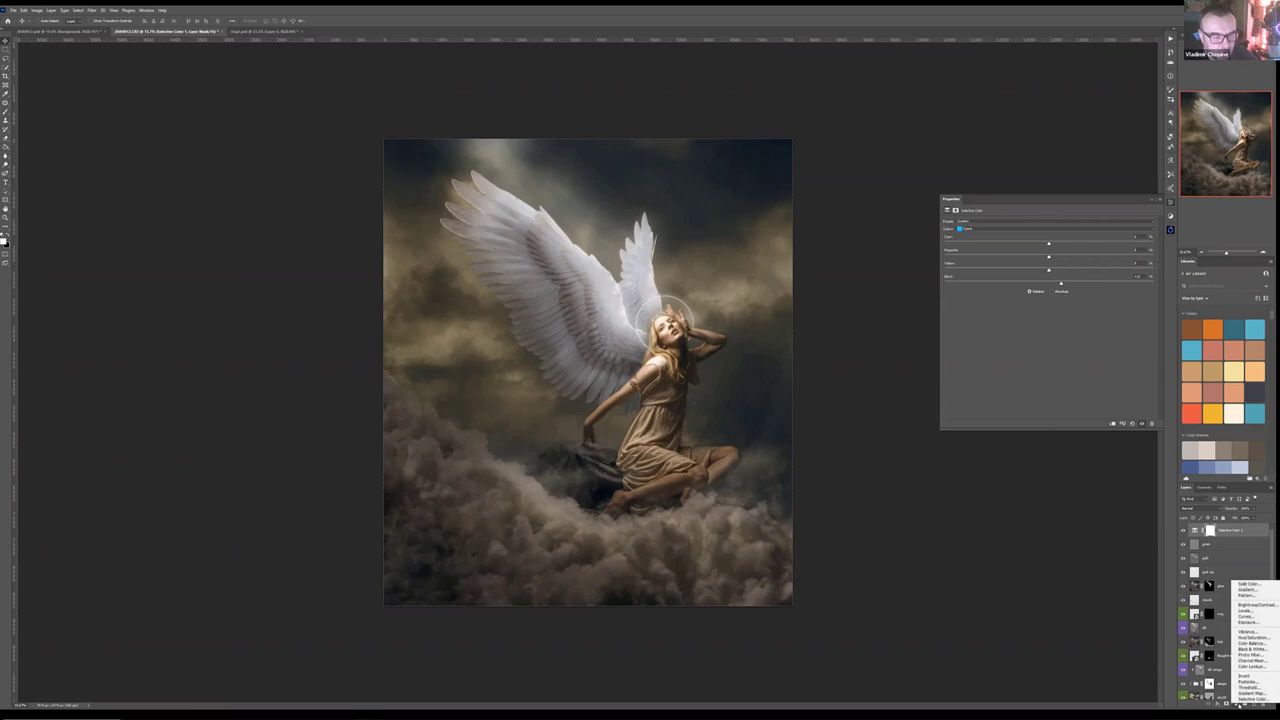
click(1250, 618)
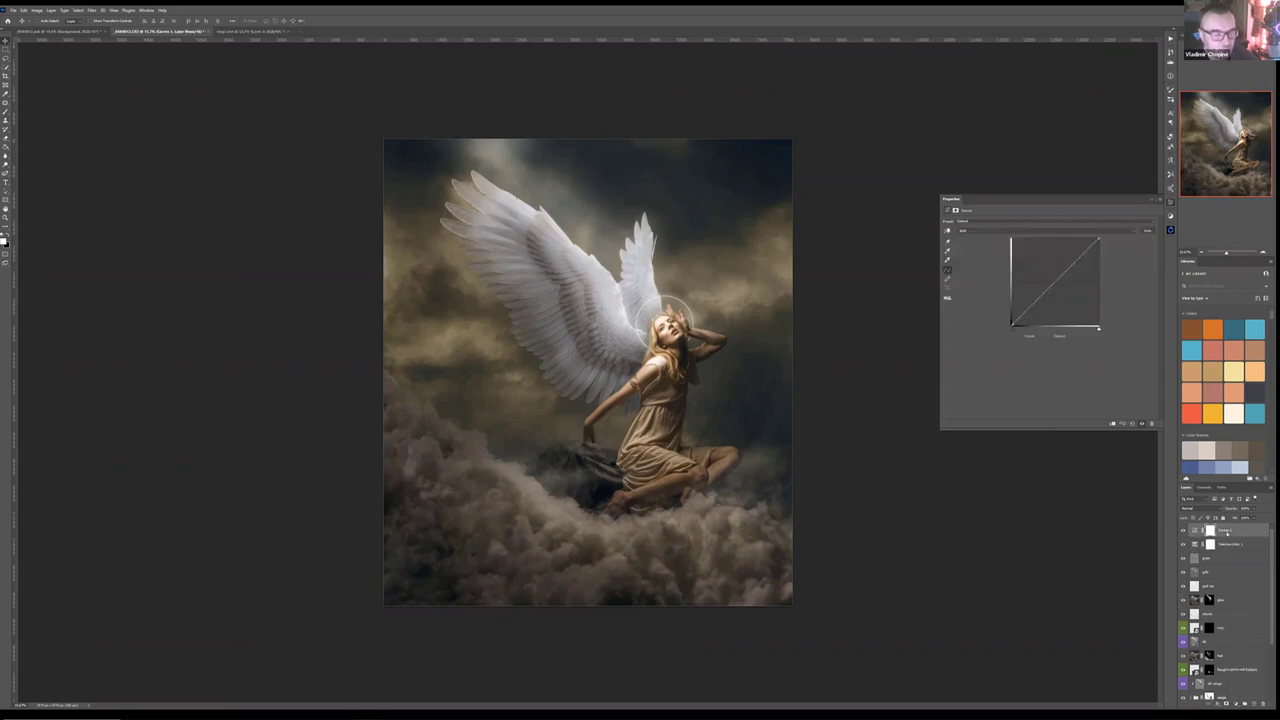
double_click(1225, 531)
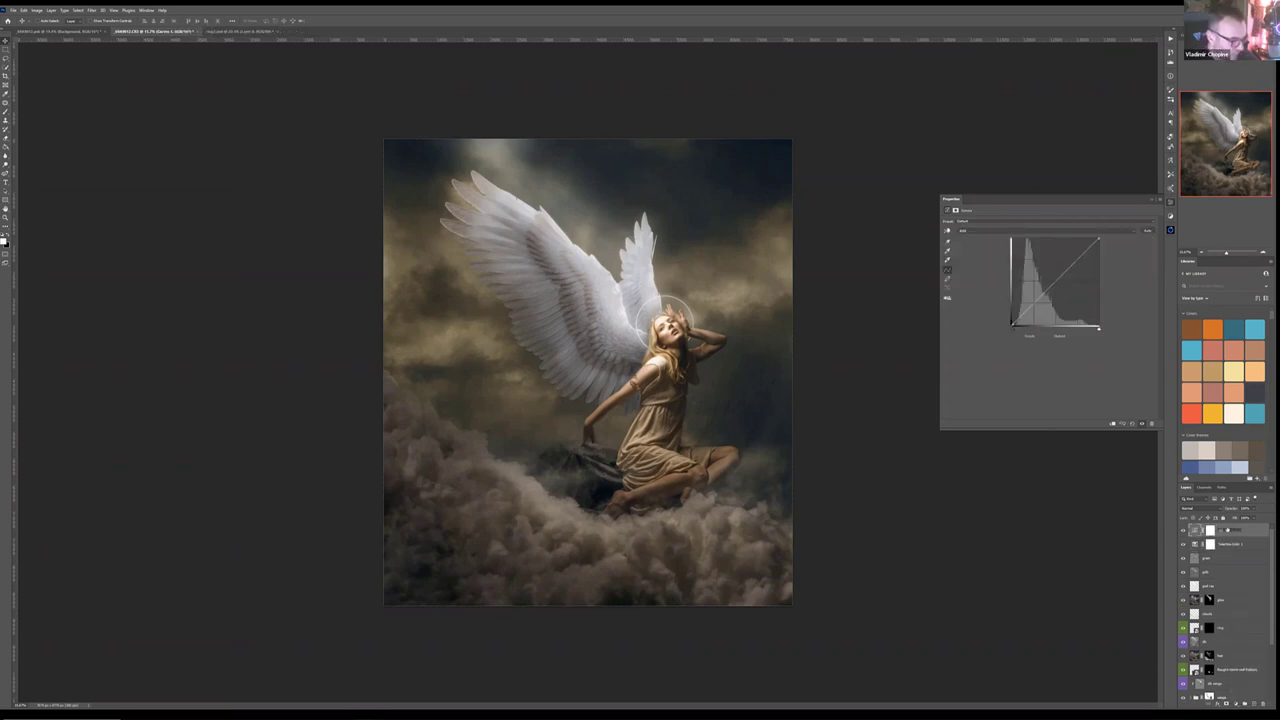
key(Return)
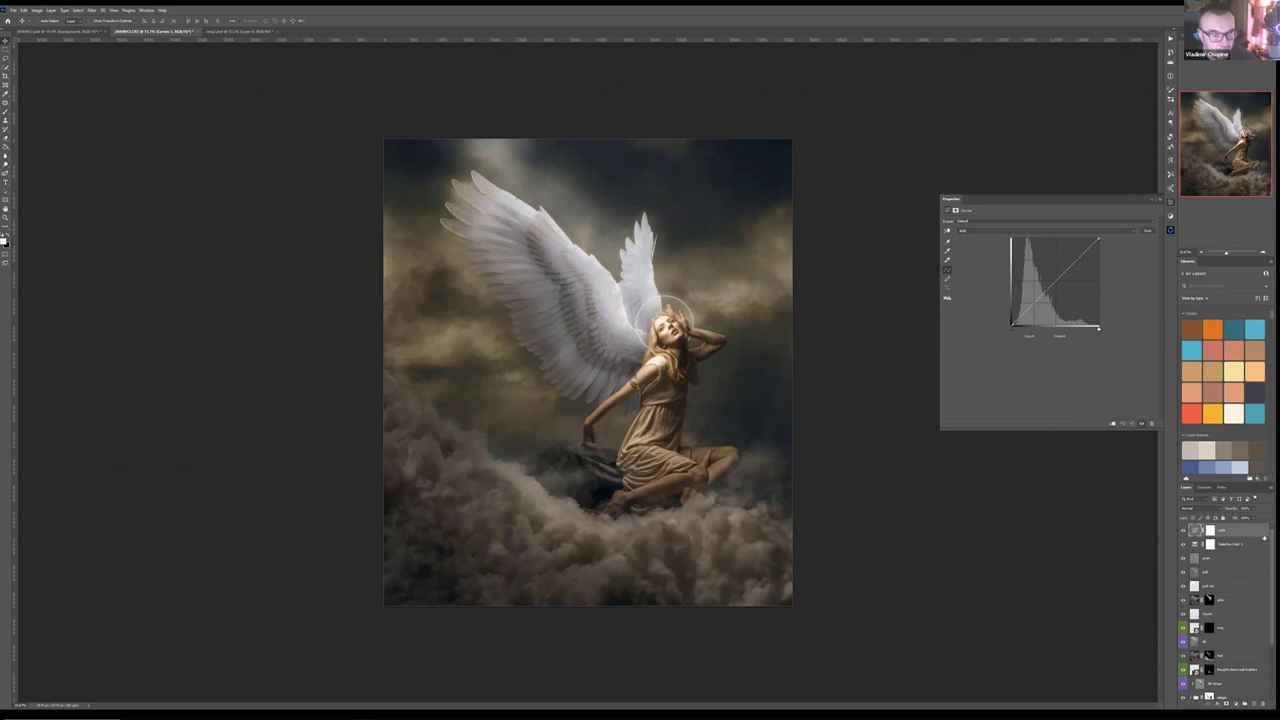
click(1218, 508)
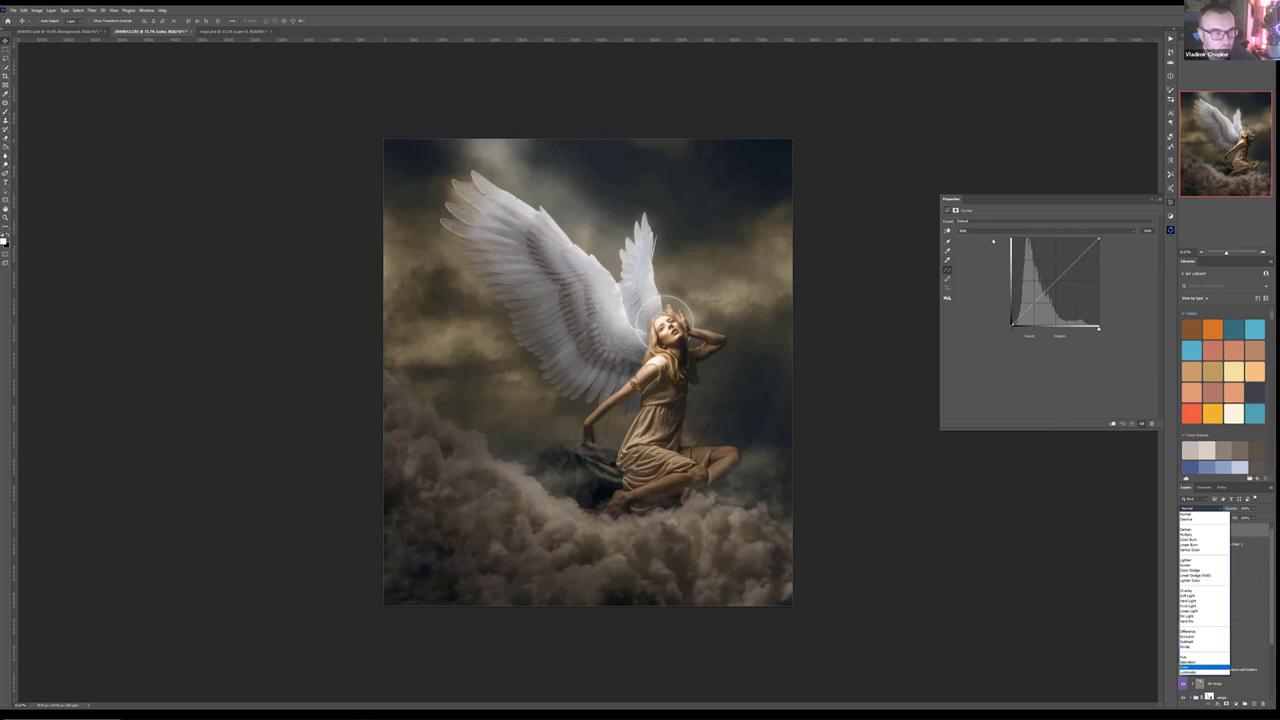
key(Return)
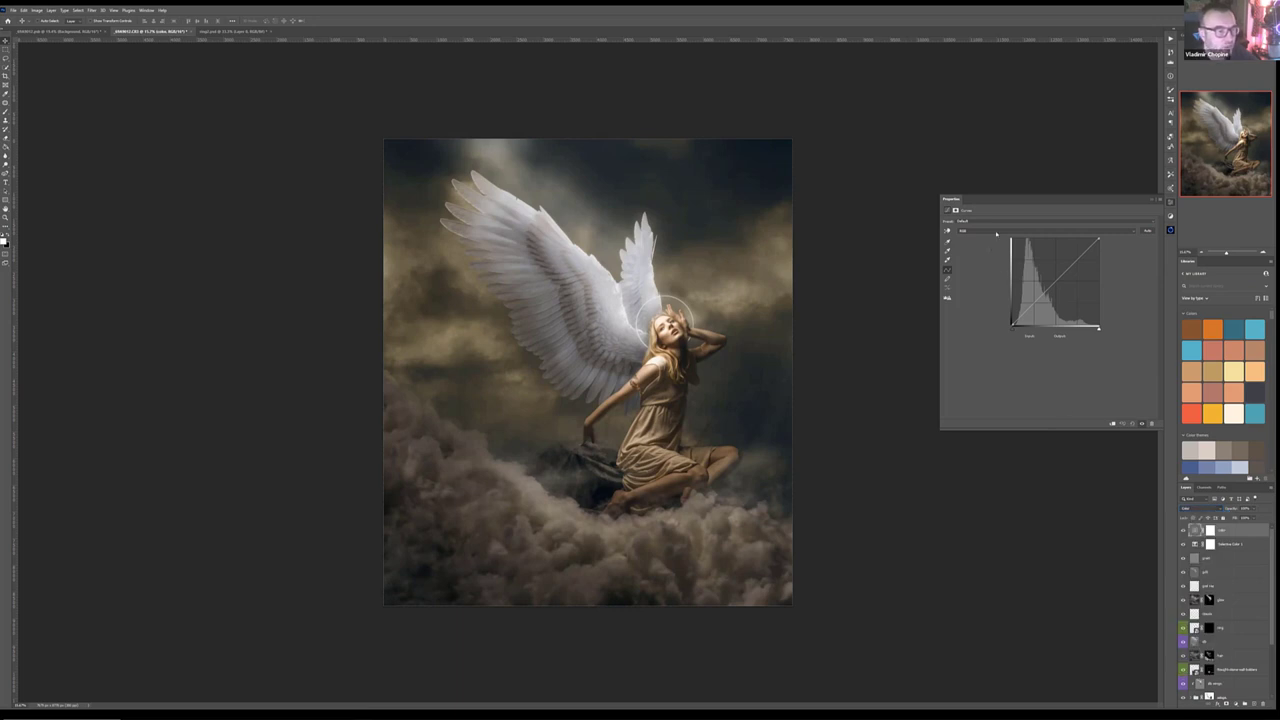
Step: Shape the color layer's Blue channel curve for bluer shadows and yellower highlights, and adjust its Red channel curve to cool the shadows
click(996, 233)
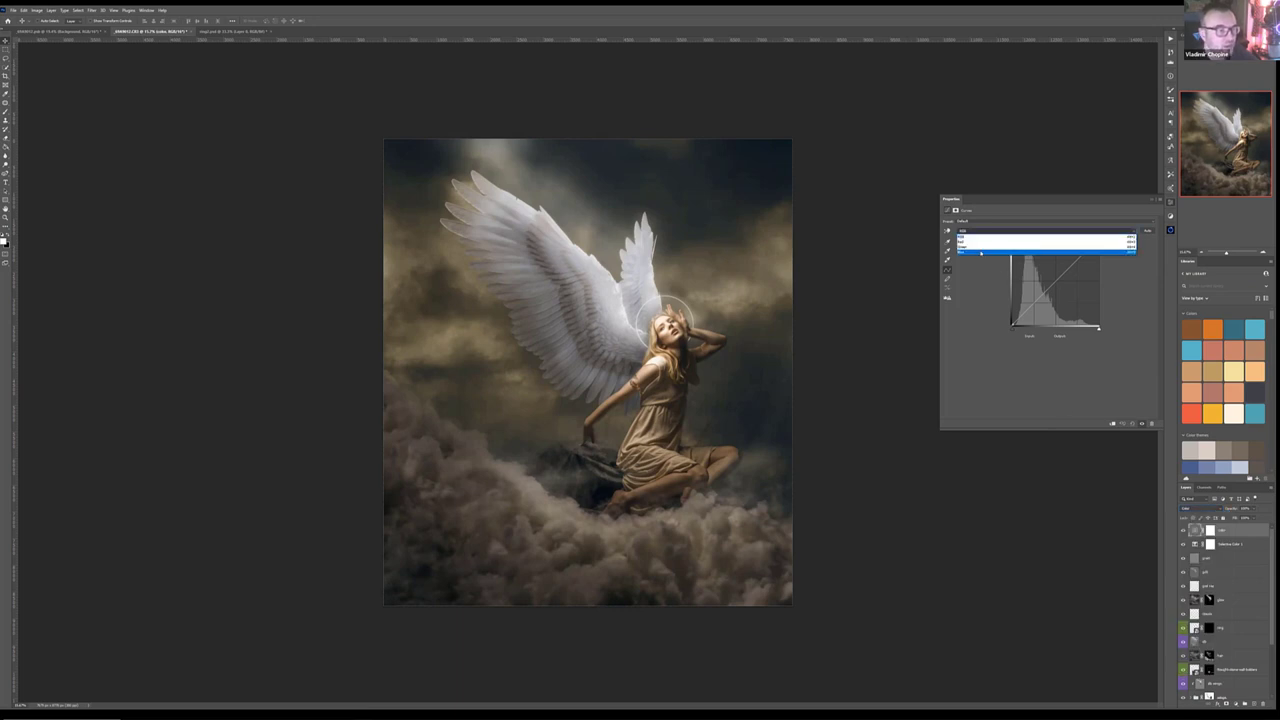
click(979, 251)
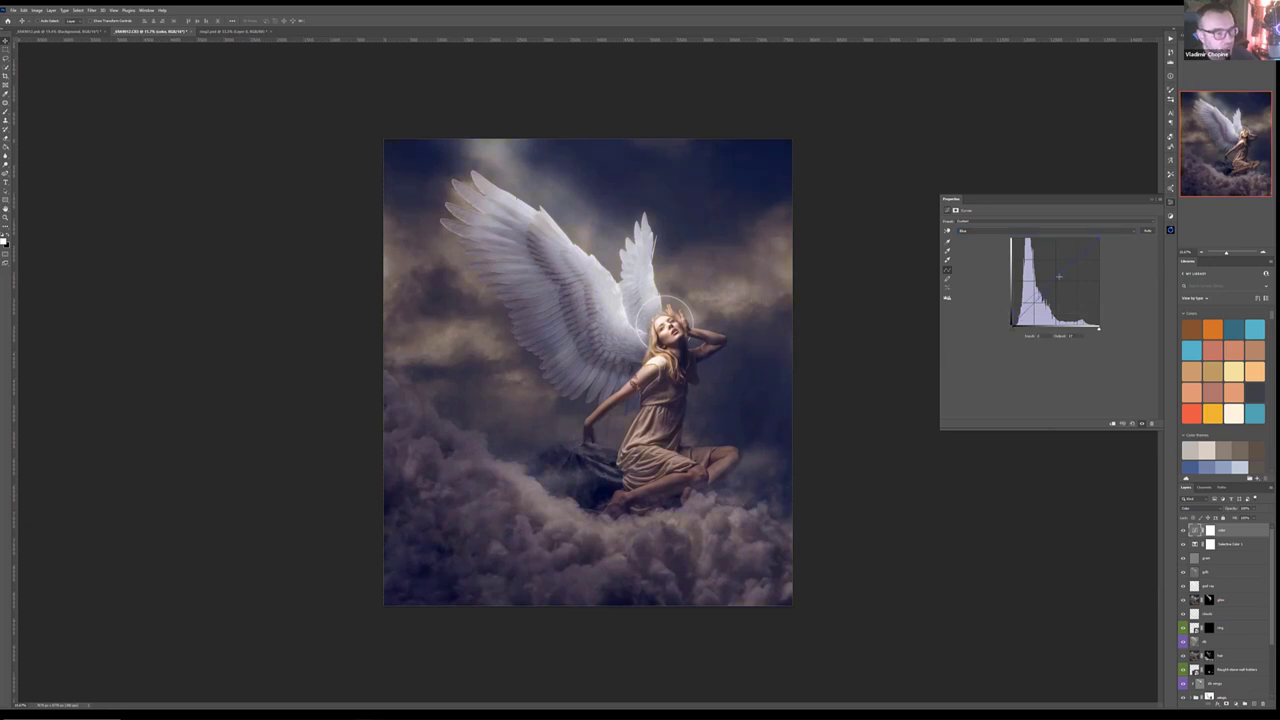
drag(1052, 277, 1059, 280)
click(1007, 232)
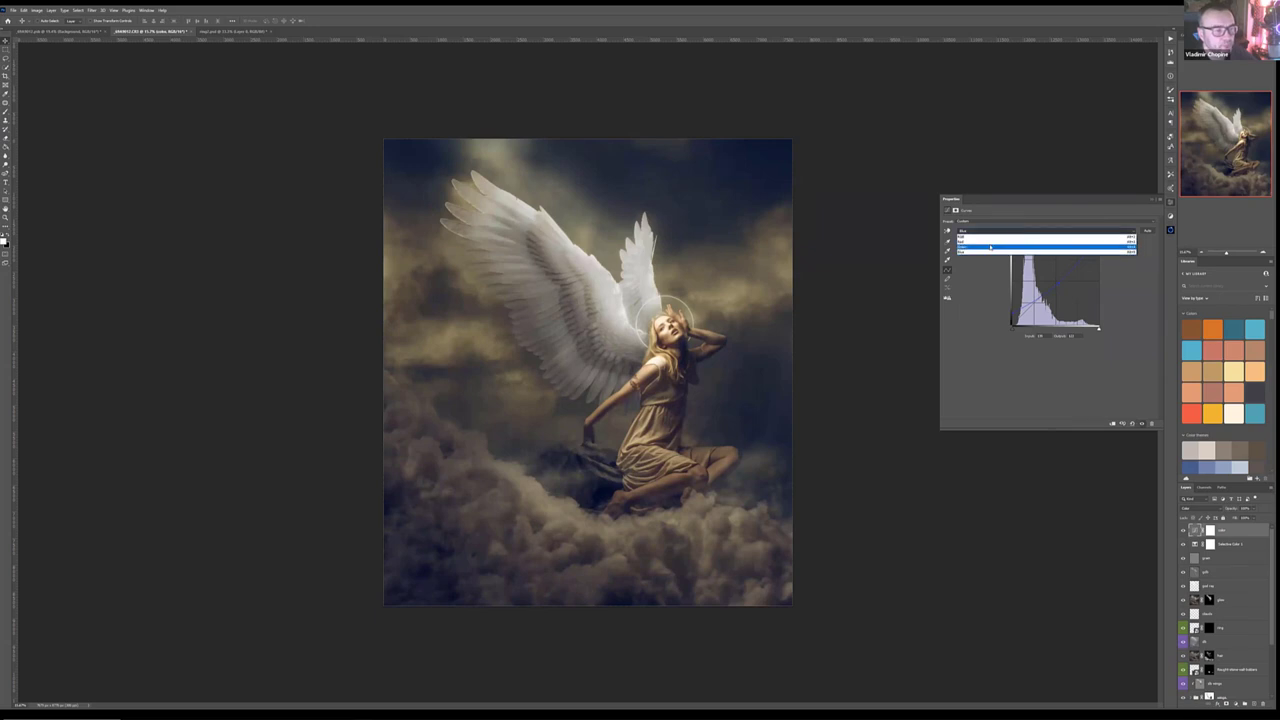
click(990, 241)
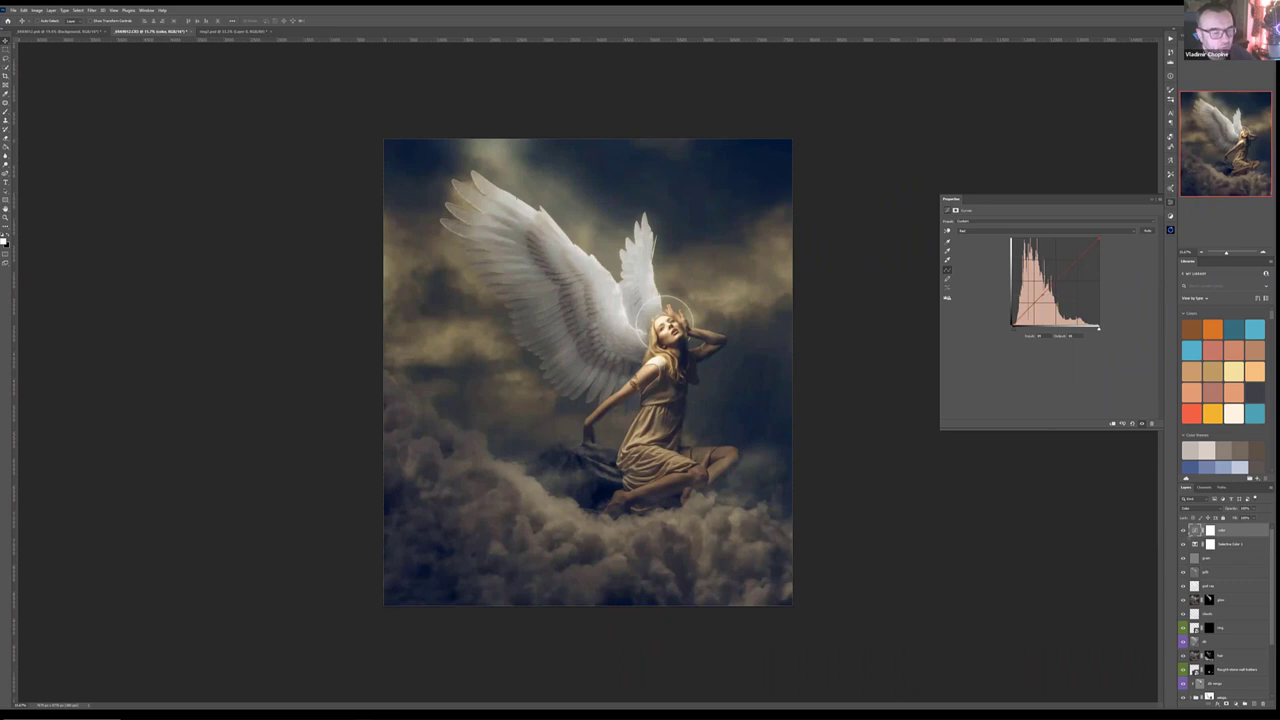
Step: Hide the Curves and Selective Color layers, create a merged copy of the image above the grain layer and name it ff
click(1184, 532)
click(1221, 557)
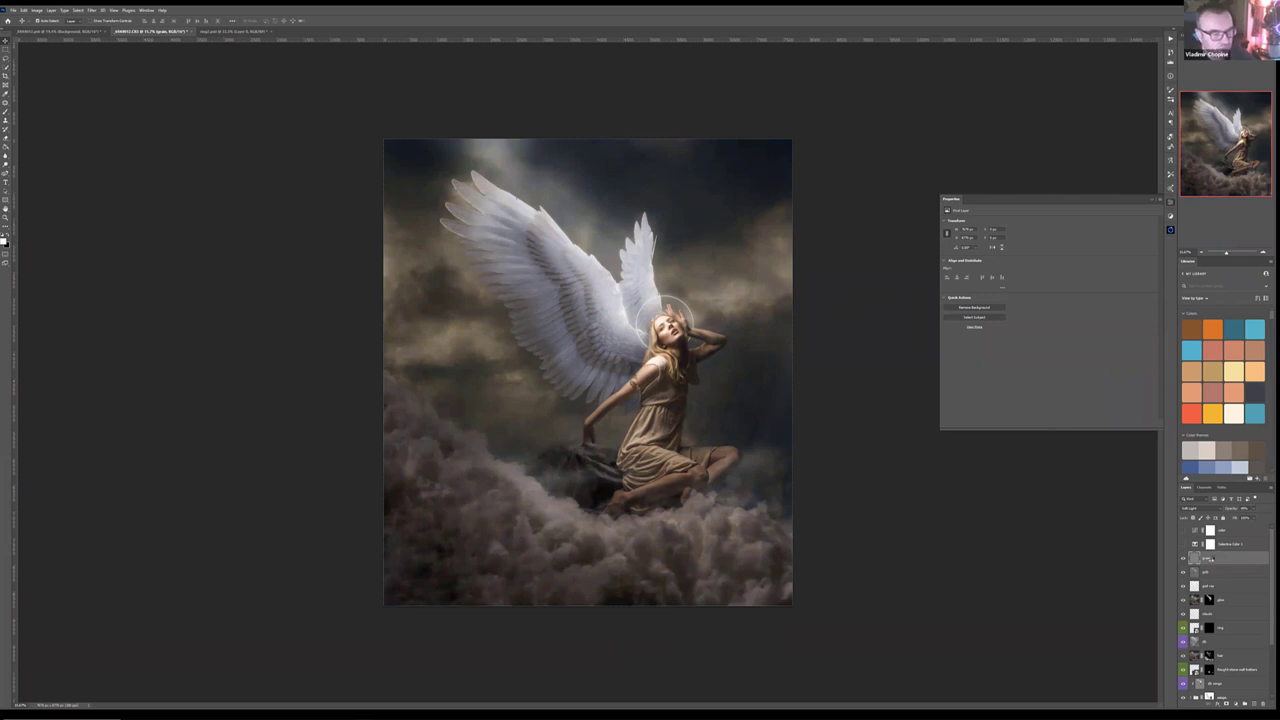
key(ctrl+alt+shift+n)
double_click(1208, 559)
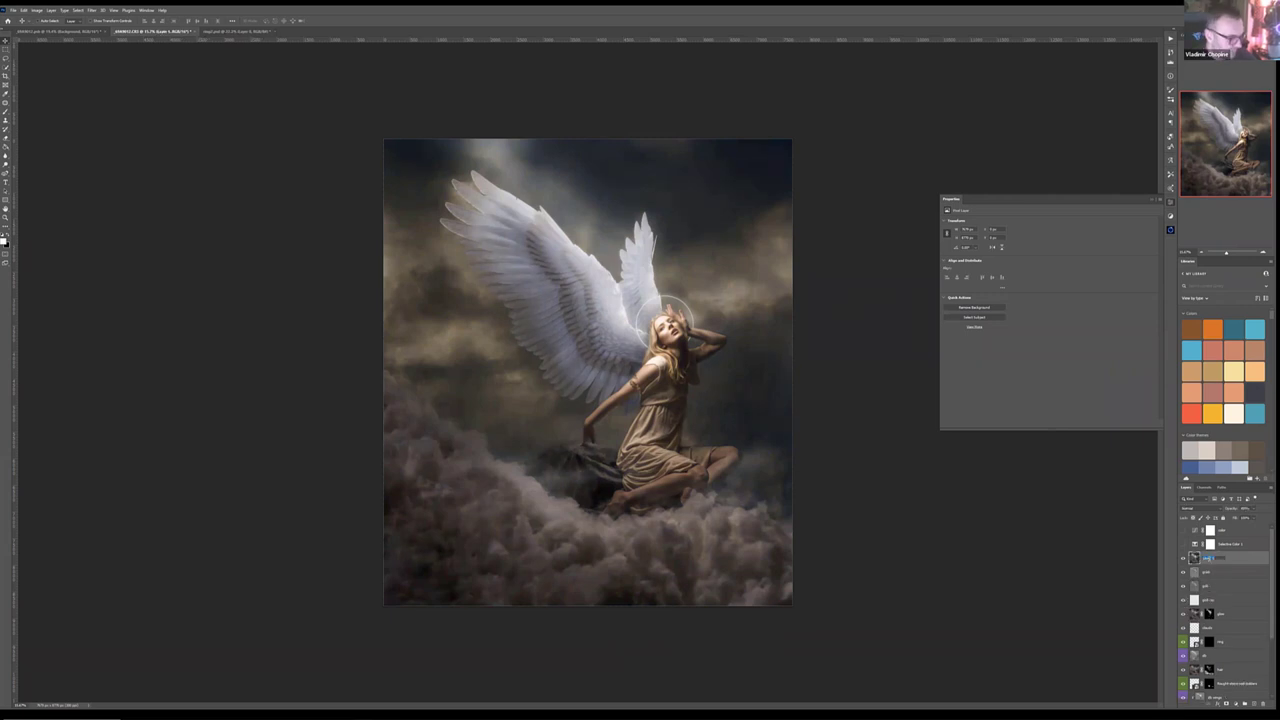
key(Return)
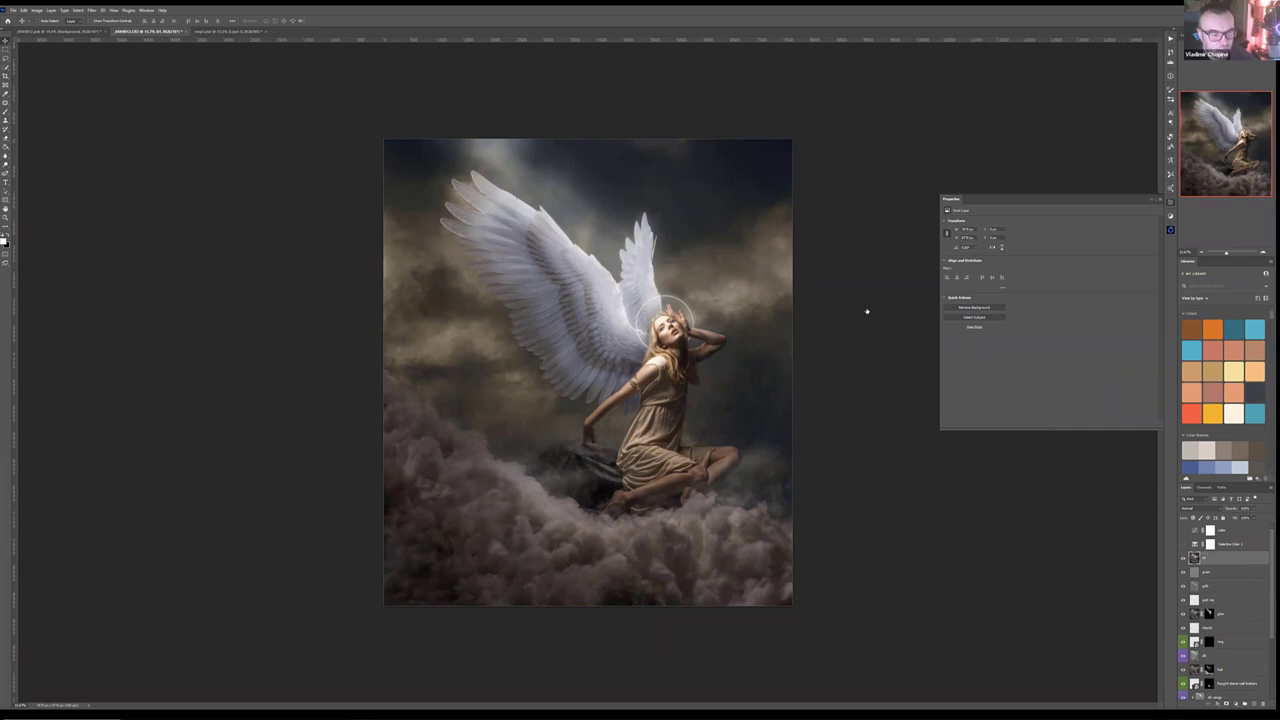
Step: Open the merged ff layer in the Filter Forge plugin
click(92, 11)
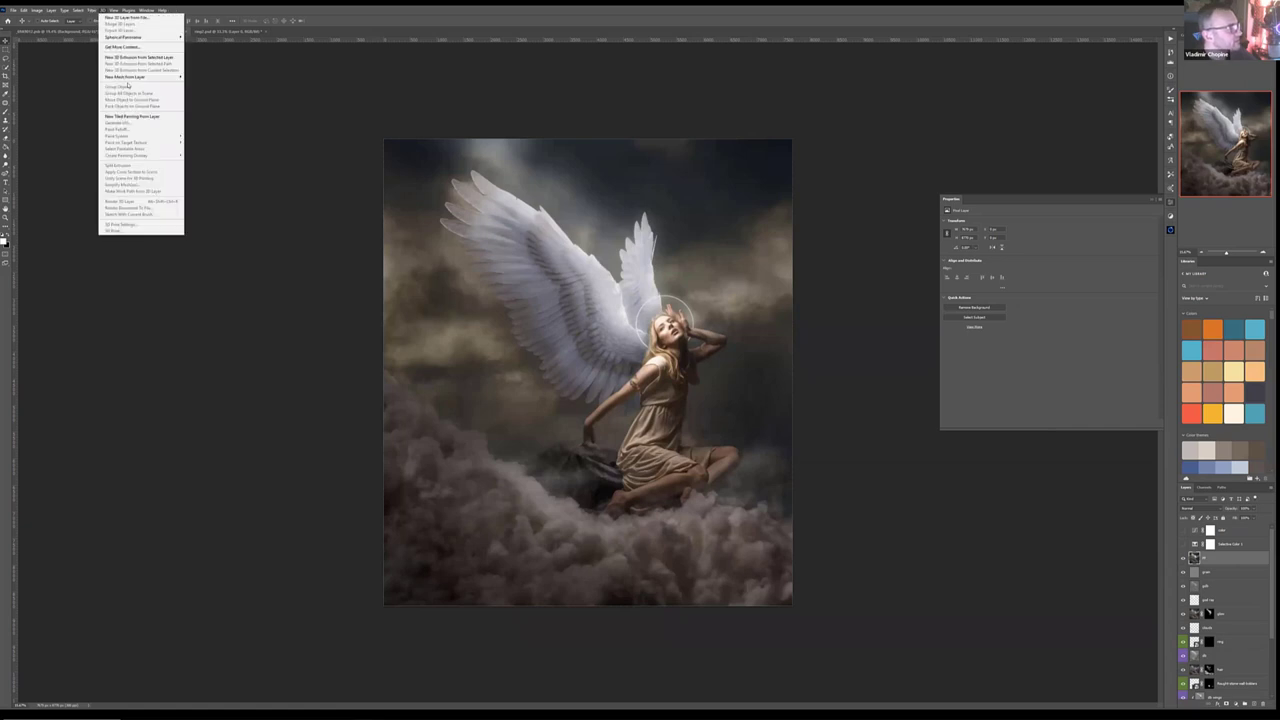
mouse_move(140, 165)
click(200, 171)
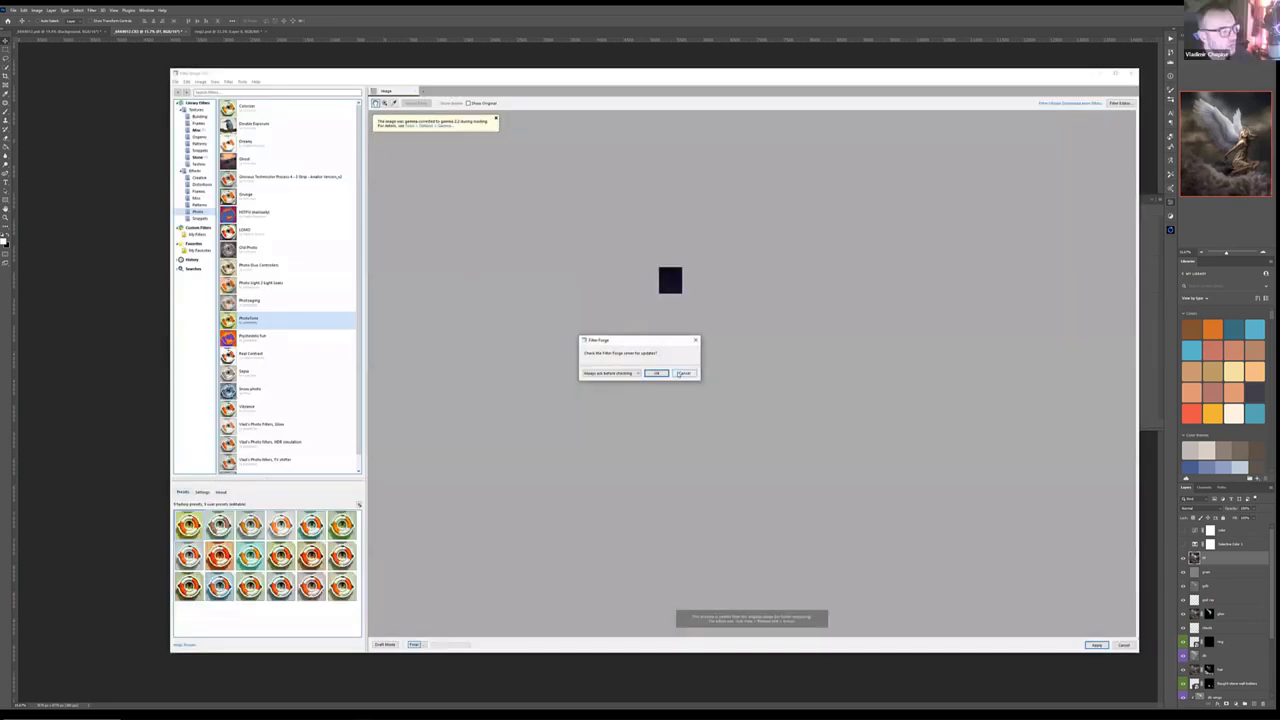
click(682, 374)
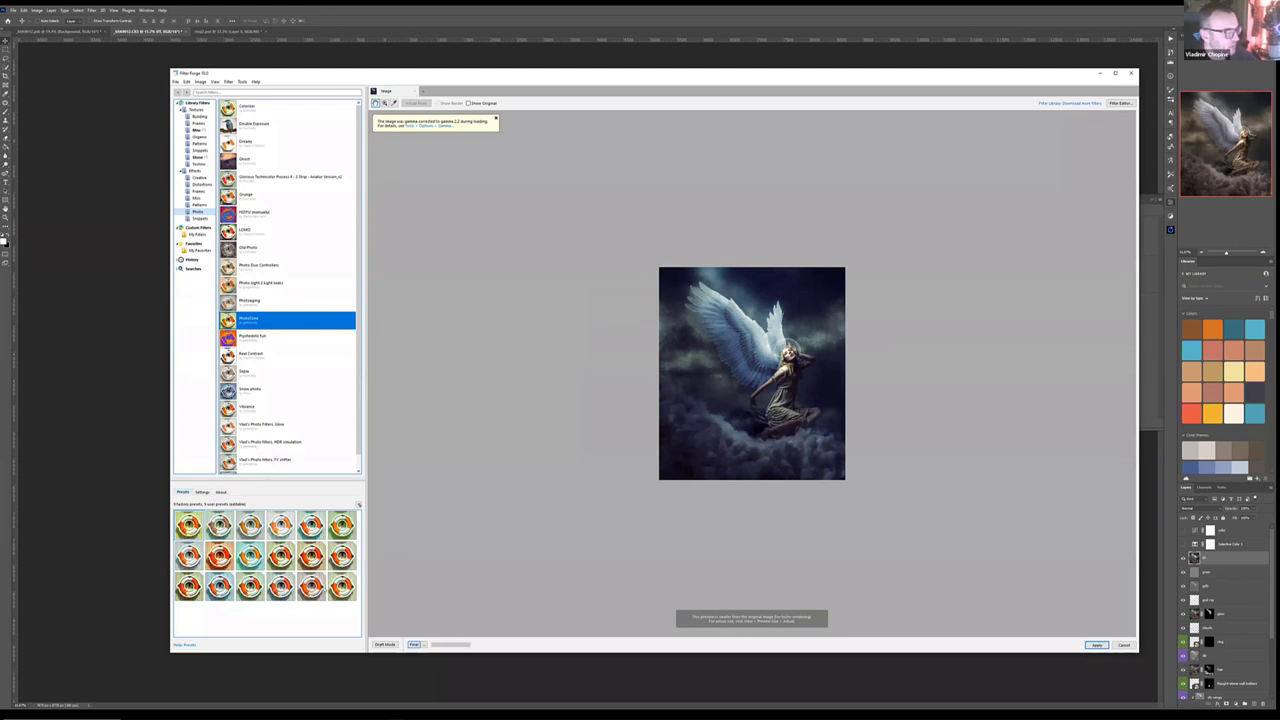
Step: Compare the last few presets of the PhotoTone filter and choose the final, warm yellowish one
click(341, 587)
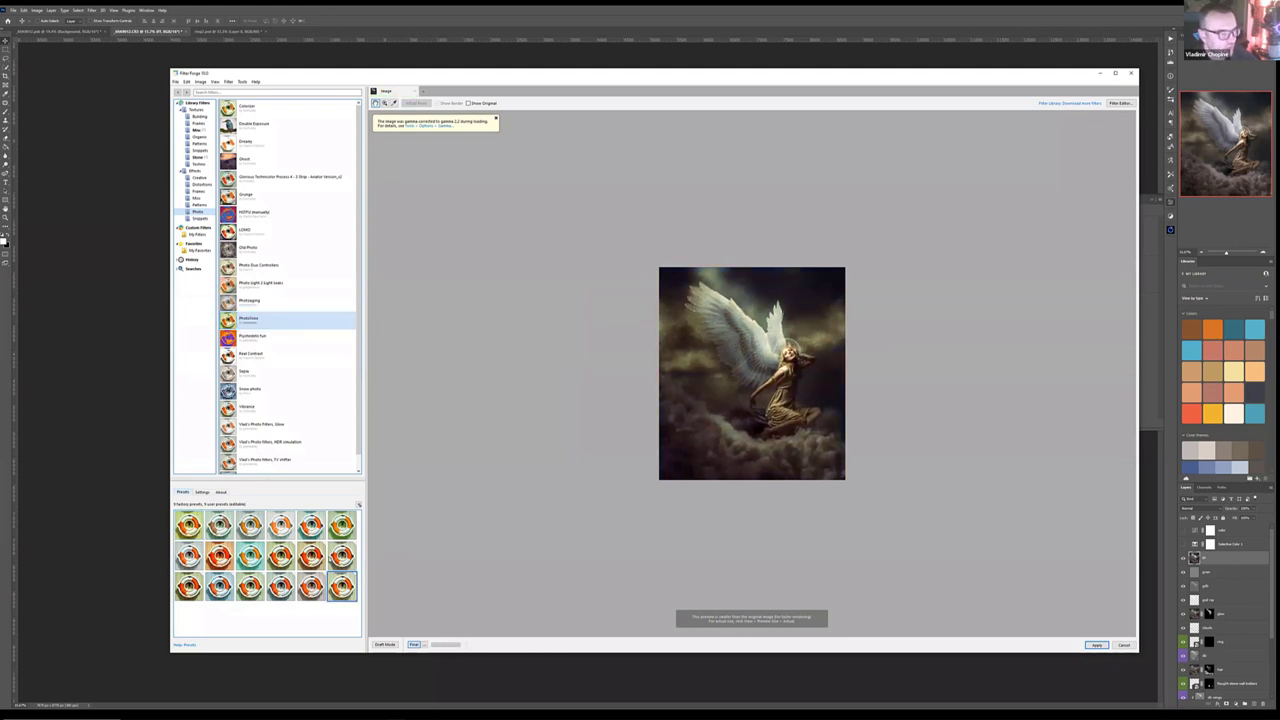
click(311, 587)
click(281, 587)
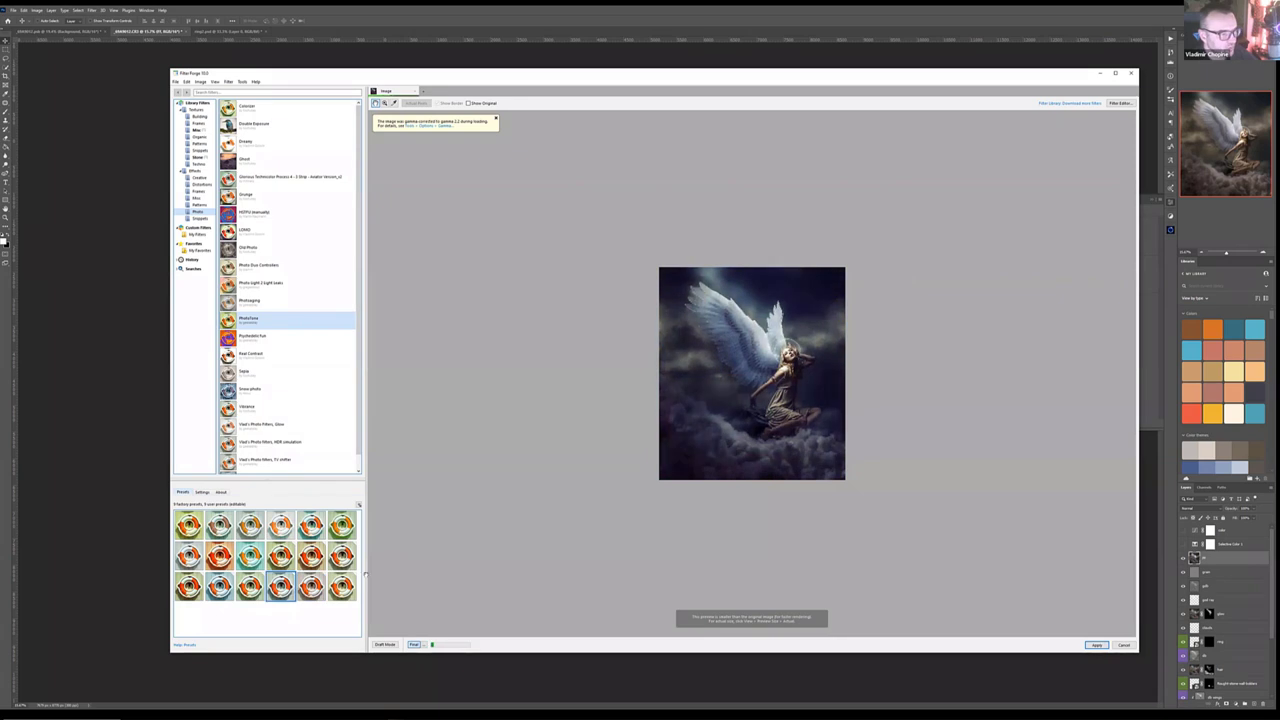
click(341, 586)
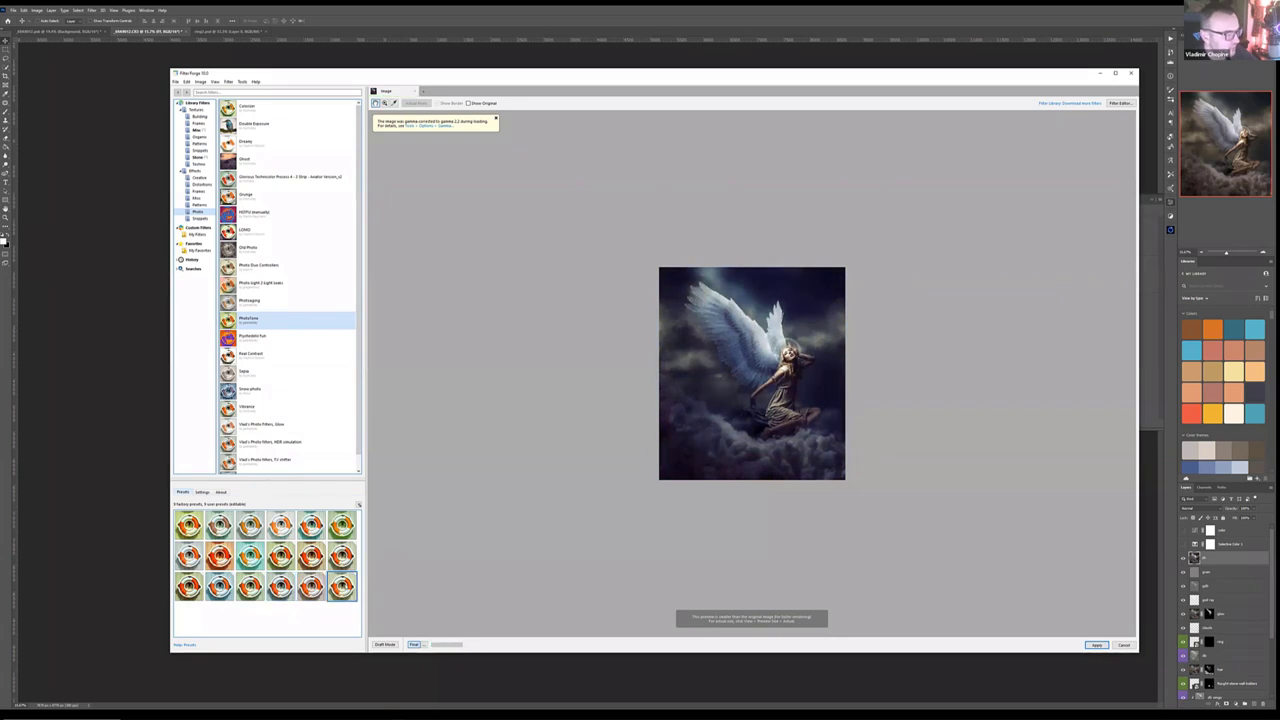
Step: Fine-tune the PhotoTone vibrance in the filter settings and apply the filter to the ff layer
click(202, 492)
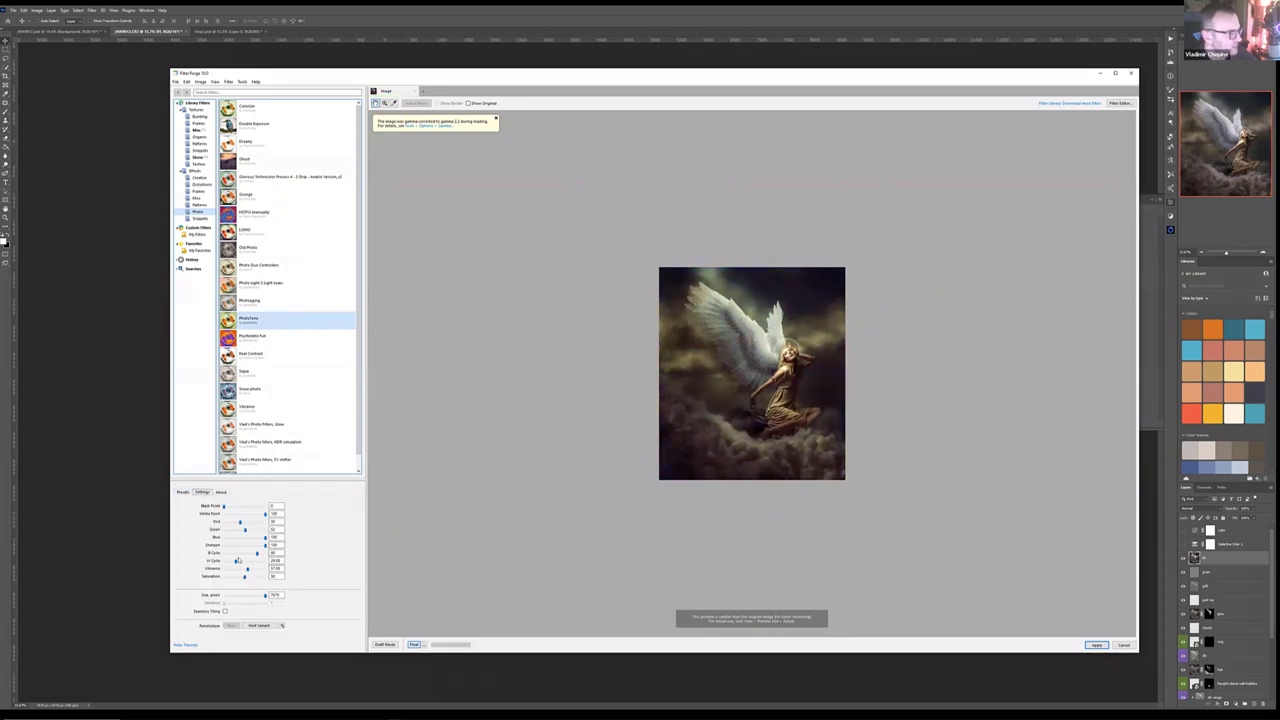
mouse_move(240, 522)
mouse_down()
mouse_move(228, 520)
mouse_move(241, 519)
mouse_up()
mouse_move(236, 562)
mouse_down()
mouse_move(260, 555)
mouse_move(246, 570)
mouse_up()
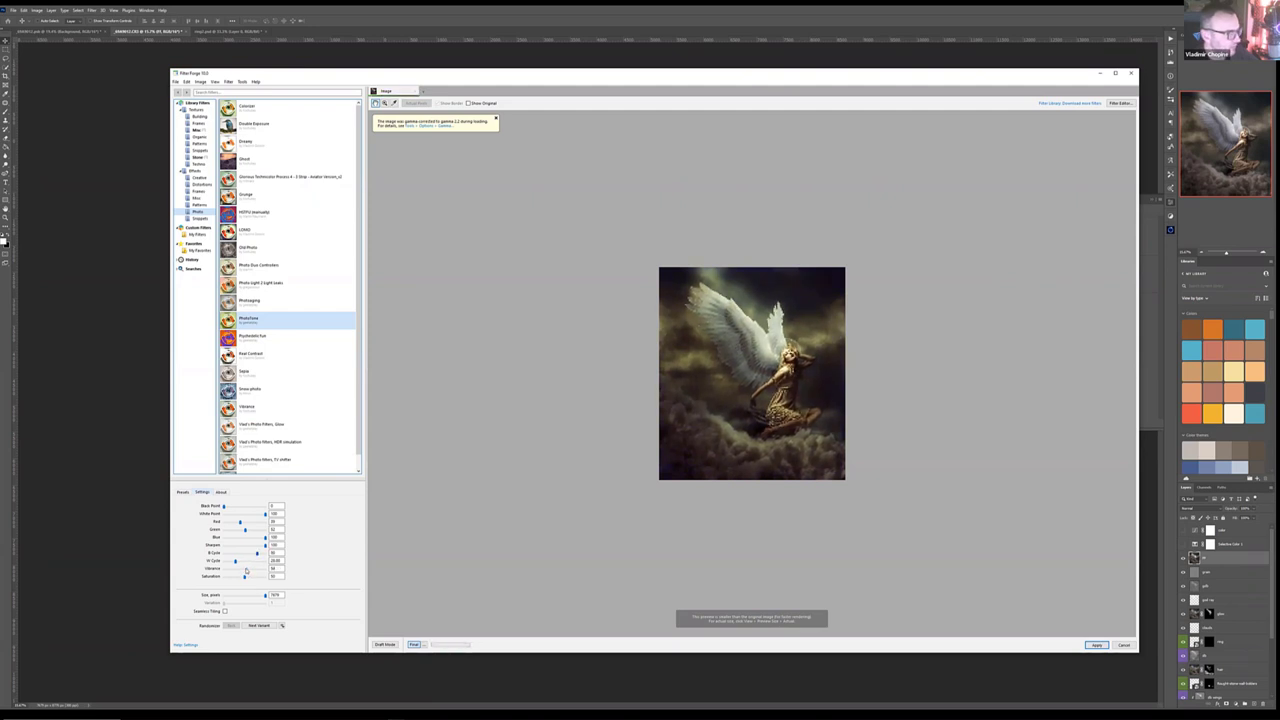
click(1097, 645)
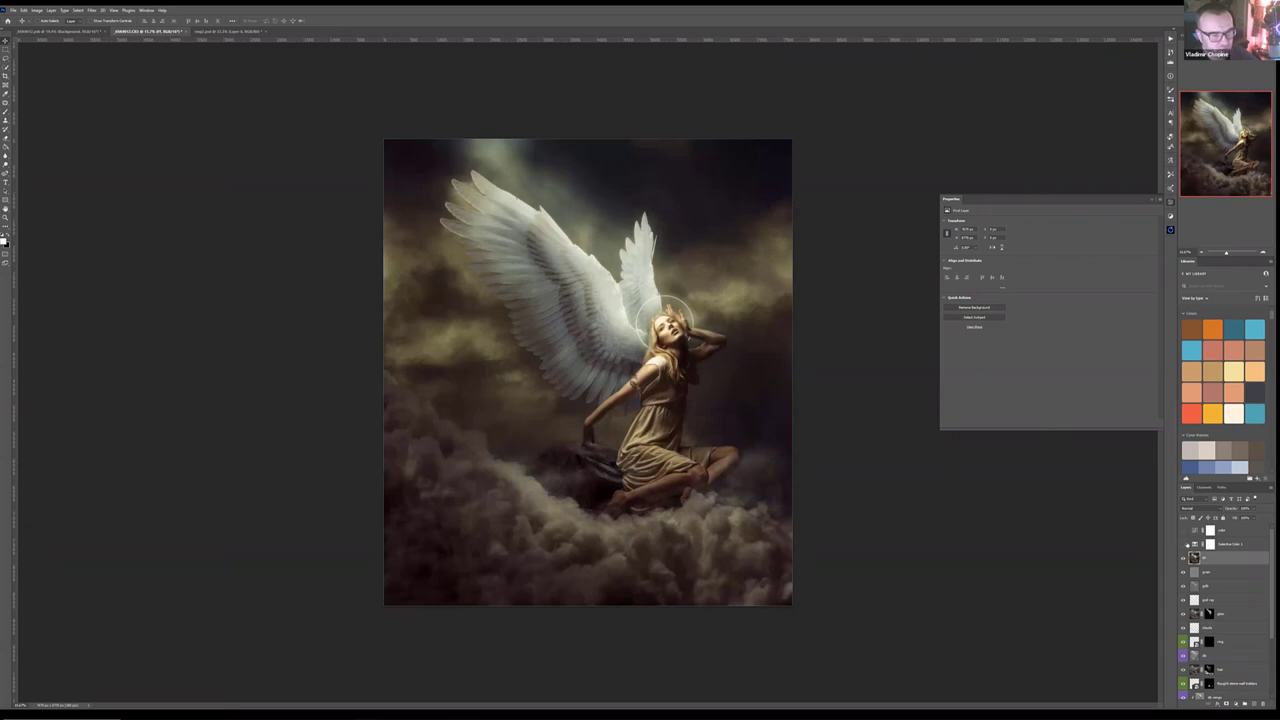
Step: Compare the image with and without the ff layer and reduce that layer's opacity to soften the toning
click(1183, 558)
click(1183, 558)
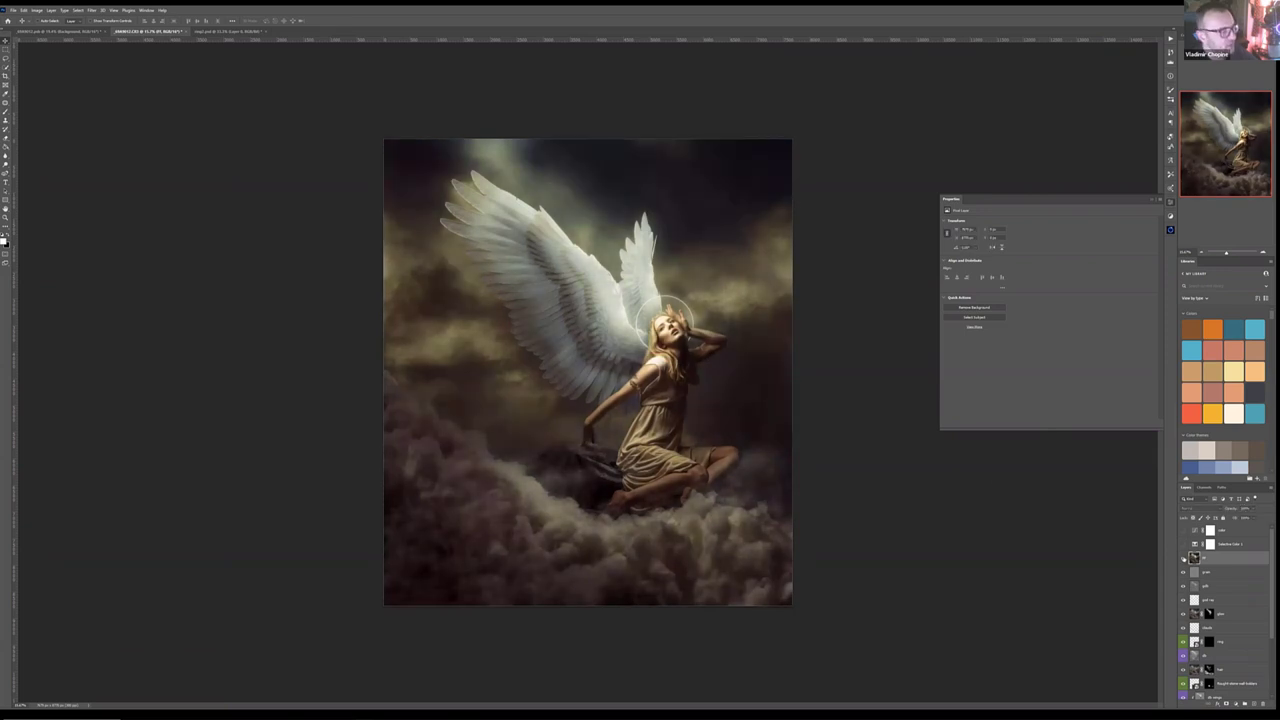
click(1252, 508)
drag(1233, 517, 1234, 517)
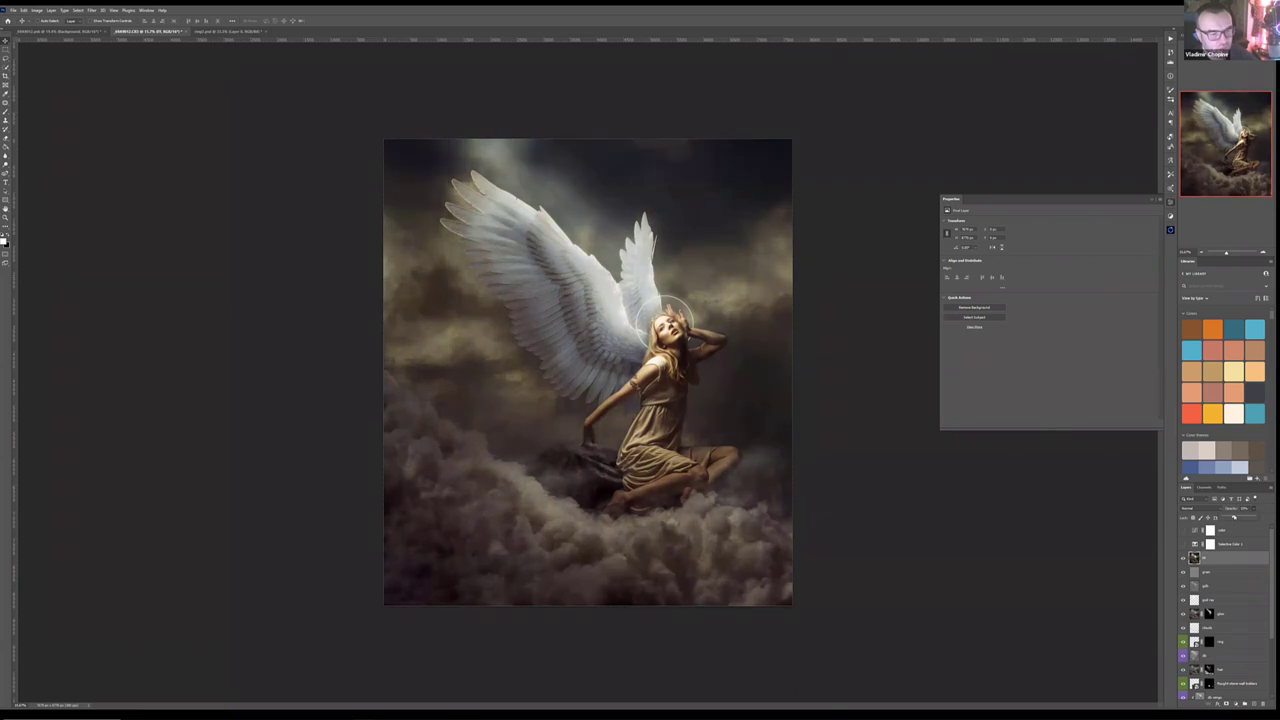
Step: Show both color adjustment layers in place of the ff layer and reduce the Selective Color layer's opacity
click(1183, 543)
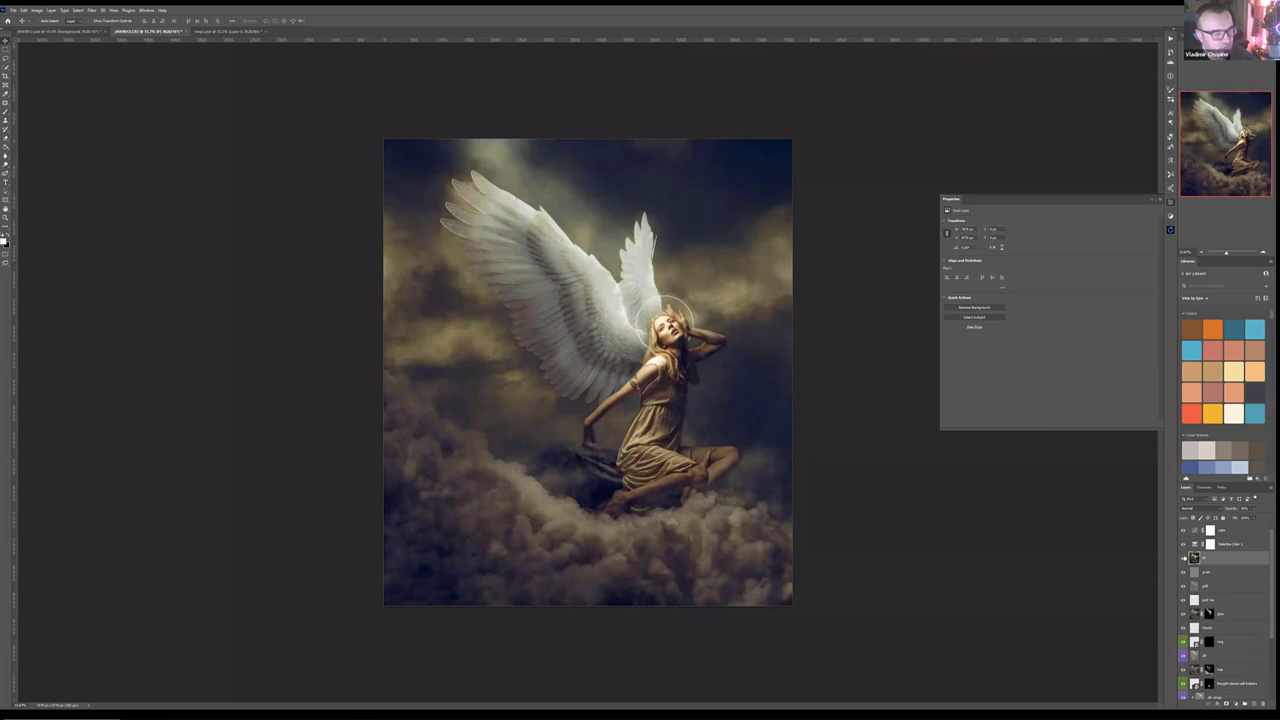
click(1184, 559)
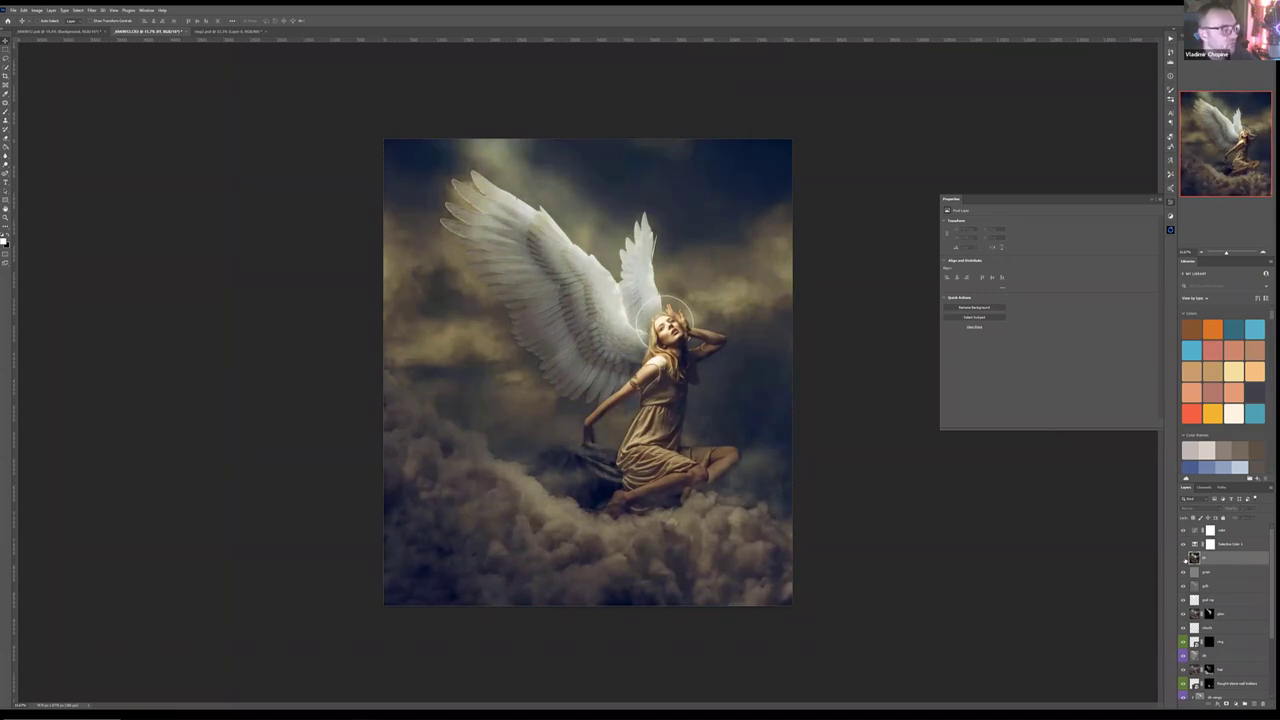
click(1240, 546)
click(1255, 508)
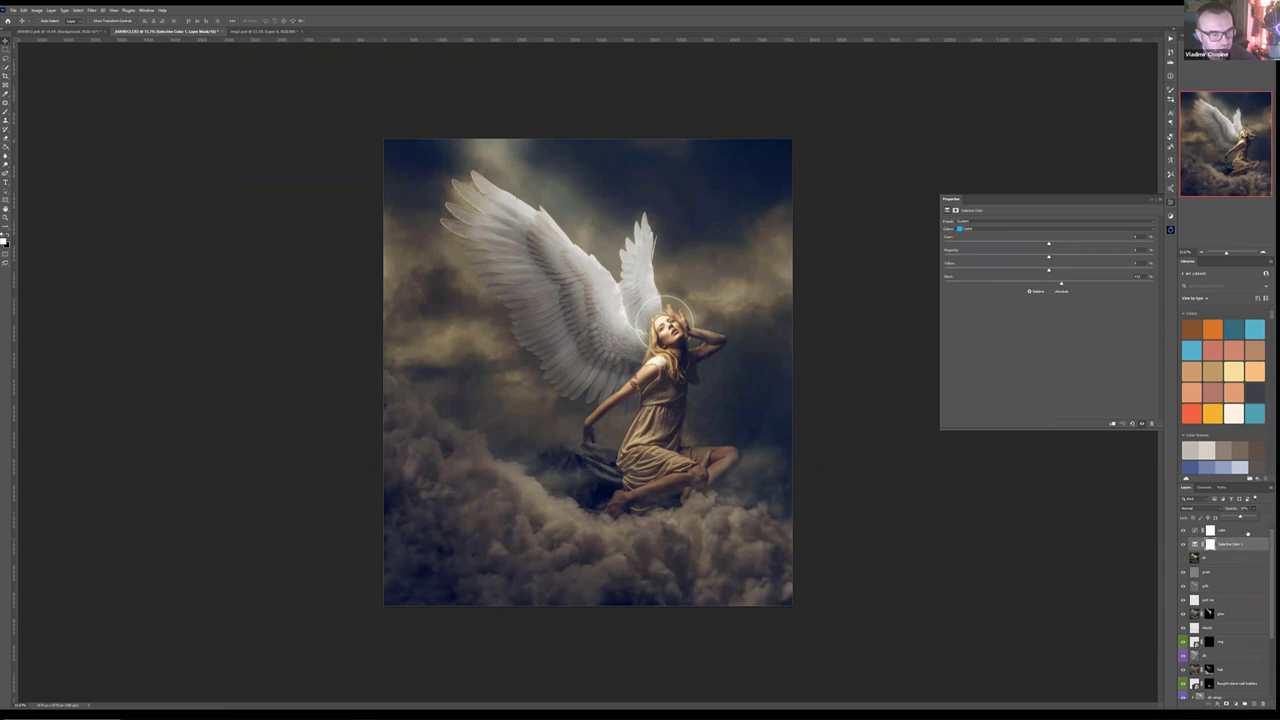
click(1240, 531)
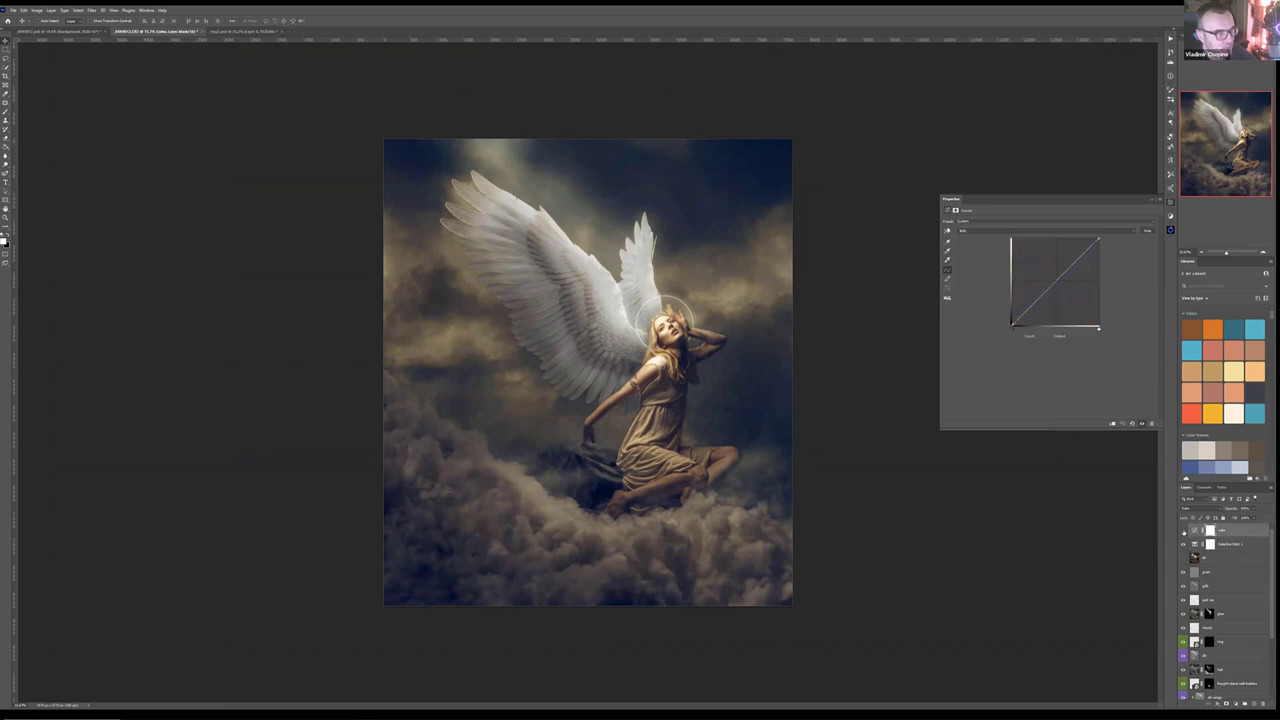